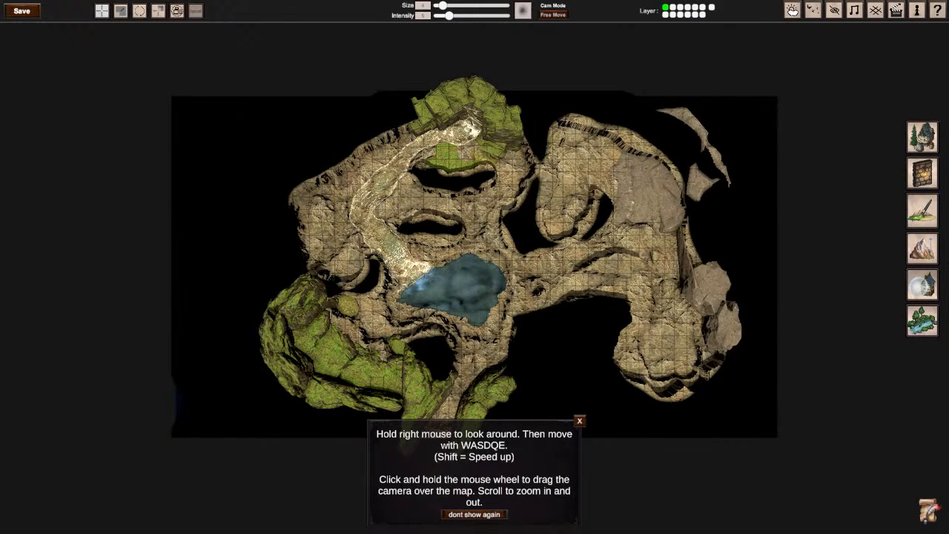
Step: Dismiss the camera controls hint and hide the grid overlay on the cave map
click(580, 421)
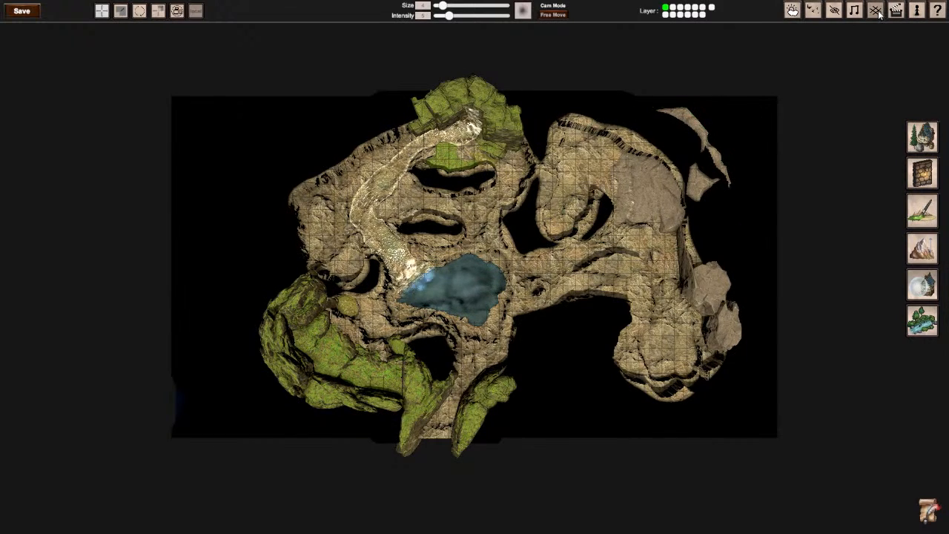
right_drag(686, 212, 679, 206)
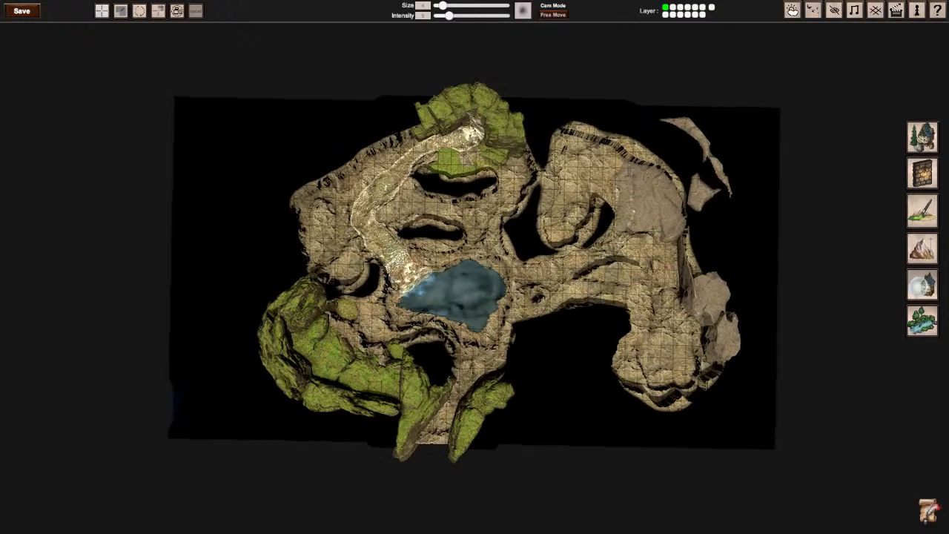
mouse_move(474, 267)
right_down()
mouse_move(415, 269)
mouse_move(478, 276)
mouse_move(471, 284)
right_up()
scroll(475, 275, up, 3)
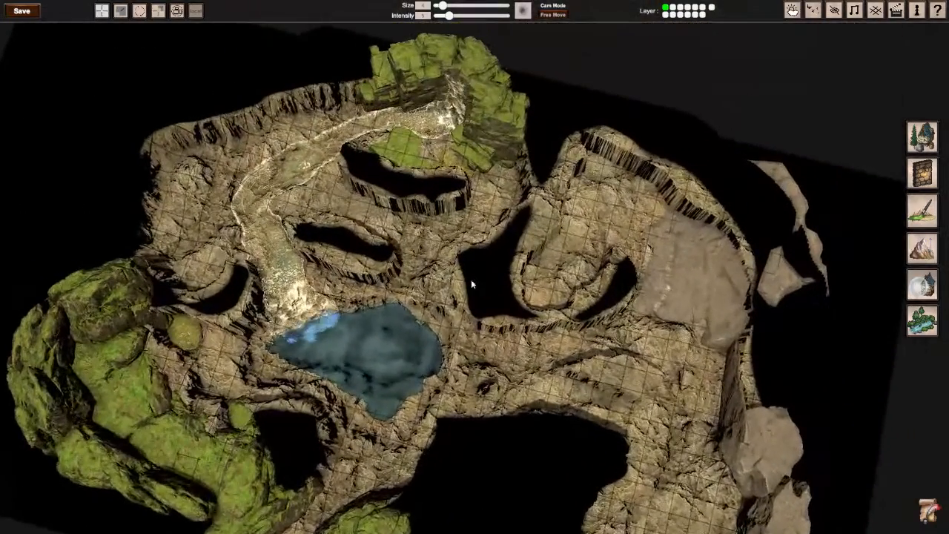
click(875, 10)
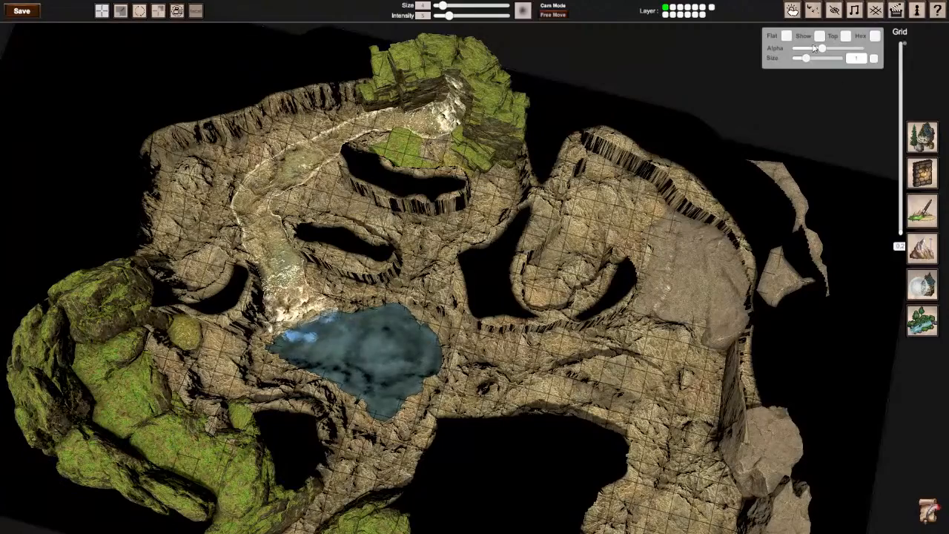
click(819, 37)
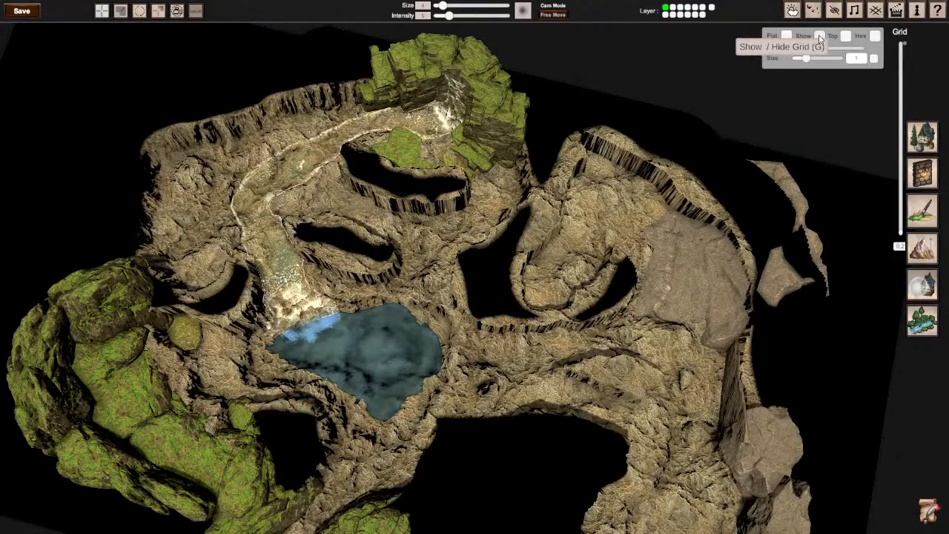
Step: Examine the waterfall, the river channel, the raised rock pillars and the mossy boulders from several angles
right_drag(489, 262, 350, 289)
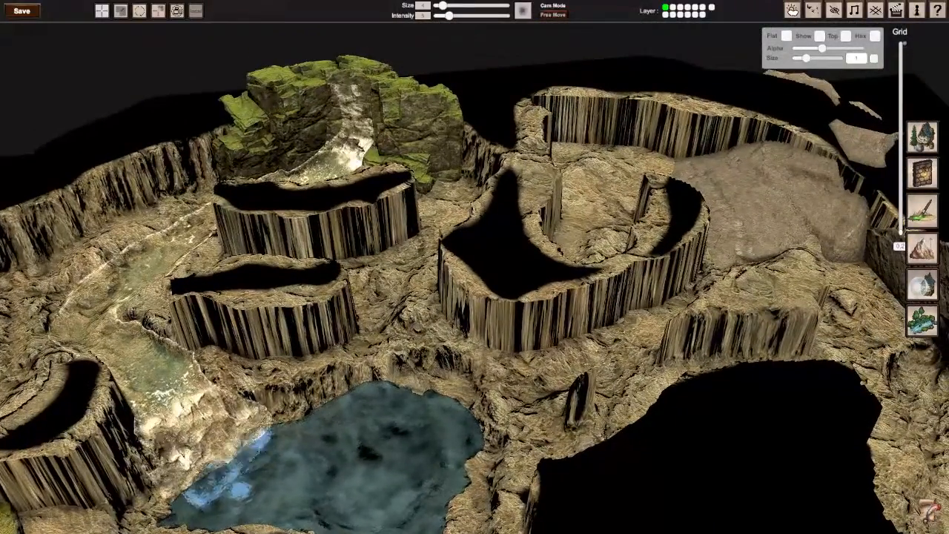
mouse_move(475, 267)
right_down()
mouse_move(411, 285)
mouse_move(397, 319)
mouse_move(442, 341)
mouse_move(378, 337)
mouse_move(526, 263)
mouse_move(467, 269)
mouse_move(522, 267)
mouse_move(563, 249)
mouse_move(437, 278)
mouse_move(475, 270)
right_up()
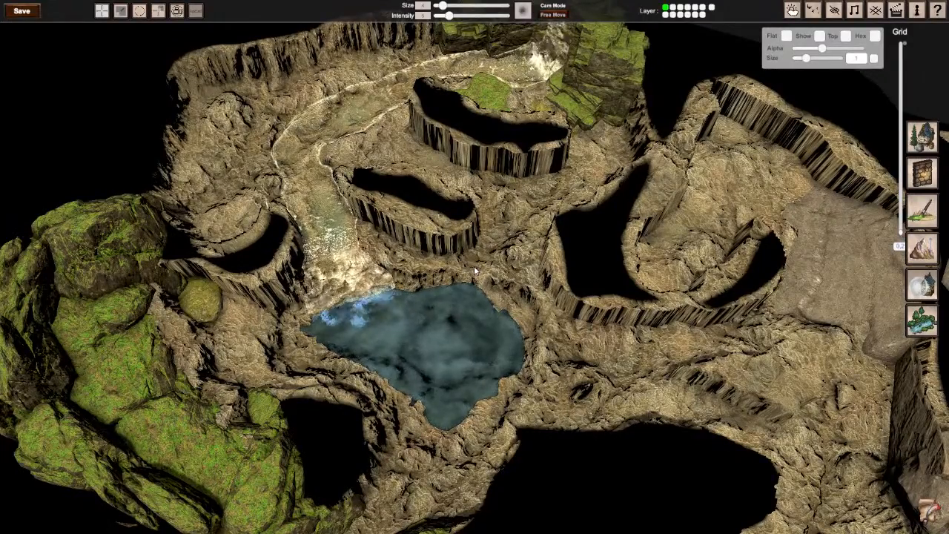
right_drag(465, 234, 476, 272)
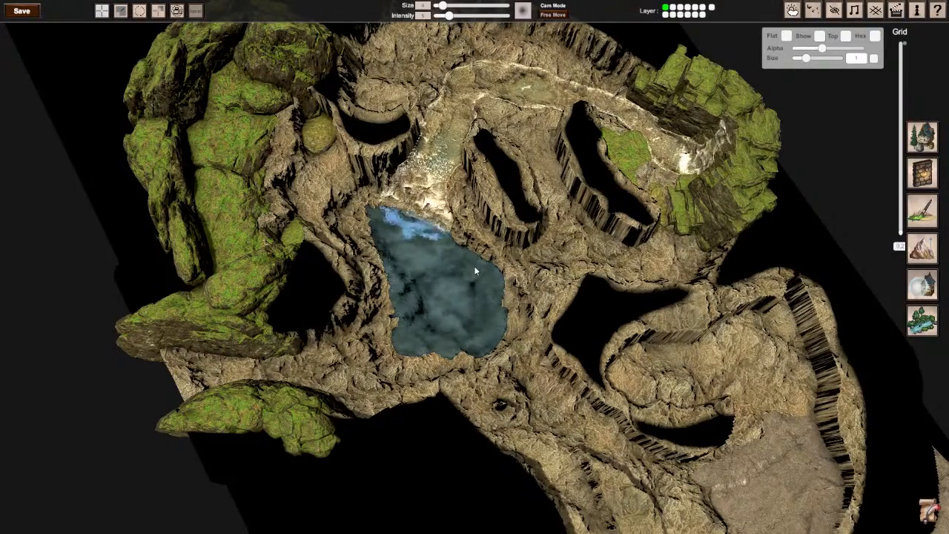
right_drag(476, 271, 416, 222)
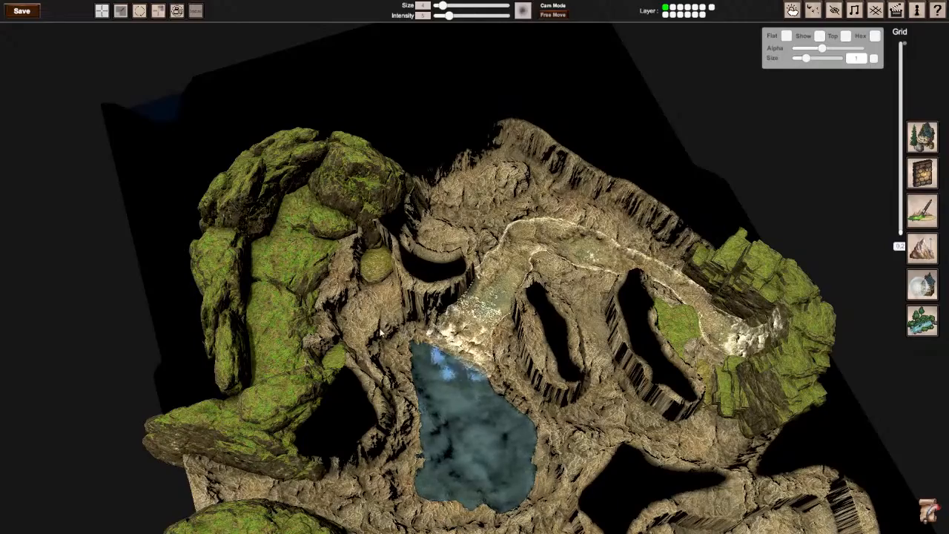
right_drag(403, 327, 289, 241)
scroll(474, 267, up, 5)
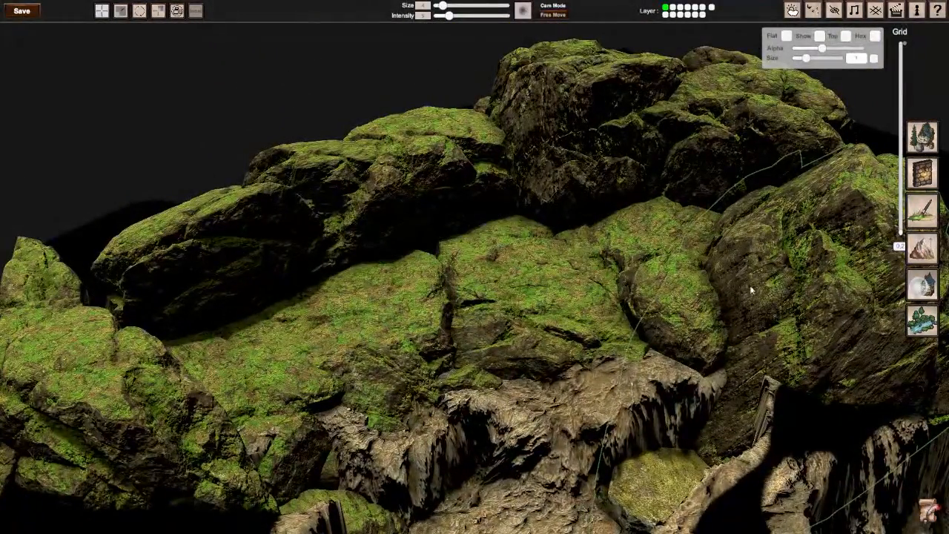
right_drag(480, 325, 482, 132)
scroll(475, 266, down, 5)
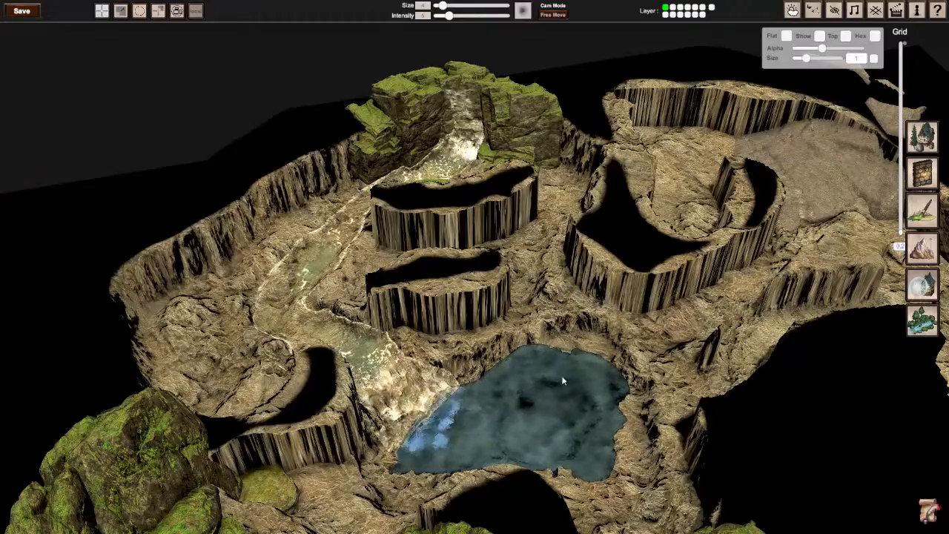
Step: Inspect the pool and the passages around it from different sides, and close the grid settings
right_drag(561, 422, 482, 480)
key(w)
key(d)
key(s)
key(s)
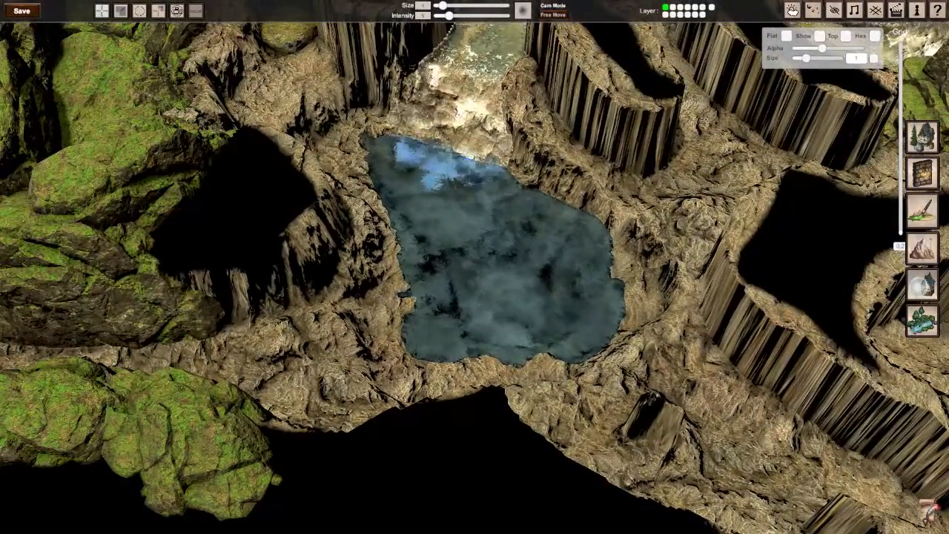
right_drag(474, 265, 481, 260)
key(s)
right_drag(561, 239, 477, 269)
right_drag(270, 342, 476, 269)
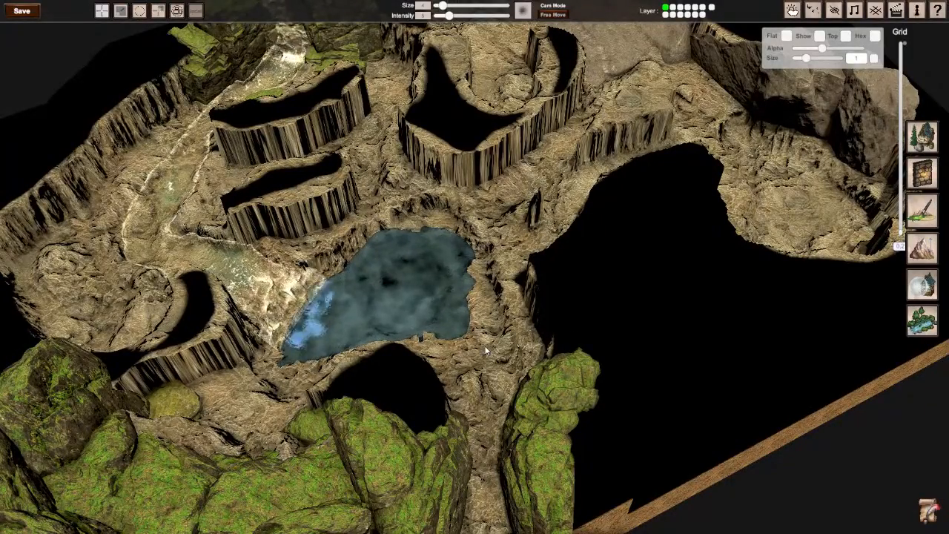
right_drag(486, 350, 208, 327)
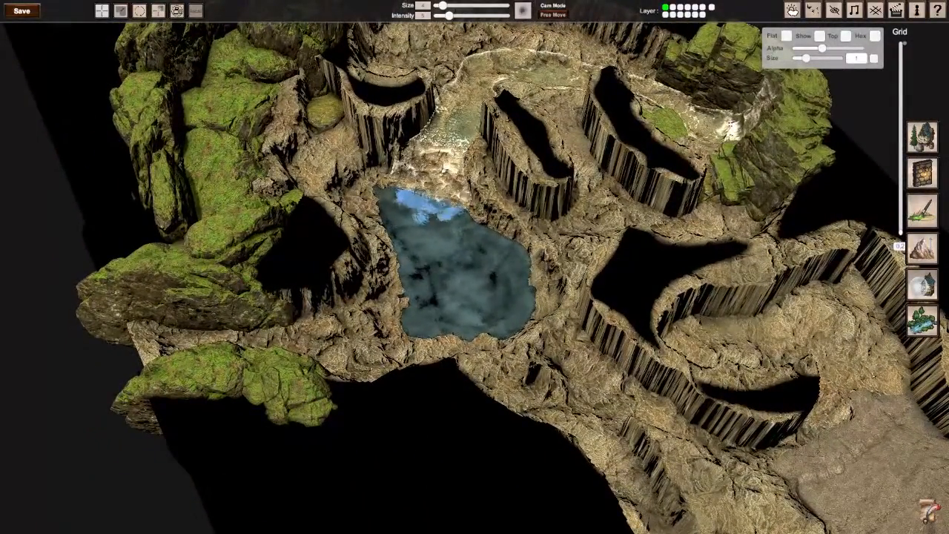
right_drag(475, 267, 454, 260)
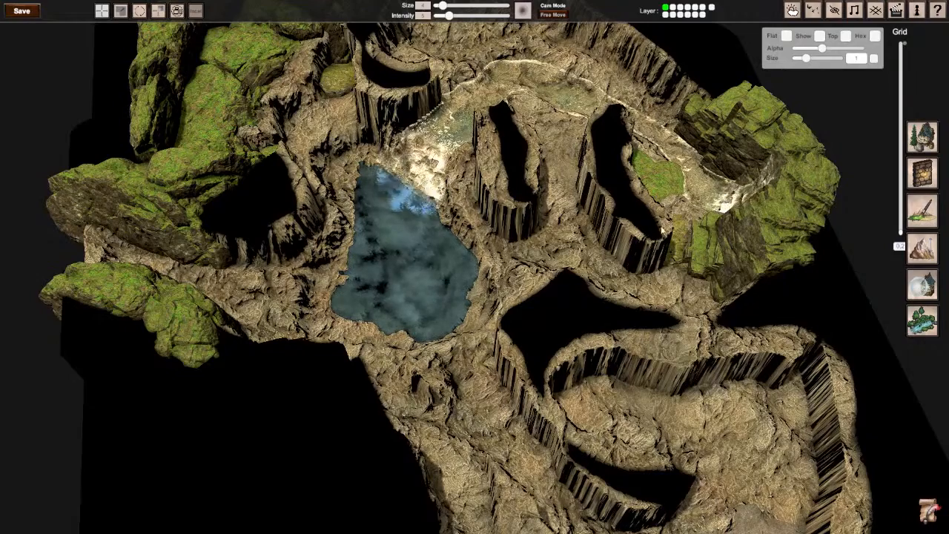
click(876, 10)
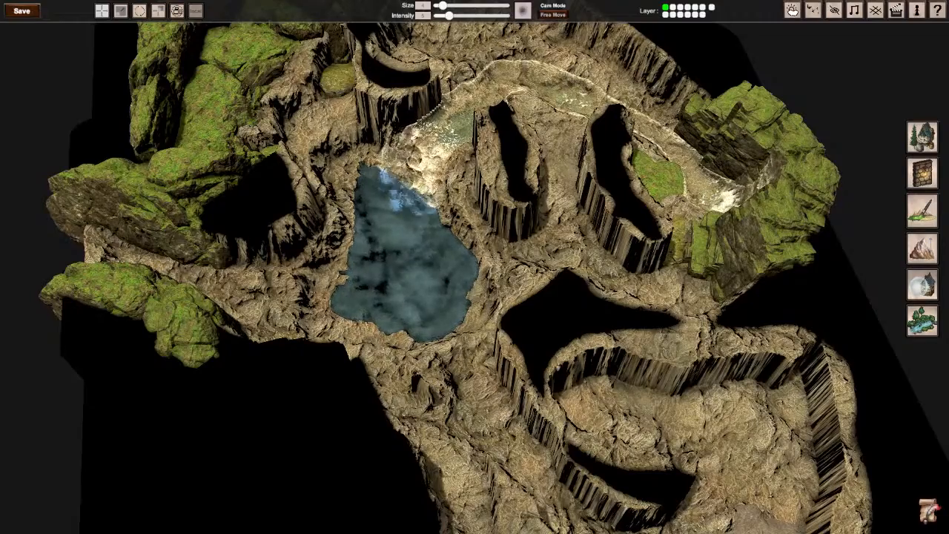
Step: Examine the stretched cliff walls around the pool and the bare edges beside the mossy boulders up close
middle_drag(514, 271, 530, 204)
middle_drag(493, 361, 548, 363)
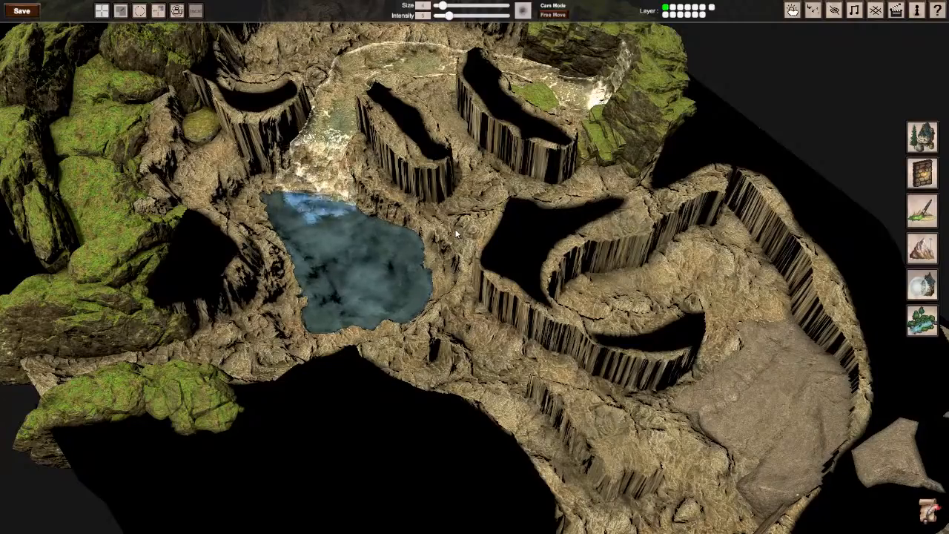
middle_drag(454, 241, 694, 256)
scroll(474, 267, up, 3)
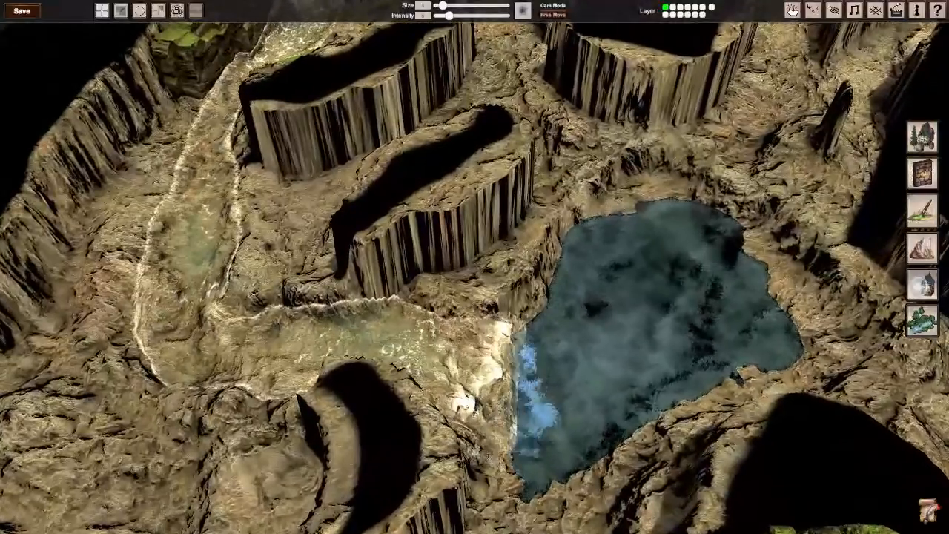
middle_drag(475, 267, 379, 252)
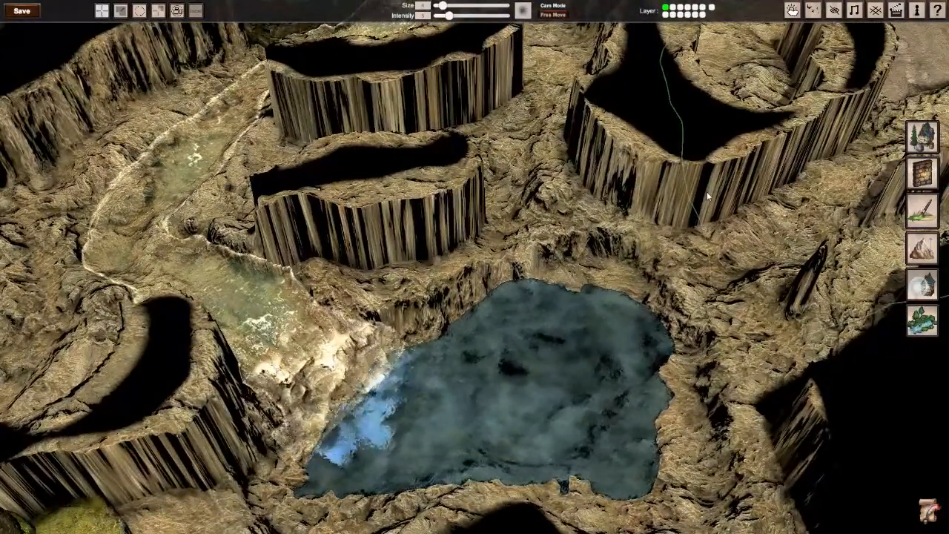
middle_drag(707, 195, 538, 196)
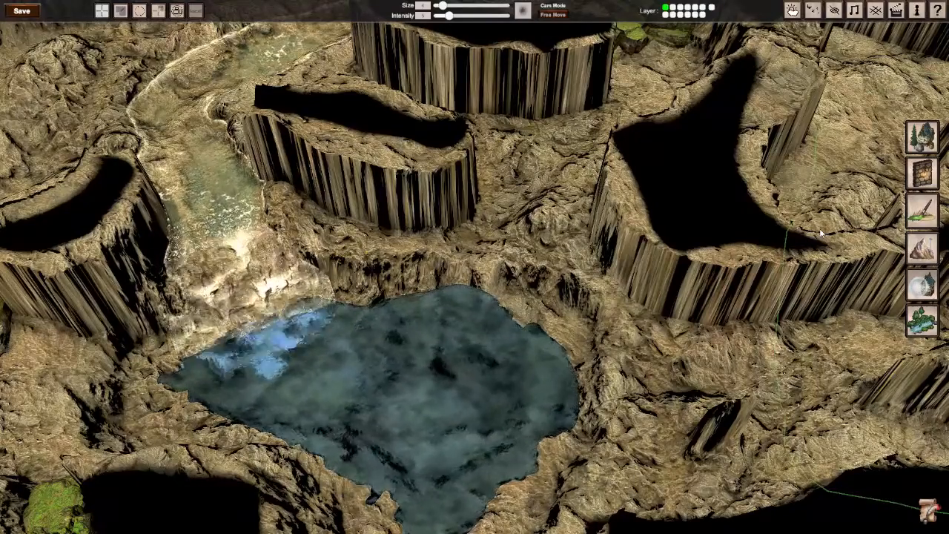
middle_drag(821, 234, 638, 274)
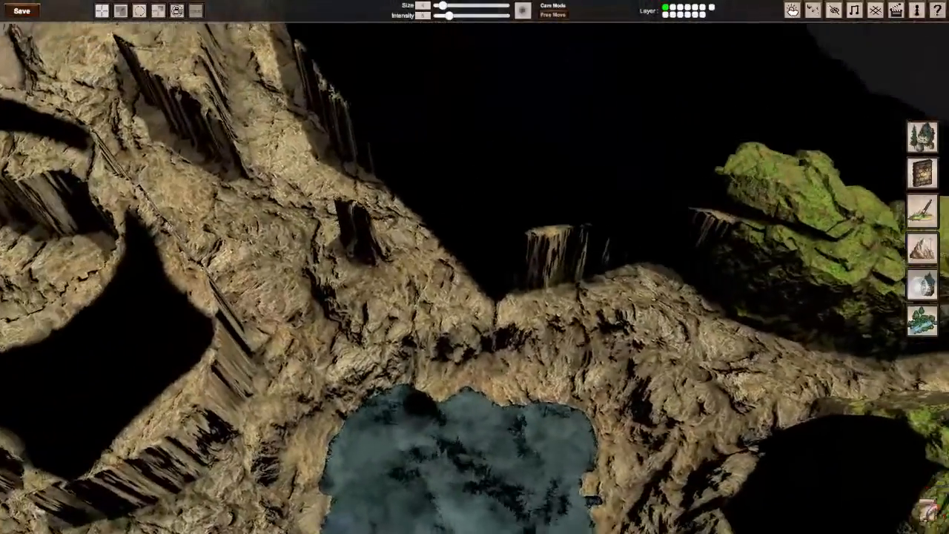
mouse_move(491, 278)
middle_down()
mouse_move(415, 277)
mouse_move(356, 259)
mouse_move(490, 278)
middle_up()
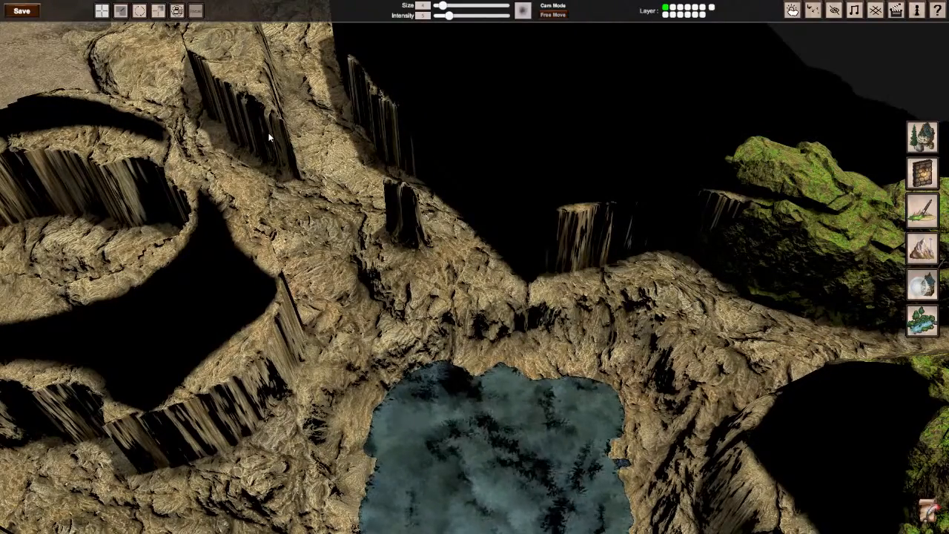
mouse_move(268, 137)
middle_down()
mouse_move(200, 141)
mouse_move(268, 138)
middle_up()
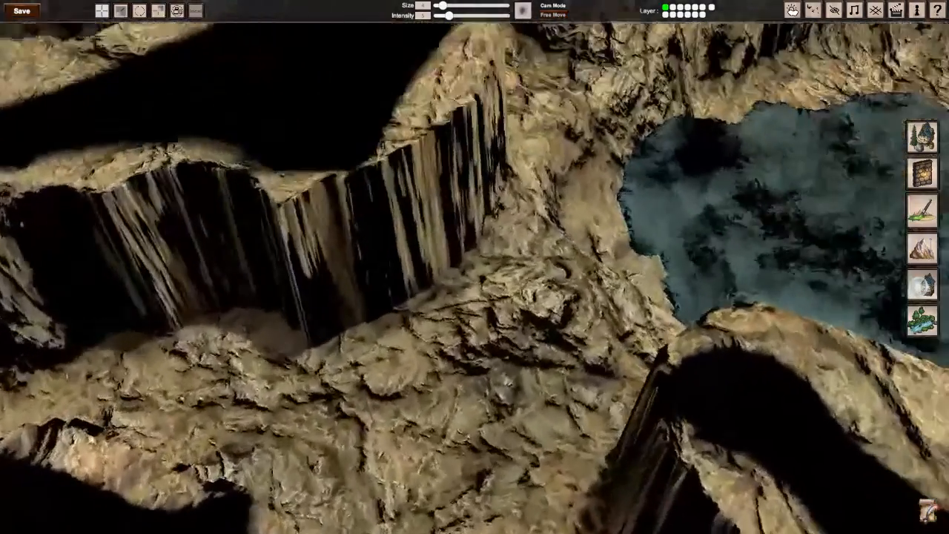
right_drag(474, 267, 356, 245)
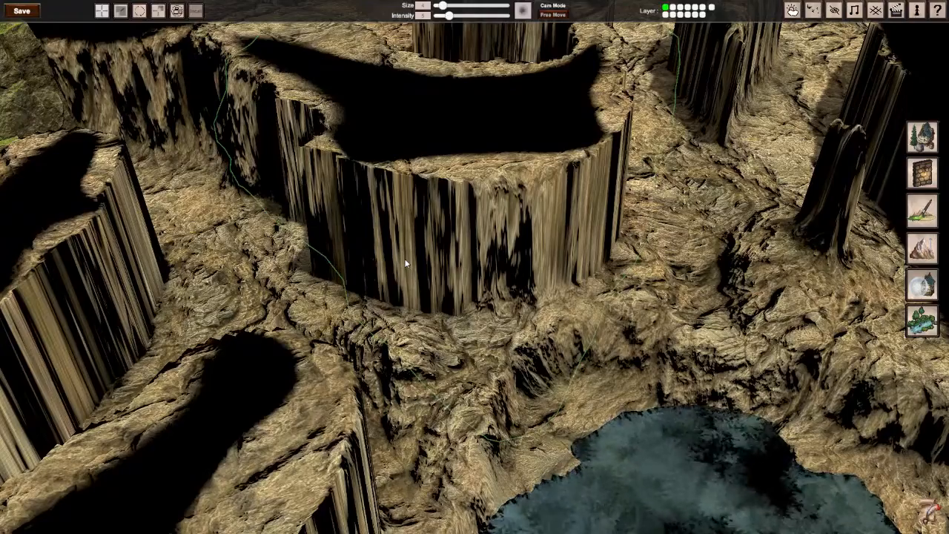
right_drag(421, 257, 720, 201)
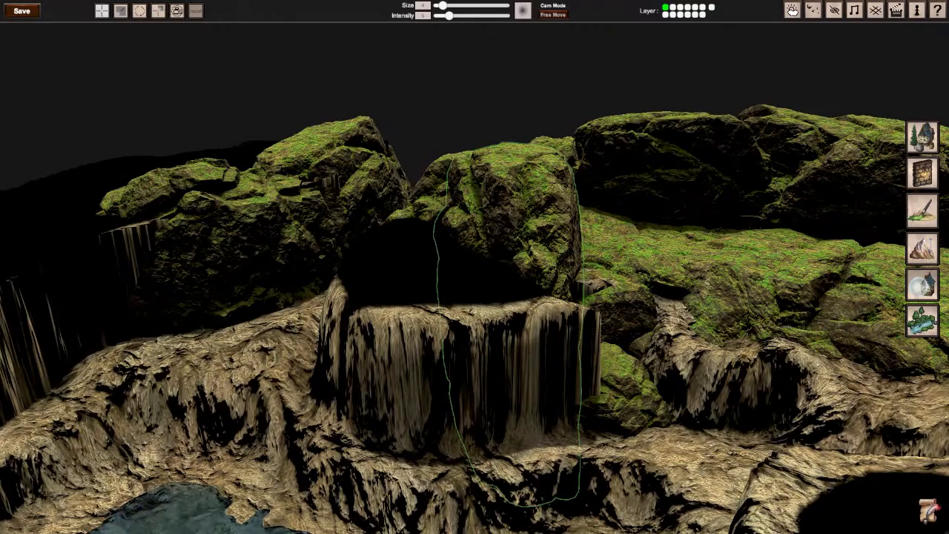
right_drag(510, 300, 624, 250)
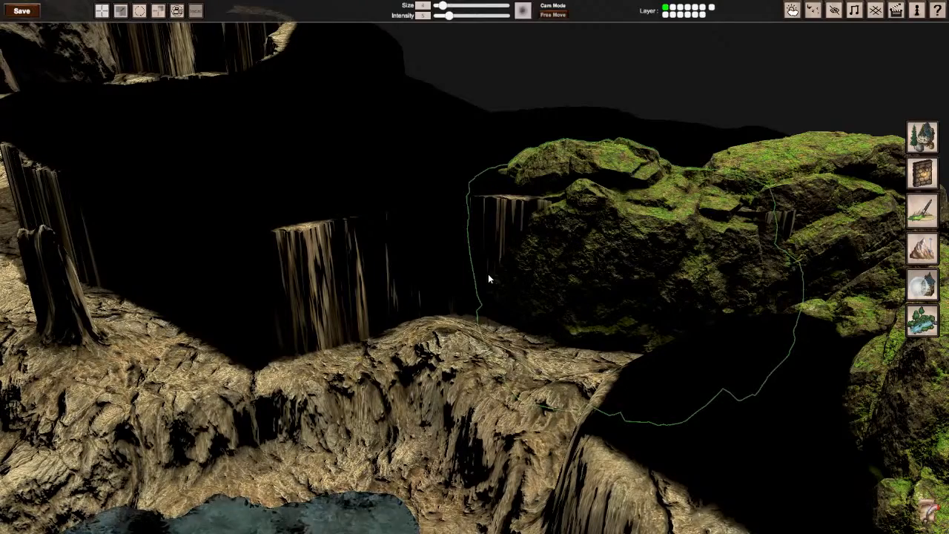
right_drag(488, 274, 460, 286)
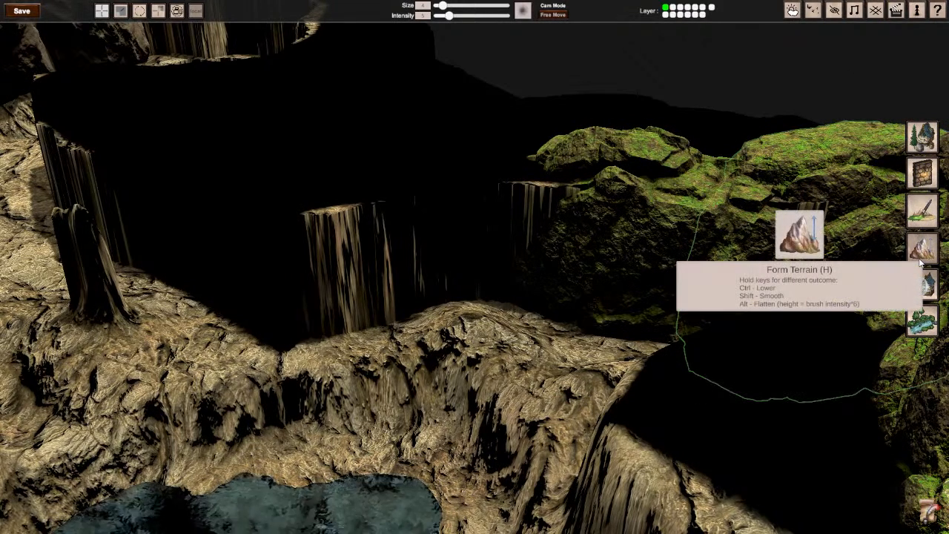
Step: Place a flat, layered rock from the Big rocks category over the cliff edge next to the pool
click(923, 145)
click(39, 120)
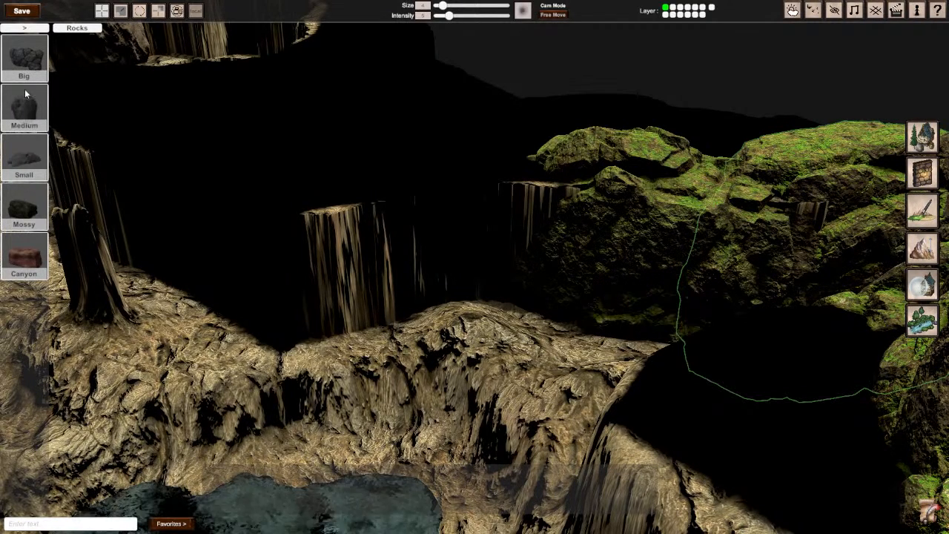
click(23, 62)
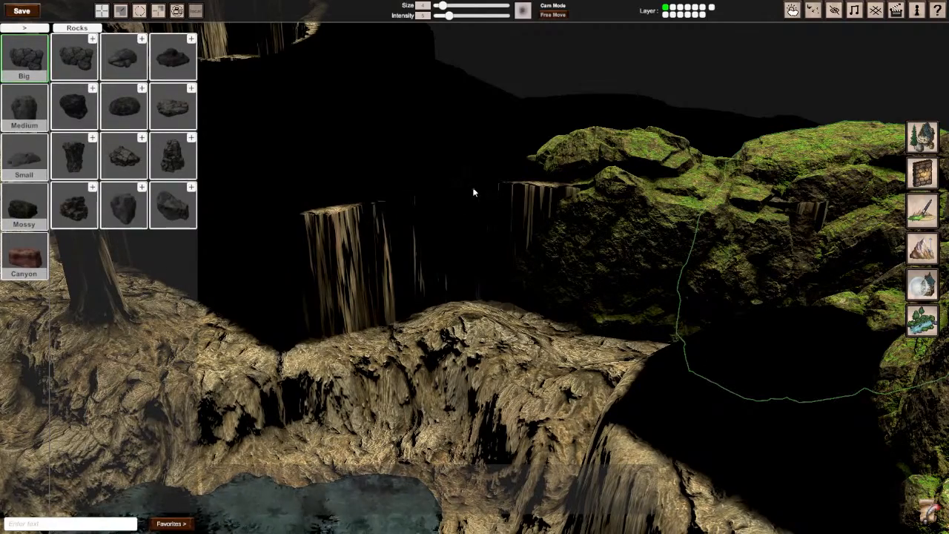
right_drag(472, 187, 474, 268)
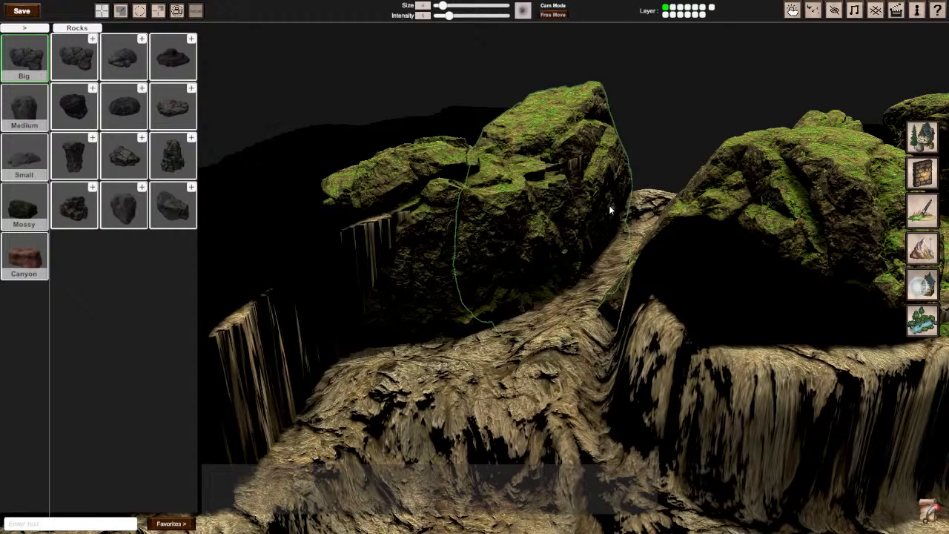
right_drag(504, 272, 474, 267)
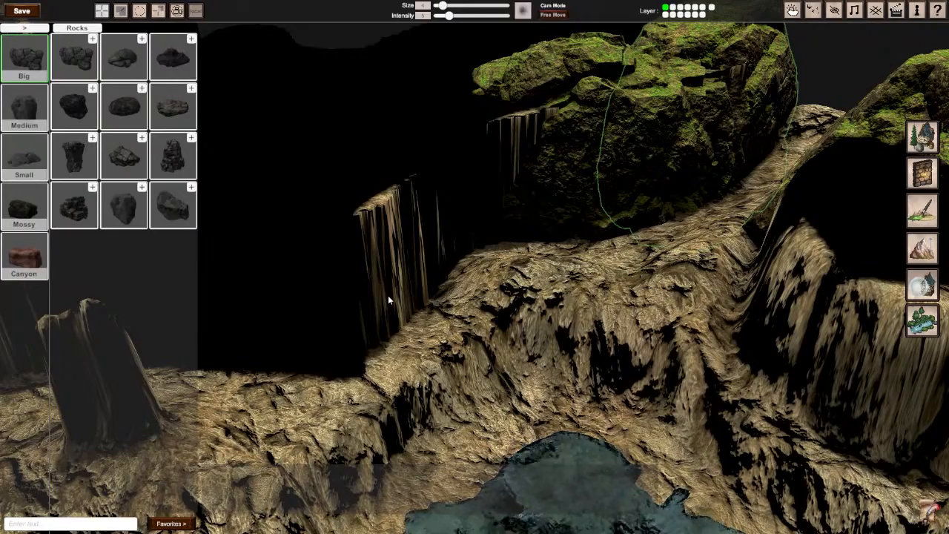
right_drag(388, 295, 454, 273)
key(s)
key(s)
key(w)
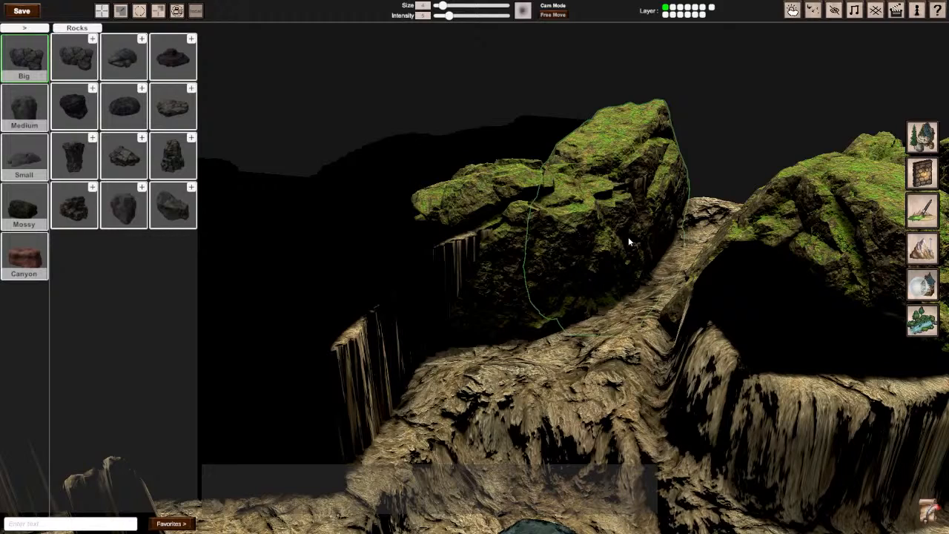
right_drag(629, 241, 578, 305)
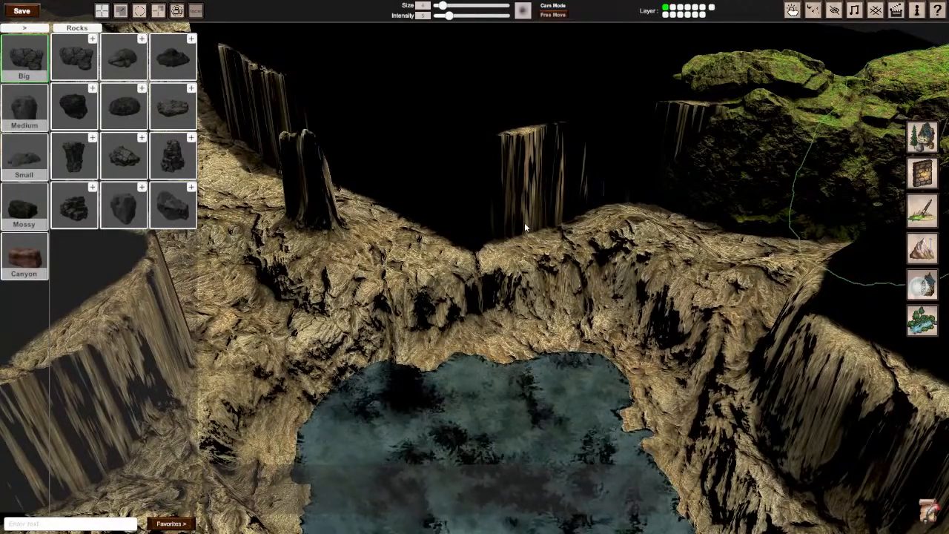
click(173, 117)
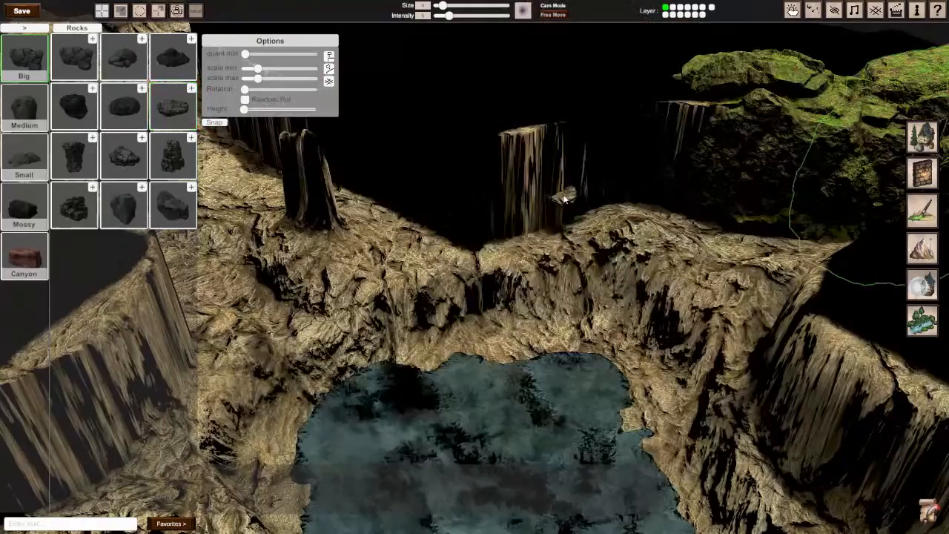
click(564, 198)
scroll(559, 197, down, 5)
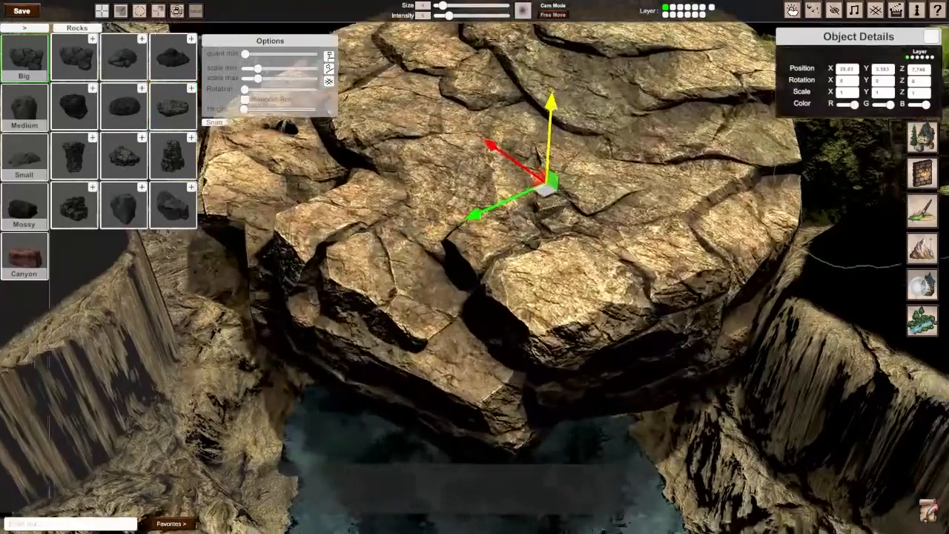
Step: Tilt the flat layered rock upright to about 79.6° on Z and scale it down uniformly to about 0.454
key(r)
key(e)
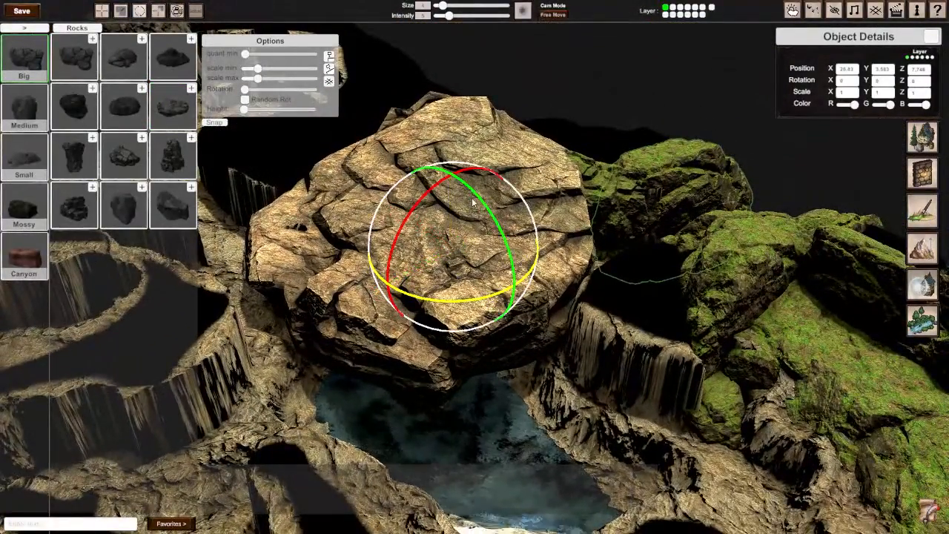
drag(477, 197, 649, 490)
key(w)
key(r)
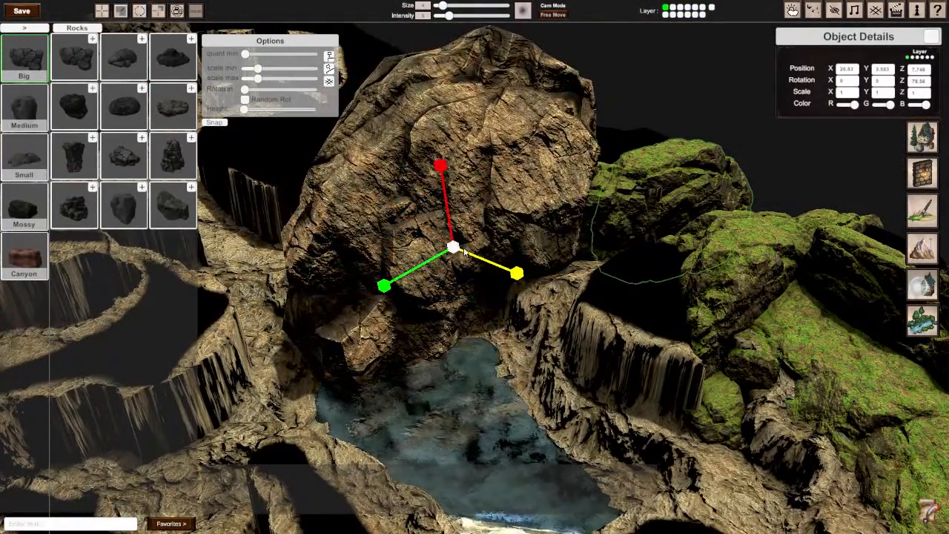
drag(454, 247, 470, 235)
Step: Turn the layered rock to 30° on Y and move it against the mossy boulders, lowered to a height of about 3.03
key(q)
key(w)
drag(481, 245, 483, 238)
drag(482, 187, 482, 206)
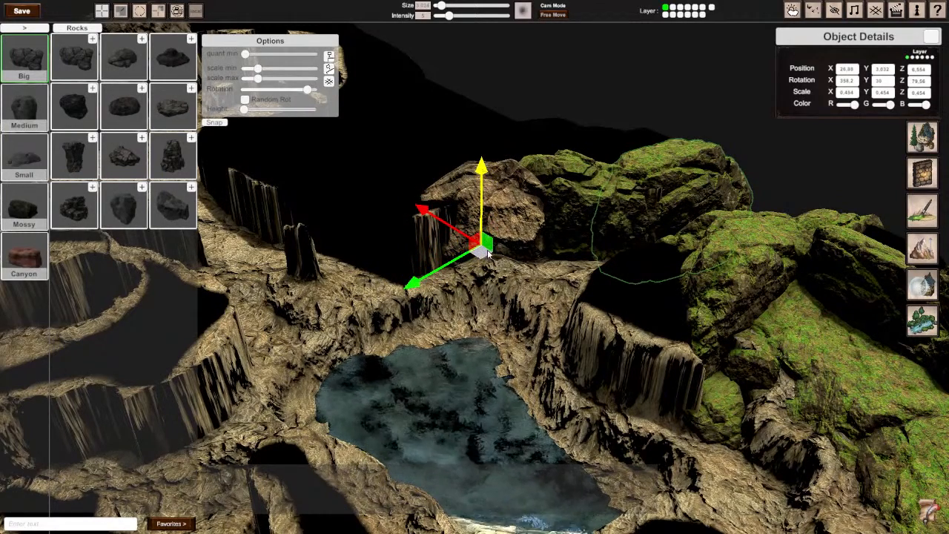
drag(488, 253, 494, 252)
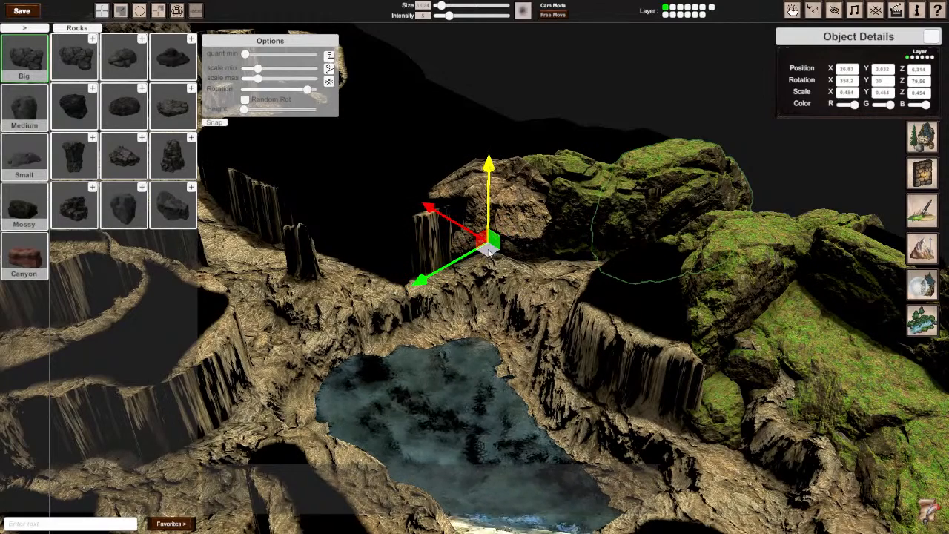
Step: Add a second layered rock beside the first along the cliff edge, rotated to about 194° on Y and 97° on Z
drag(490, 255, 445, 268)
scroll(459, 262, up, 4)
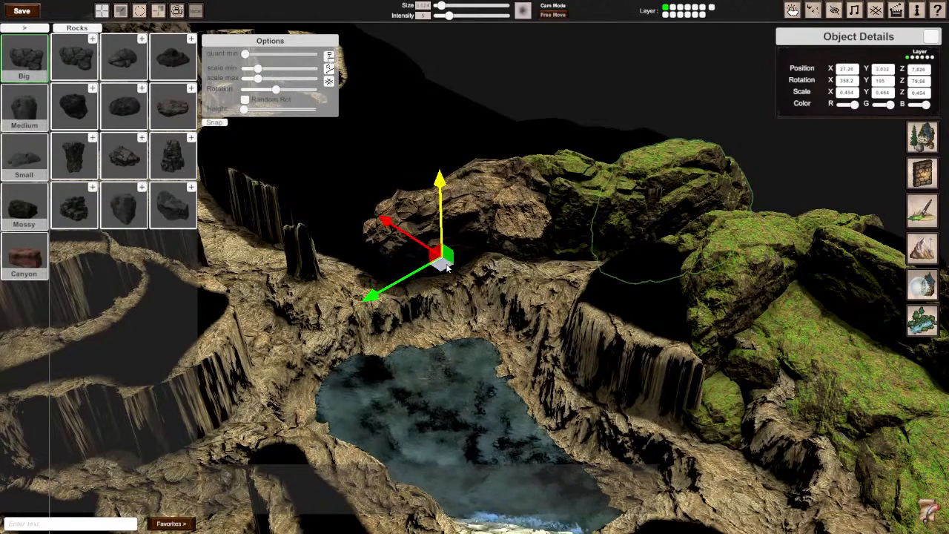
key(e)
drag(486, 232, 423, 180)
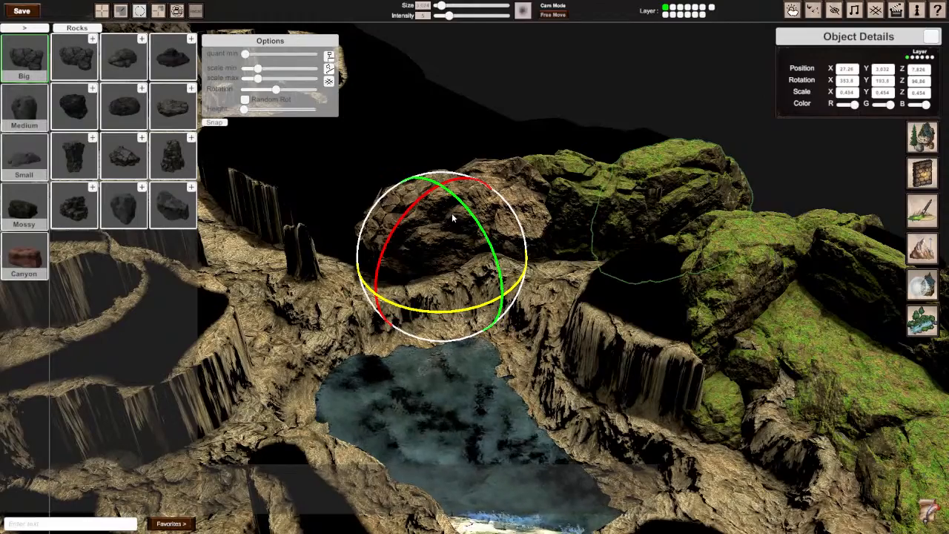
right_drag(452, 217, 415, 182)
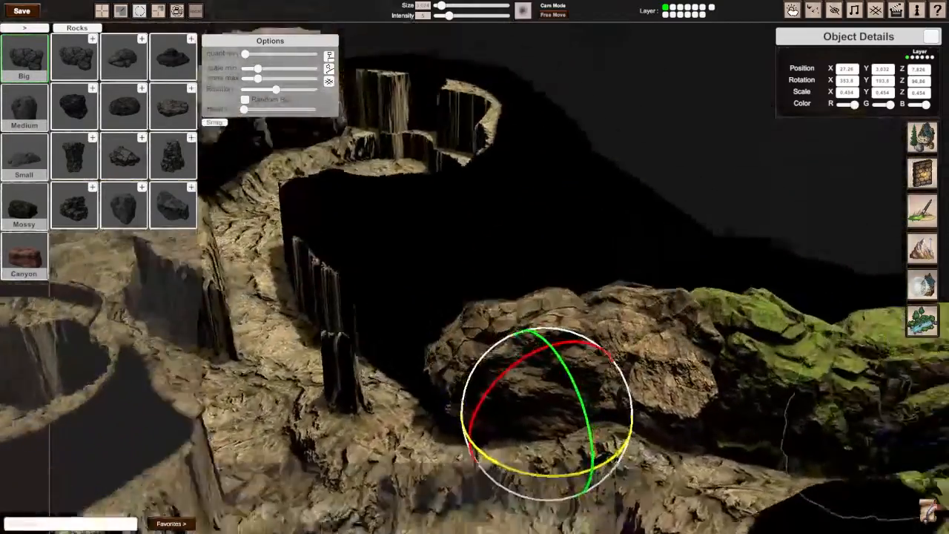
mouse_move(475, 267)
right_down()
mouse_move(467, 244)
mouse_move(495, 278)
mouse_move(482, 269)
right_up()
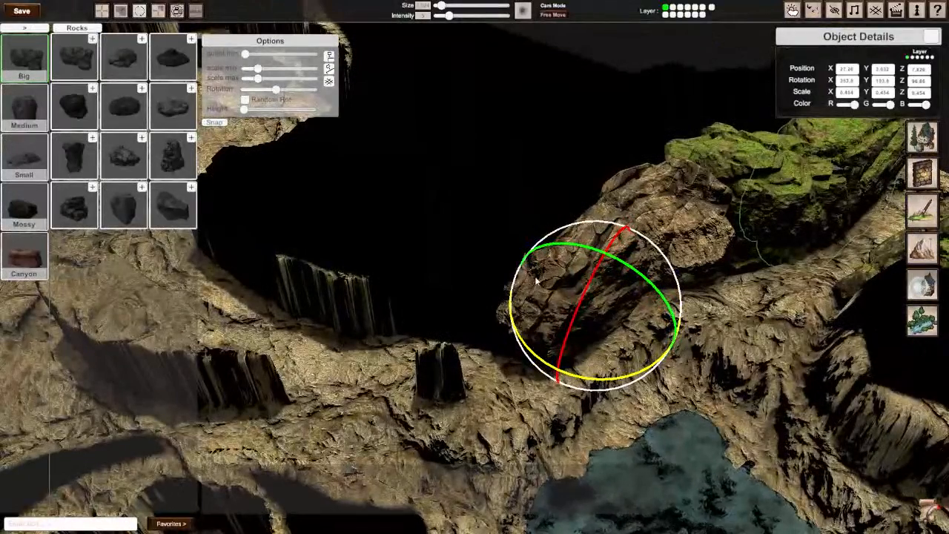
Step: Thin the second layered rock to a Y scale of about 0.313 and shift it closer to the first rock
key(r)
key(e)
key(r)
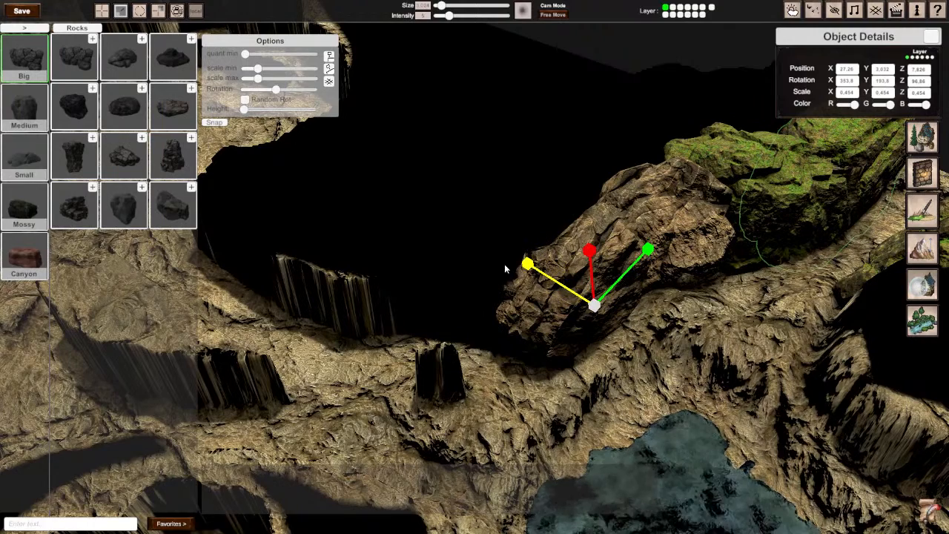
drag(528, 267, 537, 272)
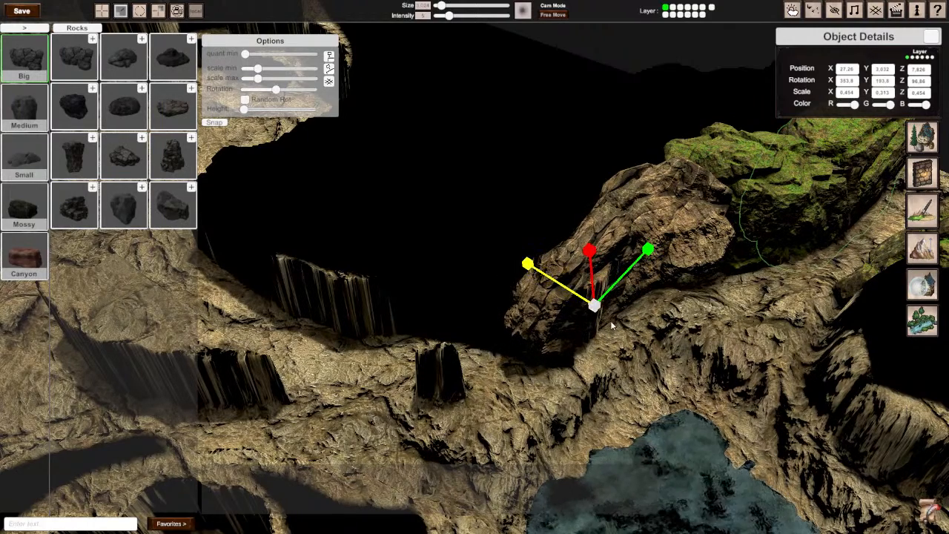
key(w)
drag(602, 317, 611, 318)
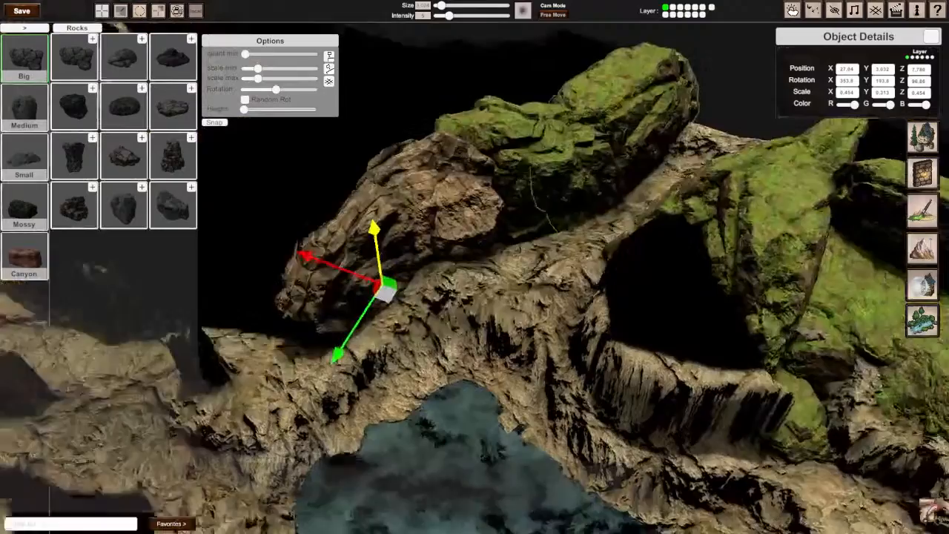
right_drag(474, 268, 475, 268)
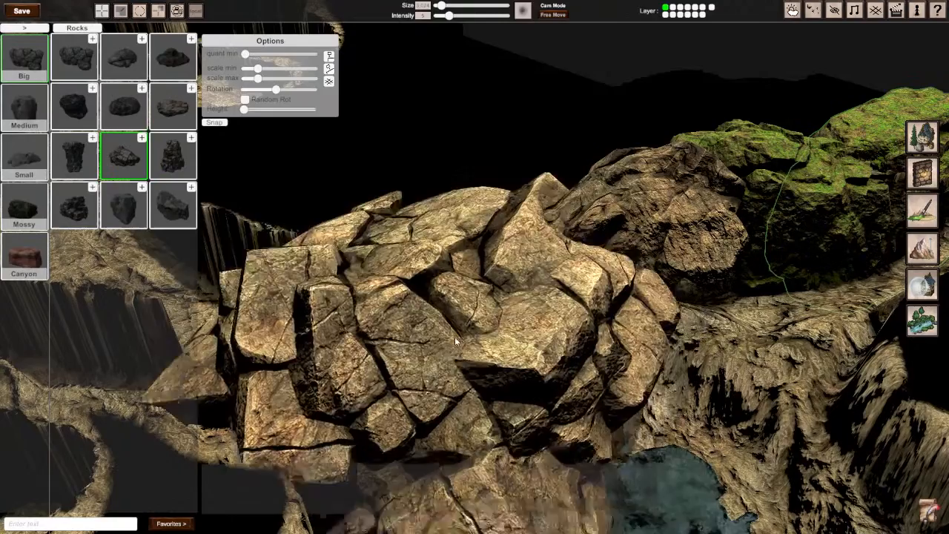
Step: Place a blocky, cracked rock from the Big rocks next to the layered rocks and shrink it uniformly to about 0.41
right_drag(454, 337, 517, 258)
click(495, 255)
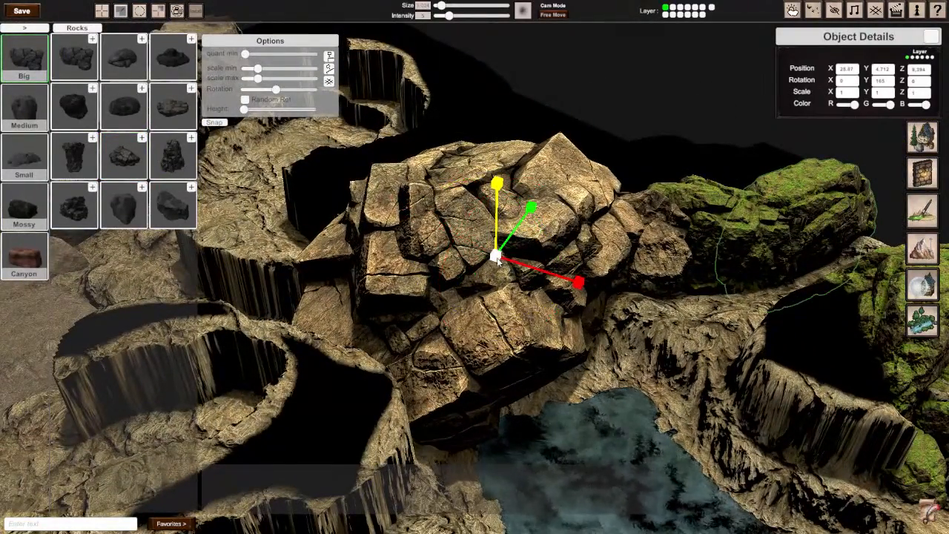
drag(496, 256, 459, 273)
Step: Tip the blocky rock to about 291° on Z and flatten it into a slab with a Y scale of about 0.08
key(e)
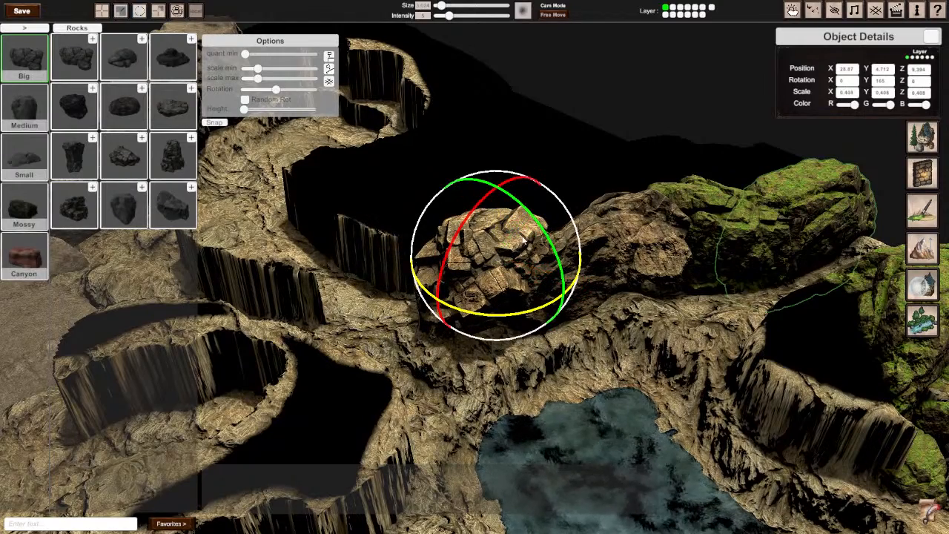
drag(552, 248, 687, 455)
key(w)
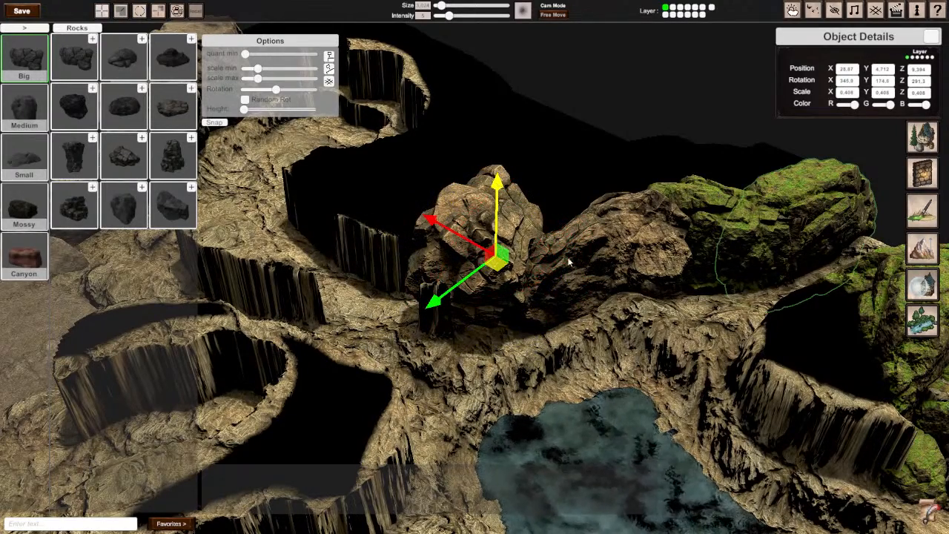
key(r)
drag(565, 271, 491, 270)
key(w)
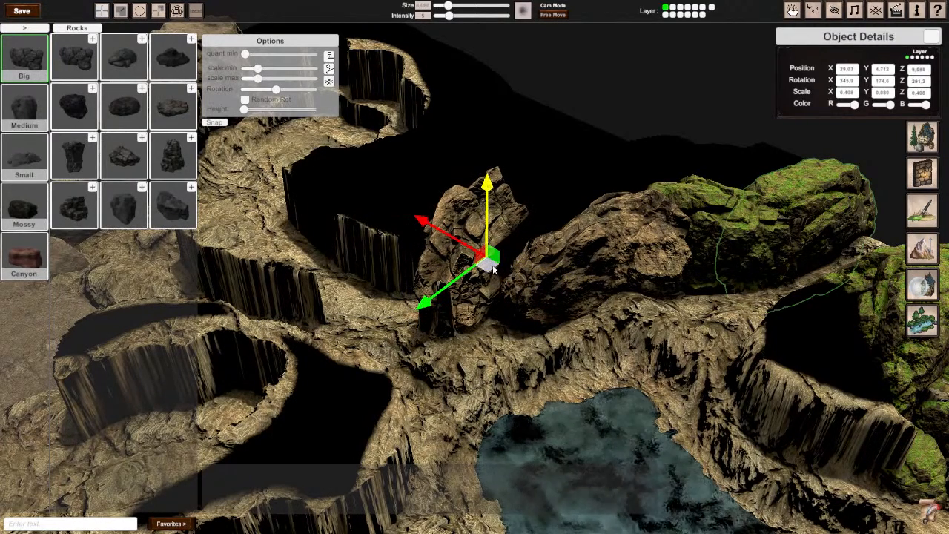
Step: Turn the blocky slab to about 240° on Y and lower it to a height of about 3.6 along the cliff edge
key(e)
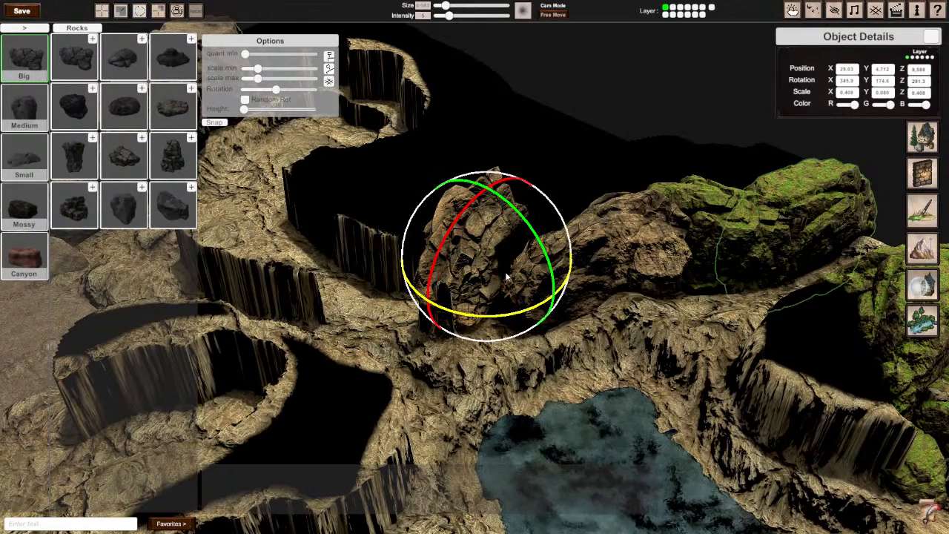
drag(502, 319, 493, 267)
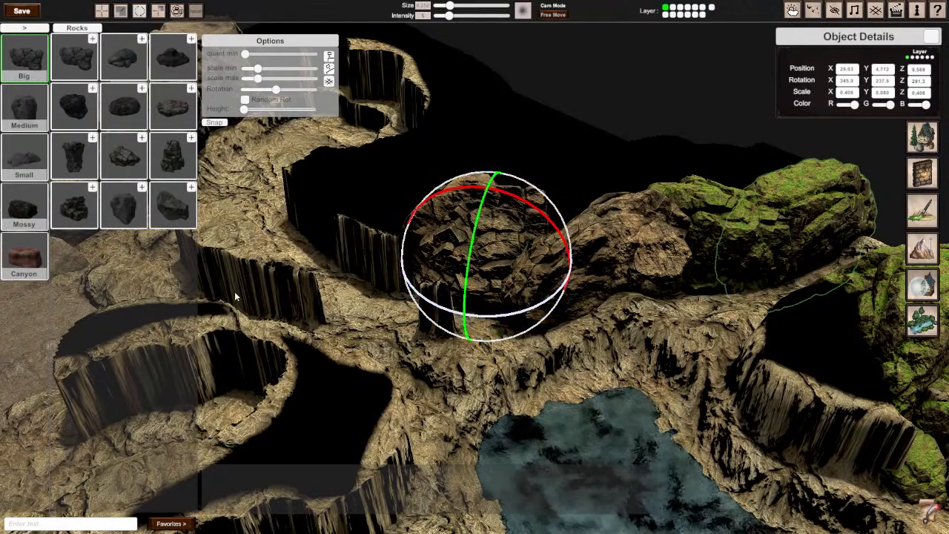
key(w)
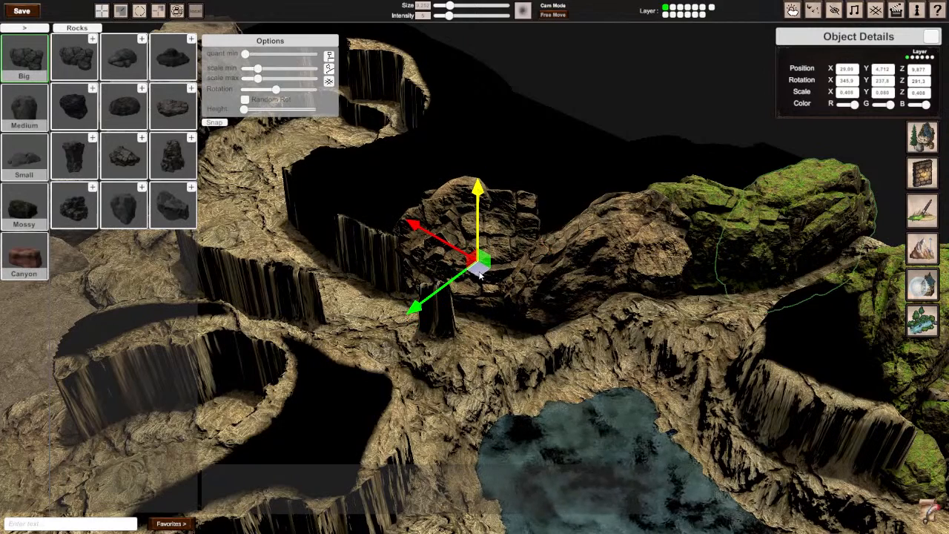
drag(486, 233, 459, 314)
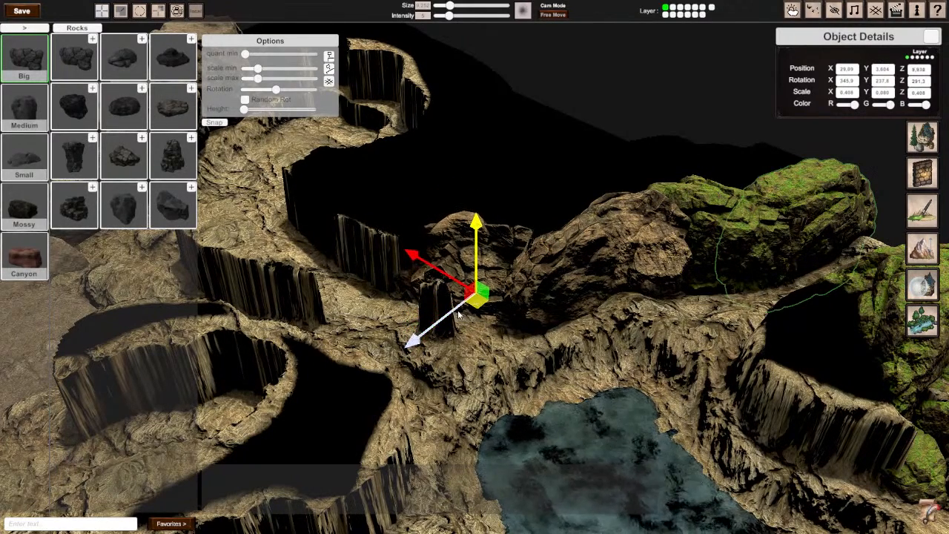
key(e)
drag(439, 269, 423, 291)
Step: Select the second layered rock and nudge it toward the blocky slab, to about X 27.06 and Z 7.83
click(586, 365)
right_drag(586, 365, 432, 314)
click(428, 354)
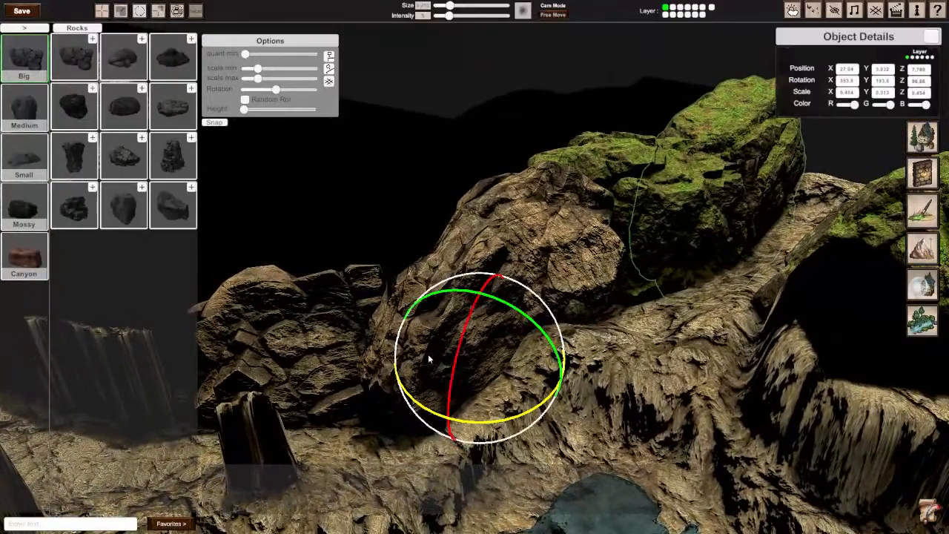
key(w)
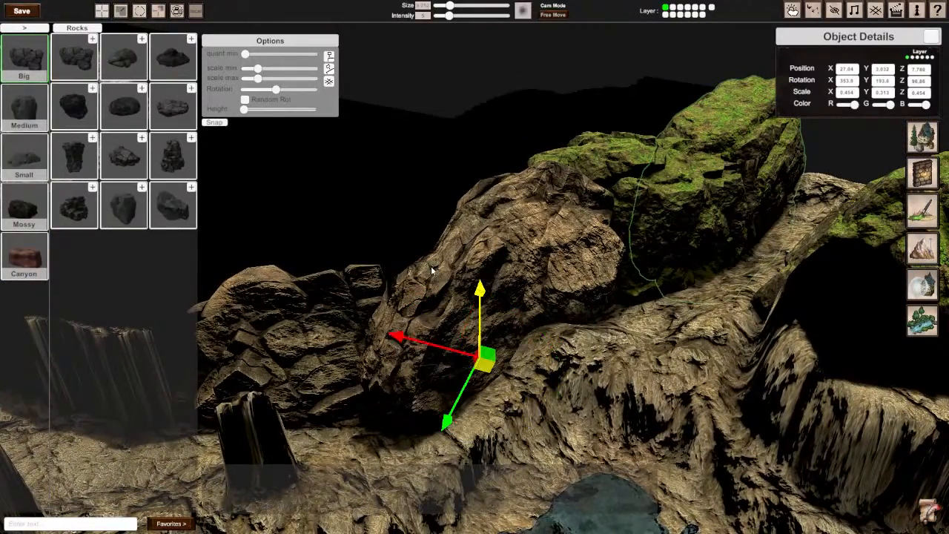
drag(485, 371, 480, 375)
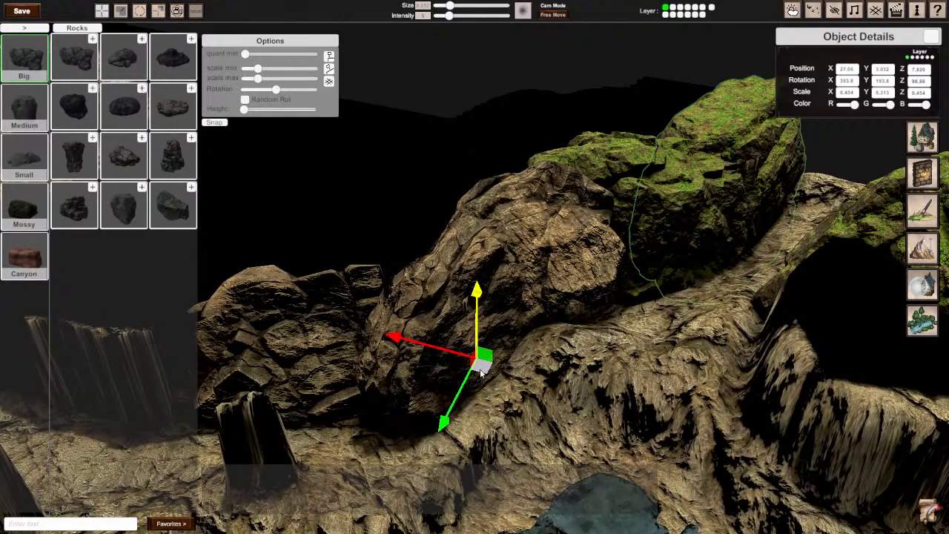
Step: Add a copy of the blocky slab farther along the cliff edge, tilted to about 338°, 242° and 277° on X, Y and Z
right_drag(468, 301, 491, 260)
click(564, 295)
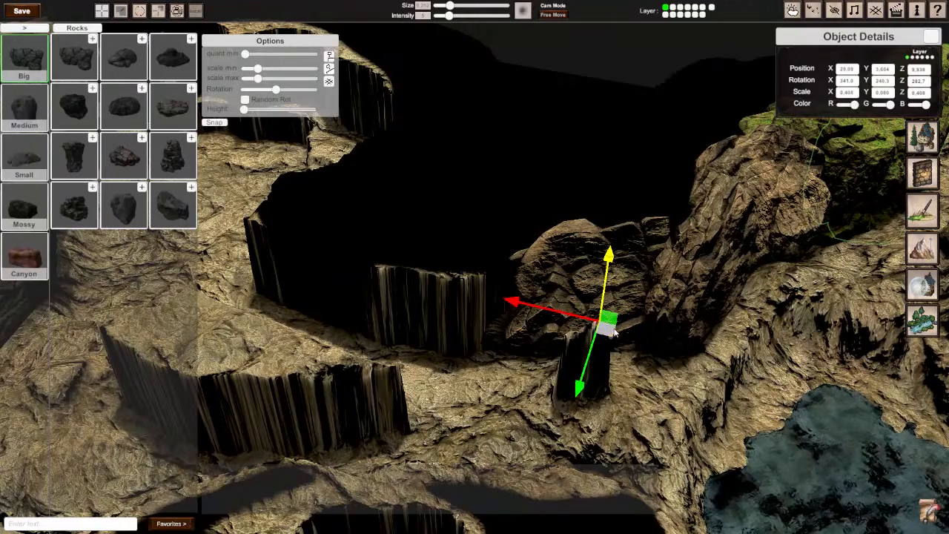
drag(614, 334, 494, 351)
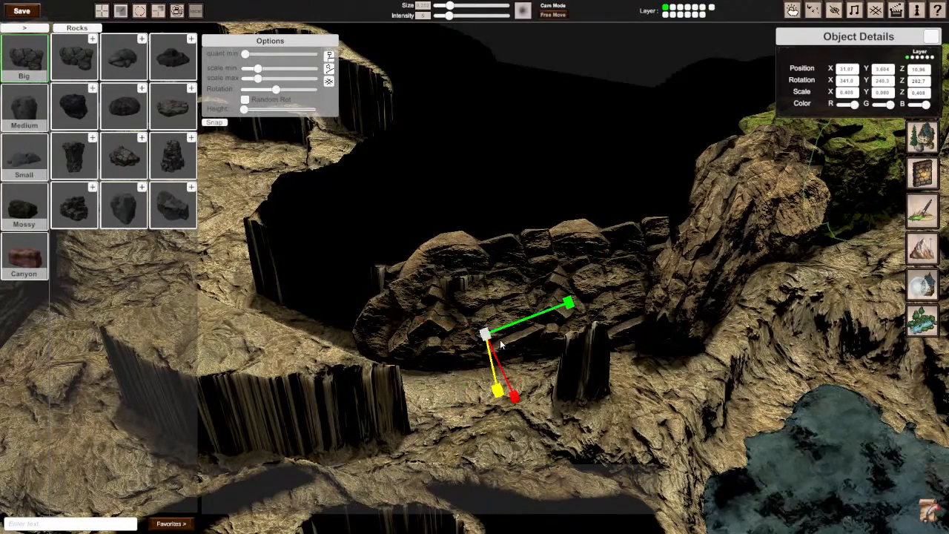
key(e)
drag(478, 314, 471, 328)
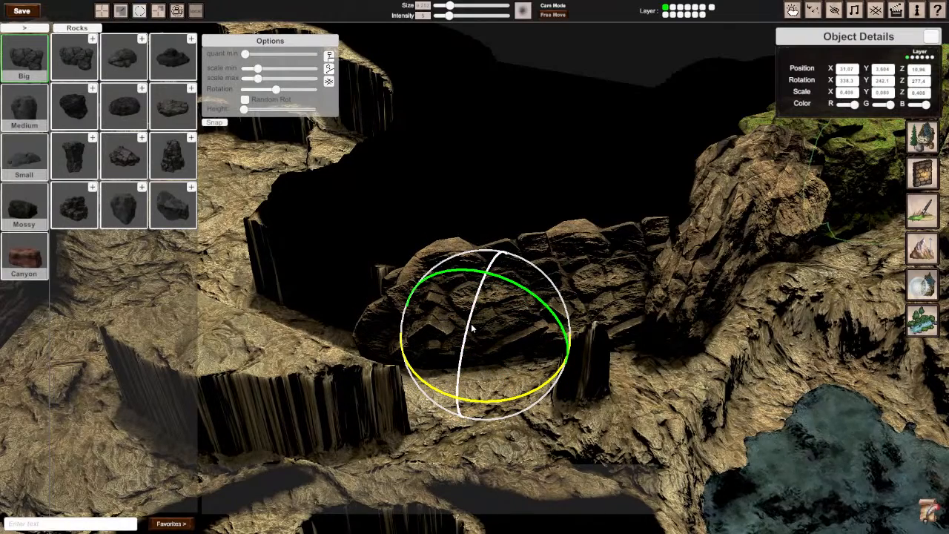
Step: Place the tall, flat-topped pillar rock from the Big rocks over the dark gap beyond the copied slab
key(r)
right_drag(438, 312, 476, 312)
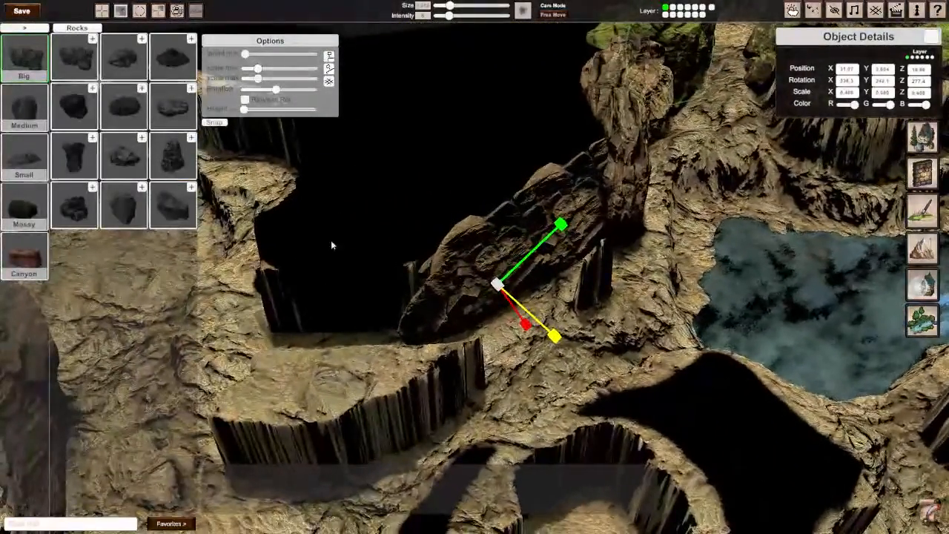
click(74, 157)
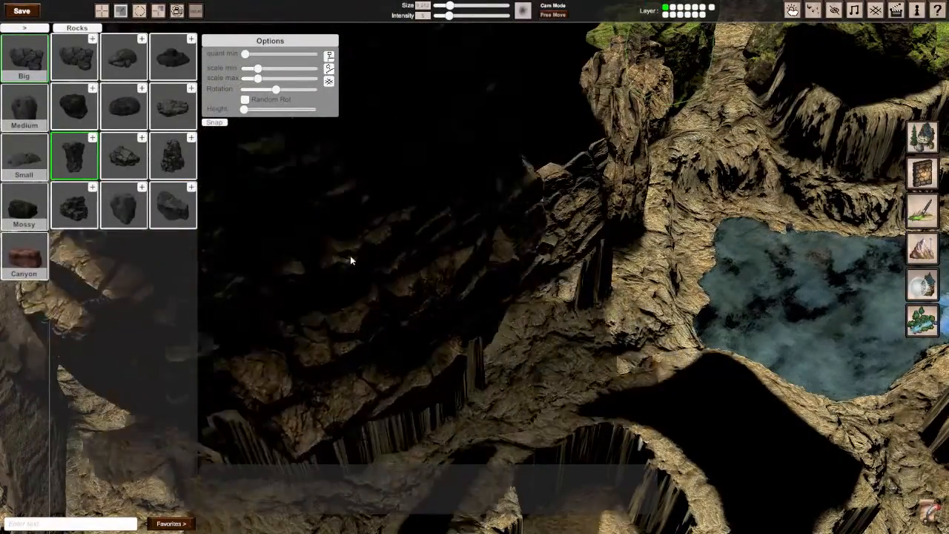
right_drag(386, 159, 504, 268)
click(505, 268)
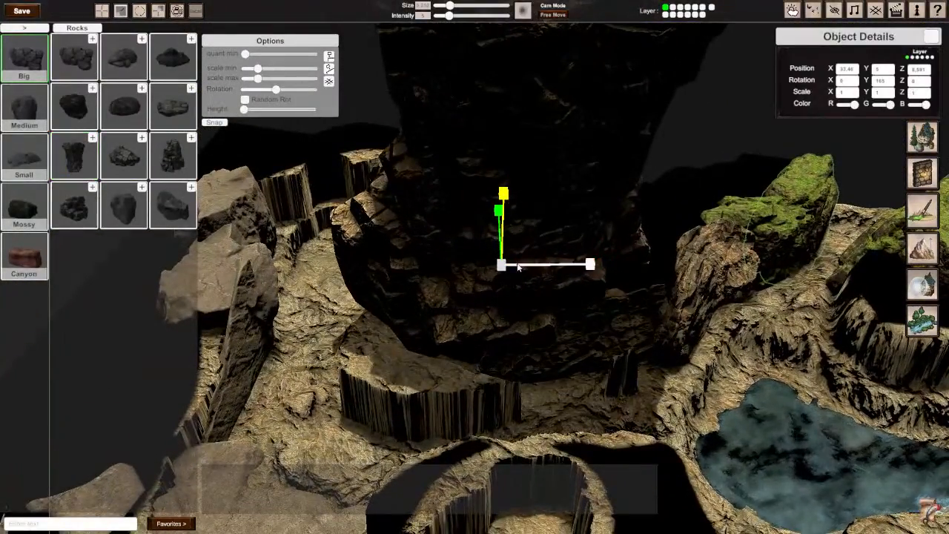
Step: Lower the pillar rock to a height of about 0.94 and scale it down uniformly to about 0.458
key(e)
key(w)
drag(504, 213, 479, 364)
key(e)
key(r)
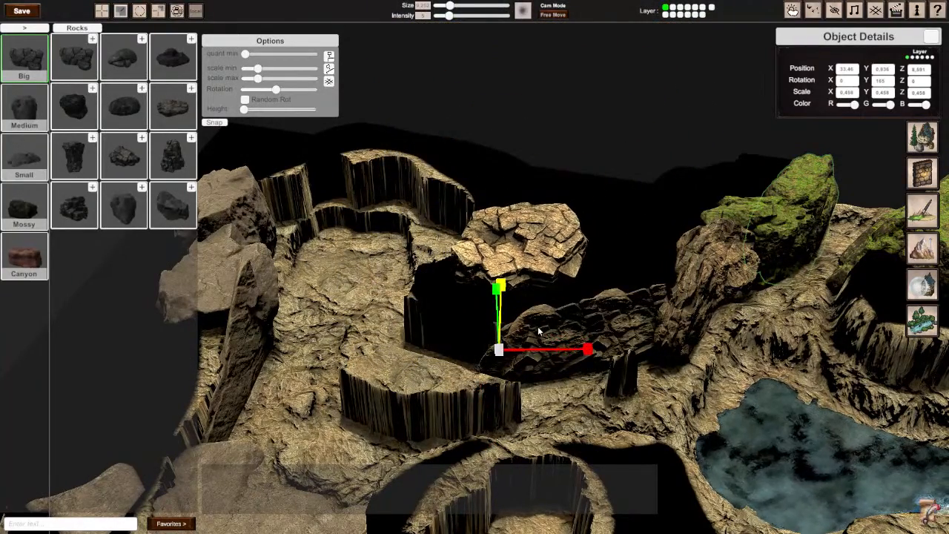
Step: Thin the pillar rock to a Z scale of about 0.194 and move it to the end of the slab row
middle_drag(536, 307, 438, 320)
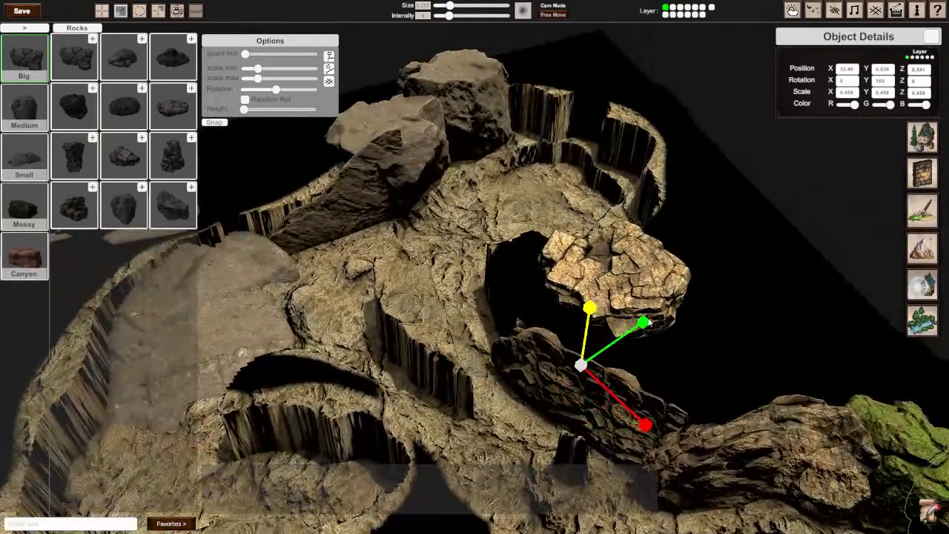
drag(644, 322, 641, 329)
key(w)
drag(584, 375, 502, 378)
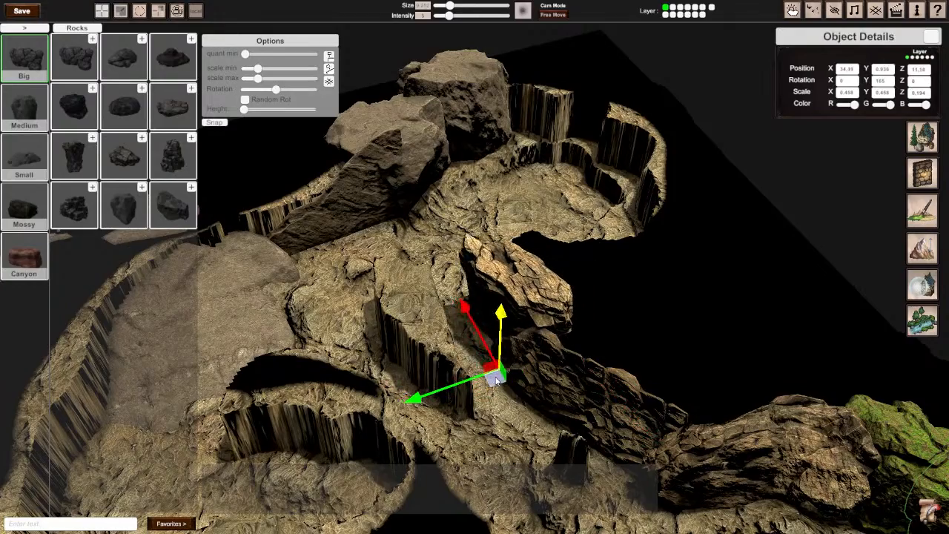
Step: Turn the thinned pillar rock to 180° on Y and fit it against the cliff edge at a height of about 0.46
scroll(546, 339, down, 3)
scroll(544, 334, up, 2)
middle_drag(545, 334, 291, 518)
mouse_move(558, 319)
mouse_down()
mouse_move(559, 307)
mouse_move(564, 324)
mouse_up()
right_drag(564, 324, 479, 268)
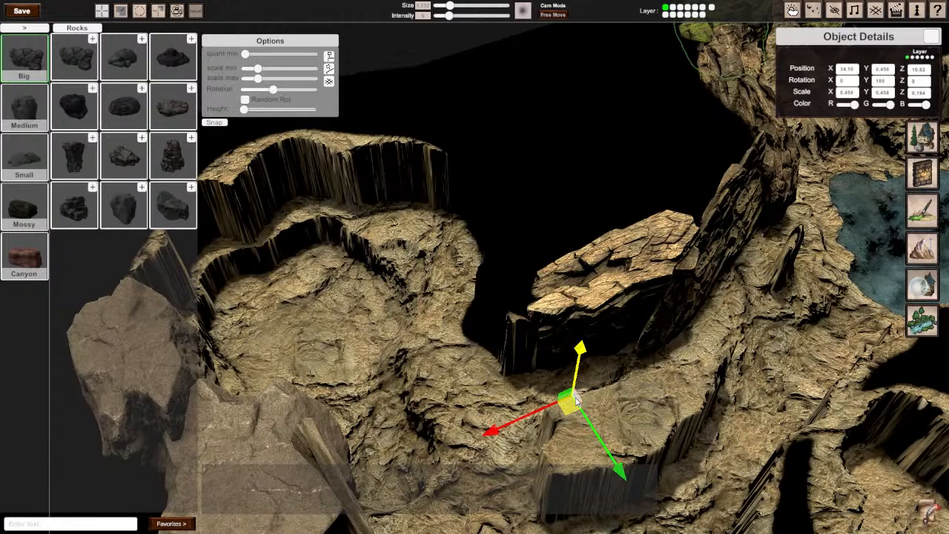
Step: Add a copy of the thinned pillar rock beside it, turned to 270° on Y to follow the curved cliff edge
drag(576, 400, 490, 385)
scroll(531, 342, down, 2)
scroll(487, 362, down, 2)
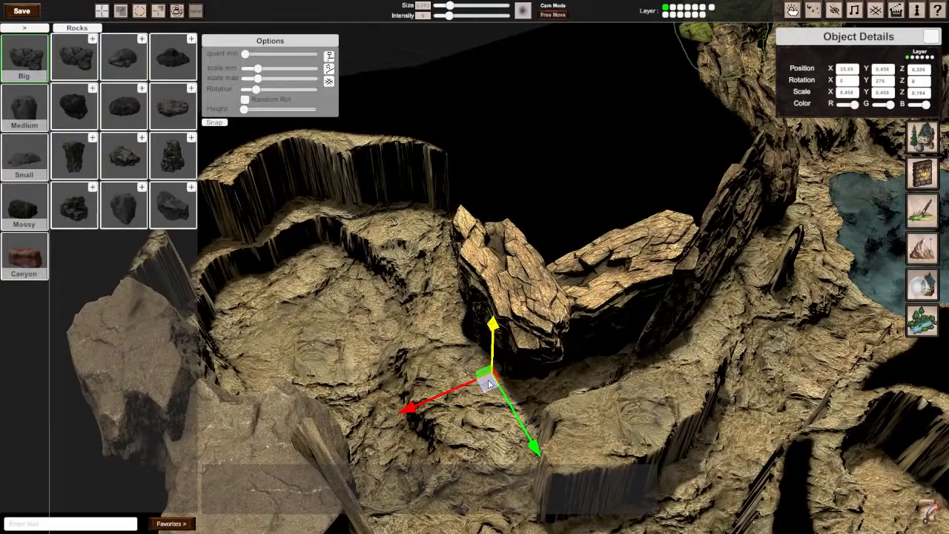
key(s)
right_drag(489, 384, 445, 319)
key(w)
key(s)
key(d)
key(a)
right_drag(252, 167, 541, 271)
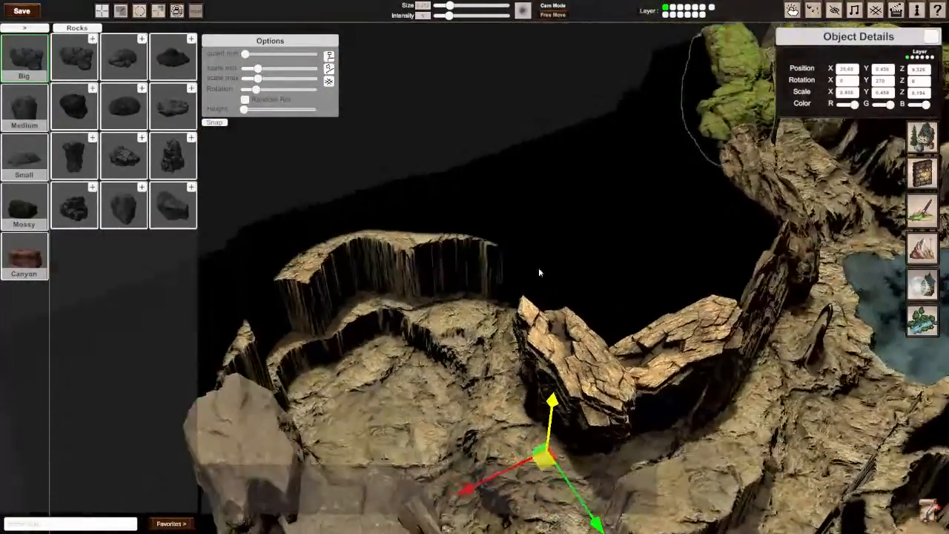
Step: Add a copy of the thin wall slab at the gap between the curved cliff and the slab row
click(774, 321)
drag(774, 321, 524, 315)
key(a)
right_drag(524, 315, 571, 297)
scroll(558, 220, up, 2)
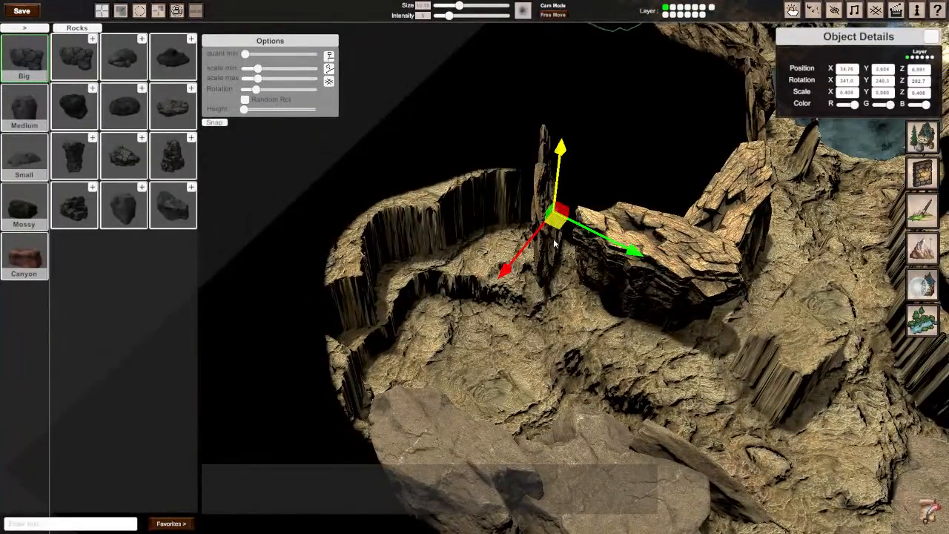
Step: Turn the thin slab to about 6.9° on Y and fit it into the cliff gap at about X 35.19, Z 6.757
drag(555, 225, 553, 223)
key(r)
key(e)
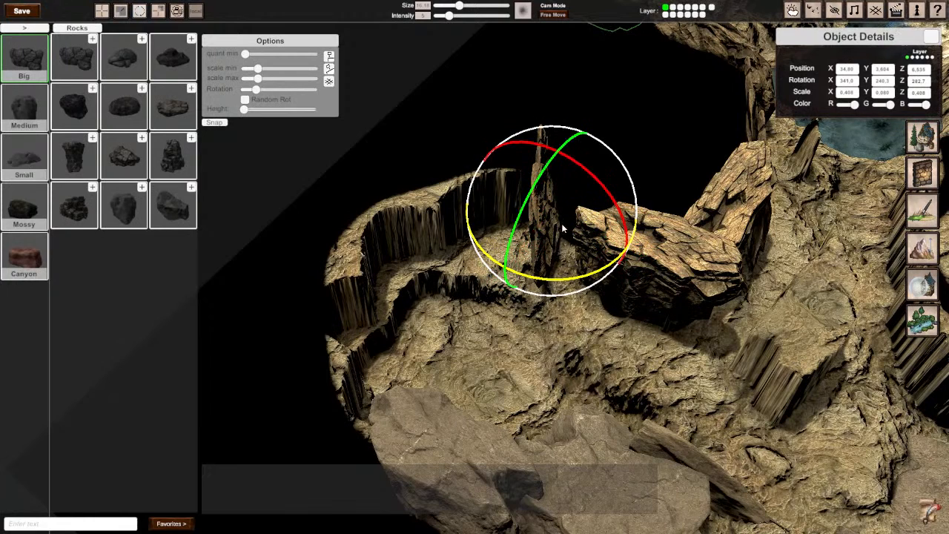
drag(532, 277, 175, 148)
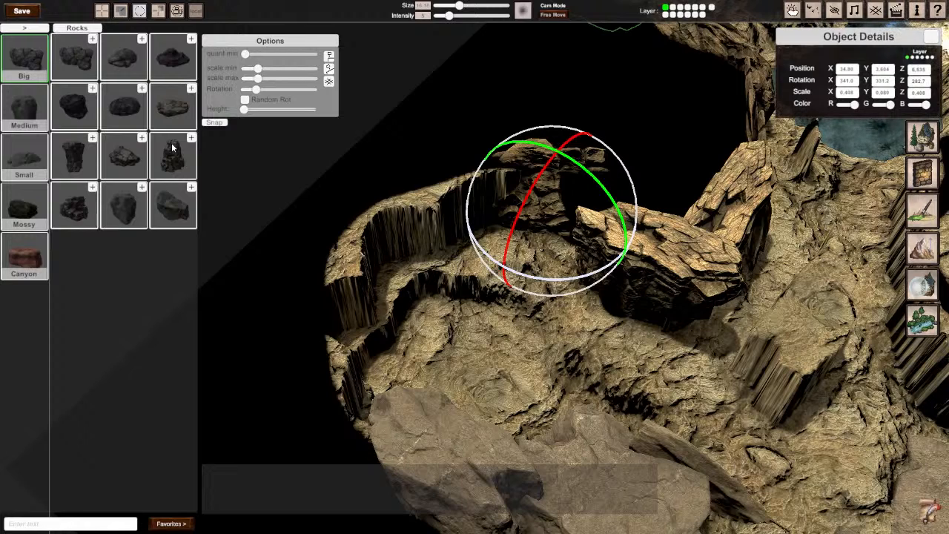
drag(167, 148, 151, 141)
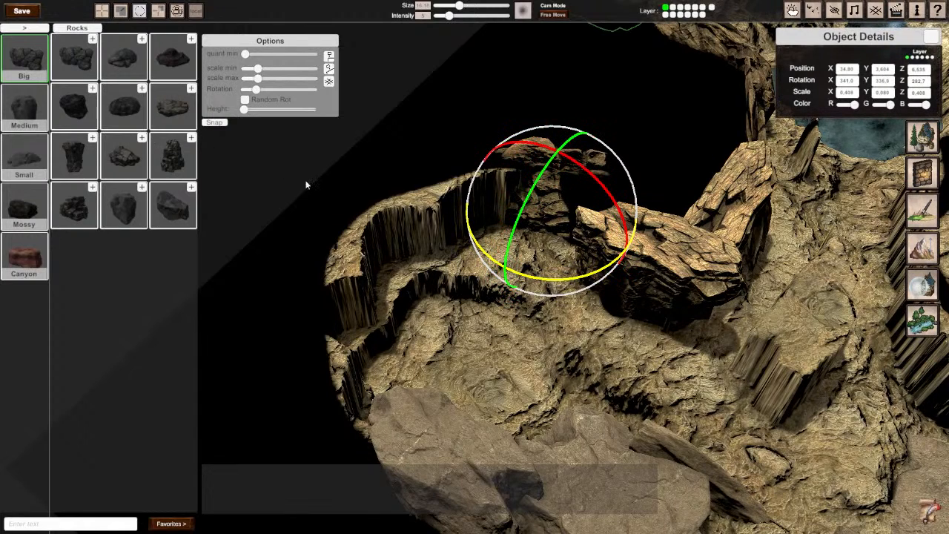
key(w)
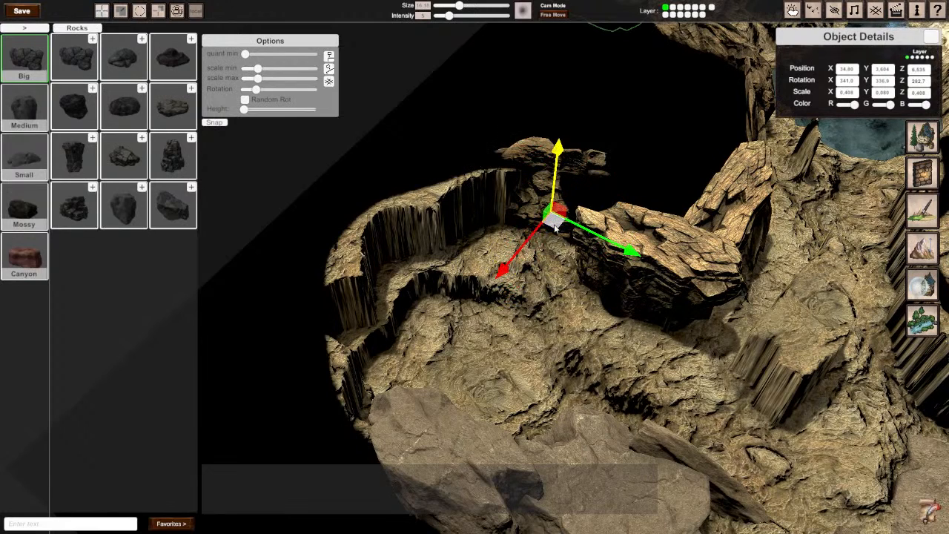
drag(553, 224, 553, 238)
key(r)
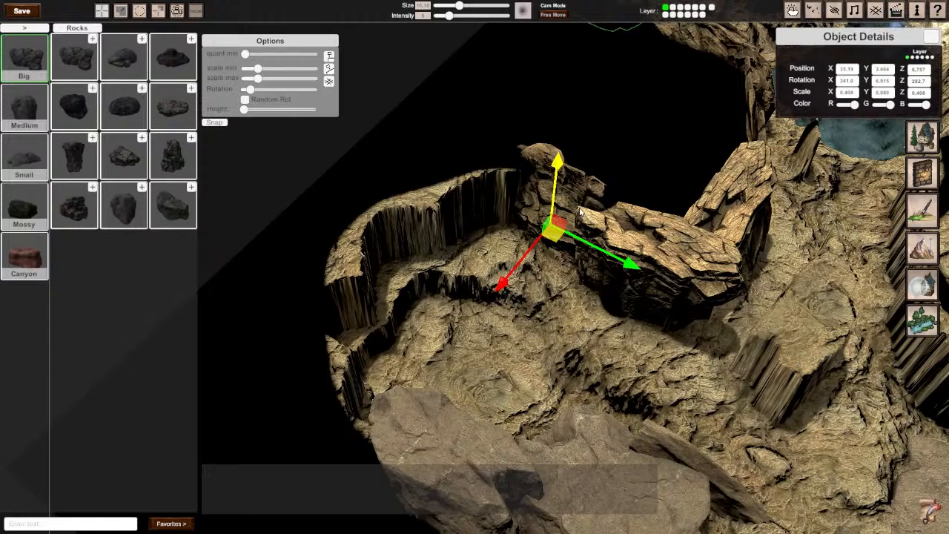
key(d)
right_drag(581, 212, 475, 268)
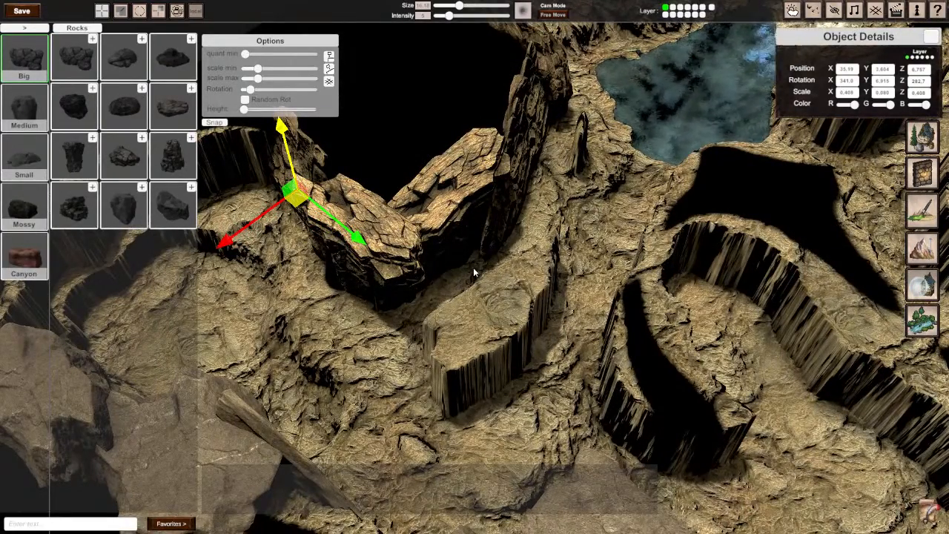
click(381, 275)
key(e)
key(r)
key(e)
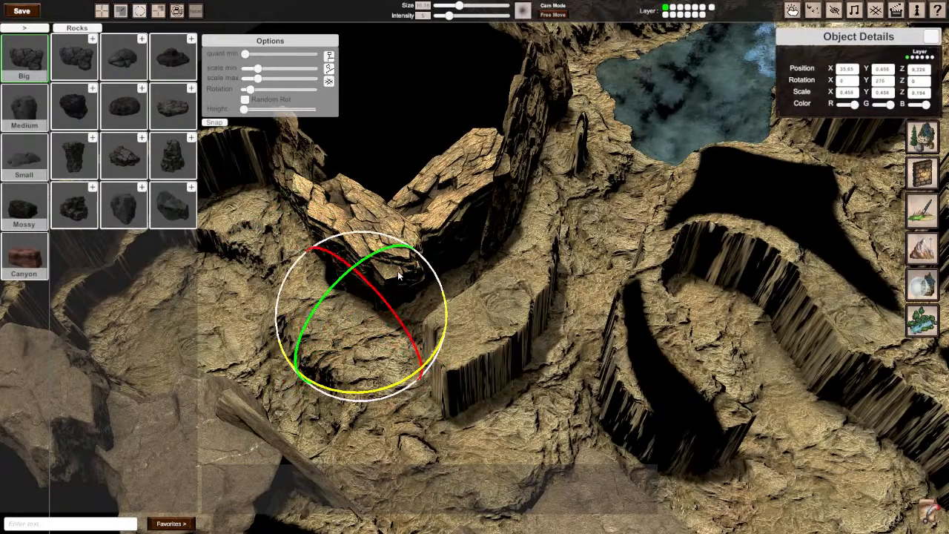
key(r)
key(e)
key(r)
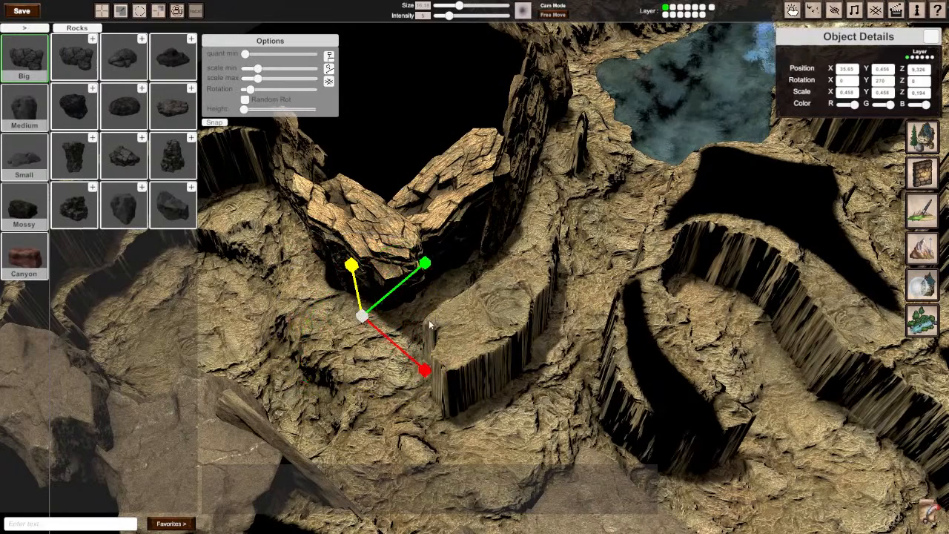
key(w)
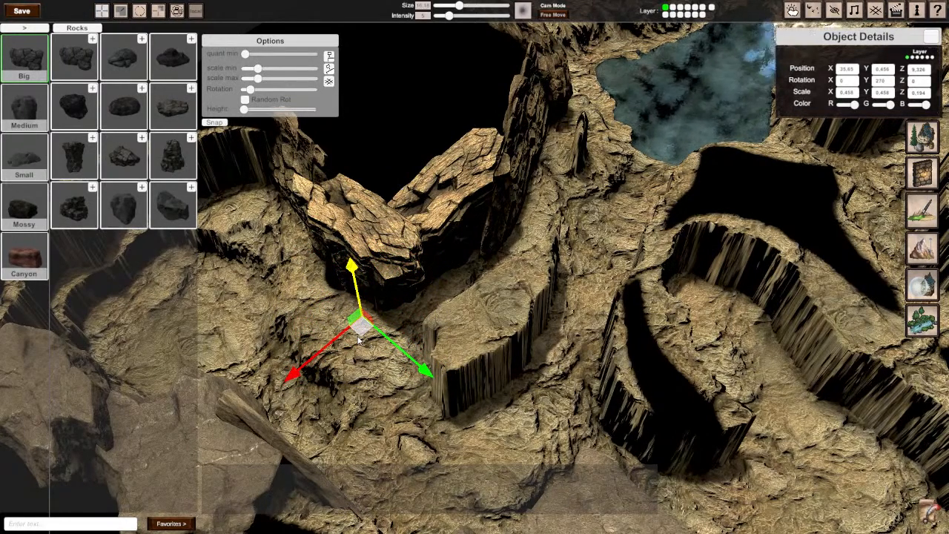
click(347, 408)
mouse_move(347, 408)
right_down()
mouse_move(578, 100)
mouse_move(667, 148)
mouse_move(608, 133)
mouse_move(534, 97)
mouse_move(489, 118)
mouse_move(449, 145)
mouse_move(474, 267)
right_up()
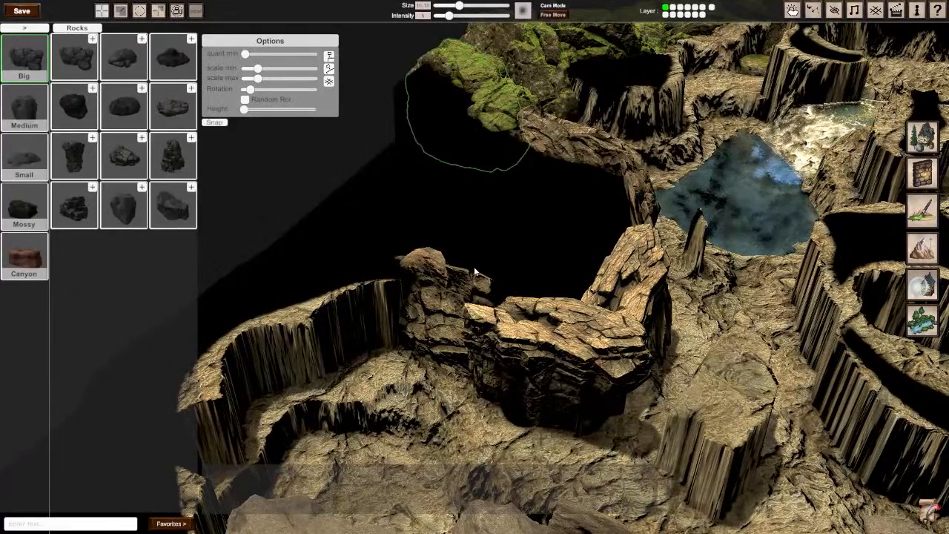
right_drag(475, 268, 477, 269)
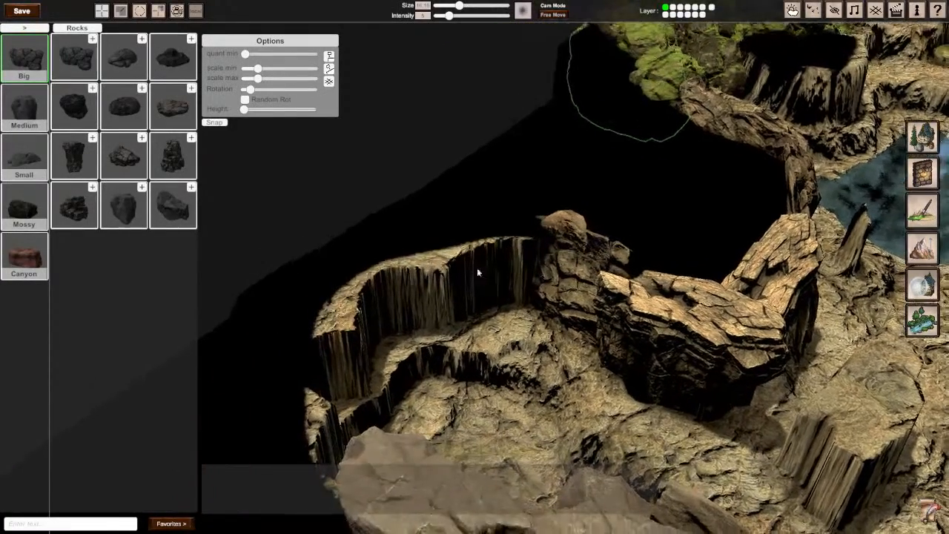
Step: Add another copy of the thin slab against the curved cliff, turned to about 307° on Y
click(577, 296)
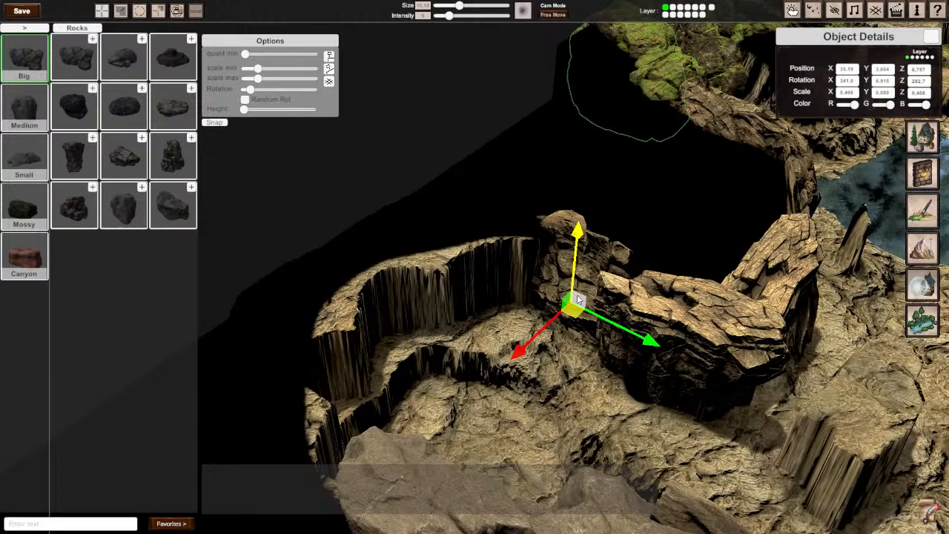
middle_drag(499, 325, 476, 272)
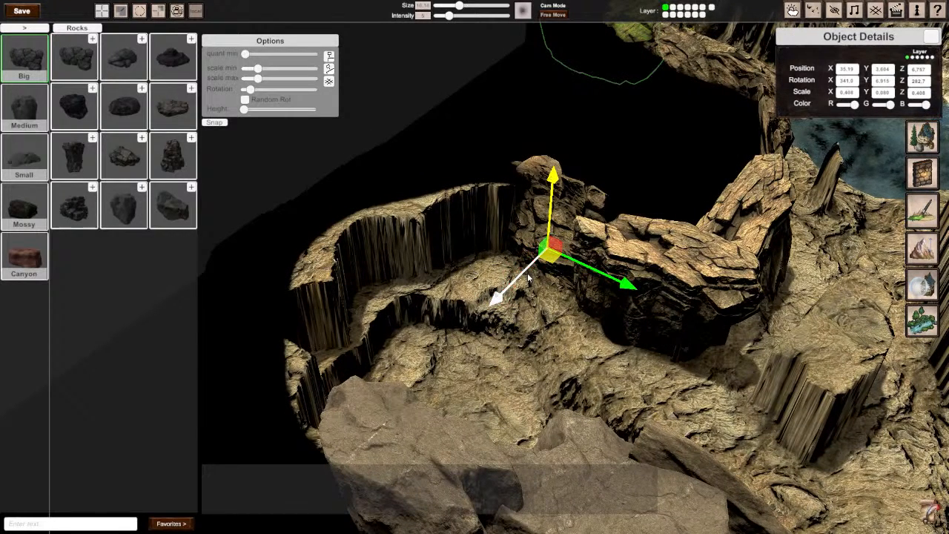
drag(529, 278, 486, 259)
scroll(486, 258, up, 5)
scroll(489, 259, down, 1)
middle_drag(487, 259, 221, 225)
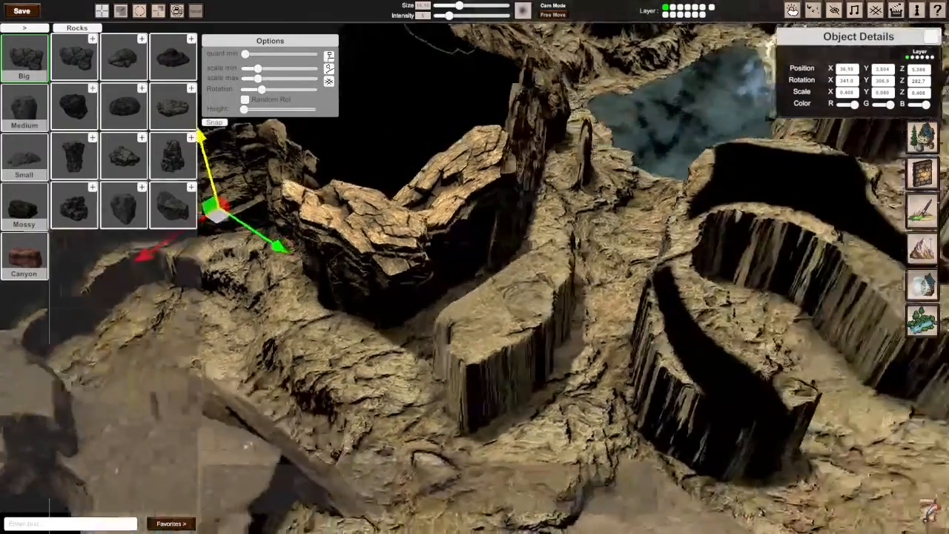
right_drag(486, 259, 437, 278)
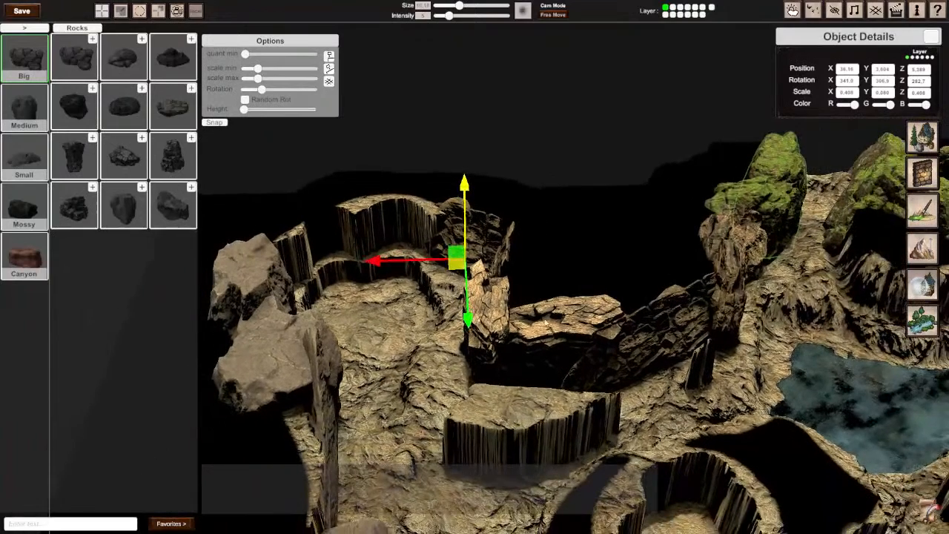
Step: Copy the tall rock beside the mossy boulder to the curved cliff, turned to about 134° on Y
click(648, 337)
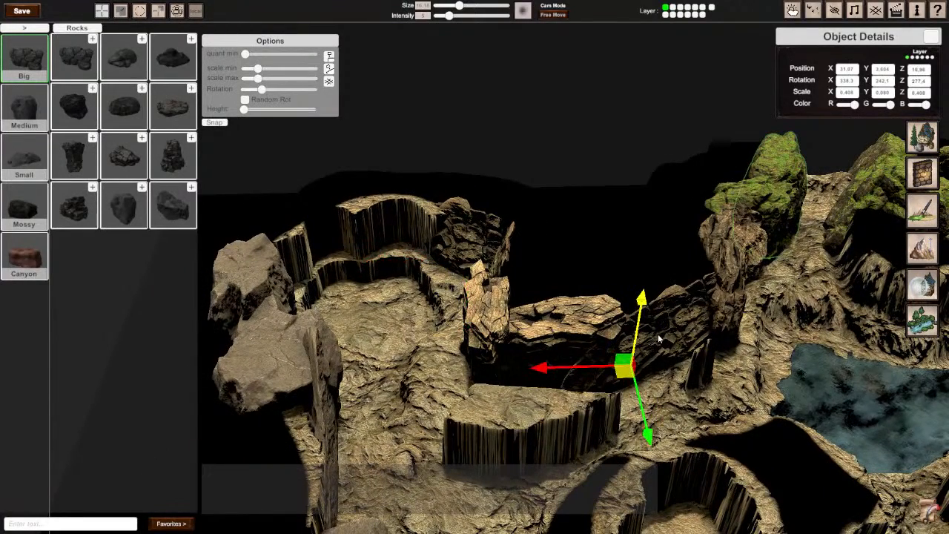
click(720, 256)
drag(706, 321, 419, 243)
scroll(423, 240, up, 4)
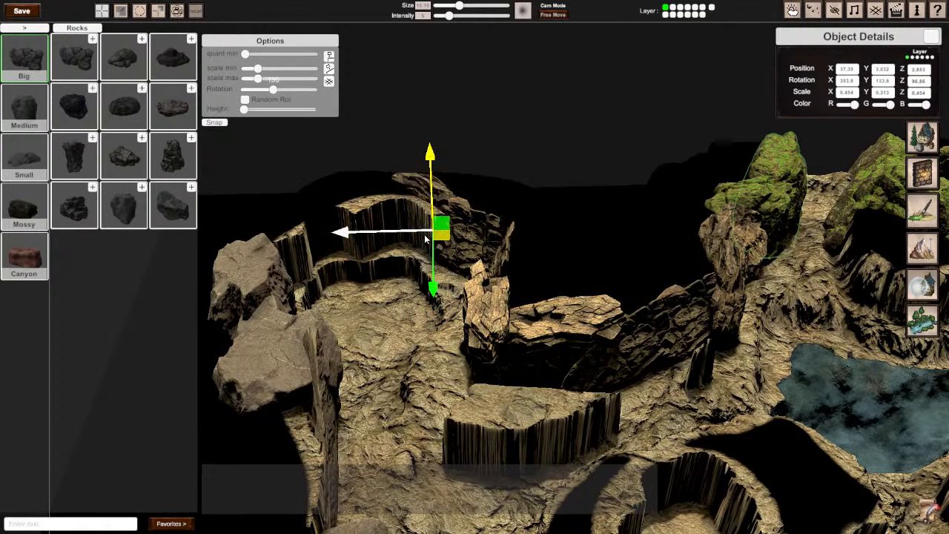
scroll(424, 241, down, 8)
scroll(425, 242, up, 9)
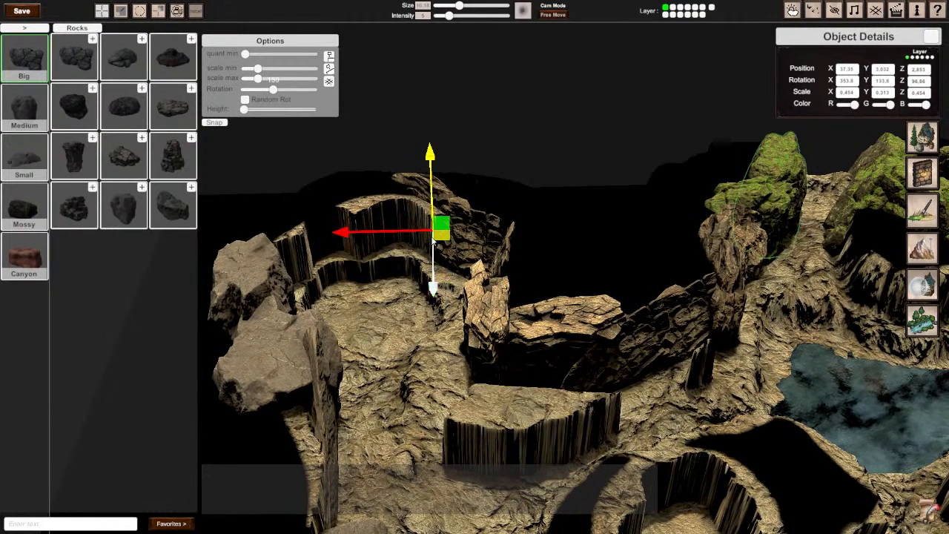
Step: Fit the copied tall rock against the thin slabs at about X 37.51 and lower it to a height of about 2.65
drag(444, 236, 440, 246)
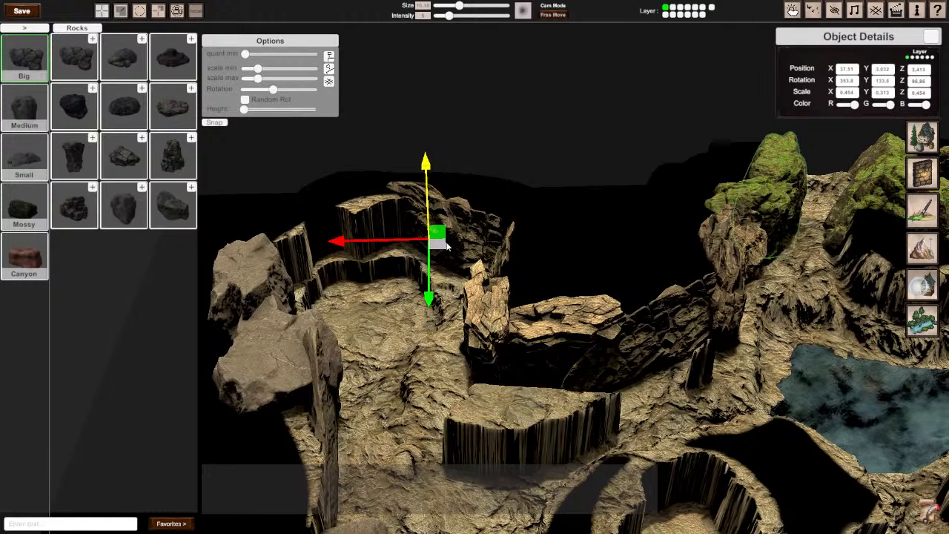
drag(426, 181, 426, 192)
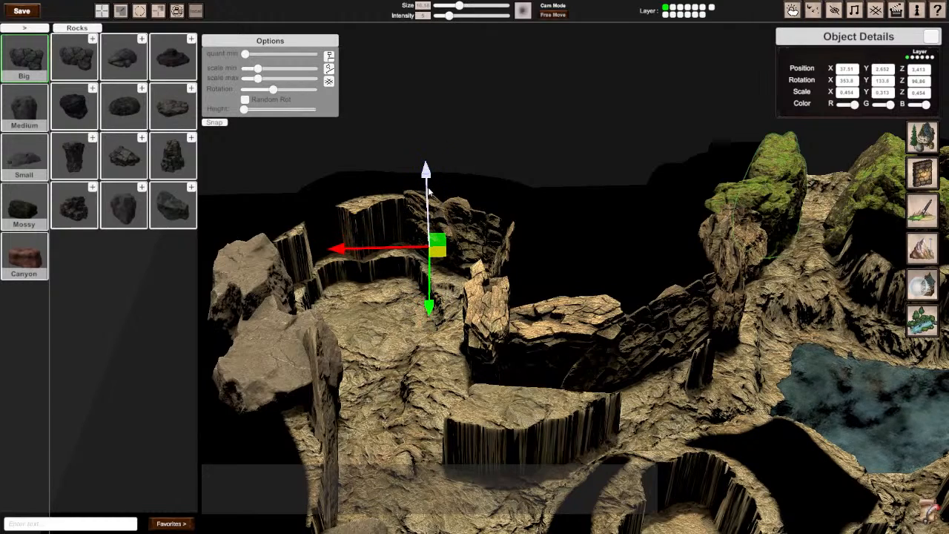
right_drag(427, 192, 504, 211)
right_drag(519, 293, 475, 270)
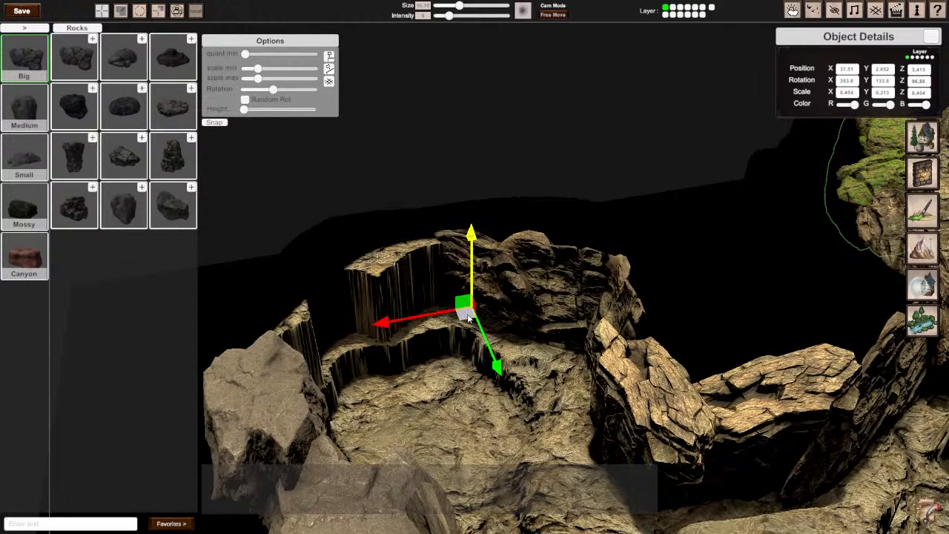
Step: Place another copy of the tall rock further along the curved cliff at about X 39.57, turned to about 73.8° on Y
drag(468, 319, 390, 327)
key(r)
key(r)
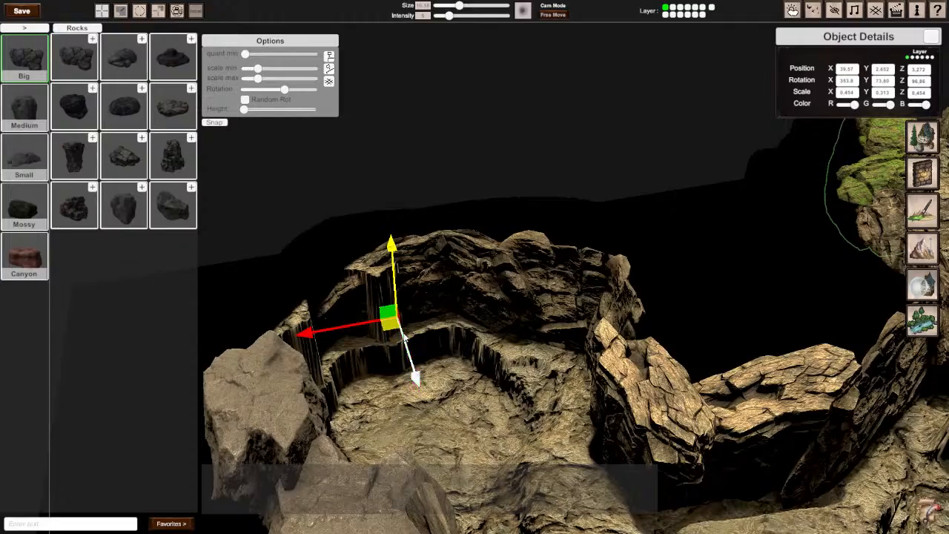
Step: Examine how the rocks around the curved cliff line up from several angles
key(d)
right_drag(404, 338, 341, 338)
key(w)
mouse_move(474, 272)
right_down()
mouse_move(442, 251)
mouse_move(482, 276)
mouse_move(475, 271)
right_up()
key(s)
key(d)
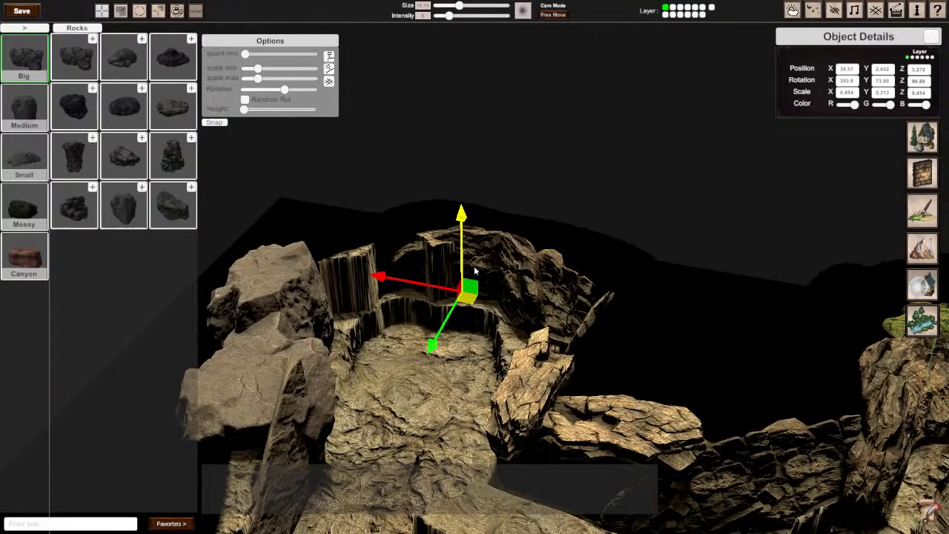
key(w)
right_drag(475, 271, 370, 274)
key(s)
key(a)
key(d)
Step: Shift the thinned pillar rock next to the curved cliff closer to the neighbouring thin slab, at about X 35.74
click(567, 354)
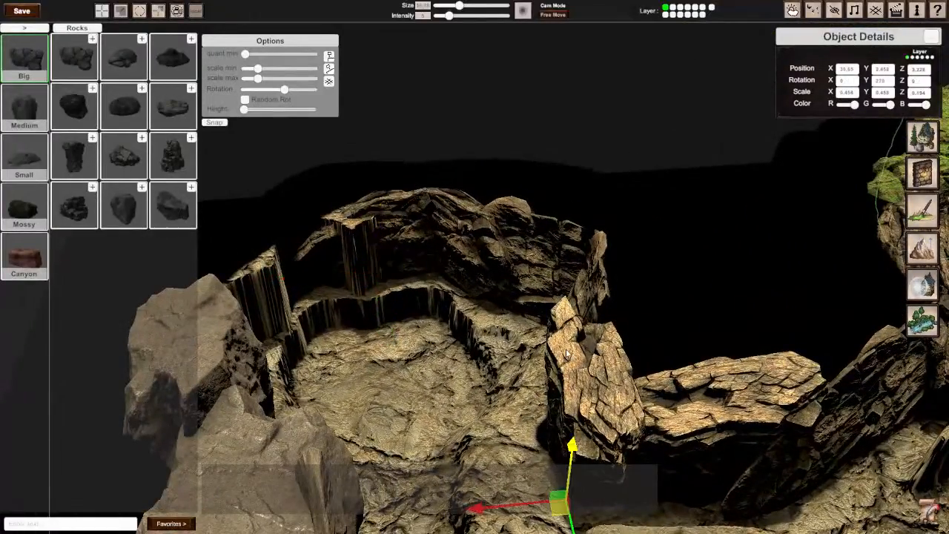
key(a)
right_drag(567, 354, 668, 378)
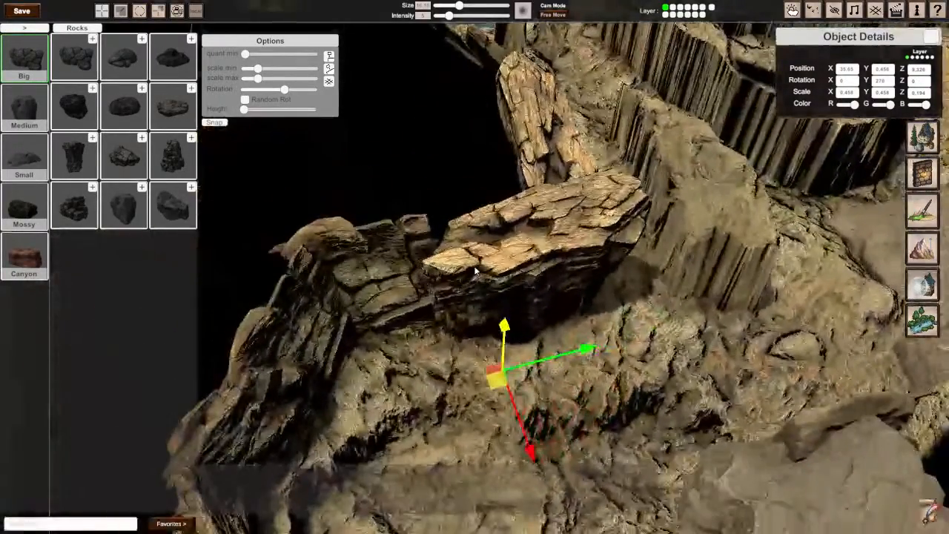
drag(496, 389, 485, 401)
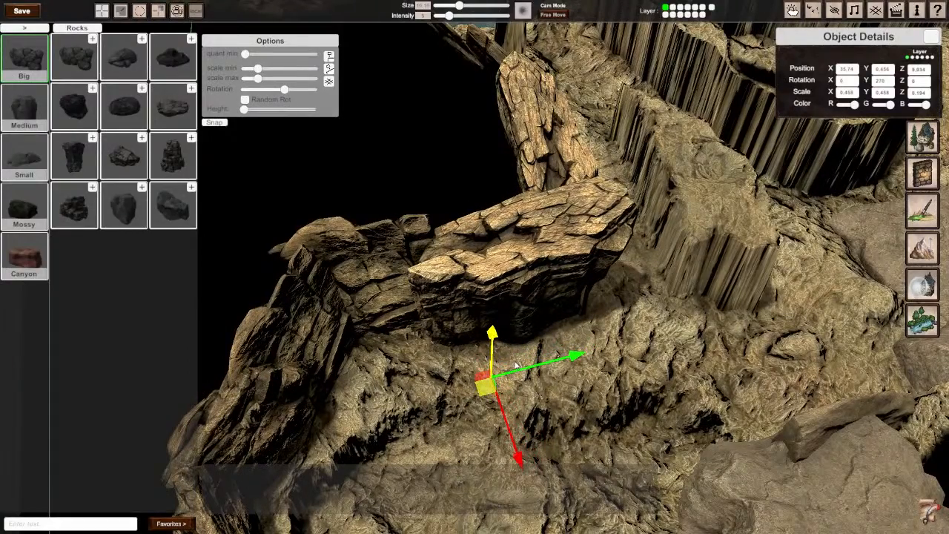
Step: Extend the curved cliff's rock wall with another copy of the tall rock at about X 41.6, Z 3.9
key(d)
right_drag(517, 366, 465, 265)
click(418, 251)
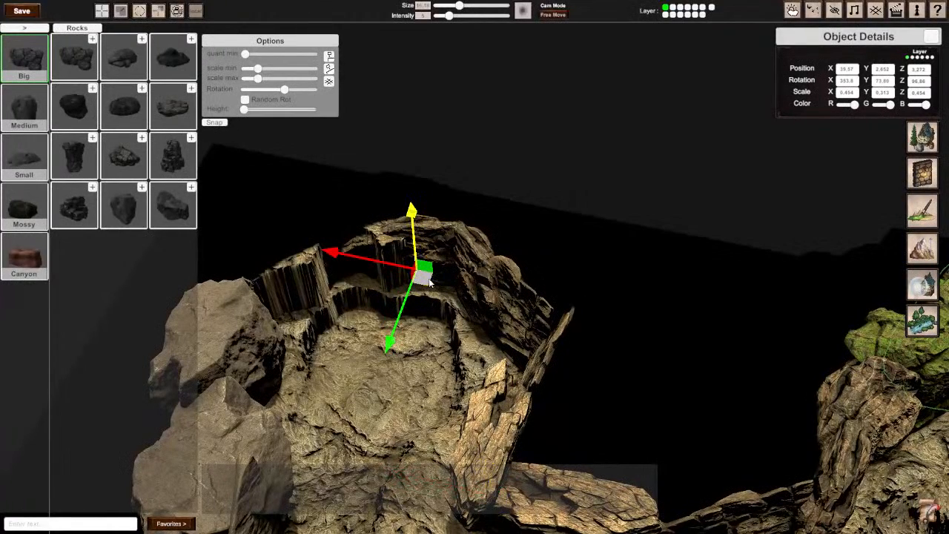
drag(428, 282, 357, 289)
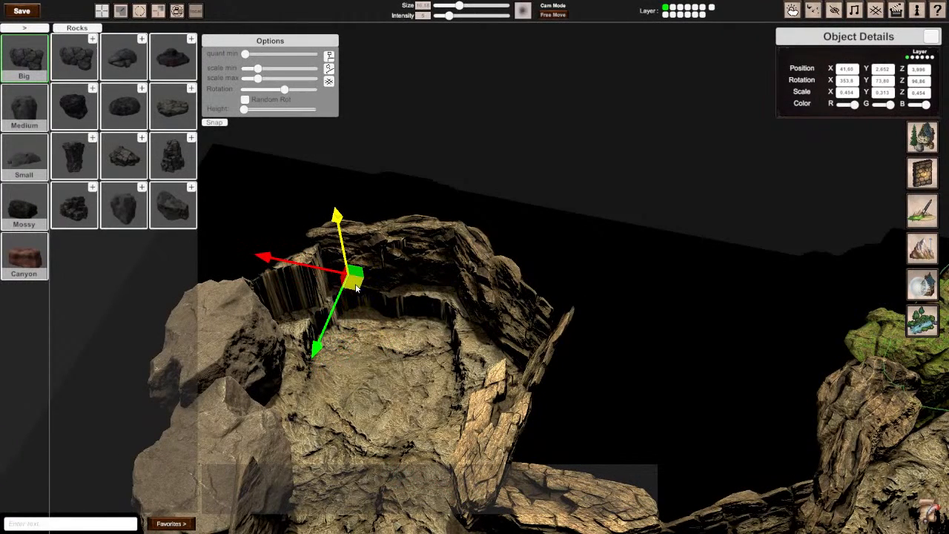
Step: Thicken the newest tall rock copy to a Y scale of about 0.433 and turn it to about 58.8° on Y
key(r)
drag(336, 348, 341, 357)
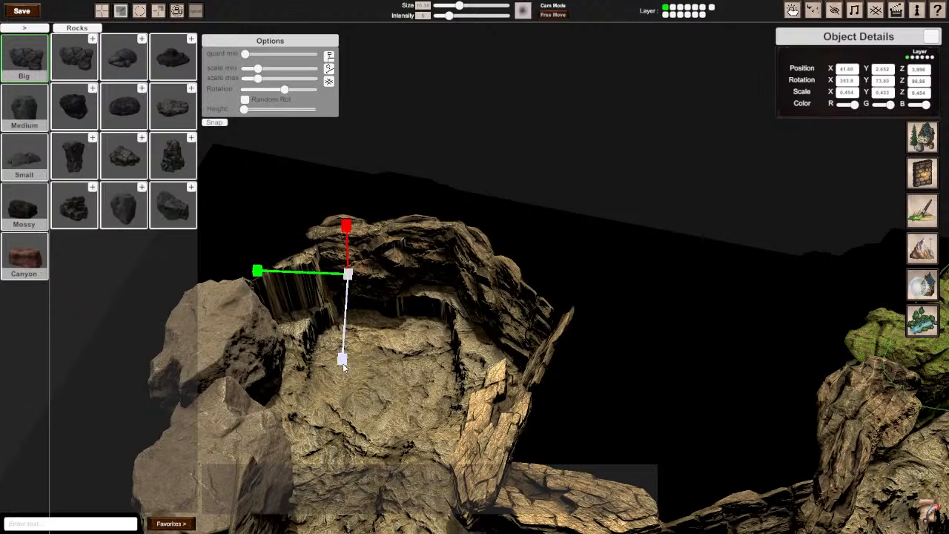
key(w)
mouse_move(354, 289)
mouse_down()
mouse_move(370, 277)
mouse_move(358, 282)
mouse_up()
scroll(363, 280, up, 1)
right_drag(357, 282, 367, 319)
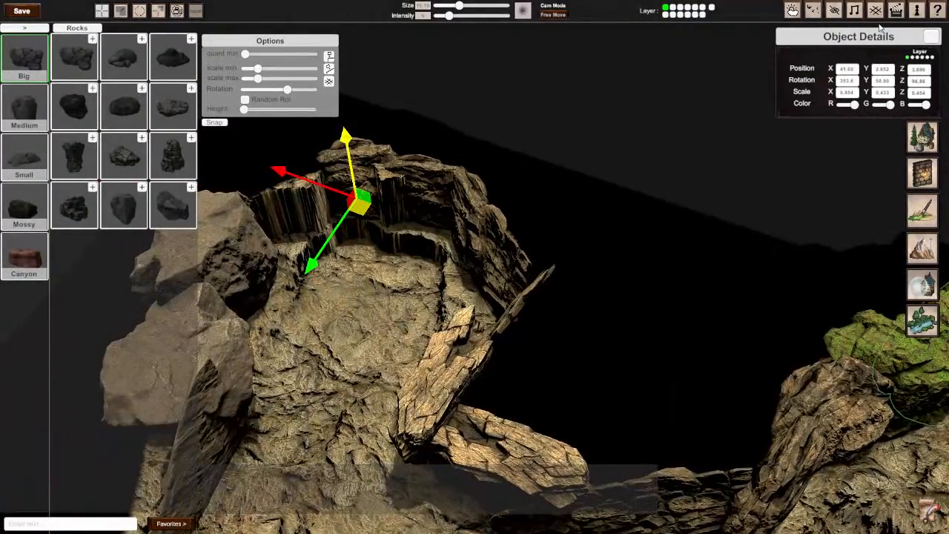
Step: Open the control settings and review the key bindings for movement
key(Escape)
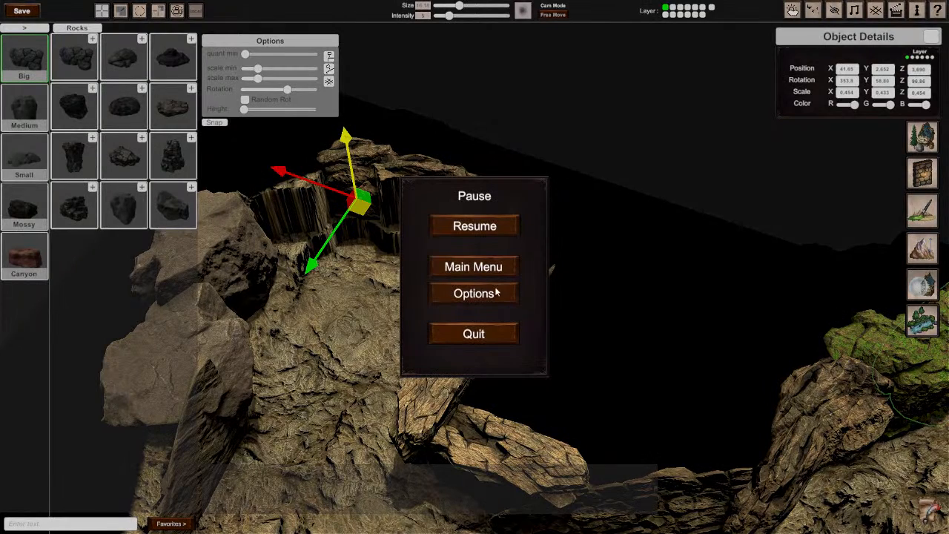
click(466, 297)
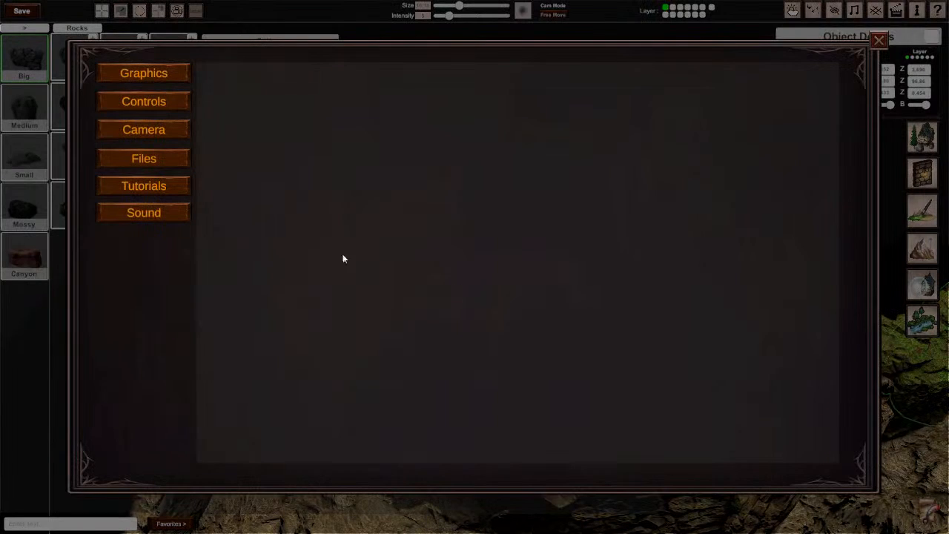
click(154, 102)
scroll(438, 249, down, 10)
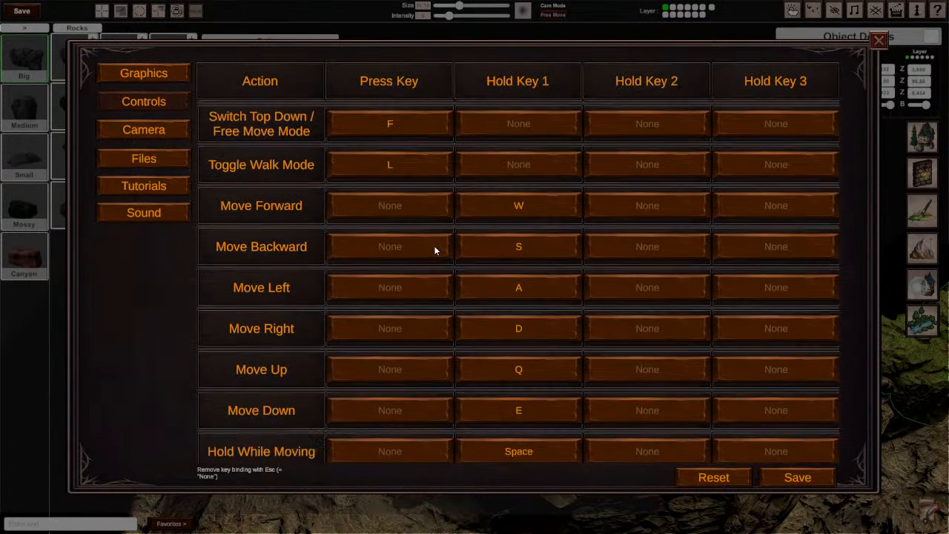
scroll(417, 275, up, 10)
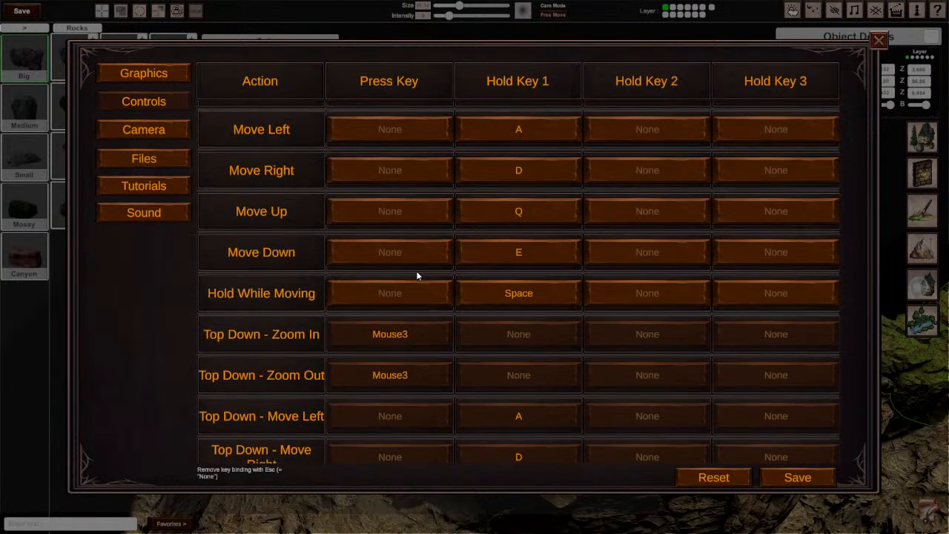
Step: Return from the settings to the map and place a copy of the thin tall rock in the wall gap beside the big boulder, at about X 43.46
click(878, 40)
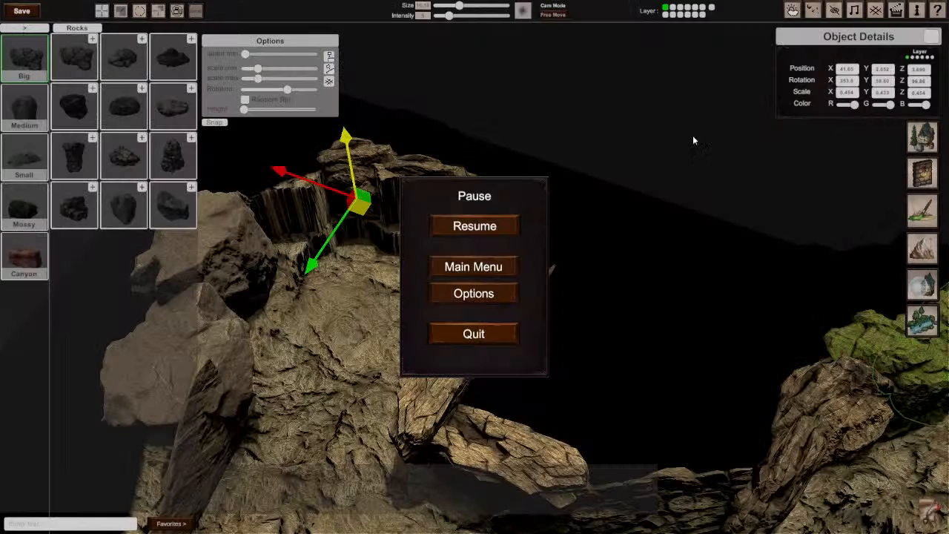
click(474, 226)
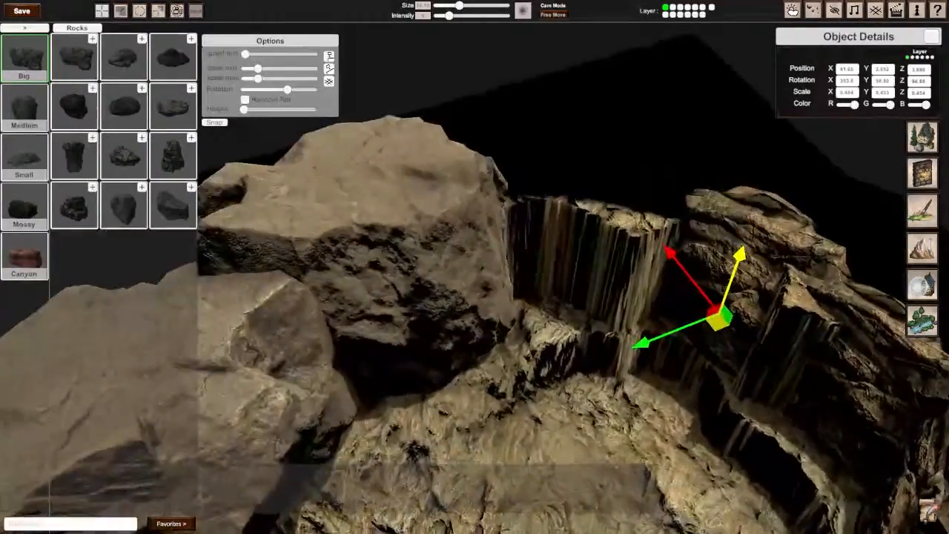
right_drag(475, 267, 485, 267)
key(s)
click(679, 337)
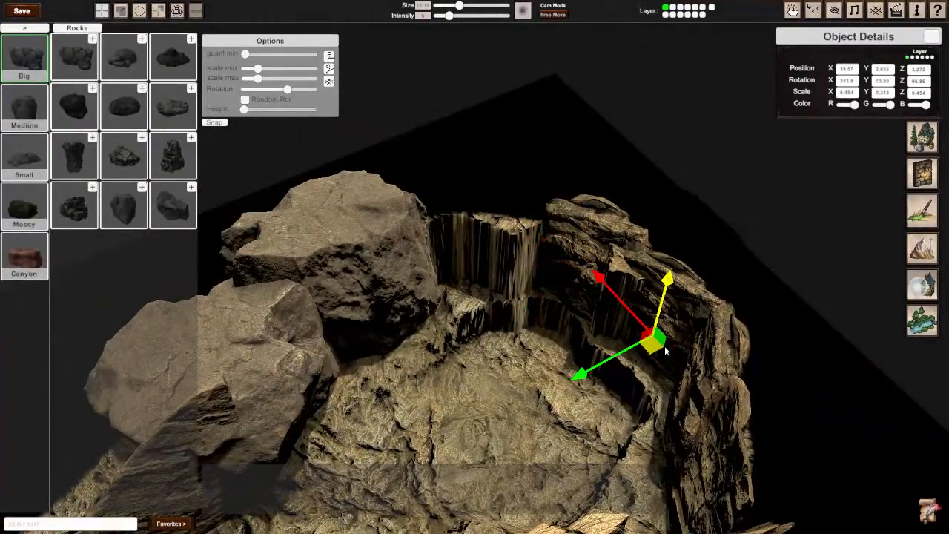
drag(658, 345, 429, 297)
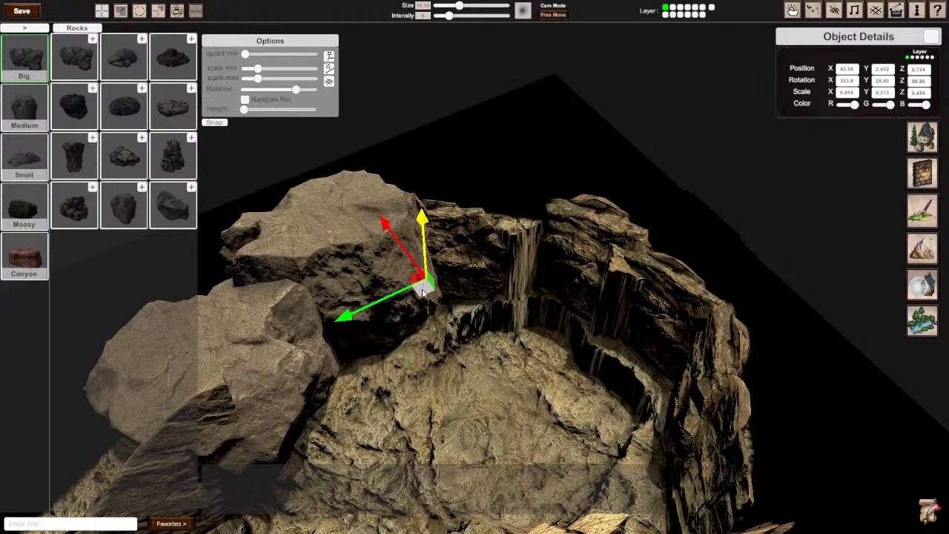
drag(439, 286, 443, 291)
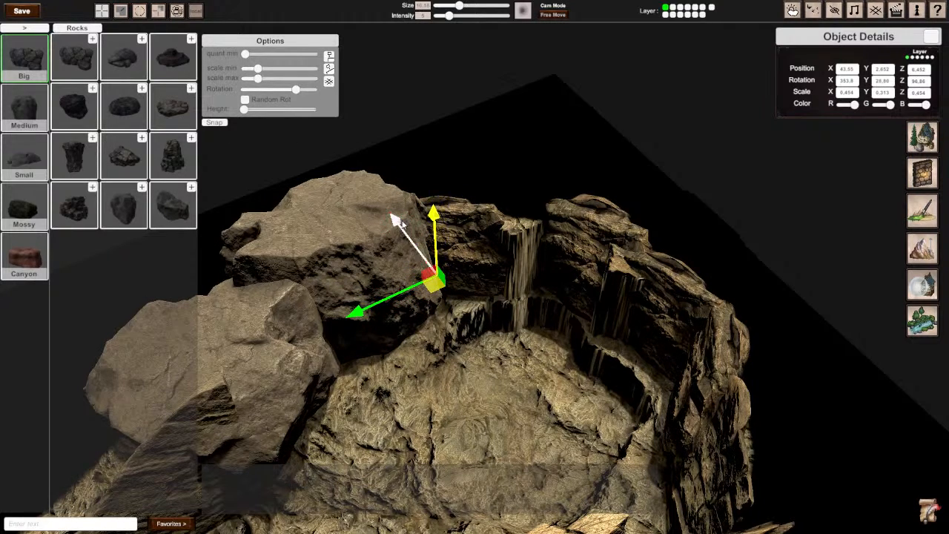
mouse_move(435, 283)
mouse_down()
mouse_move(458, 285)
mouse_move(447, 290)
mouse_up()
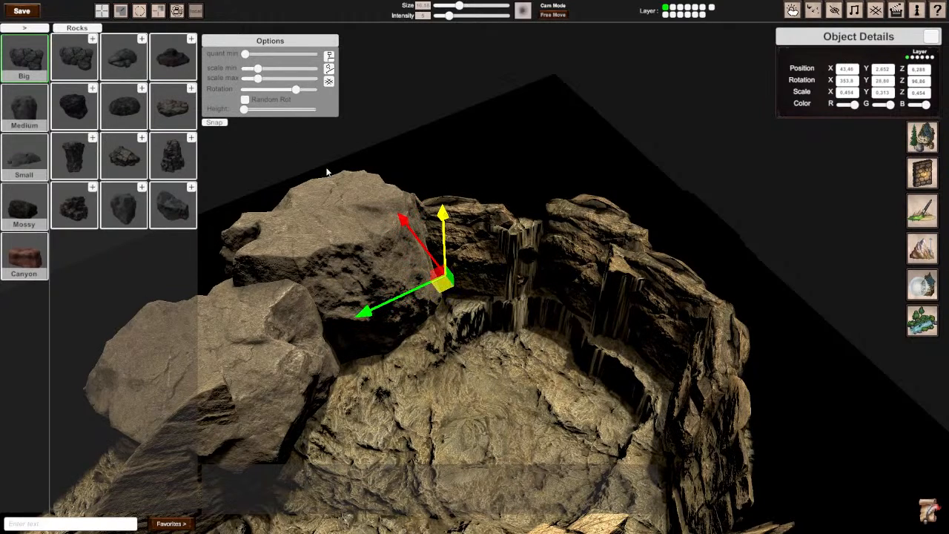
Step: Turn the new tall rock copy to about 22.52° on Y and enlarge it uniformly to about 0.556 in X and Z scale
click(141, 15)
drag(413, 337, 424, 341)
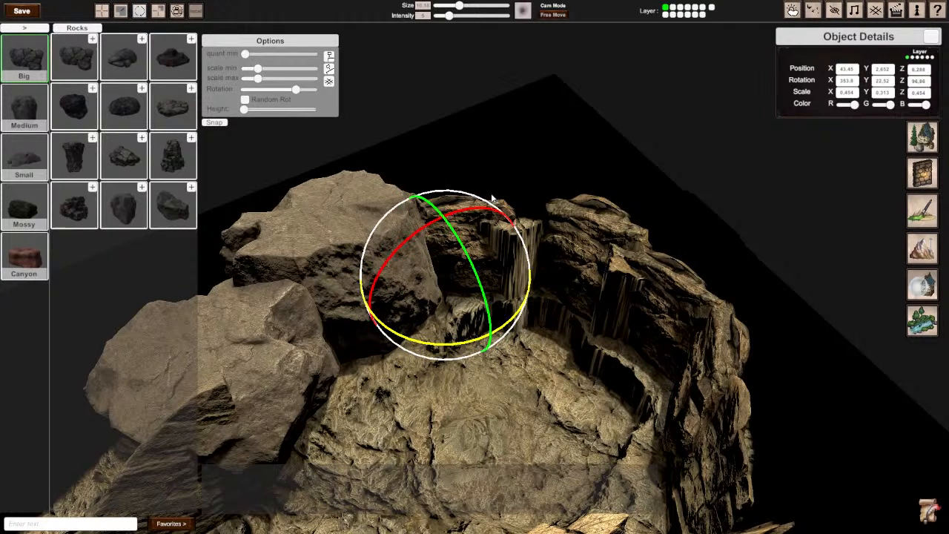
click(120, 12)
drag(446, 277, 461, 283)
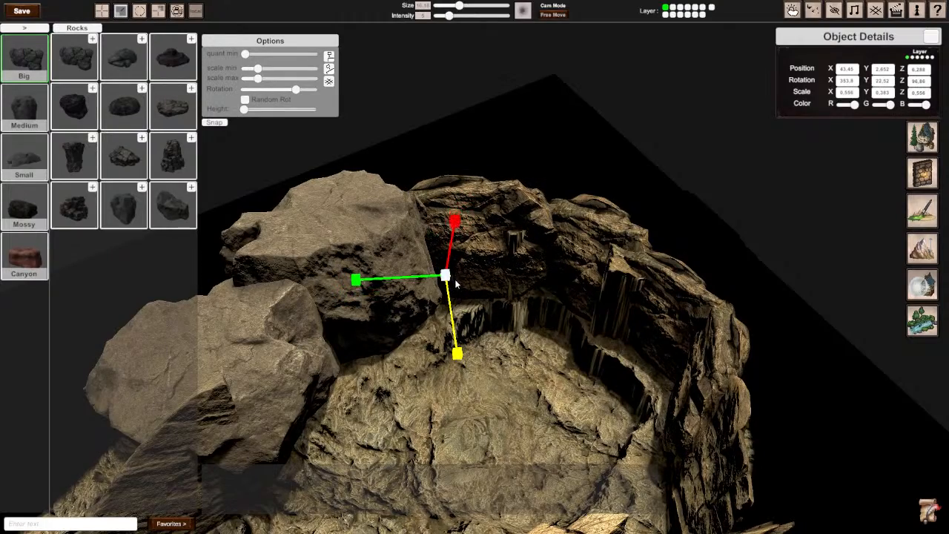
Step: Copy the light cracked slab rock to the wall beside the grey boulders at about Z 14.35, turned to 255° on Y
click(523, 343)
right_drag(538, 299, 475, 333)
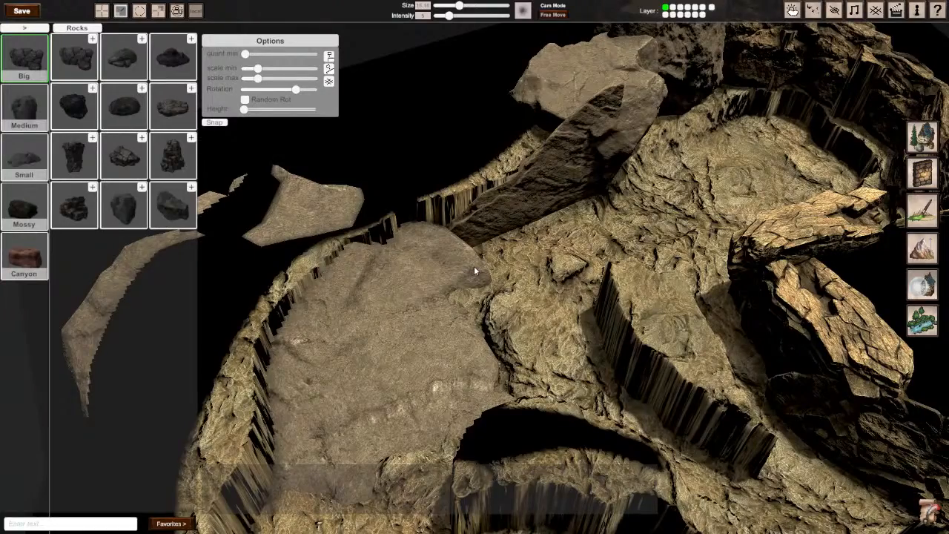
mouse_move(511, 266)
right_down()
mouse_move(549, 249)
mouse_move(600, 278)
mouse_move(567, 285)
mouse_move(475, 275)
mouse_move(512, 282)
mouse_move(502, 274)
right_up()
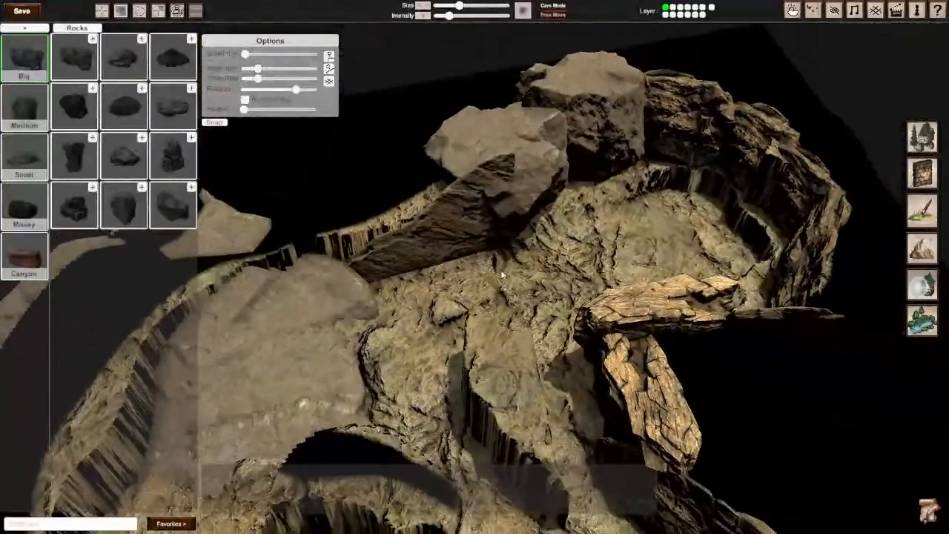
click(644, 307)
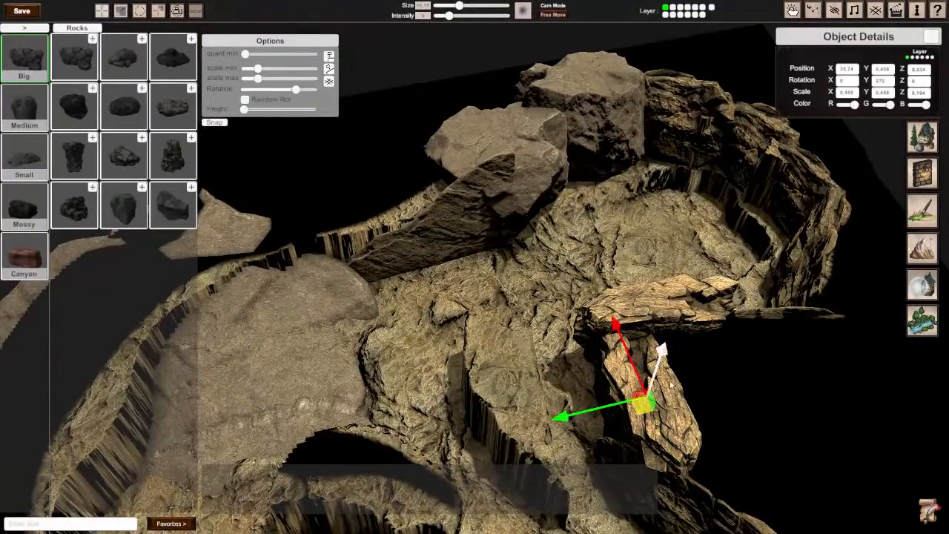
drag(646, 405, 425, 303)
scroll(425, 302, up, 3)
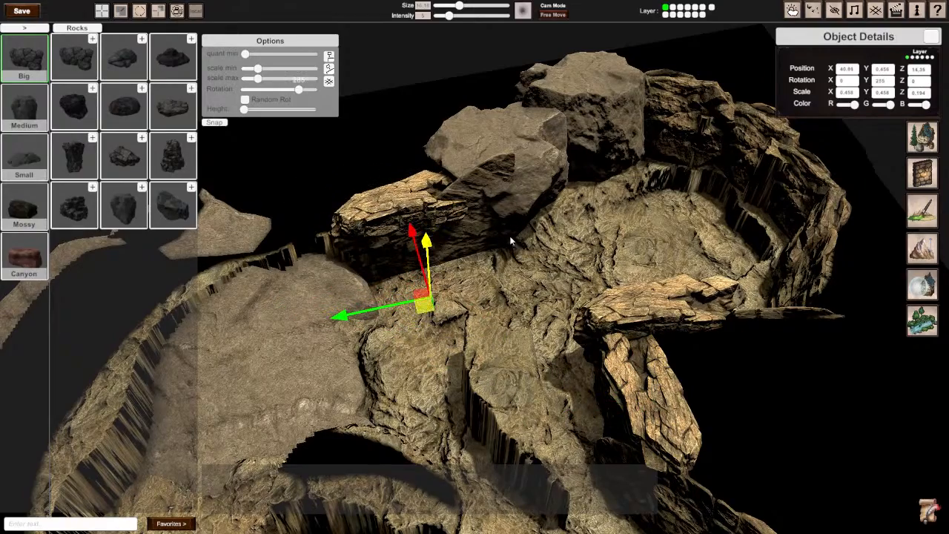
Step: Raise the slab copy beside the grey boulders to about Y 1.087
right_drag(511, 241, 460, 237)
scroll(474, 238, up, 3)
drag(488, 226, 489, 204)
right_drag(489, 205, 504, 167)
scroll(519, 178, down, 4)
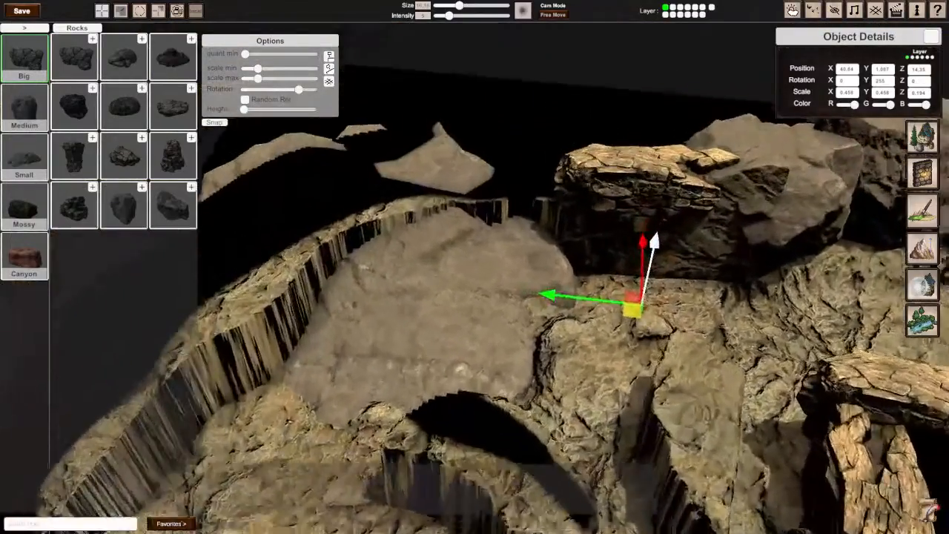
right_drag(474, 267, 519, 261)
scroll(474, 266, down, 3)
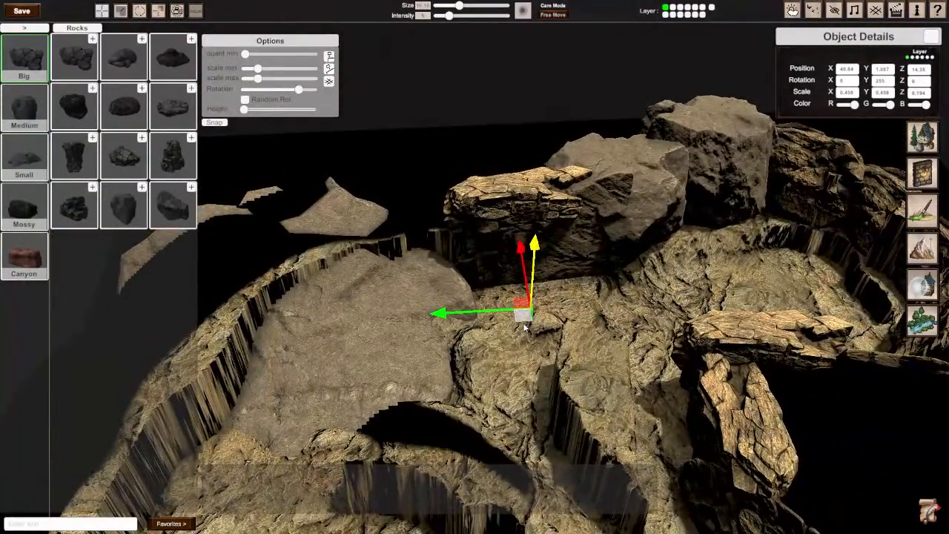
Step: Examine the cave passages, waterfall and pool from several angles to check which cliff walls are still bare
key(q)
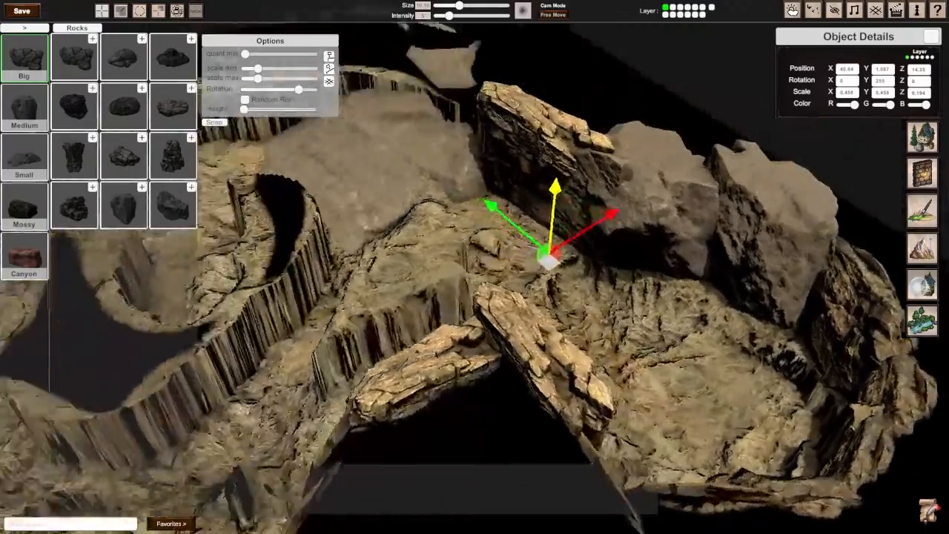
key(a)
key(s)
key(w)
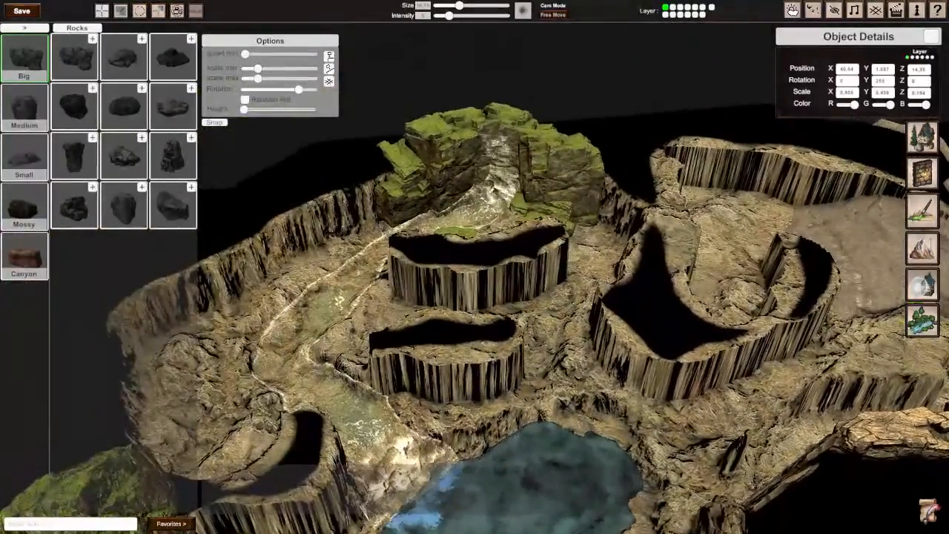
key(e)
key(d)
key(e)
key(w)
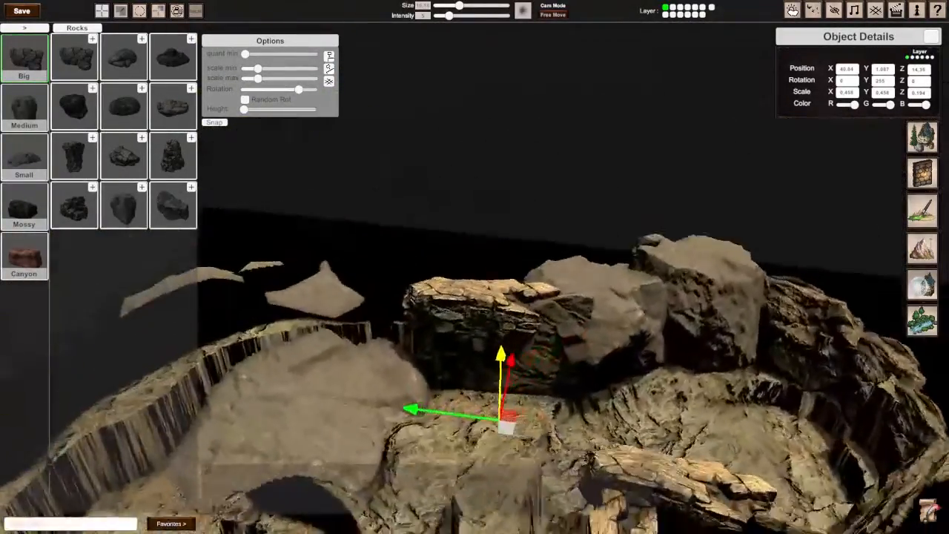
key(s)
Step: Tilt the slab copy to about 354.3° on X and shift it along the cliff to about X 40.40, Z 15.36
key(space)
key(space)
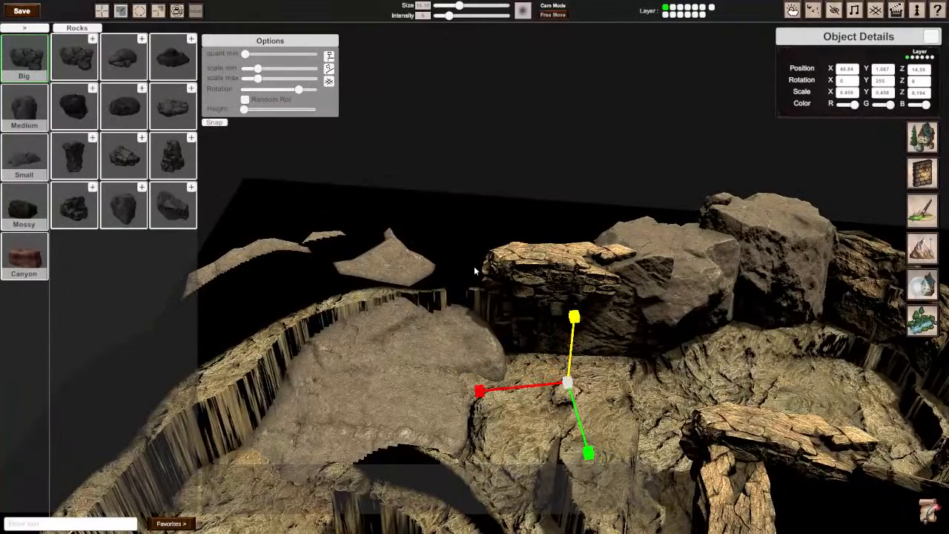
drag(570, 374, 524, 404)
key(space)
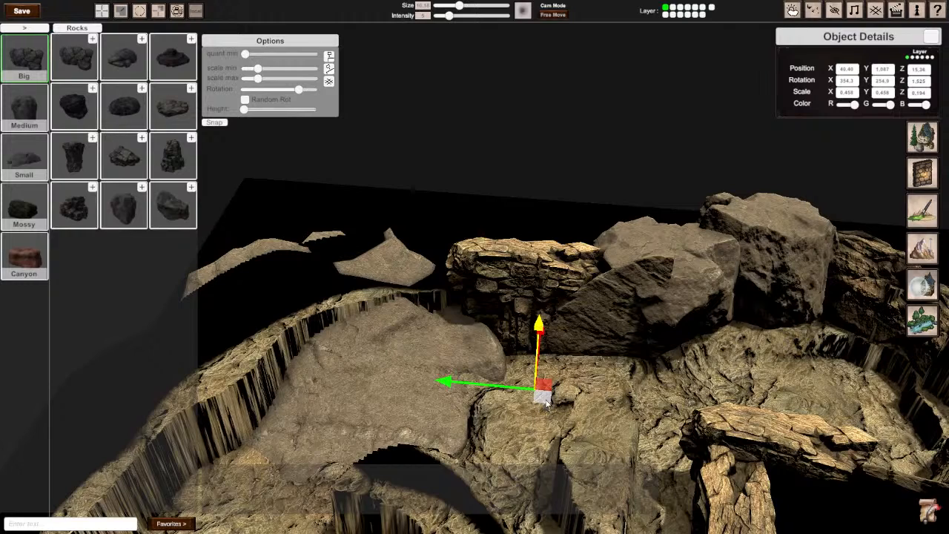
Step: Add another slab copy along the wall at about X 40.17, Z 18.28, tilt it about 5.94° on X and 7.97° on Z, and adjust its height
drag(546, 400, 452, 391)
scroll(475, 319, down, 15)
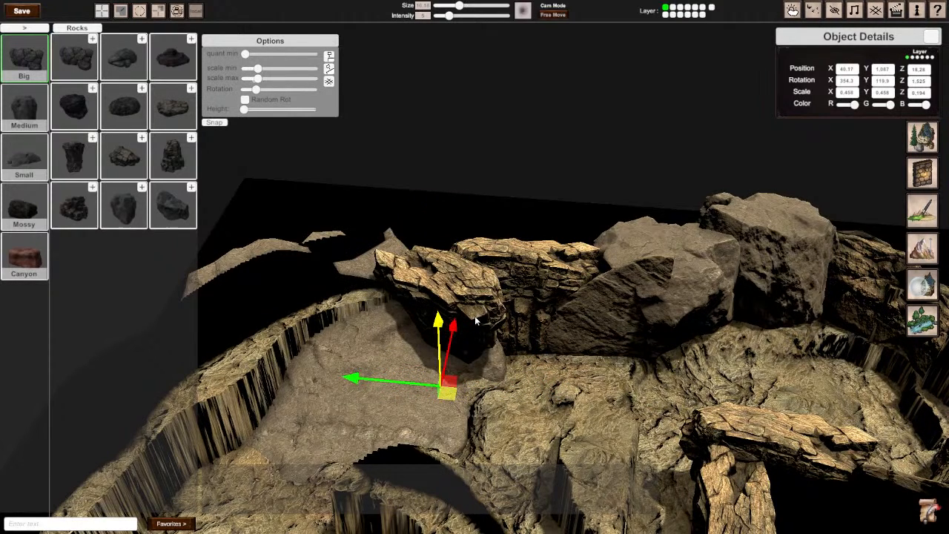
scroll(475, 319, up, 2)
key(r)
key(e)
drag(430, 381, 421, 382)
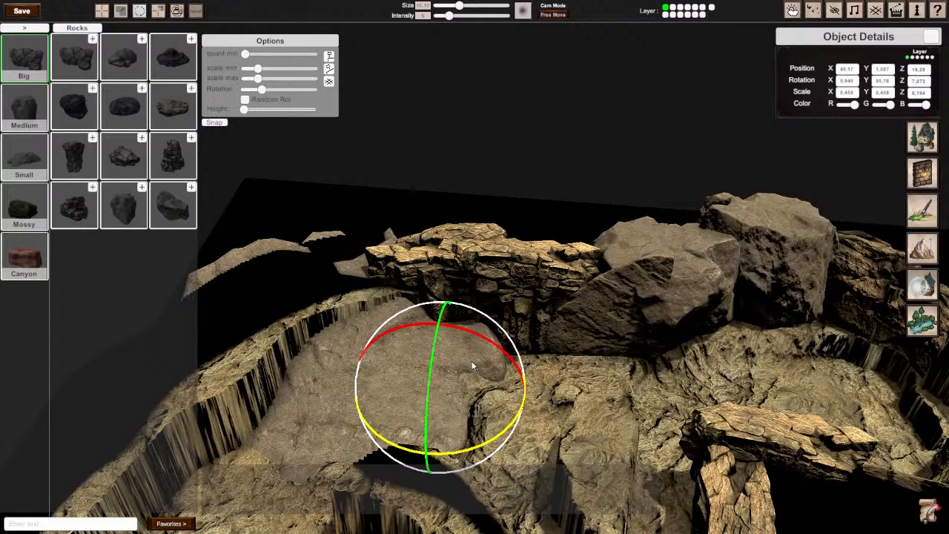
key(w)
drag(436, 335, 424, 320)
Step: Place a copy of the thin tall rock past the slabs at the cliff's bend, at about Y 3.03, Z 20.8
right_drag(509, 322, 651, 303)
click(651, 303)
drag(660, 326, 254, 233)
right_drag(308, 236, 245, 194)
key(w)
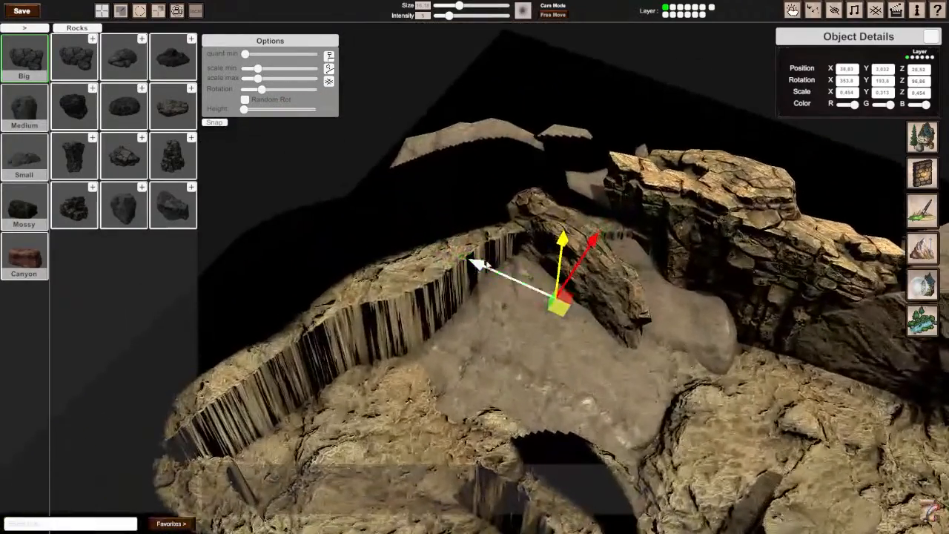
drag(563, 315, 557, 298)
Step: Rotate the tall rock copy at the bend to about 346° on X, 143.2° on Y and 102.6° on Z, and raise it to about Y 4.259
key(e)
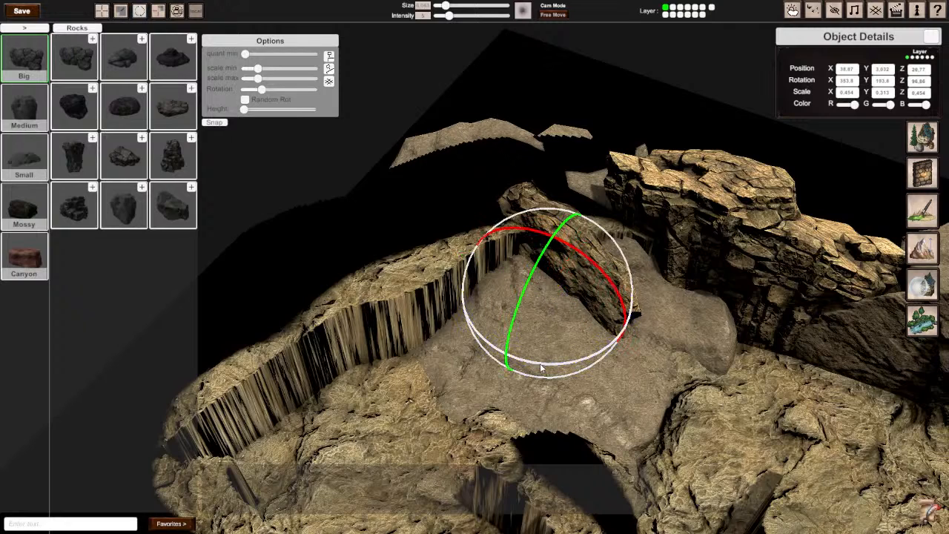
drag(542, 368, 541, 202)
key(w)
key(e)
key(w)
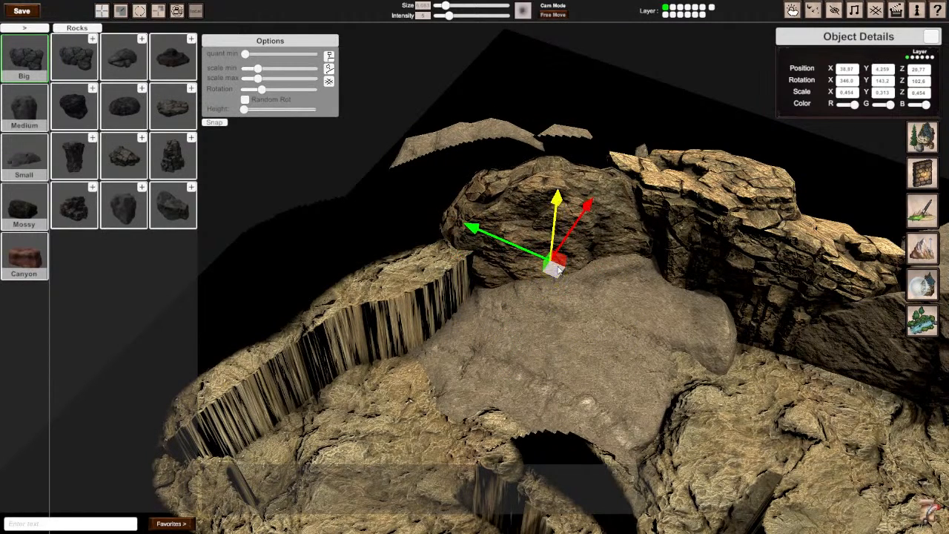
Step: Shift the rotated rock against the neighbouring slab, to about X 39.62, Z 20.51
drag(554, 270, 571, 259)
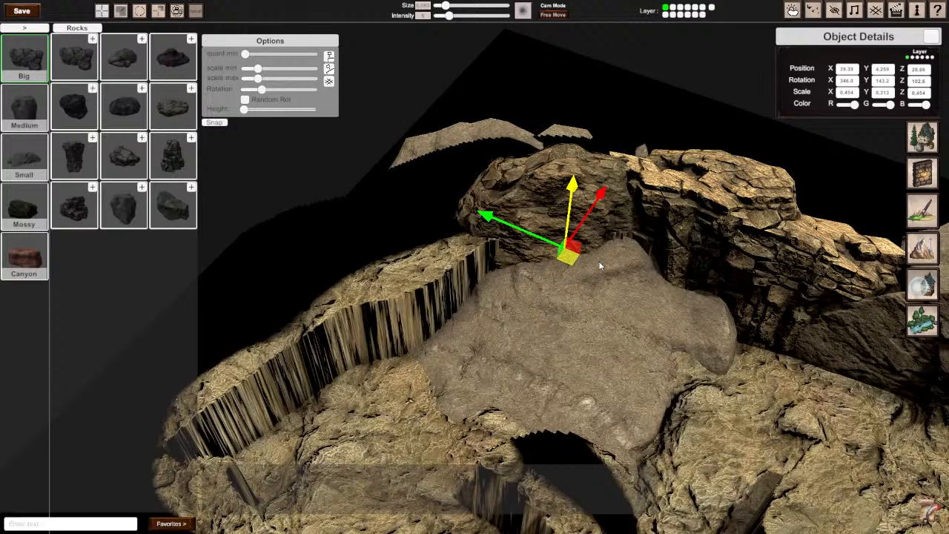
mouse_move(574, 258)
mouse_down()
mouse_move(602, 259)
mouse_move(577, 255)
mouse_move(574, 264)
mouse_up()
right_drag(573, 264, 523, 198)
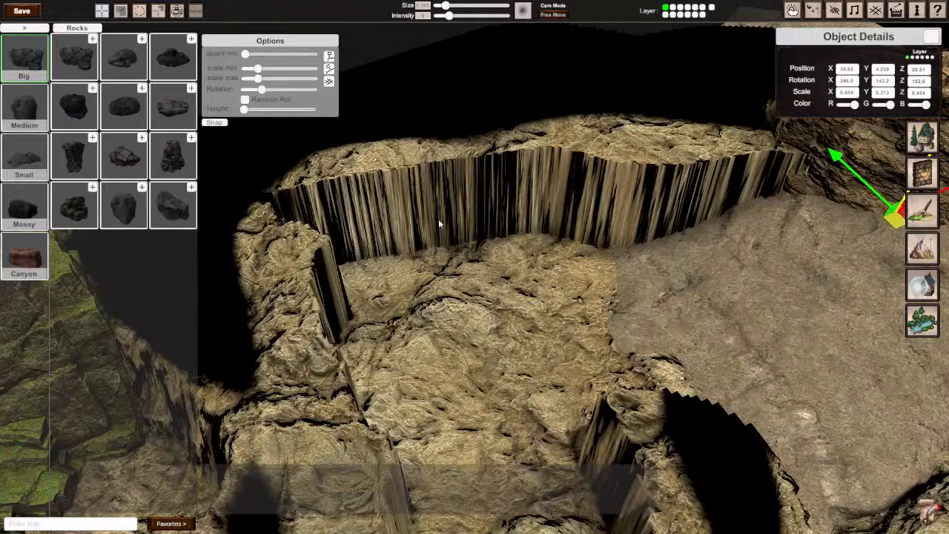
Step: Sculpt the long streaked cliff wall beside the new rocks with a small terrain brush at reduced intensity to break up its surface
click(922, 253)
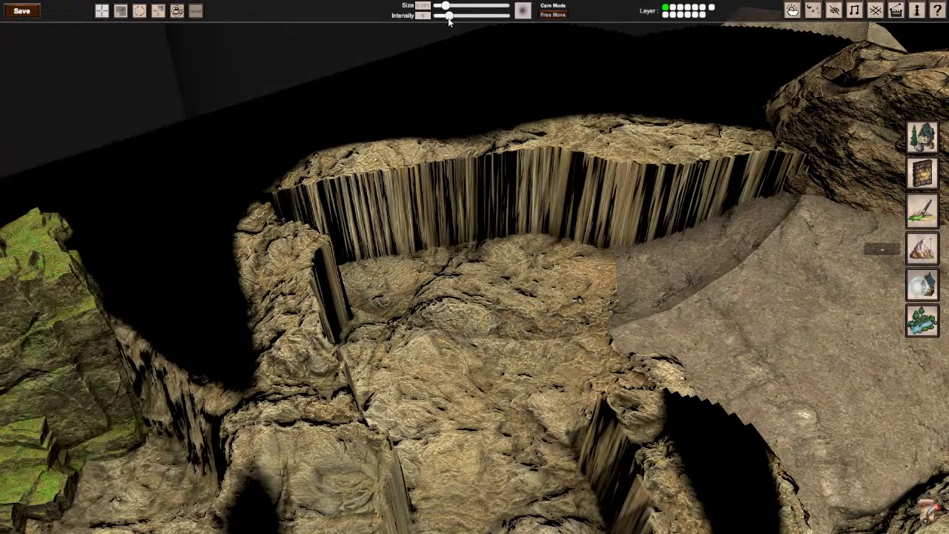
drag(445, 6, 442, 6)
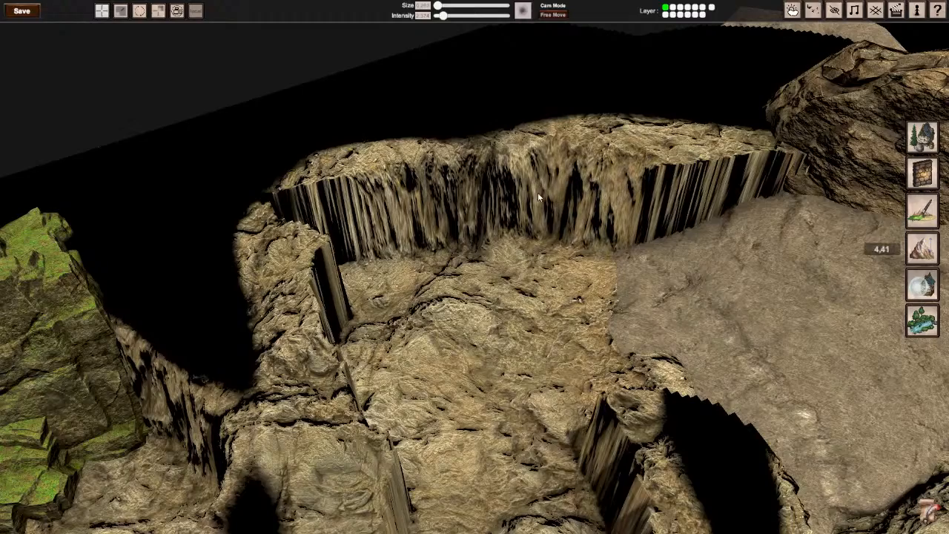
key(d)
right_drag(359, 187, 230, 190)
Step: Sculpt the rocky bank above the pool with the same small terrain brush
key(a)
right_drag(474, 267, 445, 271)
key(w)
key(a)
key(s)
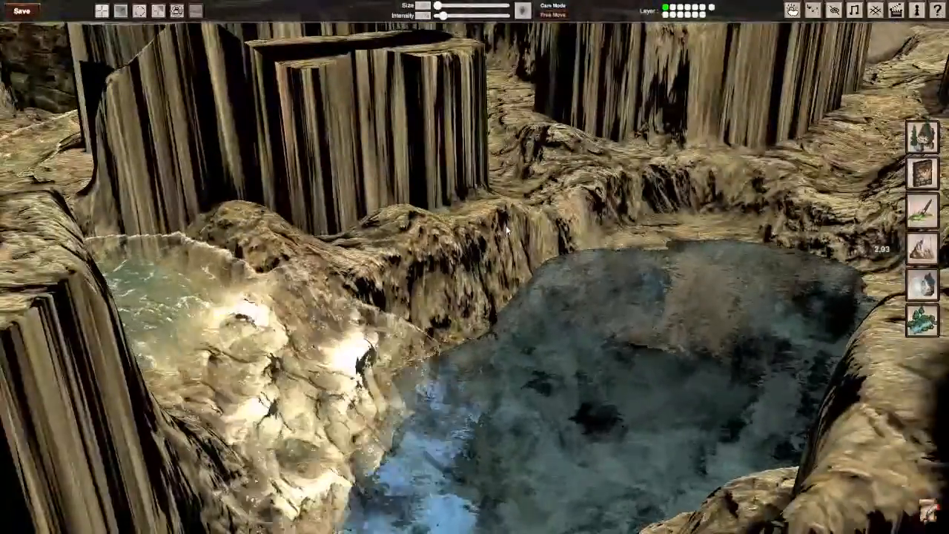
mouse_move(342, 281)
right_down()
mouse_move(415, 267)
mouse_move(475, 271)
mouse_move(476, 241)
mouse_move(422, 237)
mouse_move(393, 256)
right_up()
Step: Roughen the streaked front face of the tall central cliff block with the small terrain brush
key(s)
key(d)
scroll(474, 267, up, 5)
key(w)
mouse_move(486, 236)
mouse_down()
mouse_move(618, 223)
mouse_move(511, 248)
mouse_move(367, 229)
mouse_up()
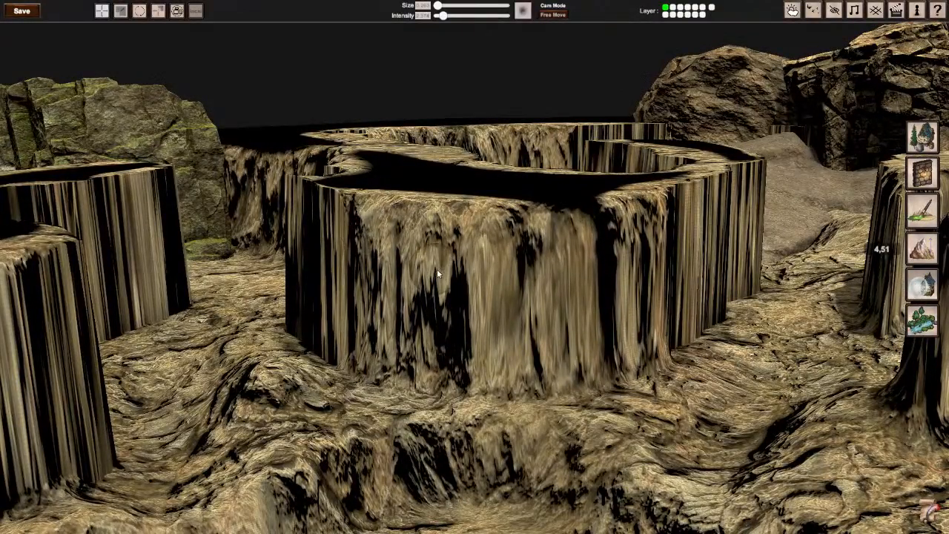
key(s)
right_drag(570, 263, 615, 270)
Step: Place the large rounded dark rock from the rock collection on the cliff beside the wall's last rock, turned to 90° on Y, and select it
key(a)
mouse_move(476, 271)
right_down()
mouse_move(498, 269)
mouse_move(476, 271)
right_up()
key(w)
key(s)
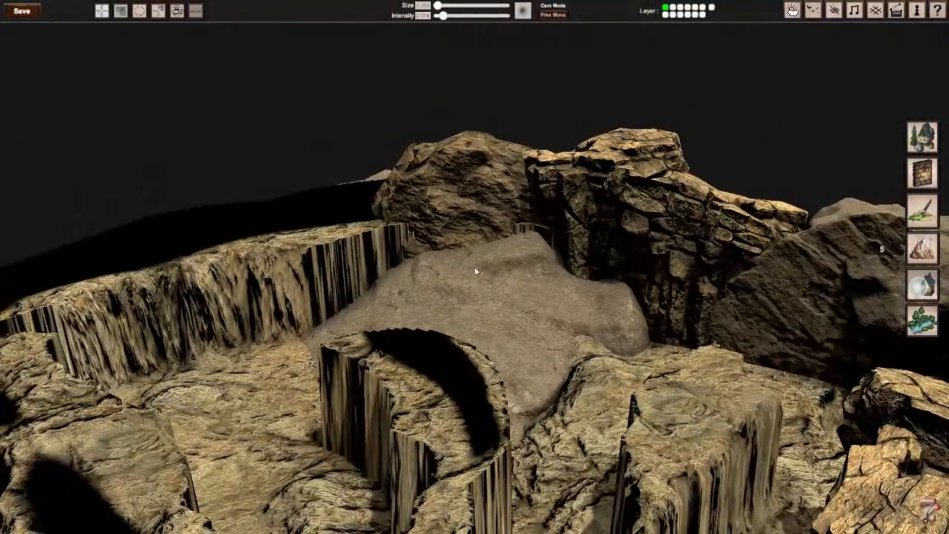
click(924, 135)
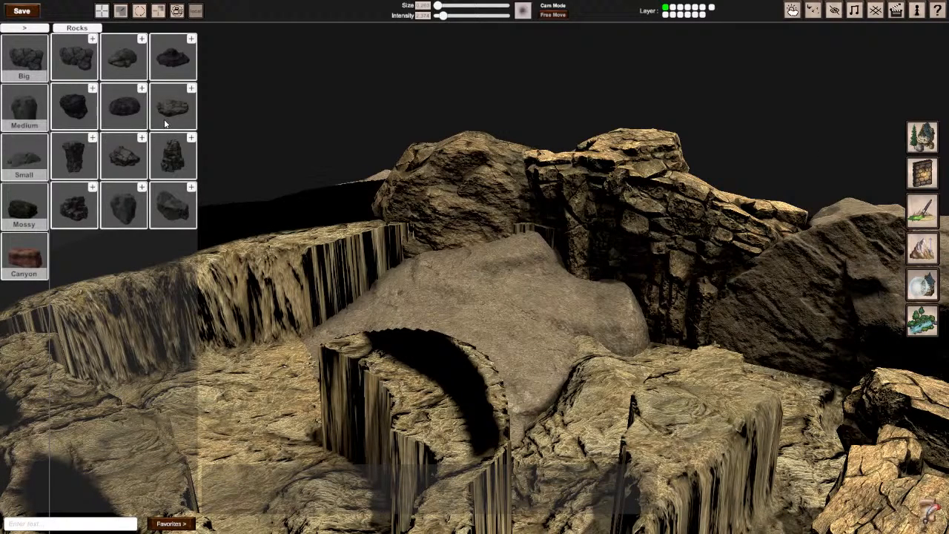
click(123, 111)
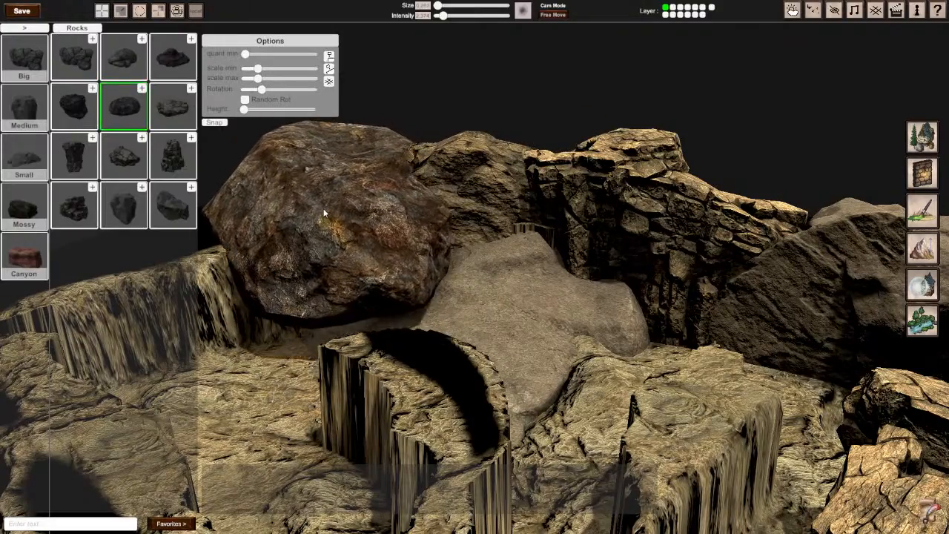
right_drag(313, 221, 456, 273)
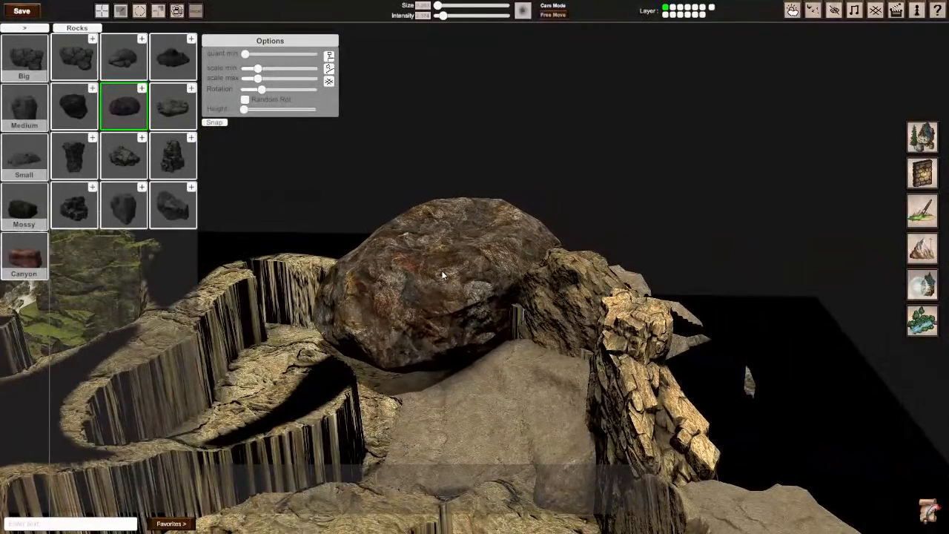
click(450, 275)
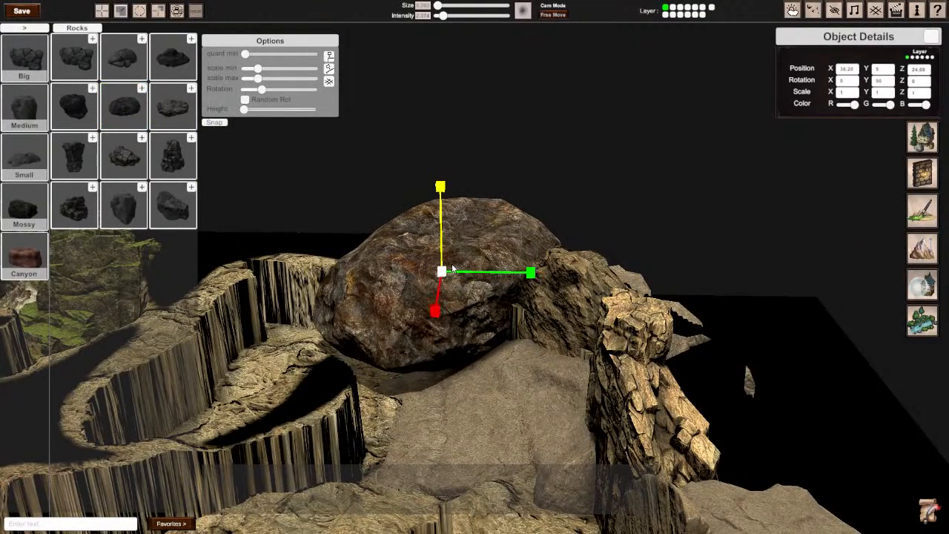
Step: Rotate the rounded dark rock to about 10° on X, 120° on Y and 286° on Z, and lower it to about 4.1 on Y
key(e)
drag(440, 211, 511, 489)
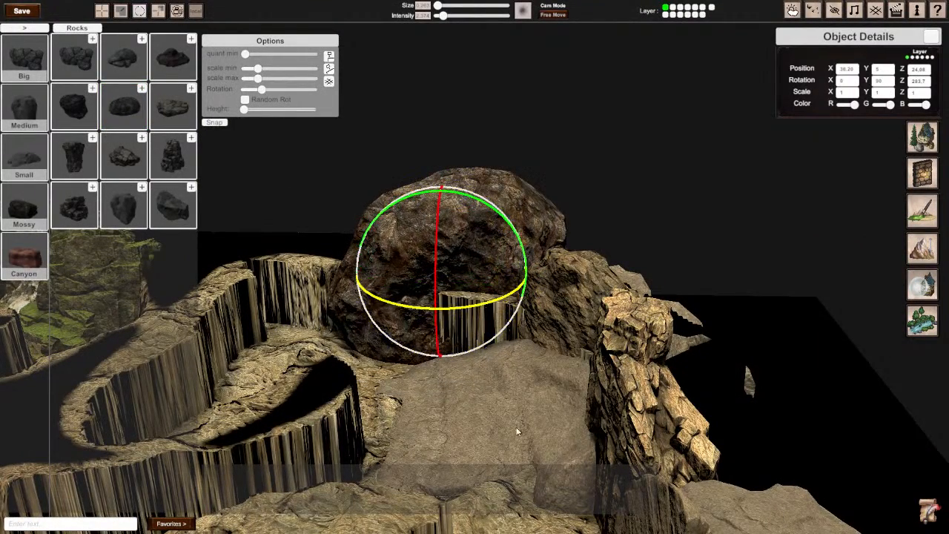
key(w)
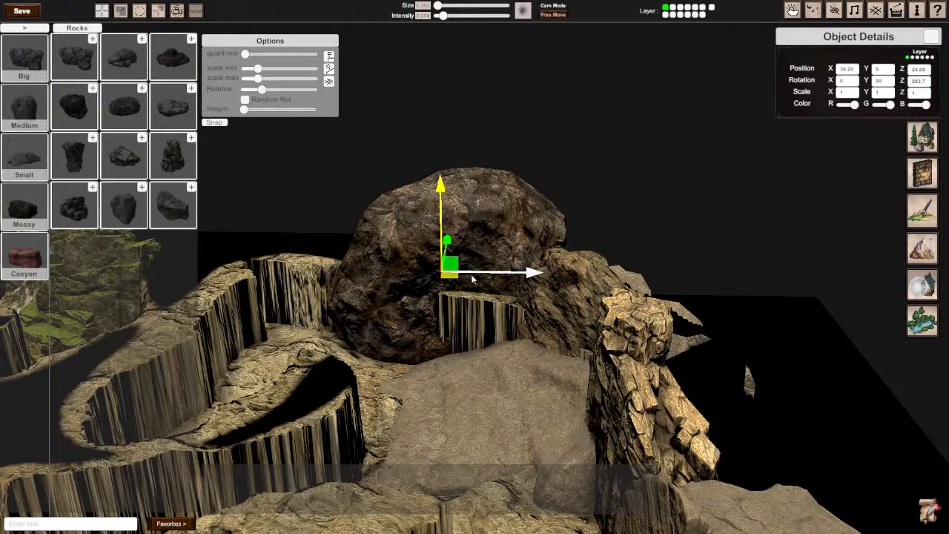
key(e)
drag(465, 275, 511, 262)
drag(478, 315, 410, 315)
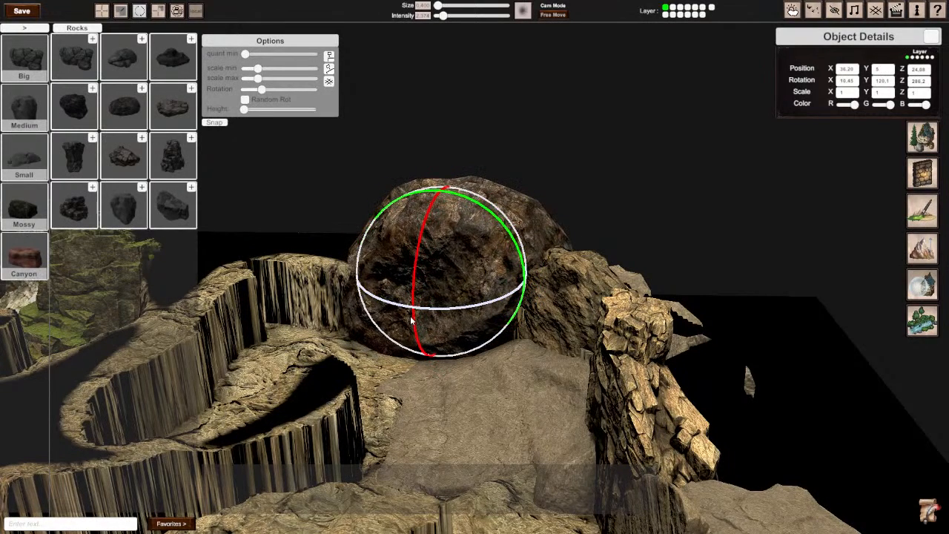
key(w)
drag(439, 215, 443, 236)
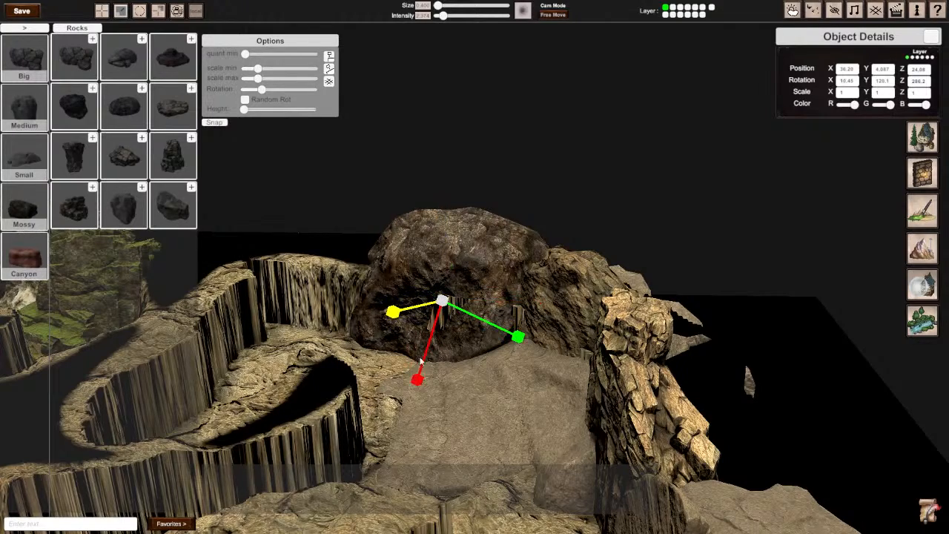
Step: Flatten the rounded rock to a Y scale of about 0.79 and shift it to about 23.6 on Z along the cliff wall
right_drag(448, 330, 483, 272)
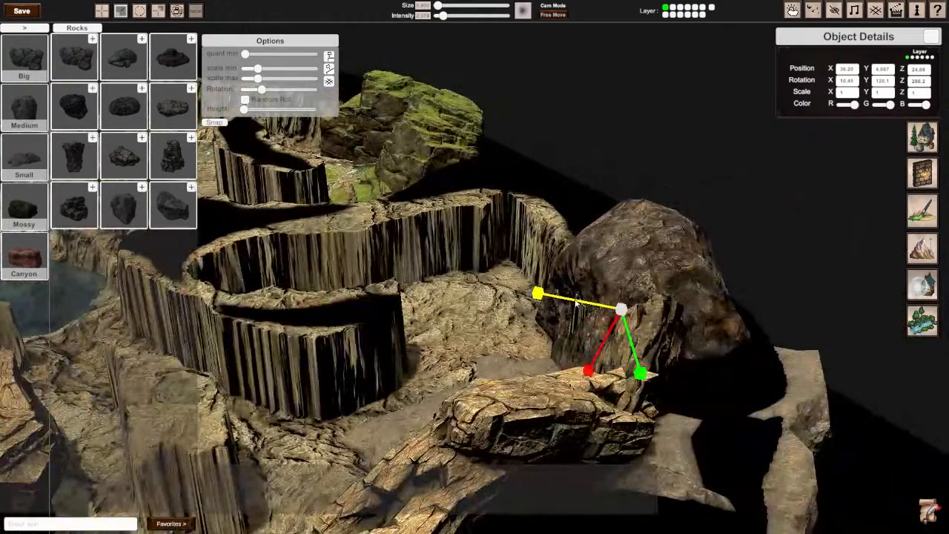
drag(540, 294, 549, 299)
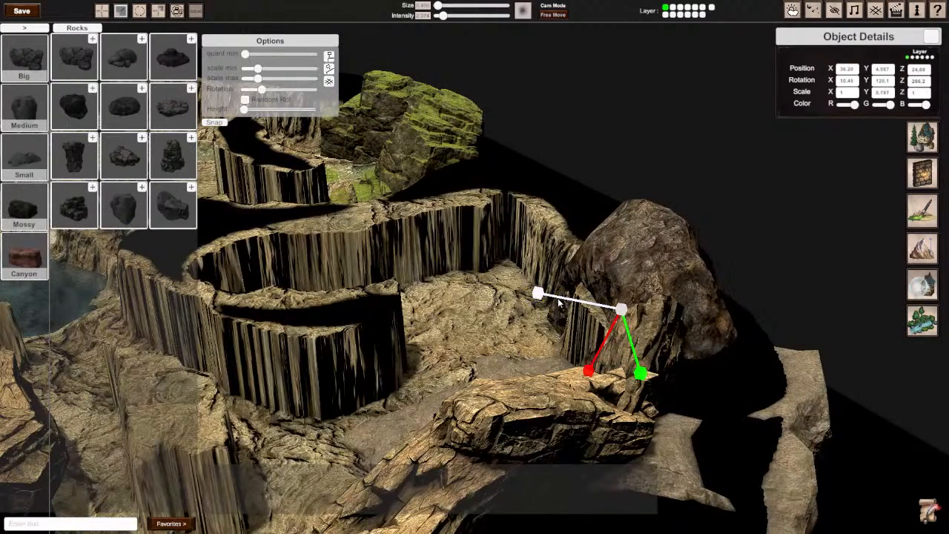
key(e)
key(r)
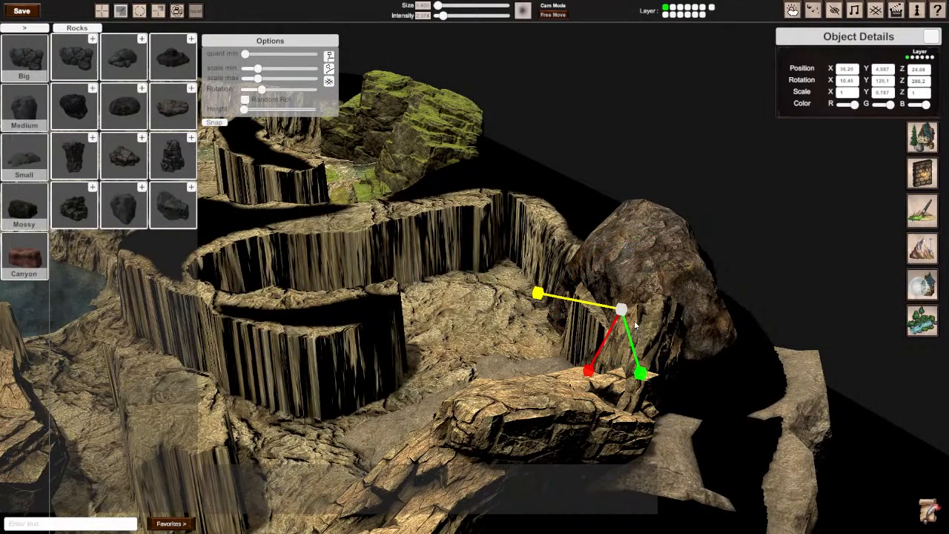
key(e)
key(w)
drag(628, 320, 607, 327)
Step: Place the large black faceted rock from the rock collection between the rounded rock and the streaked cliff wall, and select it
right_drag(608, 328, 476, 270)
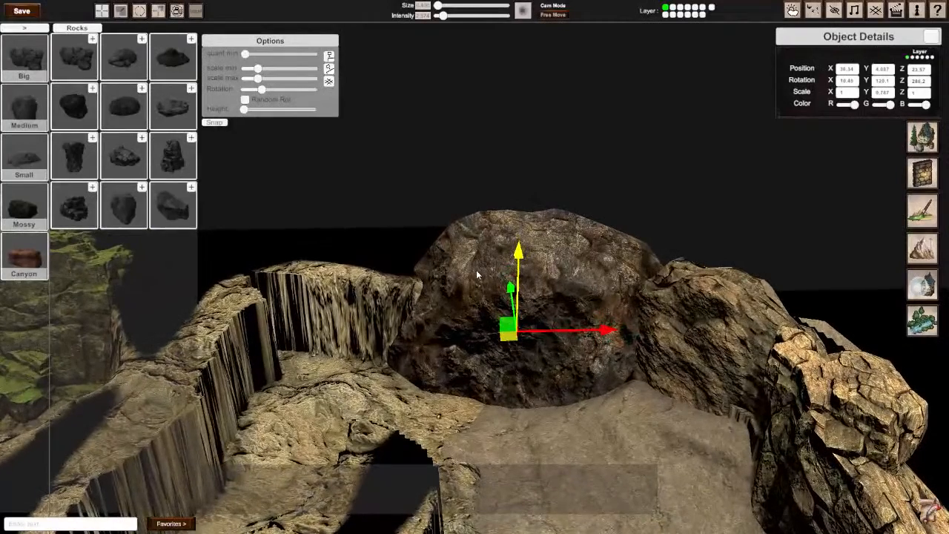
click(74, 106)
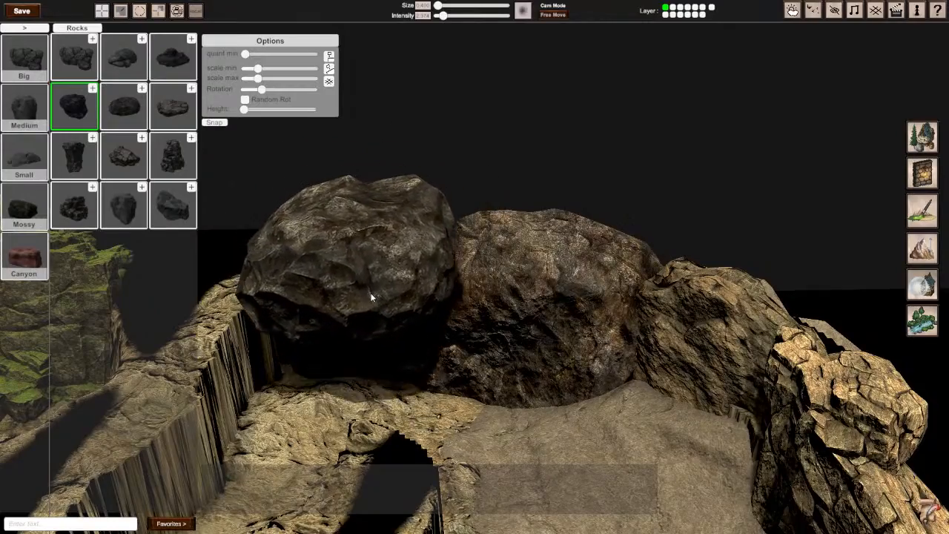
click(362, 297)
right_drag(364, 297, 245, 304)
right_drag(475, 267, 452, 256)
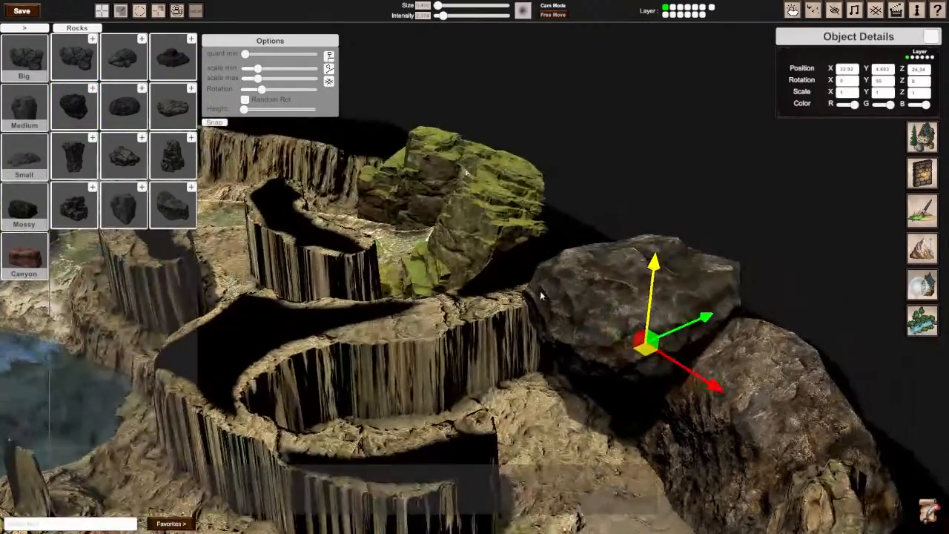
Step: Rotate the black rock to about 44° on Z, nudge it against the rounded rock and sink it to about 3.4 on Y
key(e)
drag(612, 298, 820, 214)
right_drag(820, 214, 473, 300)
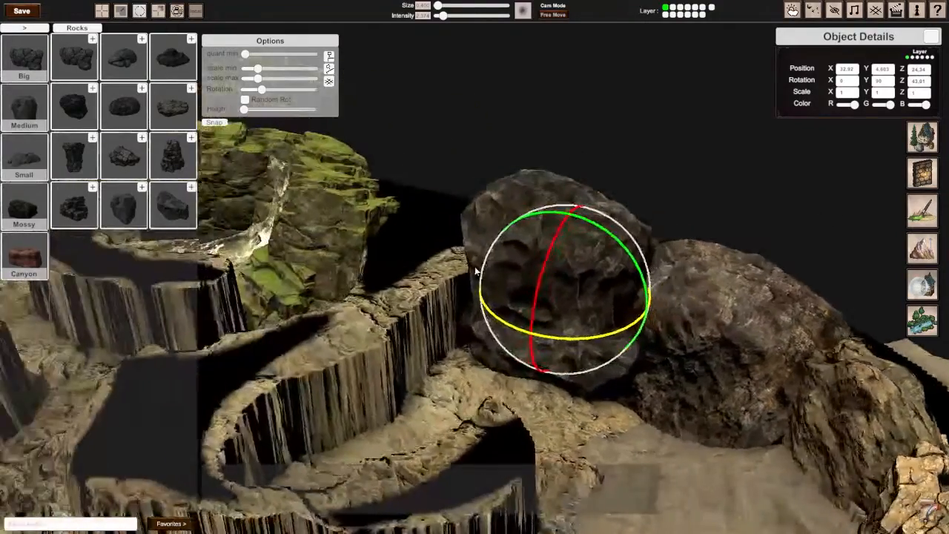
key(w)
drag(571, 300, 584, 295)
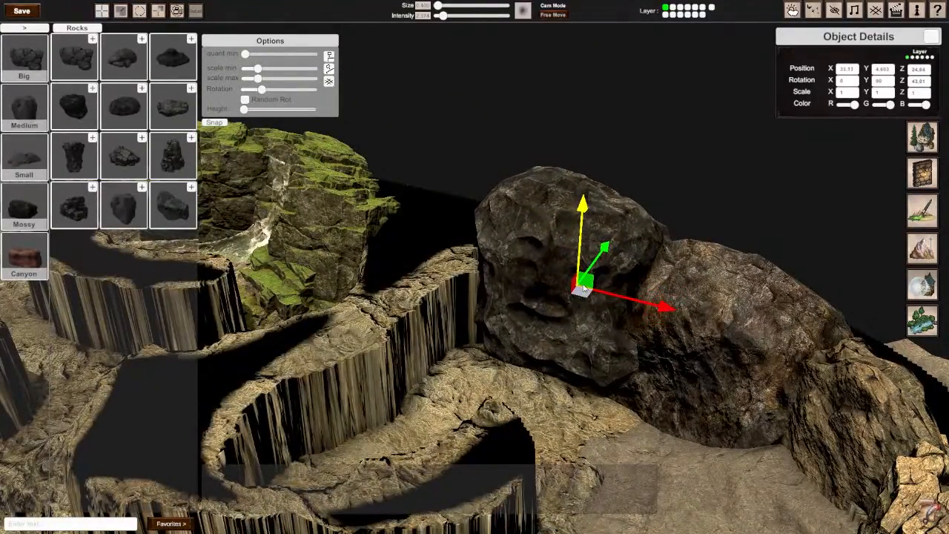
drag(580, 241, 578, 282)
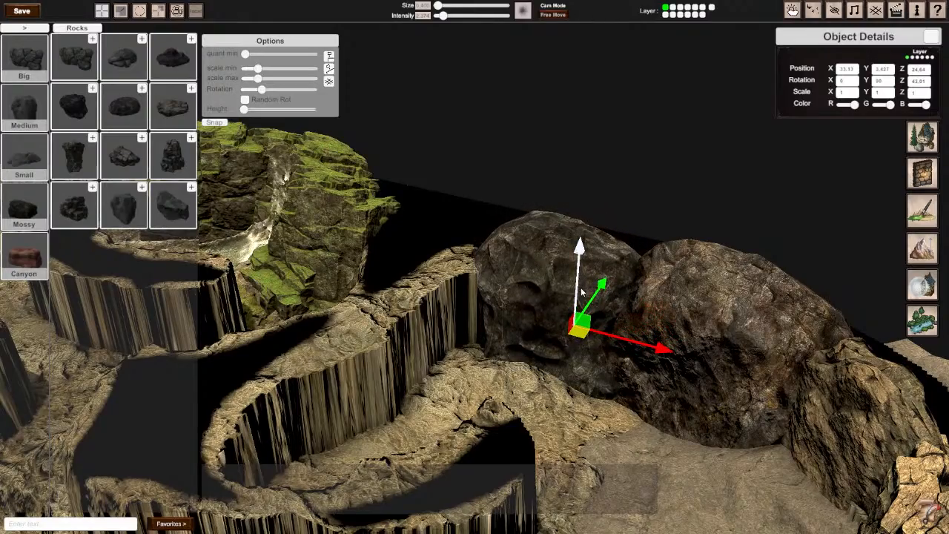
right_drag(583, 290, 474, 271)
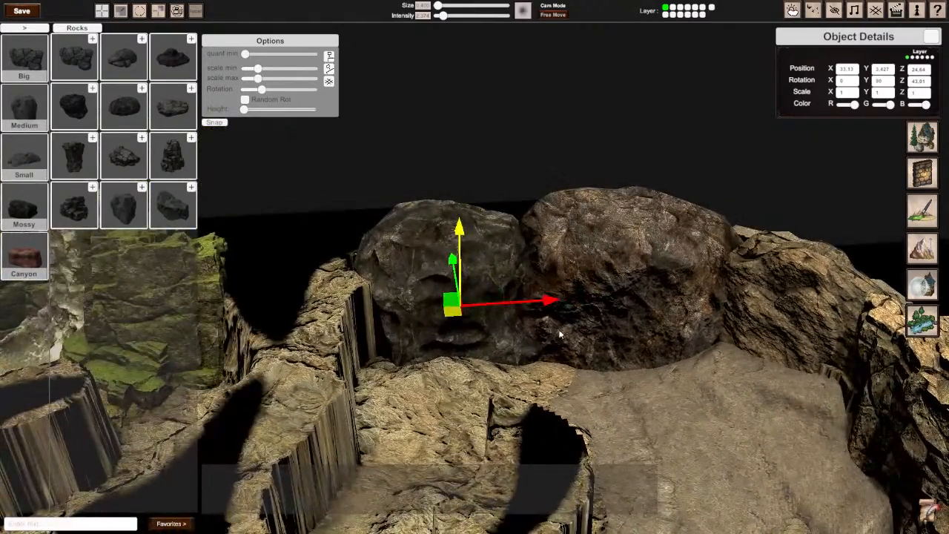
Step: Place the wide rock with the hollow centre on the floor inside the curved cliff wall, beside the black rock, and select it
right_drag(556, 331, 423, 367)
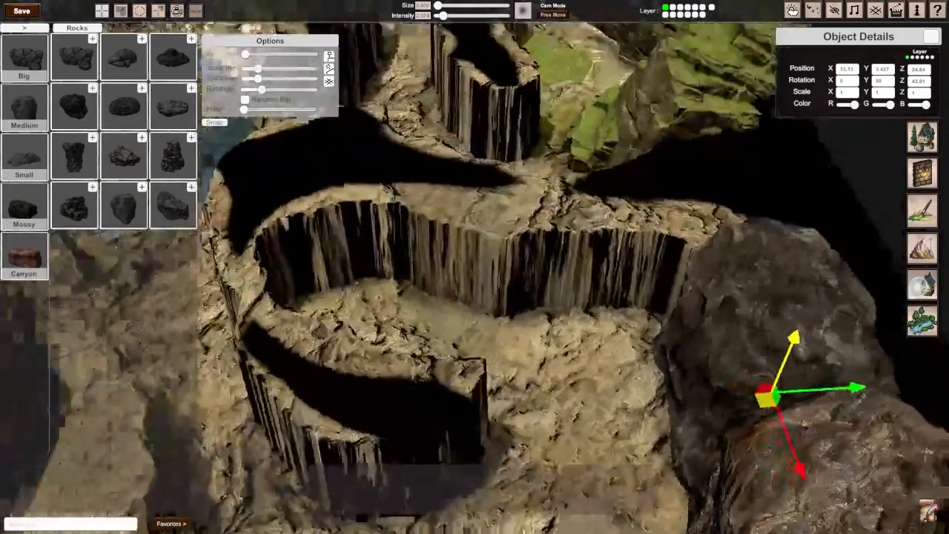
scroll(475, 272, down, 4)
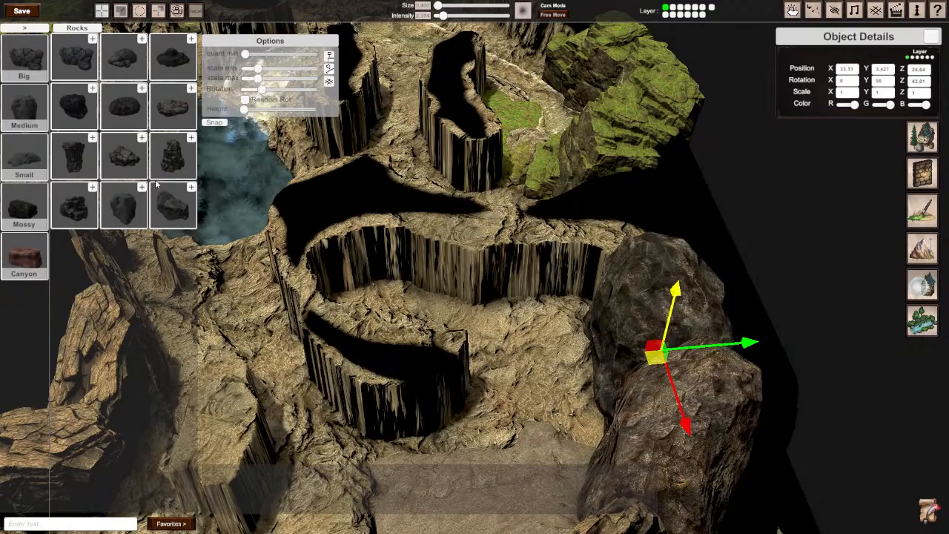
click(166, 61)
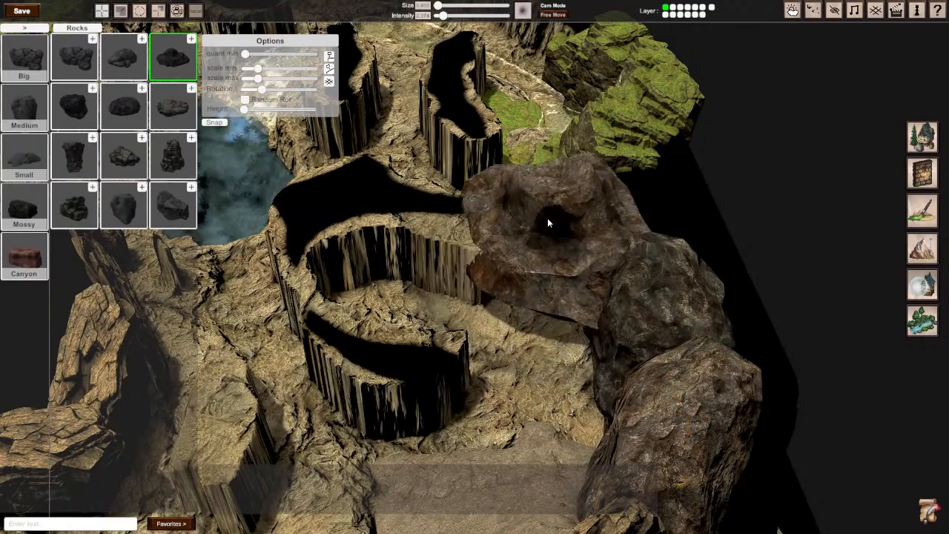
scroll(518, 254, up, 10)
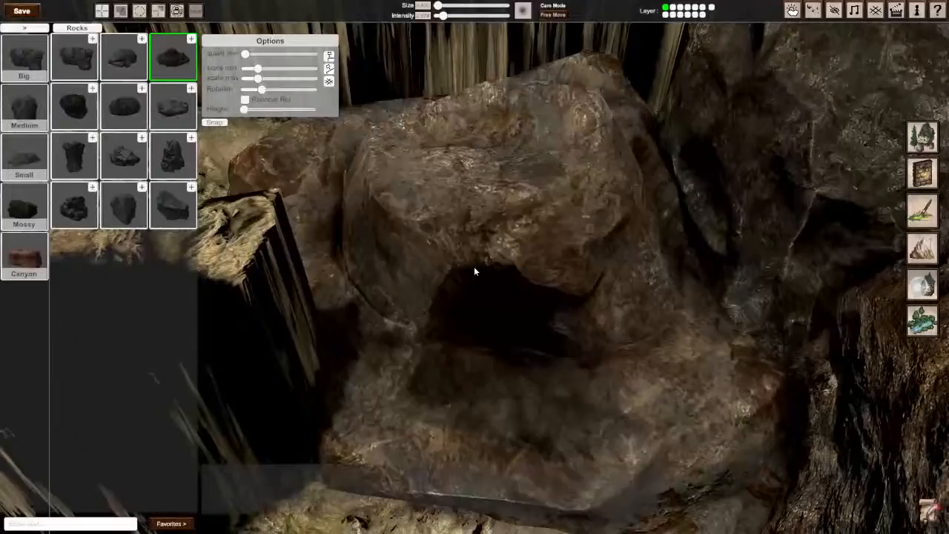
click(476, 272)
scroll(497, 249, down, 10)
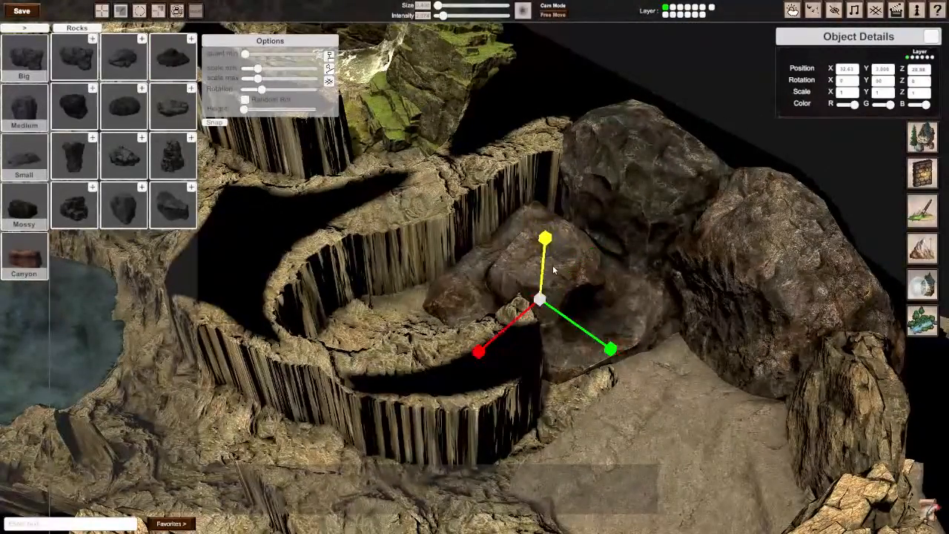
Step: Tilt the hollow-centred rock on its X axis and raise it to about 6.0 on Y
key(e)
drag(590, 296, 564, 197)
key(w)
drag(546, 254, 552, 119)
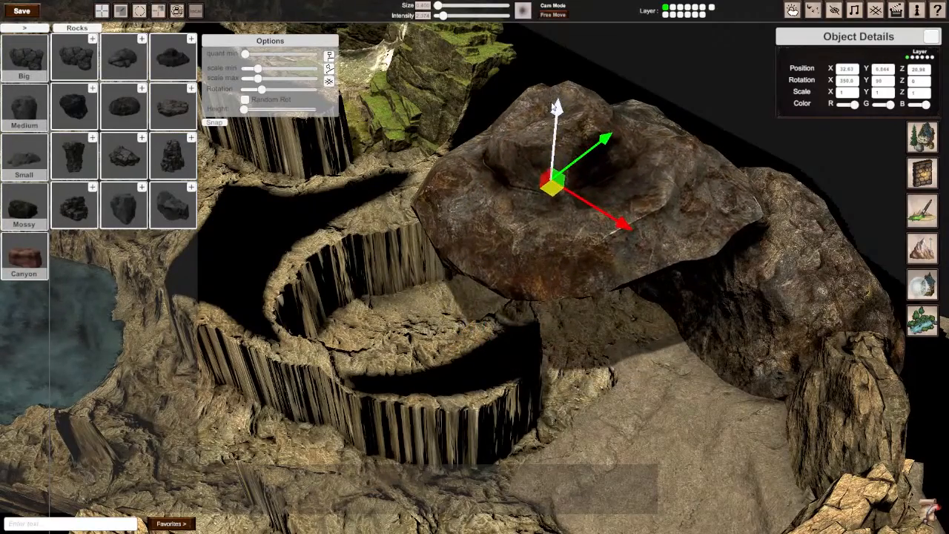
middle_drag(586, 157, 475, 271)
Step: Flatten the hollow-centred rock to a Y scale of about 0.36
key(r)
key(e)
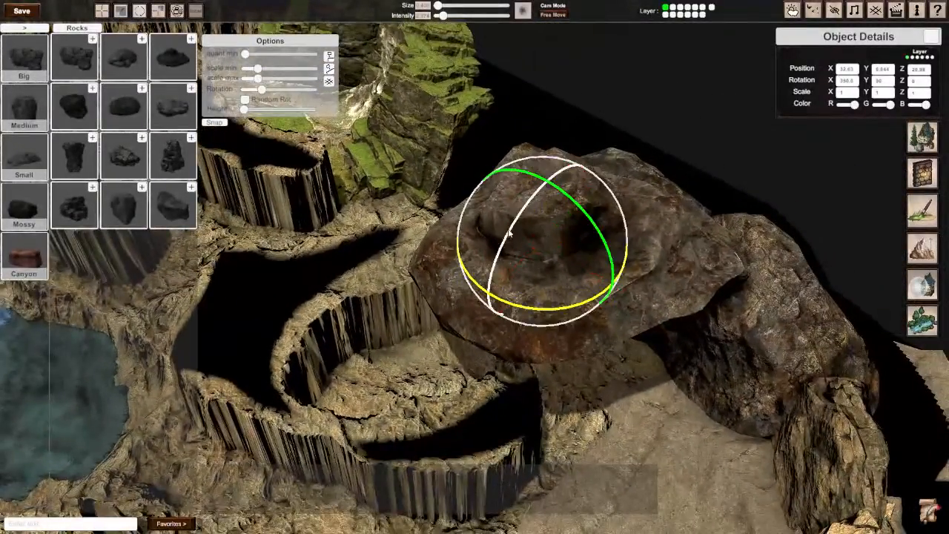
key(r)
drag(537, 175, 539, 208)
key(e)
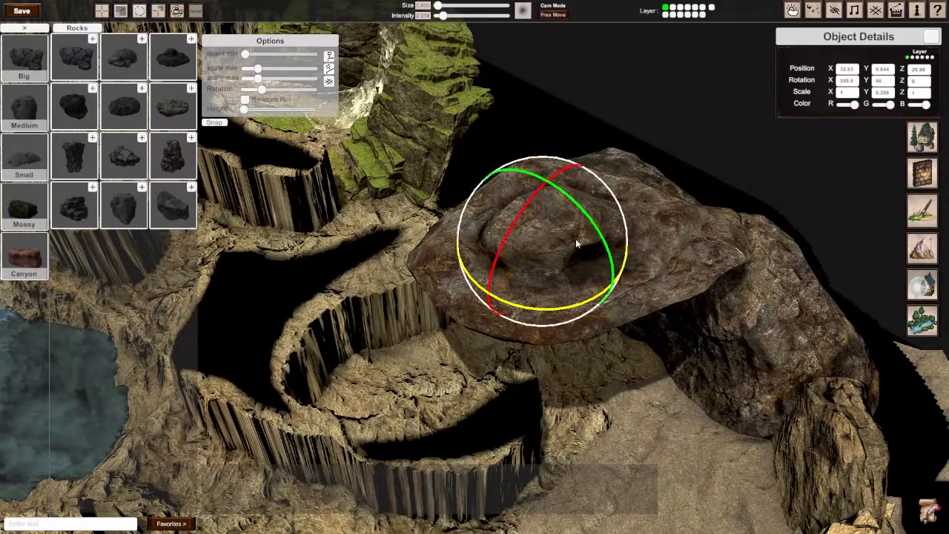
Step: Stand the flattened rock upright at about 280° on Z and move it to the end of the curved wall, about 4.0 on Y
drag(606, 247, 754, 423)
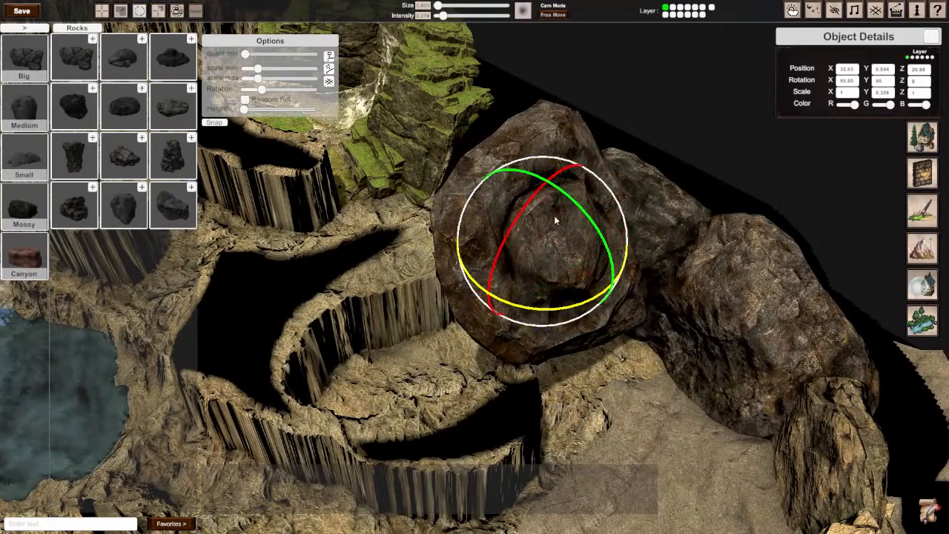
drag(502, 256, 504, 327)
key(w)
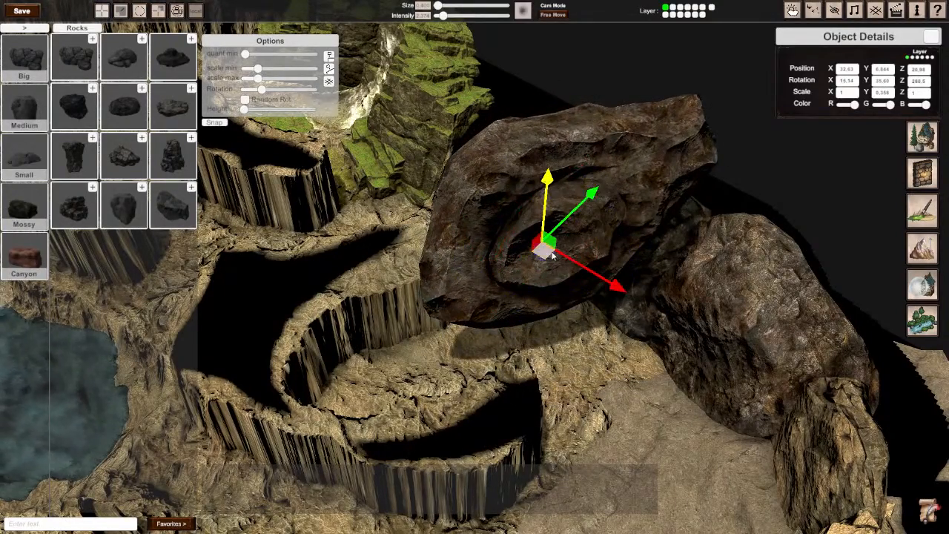
drag(552, 254, 481, 287)
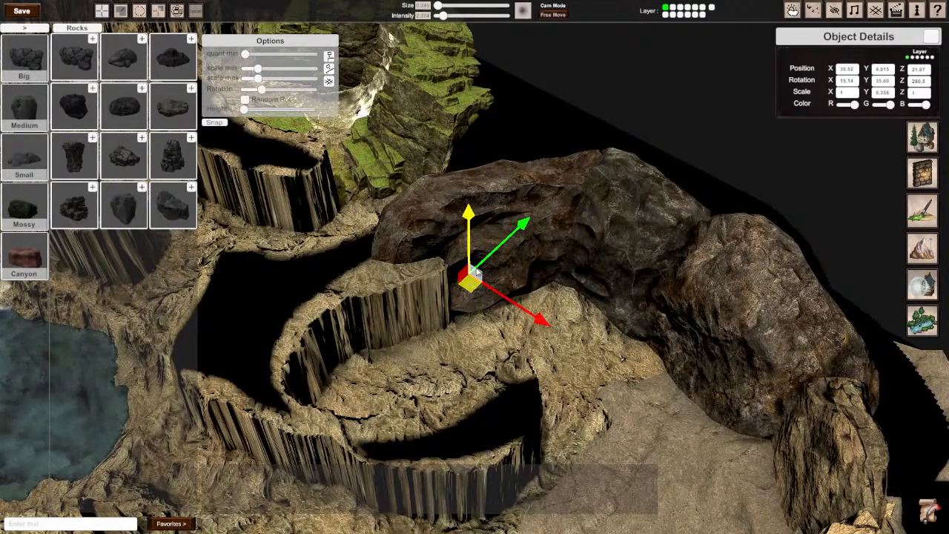
Step: Turn the flattened rock to about 19° on Y to line it up with the curved cliff wall
key(r)
key(e)
drag(485, 289, 522, 334)
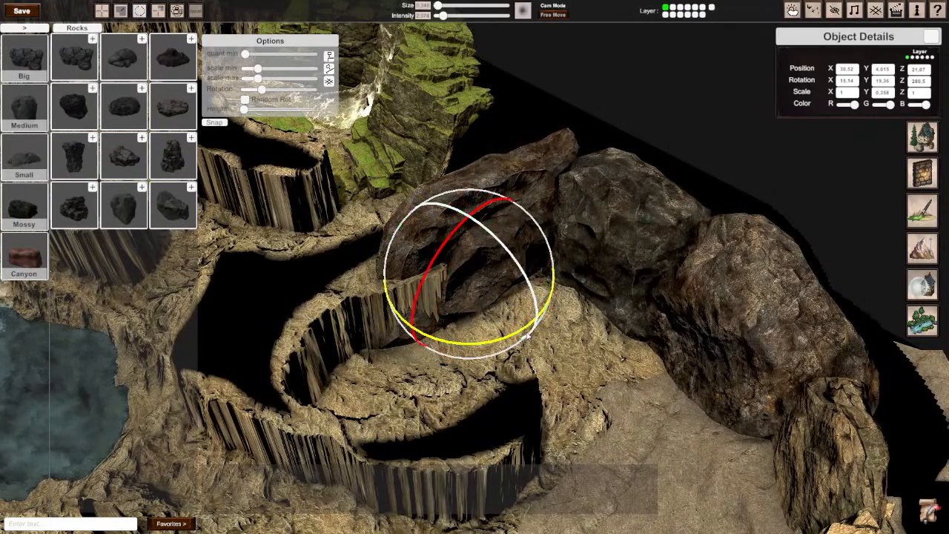
key(r)
key(e)
Step: Shrink the flattened rock to a Z scale of about 0.87, nudge it beside the black rock and lower it to about 3.0 on Y
key(r)
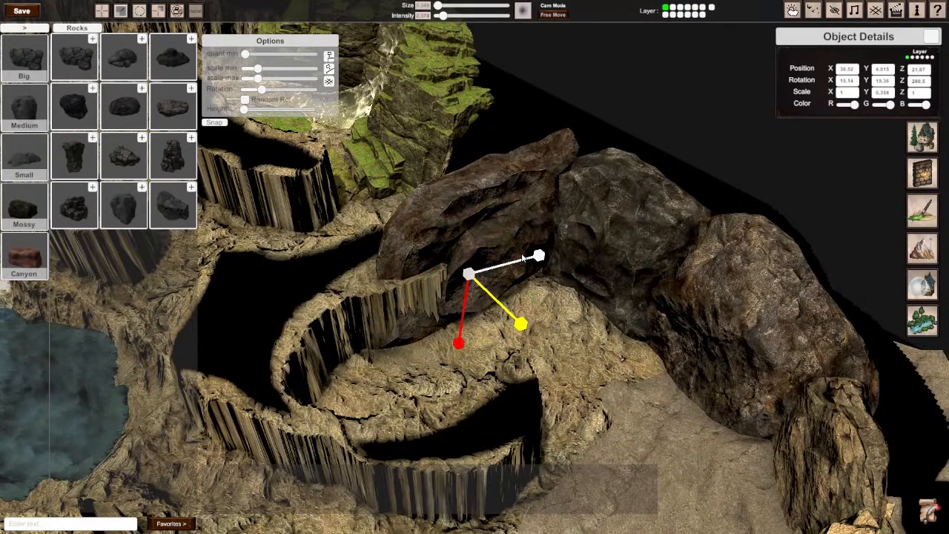
drag(538, 258, 481, 285)
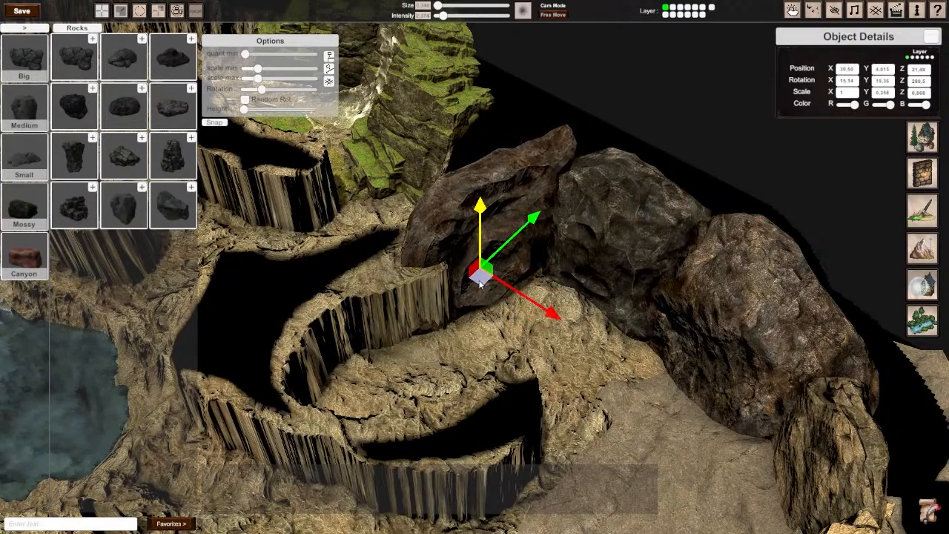
drag(478, 223, 484, 249)
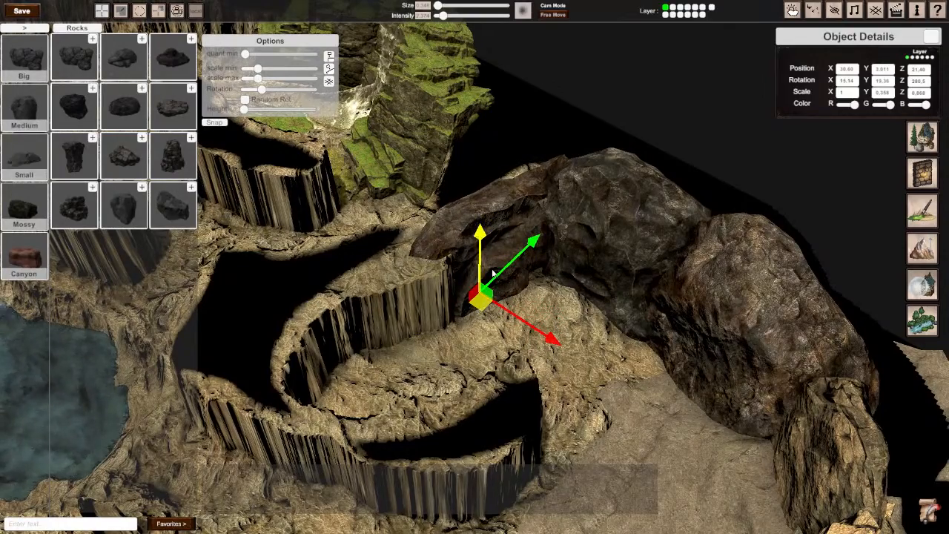
Step: Examine the whole cave map from above, covering the pool, mossy edges and rock walls, and hide the editing interface
key(s)
right_drag(493, 264, 519, 282)
key(s)
key(d)
key(w)
key(d)
key(a)
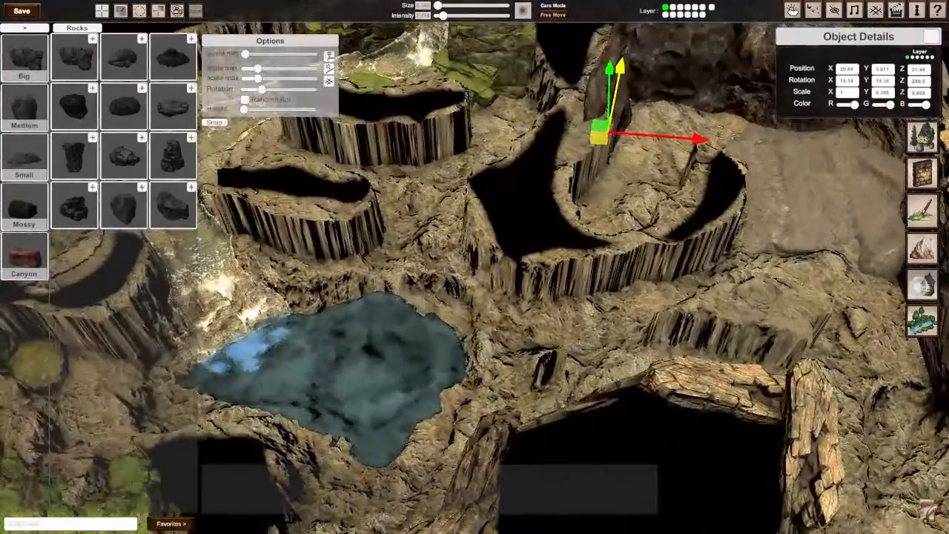
key(a)
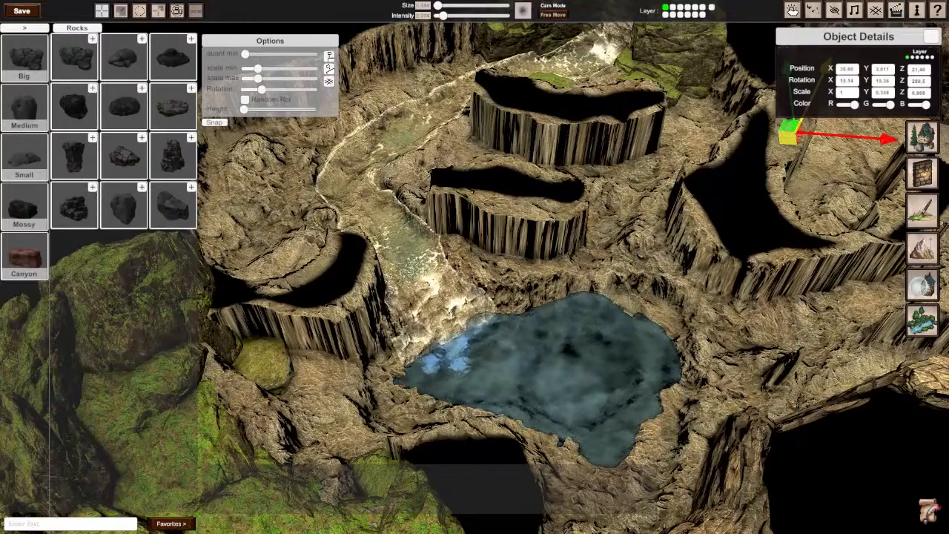
key(d)
key(s)
scroll(474, 267, down, 3)
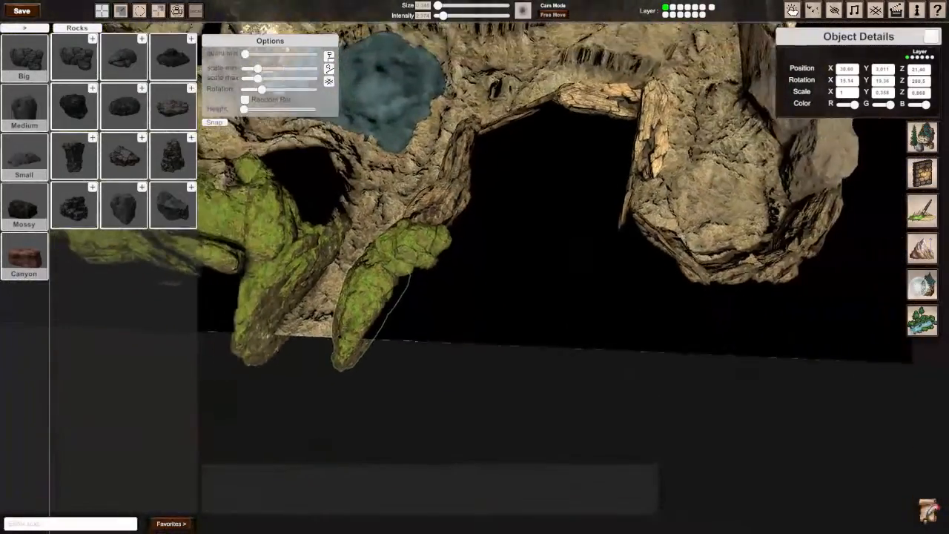
key(w)
key(a)
key(d)
key(s)
key(a)
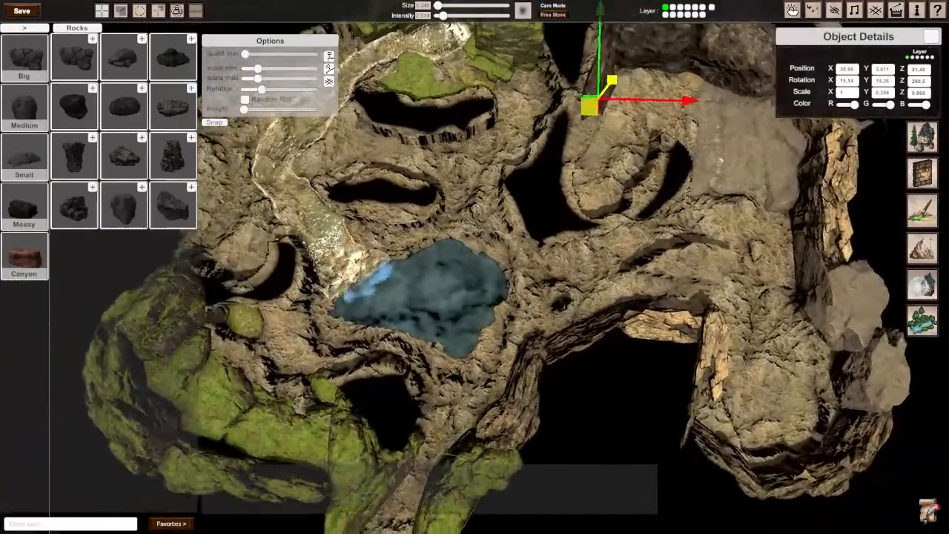
key(d)
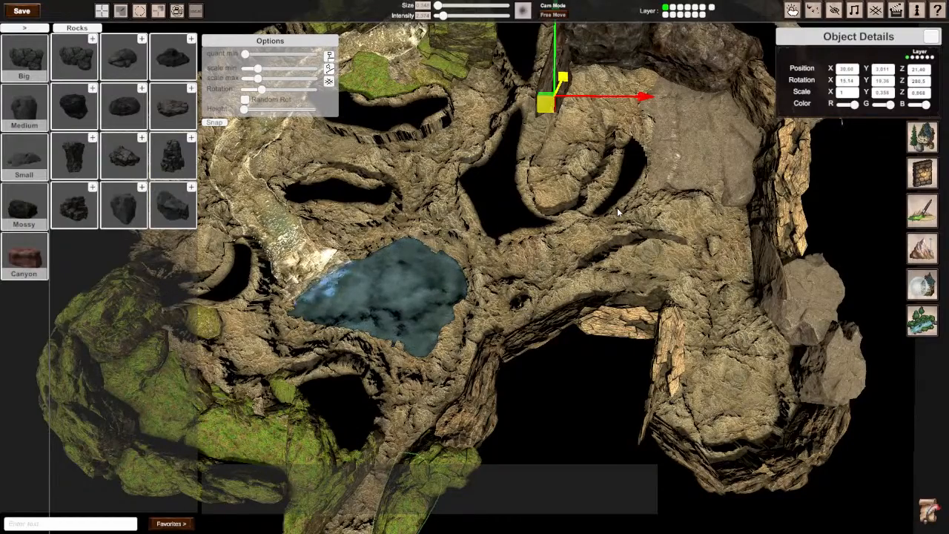
key(Tab)
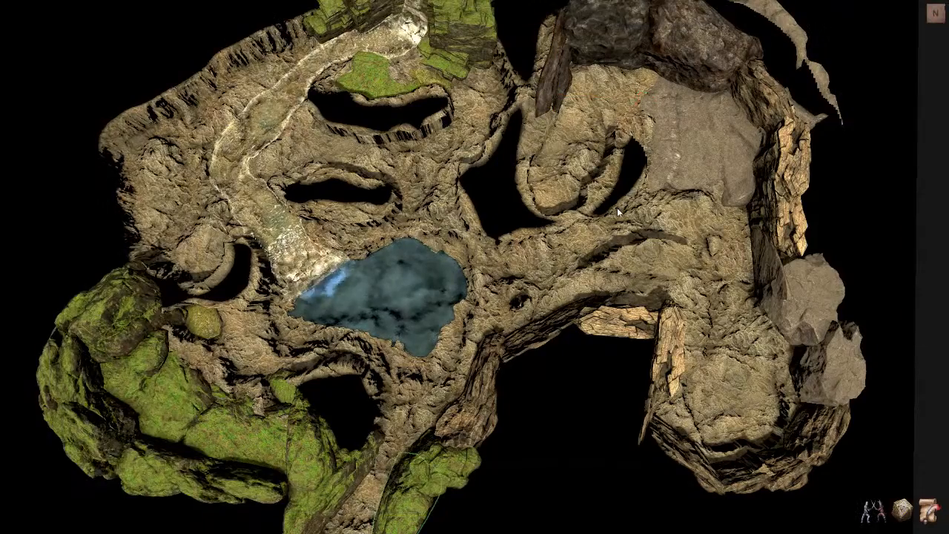
Step: Bring back the editing interface above the curved rock wall next to the large black rocks
key(d)
right_drag(617, 208, 578, 208)
key(w)
key(s)
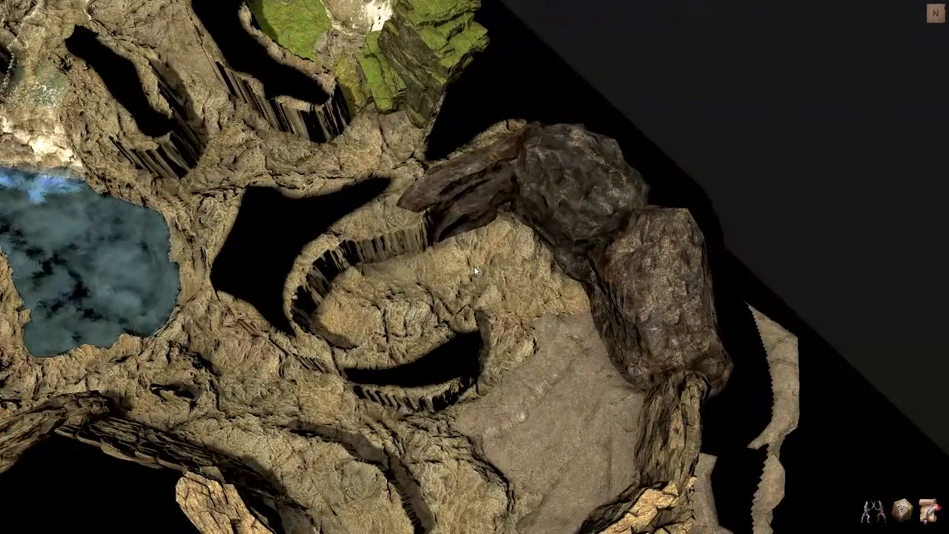
right_drag(475, 267, 536, 222)
key(w)
key(Tab)
Step: Try extending the curved wall with a copy of the flattened dark rock, moved to about 18.7 on Z
click(548, 237)
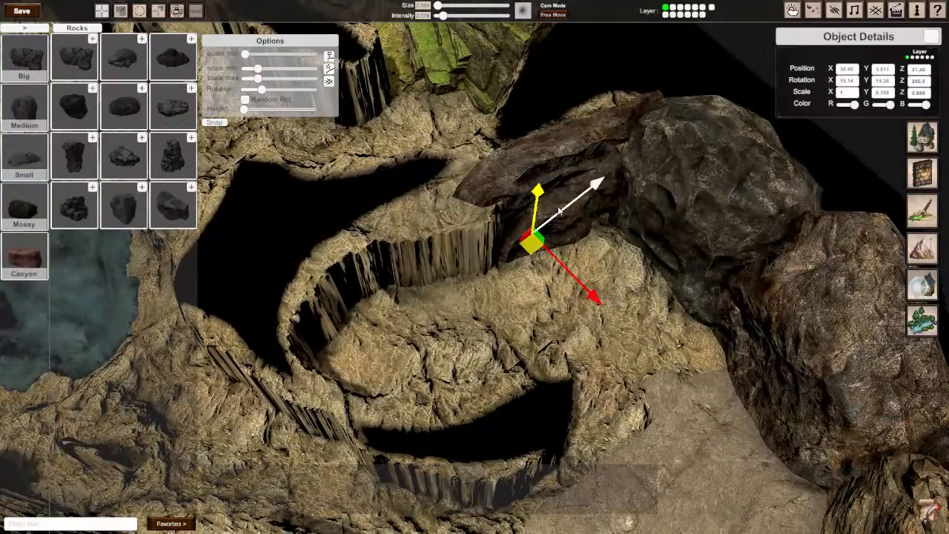
key(s)
right_drag(580, 310, 456, 293)
key(s)
key(w)
key(s)
drag(474, 271, 351, 313)
key(Tab)
Step: Try thinning the copied dark rock to a Y scale of about 0.228 and moving it to about 17.5 on Z
key(Tab)
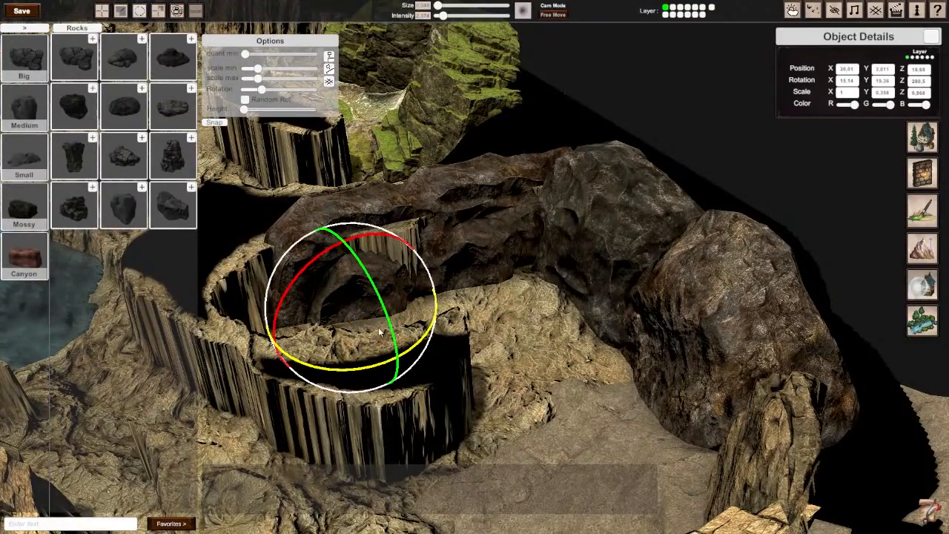
key(Tab)
right_drag(361, 370, 582, 305)
mouse_move(454, 366)
mouse_down()
mouse_move(461, 371)
mouse_move(448, 365)
mouse_up()
key(1)
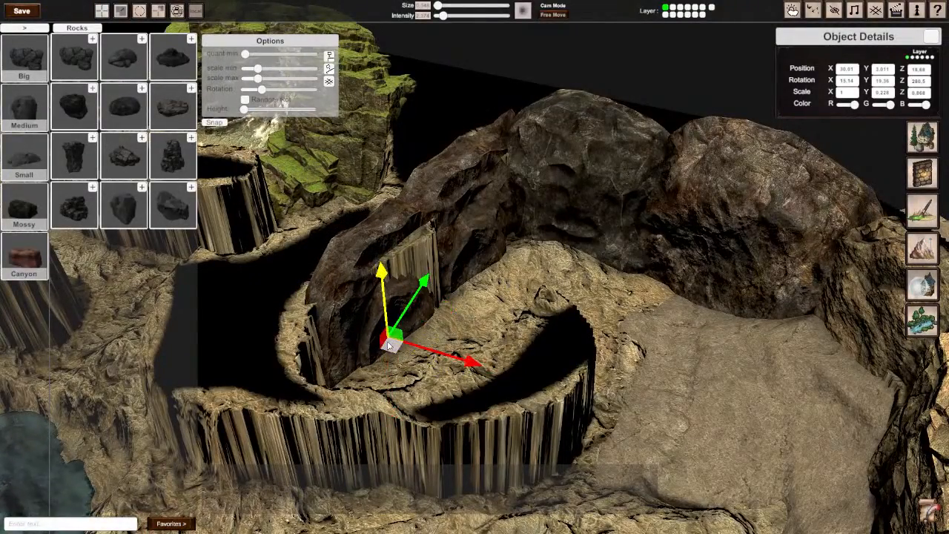
drag(387, 346, 319, 373)
right_drag(319, 373, 643, 349)
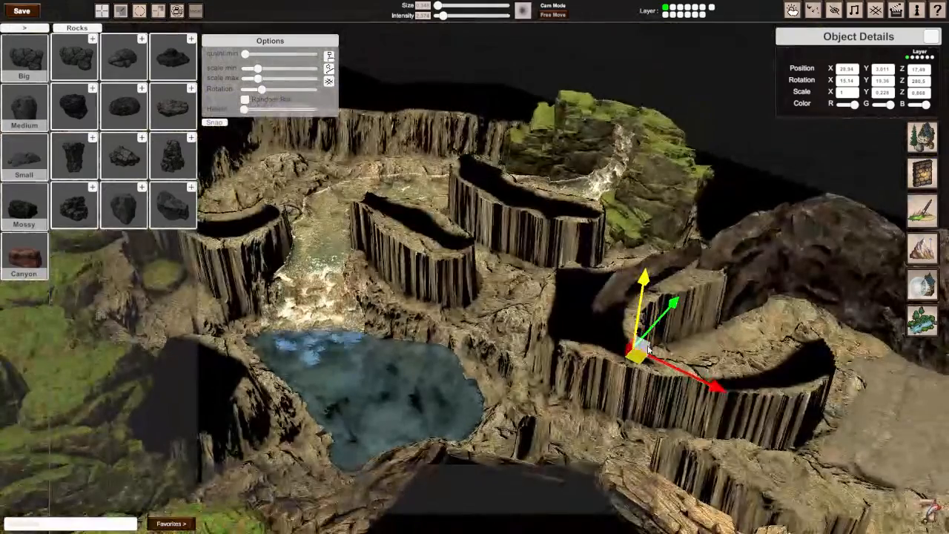
Step: Copy the tall brown rock from the outer wall to the curved wall, about 30.3 on X and 18.1 on Z
drag(647, 349, 239, 187)
right_drag(239, 186, 649, 217)
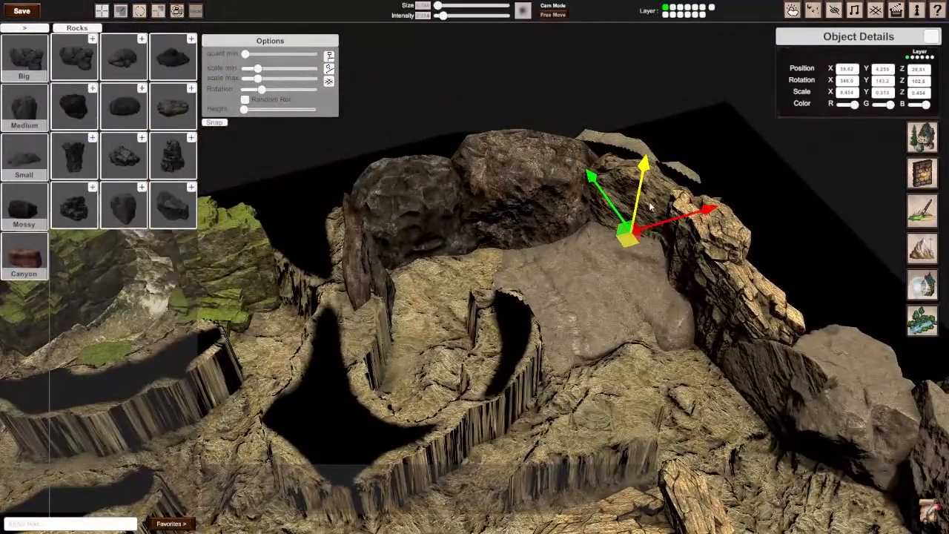
drag(630, 240, 381, 348)
right_drag(381, 349, 442, 214)
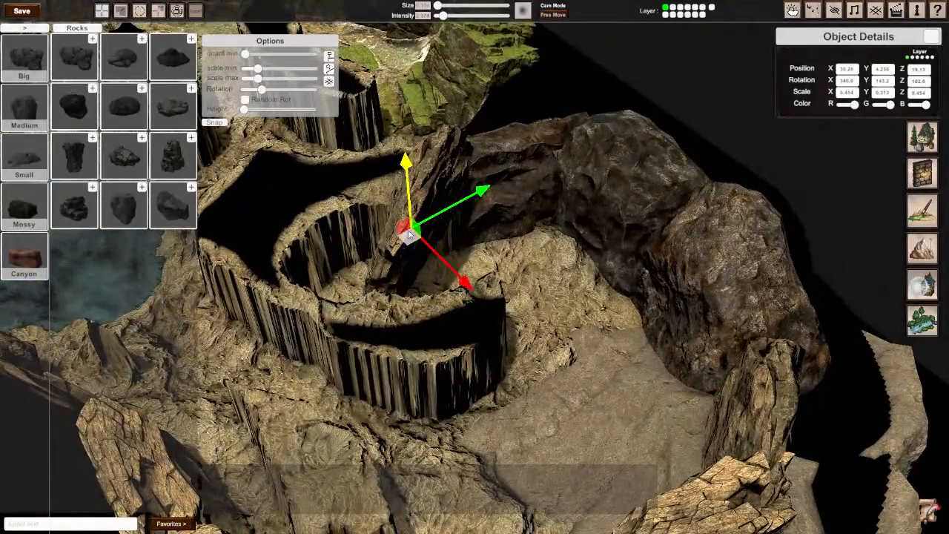
Step: Turn the copied brown rock on Y to follow the curved wall and lower it beside the flattened dark rock
key(e)
drag(394, 290, 636, 205)
key(w)
drag(405, 227, 408, 256)
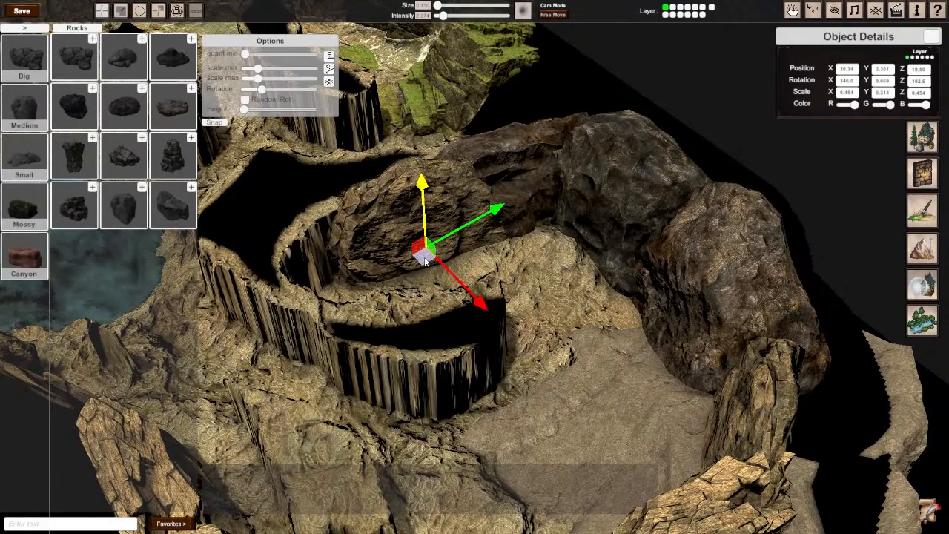
Step: Copy the thin layered rock into the inner bend of the curved wall and turn it to about 327° on Y
right_drag(426, 255, 682, 248)
right_drag(475, 267, 615, 267)
click(643, 169)
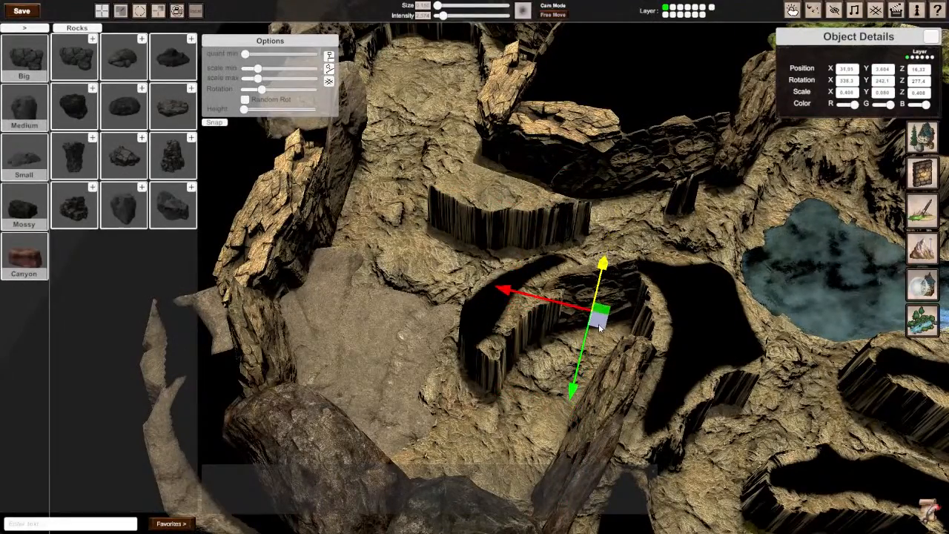
right_drag(600, 322, 499, 260)
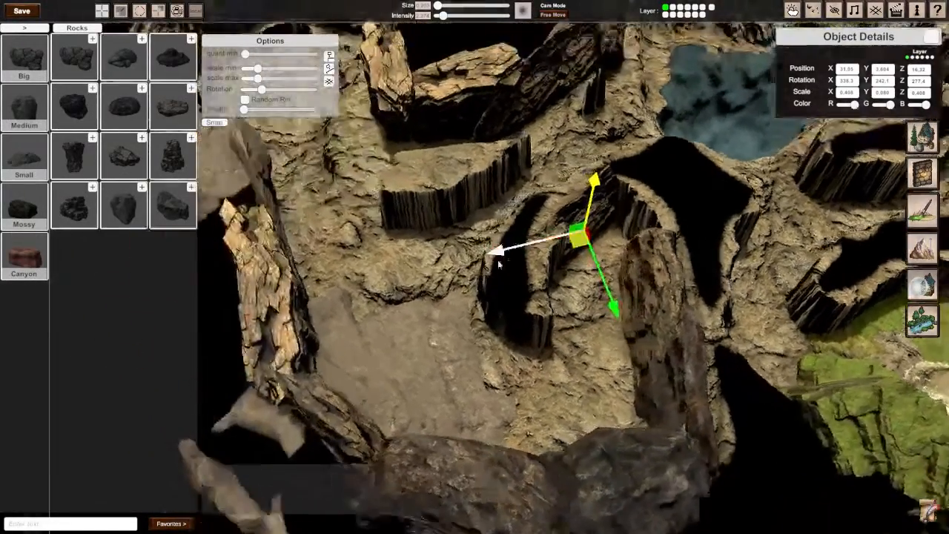
key(e)
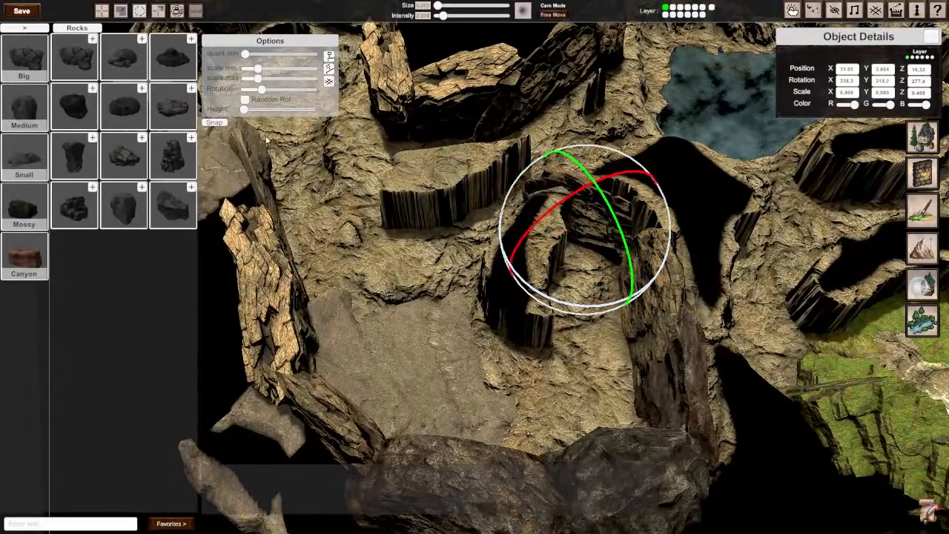
key(w)
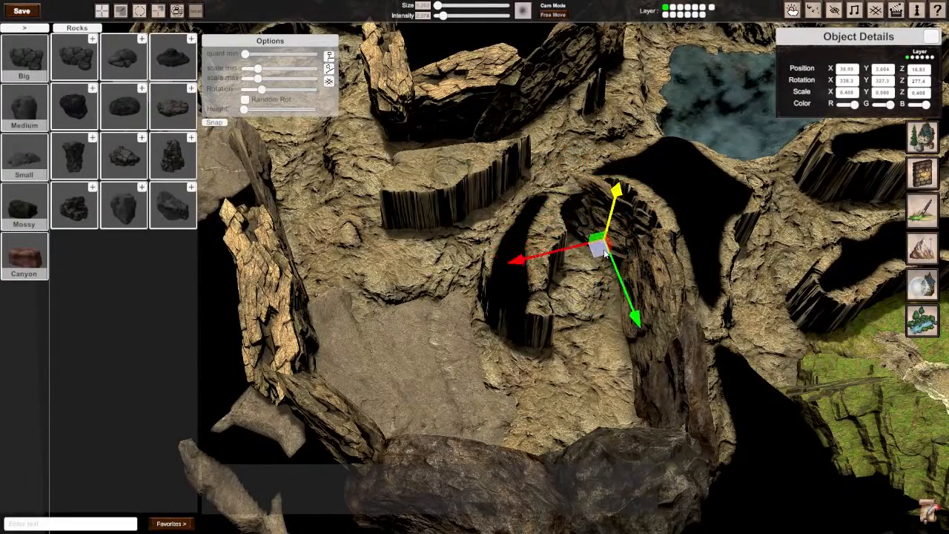
Step: Move the layered rock to about 29.9 on X and 17.1 on Z, and thicken it to a Y scale of about 0.213
right_drag(626, 263, 571, 282)
key(w)
key(s)
key(w)
key(r)
key(e)
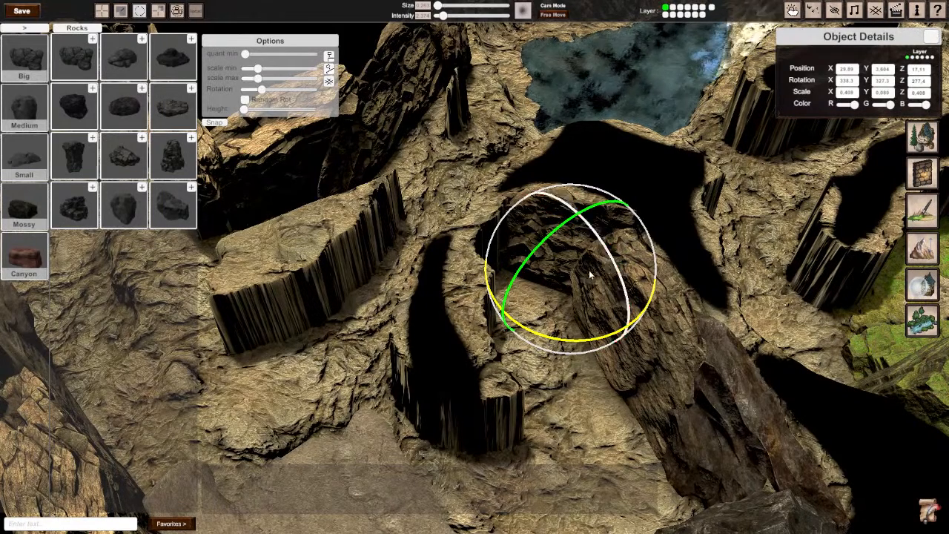
key(w)
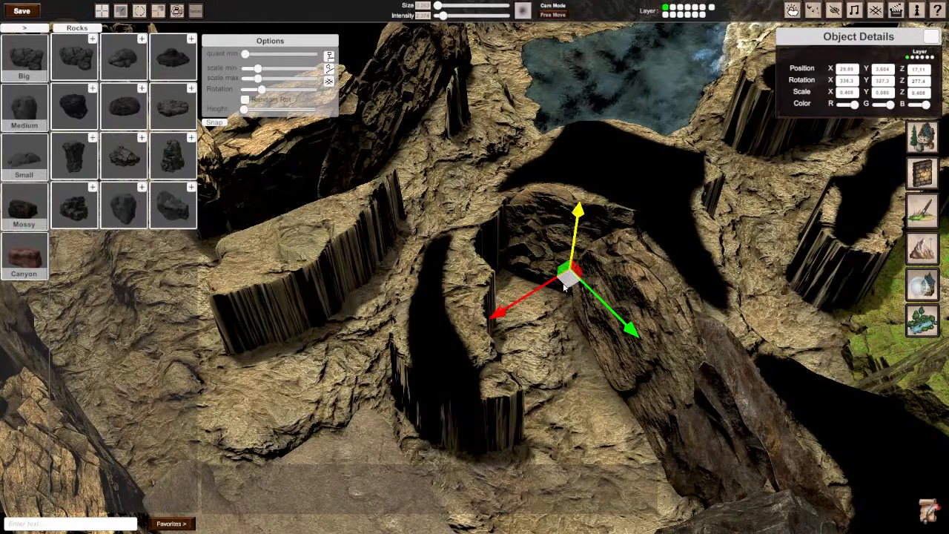
key(r)
drag(539, 327, 526, 335)
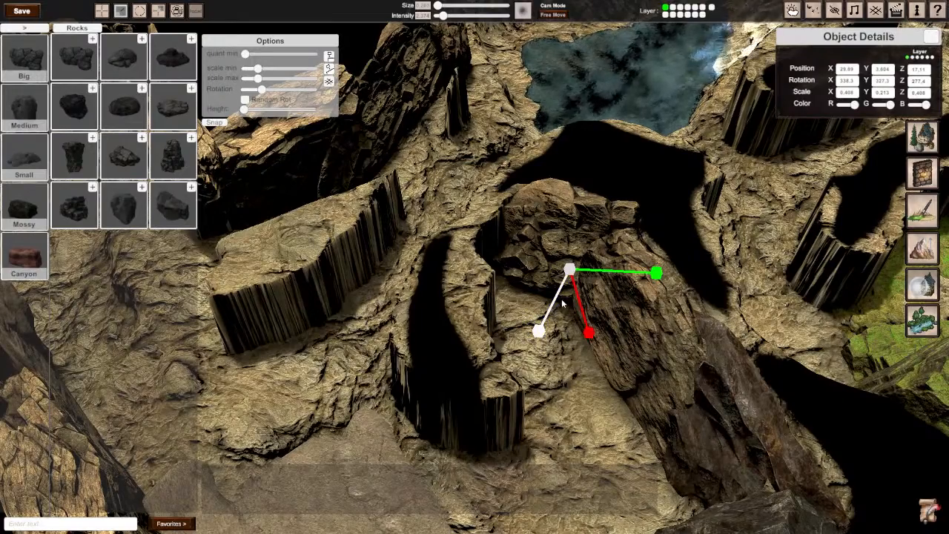
click(571, 364)
Step: Copy the layered rock to about 31.2 on X and 16.4 on Z, turned to about 252° on Y, and lower it slightly
right_drag(571, 364, 459, 300)
mouse_move(474, 268)
right_down()
mouse_move(427, 273)
mouse_move(437, 286)
mouse_move(475, 271)
right_up()
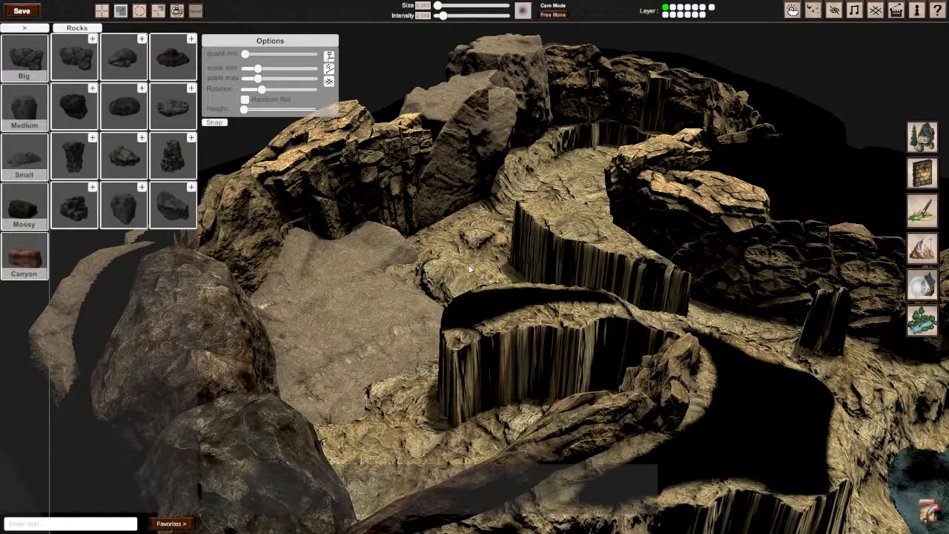
right_drag(500, 233, 474, 266)
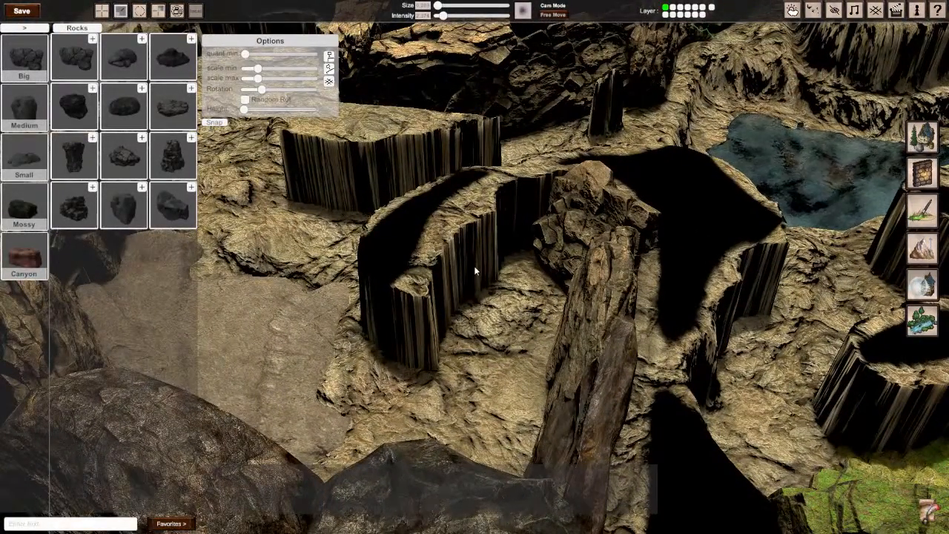
mouse_move(474, 268)
right_down()
mouse_move(438, 256)
mouse_move(474, 265)
right_up()
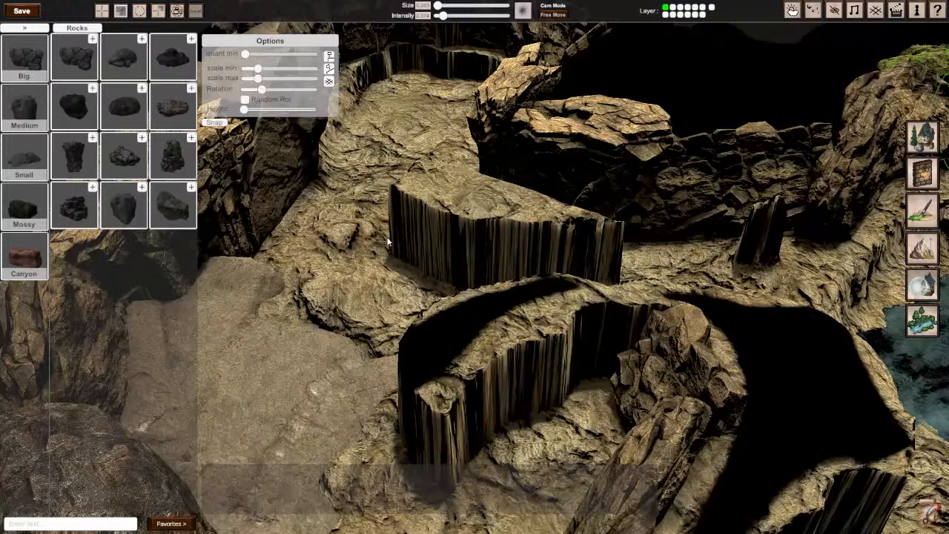
click(667, 366)
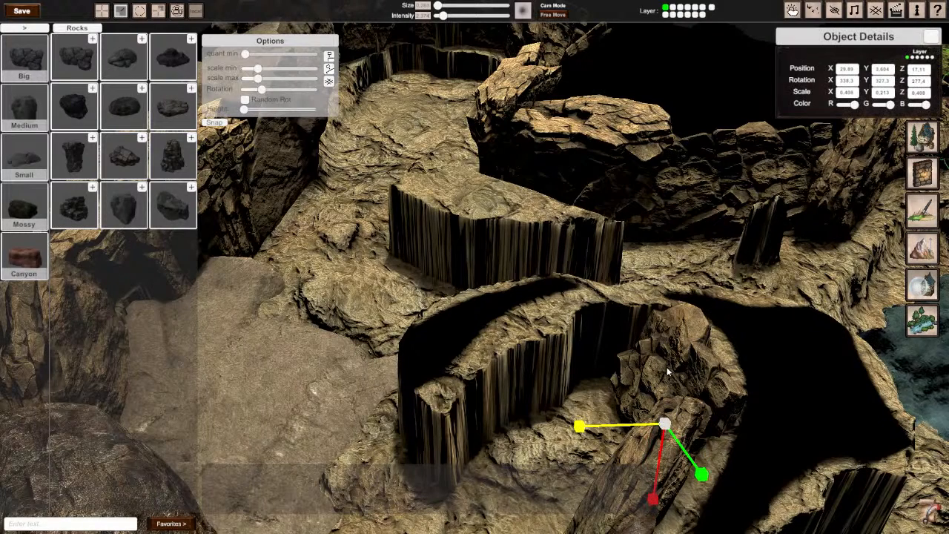
drag(673, 443, 608, 384)
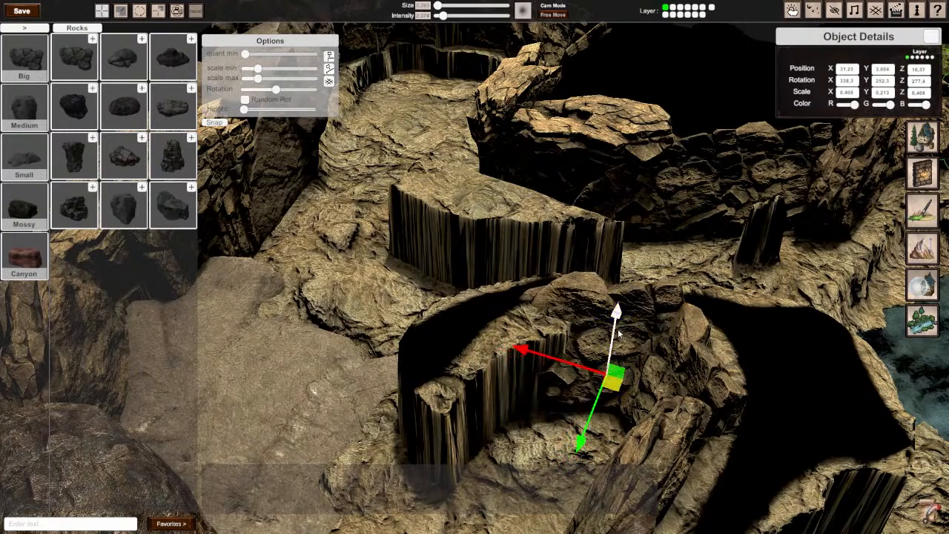
drag(619, 332, 618, 336)
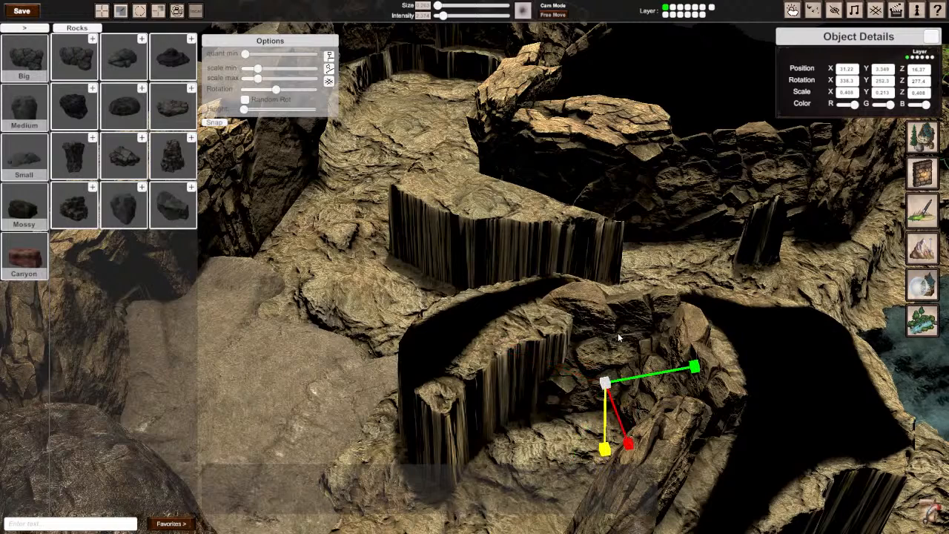
Step: Tilt the second layered rock to about 274° on Z and sink it to about 3.13 on Y
key(e)
drag(602, 378, 616, 391)
key(w)
drag(621, 336, 617, 341)
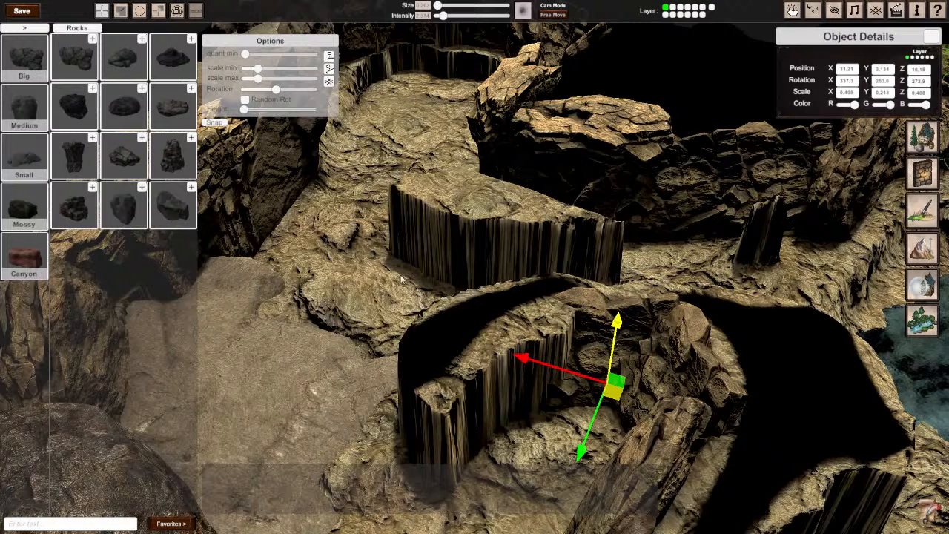
Step: Copy the layered rock further around the inner cliff, to about 32.6 on X and 17.3 on Z, turned to about 209° on Y
right_drag(474, 267, 452, 312)
scroll(577, 195, up, 4)
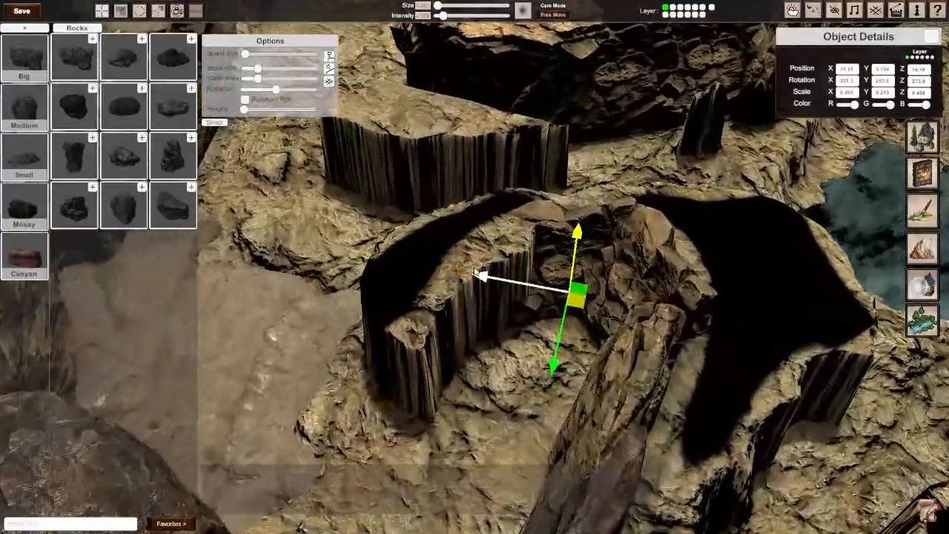
drag(582, 303, 495, 338)
key(e)
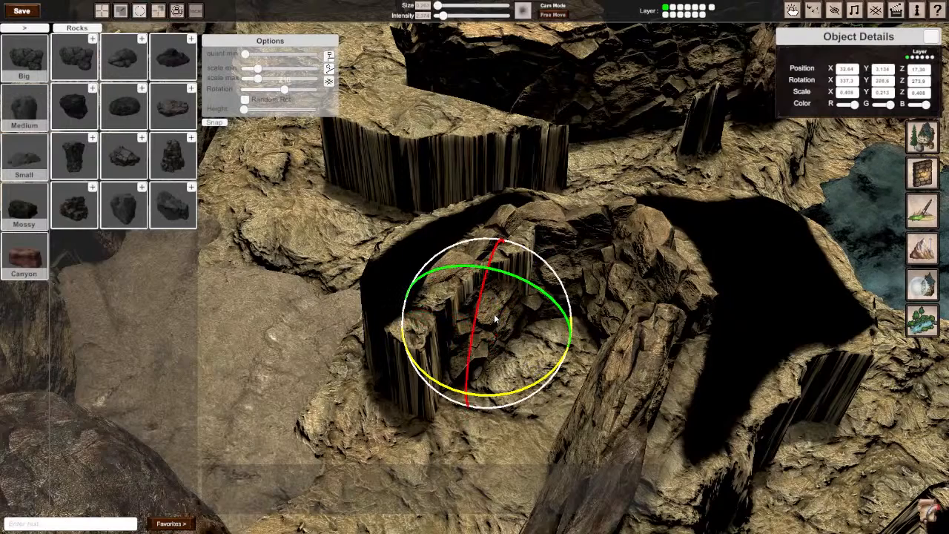
Step: Tilt the third layered rock to about 343° on X and 264° on Z, and raise it to about 3.44 on Y
drag(503, 275, 548, 302)
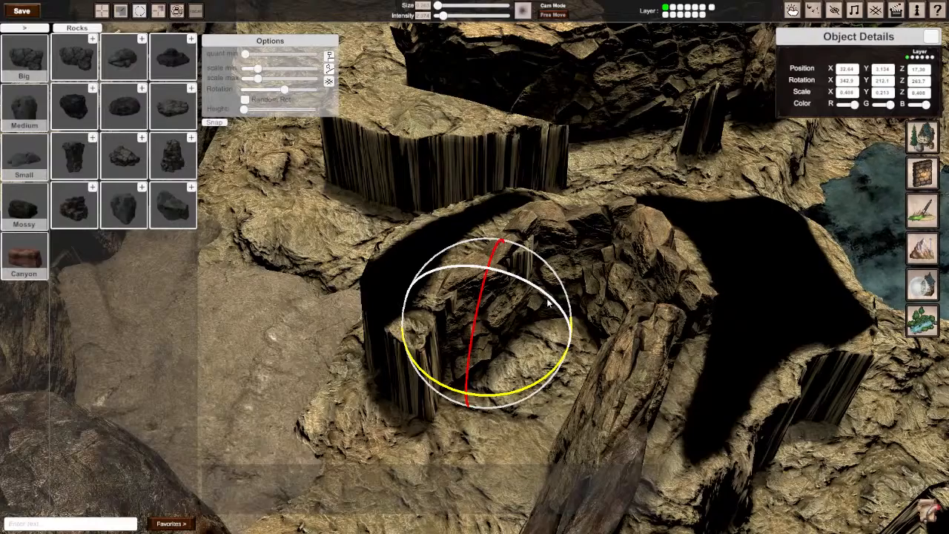
right_drag(505, 203, 475, 272)
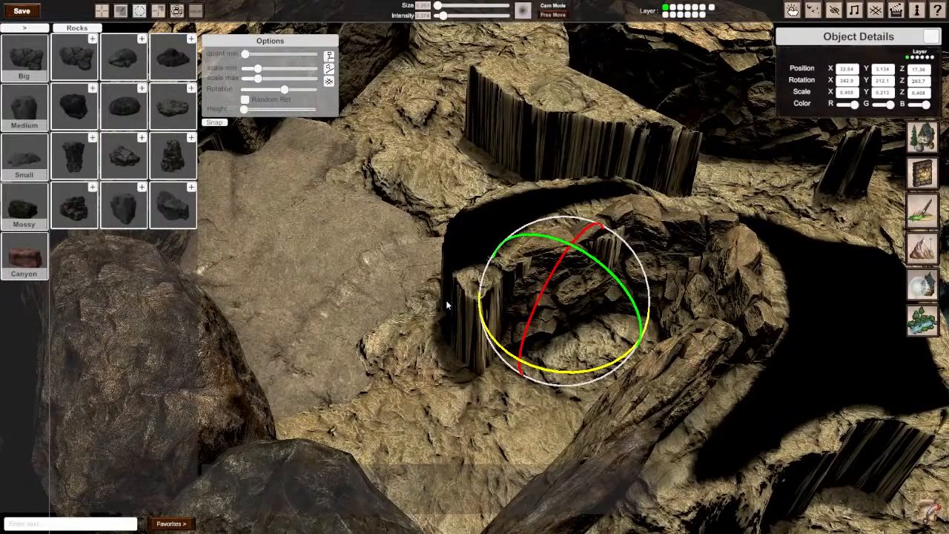
key(w)
drag(571, 243, 572, 230)
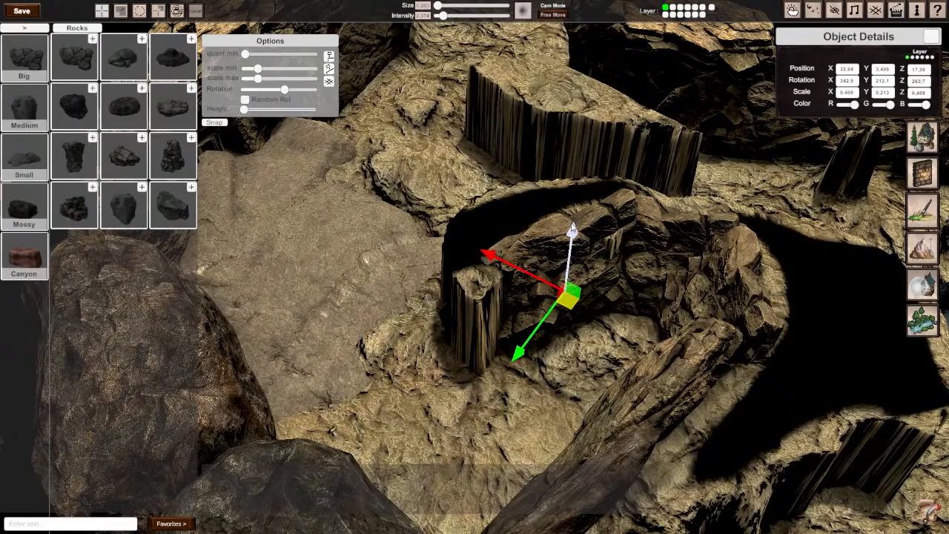
right_drag(573, 227, 475, 267)
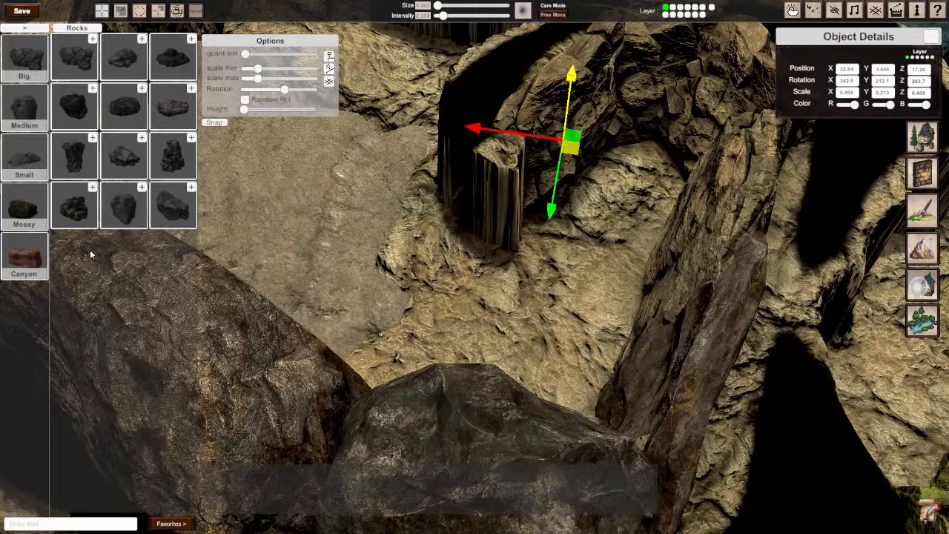
Step: Place the stacked rock pillar at the curved cliff's end, scaled uniformly to about 0.229, near 33.8 on X and 18.4 on Z
click(170, 159)
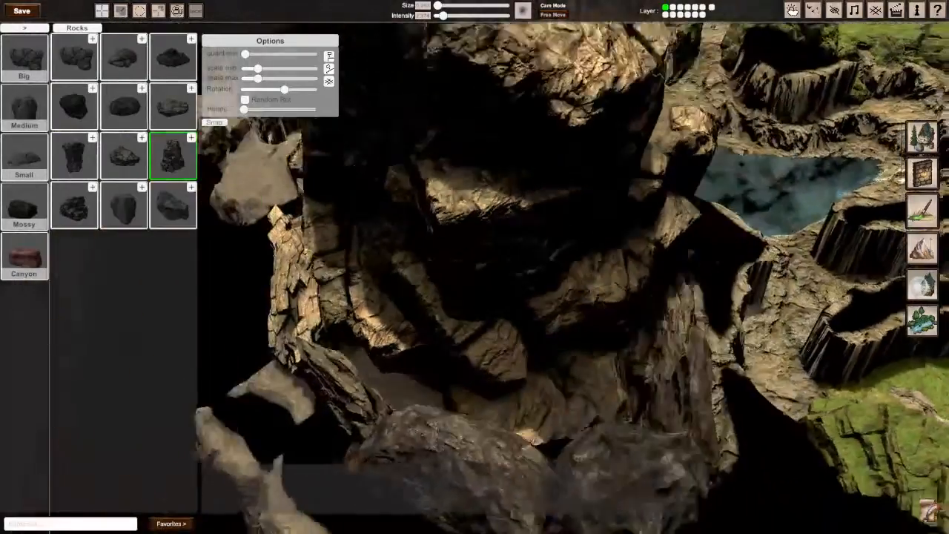
mouse_move(474, 272)
middle_down()
mouse_move(564, 200)
mouse_move(625, 215)
mouse_move(457, 271)
middle_up()
click(444, 272)
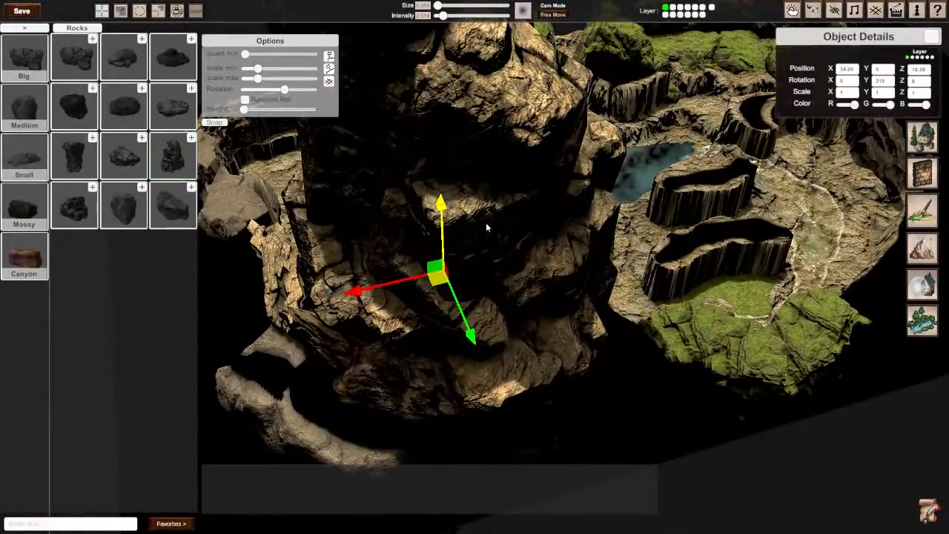
key(r)
drag(456, 283, 449, 315)
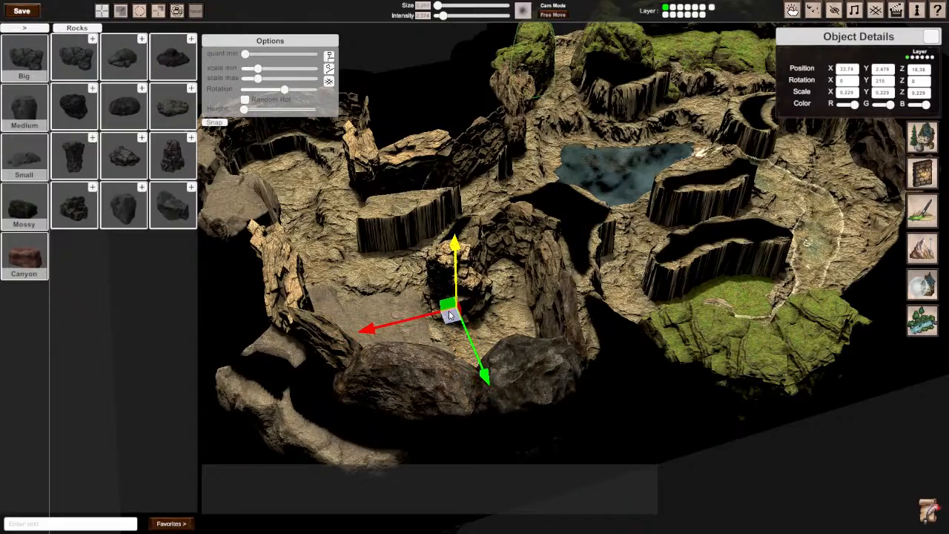
right_drag(449, 315, 486, 272)
Step: Rotate the rock pillar around its vertical axis to fit the end of the curved cliff
key(w)
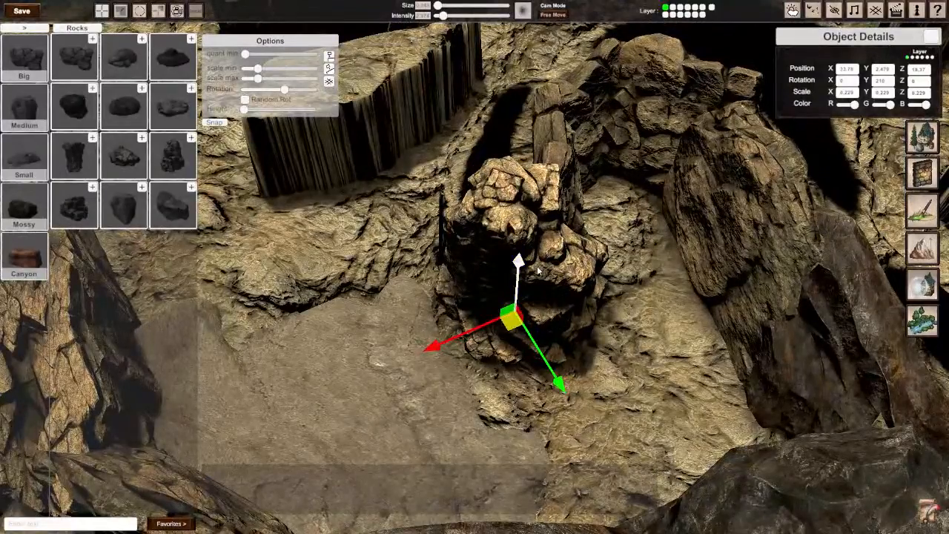
key(e)
drag(491, 378, 507, 358)
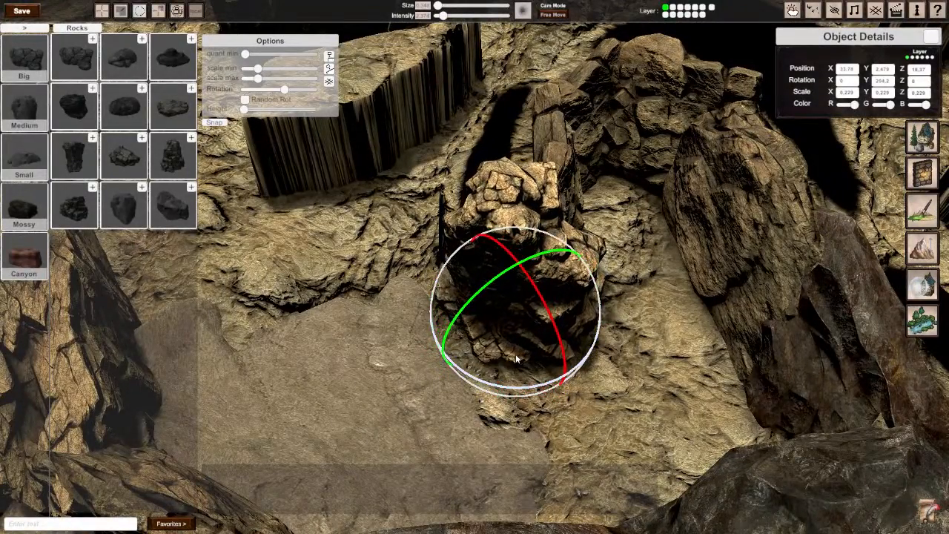
Step: Place the wide flat rock between the inner cliffs, near 33.2 on X, and tip it upright to about 88° on Z
right_drag(540, 311, 289, 250)
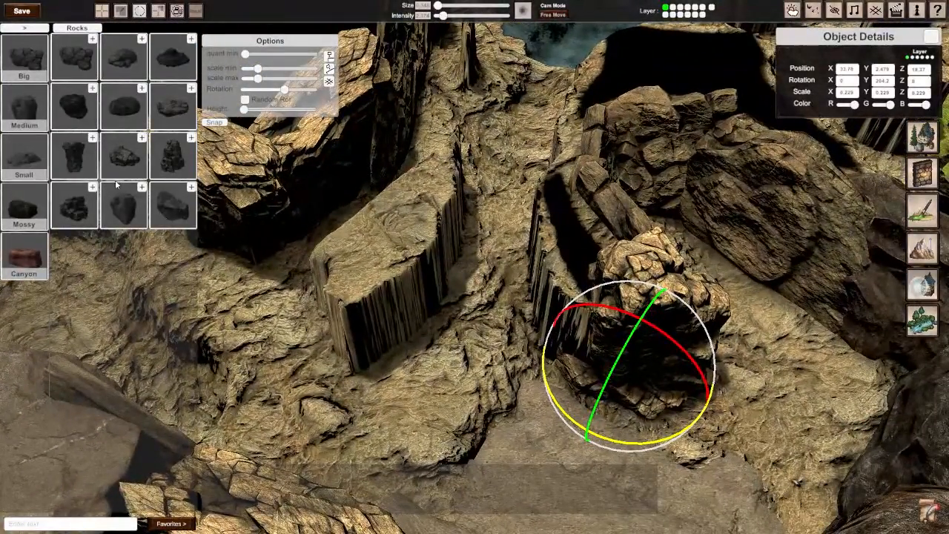
click(180, 111)
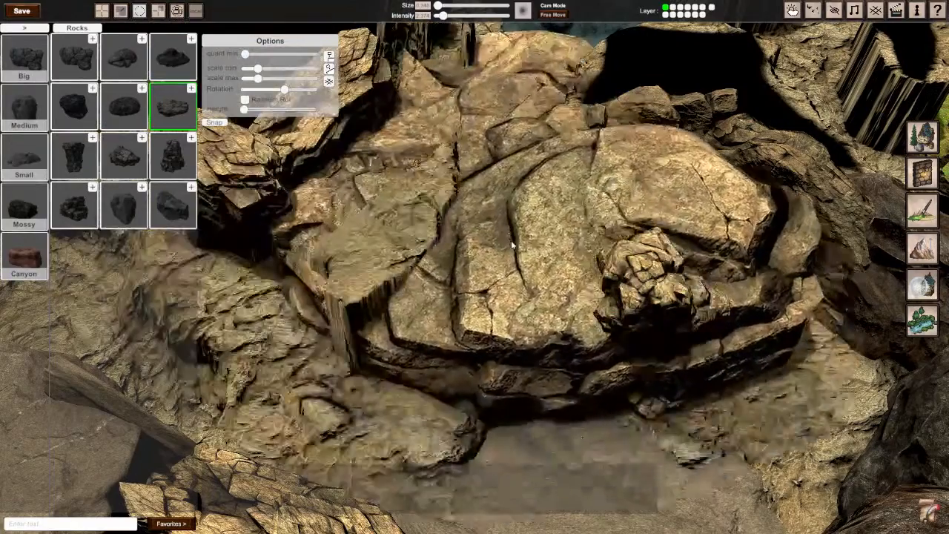
click(492, 258)
key(r)
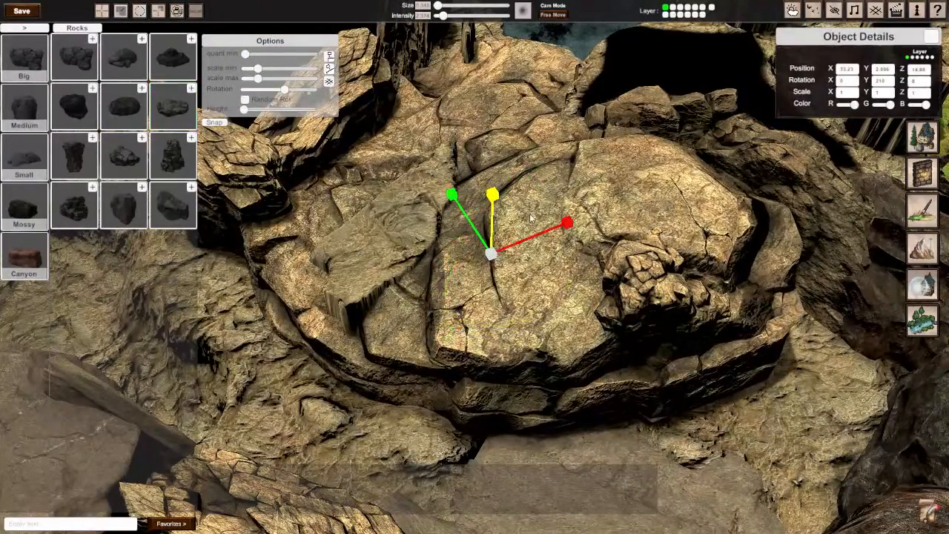
key(w)
key(r)
key(e)
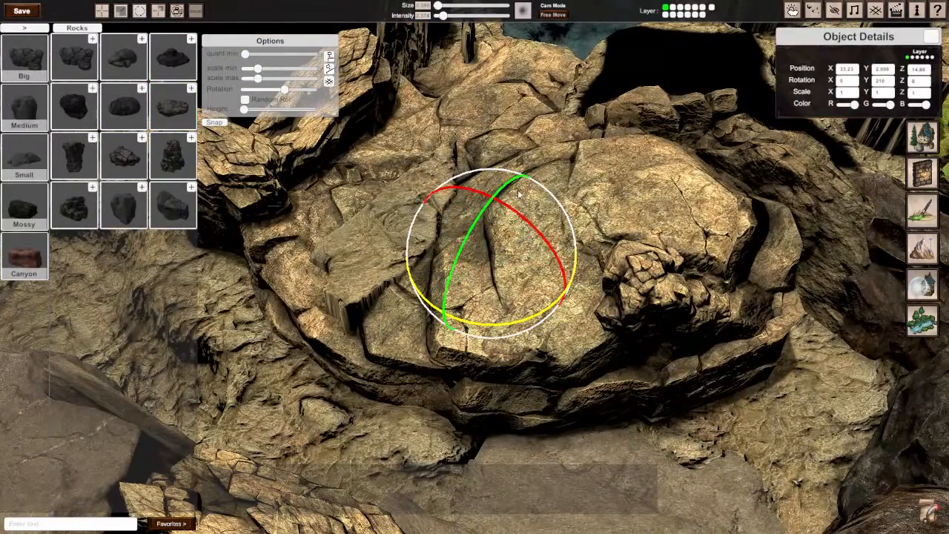
drag(519, 195, 441, 276)
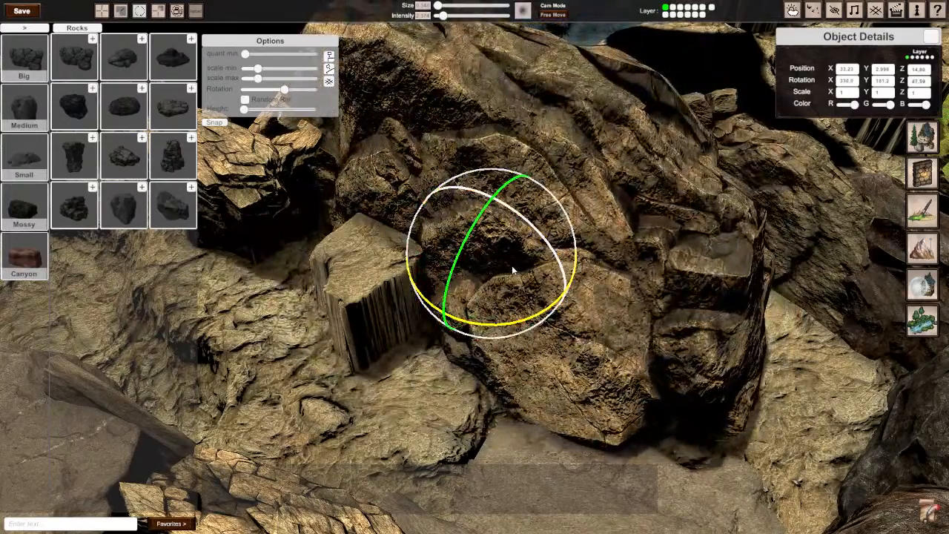
Step: Scale the upright rock down uniformly to about 0.347, thin it on Y, and turn it to about 224° on Y
key(r)
mouse_move(440, 314)
mouse_down()
mouse_move(472, 283)
mouse_move(439, 317)
mouse_up()
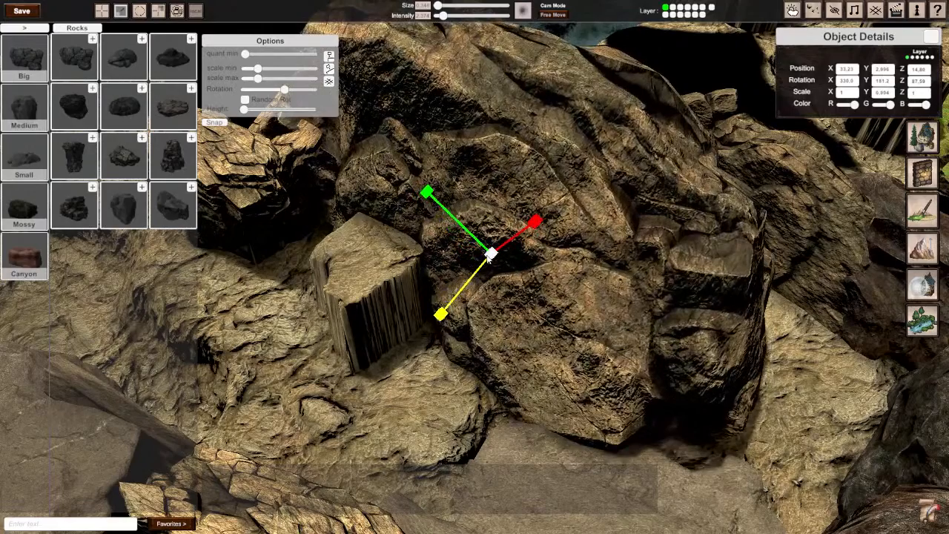
drag(489, 256, 438, 266)
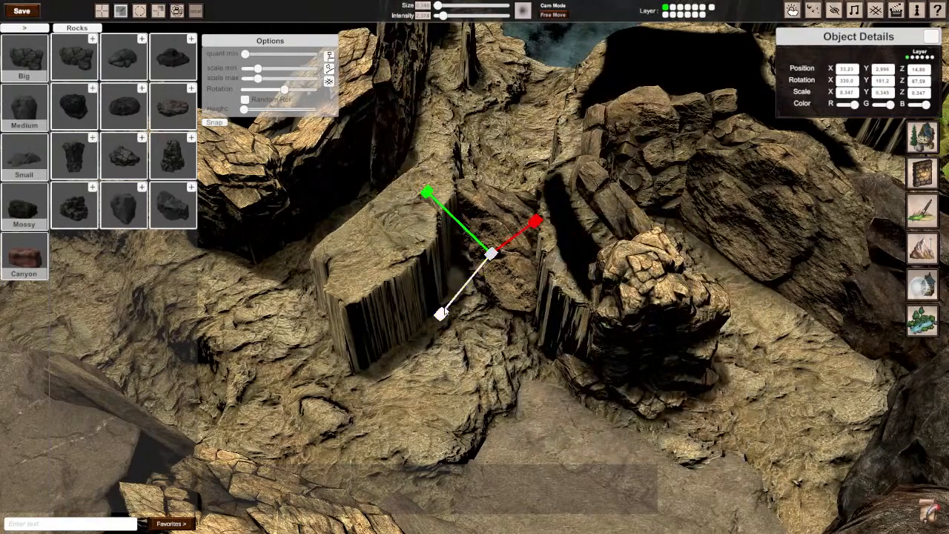
drag(443, 313, 323, 305)
key(space)
key(space)
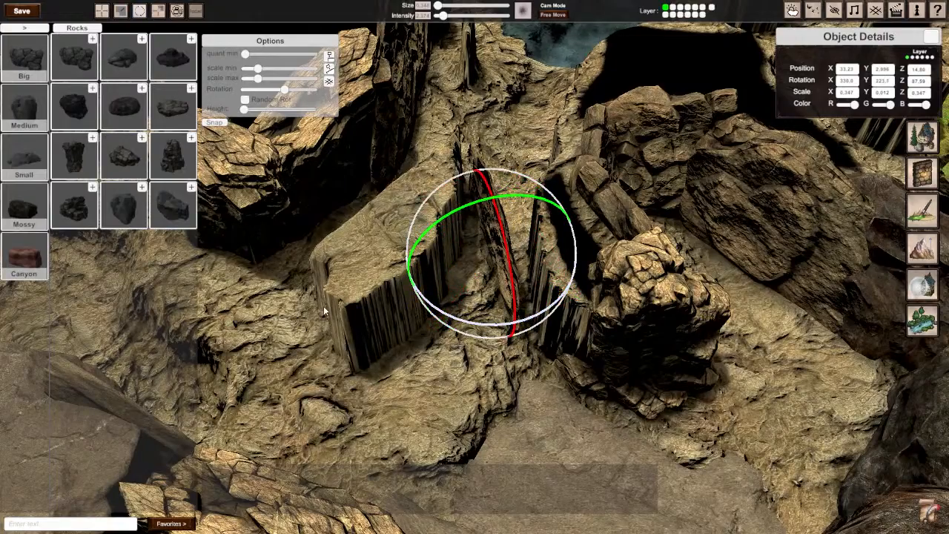
right_drag(449, 314, 326, 297)
Step: Thicken the rock slab to about 0.108 on the Y scale and move it beside the central outcrop, near 34.7 on X and 14.3 on Z
key(w)
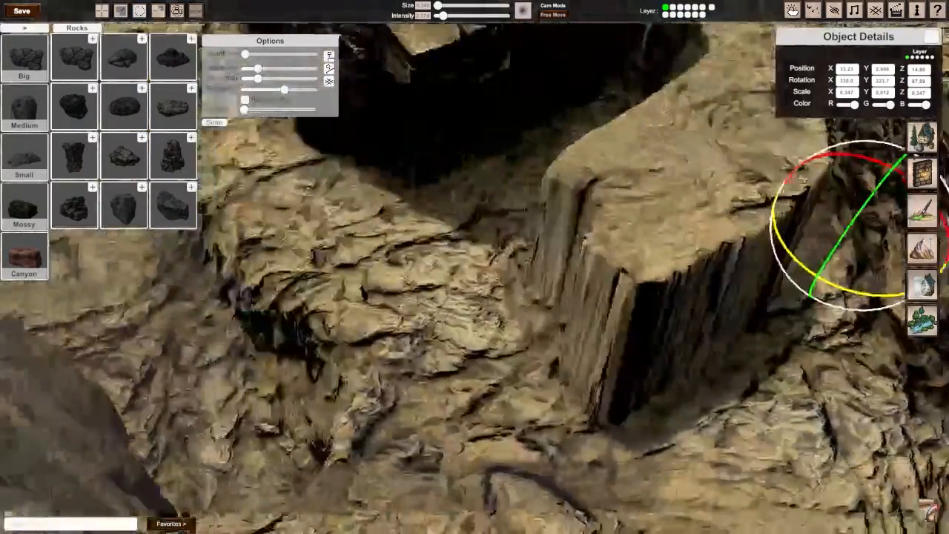
mouse_move(585, 241)
right_down()
mouse_move(711, 193)
mouse_move(586, 256)
right_up()
key(space)
key(space)
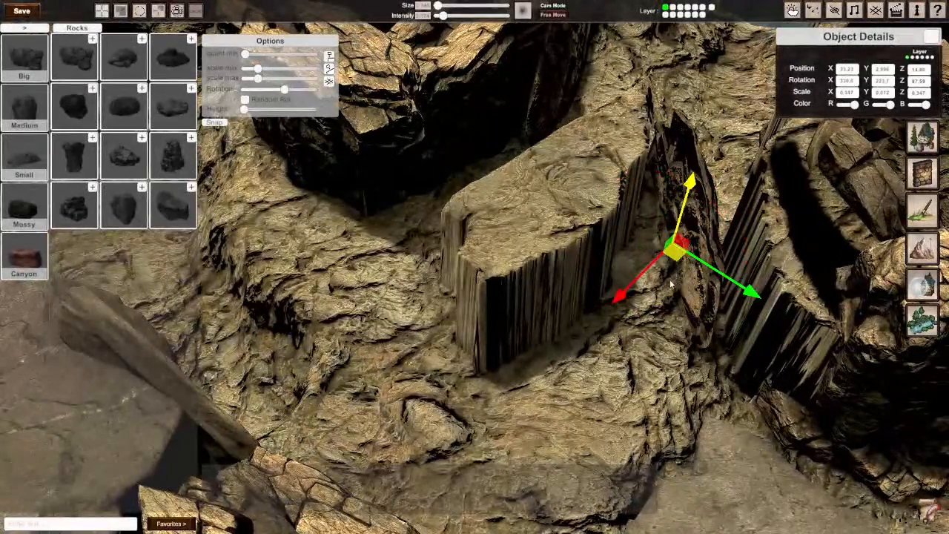
key(space)
key(space)
drag(583, 253, 575, 252)
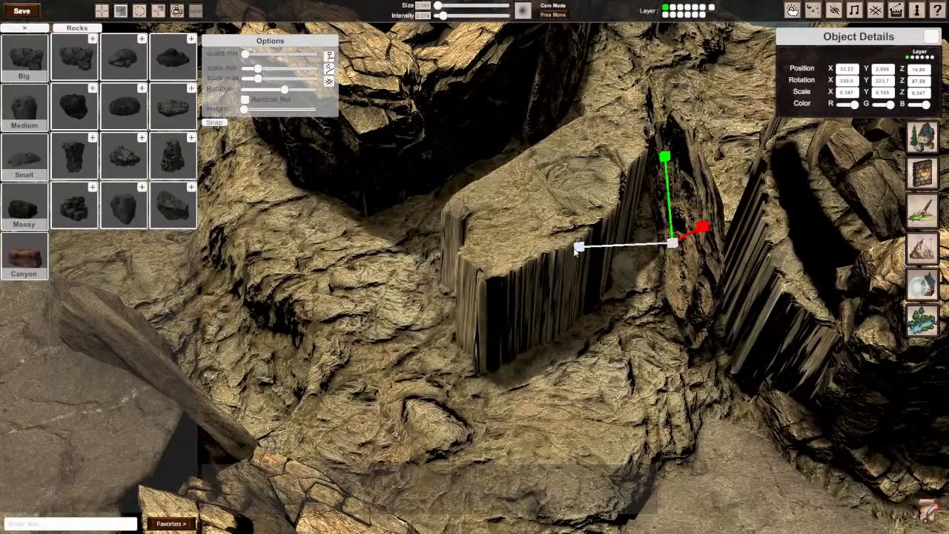
drag(680, 267, 613, 293)
Step: Turn the slab to about 85° on Y, thicken it to about 0.313, and shift it against the outcrop wall near 34.96 on X
key(space)
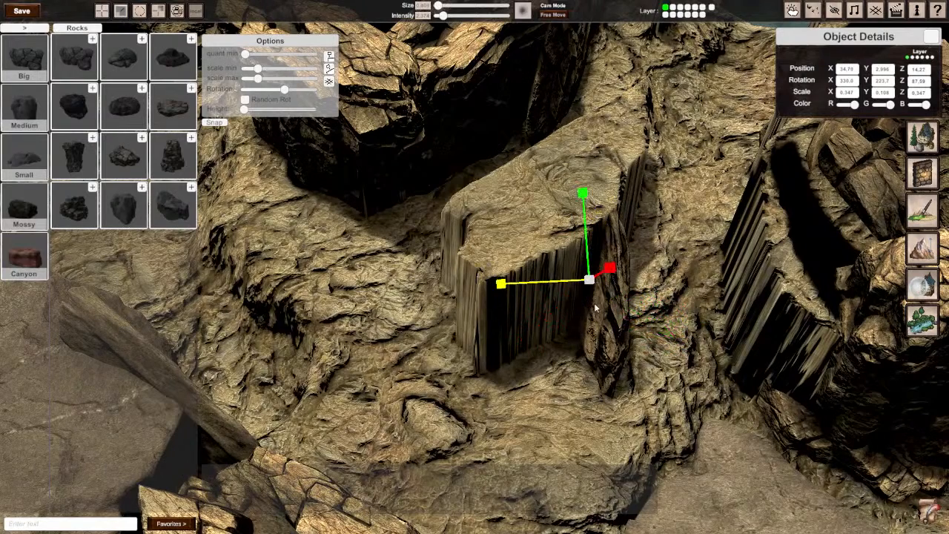
key(space)
drag(568, 344, 908, 286)
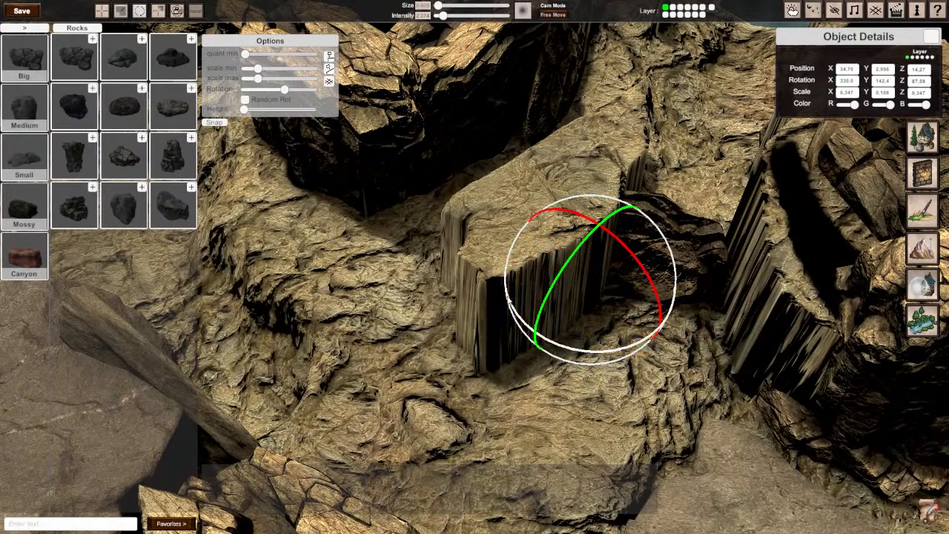
drag(512, 308, 760, 321)
key(space)
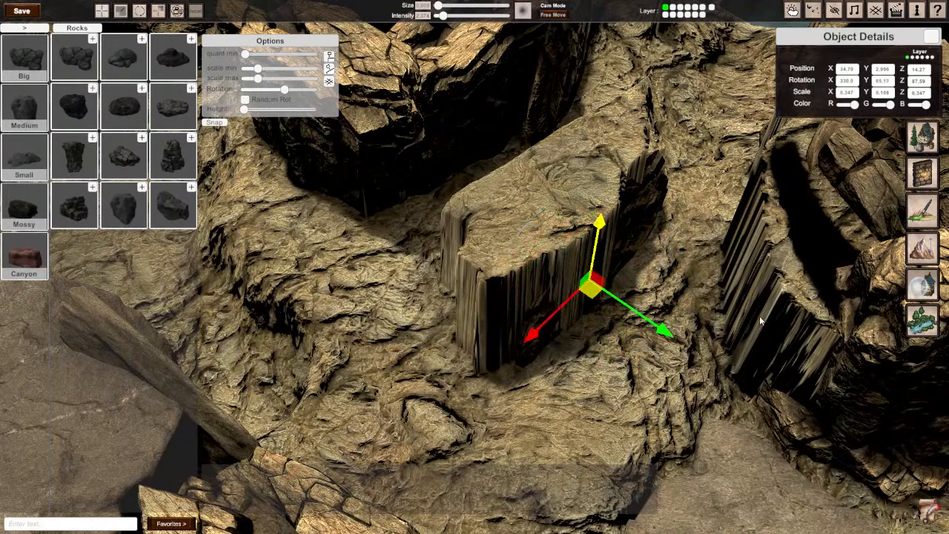
drag(593, 298, 619, 321)
key(space)
key(space)
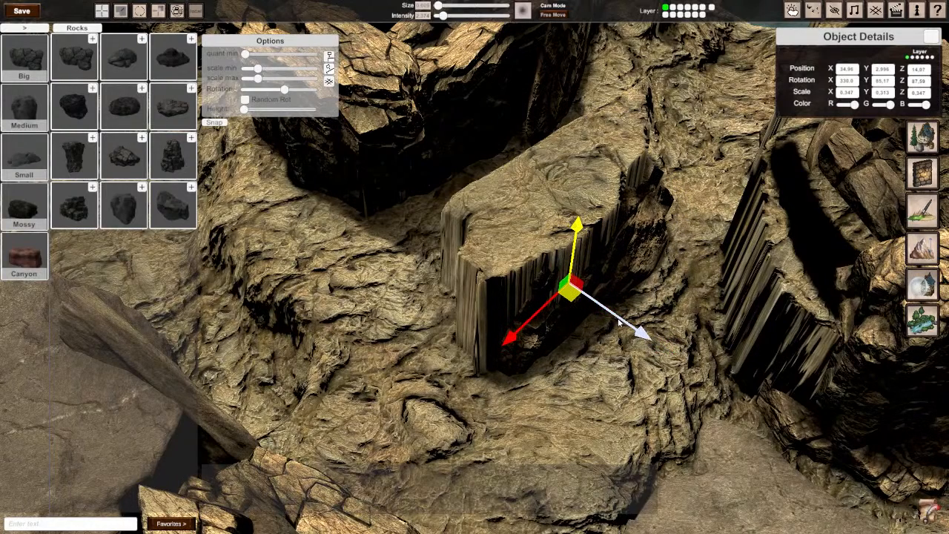
Step: Raise the slab up the outcrop wall, turn it to about 274° on Y, and deselect it
drag(573, 257, 577, 231)
right_drag(604, 227, 534, 233)
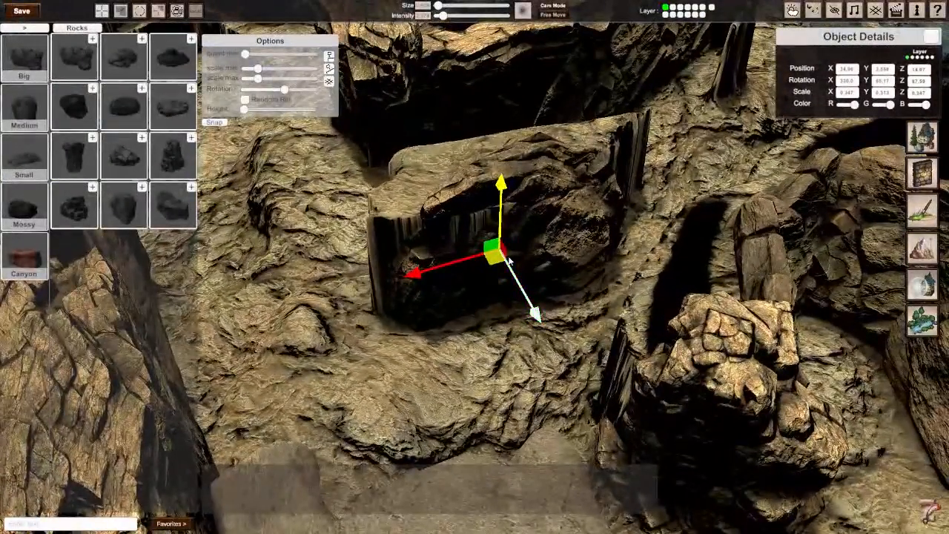
key(e)
drag(473, 316, 596, 315)
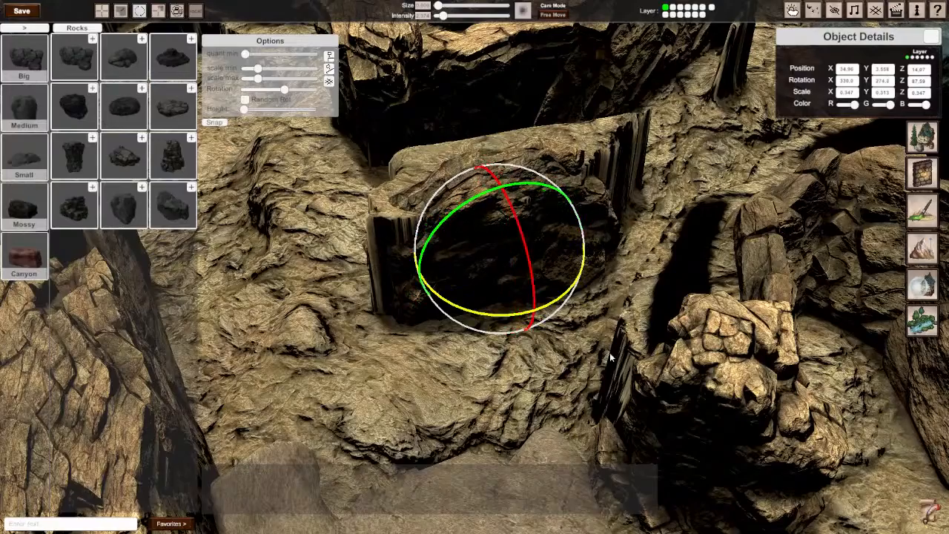
click(526, 402)
right_drag(525, 401, 678, 397)
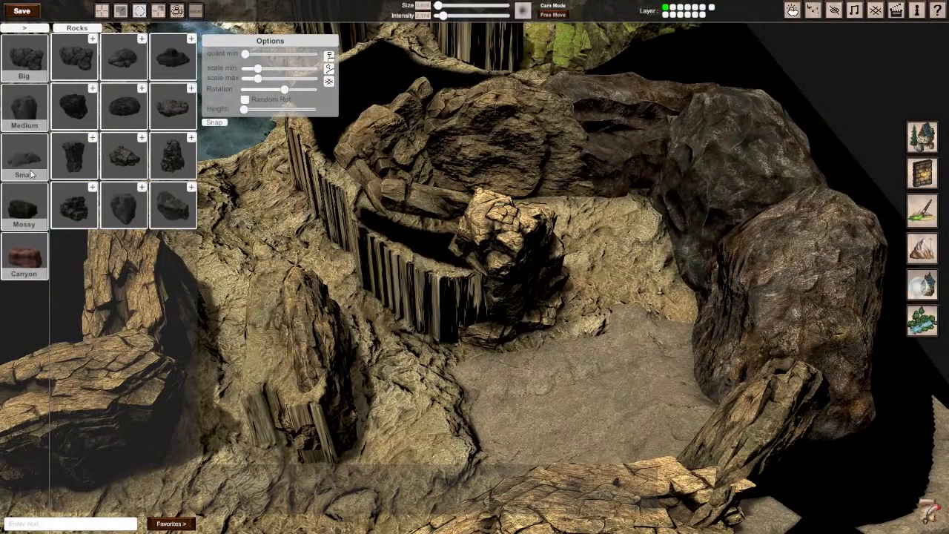
Step: Place a rounded boulder from the medium rocks beside the stacked rock pillar and tilt it to about 17° on X and 200° on Y
click(17, 116)
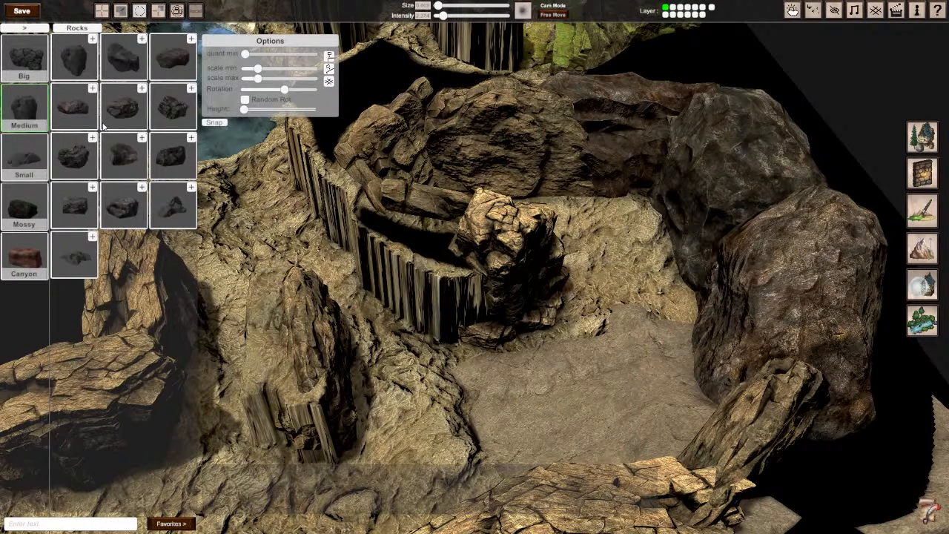
click(173, 106)
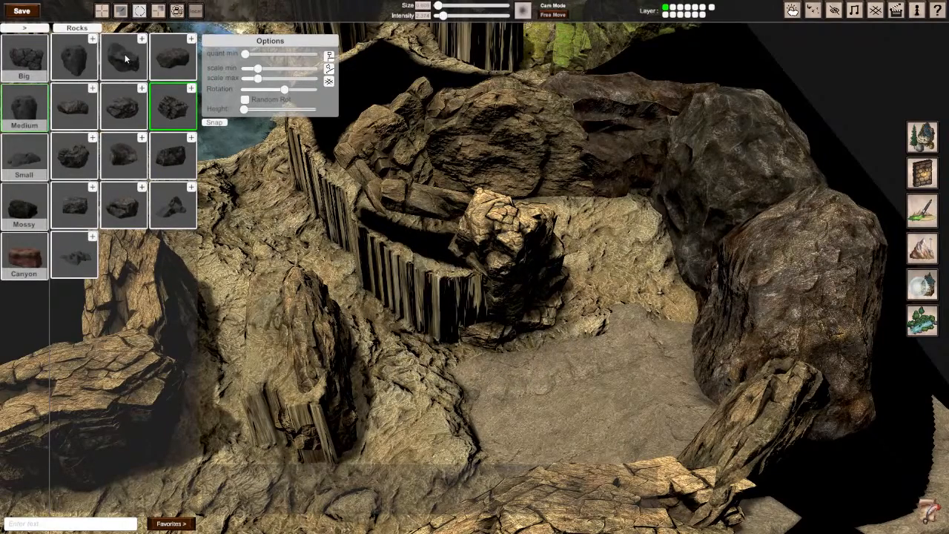
click(125, 58)
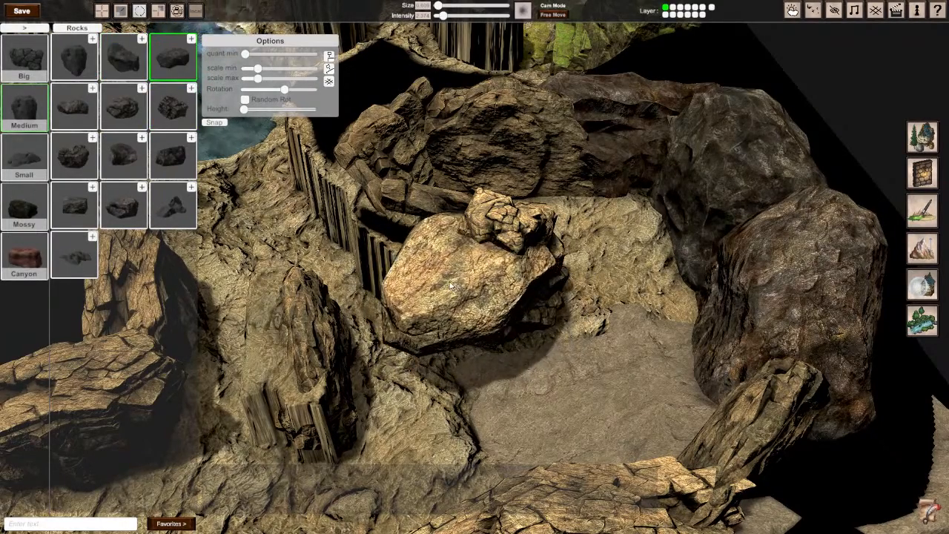
click(454, 290)
drag(438, 256, 423, 313)
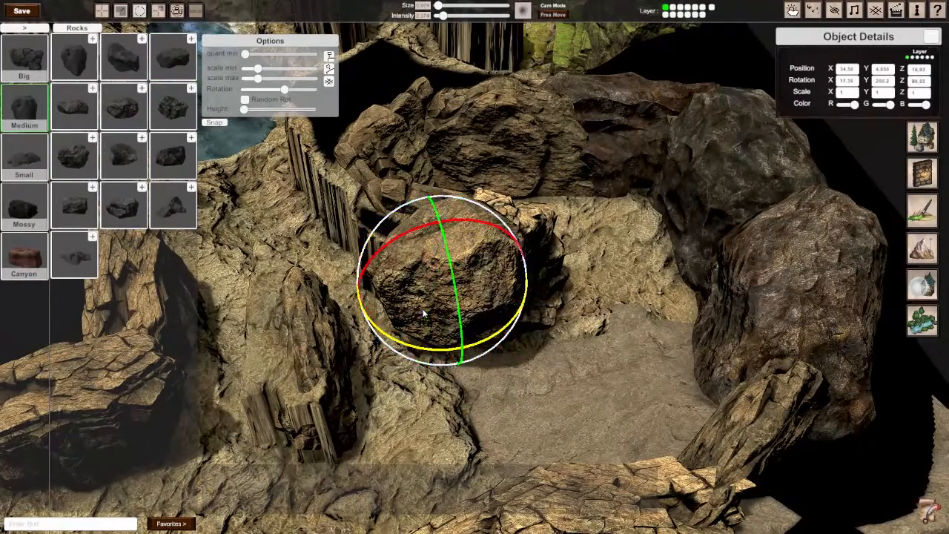
Step: Sink the boulder to about 3.35 on Y near 34 on X, and reduce its Y scale to about 0.695
key(w)
drag(441, 264, 437, 244)
key(e)
key(r)
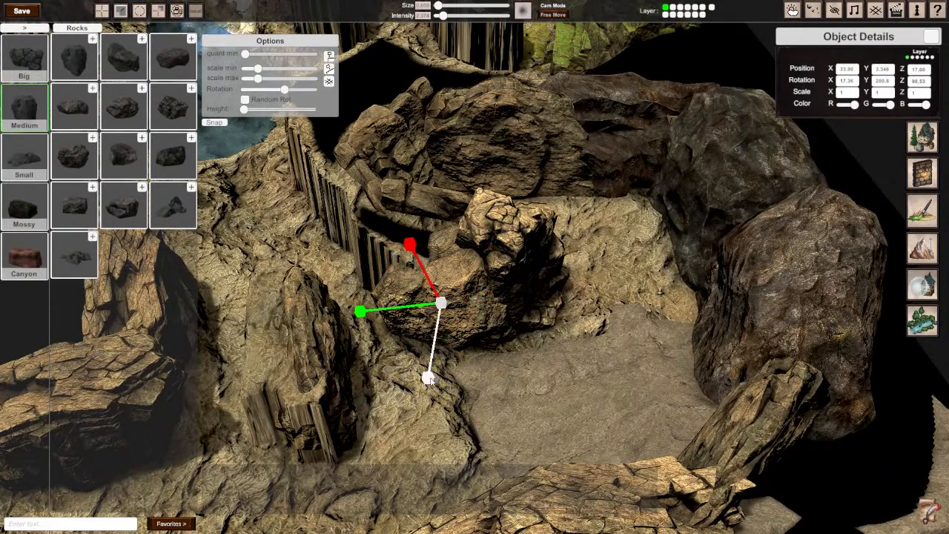
drag(430, 378, 432, 363)
Step: Turn the boulder to about 212° on Y and lower it slightly to about 3.21 on Y, against the curved cliff's end
key(w)
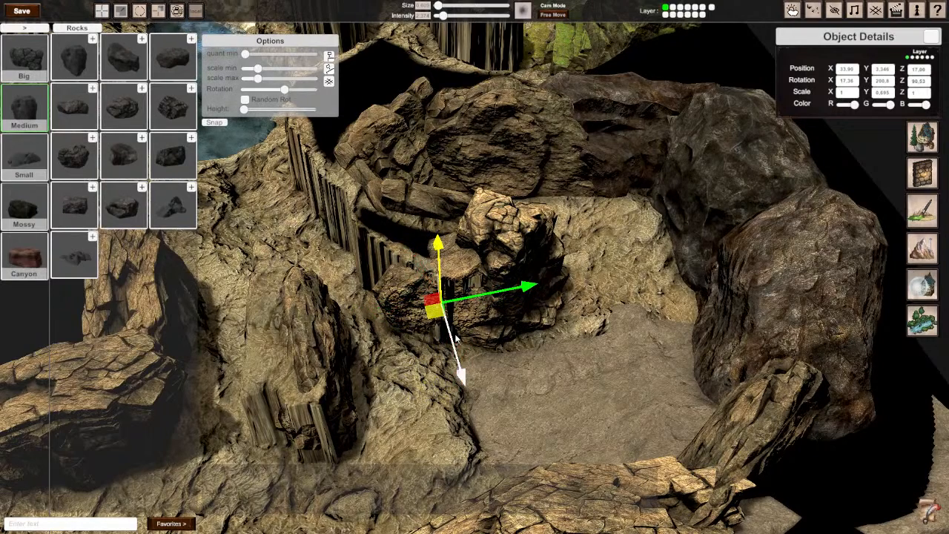
key(e)
drag(427, 372, 385, 374)
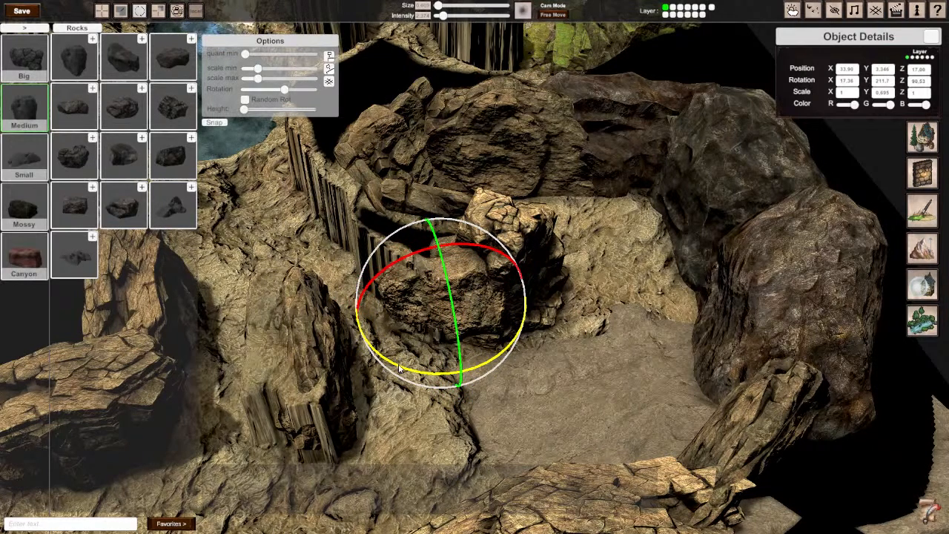
key(w)
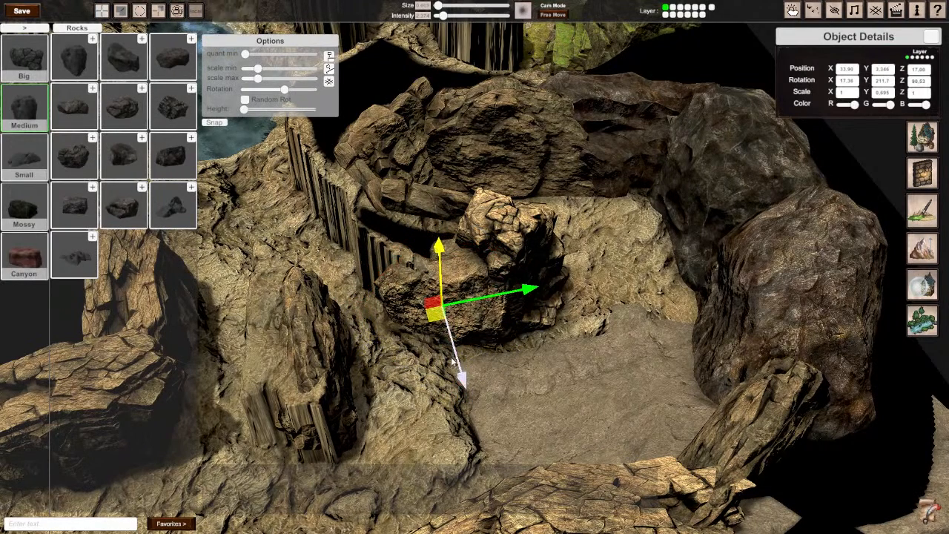
drag(438, 267, 439, 274)
right_drag(439, 274, 448, 294)
Step: Inspect the central outcrop, the passage between the cliffs and the slope down to the pool for spots still needing work
key(w)
key(w)
key(s)
key(s)
key(s)
key(s)
key(s)
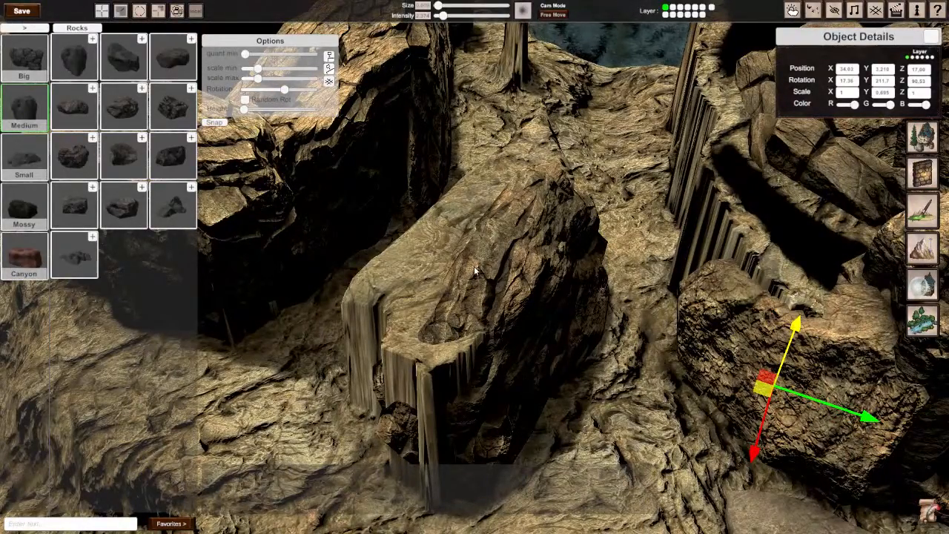
right_drag(487, 267, 582, 321)
key(s)
key(a)
key(a)
key(a)
key(w)
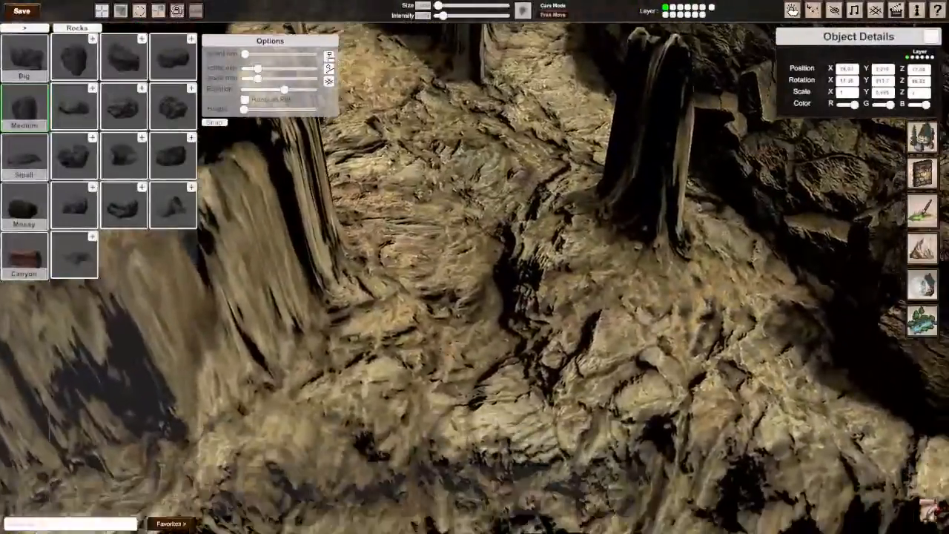
key(s)
right_drag(475, 267, 475, 241)
key(w)
key(s)
key(w)
key(s)
right_drag(512, 278, 512, 286)
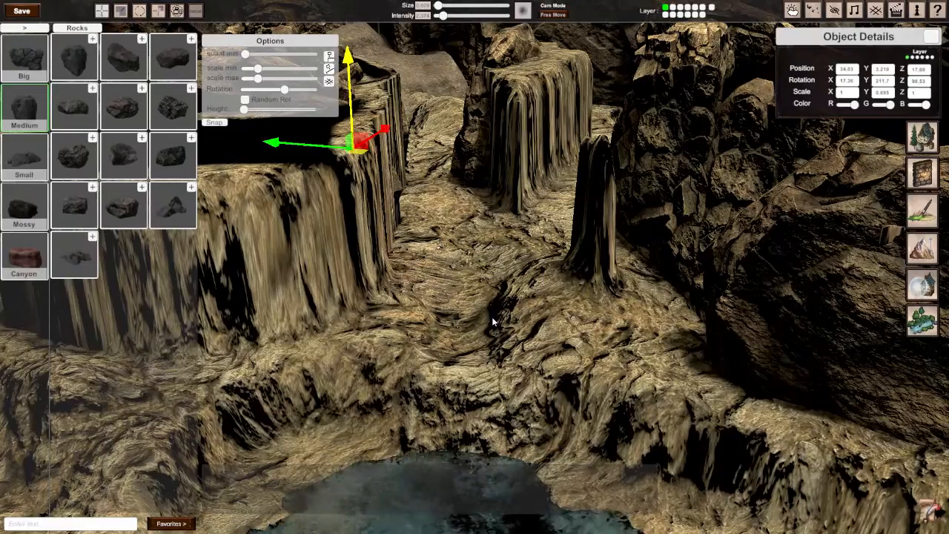
right_drag(493, 322, 523, 337)
key(d)
key(a)
key(w)
key(s)
key(s)
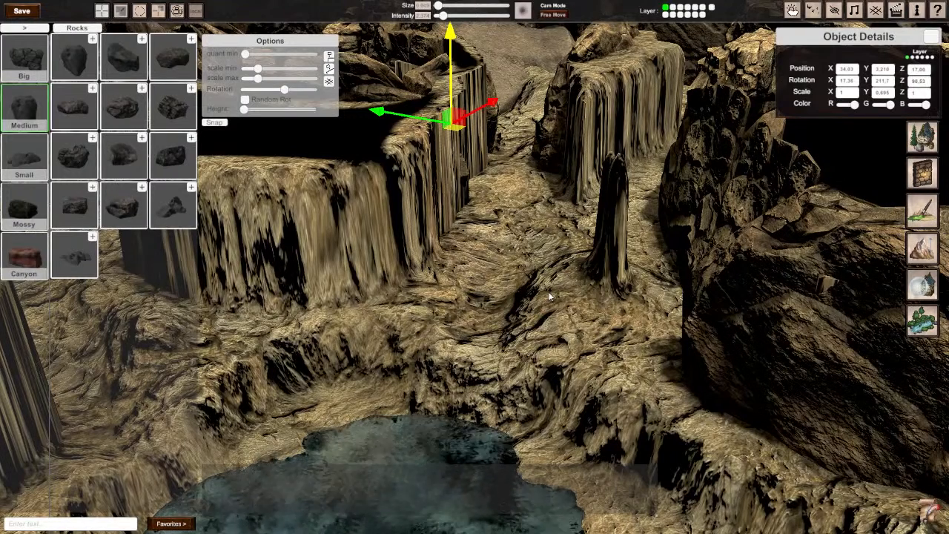
Step: Switch to terrain sculpting and lower the brush intensity
click(922, 248)
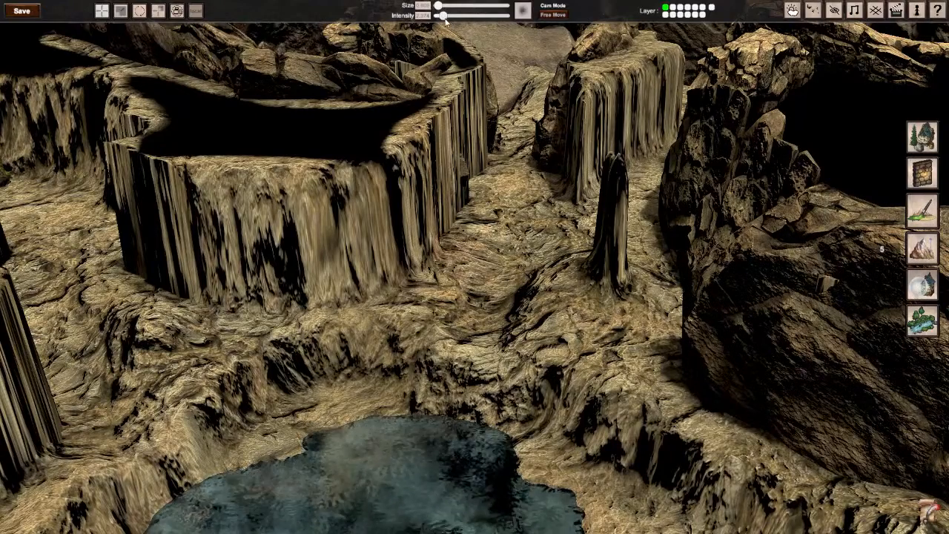
drag(445, 18, 440, 16)
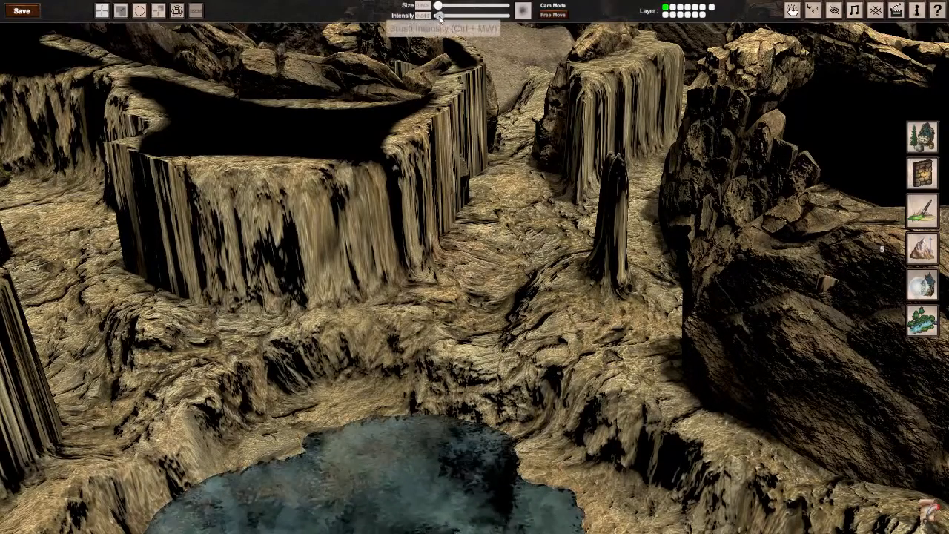
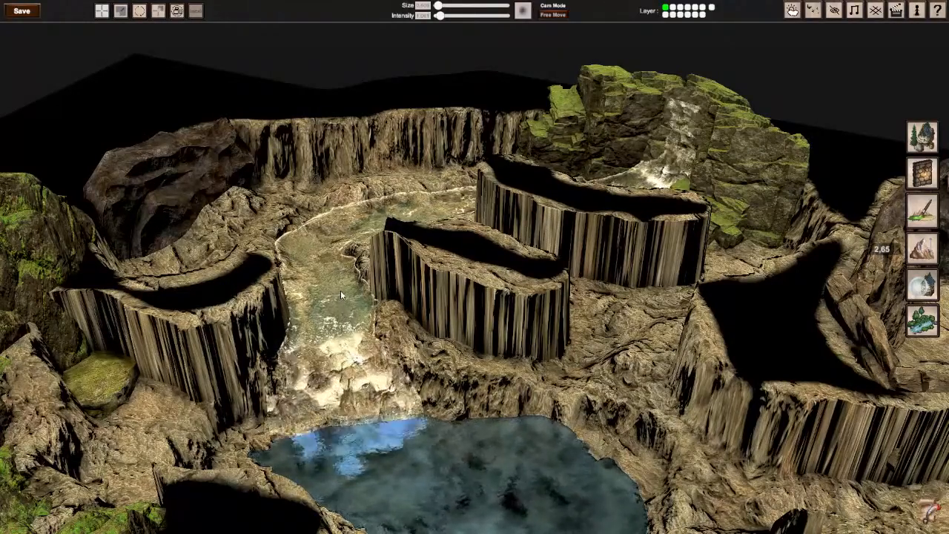
Step: Duplicate the boulder at the curved cliff's end, placing the copy near 33 on X and 16.15 on Z, turned to about 242° on Y
right_drag(341, 291, 465, 269)
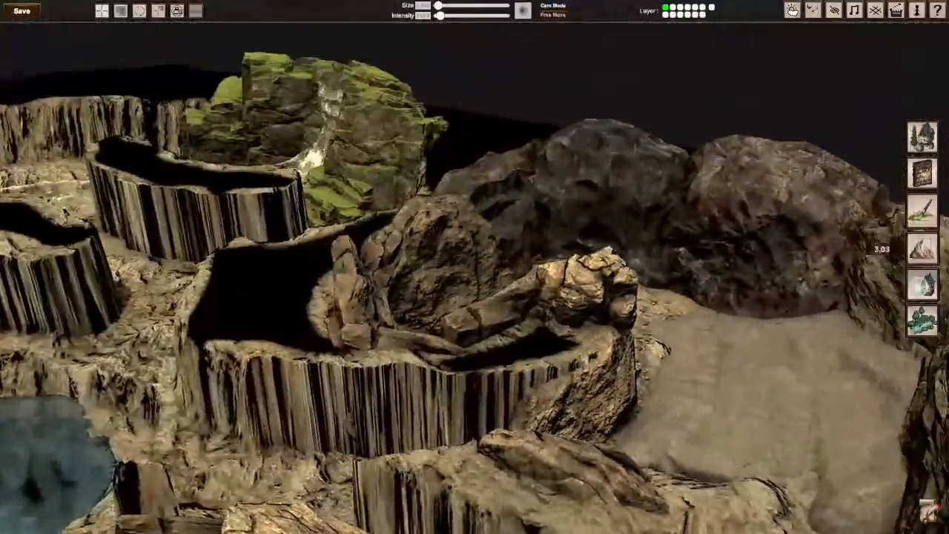
mouse_move(475, 266)
right_down()
mouse_move(504, 245)
mouse_move(482, 297)
mouse_move(476, 271)
right_up()
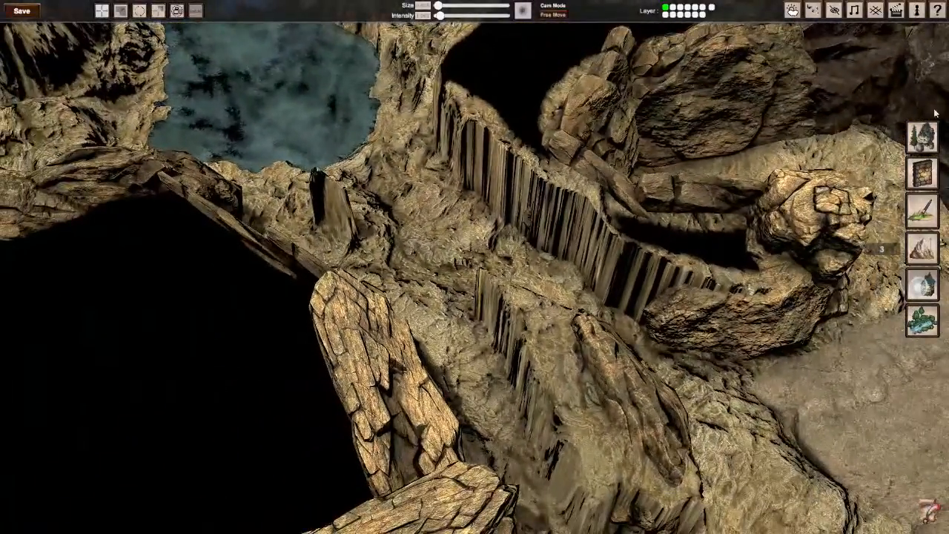
click(922, 136)
click(708, 336)
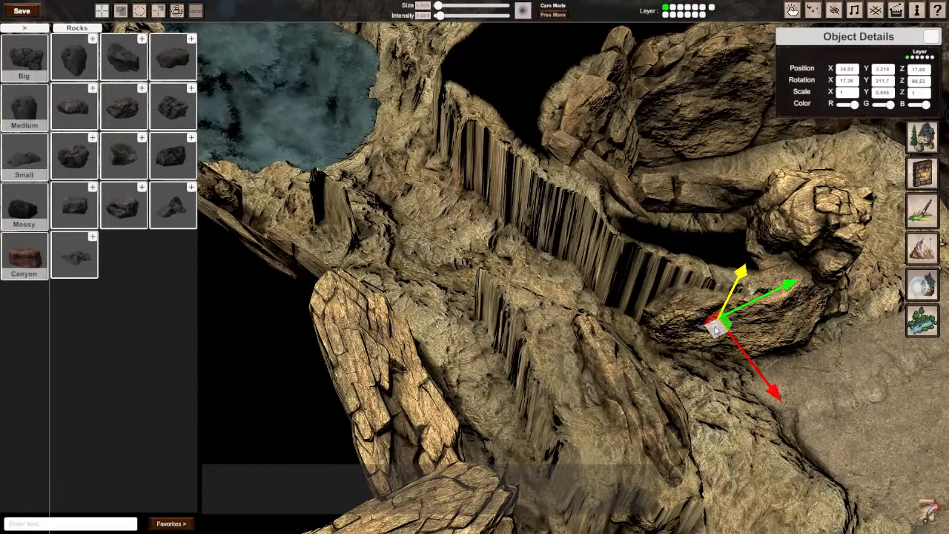
drag(721, 335, 647, 310)
scroll(647, 310, down, 1)
Step: Stretch the boulder copy to about 1.19 on X and settle it near 32.7 on X, 3.18 on Y and 16.1 on Z
key(r)
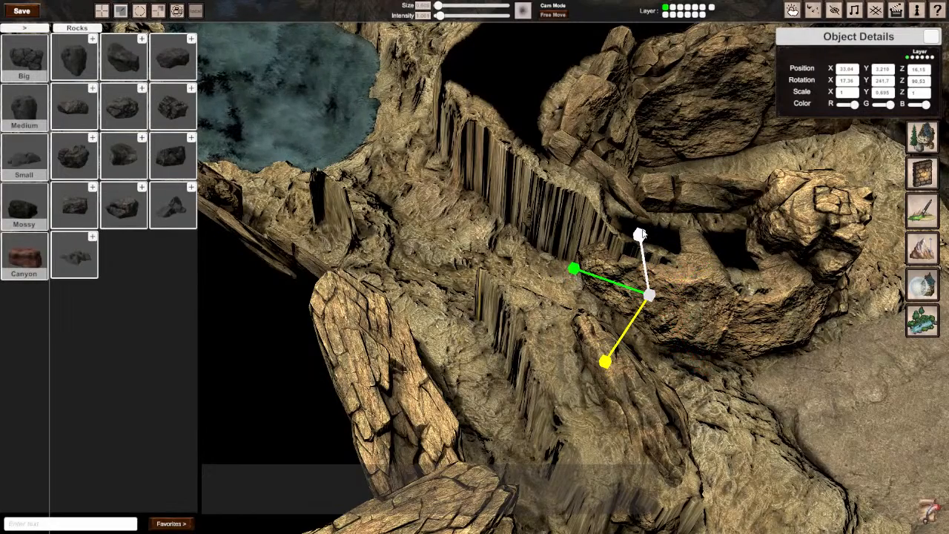
drag(640, 236, 670, 254)
key(w)
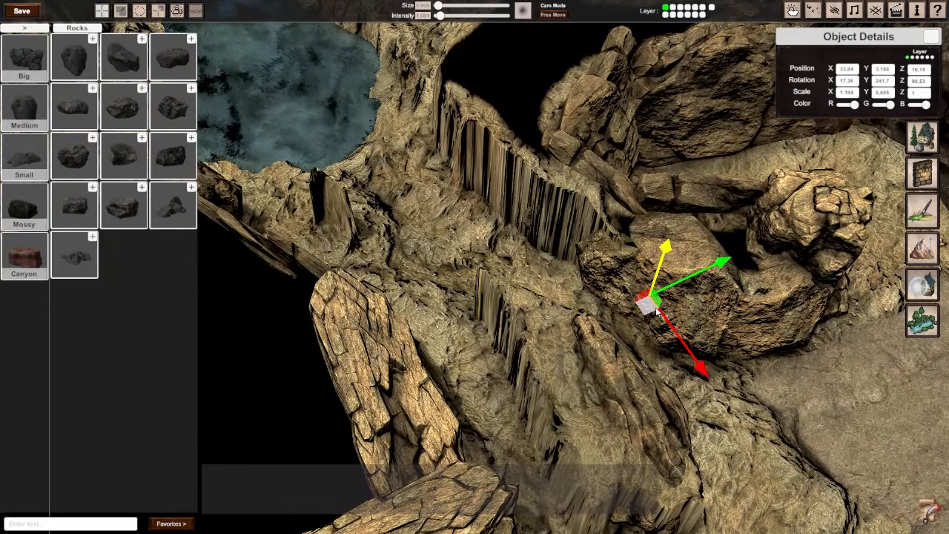
drag(656, 311, 642, 303)
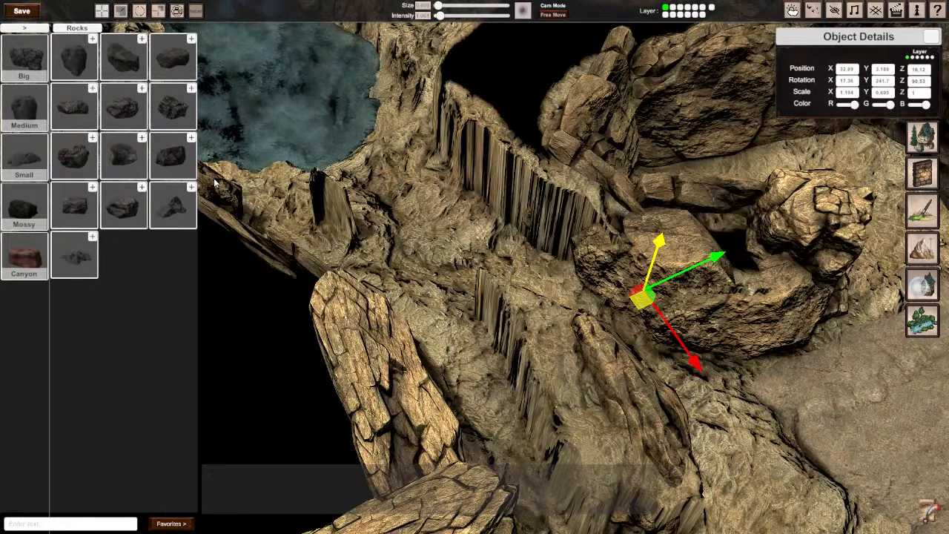
Step: Place a blocky fractured rock on the bare cliff beside the boulders, near 15.14 on Z, and tilt it about 60.6° on X
click(448, 205)
right_drag(448, 205, 533, 219)
mouse_move(474, 267)
right_down()
mouse_move(445, 304)
mouse_move(489, 308)
mouse_move(475, 267)
right_up()
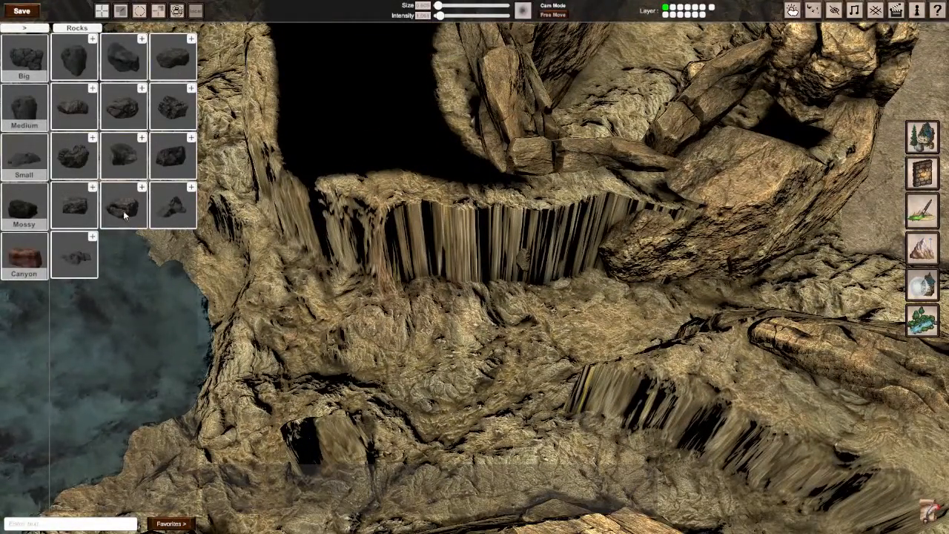
click(172, 109)
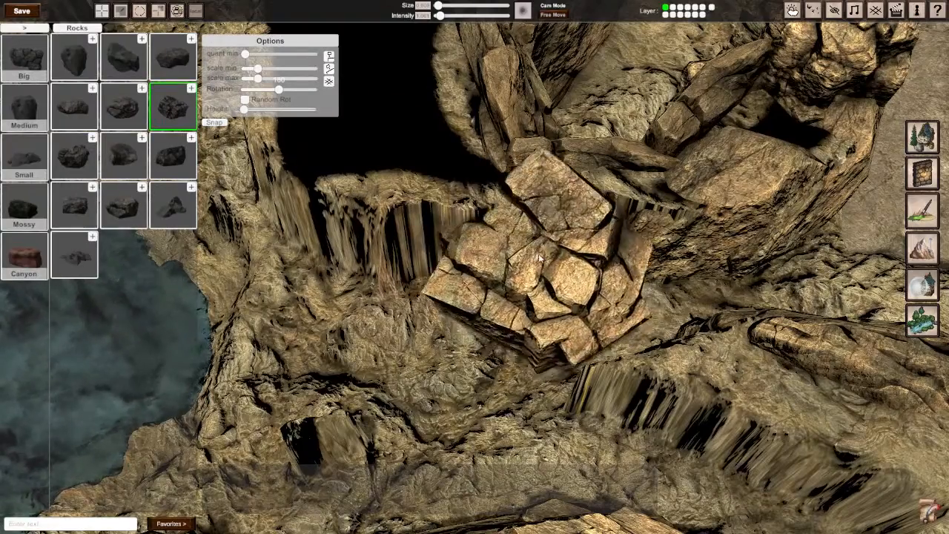
click(539, 180)
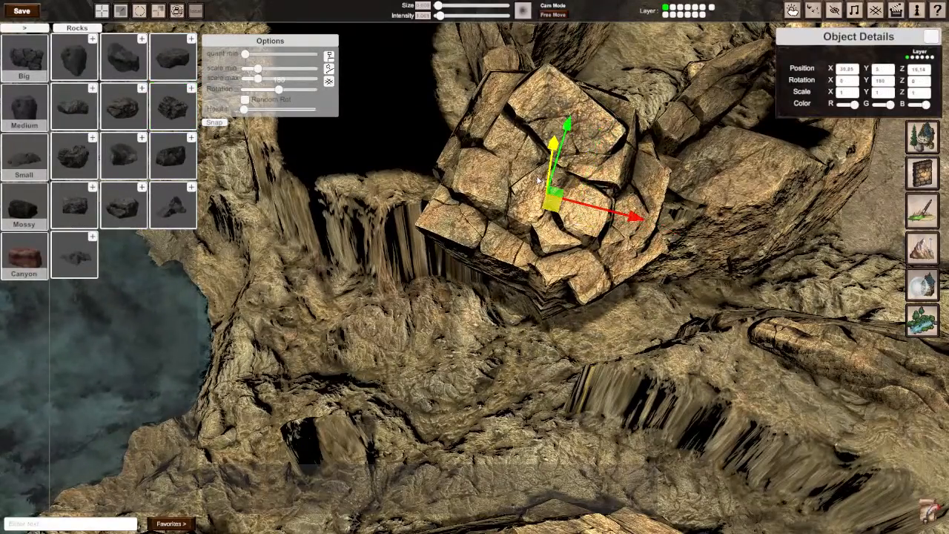
key(e)
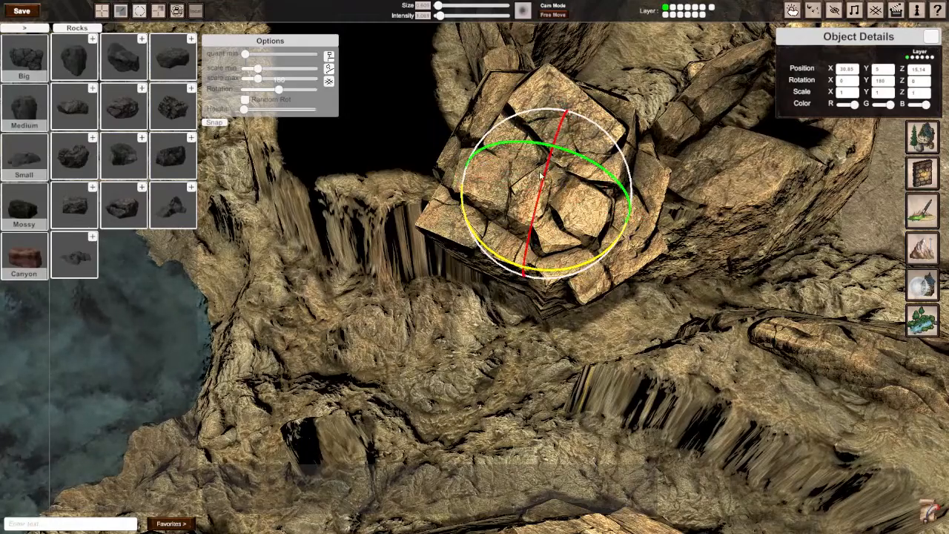
drag(541, 175, 549, 217)
key(w)
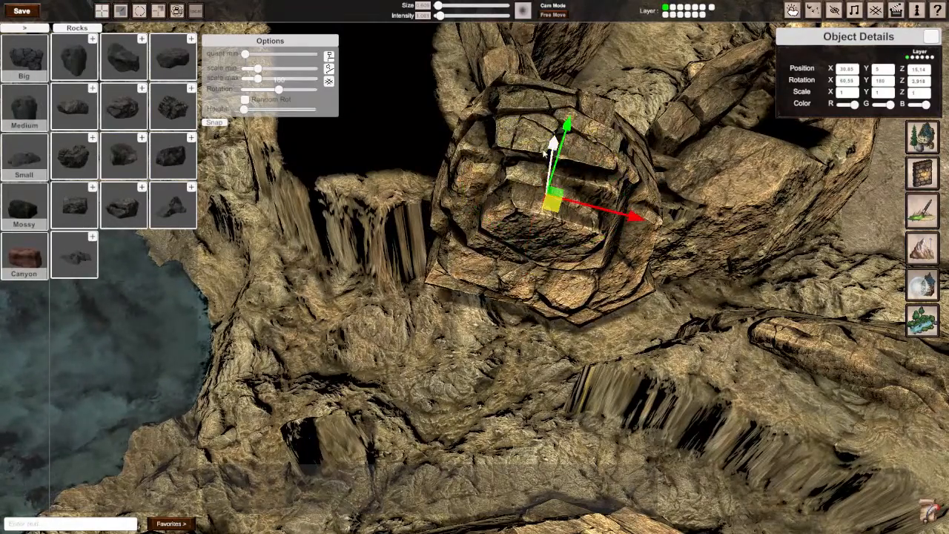
Step: Reduce the blocky rock's Y scale to about 0.593 and sink it to about 3.65 on Y and 15.23 on Z
middle_drag(548, 244, 393, 293)
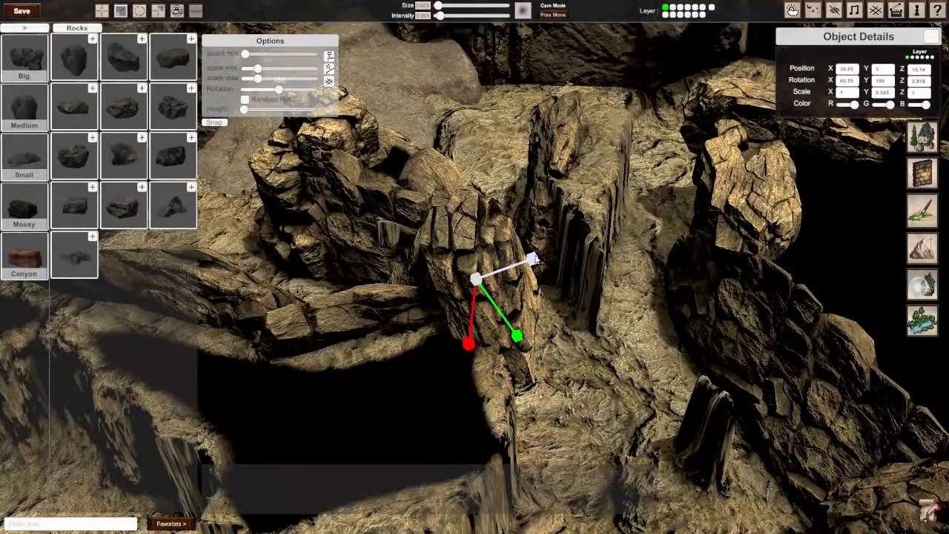
drag(469, 268, 481, 334)
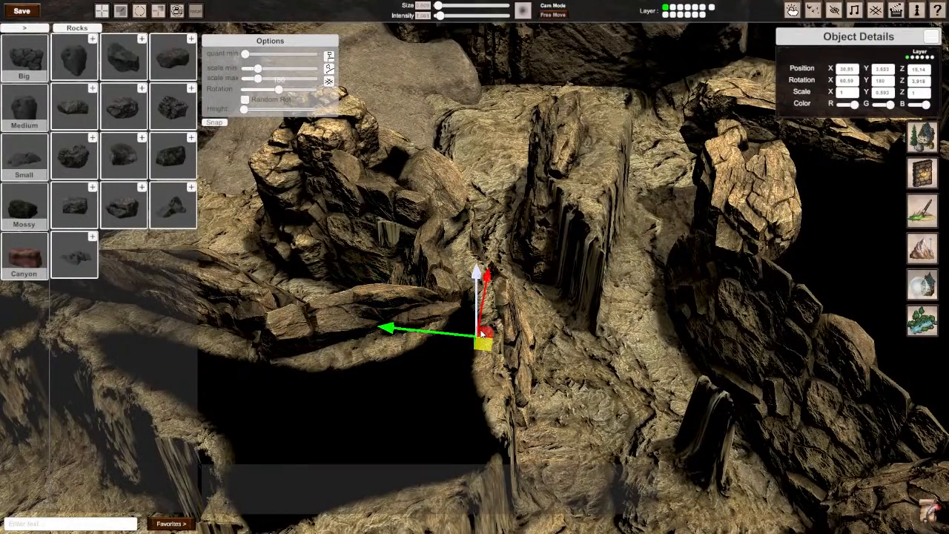
middle_drag(480, 333, 593, 236)
drag(596, 231, 598, 223)
drag(570, 279, 564, 275)
middle_drag(578, 288, 492, 324)
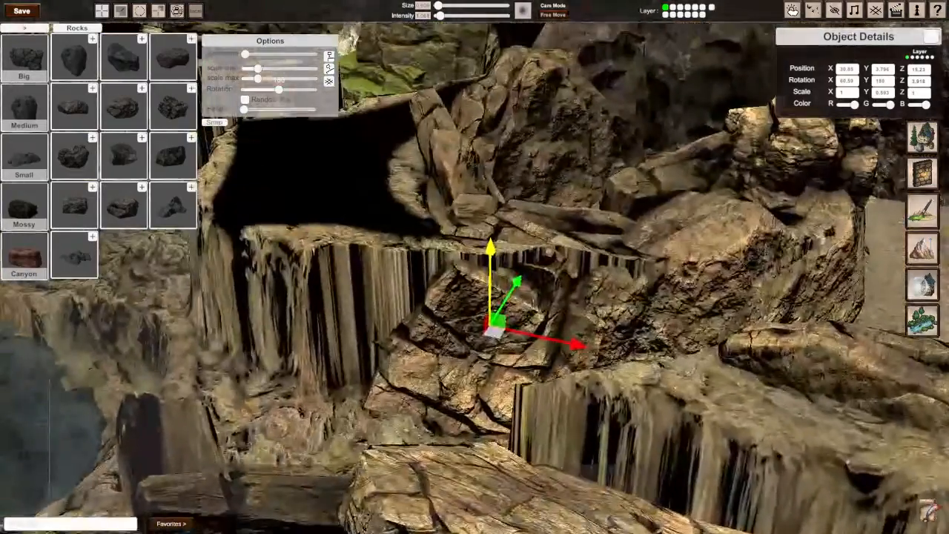
drag(484, 258, 485, 268)
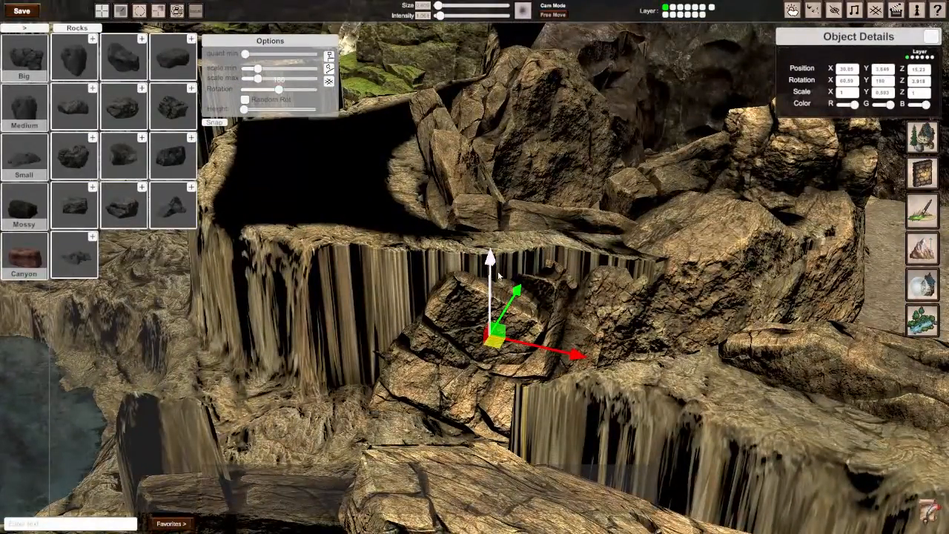
Step: Turn the blocky rock to about 173° on Y, push it to about 15.35 on Z, and lower it to about 3.47 on Y
middle_drag(485, 268, 630, 275)
scroll(475, 271, down, 3)
middle_drag(408, 267, 474, 271)
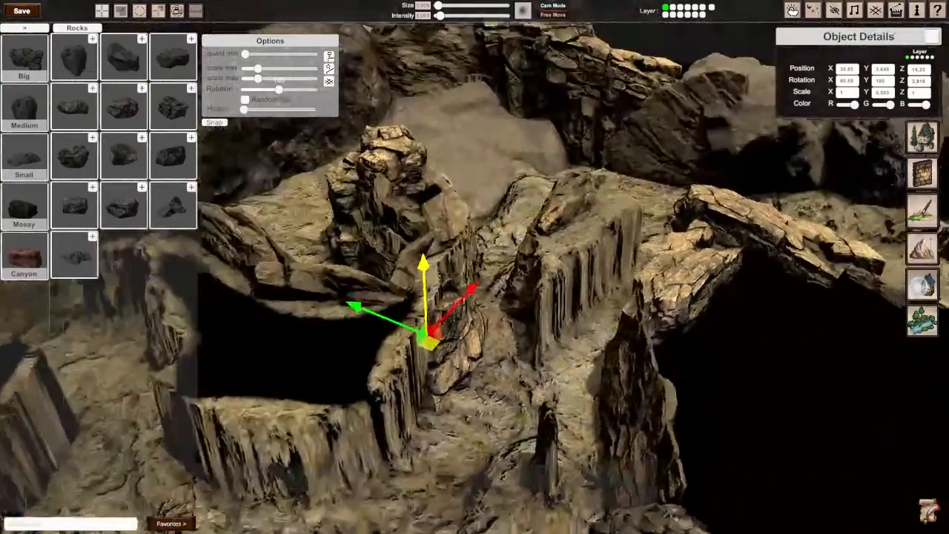
scroll(474, 271, up, 3)
key(r)
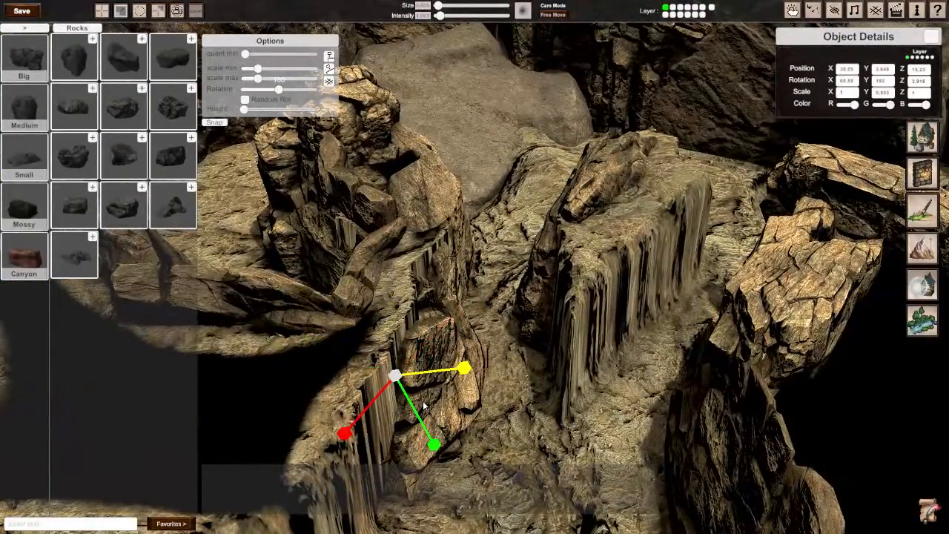
key(w)
key(e)
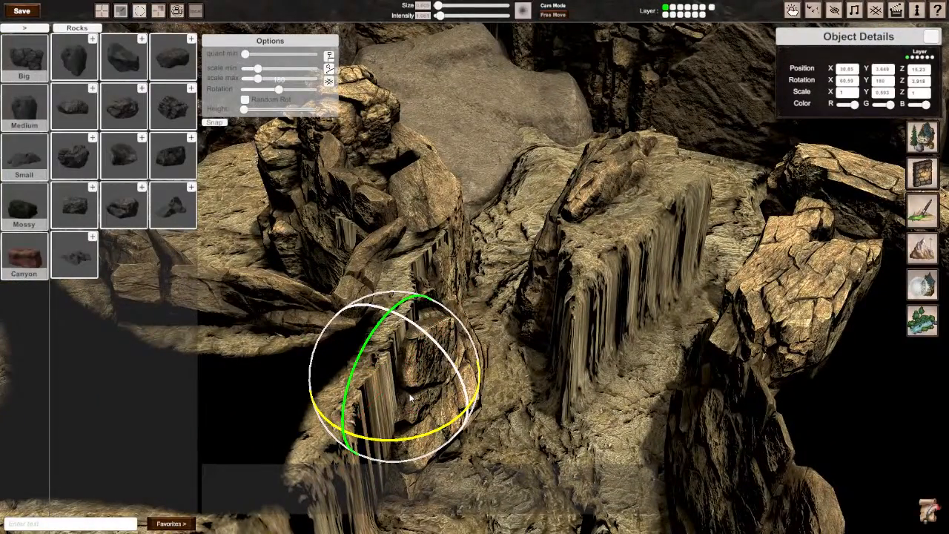
drag(427, 441, 443, 434)
key(w)
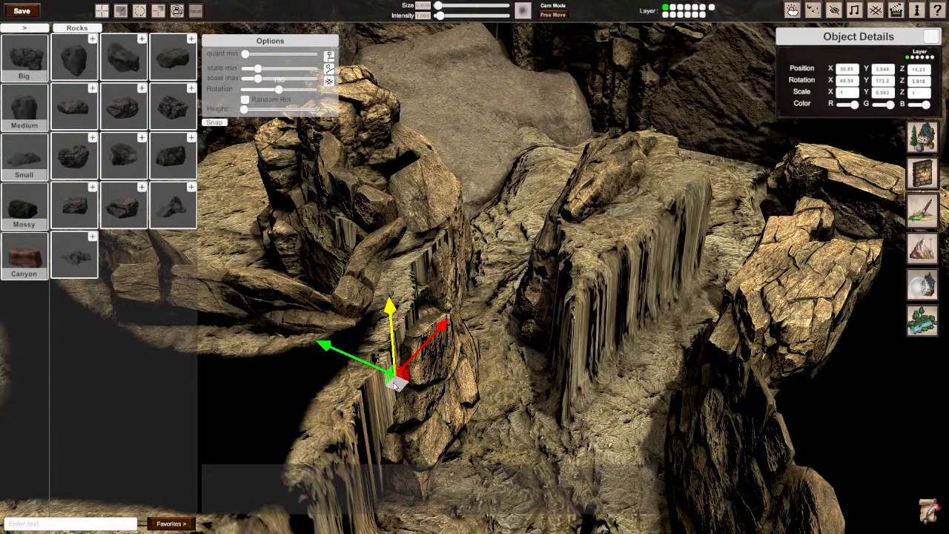
drag(363, 364, 356, 361)
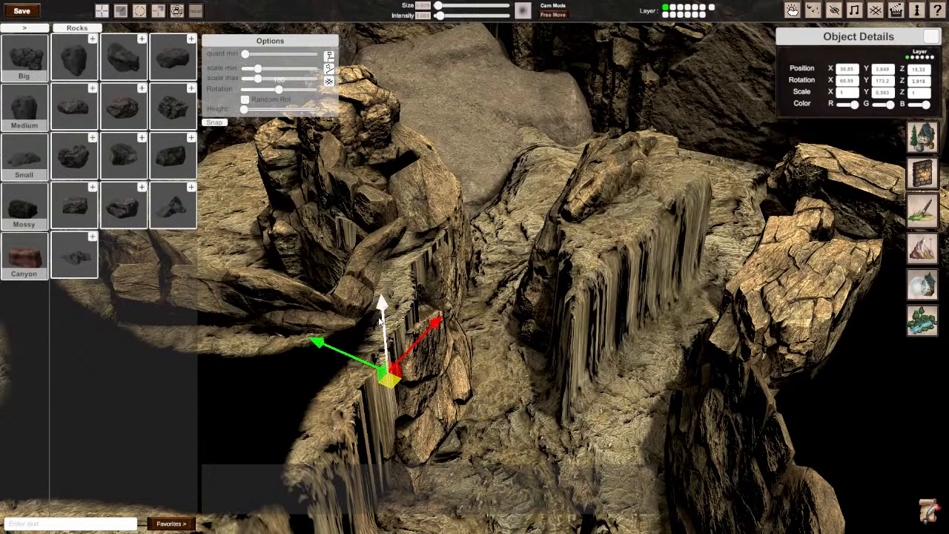
drag(385, 328, 387, 338)
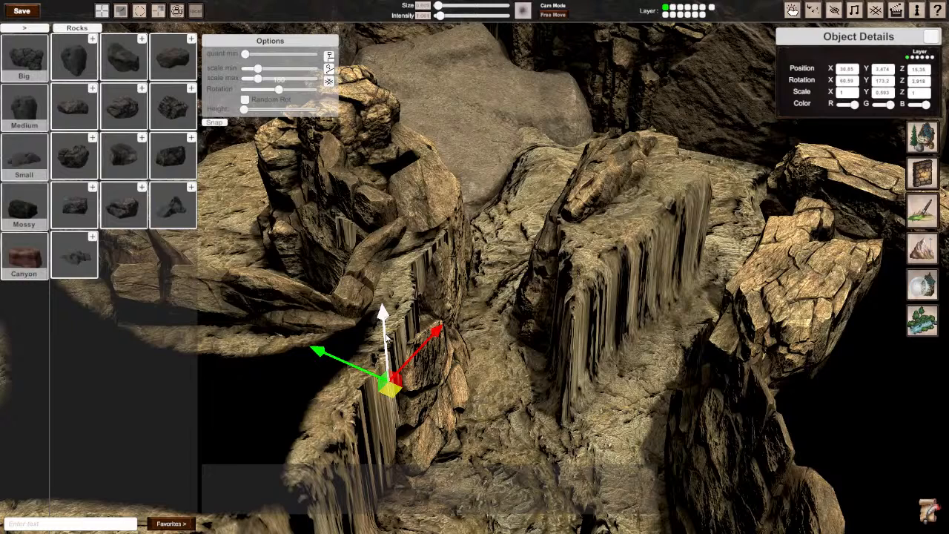
Step: Raise the blocky rock to about 3.96 on Y so it reaches the cliff's upper edge
click(496, 356)
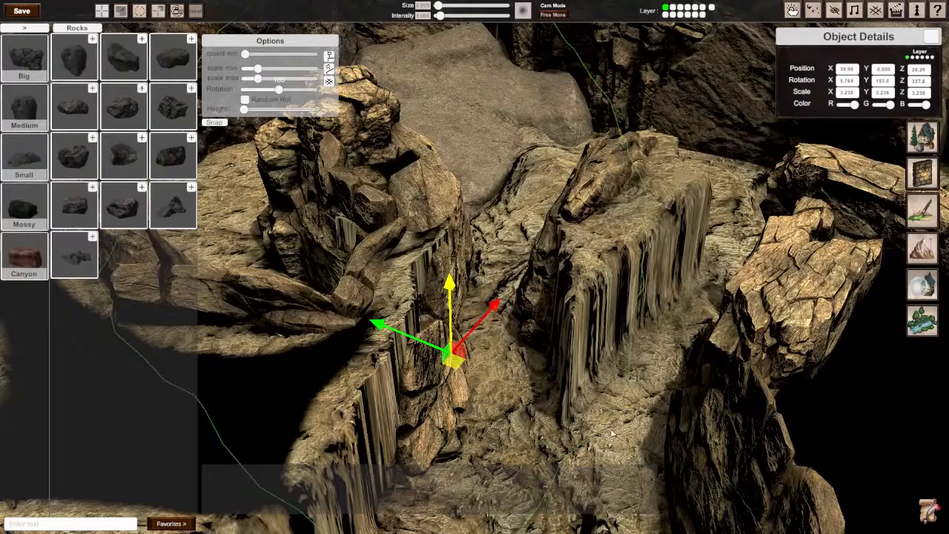
click(620, 466)
right_drag(475, 267, 555, 393)
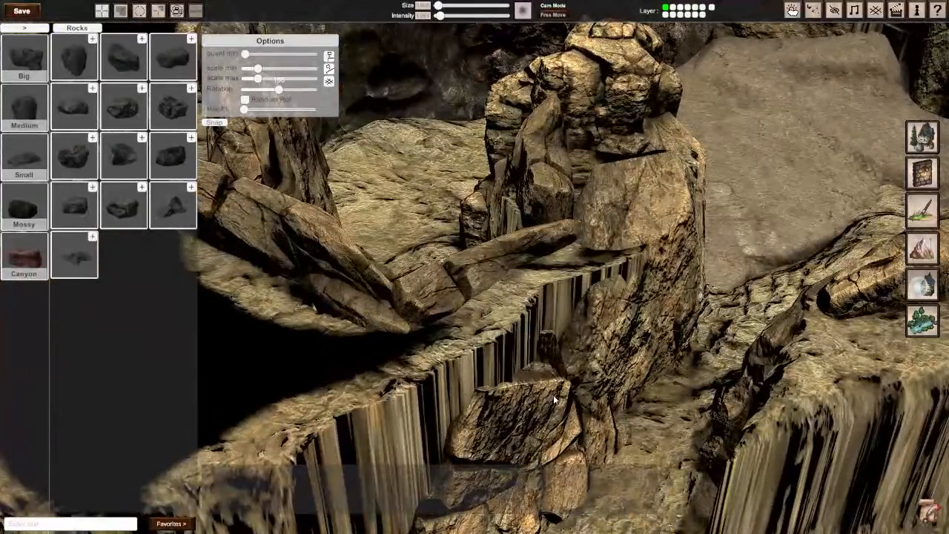
click(554, 393)
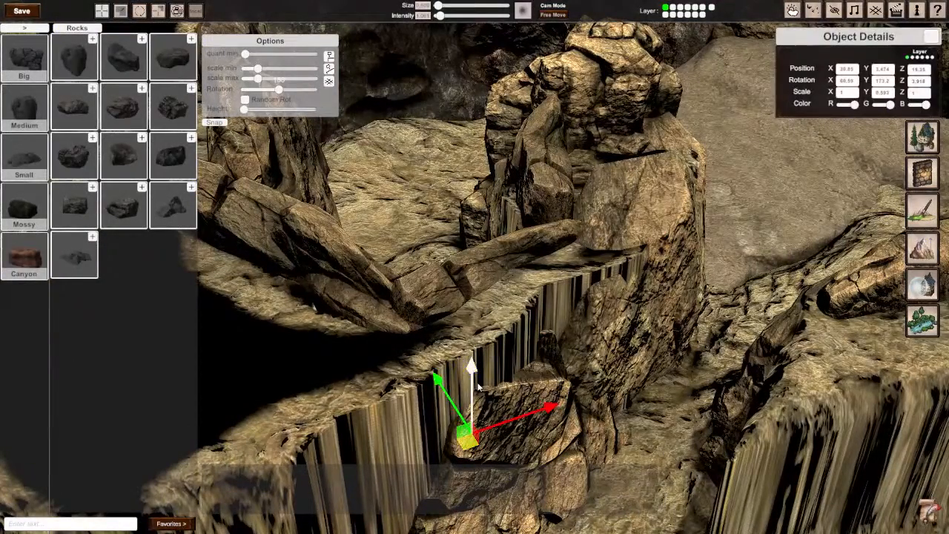
drag(479, 387, 452, 337)
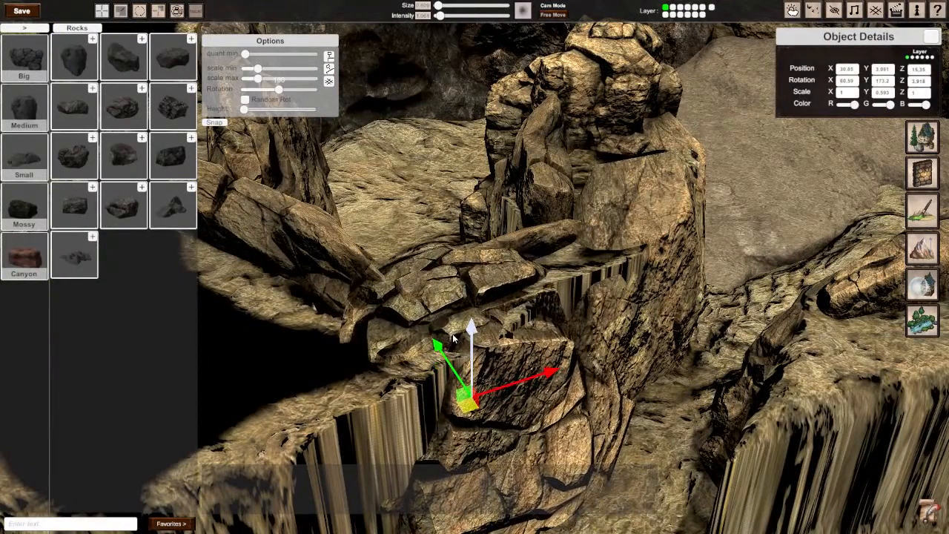
Step: Place a Medium boulder above the blocky rock, near 31.5 on X and 15.3 on Z, and tilt it about 66° on X
right_drag(454, 339, 475, 271)
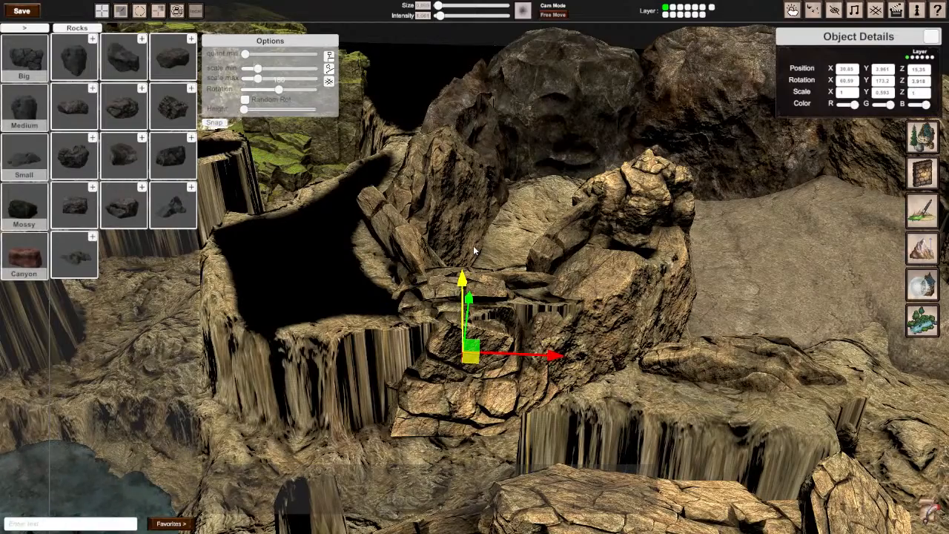
right_drag(476, 252, 475, 263)
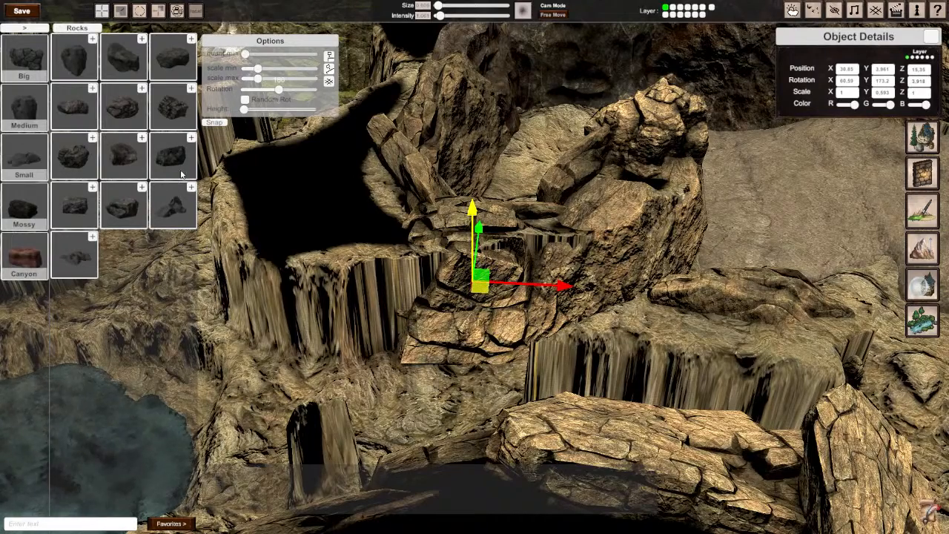
click(159, 68)
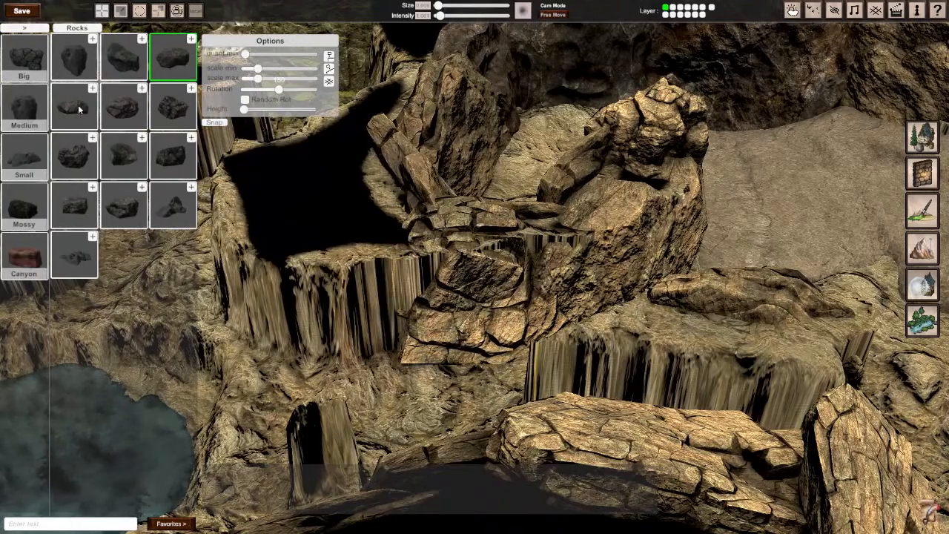
click(24, 106)
click(509, 245)
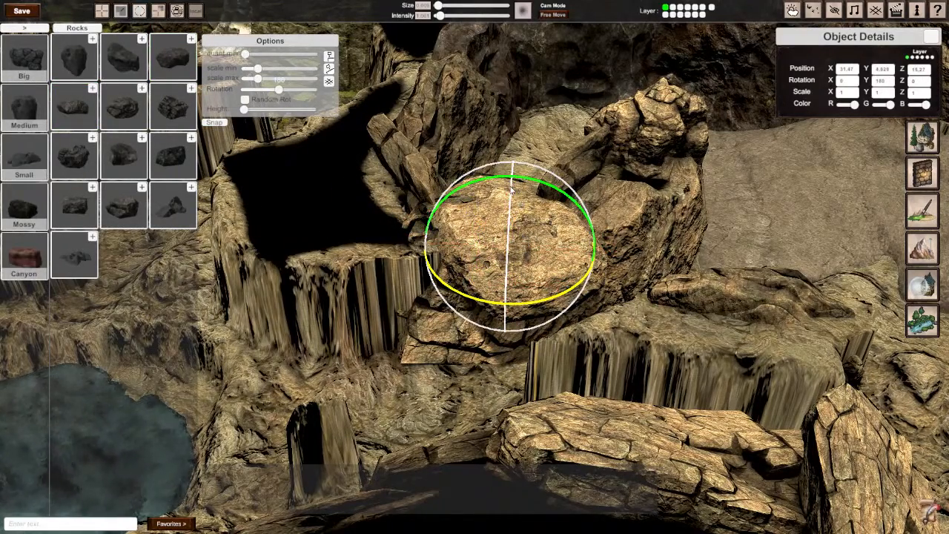
drag(511, 190, 524, 474)
key(w)
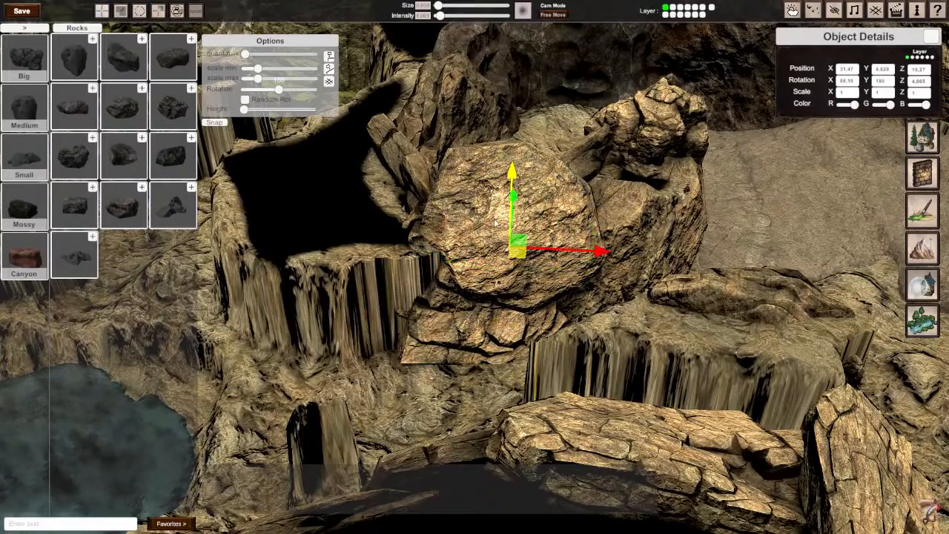
Step: Sink the new boulder to about 3.92 on Y near 31.7 on X and 15.36 on Z, rotated to about 76°, 165° and 357.5°
right_drag(514, 204, 552, 215)
drag(430, 302, 431, 348)
drag(433, 400, 440, 397)
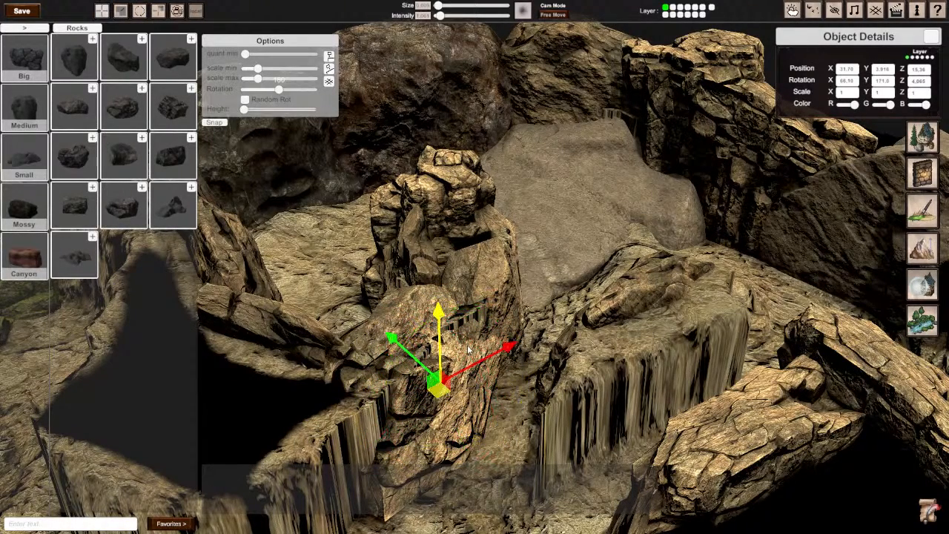
drag(418, 362, 488, 372)
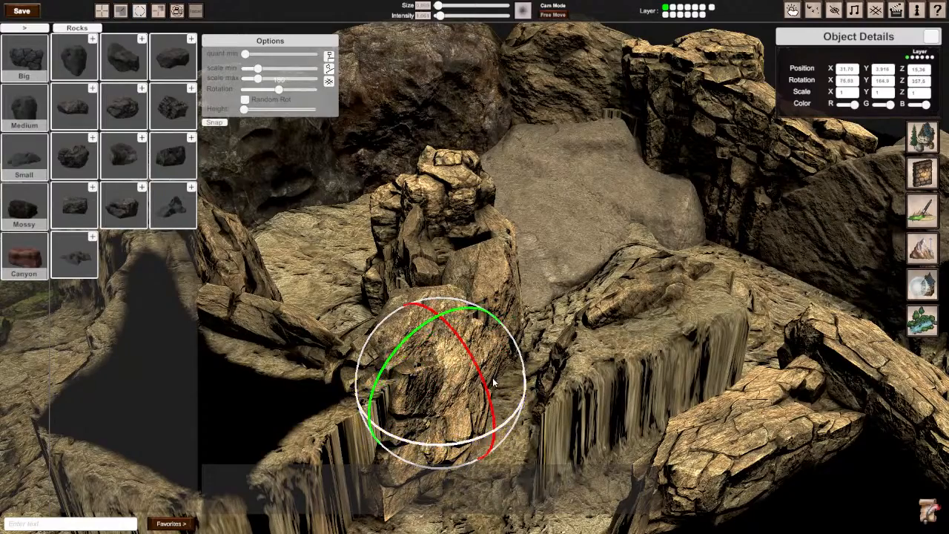
right_drag(495, 382, 506, 268)
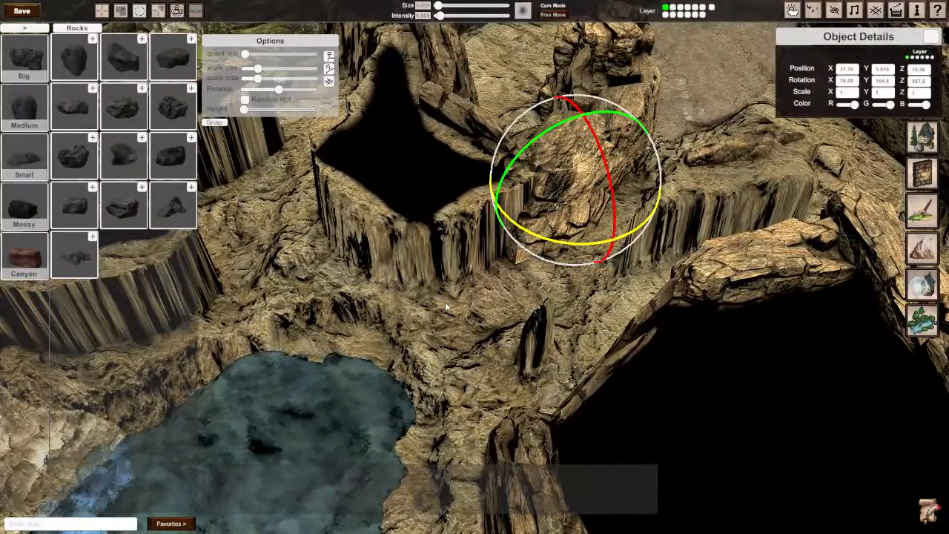
Step: Copy the blocky rock along the cliff face toward the pool, to about 29.3 on X and 14.5 on Z
click(480, 304)
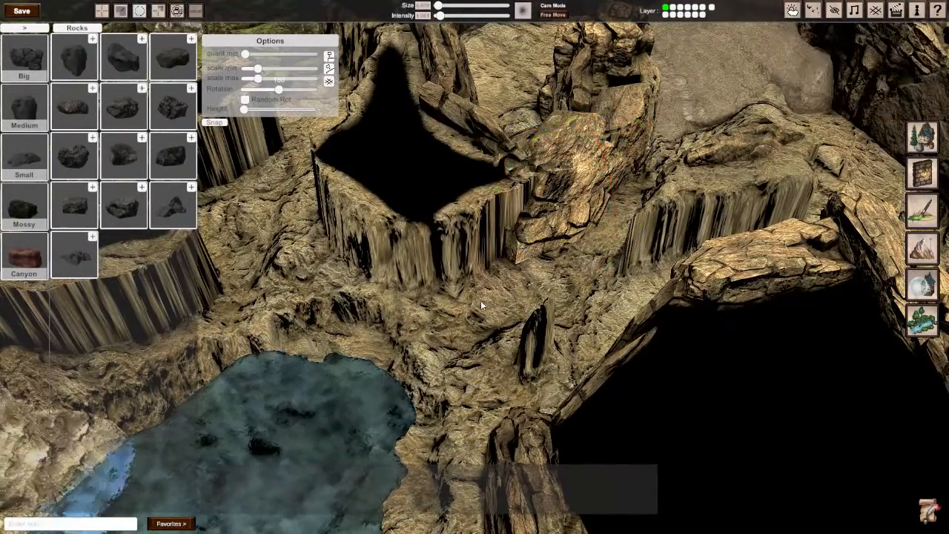
click(530, 251)
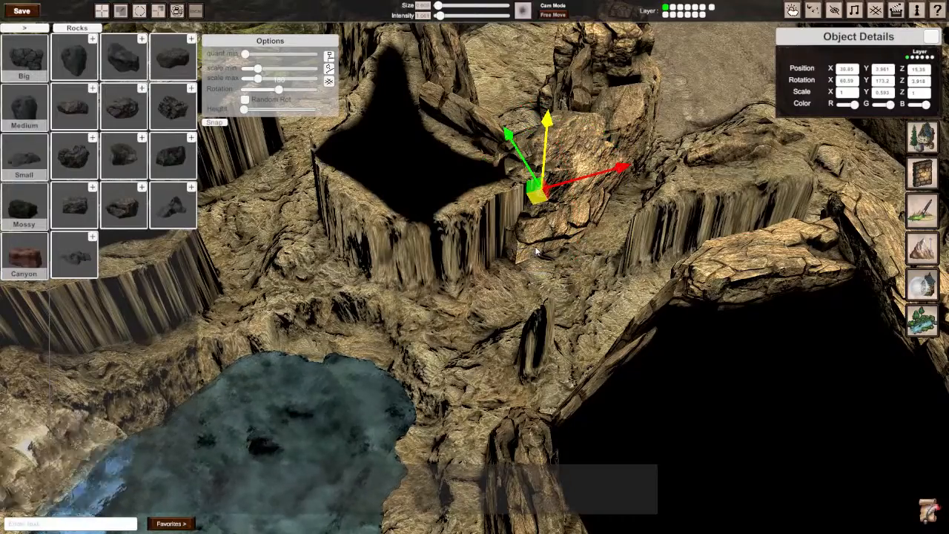
drag(542, 194, 484, 233)
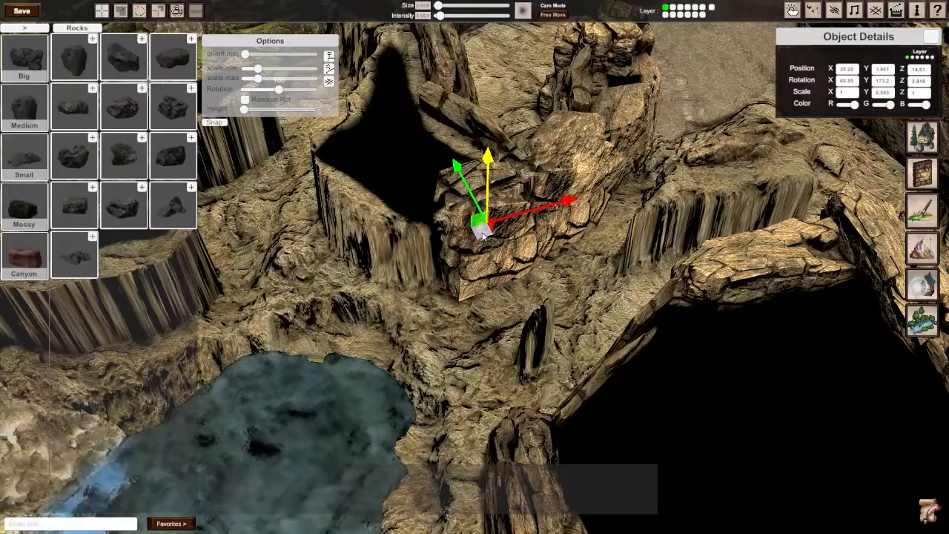
Step: Copy the thin layered slab from across the path to the cliff corner near 28.07 on X and 14.37 on Z, turned about 103° on Y
right_drag(683, 180, 778, 185)
right_drag(474, 262, 539, 262)
click(565, 251)
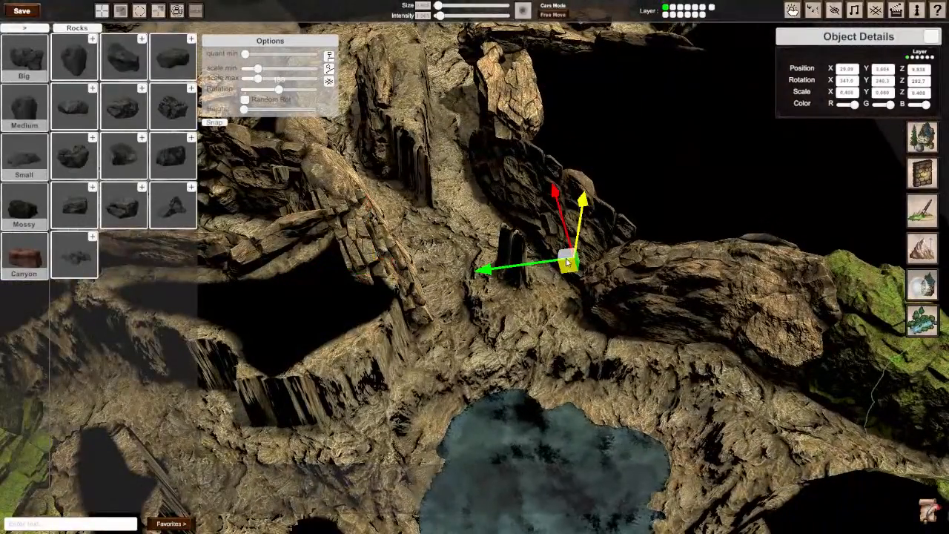
drag(567, 263, 374, 332)
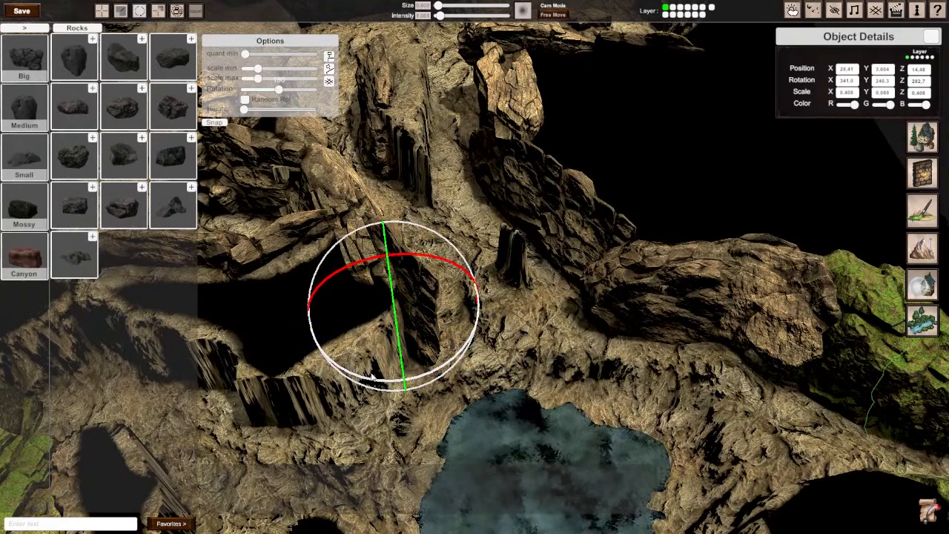
drag(372, 377, 727, 233)
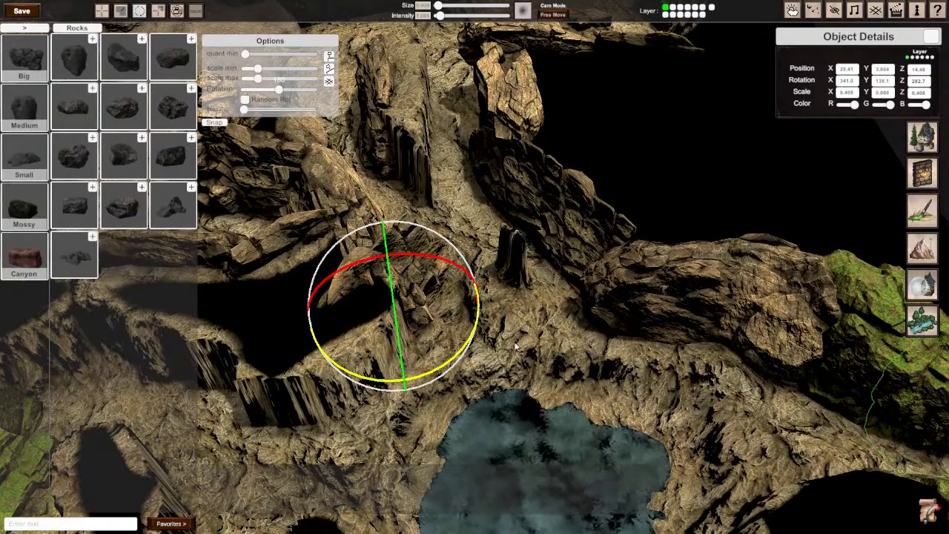
drag(369, 379, 527, 317)
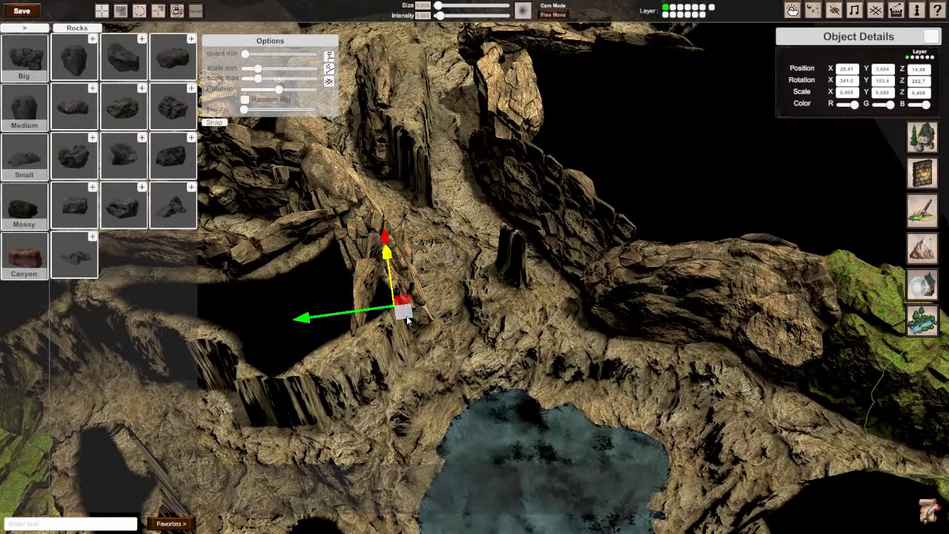
drag(406, 315, 413, 331)
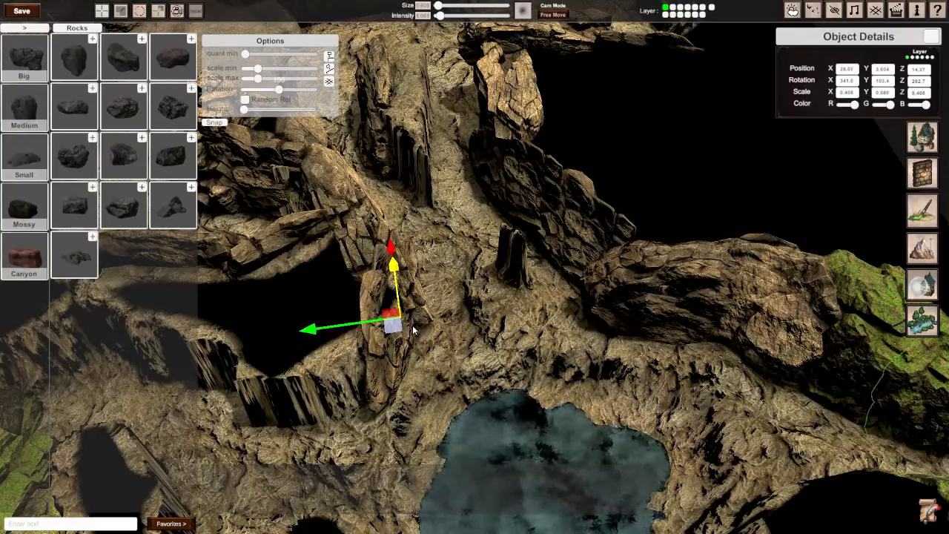
Step: Copy the large brown boulder beyond the pool onto the bare cliff wall, near 27.38 on X and 18.34 on Z
right_drag(413, 327, 589, 269)
click(578, 304)
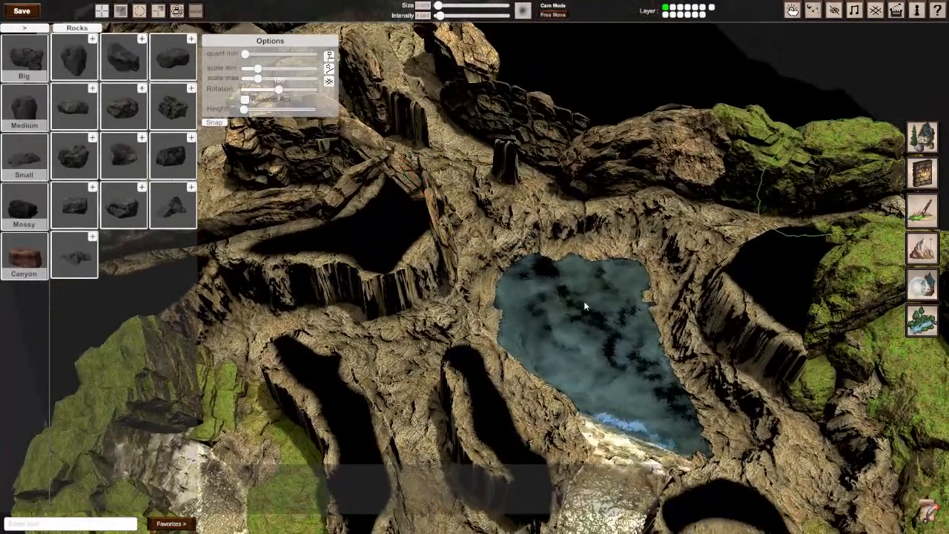
click(689, 187)
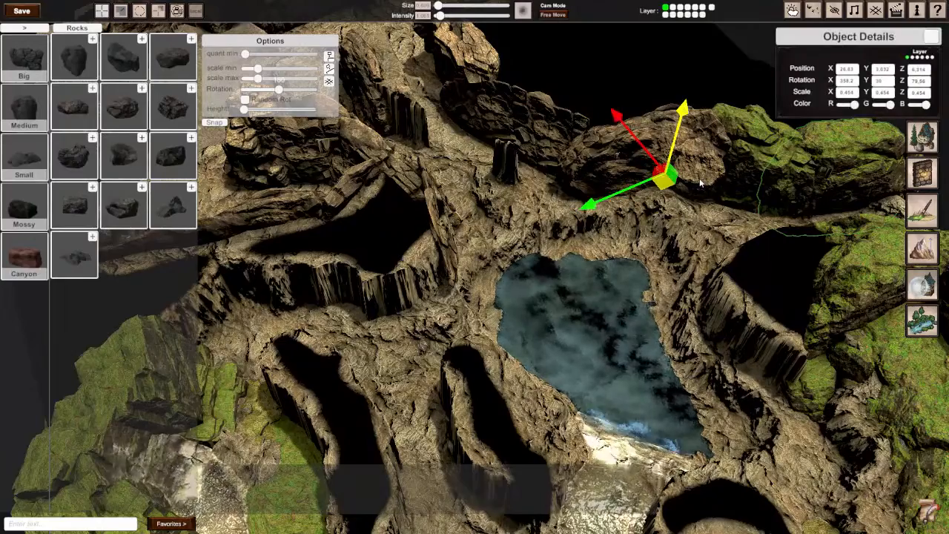
drag(700, 178, 355, 306)
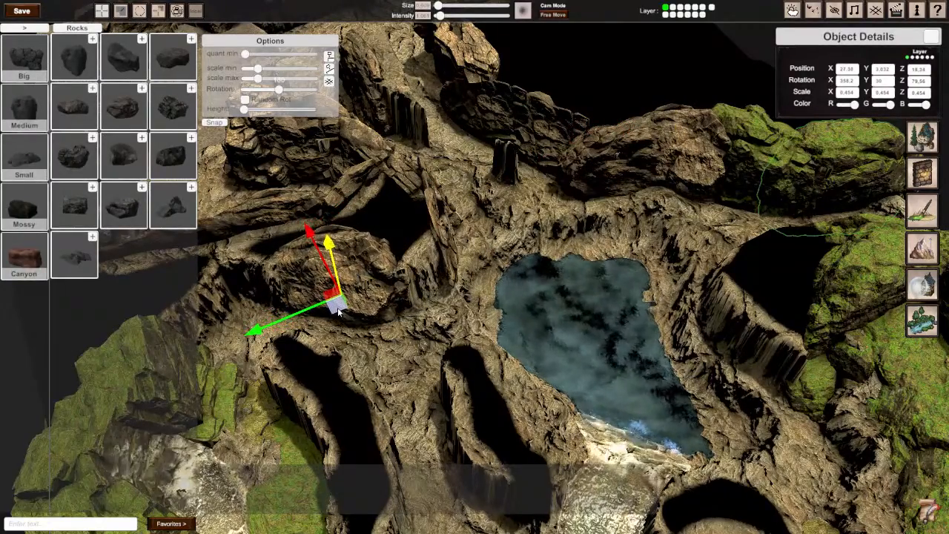
Step: Rotate the copied boulder to about 355°, 30° and 85° and lower it to about 2.63 on Y
right_drag(402, 281, 396, 256)
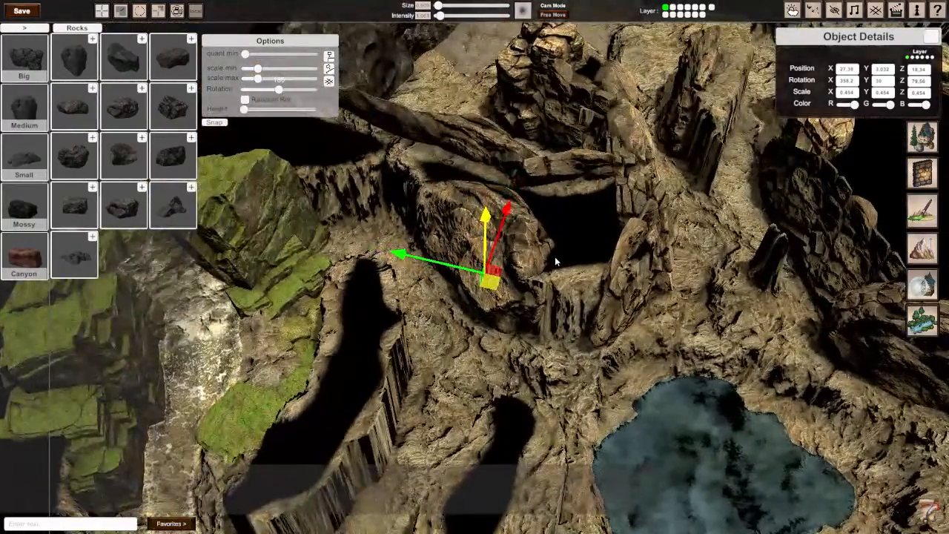
key(e)
drag(470, 267, 447, 278)
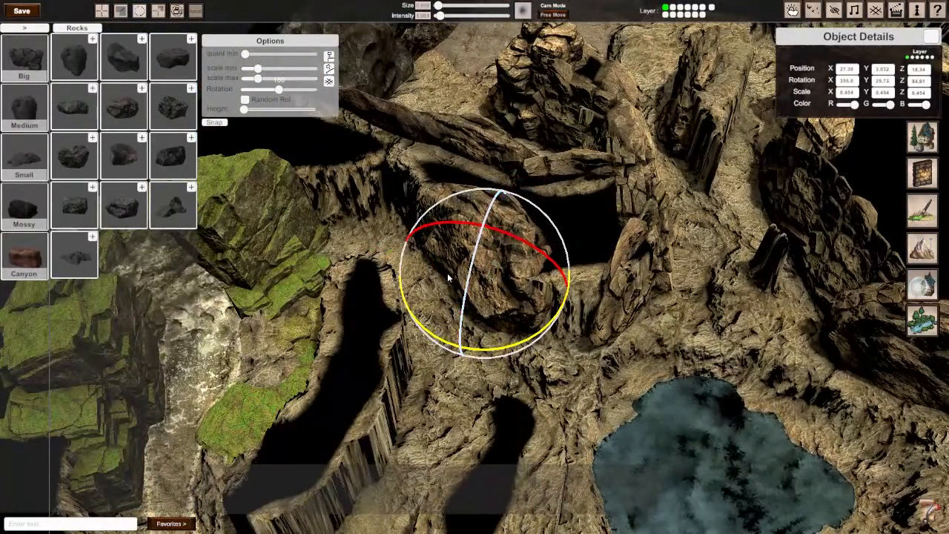
key(w)
drag(484, 221, 482, 233)
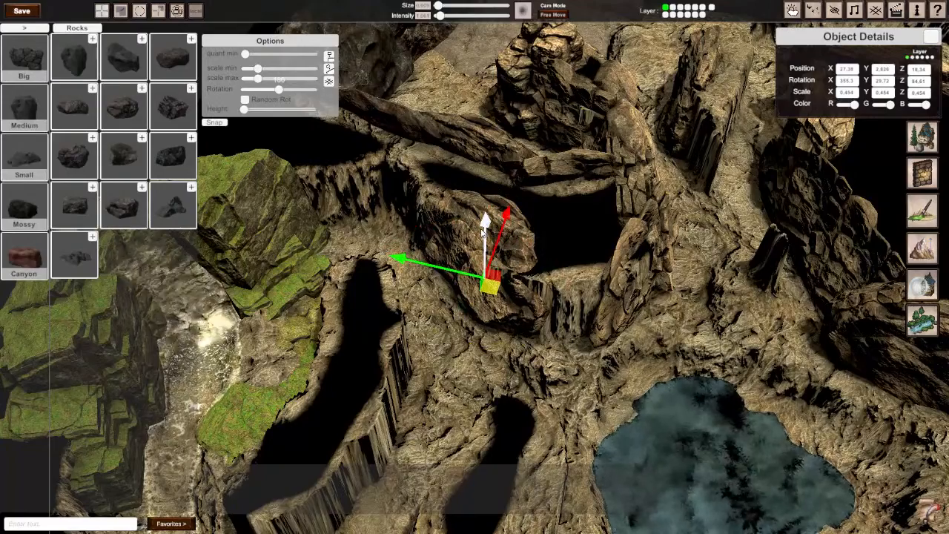
Step: Copy the boulder along the cliff to about 27.49 on X and 17.27 on Z, and rotate it to about 339°, 173° and 119°
right_drag(482, 233, 465, 266)
scroll(465, 266, up, 3)
drag(459, 272, 499, 293)
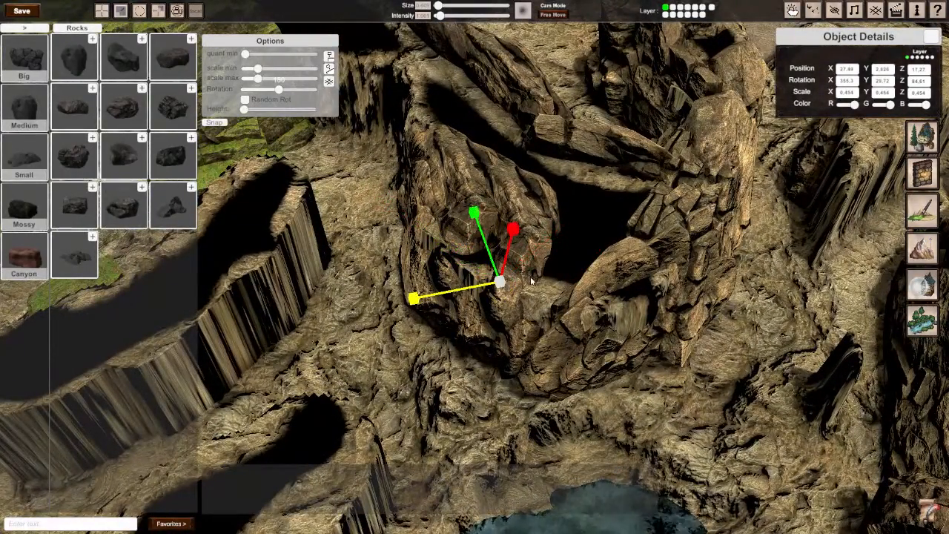
key(e)
drag(521, 353, 184, 141)
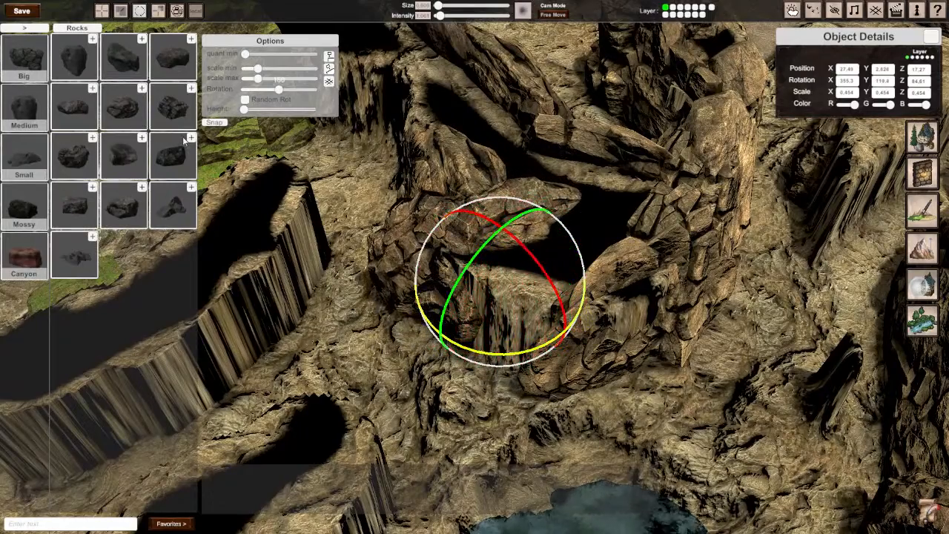
drag(519, 249, 509, 232)
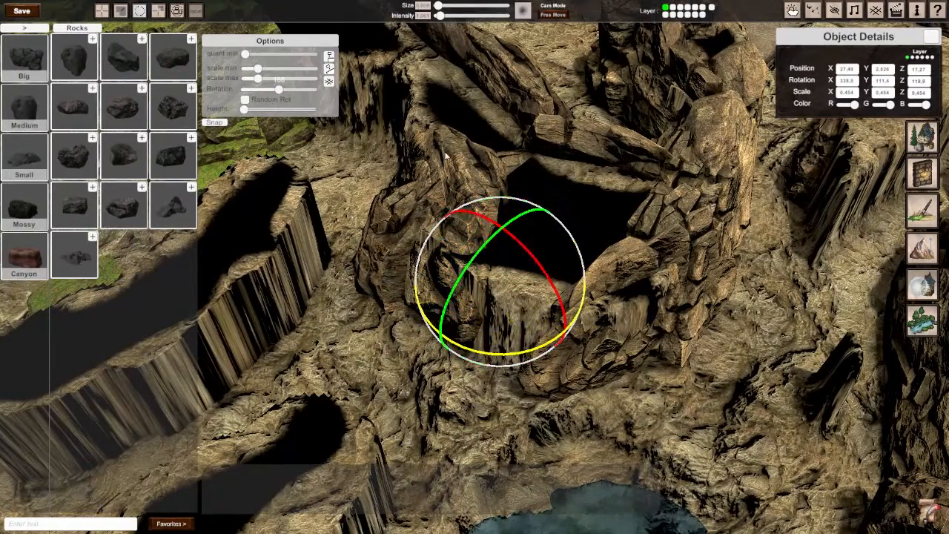
drag(529, 349, 263, 280)
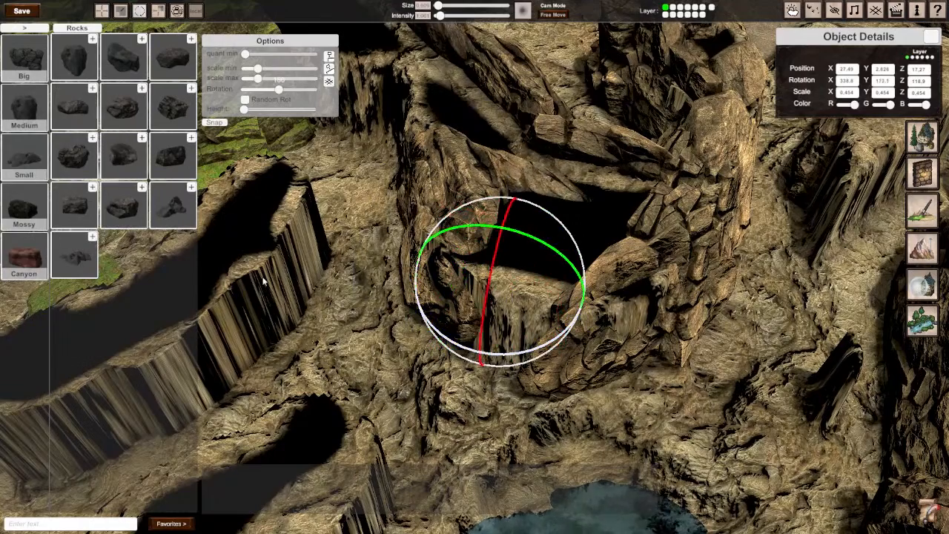
Step: Scale the new boulder to about 0.375, 0.454 and 0.324 and tilt it about 108° on Z, near 25.66 on X and 16.29 on Z
drag(509, 296, 503, 335)
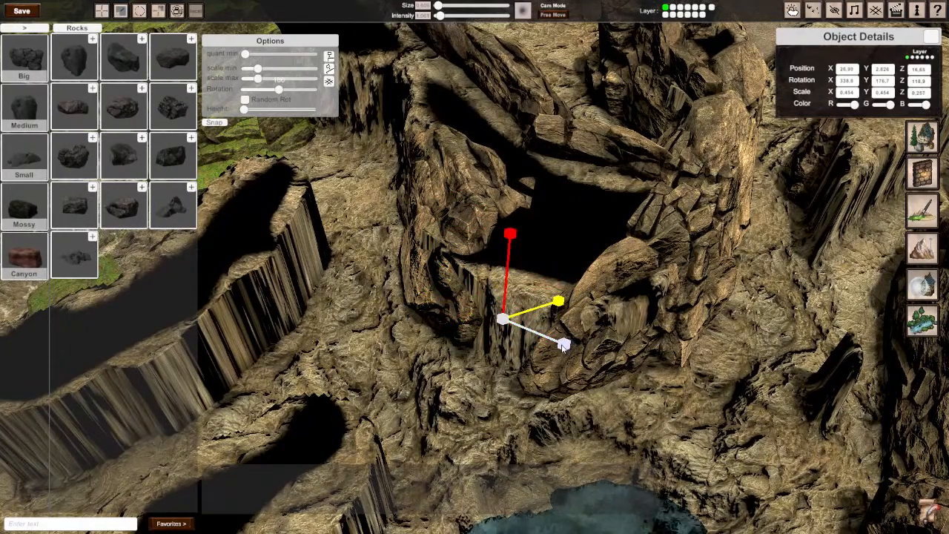
drag(563, 347, 565, 349)
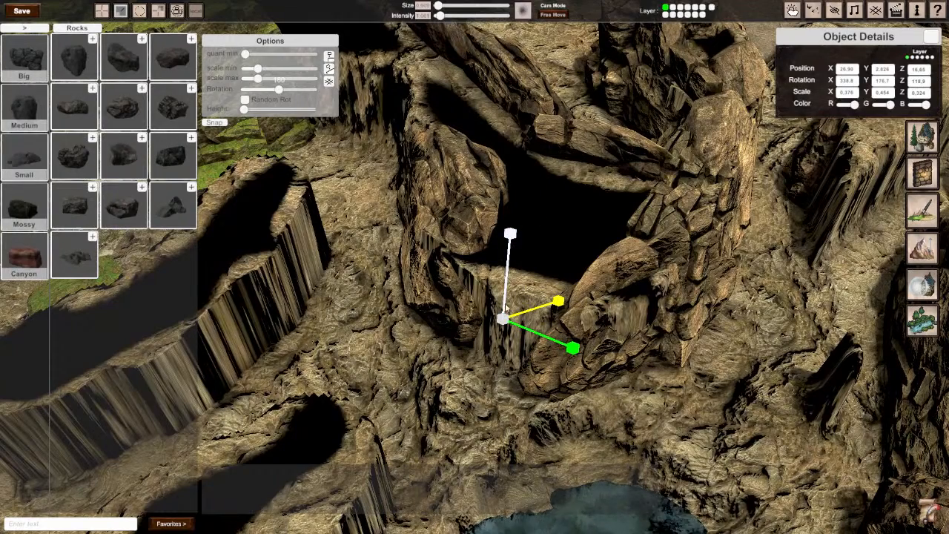
drag(506, 328, 457, 343)
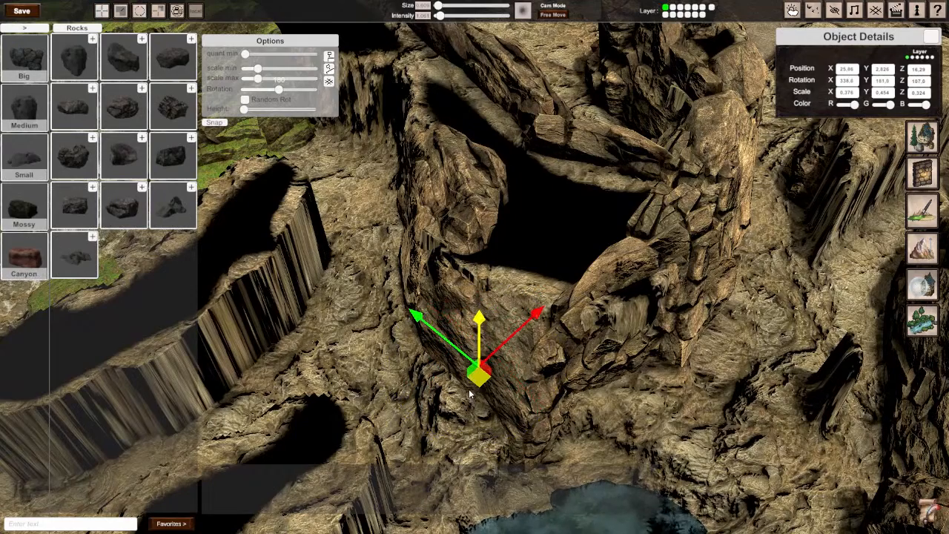
Step: Raise the boulder to about 3.49 on Y near 26.31 on X and 16.65 on Z, and turn it to about 168° on Y
drag(479, 380, 480, 360)
drag(479, 294, 476, 270)
drag(484, 338, 502, 334)
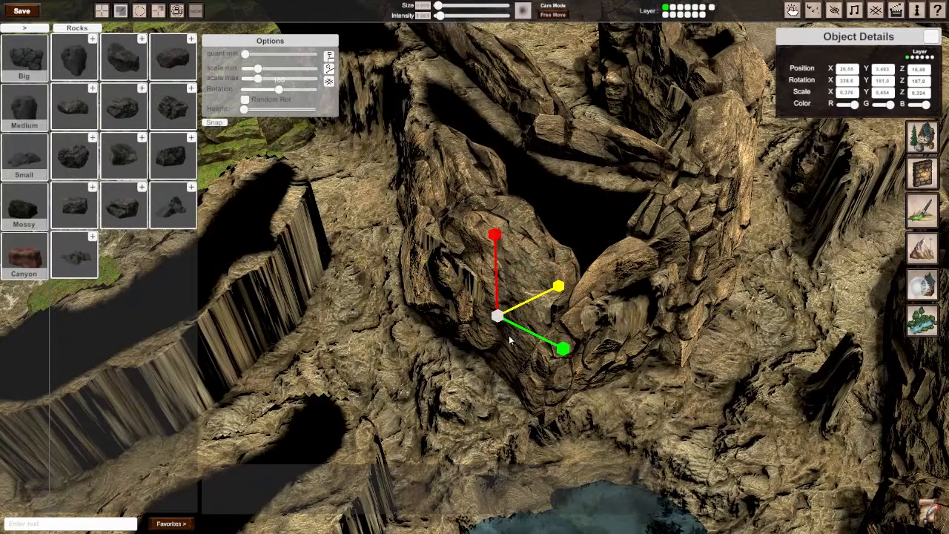
drag(492, 375, 538, 397)
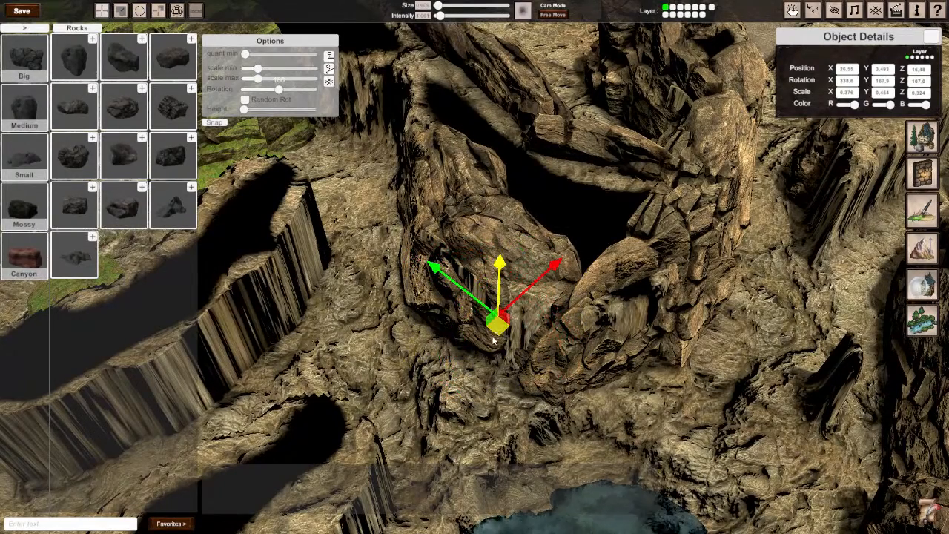
drag(493, 339, 476, 339)
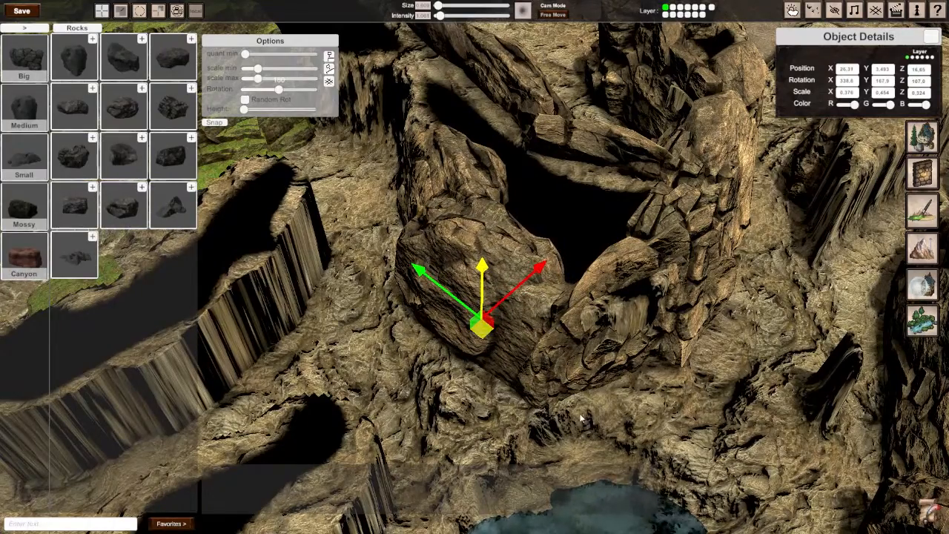
Step: Rotate the layered slab on the pool-side cliff corner to about 343°, 105° and 274°
right_drag(581, 419, 581, 419)
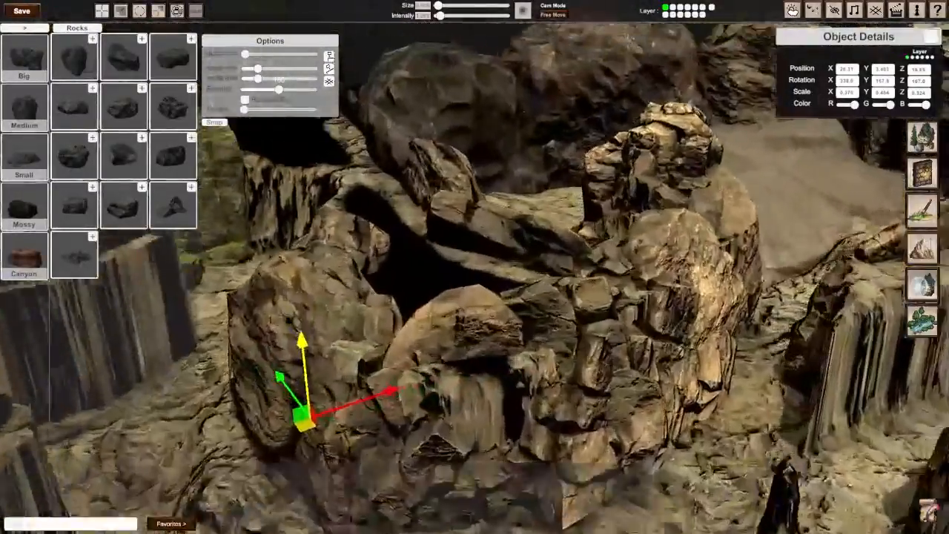
right_drag(451, 228, 451, 227)
click(451, 228)
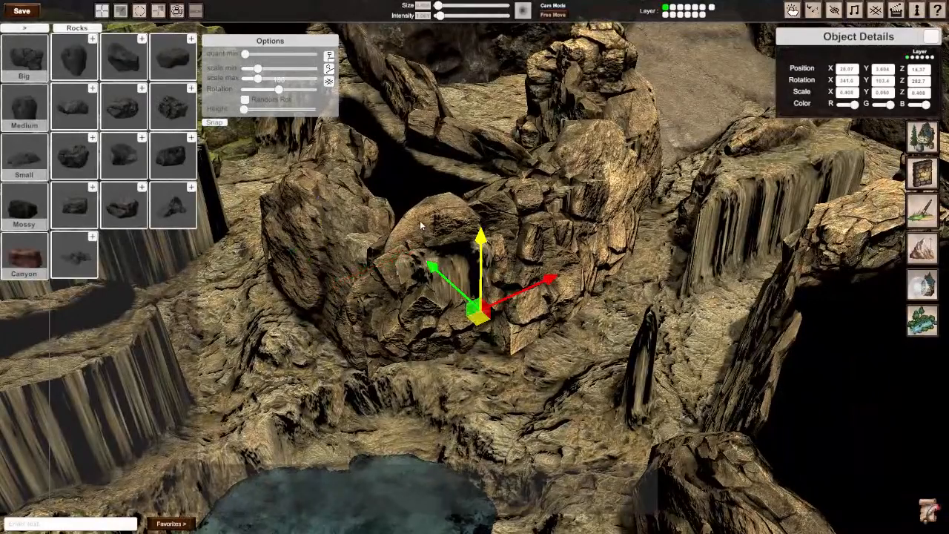
key(e)
drag(507, 274, 522, 319)
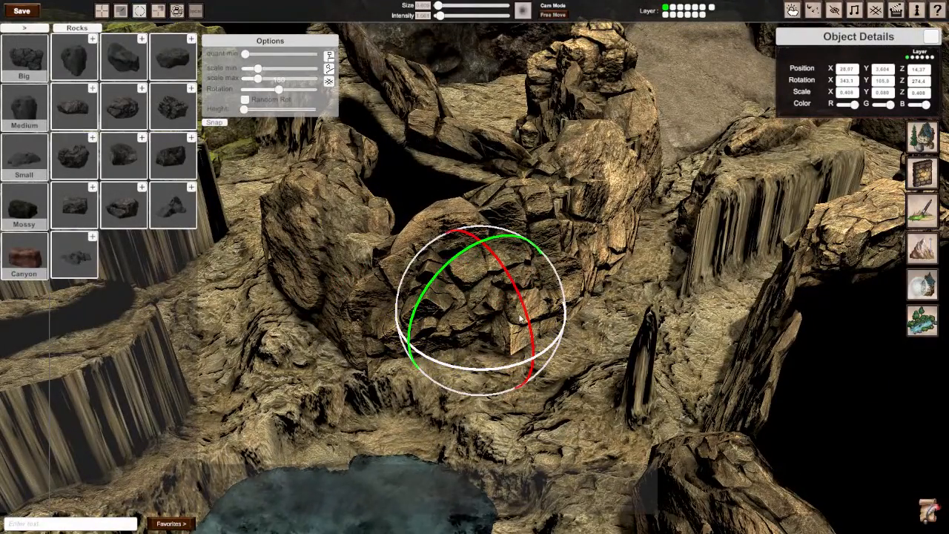
Step: Copy the flattened boulder beyond the pool to the cliff beside the mossy rocks, near 29.21 on X and 22.05 on Z
right_drag(616, 324, 600, 345)
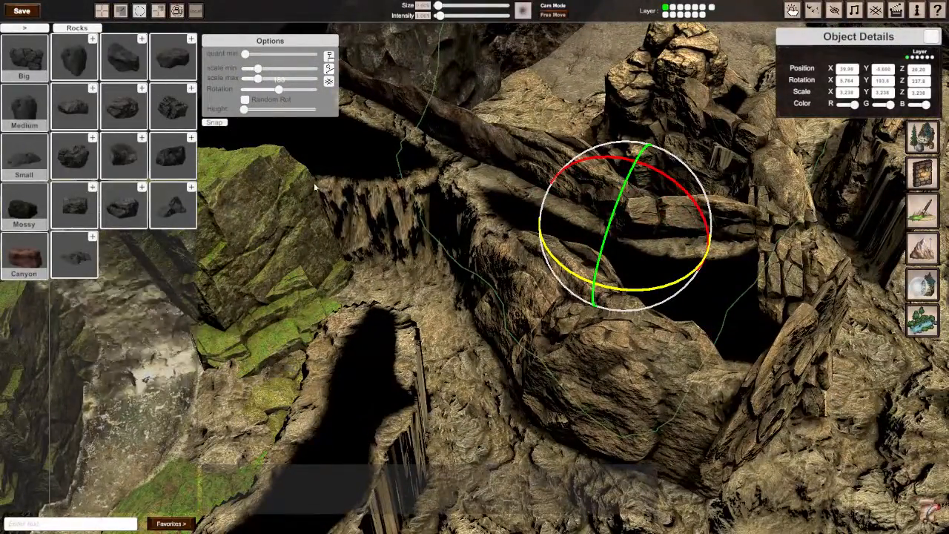
right_drag(438, 230, 567, 219)
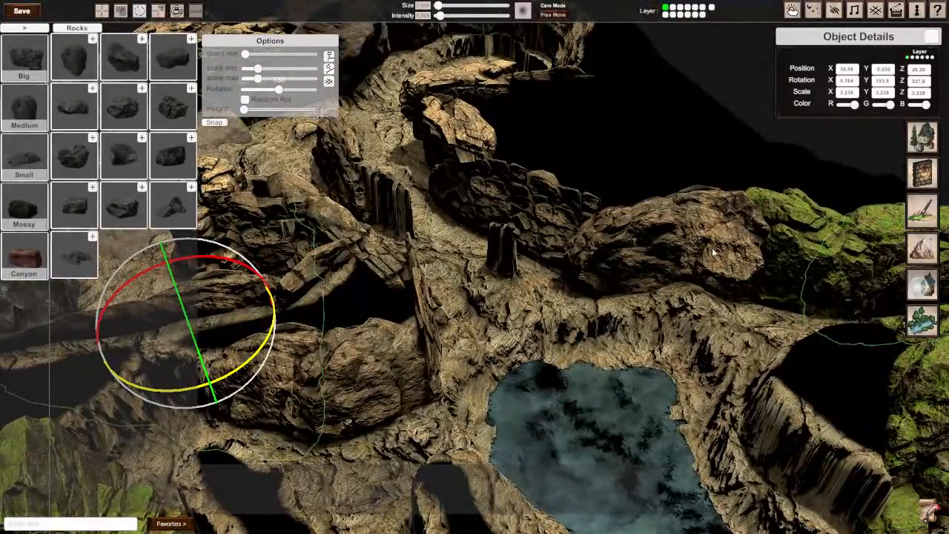
click(621, 251)
key(w)
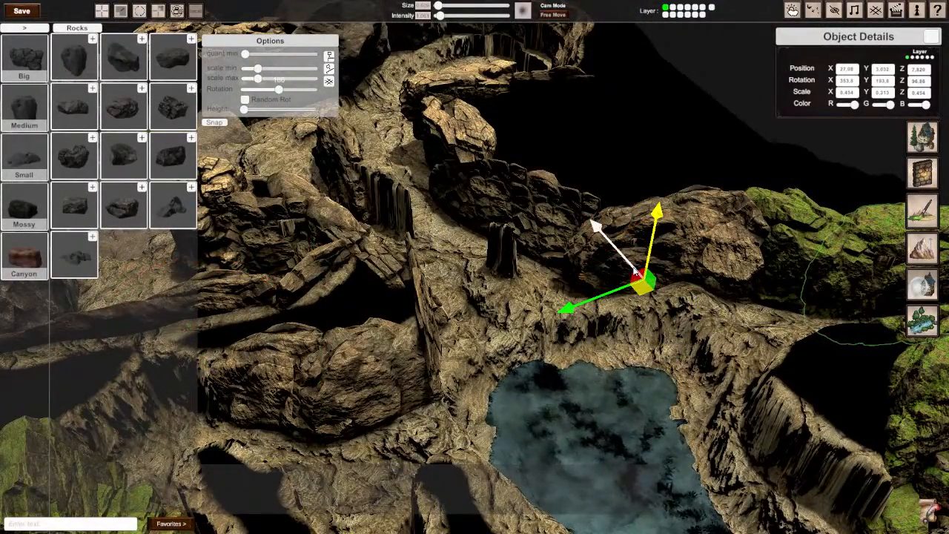
drag(644, 290, 373, 382)
right_drag(372, 384, 567, 276)
drag(546, 324, 365, 319)
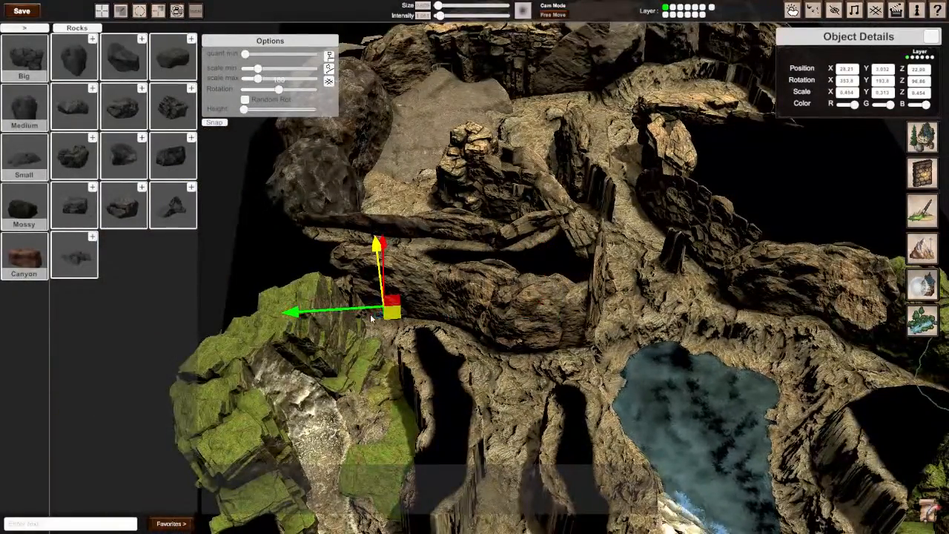
Step: Rotate the boulder beside the mossy rocks to about 1°, 157° and 114° and move it near 28 on X and 23.51 on Z
right_drag(282, 324, 493, 282)
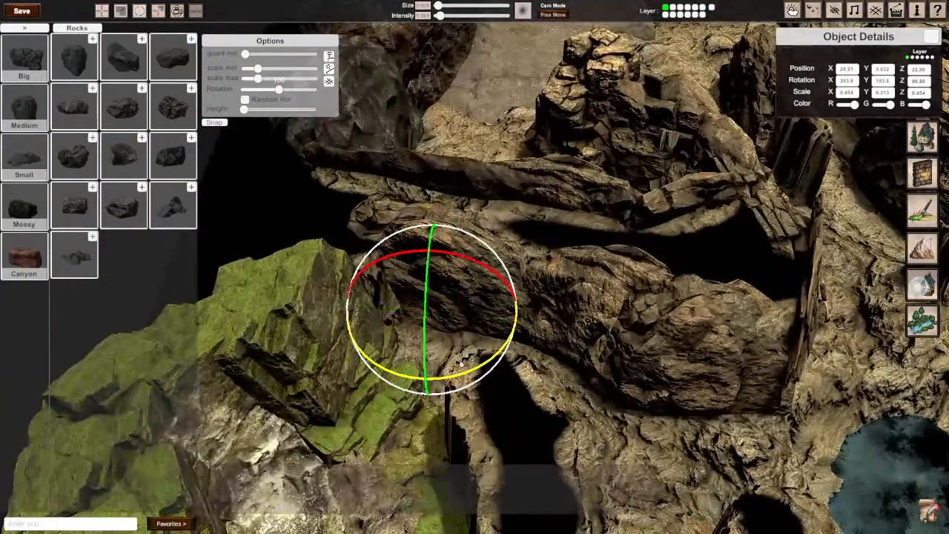
drag(461, 362, 604, 319)
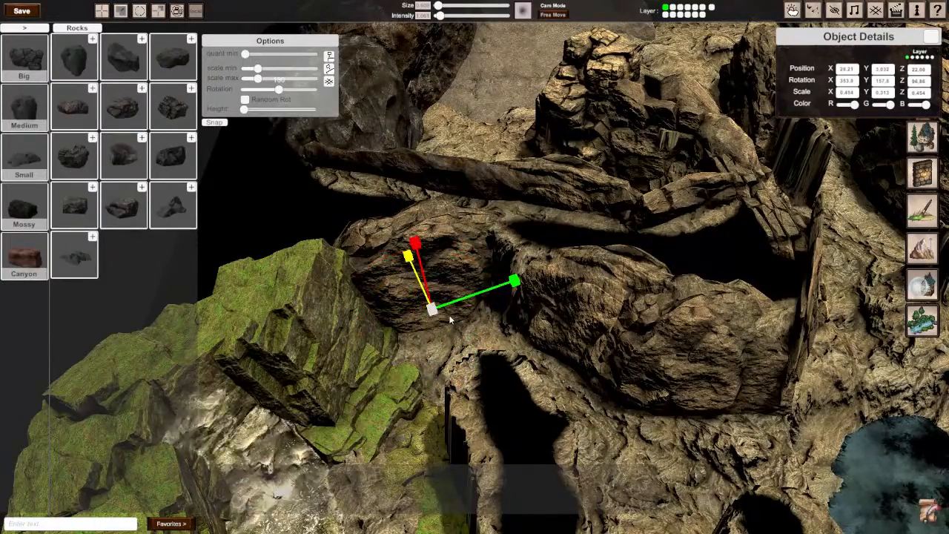
drag(423, 332, 425, 241)
key(w)
drag(438, 317, 416, 324)
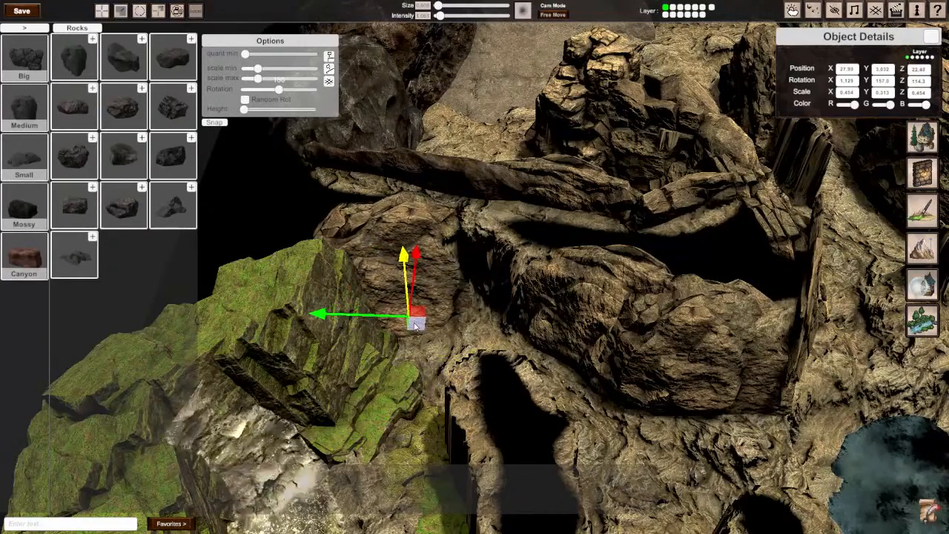
right_drag(414, 335, 489, 296)
key(w)
key(s)
key(a)
right_drag(363, 305, 399, 286)
key(w)
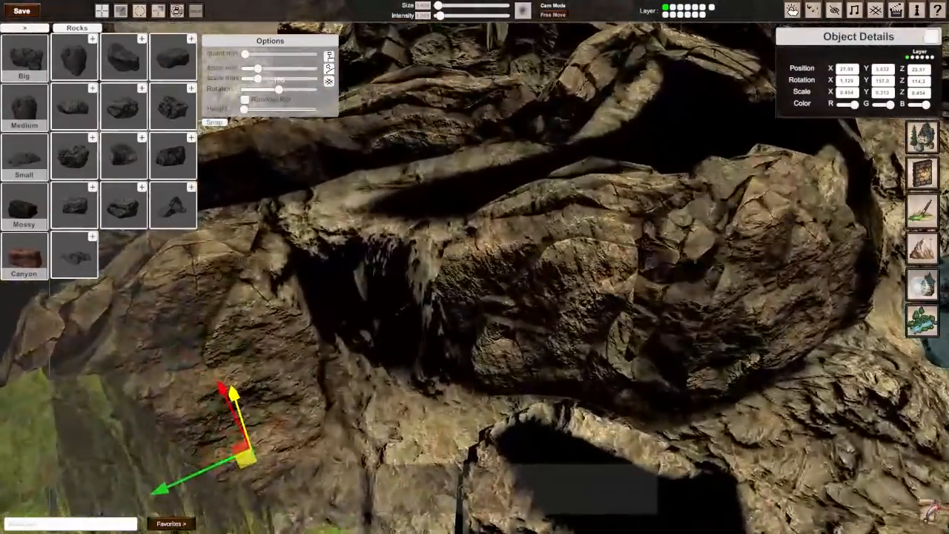
Step: Examine the cliff between the pool and the mossy waterfall rocks from several angles for uncovered faces
key(s)
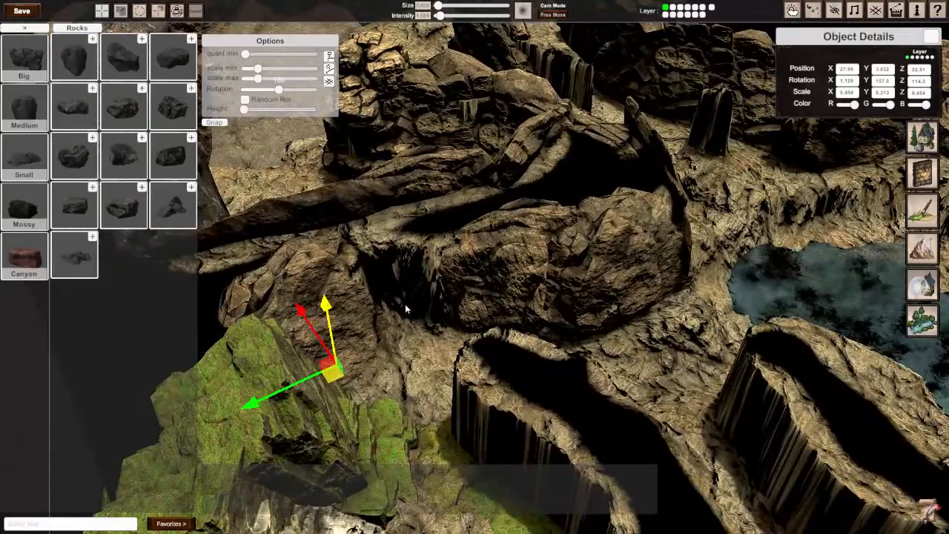
key(d)
right_drag(395, 276, 359, 274)
key(w)
key(s)
key(d)
key(a)
key(s)
key(d)
key(d)
key(a)
key(s)
key(s)
key(w)
right_drag(504, 304, 476, 271)
key(s)
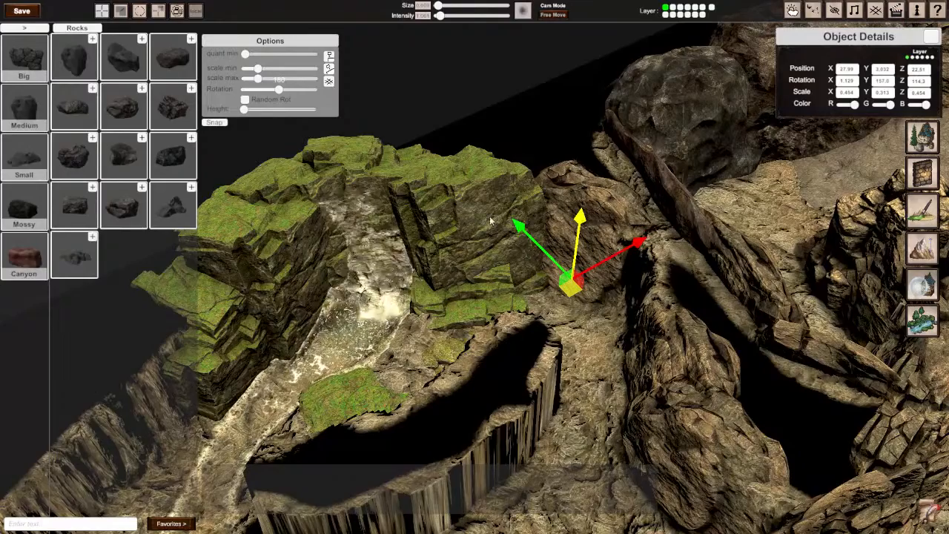
Step: Copy the mossy rock beside the waterfall onto the neighbouring brown boulder, near 23.45 on Z and raised to about 2.58 on Y
click(490, 300)
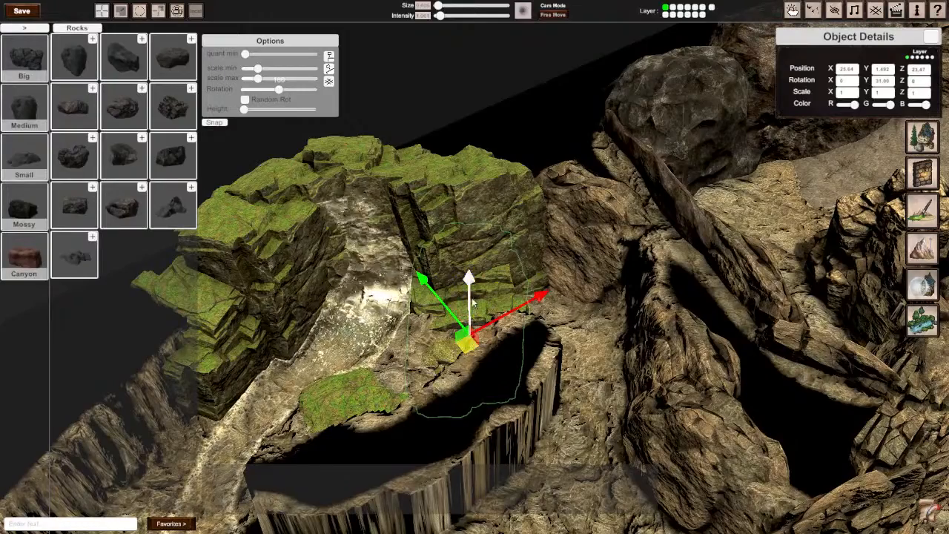
drag(472, 297, 476, 254)
drag(468, 317, 552, 274)
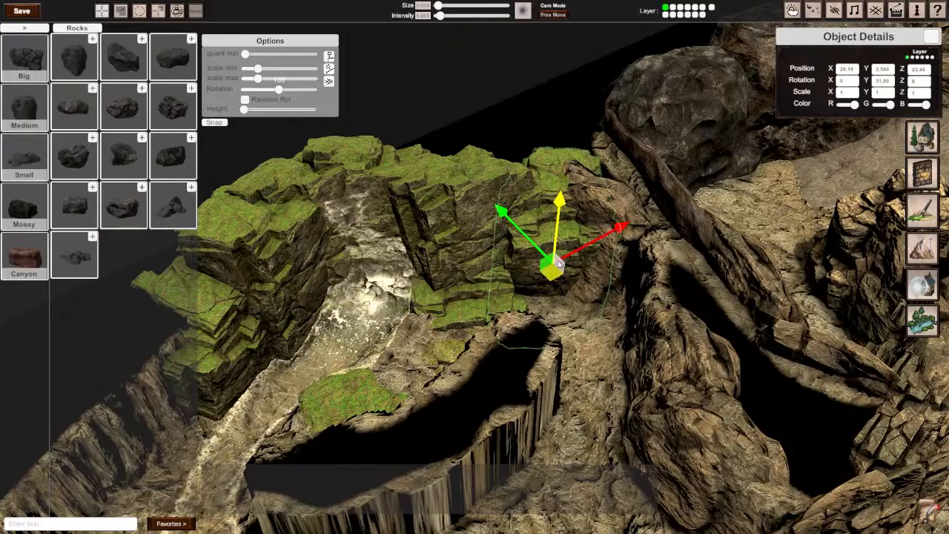
Step: Rotate the copied mossy rock to about 81° on Y, lower it slightly into the cliff and deselect it
key(e)
drag(530, 324, 326, 305)
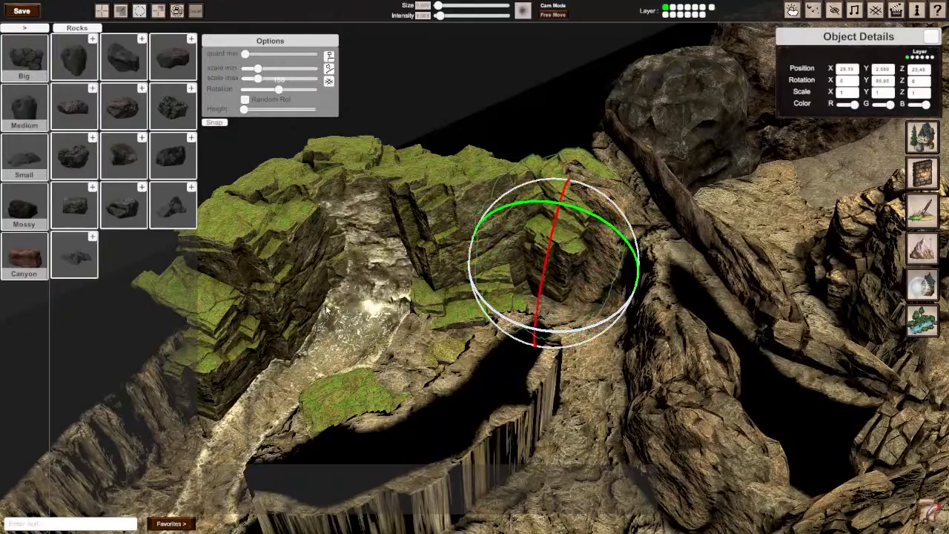
key(w)
drag(568, 199, 563, 209)
click(532, 135)
Step: Copy the layered rock from the far cliff to the gap beside the mossy rocks, near 20.77 on Z, turned to 135° on Y
right_drag(532, 135, 816, 236)
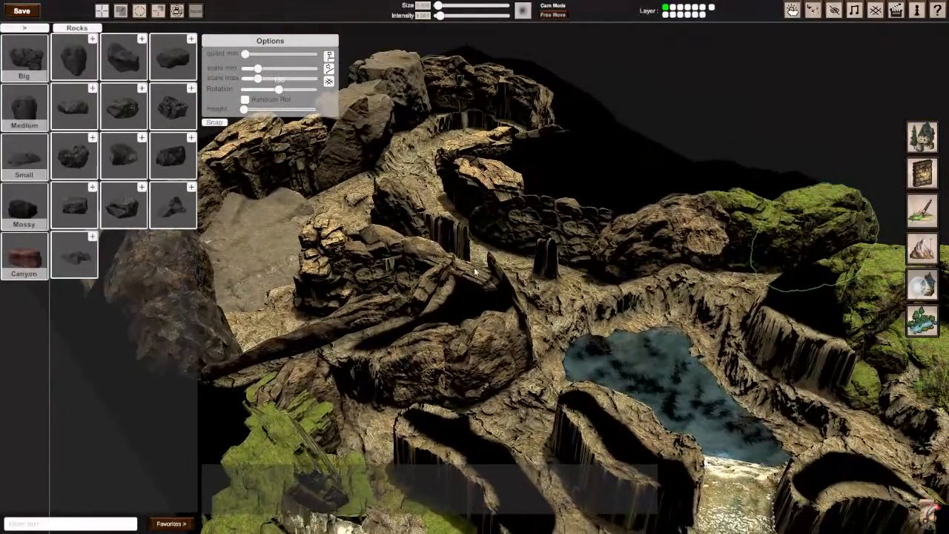
click(703, 249)
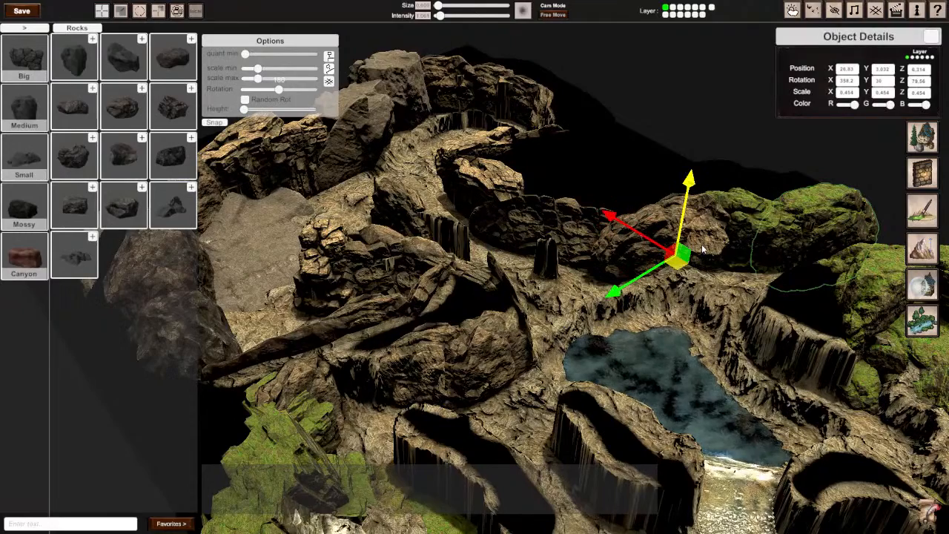
click(523, 217)
click(475, 172)
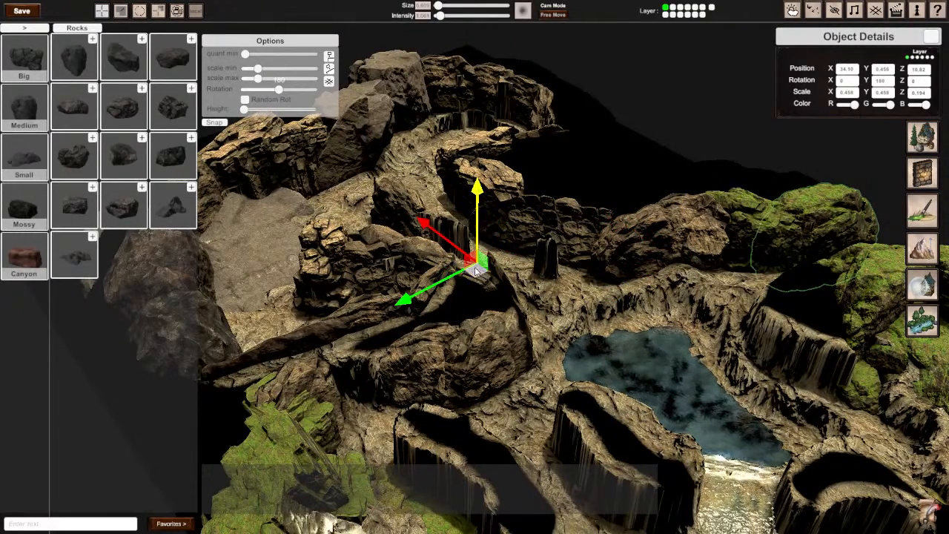
drag(477, 272, 357, 458)
scroll(379, 407, up, 2)
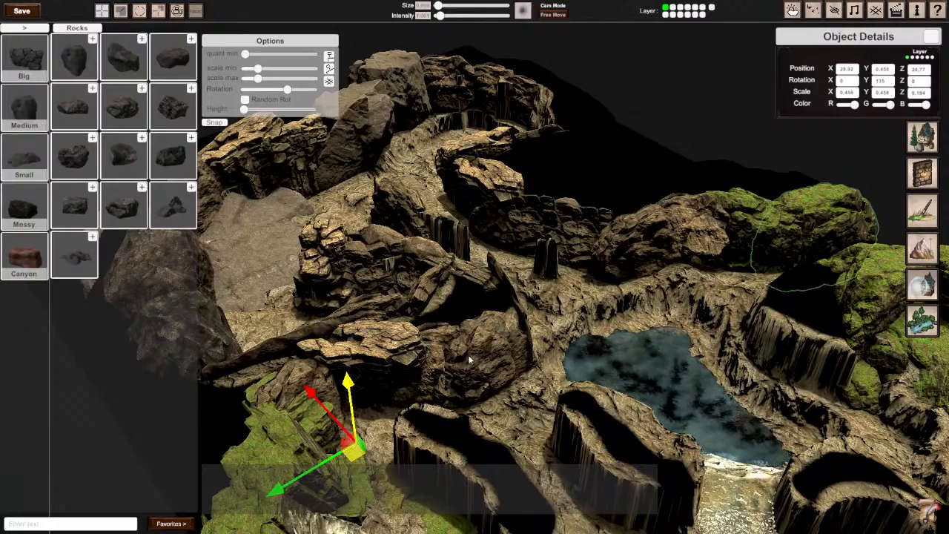
Step: Turn the copied layered rock to about 121° on Y, shift it to about 21.21 on Z and lower it to about 0.11
right_drag(469, 359, 475, 269)
key(w)
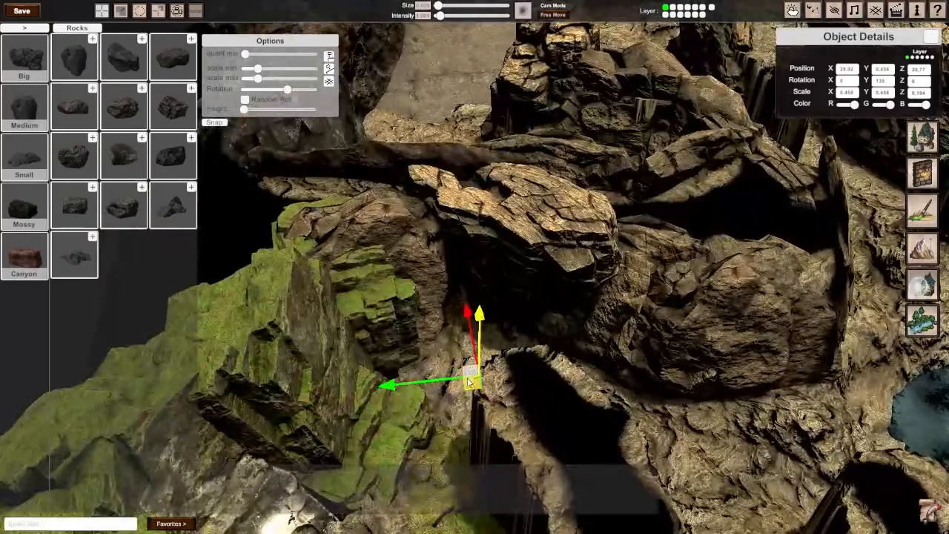
key(r)
key(e)
mouse_move(491, 446)
mouse_down()
mouse_move(518, 443)
mouse_move(500, 445)
mouse_up()
key(w)
drag(470, 390, 449, 401)
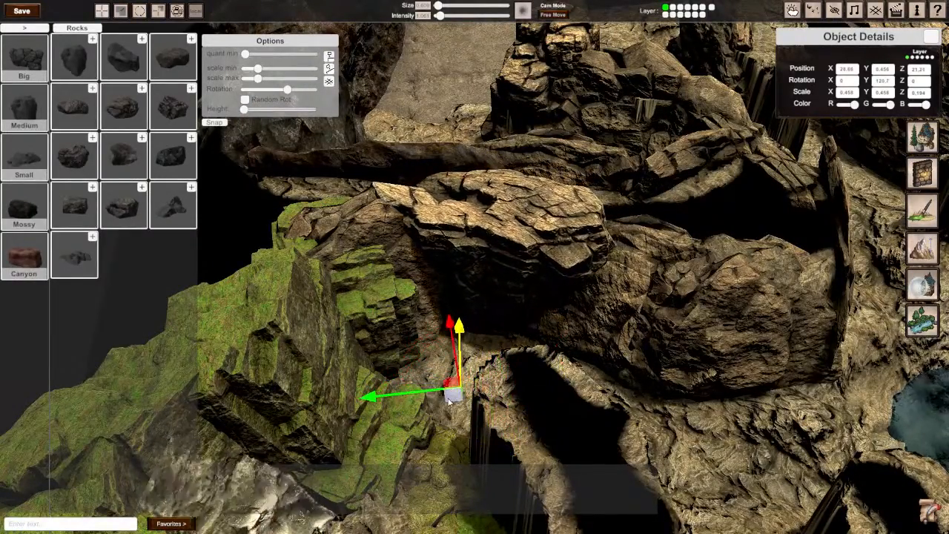
drag(459, 326, 458, 338)
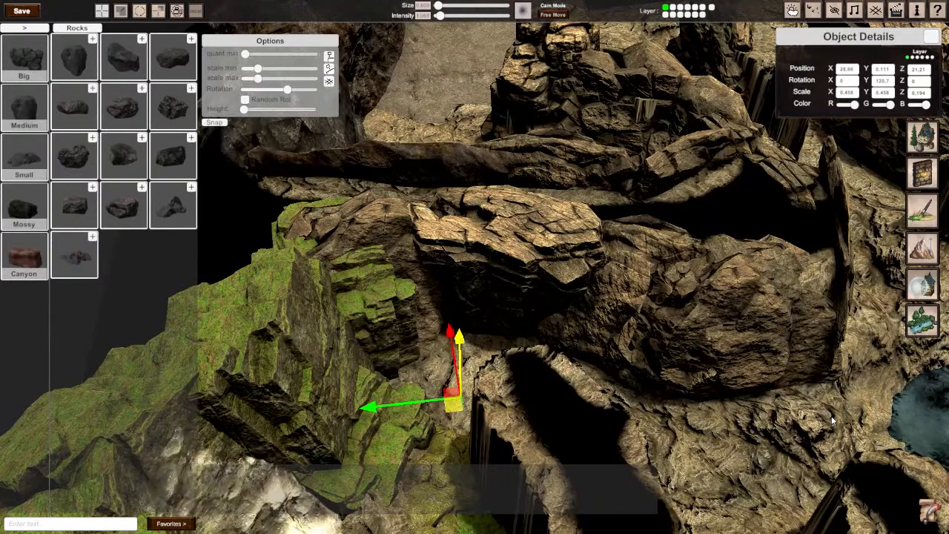
Step: Review the dressed cliff walls from overhead and around the pool
right_drag(771, 422, 476, 271)
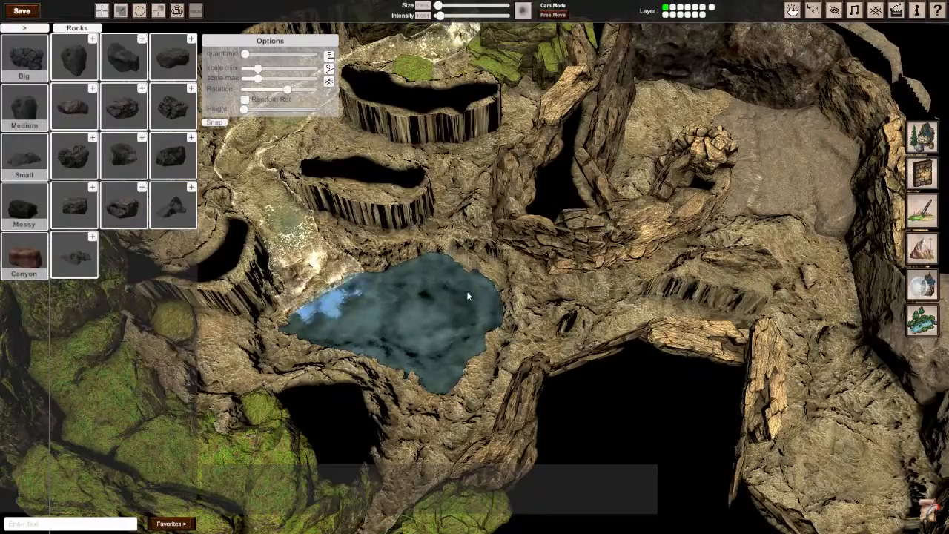
right_drag(468, 296, 674, 235)
key(w)
key(d)
key(a)
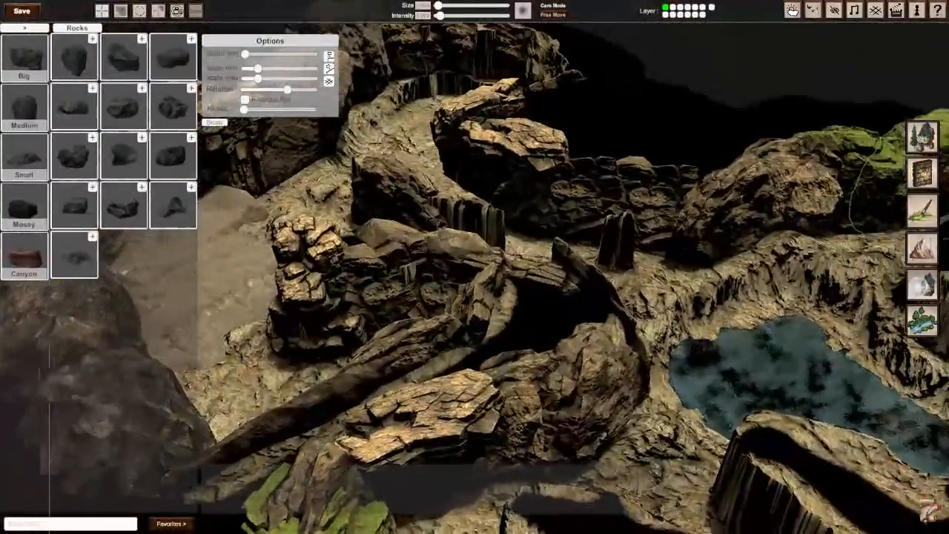
right_drag(594, 252, 624, 276)
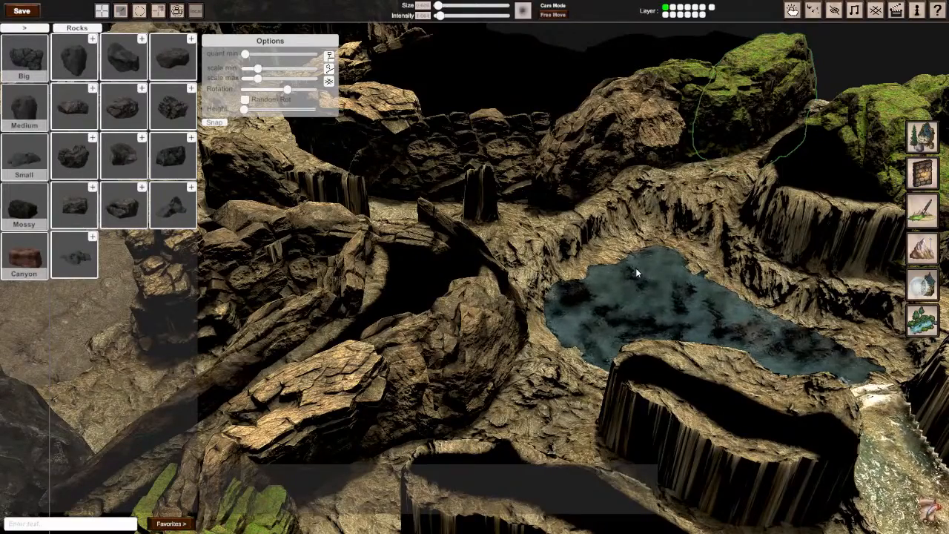
right_drag(627, 269, 475, 270)
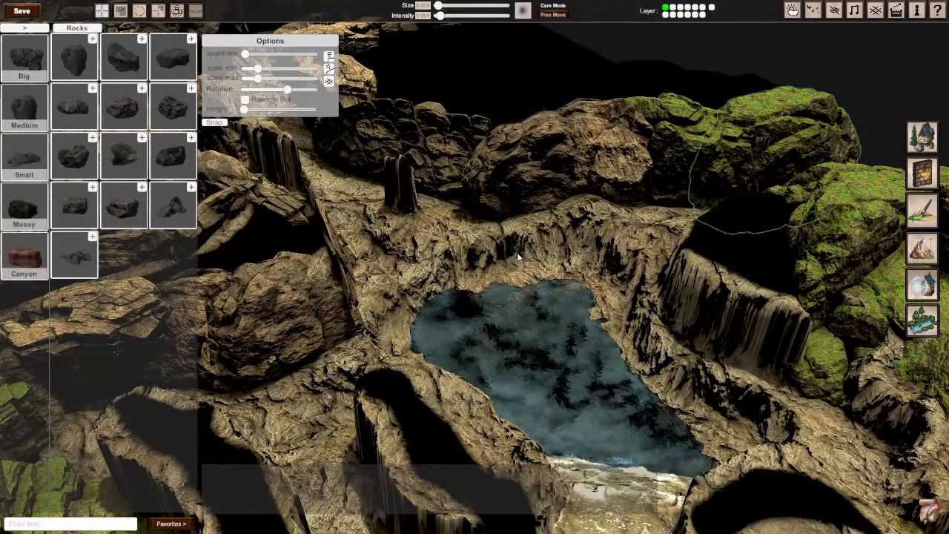
Step: Switch to play mode and roll one twenty-sided die onto the path above the pool
click(929, 511)
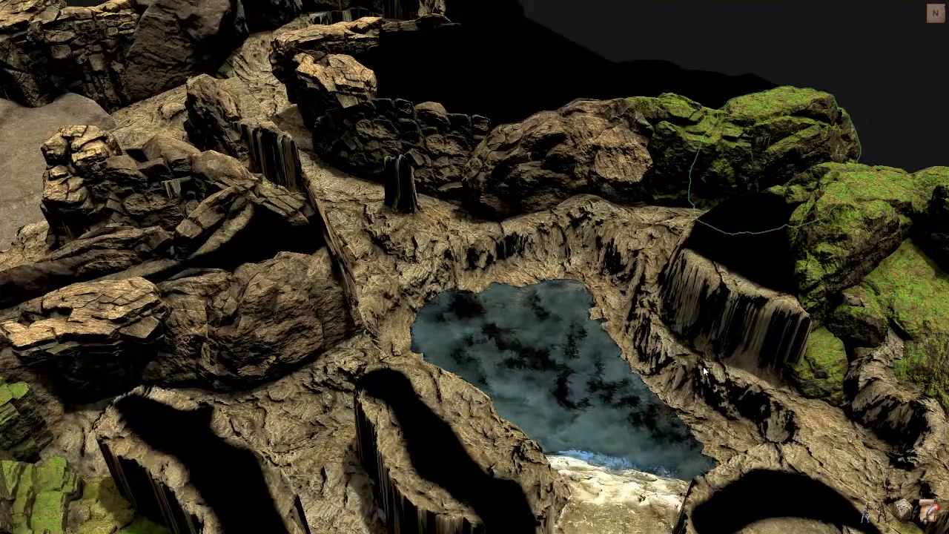
right_drag(703, 369, 482, 276)
scroll(479, 275, up, 5)
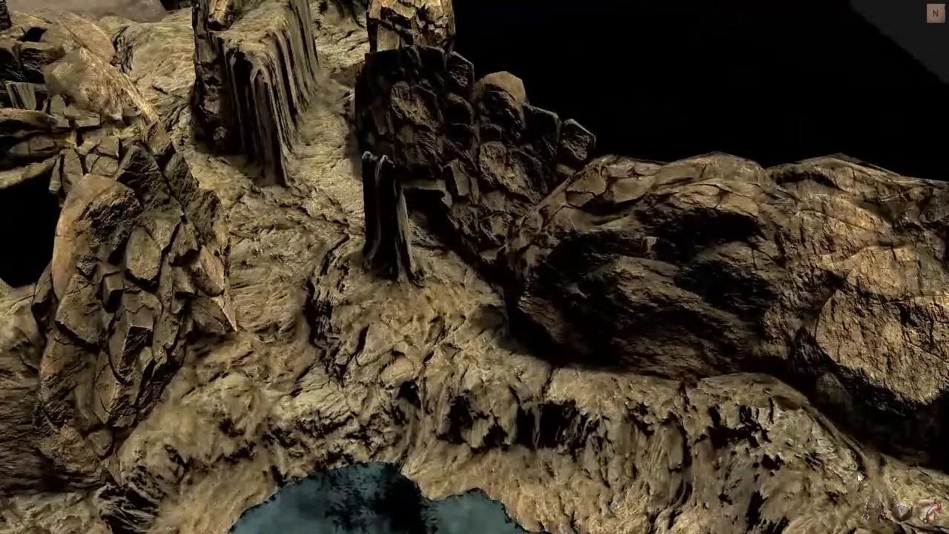
click(901, 509)
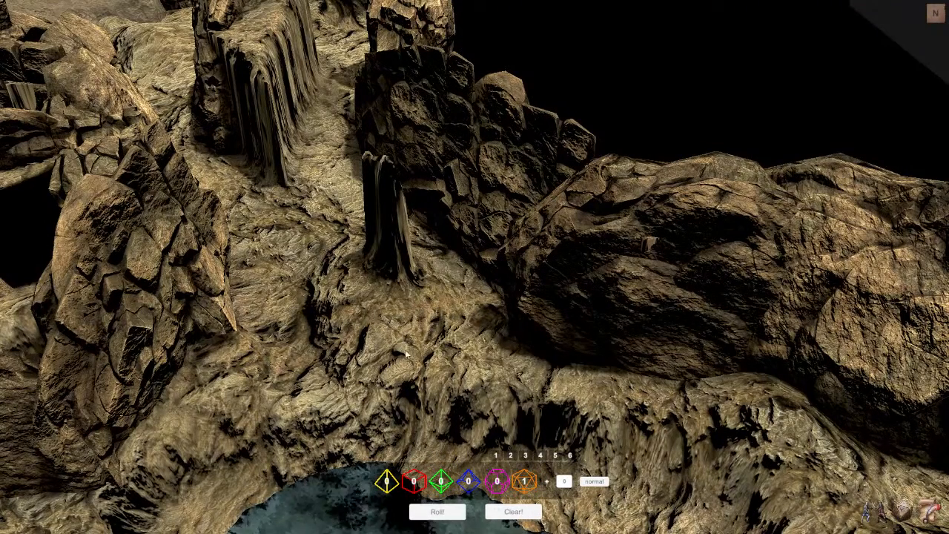
click(437, 512)
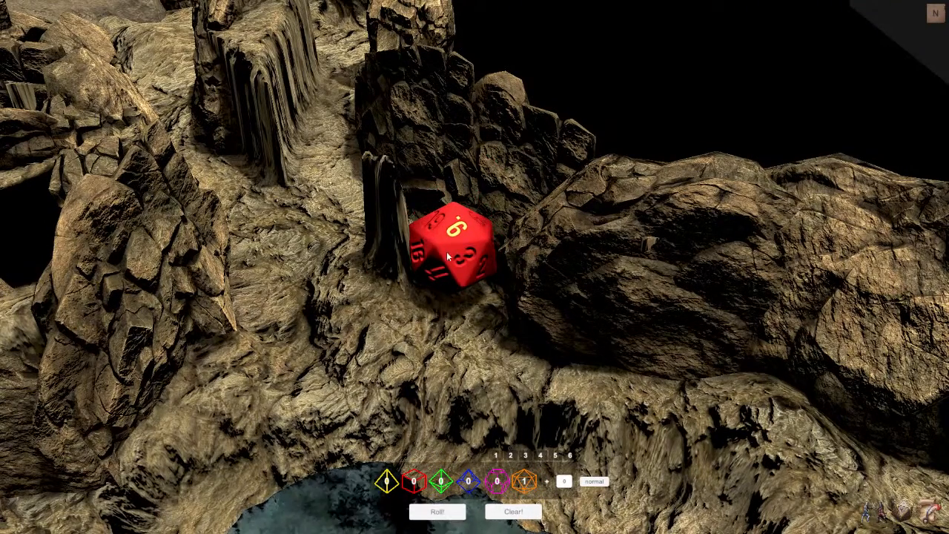
Step: Open the character list and place a horned creature miniature on the rocky ledge beside the pool
right_drag(482, 286, 597, 323)
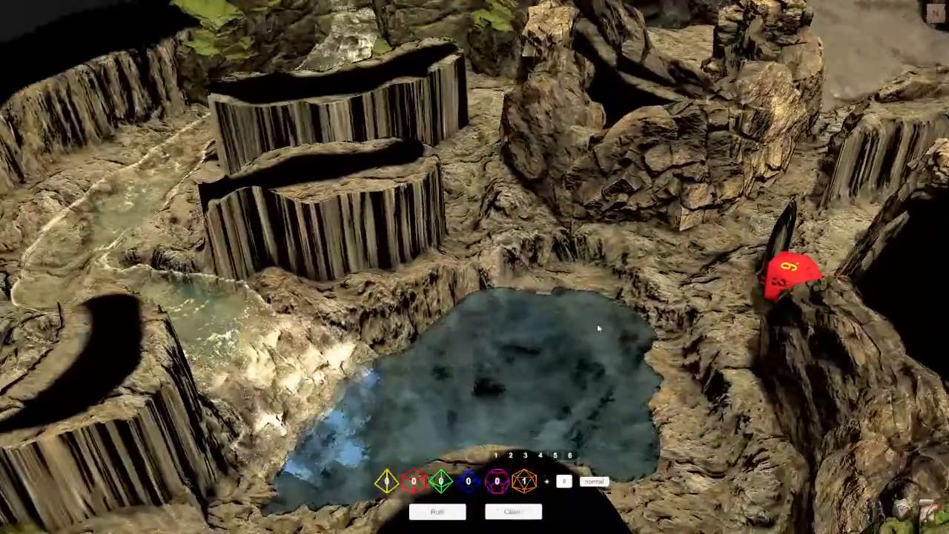
click(873, 510)
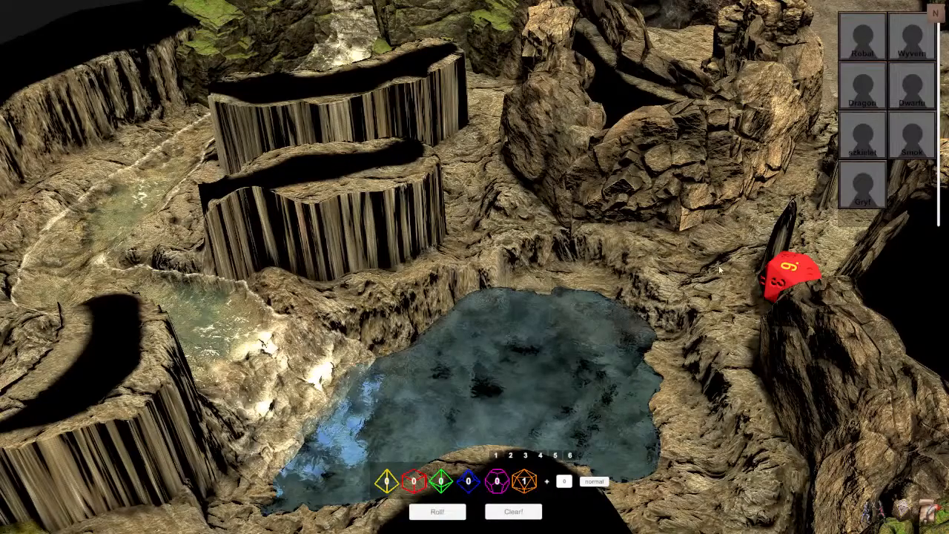
scroll(476, 260, up, 3)
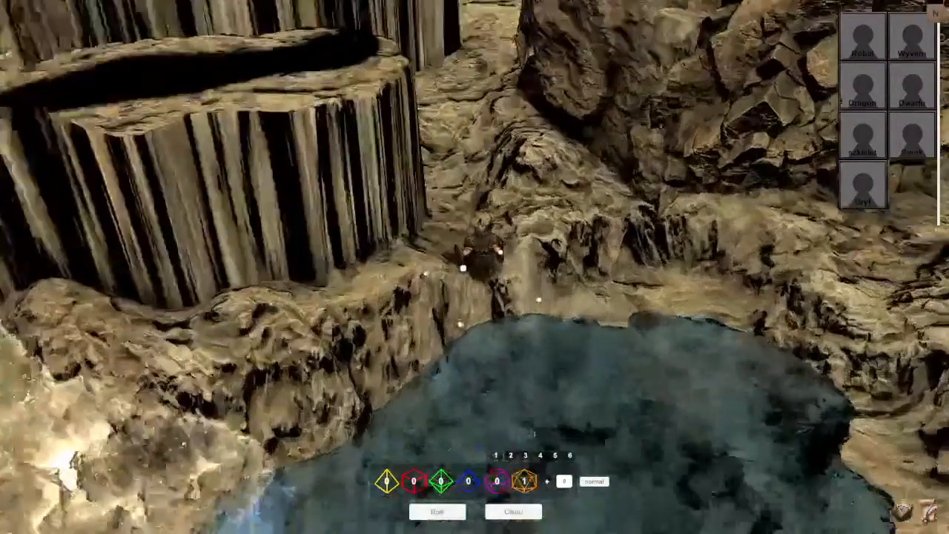
scroll(475, 267, up, 3)
scroll(475, 267, down, 5)
key(e)
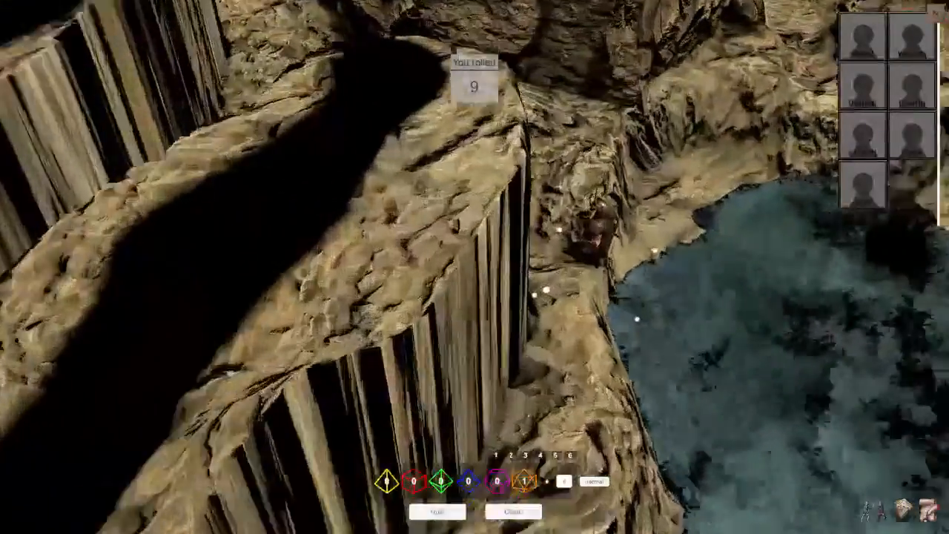
mouse_move(531, 287)
middle_down()
mouse_move(638, 297)
mouse_move(530, 287)
middle_up()
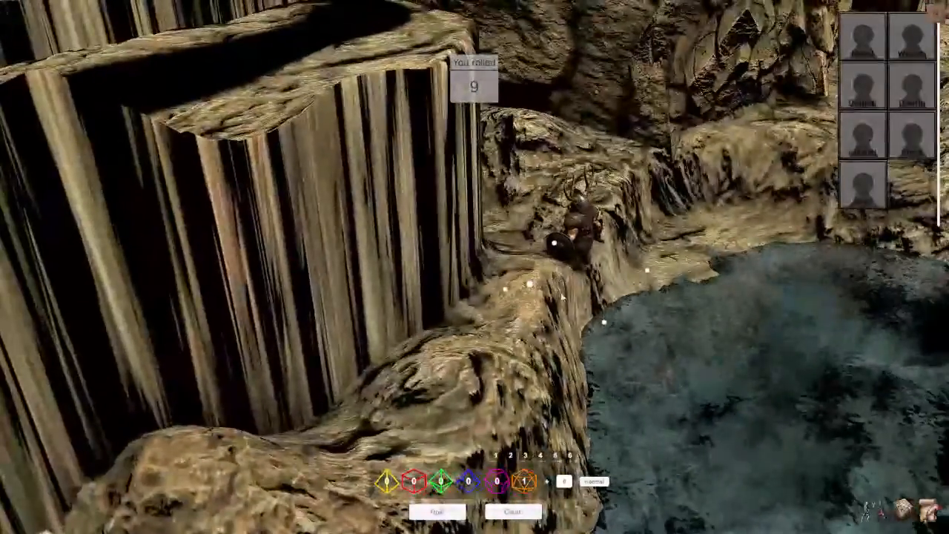
Step: Select the horned miniature and move it farther along the ledge toward the large boulders
click(575, 242)
drag(574, 242, 607, 188)
right_drag(601, 189, 614, 191)
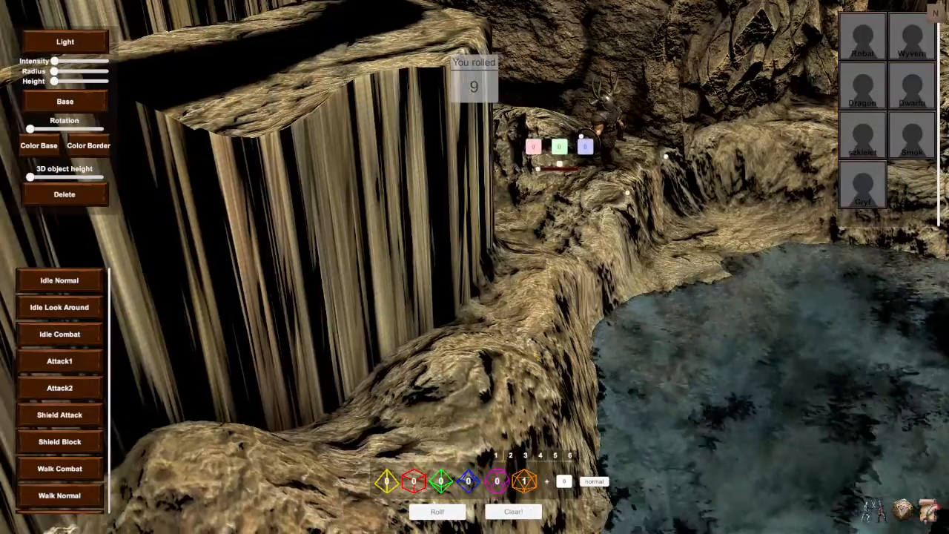
right_drag(639, 346, 673, 343)
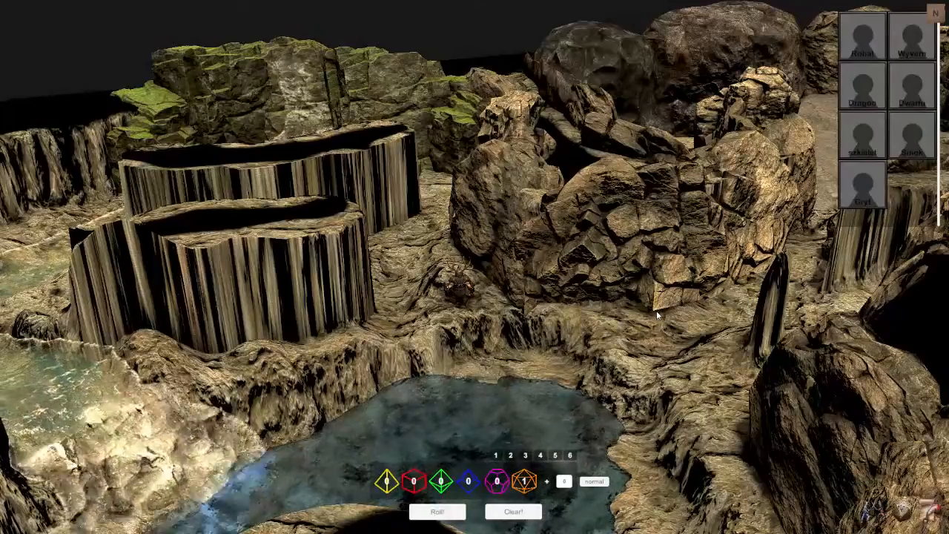
Step: Return to the map editor and examine the whole cave from above and around the bare rock pillars
key(Tab)
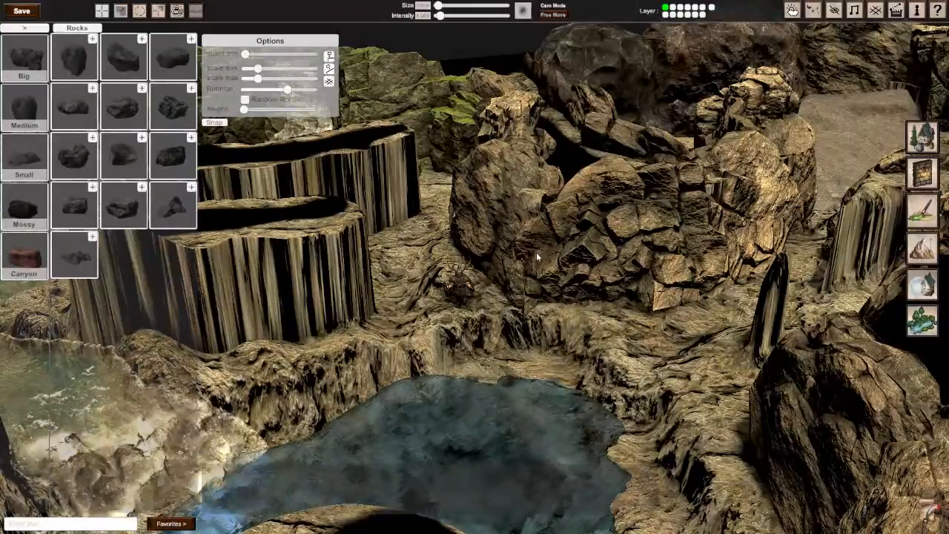
right_drag(536, 253, 525, 310)
key(s)
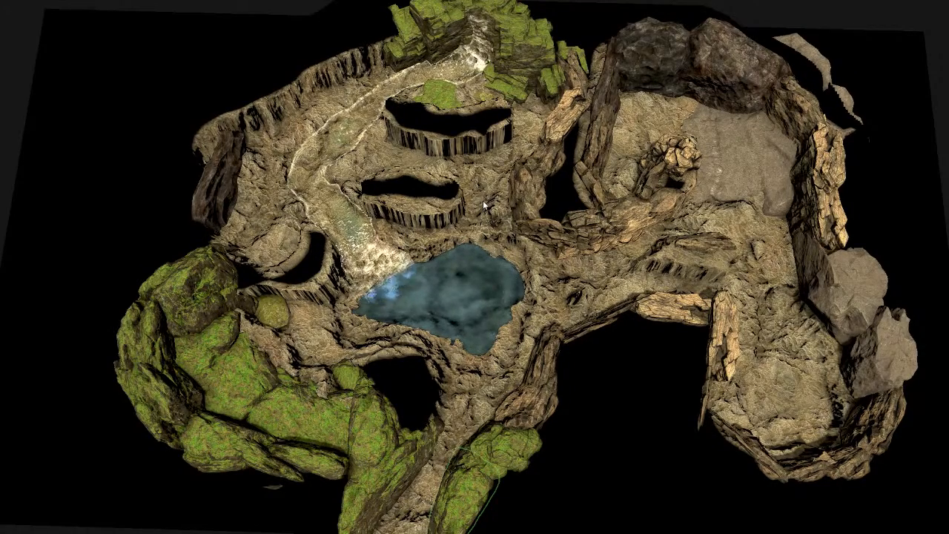
key(Tab)
scroll(483, 200, up, 3)
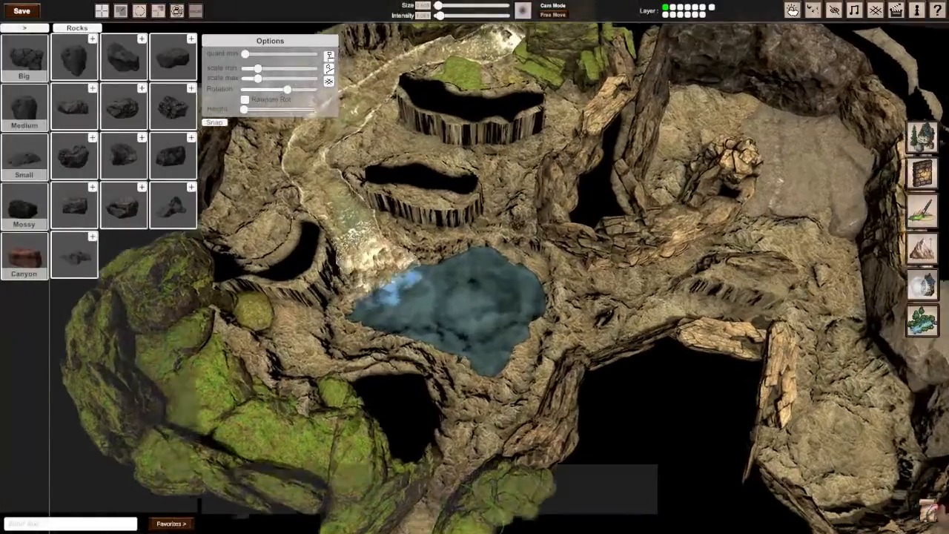
mouse_move(475, 267)
middle_down()
mouse_move(623, 259)
mouse_move(689, 233)
mouse_move(534, 259)
mouse_move(727, 245)
mouse_move(445, 263)
mouse_move(304, 256)
mouse_move(473, 266)
middle_up()
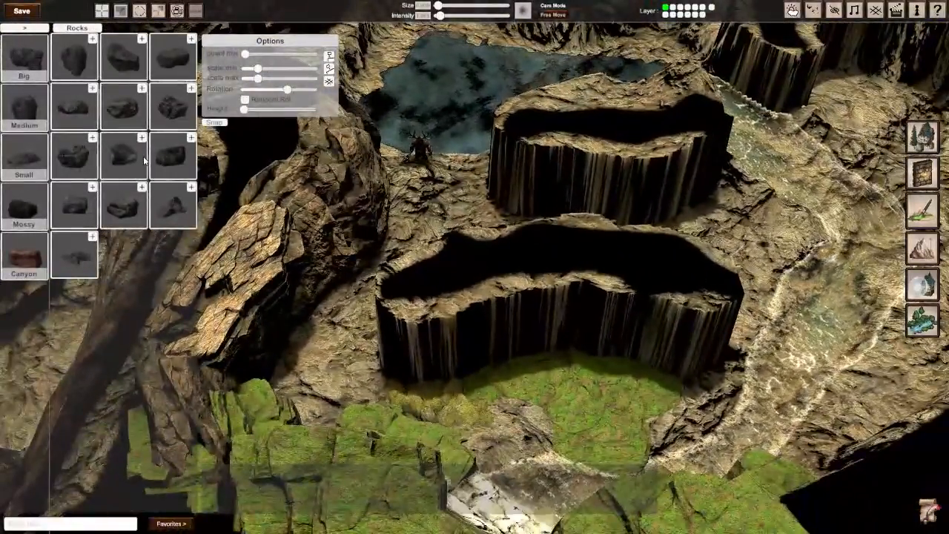
Step: Copy the flat mossy slab by the waterfall, raise it and tilt it upright against the bare pillar, about 303° on X and 319° on Z
click(579, 376)
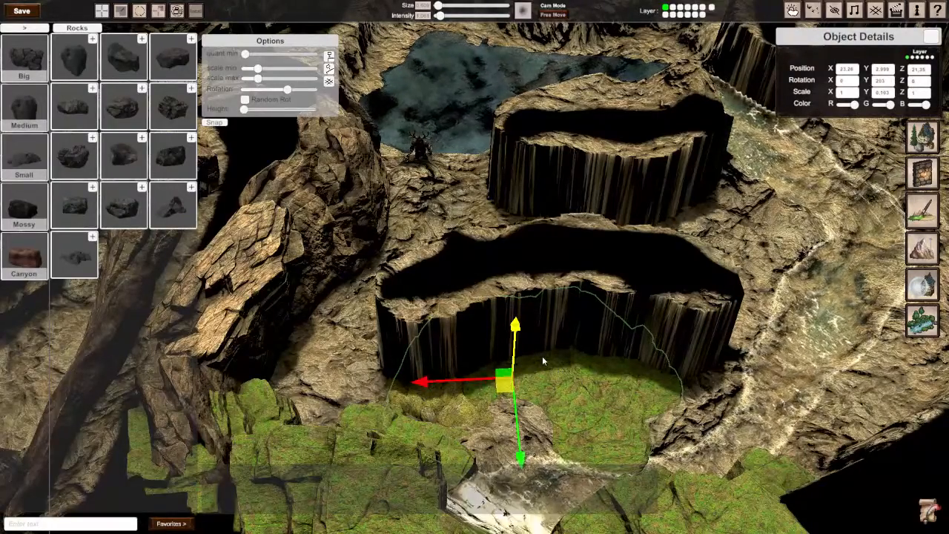
drag(515, 341, 514, 312)
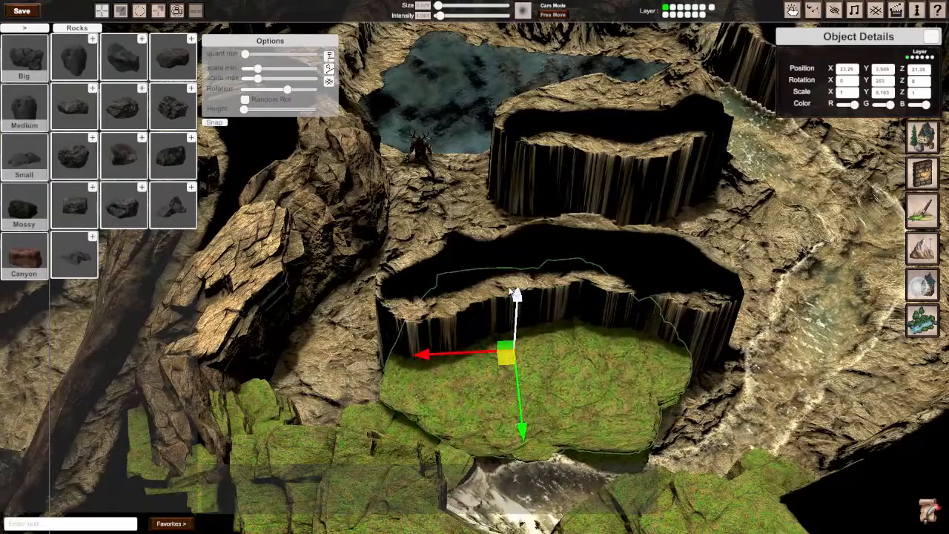
key(r)
key(e)
drag(534, 330, 611, 502)
drag(525, 330, 528, 377)
key(space)
key(space)
Step: Shift the upright mossy slab along the bare pillar face and scale it to about 0.895 on X and 0.836 on Z
key(w)
drag(508, 342, 534, 341)
key(r)
drag(575, 262, 570, 271)
drag(616, 362, 612, 360)
drag(572, 269, 570, 272)
Step: Move the upright mossy slab to about 22.45 on X and rotate it to about 232° on Y and 312° on Z
key(w)
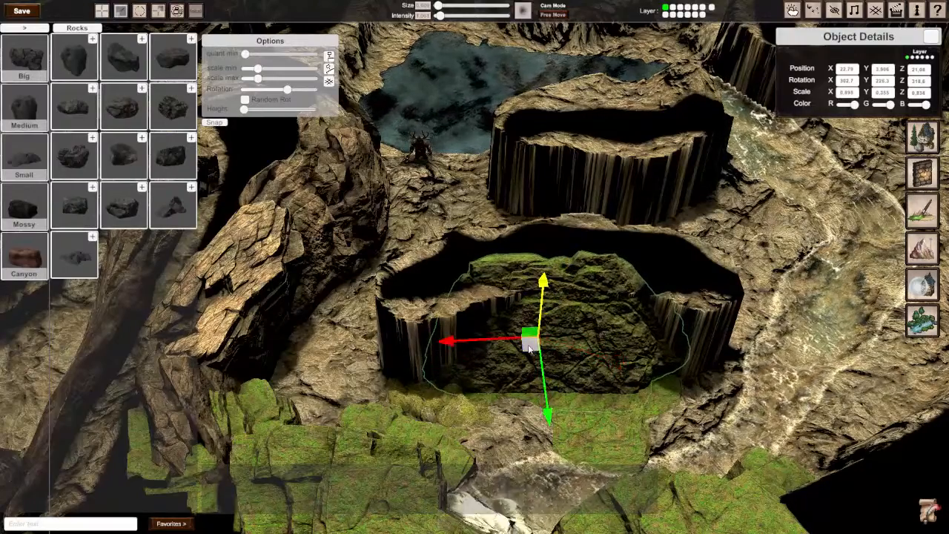
drag(529, 349, 559, 341)
drag(546, 346, 544, 346)
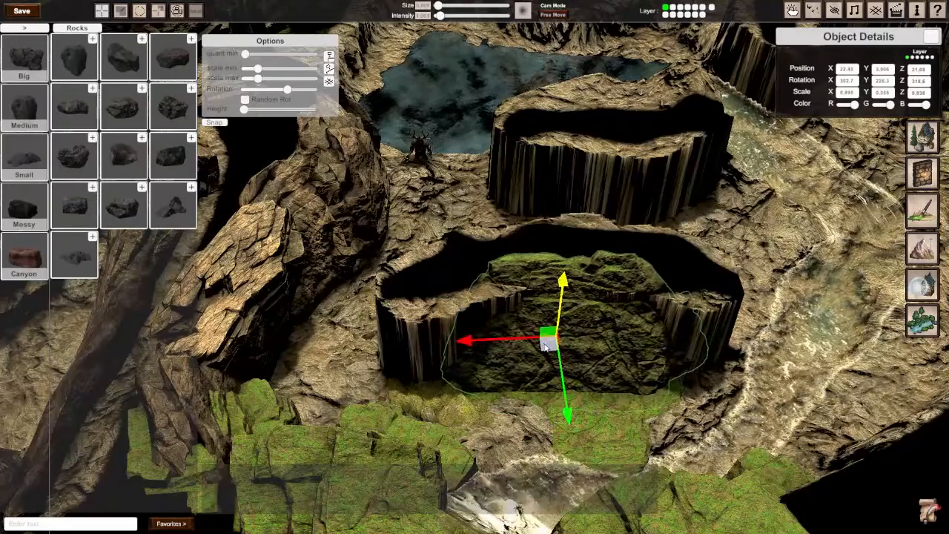
key(e)
drag(568, 310, 568, 339)
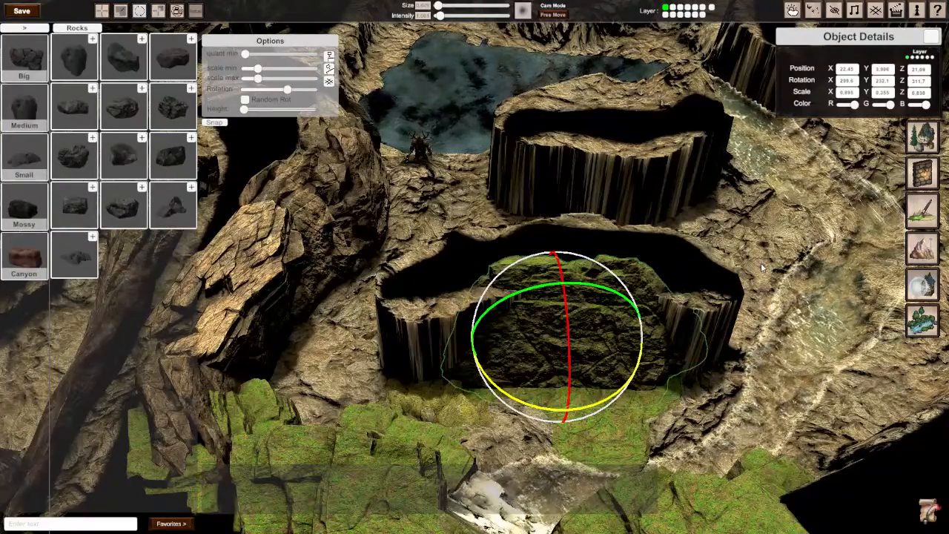
Step: Copy the upright mossy slab and place the copy beside it, towards the bare end of the pillar
right_drag(761, 263, 513, 286)
key(s)
key(w)
key(s)
key(a)
key(d)
key(w)
key(s)
click(622, 318)
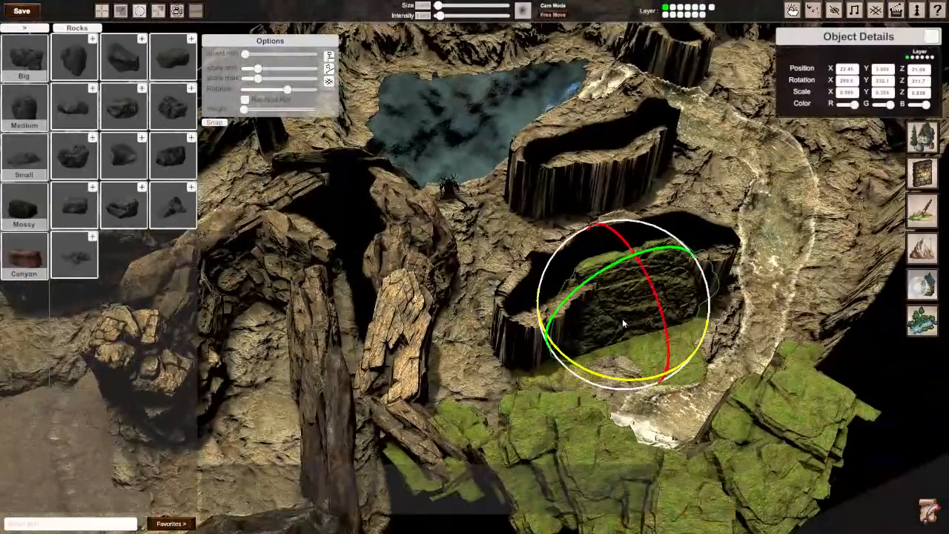
click(622, 318)
drag(622, 320, 568, 337)
Step: Rotate the mossy slab copy to about 294° on X, 233° on Y and 298° on Z
key(r)
key(e)
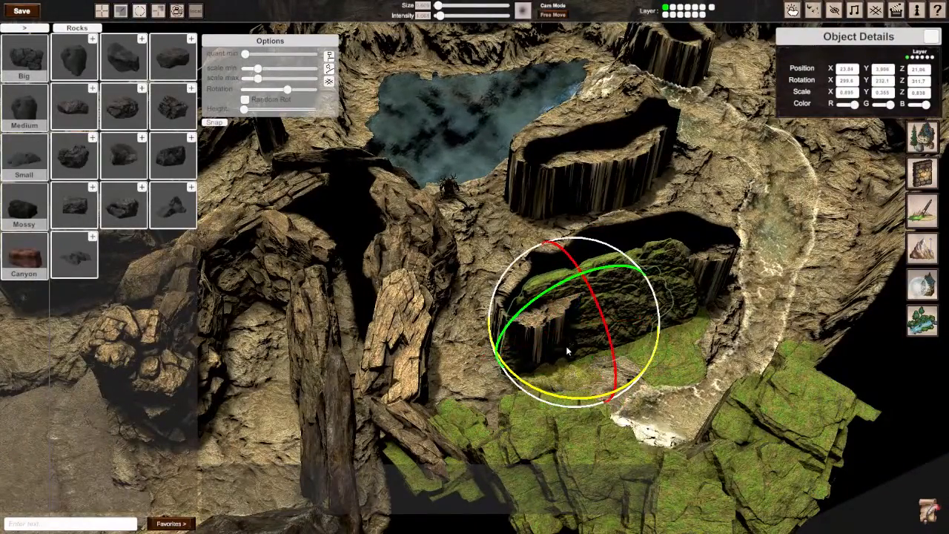
drag(545, 395, 590, 394)
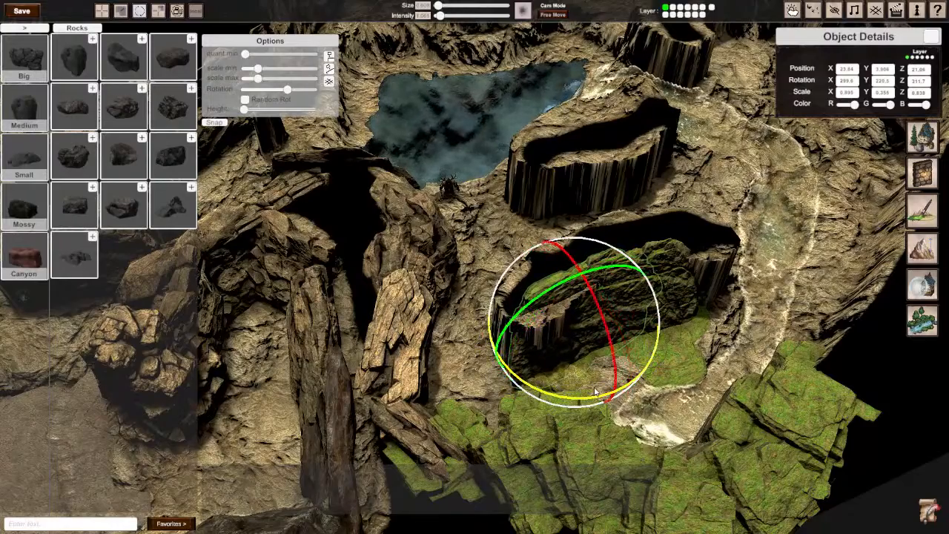
key(r)
key(e)
drag(602, 317, 612, 333)
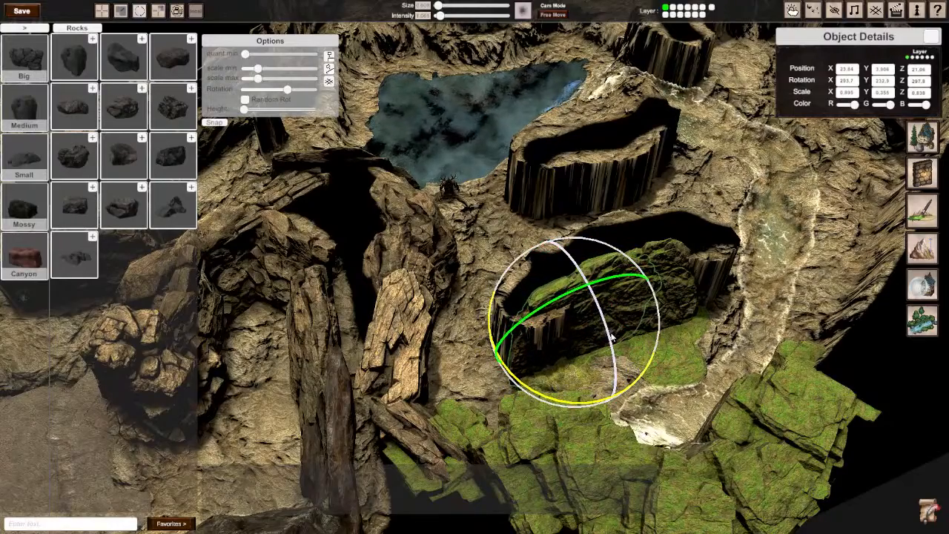
key(w)
Step: Scale the mossy slab copy to about 0.746 on Y and nudge it against the pillar face
key(r)
drag(632, 375, 642, 379)
key(w)
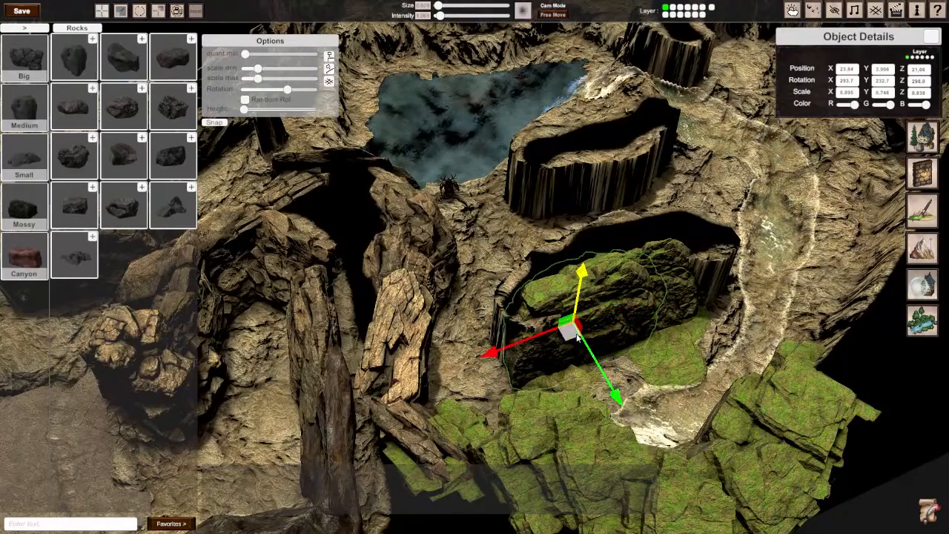
mouse_move(569, 332)
mouse_down()
mouse_move(558, 331)
mouse_move(570, 329)
mouse_up()
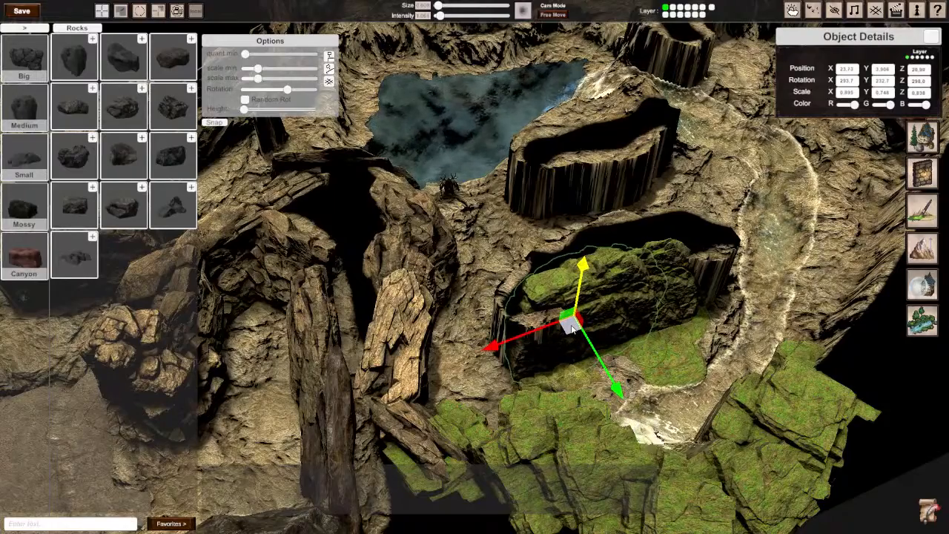
Step: Rotate the mossy slab copy to about 335° on X and 92° on Y, and shift it over the bare face
key(e)
drag(581, 391, 469, 311)
drag(544, 377, 515, 383)
key(w)
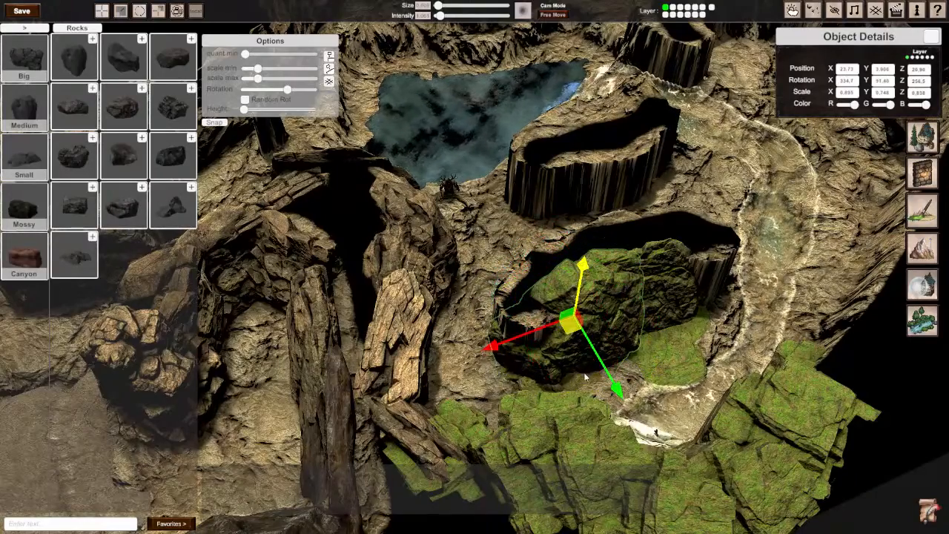
mouse_move(570, 324)
mouse_down()
mouse_move(553, 325)
mouse_move(562, 318)
mouse_up()
Step: Copy the cracked rock cluster from the cliff wall to the bare pillar end beside the mossy slabs
click(719, 247)
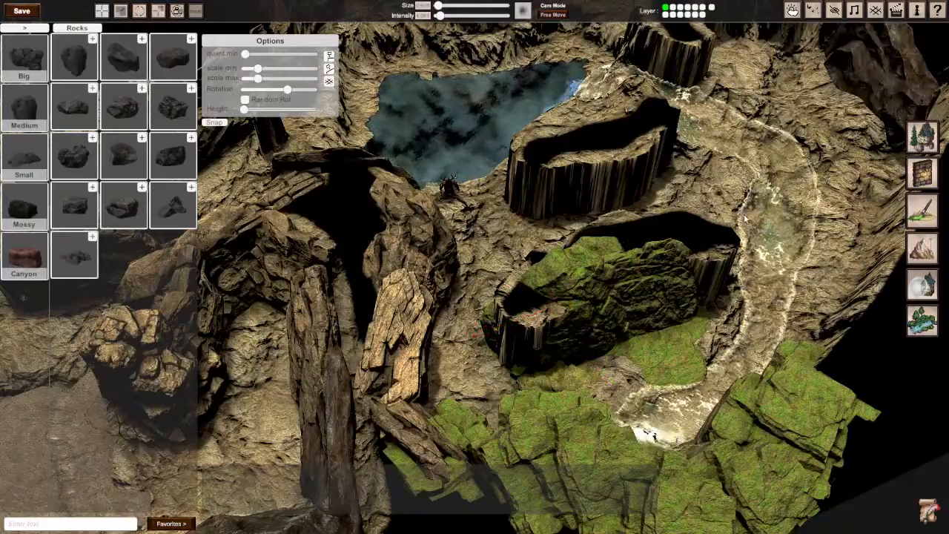
key(w)
right_drag(719, 247, 674, 256)
right_drag(475, 341, 424, 306)
key(s)
click(327, 313)
drag(364, 334, 642, 396)
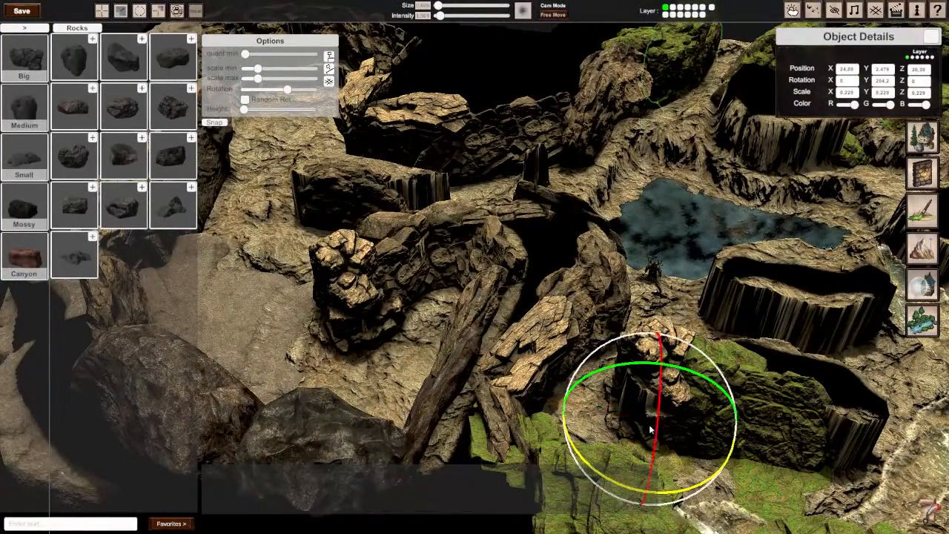
Step: Rotate the copied cracked rock to about 34° on Y and move it around the pillar's bare end
click(832, 483)
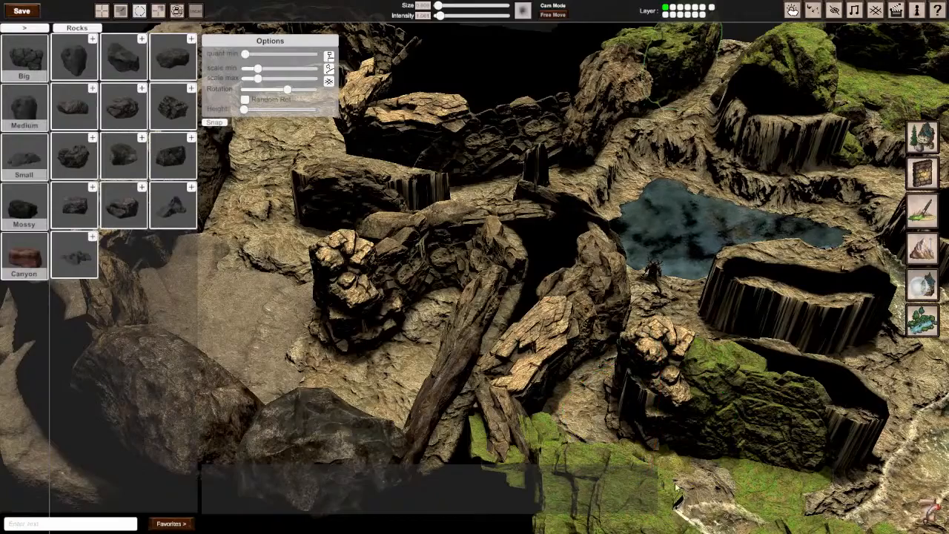
click(656, 359)
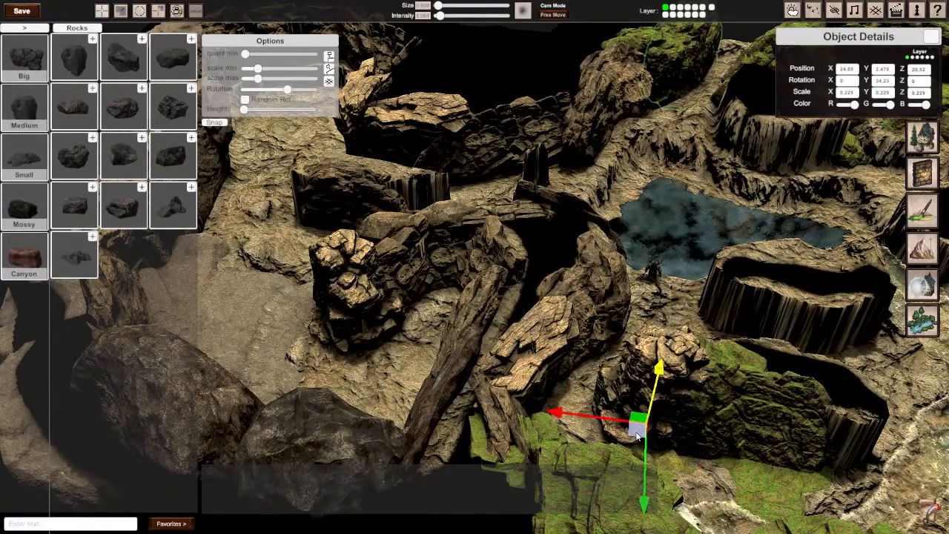
right_drag(634, 436, 397, 448)
Step: Sink the cracked rock to about 1.98 on Y and shift it against the pillar's end
key(s)
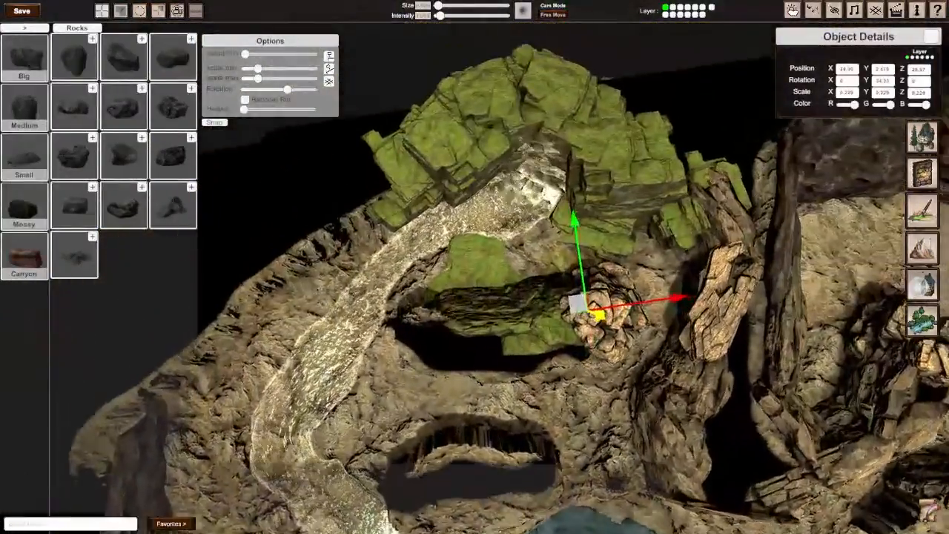
key(w)
key(w)
right_drag(642, 239, 356, 275)
key(s)
key(w)
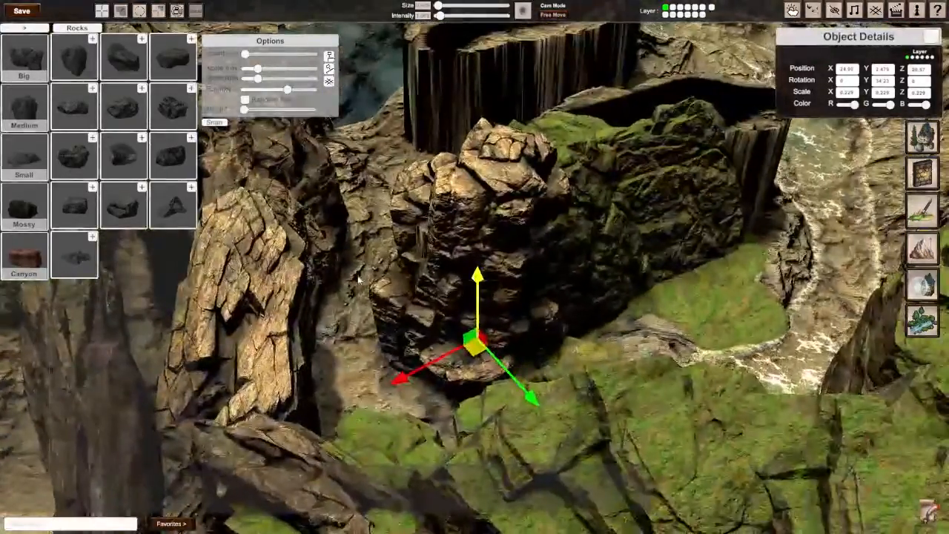
drag(477, 294, 479, 315)
drag(480, 380, 462, 373)
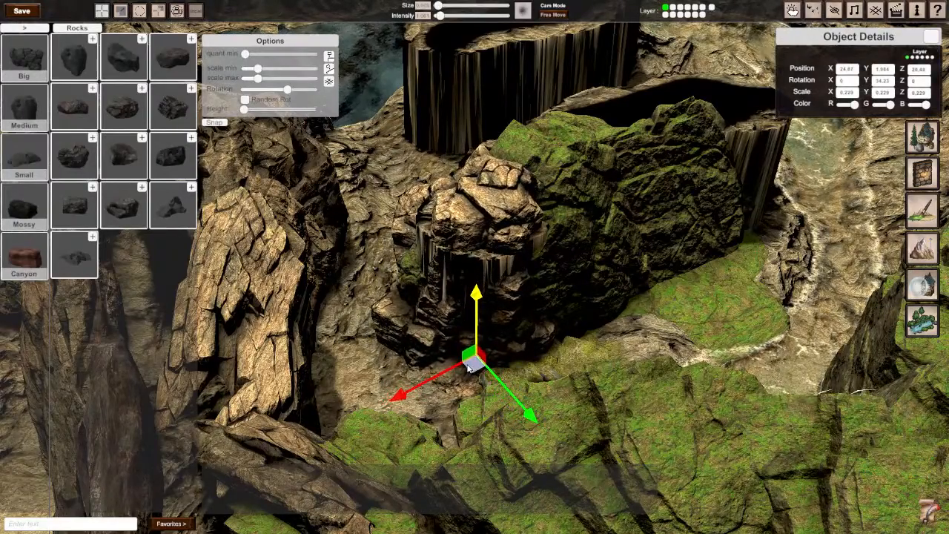
Step: Copy the cracked rock to the pillar's opposite end by the river and turn it on Y to cover the bare corner
right_drag(468, 369, 475, 256)
scroll(479, 251, down, 1)
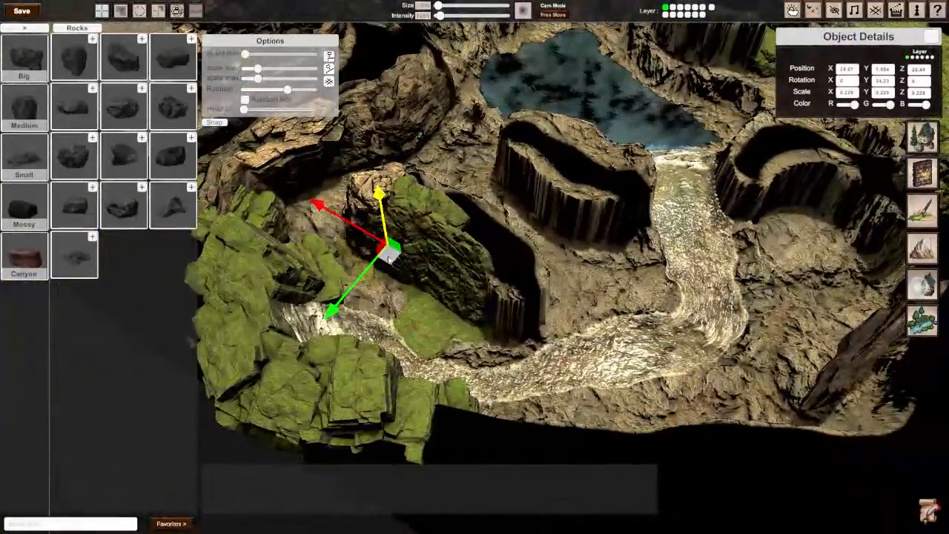
drag(391, 258, 517, 326)
key(e)
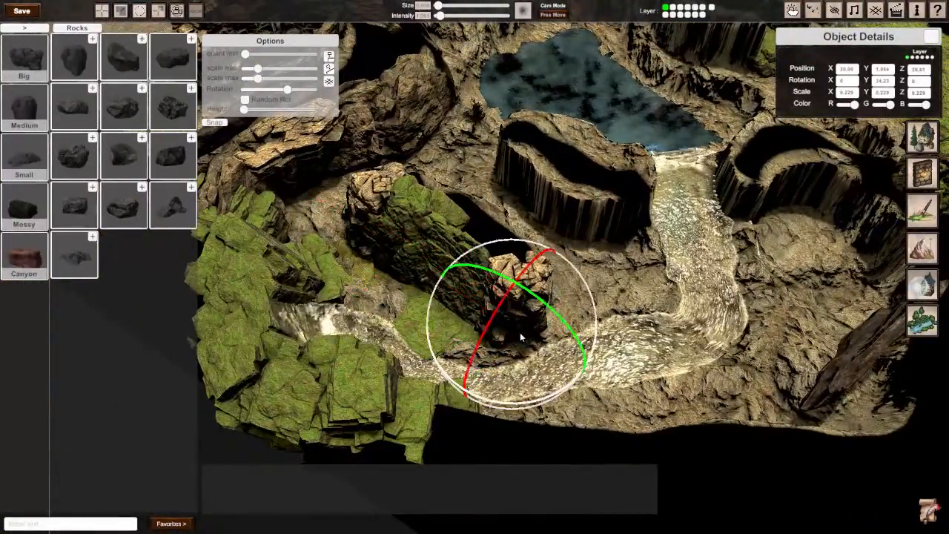
drag(511, 405, 568, 387)
key(w)
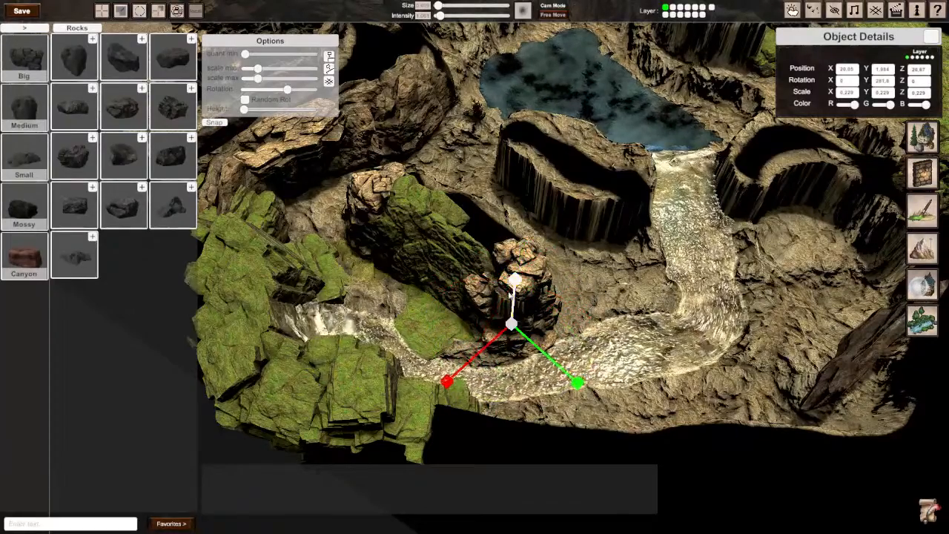
Step: Tilt the cracked rock by the river to about 27° on X and 1° on Z
key(e)
drag(568, 326, 644, 359)
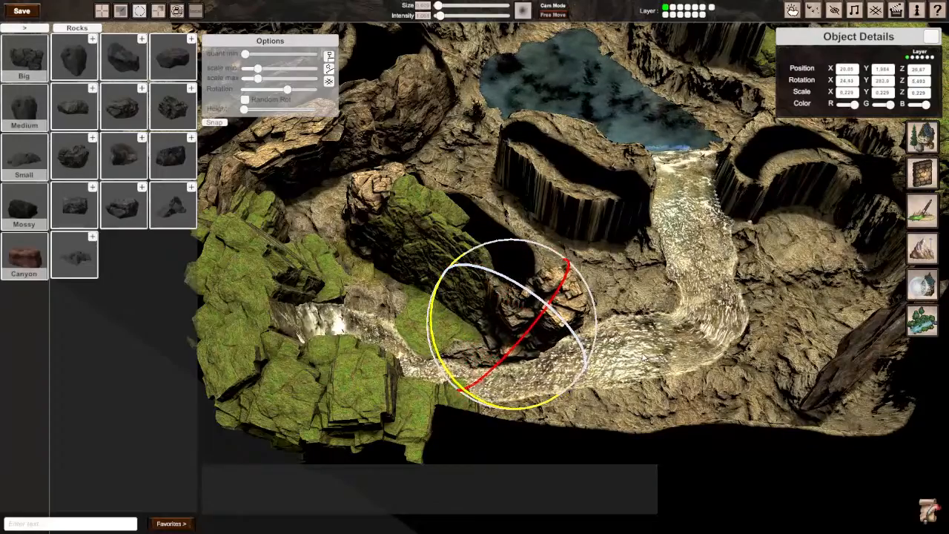
right_drag(644, 359, 712, 393)
right_drag(459, 233, 475, 283)
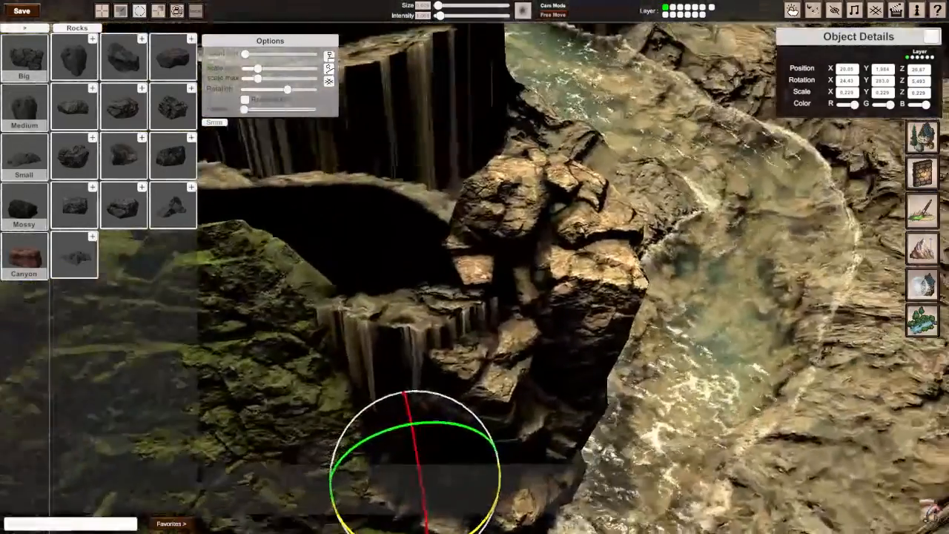
scroll(474, 283, down, 5)
drag(452, 288, 479, 311)
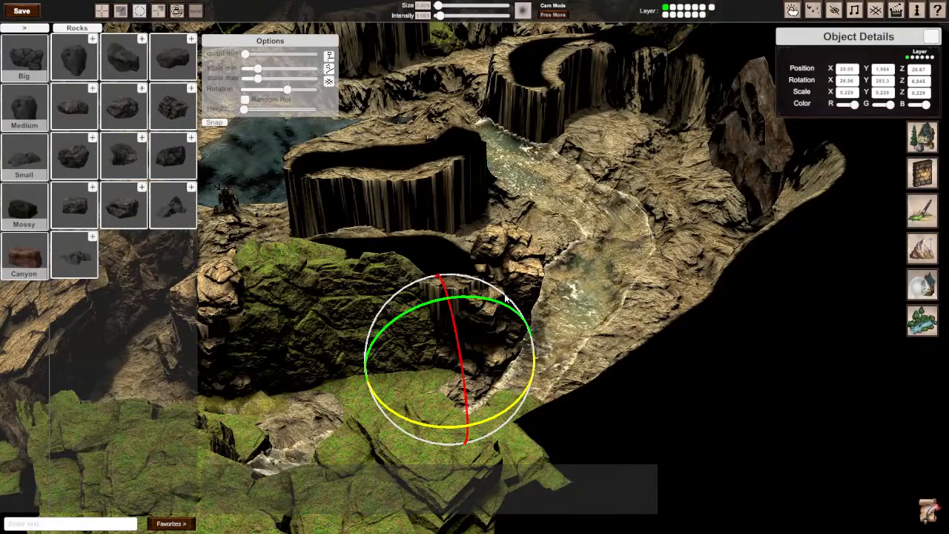
drag(450, 311, 471, 349)
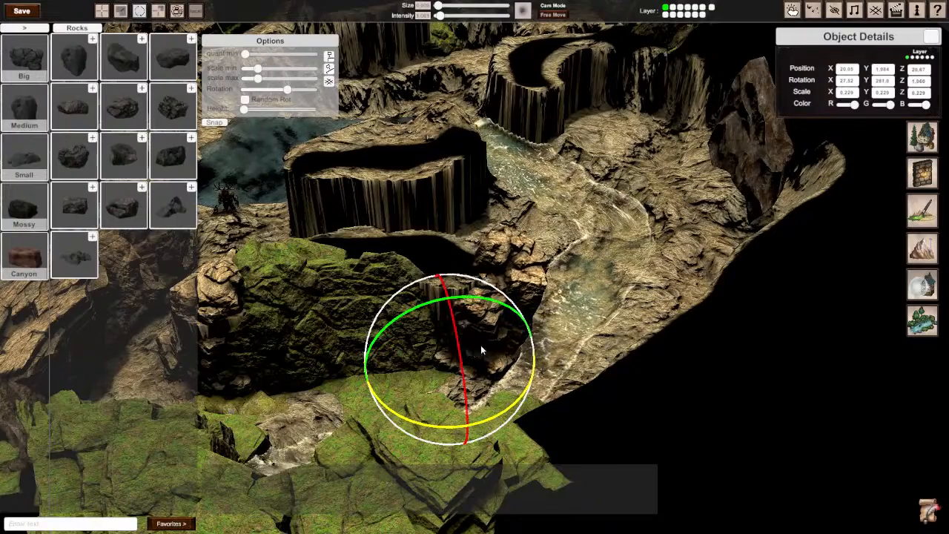
right_drag(480, 334, 461, 267)
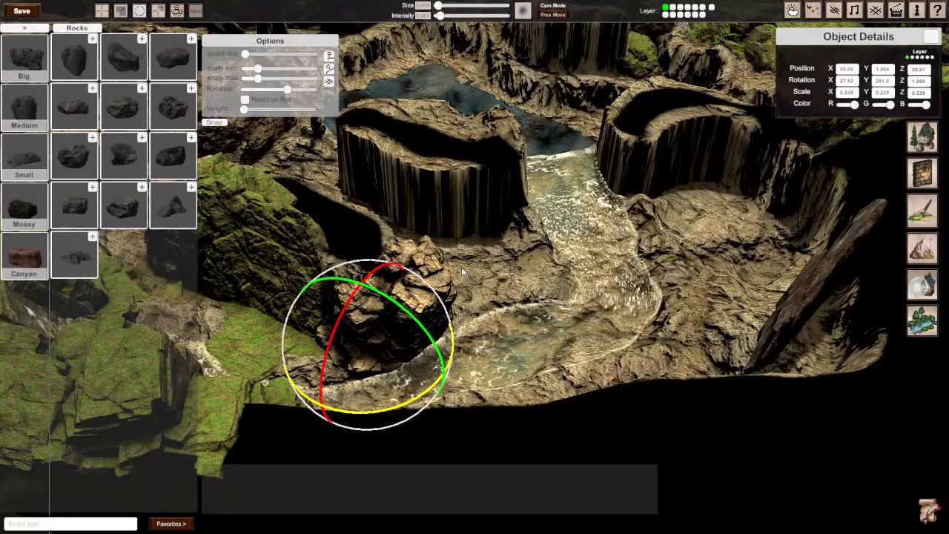
Step: Place a medium rock at scale 1 between the mossy slab and river-side cracked rock, rotated about 316° on X and 261° on Y
click(507, 267)
right_drag(506, 267, 437, 253)
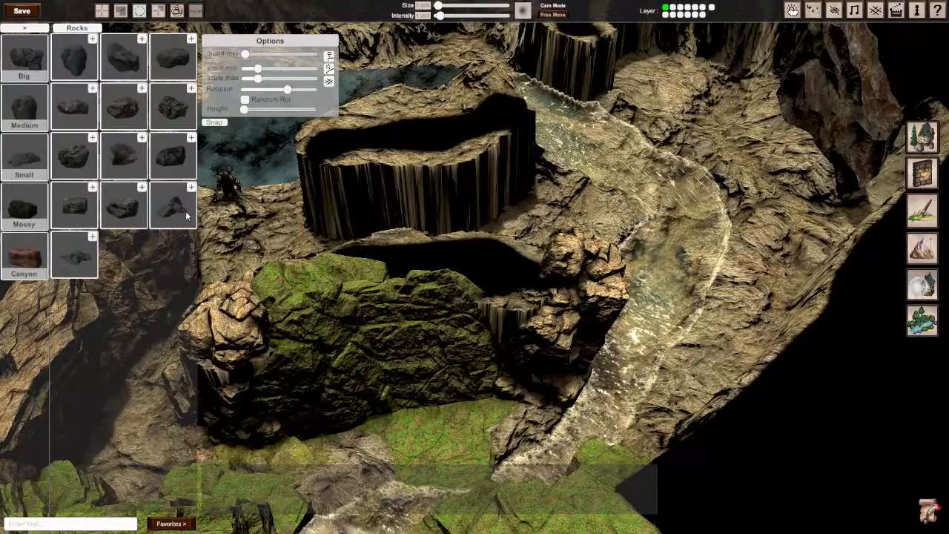
click(63, 116)
click(500, 275)
drag(500, 276, 525, 263)
key(w)
key(e)
key(w)
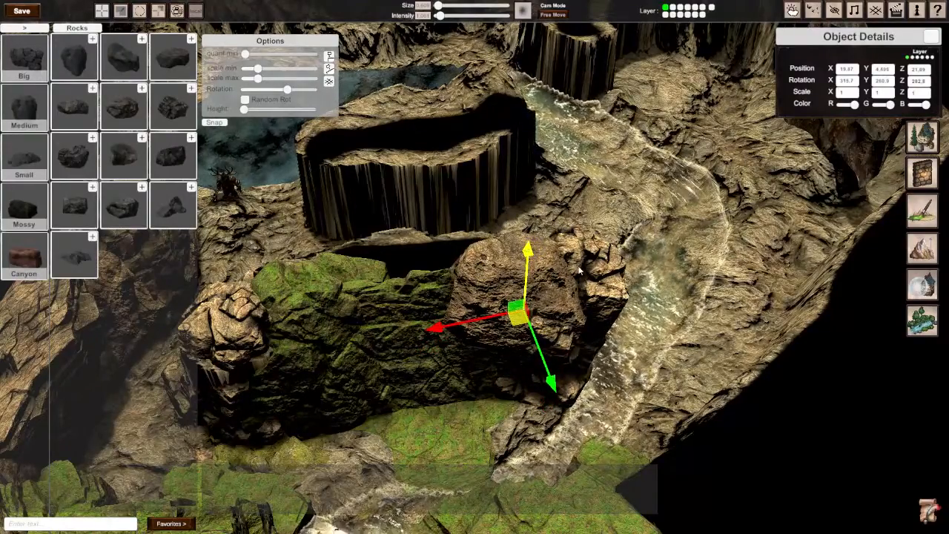
Step: Copy the boulder from the nearby cliff wall to the pillar's bare back face, turning it to about 83° on Y
click(692, 262)
right_drag(692, 261, 534, 263)
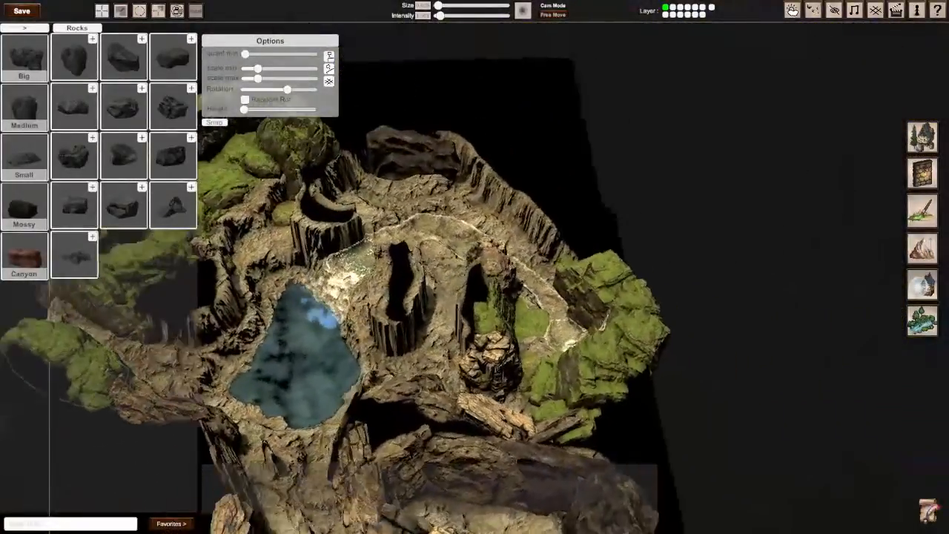
key(w)
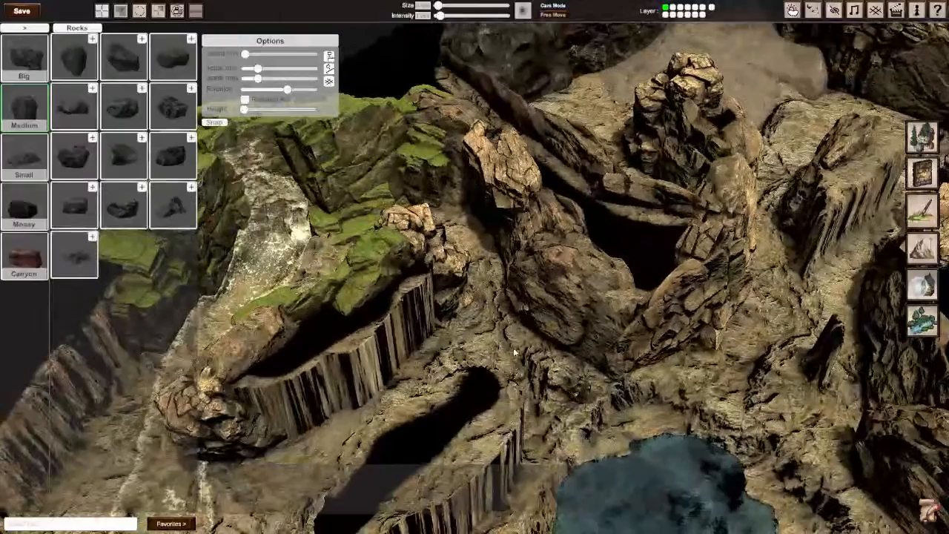
click(561, 310)
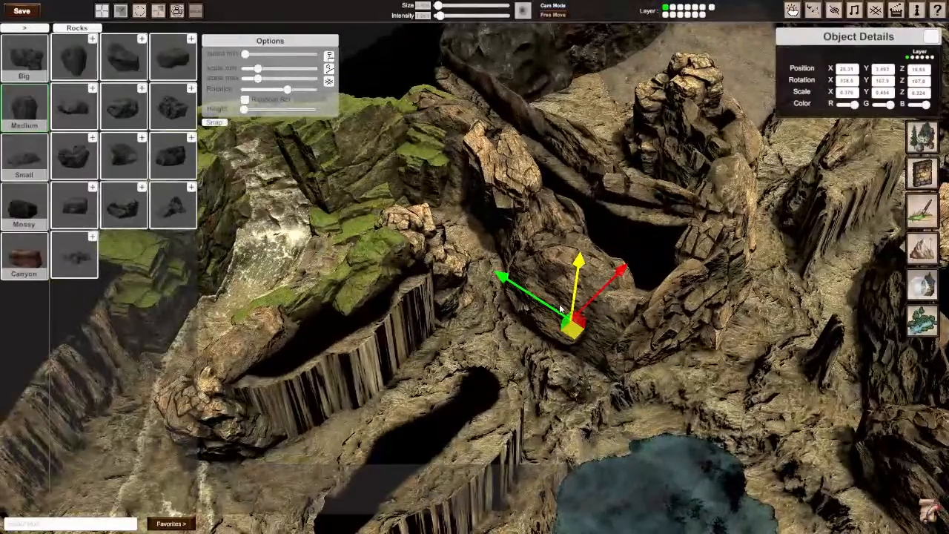
drag(571, 333, 282, 379)
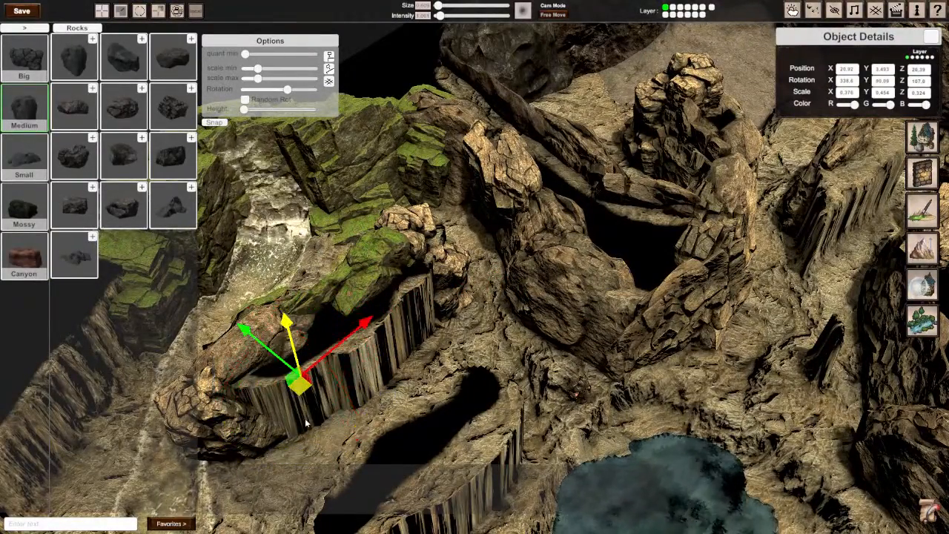
drag(297, 386, 300, 415)
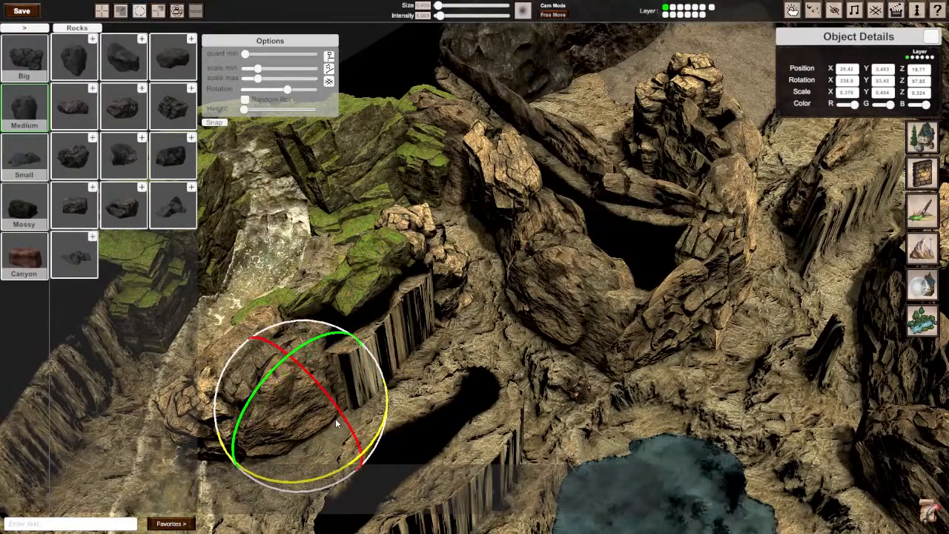
Step: Copy the boulder along the pillar's back face, turn it to about 276° on Y and set it beside the first
drag(300, 417, 376, 371)
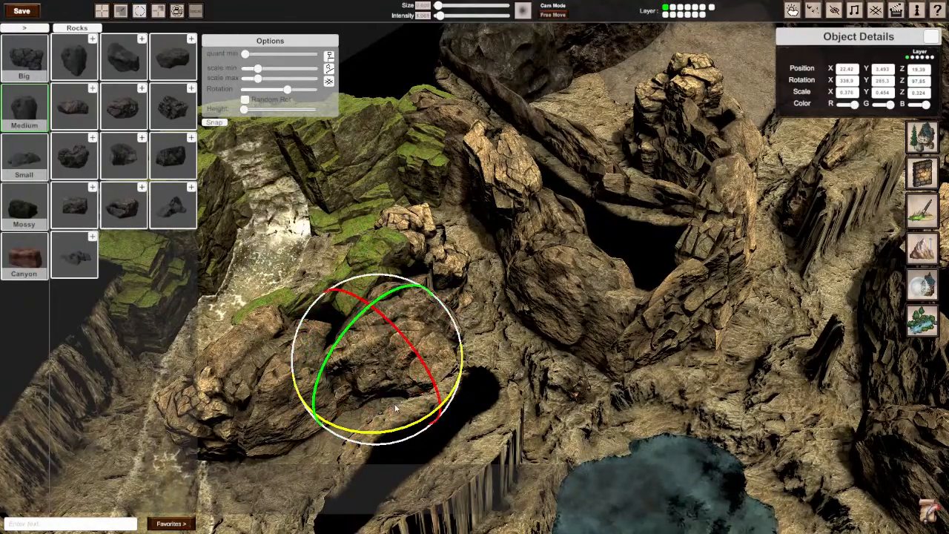
drag(385, 377, 319, 385)
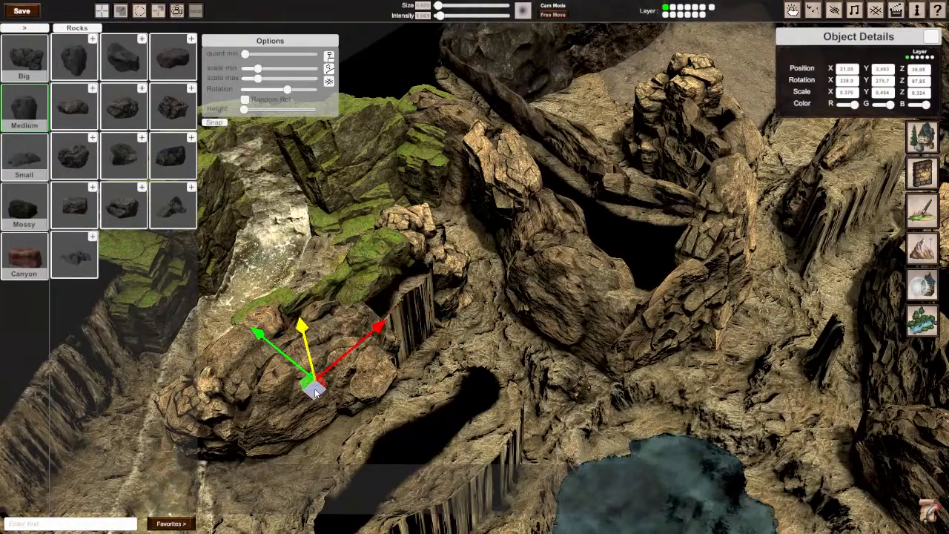
right_drag(319, 385, 248, 371)
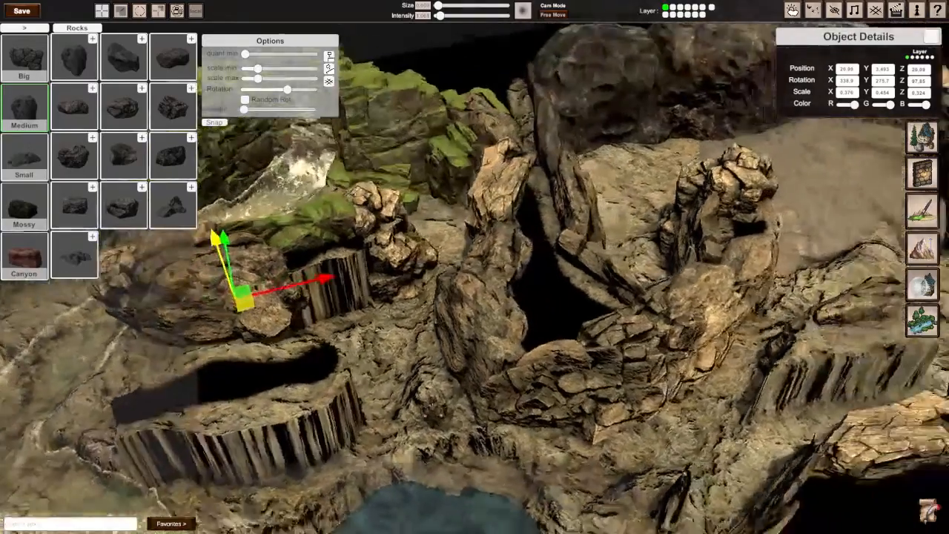
scroll(475, 297, down, 3)
Step: Copy the flat cracked slab from the cliff wall onto the pillar's remaining bare back face and scale it to about 0.185 on Y
click(658, 347)
drag(665, 367, 438, 313)
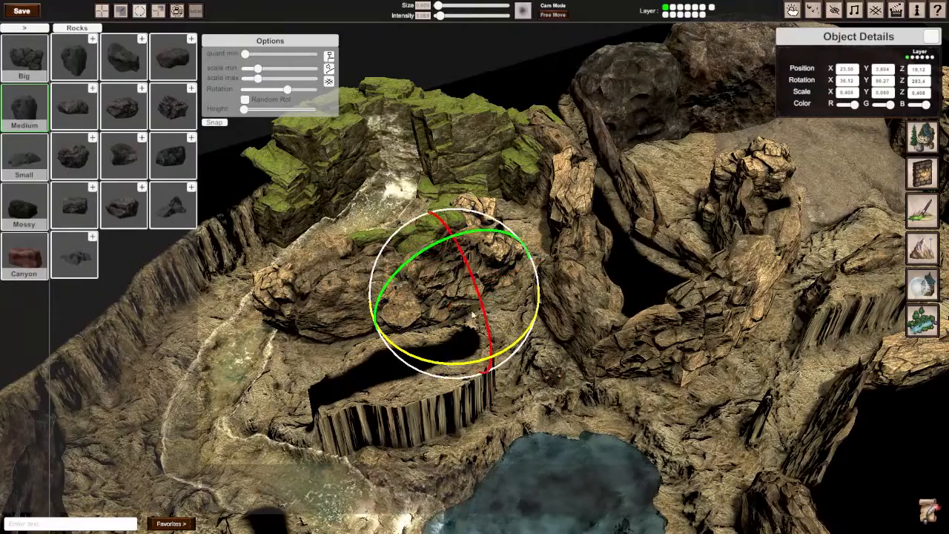
middle_drag(485, 317, 475, 269)
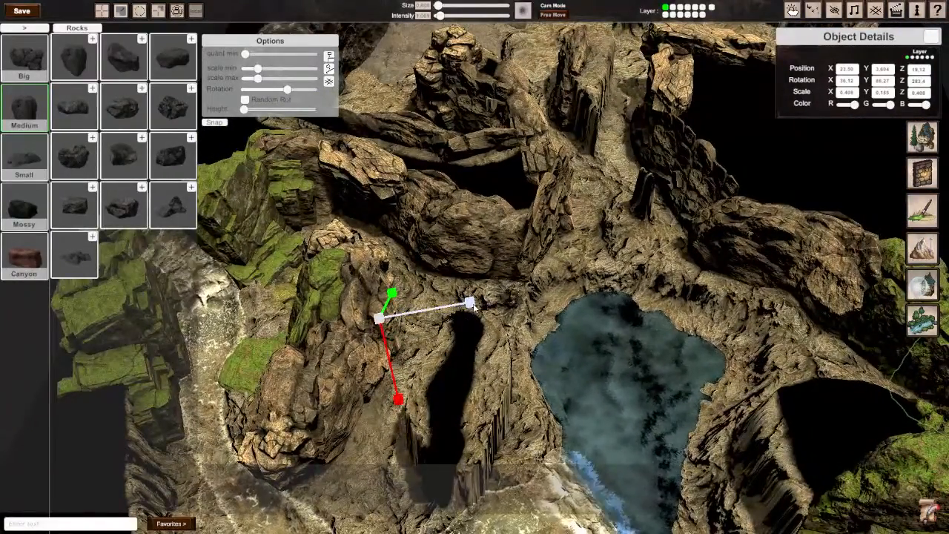
drag(470, 304, 474, 307)
right_drag(571, 328, 475, 268)
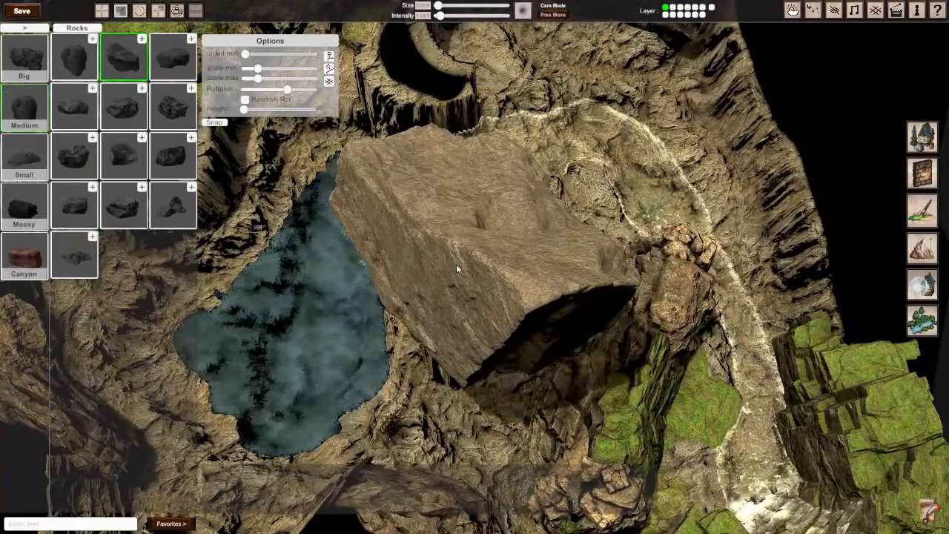
Step: Place a medium rock over the bare pillar beside the pool and turn it to about 270° on Y
click(457, 264)
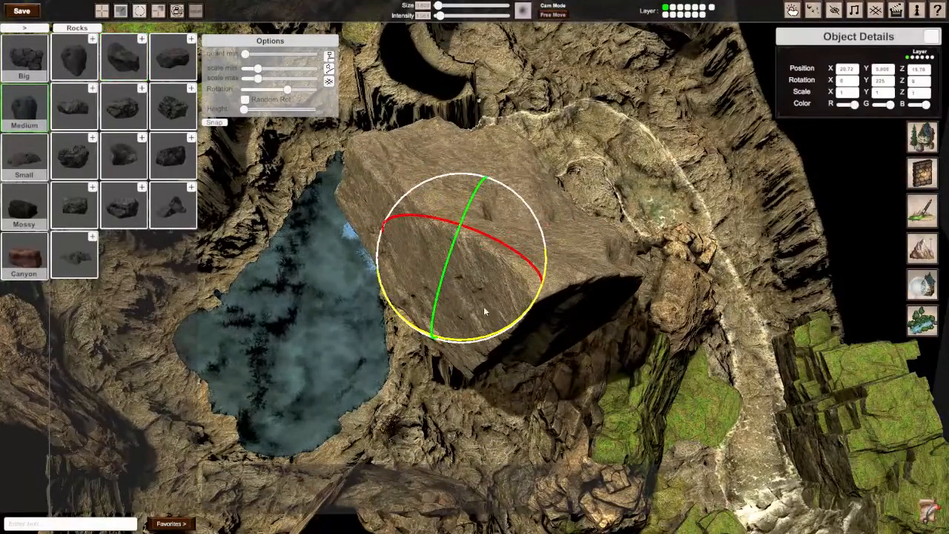
drag(481, 339, 289, 326)
right_drag(289, 326, 476, 269)
key(w)
key(e)
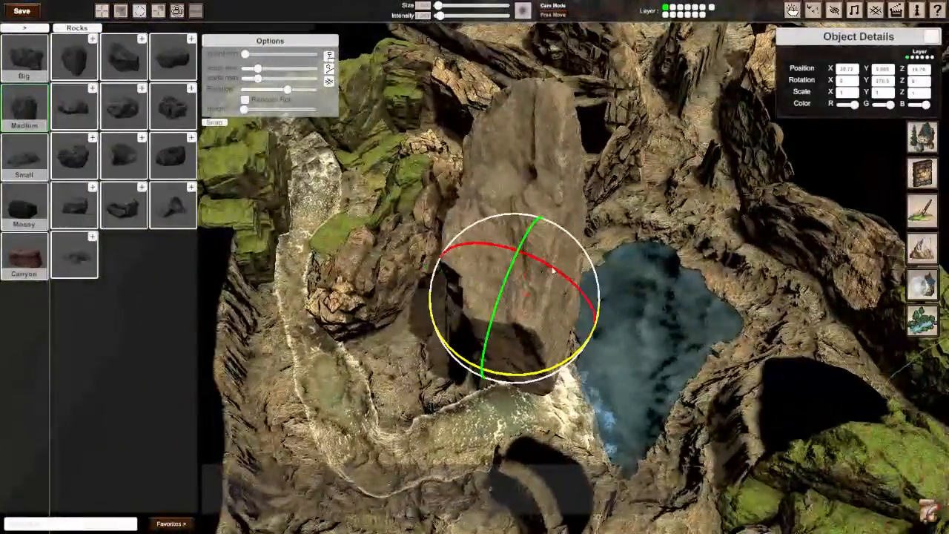
key(w)
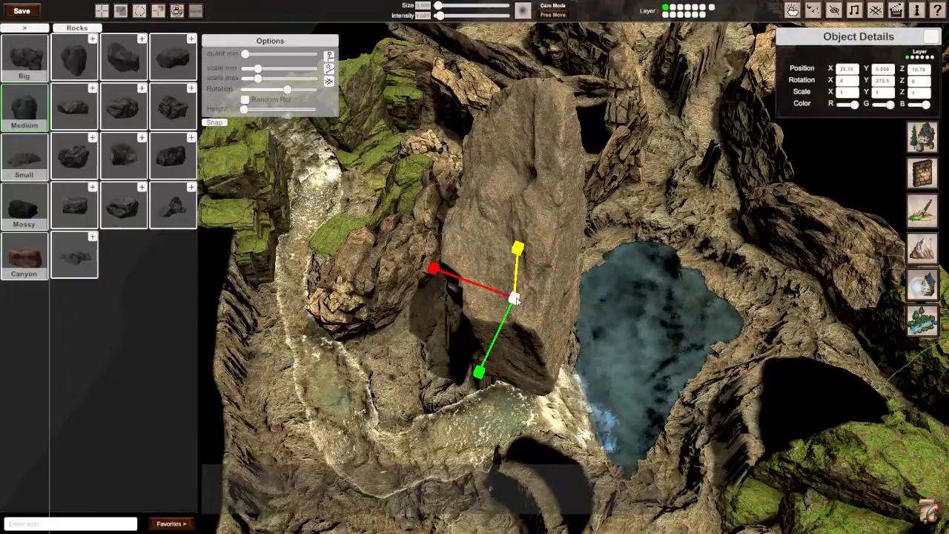
Step: Shrink the new rock uniformly, lower it and shift it against the pillar's pool-facing wall
drag(517, 301, 488, 303)
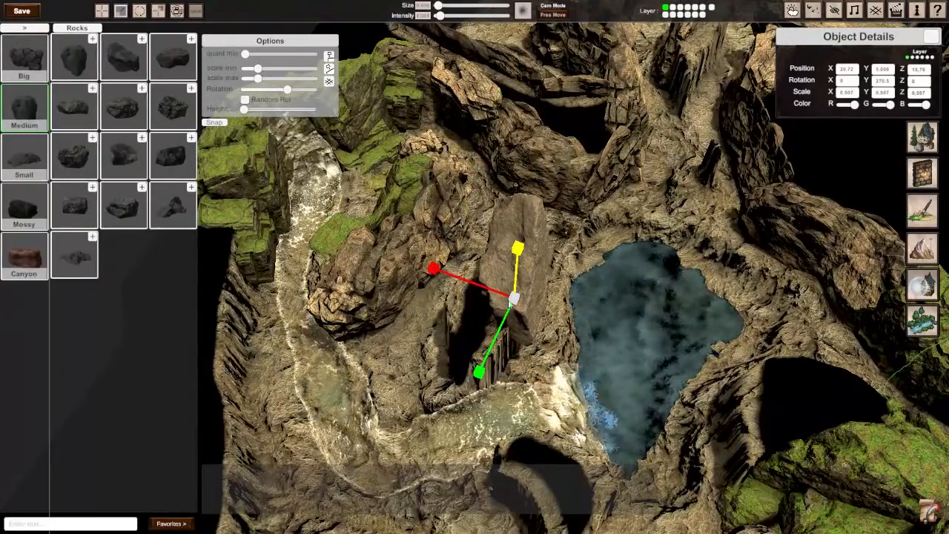
right_drag(509, 302, 489, 310)
drag(411, 254, 414, 325)
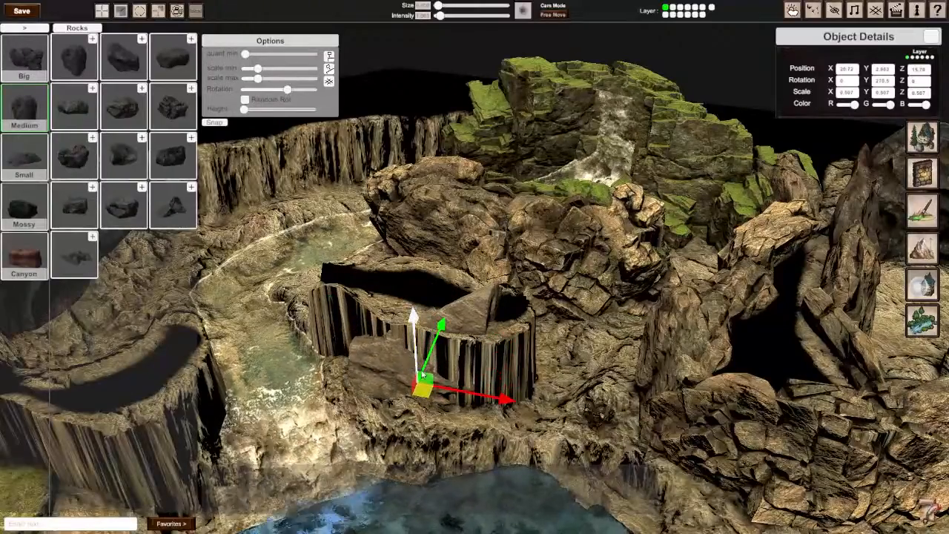
drag(421, 392, 457, 408)
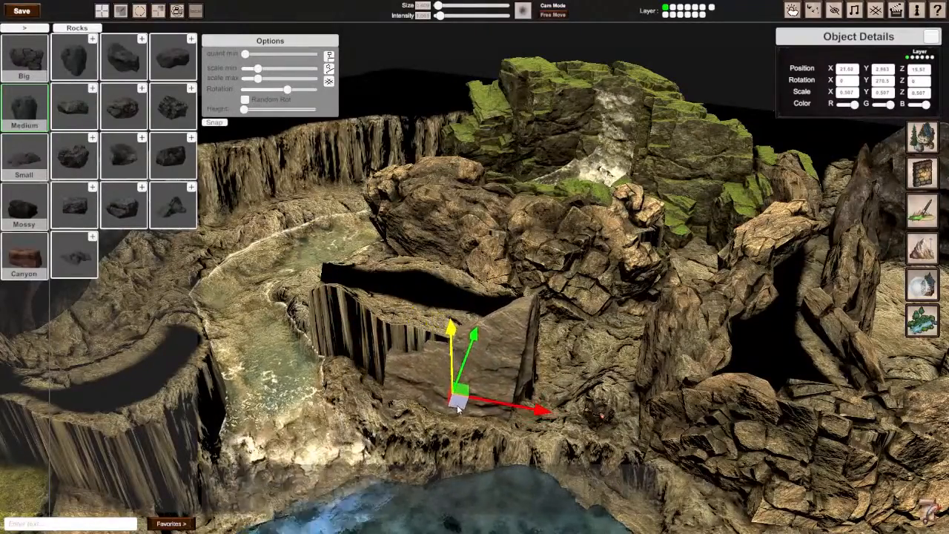
Step: Stretch the pool-side rock to about 0.712 on Y, lengthen it on Z, and tilt and turn it to about 267° on Y
drag(448, 332, 448, 325)
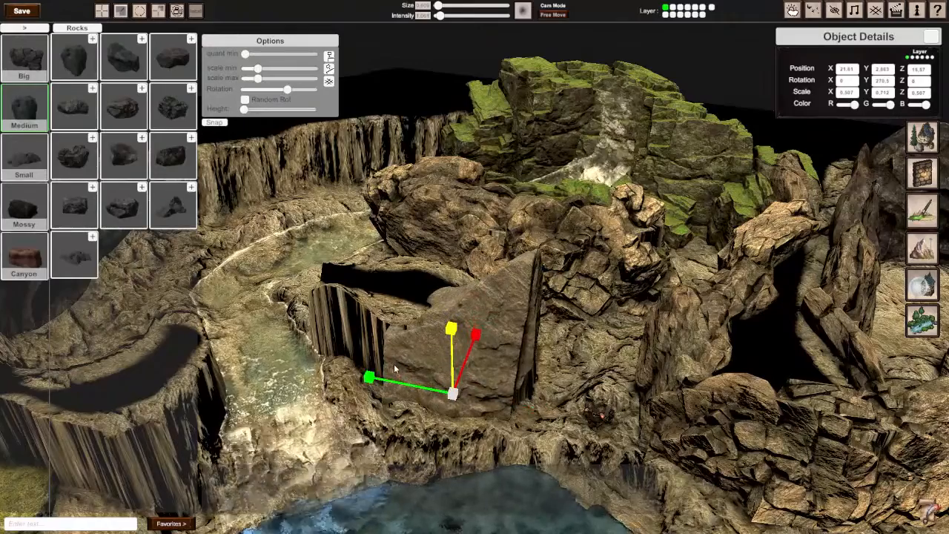
drag(373, 377, 366, 375)
drag(469, 408, 433, 394)
right_drag(433, 394, 466, 277)
key(e)
drag(312, 376, 457, 374)
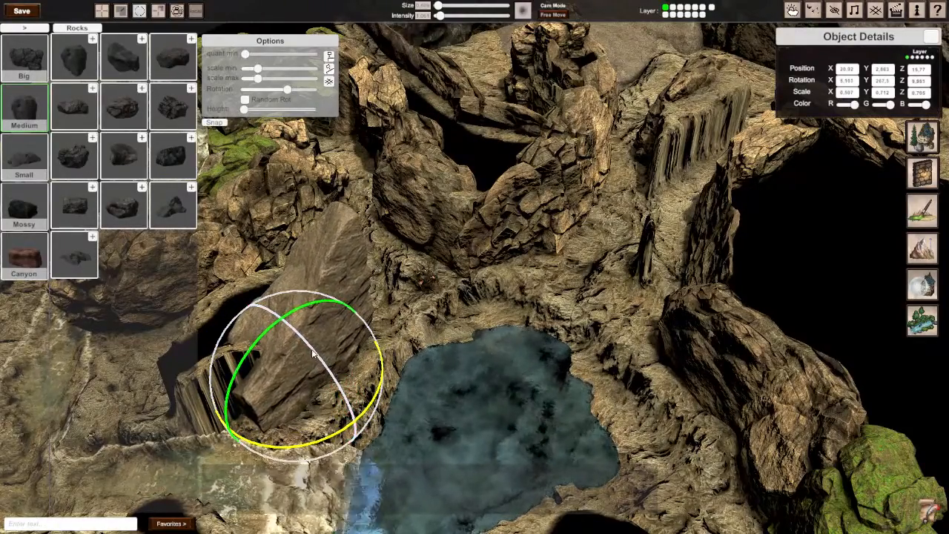
mouse_move(312, 354)
right_down()
mouse_move(260, 300)
mouse_move(211, 286)
mouse_move(297, 348)
right_up()
Step: Copy the pool-side rock across to the pillar's opposite bare wall
key(w)
key(a)
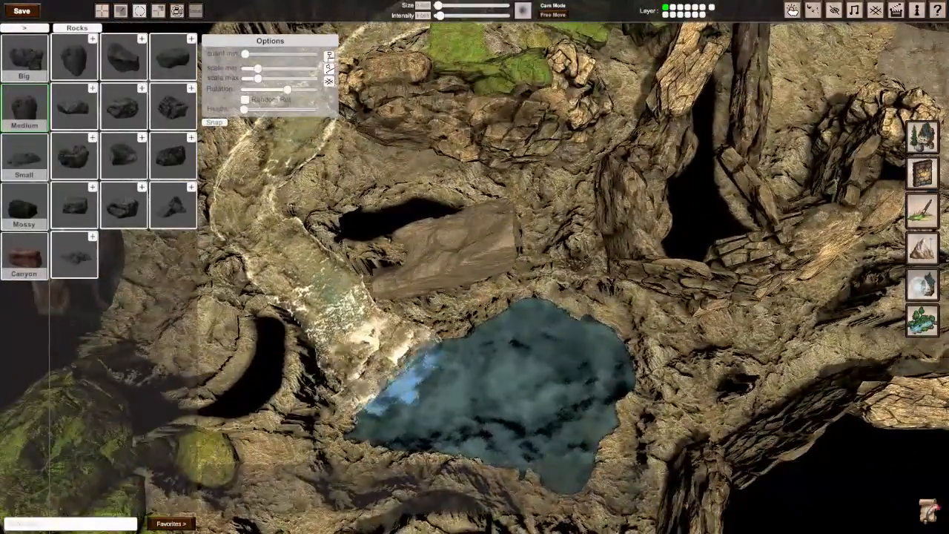
key(s)
key(d)
mouse_move(297, 348)
right_down()
mouse_move(259, 368)
mouse_move(295, 356)
right_up()
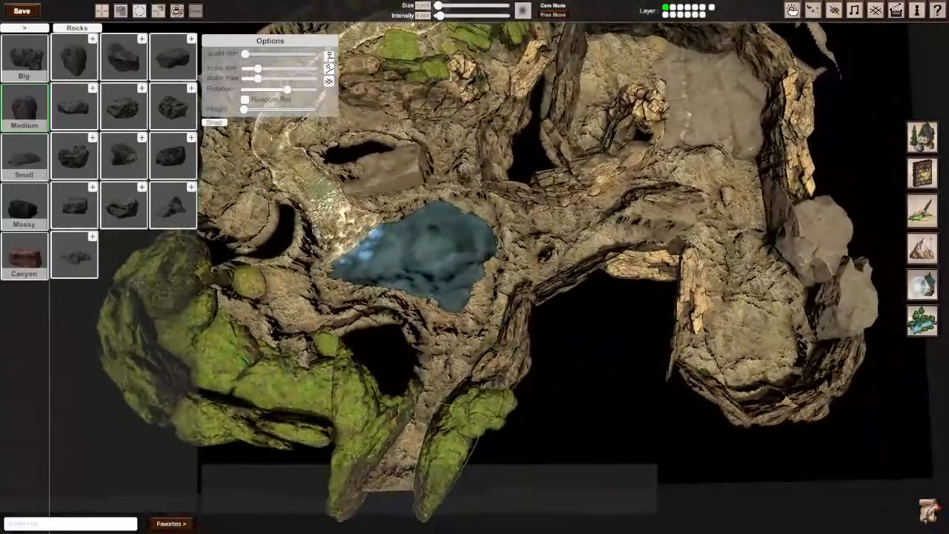
key(w)
key(s)
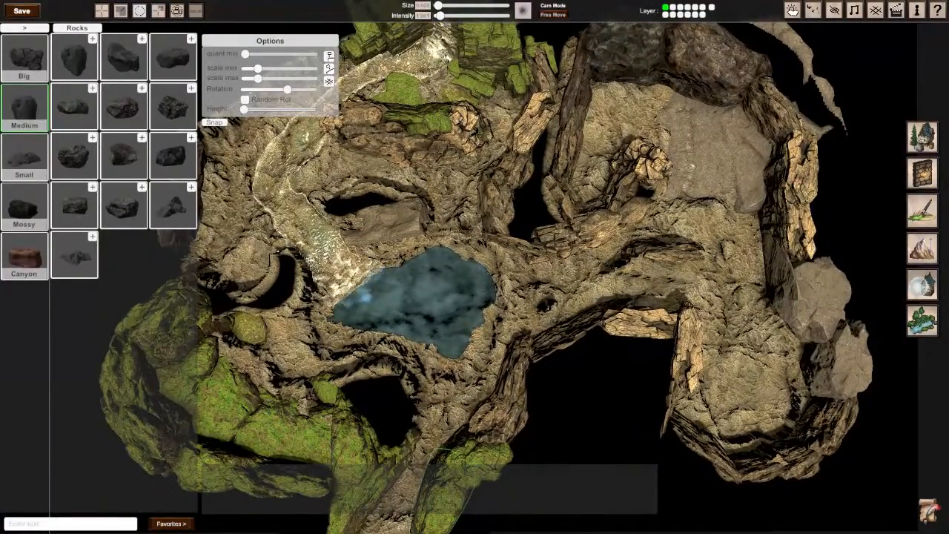
right_drag(638, 267, 547, 281)
click(543, 293)
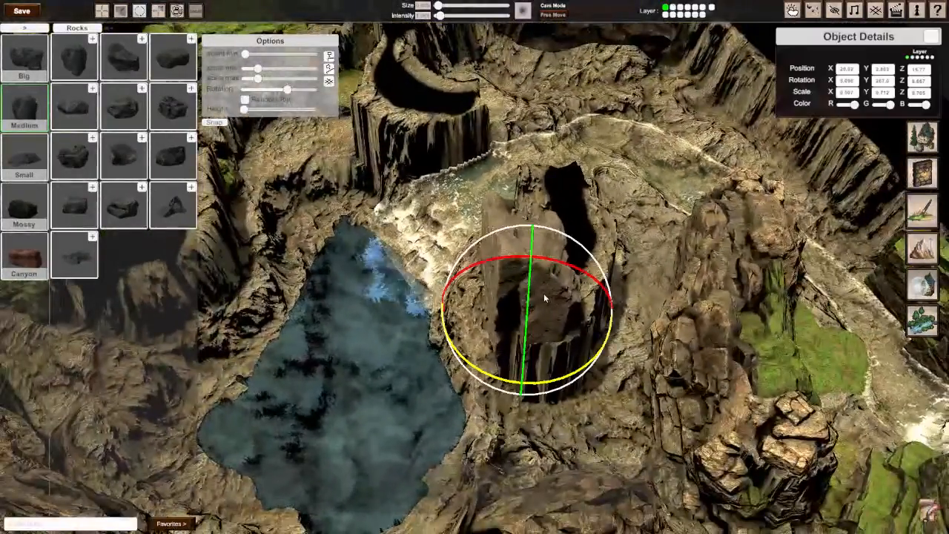
drag(515, 320, 545, 324)
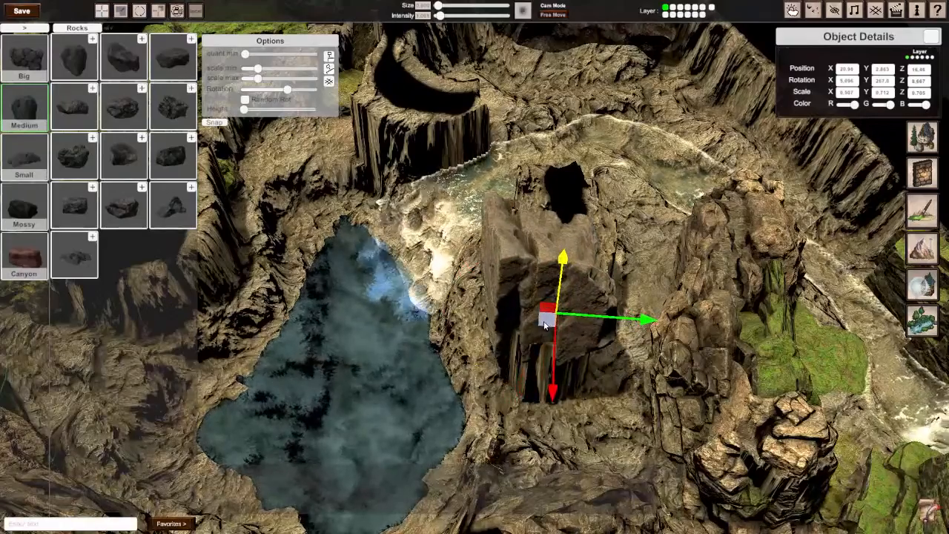
drag(562, 386, 608, 371)
Step: Rotate the copied rock to about 312° on X, 129° on Y and 331° on Z, and shift it along the pillar's wall
drag(608, 269, 593, 134)
middle_drag(592, 135, 482, 302)
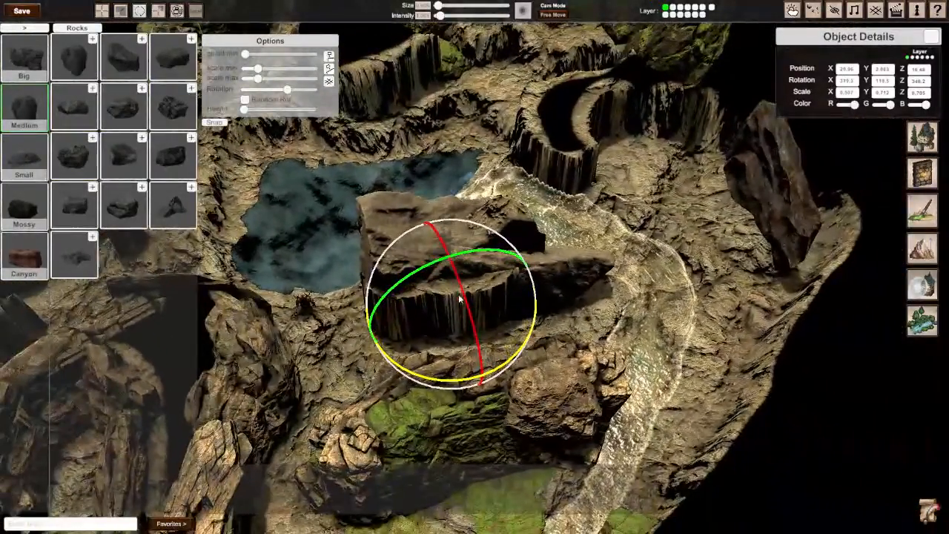
drag(462, 258, 504, 245)
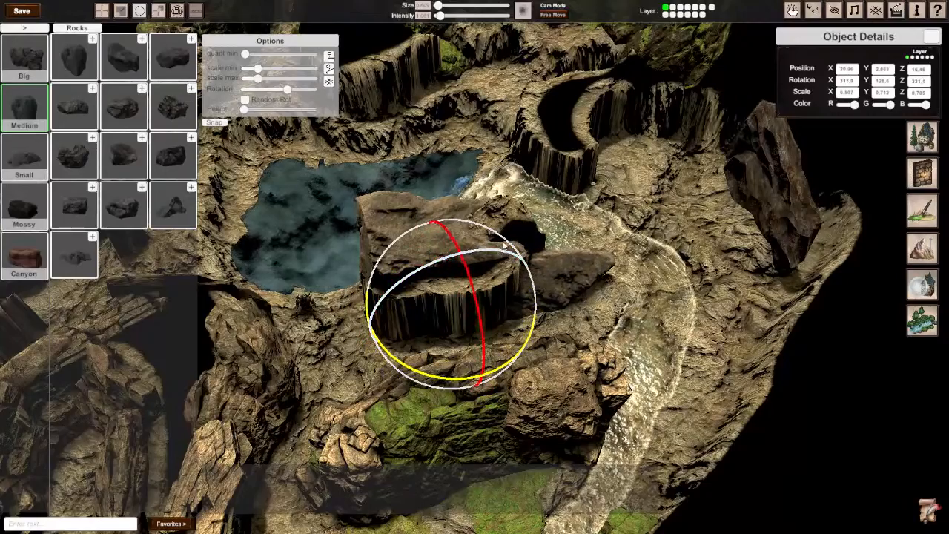
drag(443, 310, 410, 332)
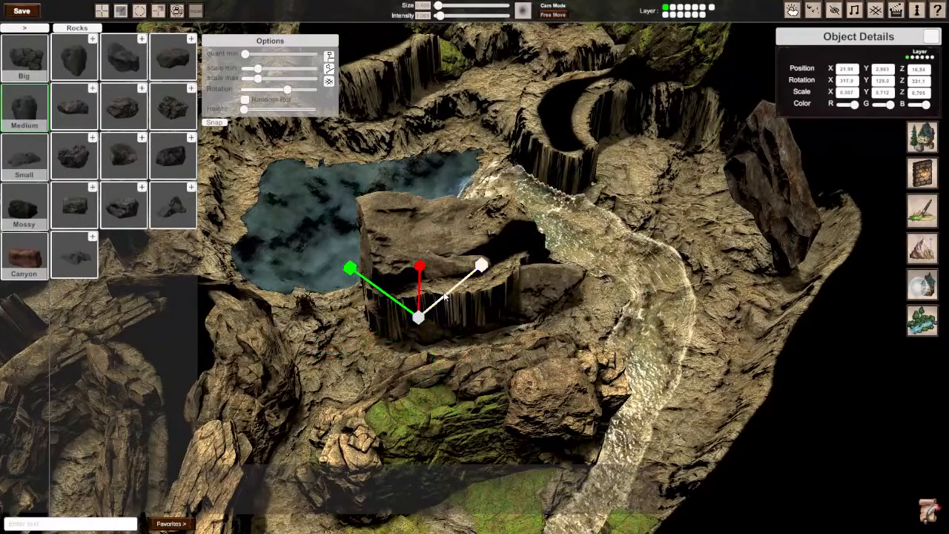
Step: Scale the copied rock to about 0.69 on X and 0.84 on Y, and move it over the pillar's exposed end
drag(421, 284, 417, 272)
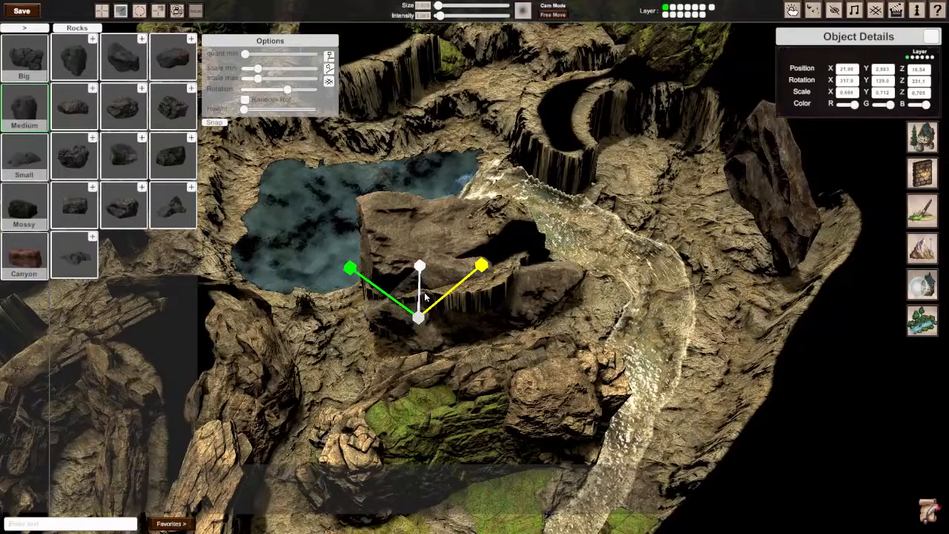
right_drag(427, 296, 482, 277)
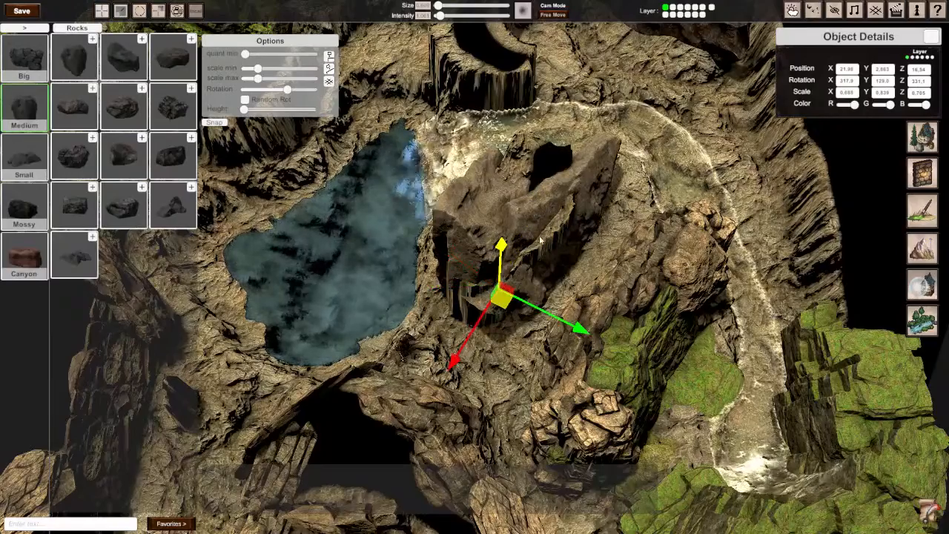
drag(499, 300, 486, 316)
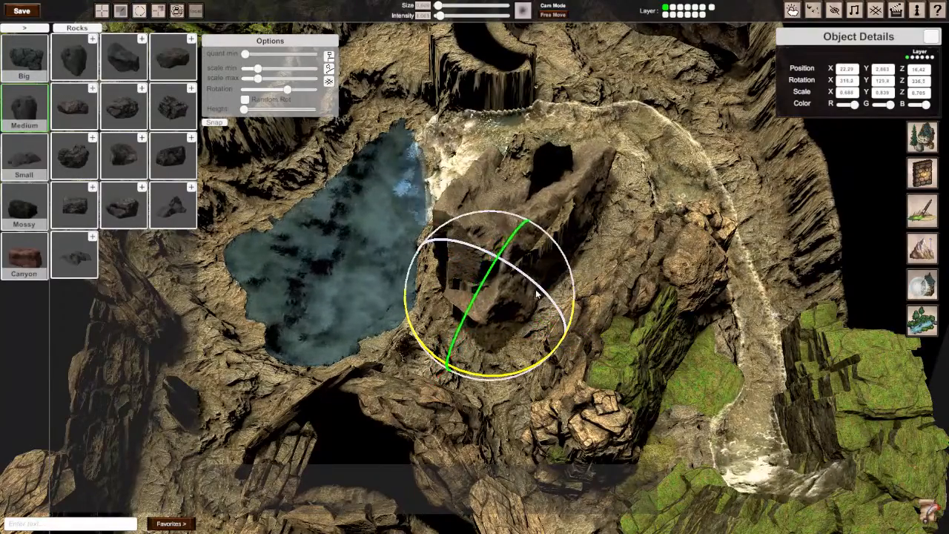
Step: Tilt the copied rock to about 341° on Z, nudge it into the pillar, and enlarge it on Y and to about 0.84 on Z
drag(536, 294, 552, 298)
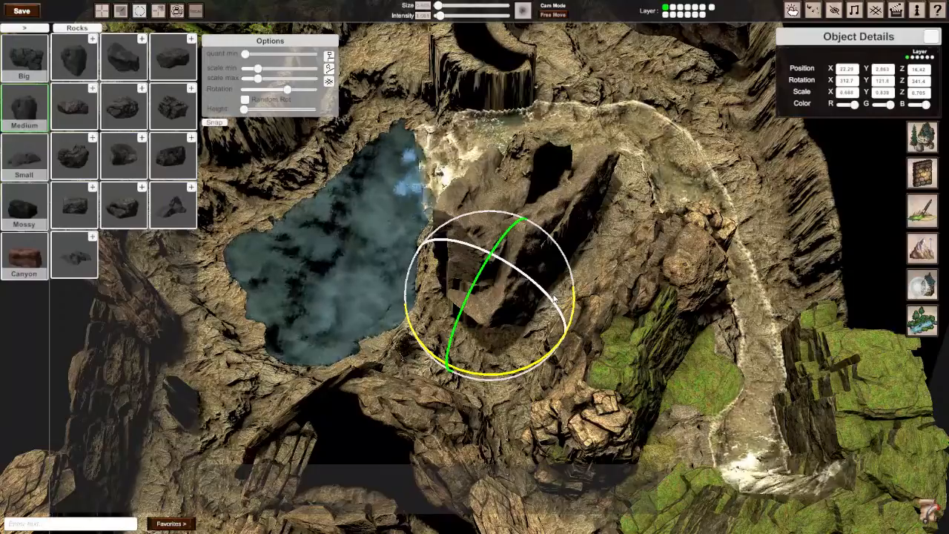
right_drag(555, 299, 437, 248)
key(w)
drag(397, 273, 404, 267)
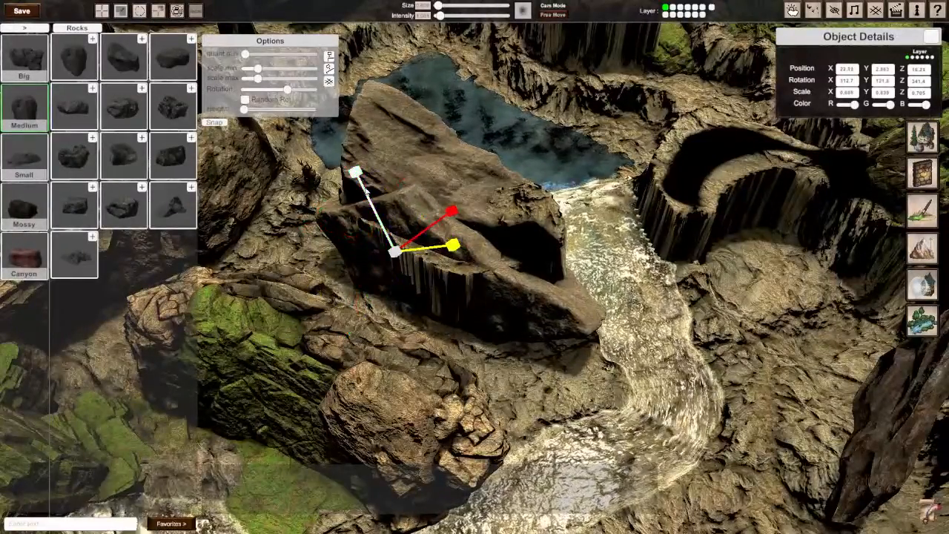
drag(366, 192, 361, 184)
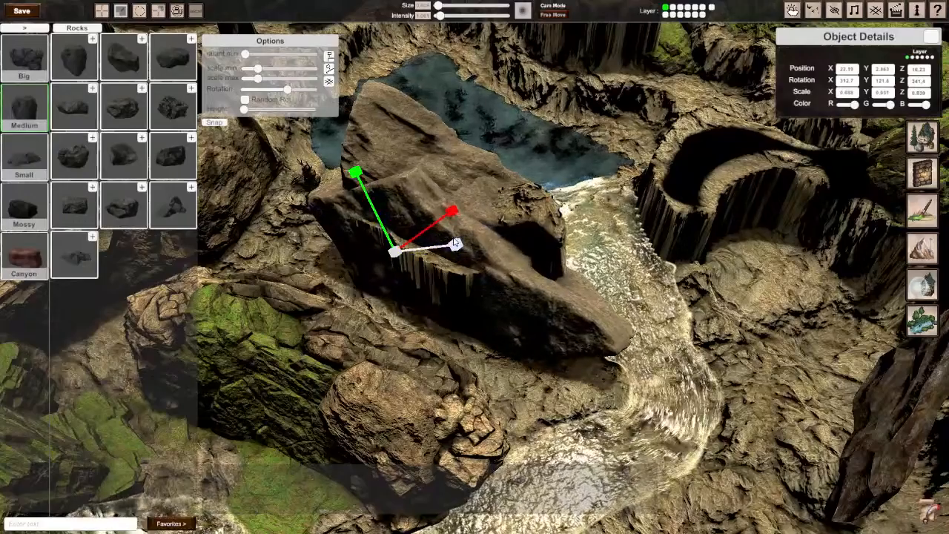
drag(374, 231, 348, 264)
Step: Place a cracked medium rock in the pillar's open gap, sink it to about 3.6 and rotate it to about 40°, 247° and 57°
middle_drag(349, 265, 475, 270)
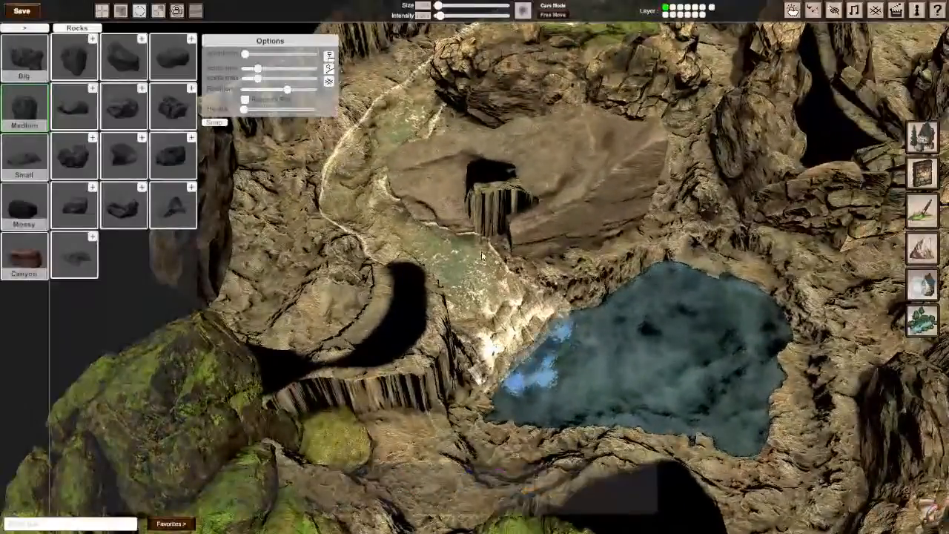
click(173, 106)
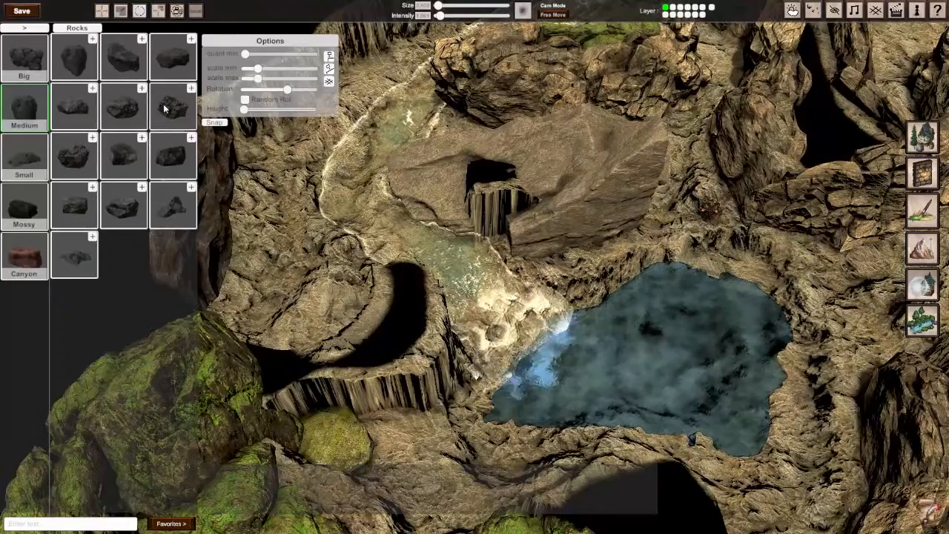
click(500, 182)
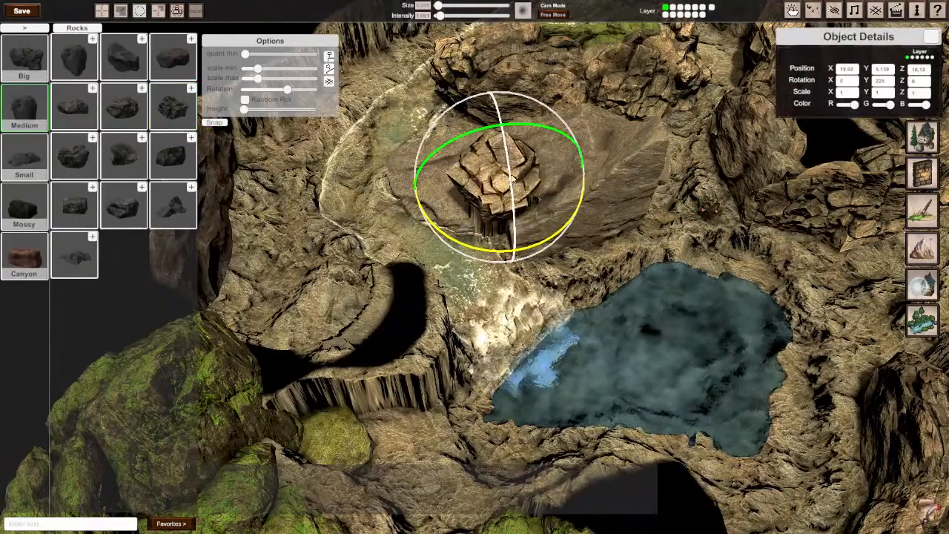
drag(509, 164, 495, 317)
key(e)
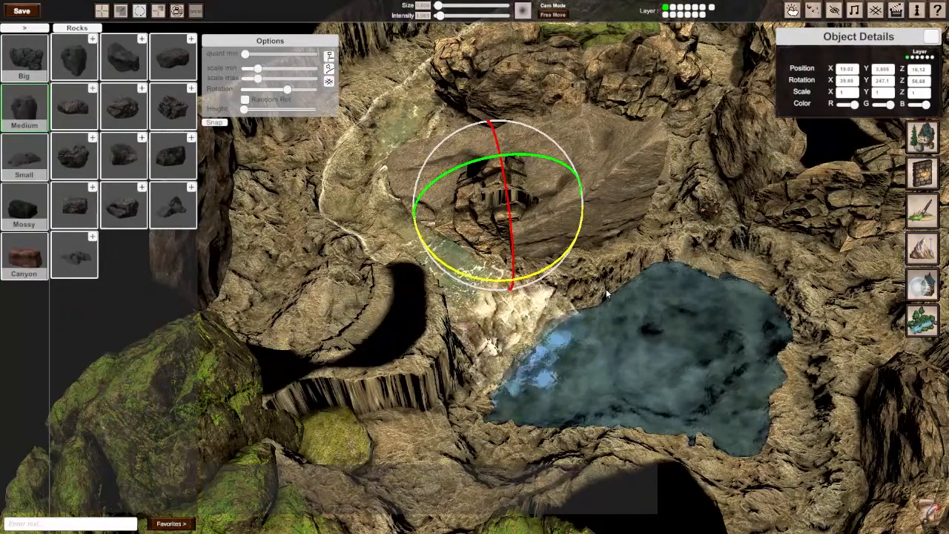
Step: Widen the cracked rock on X and to about 1.22 on Z so it covers more of the pillar's gap
key(w)
key(r)
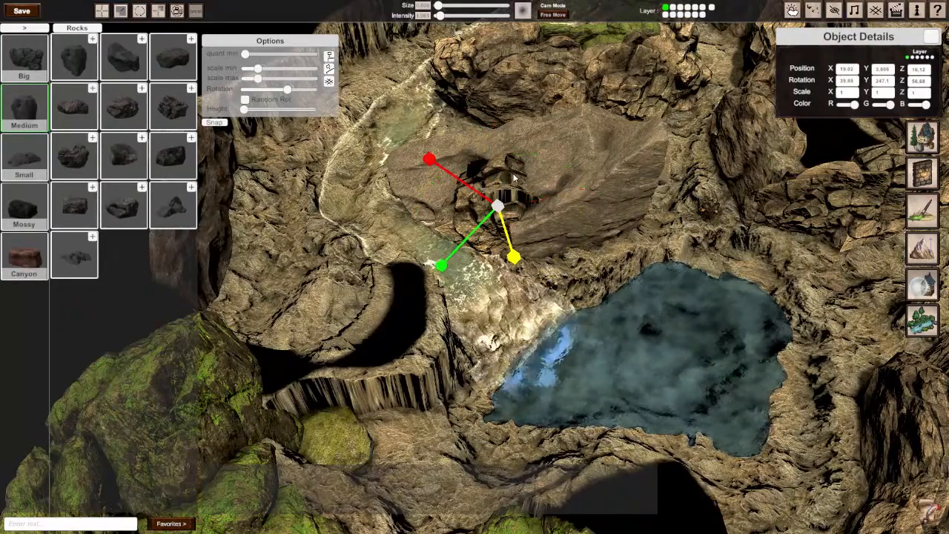
key(e)
key(w)
key(r)
right_drag(509, 242, 461, 289)
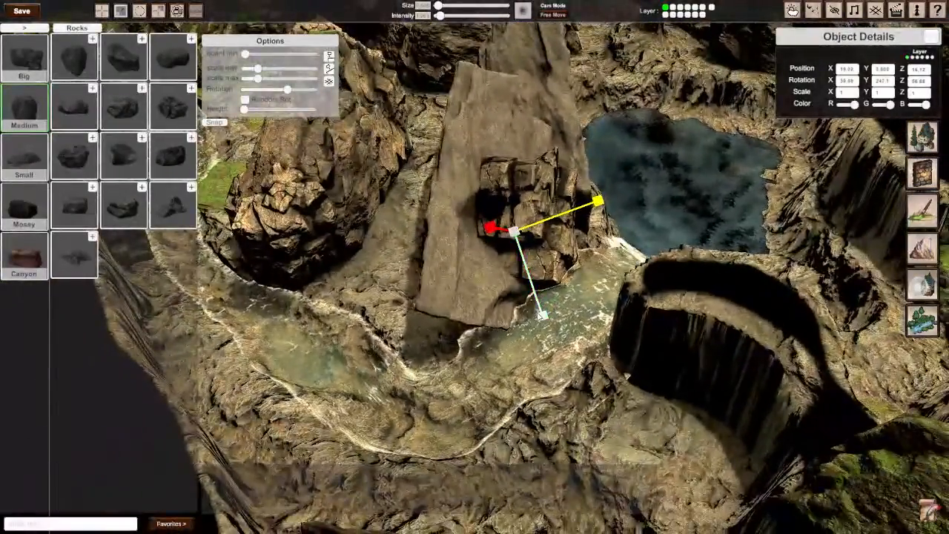
drag(543, 317, 546, 326)
drag(490, 235, 476, 231)
right_drag(476, 231, 447, 232)
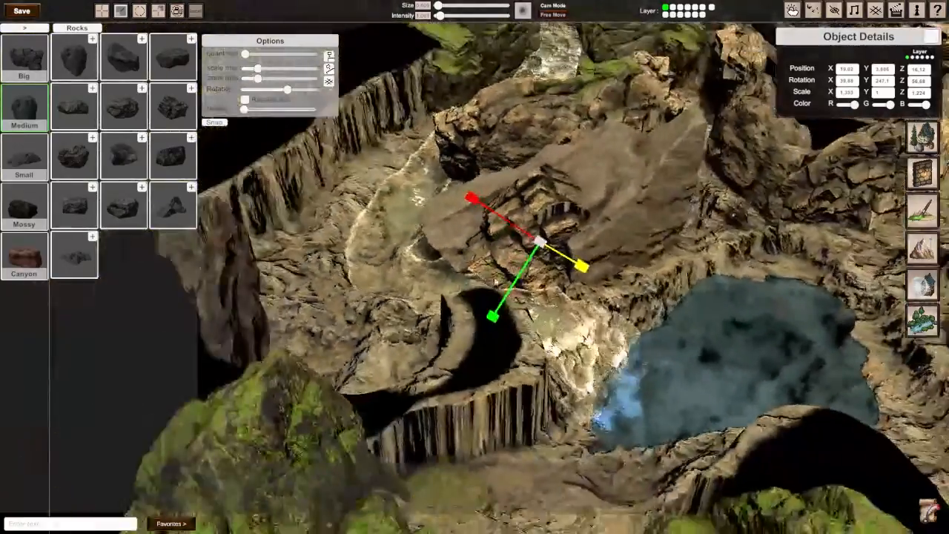
Step: Examine the covered pillar, stream and waterfall up close without the editing interface, and the surrounding cliffs from above
key(Tab)
key(s)
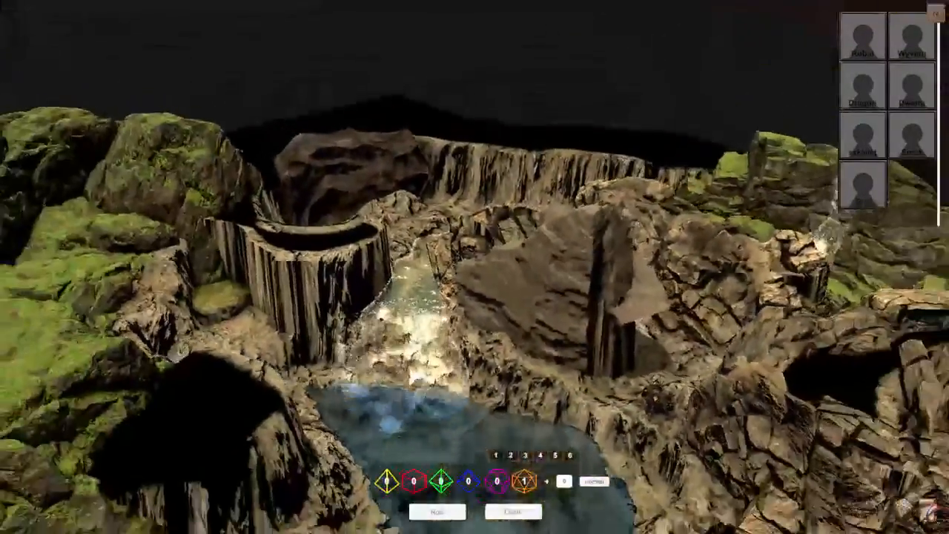
key(a)
key(d)
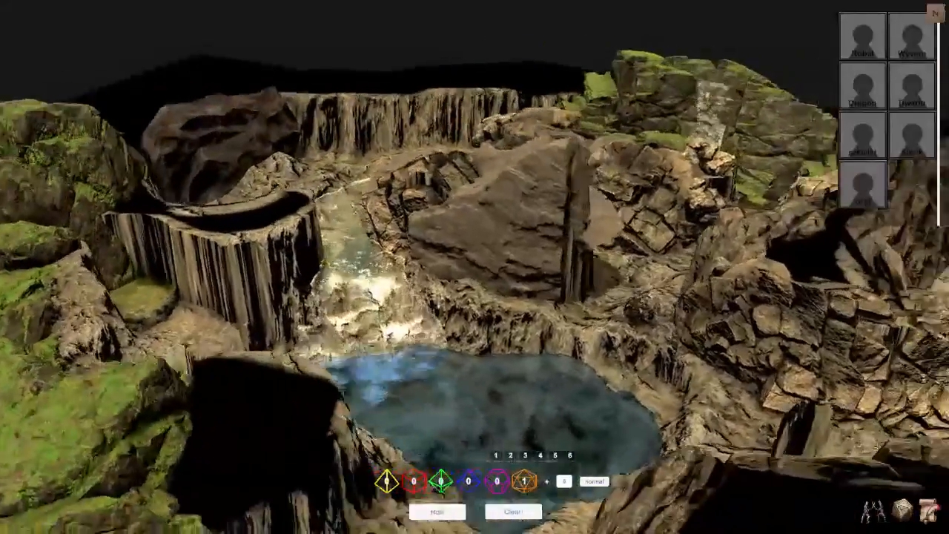
key(w)
key(s)
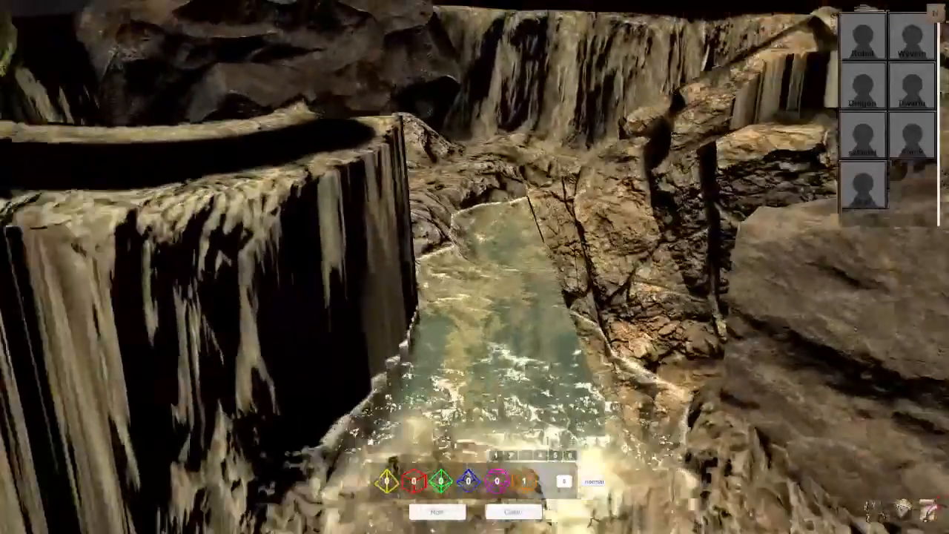
key(w)
key(s)
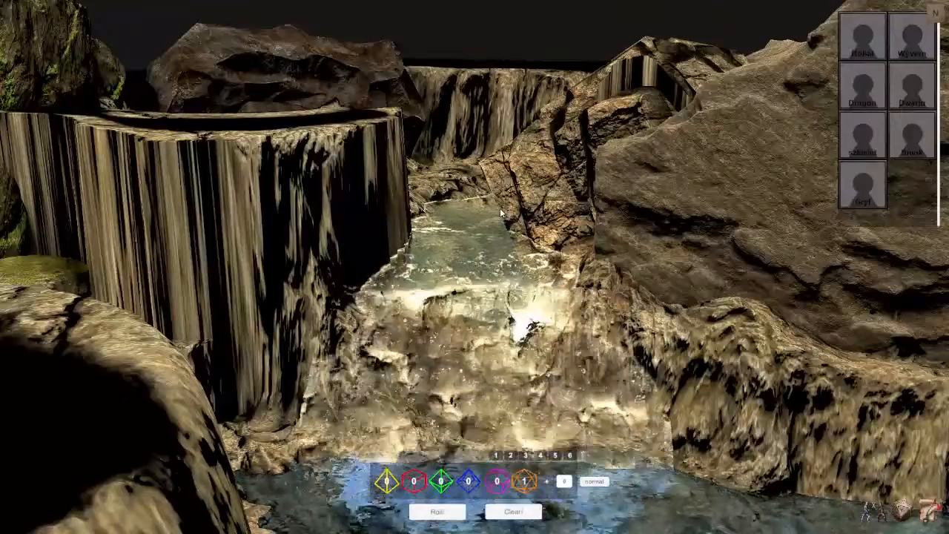
key(Tab)
right_drag(500, 210, 667, 296)
right_drag(460, 263, 416, 295)
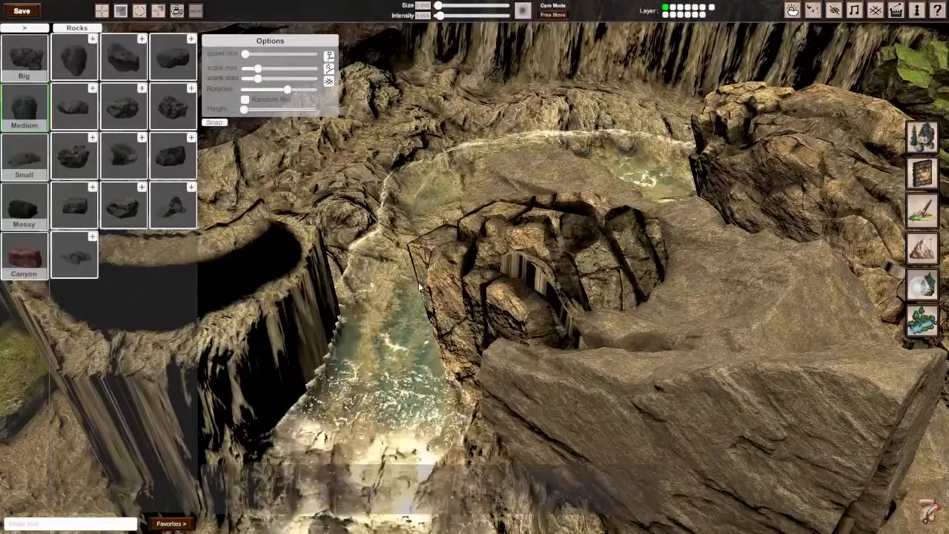
right_drag(415, 296, 348, 349)
right_drag(764, 319, 763, 265)
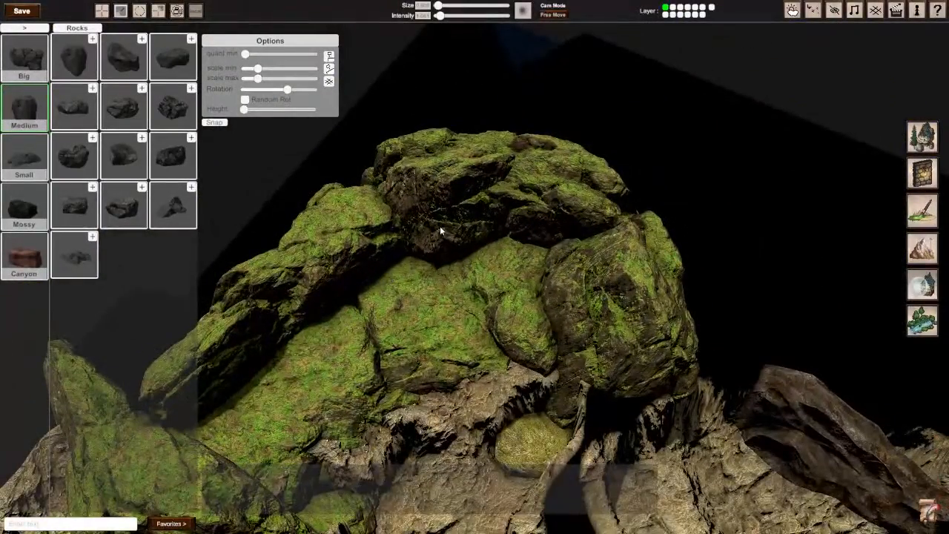
Step: Place a copy of the mossy boulder on the bare cliff beside the waterfall and rotate it to about 59° on Y
click(440, 229)
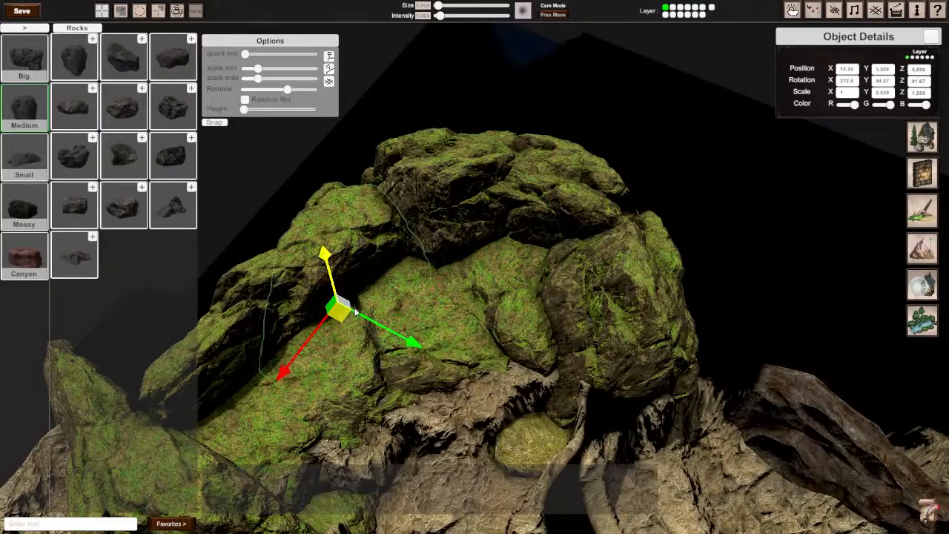
right_drag(784, 496, 196, 281)
drag(272, 356, 679, 280)
key(e)
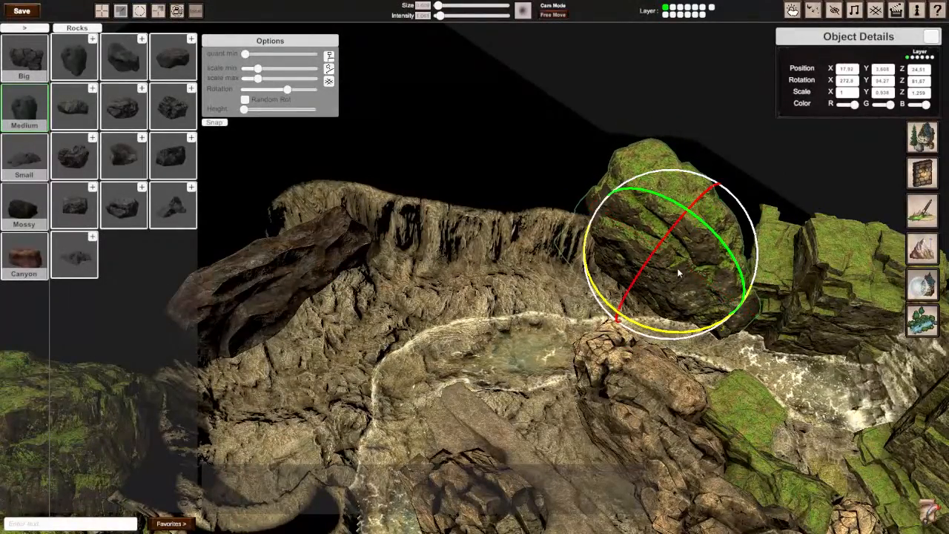
drag(621, 321, 764, 260)
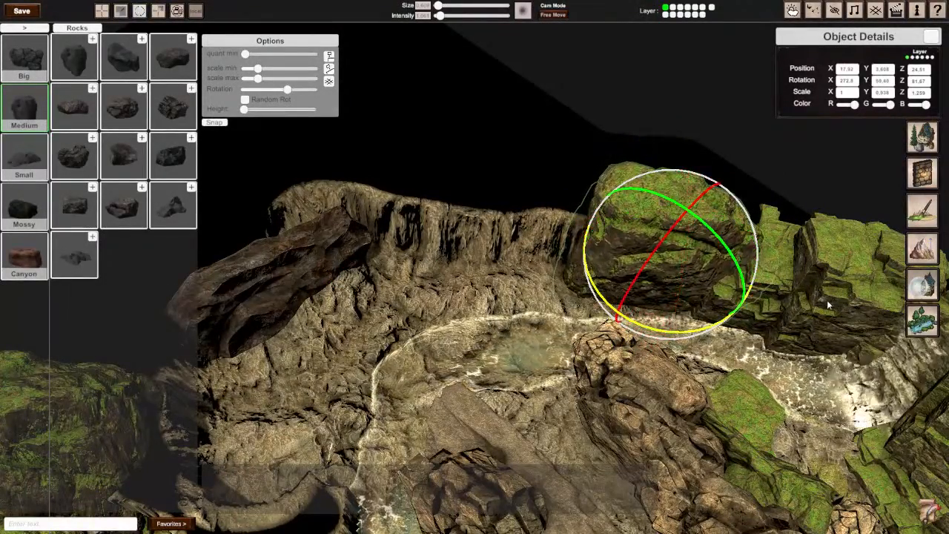
Step: Sink the mossy boulder, turn it to about 69° on Y and tuck it against the mossy cliff beside the waterfall
key(w)
drag(685, 216, 669, 252)
right_drag(676, 318, 745, 306)
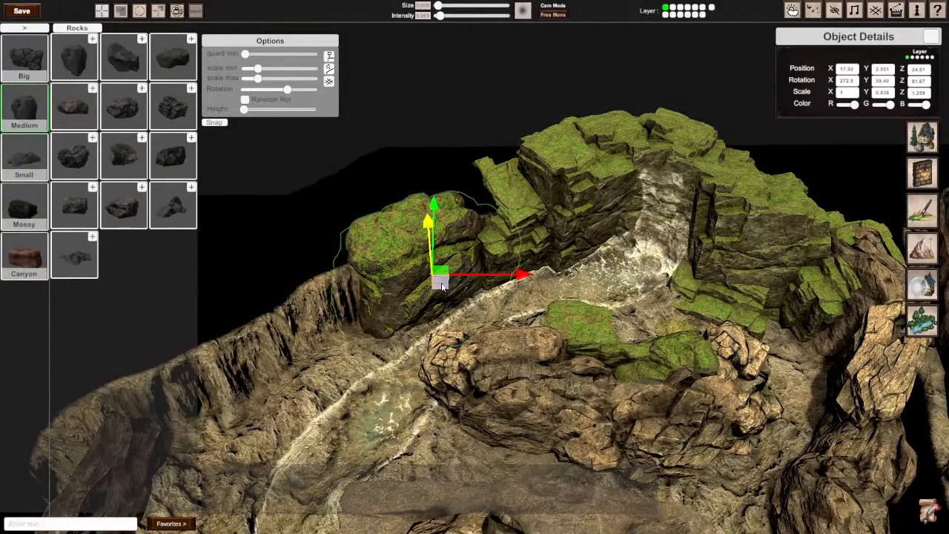
drag(440, 279, 458, 268)
key(e)
drag(478, 328, 457, 330)
key(w)
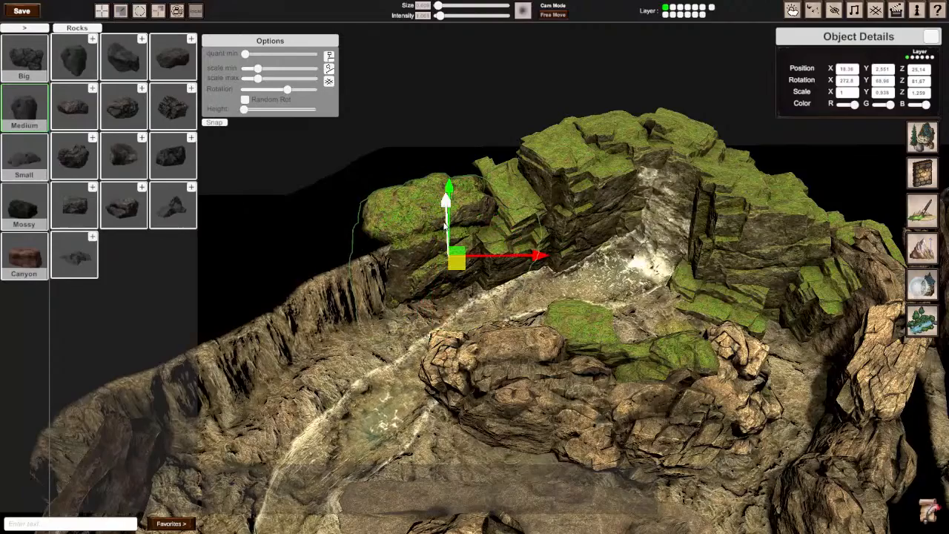
right_drag(450, 209, 495, 223)
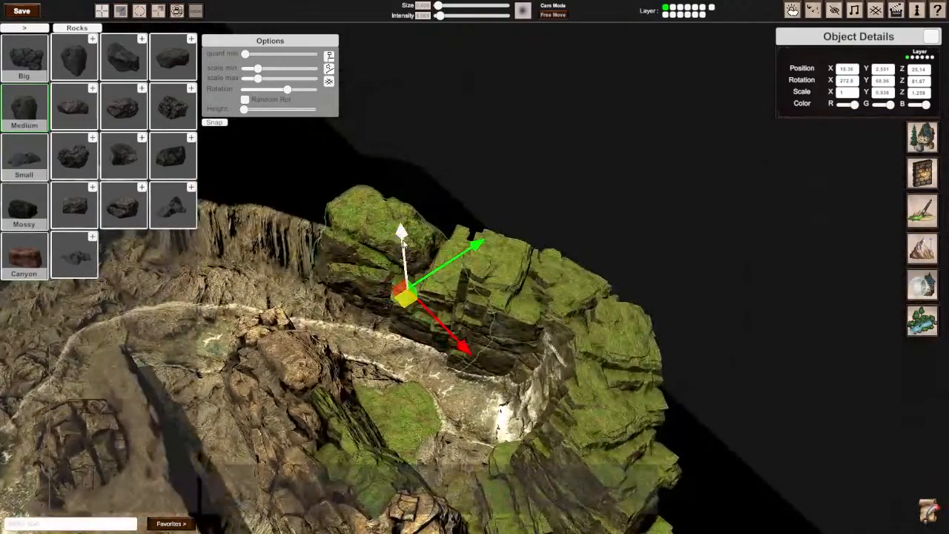
mouse_move(404, 243)
mouse_down()
mouse_move(399, 262)
mouse_move(395, 254)
mouse_up()
Step: Place a copy of the brown cracked rock on the bare cliff near the mossy boulder and rotate it to about 218° on Y
right_drag(395, 254, 583, 279)
drag(573, 296, 236, 234)
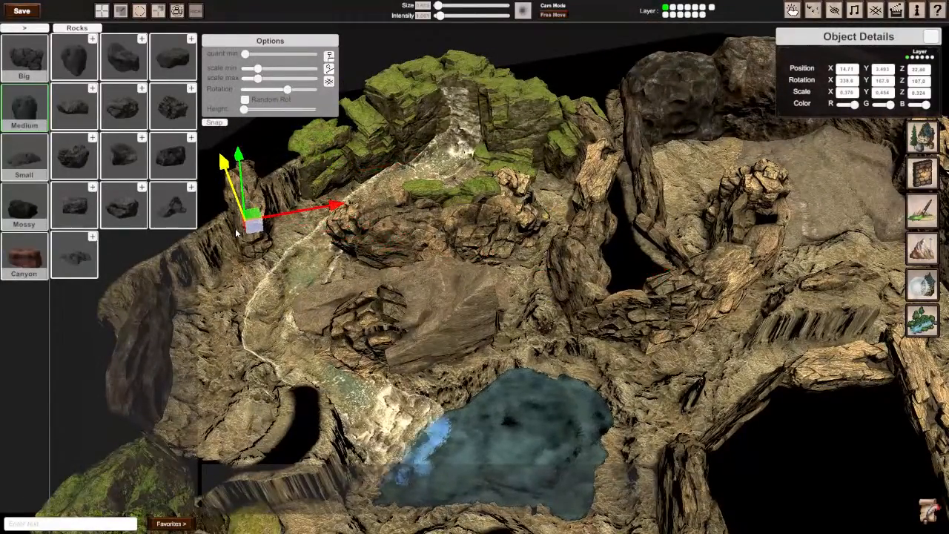
key(e)
drag(276, 283, 63, 294)
right_drag(556, 261, 581, 264)
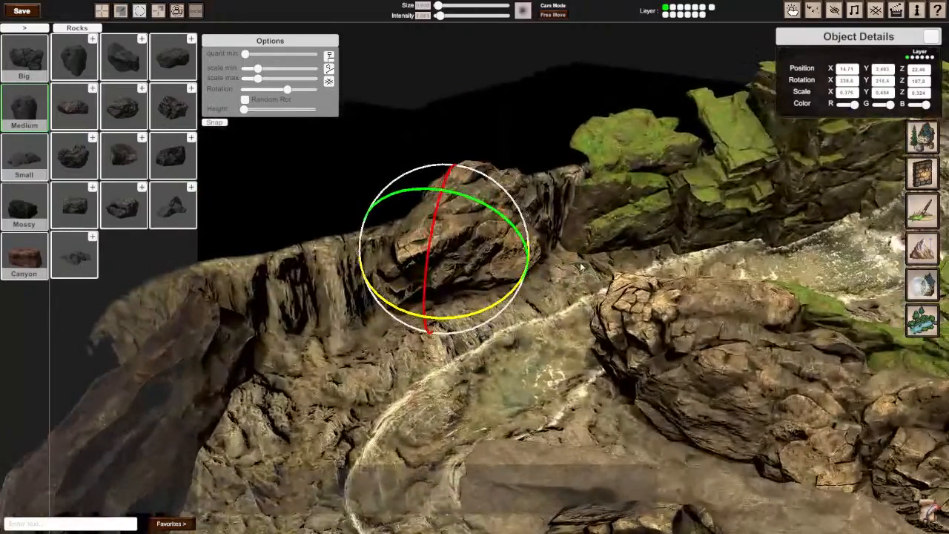
Step: Flatten the brown cracked rock to about 0.29 on Y and lengthen it to about 0.47 on X
key(w)
key(r)
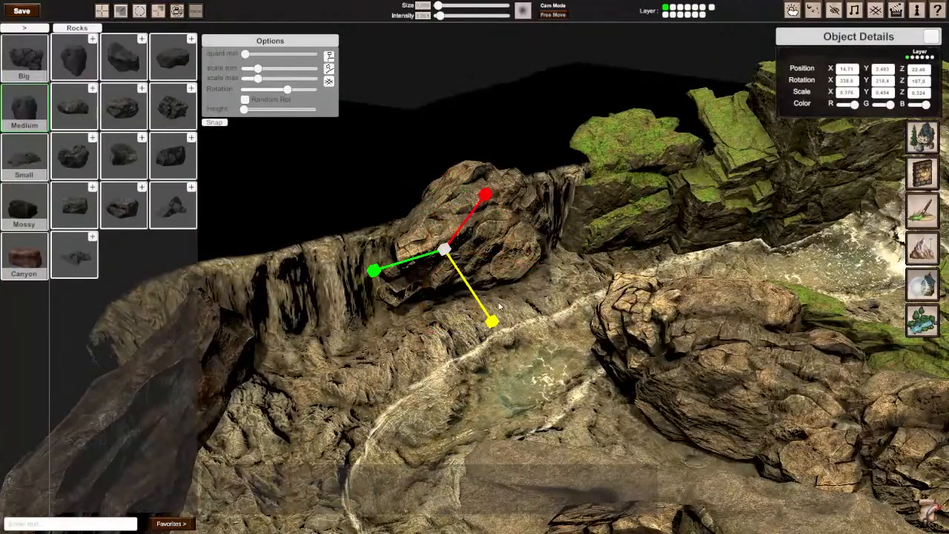
drag(491, 318, 488, 317)
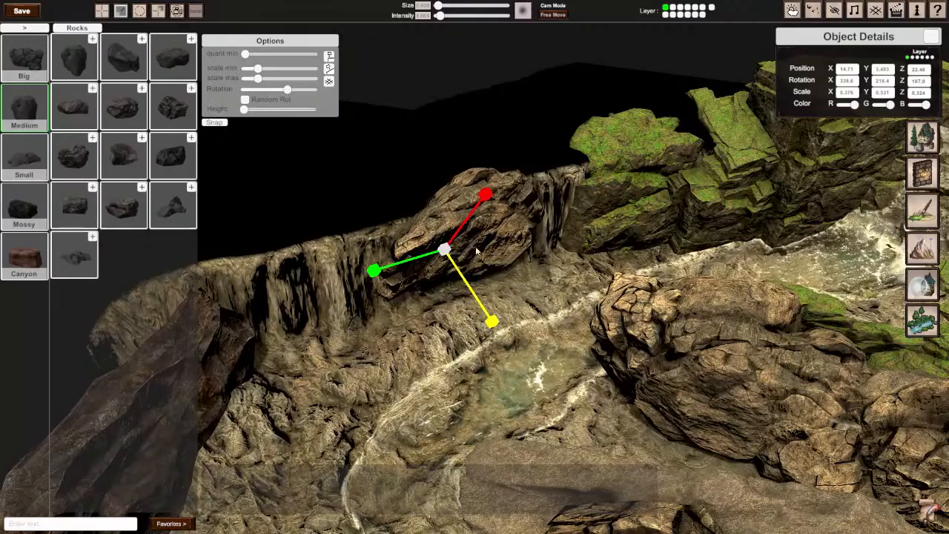
right_drag(476, 251, 560, 253)
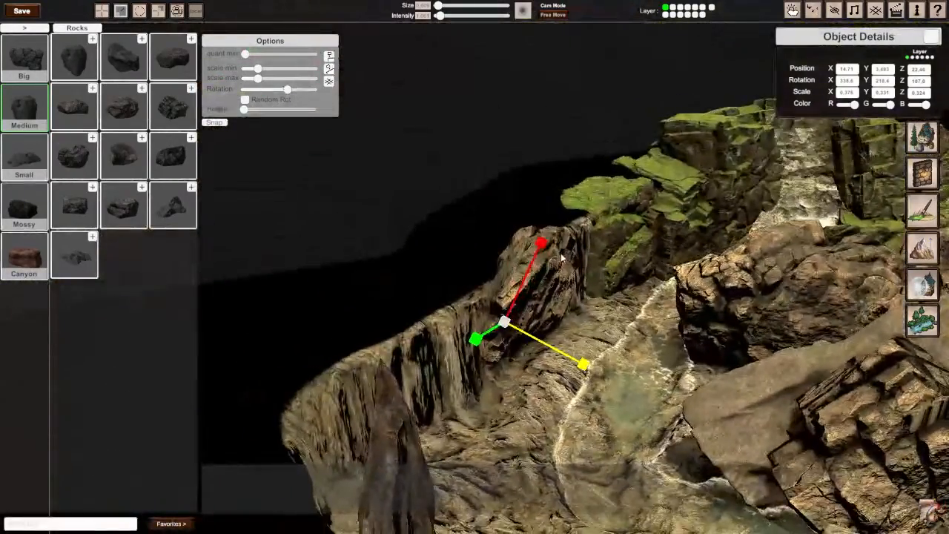
drag(539, 249, 541, 244)
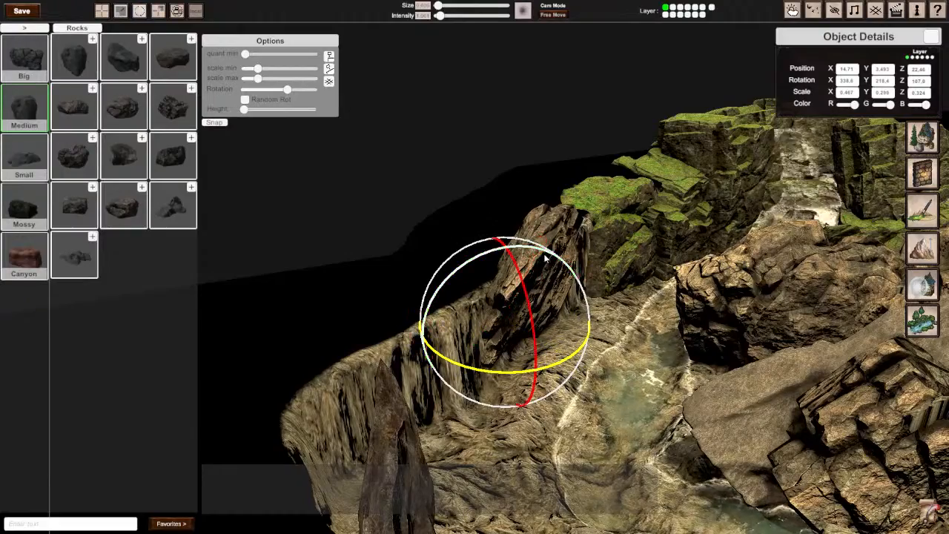
Step: Turn the brown rock to about 69° on Z and slide it along the cliff against the mossy boulder
drag(547, 257, 521, 259)
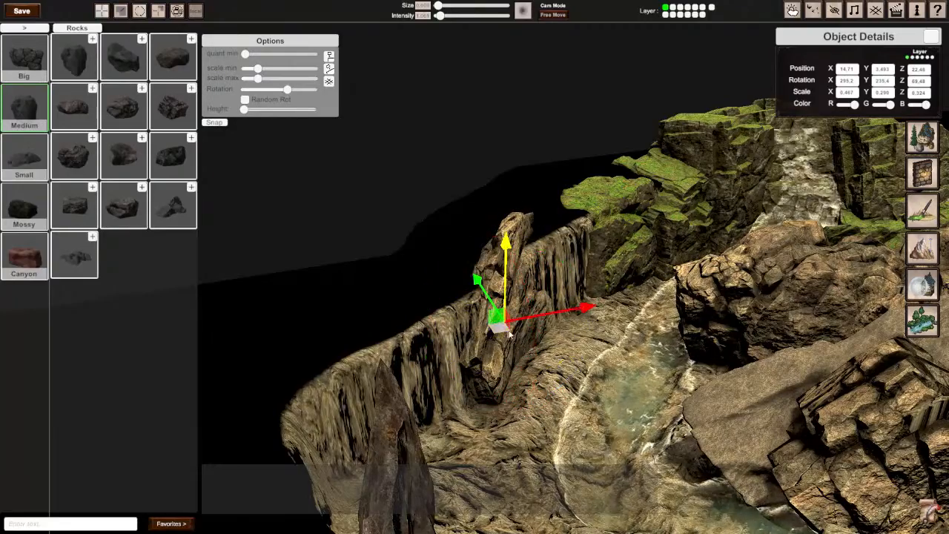
drag(511, 334, 543, 308)
scroll(566, 323, down, 2)
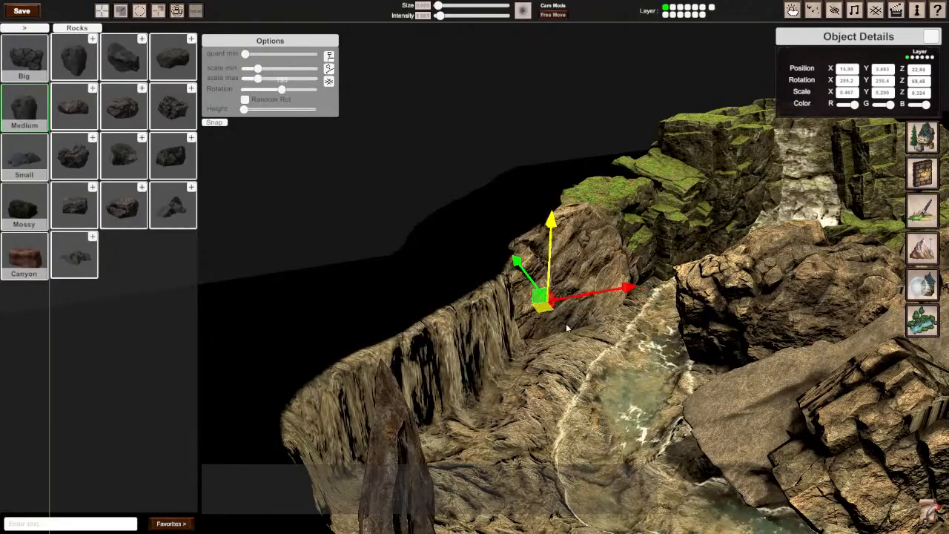
scroll(565, 323, up, 1)
Step: Place a copy of the brown rock further along the cliff and rotate it to about 312°, 240° and 76°
right_drag(564, 322, 526, 243)
drag(612, 239, 483, 234)
key(e)
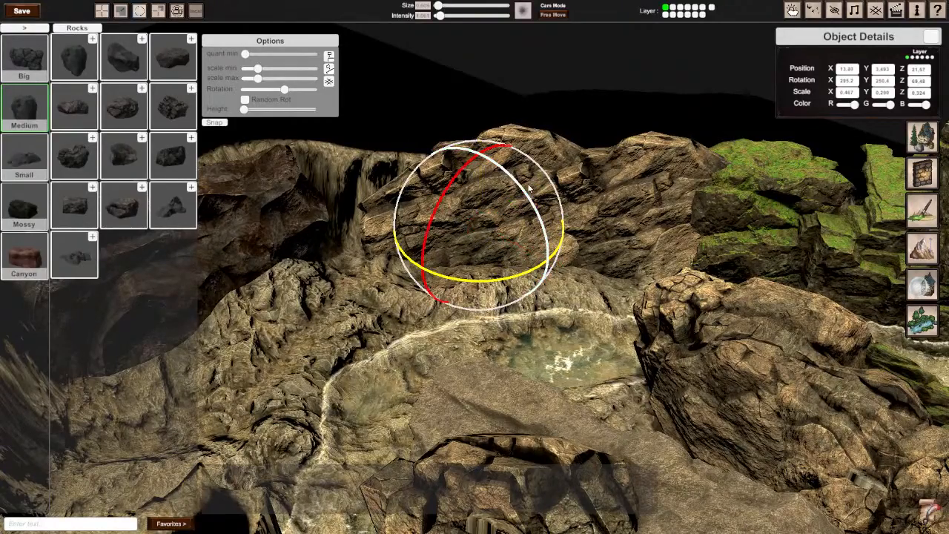
drag(529, 182, 432, 232)
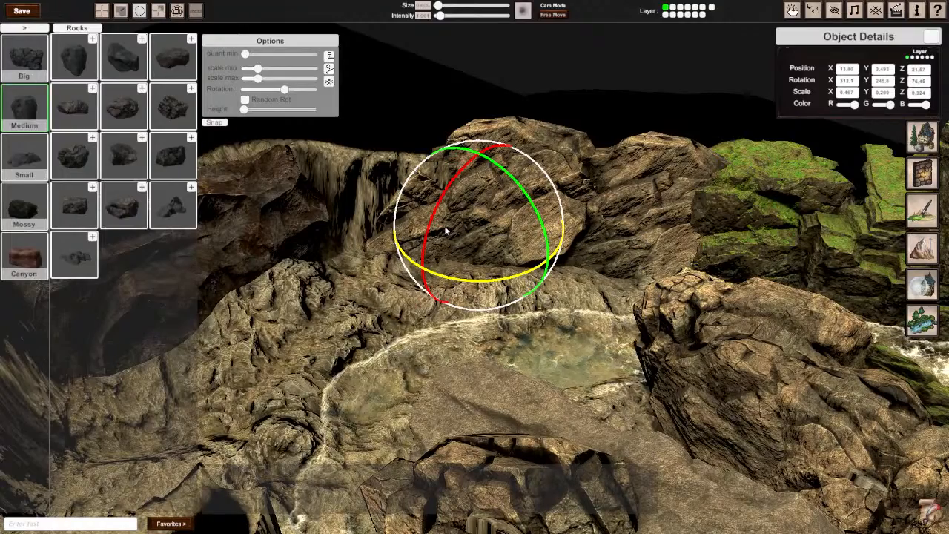
drag(467, 283, 499, 289)
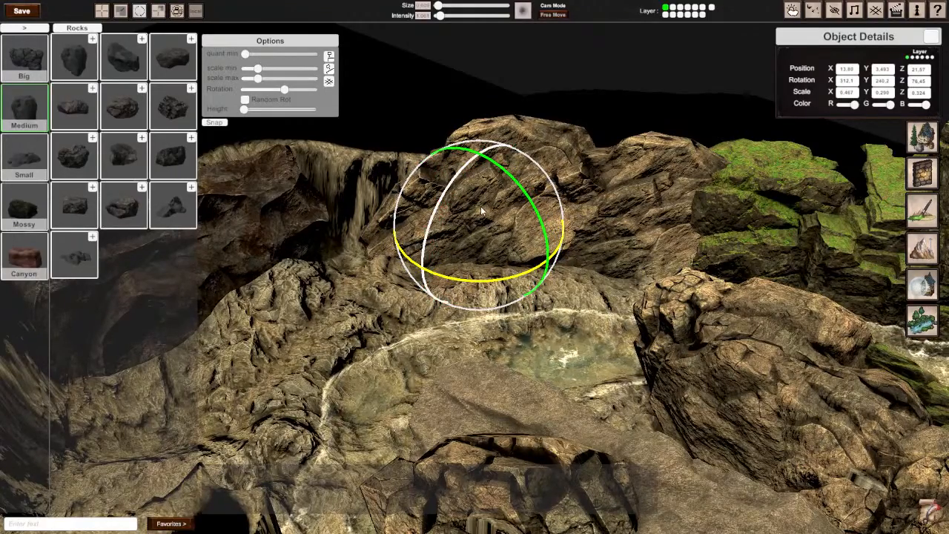
Step: Add another brown rock copy along the cliff, rotate it to about 329°, 25° and 107°, and sink it to about 3.2
key(w)
drag(480, 233, 341, 233)
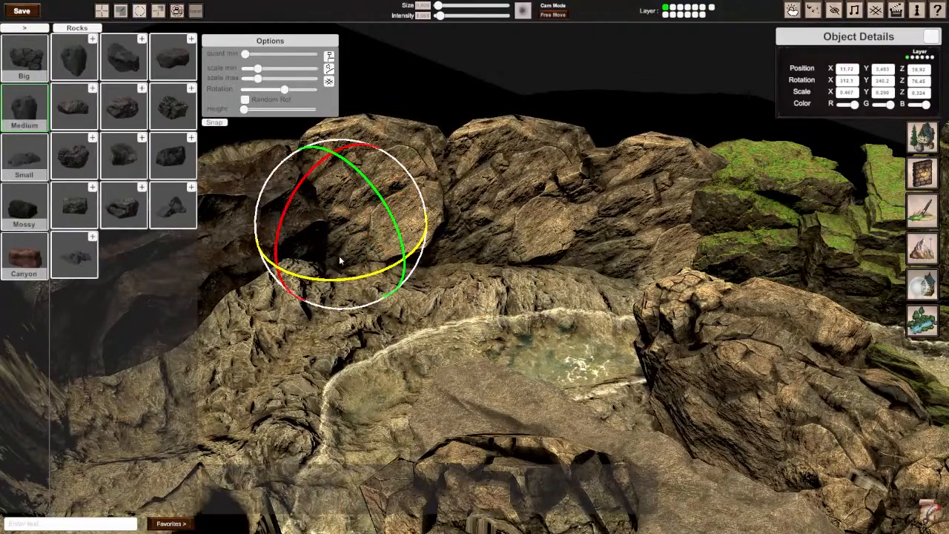
drag(337, 281, 686, 286)
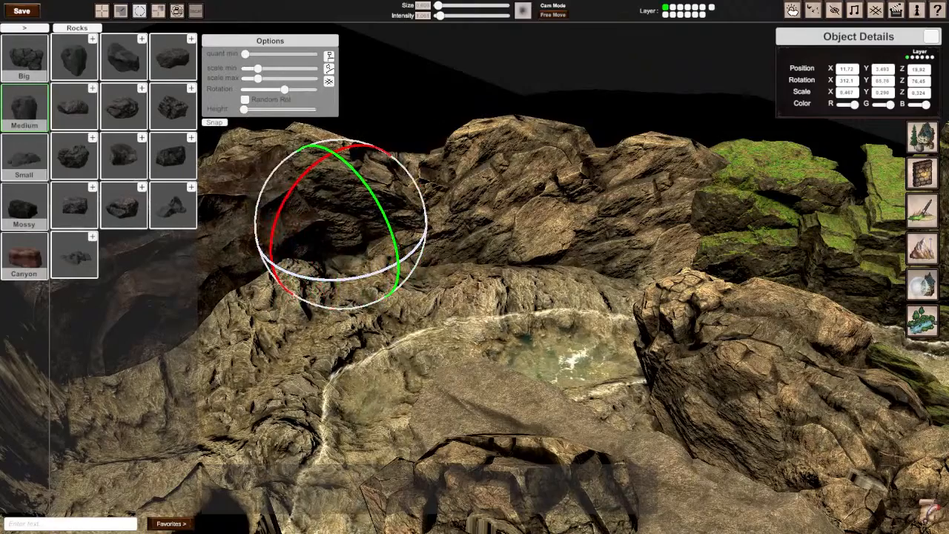
drag(305, 187, 451, 141)
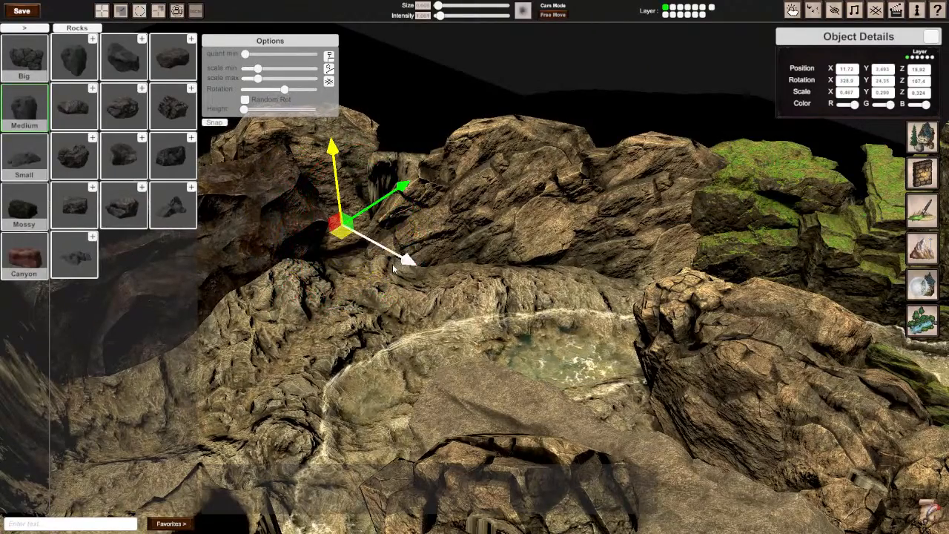
drag(380, 255, 401, 245)
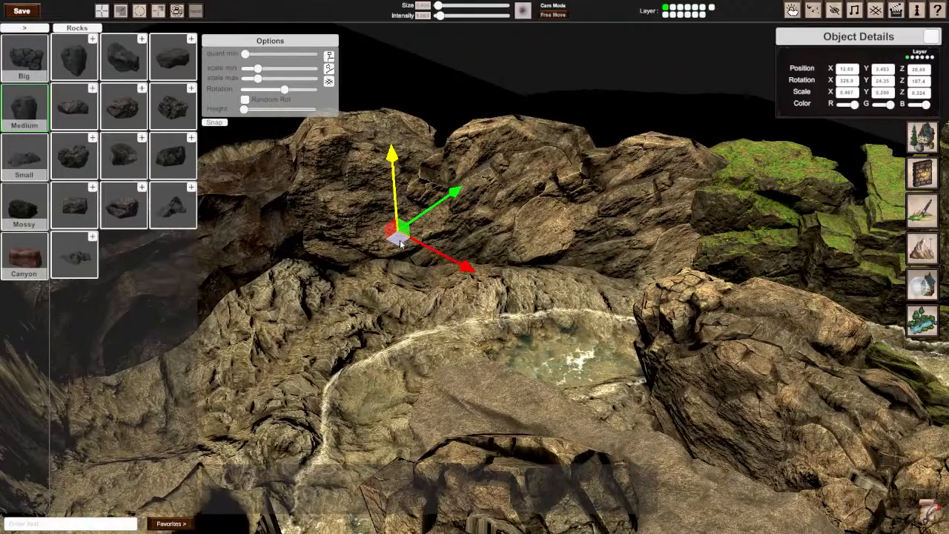
drag(395, 173, 395, 189)
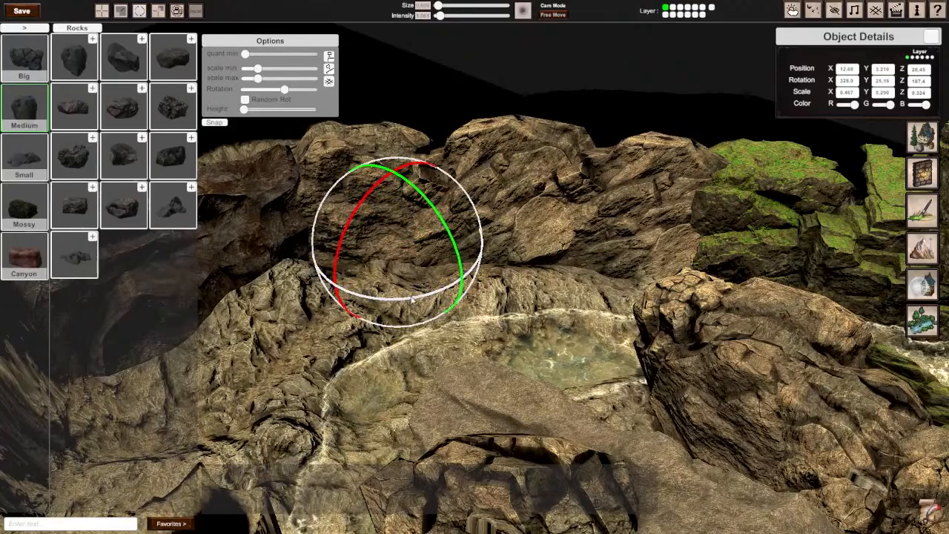
key(Escape)
Step: Place a copy of the large dark brown slab beside the original on the bare cliff towards the curved pillar
key(s)
right_drag(461, 282, 638, 259)
key(w)
key(s)
right_drag(519, 256, 347, 262)
key(w)
key(s)
key(w)
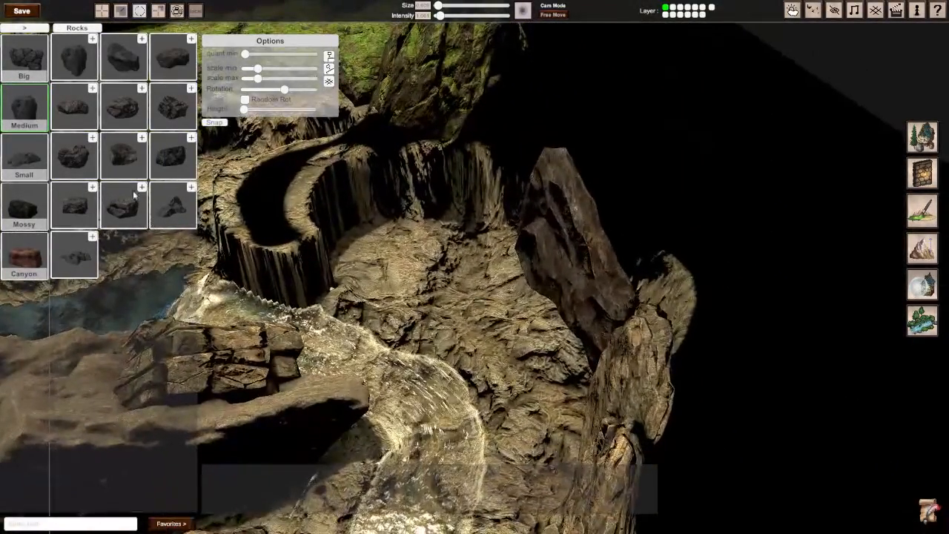
key(s)
right_drag(474, 260, 483, 298)
click(517, 264)
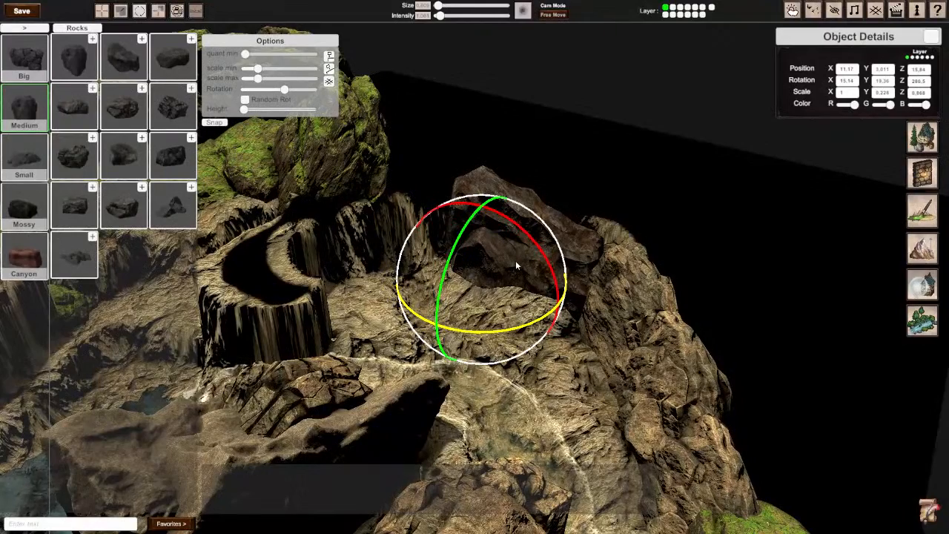
key(w)
drag(489, 293, 379, 276)
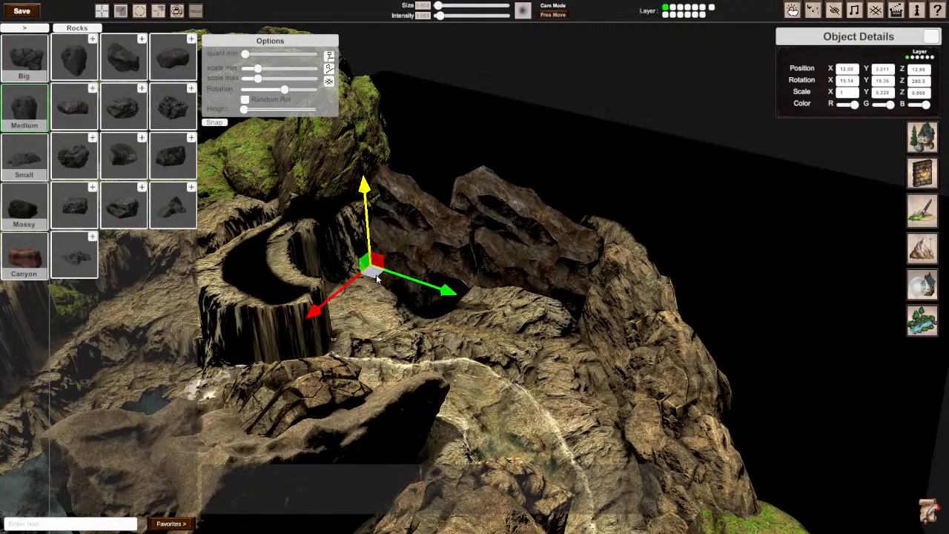
Step: Rotate the copied dark slab to about 21°, 126° and 272° and shift it so it meets the original slab
drag(376, 314, 434, 315)
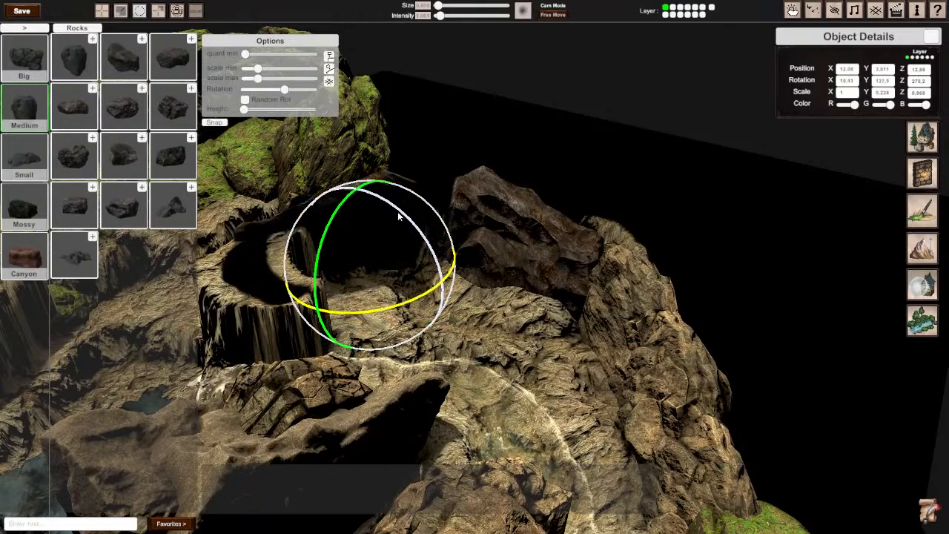
drag(373, 264, 412, 268)
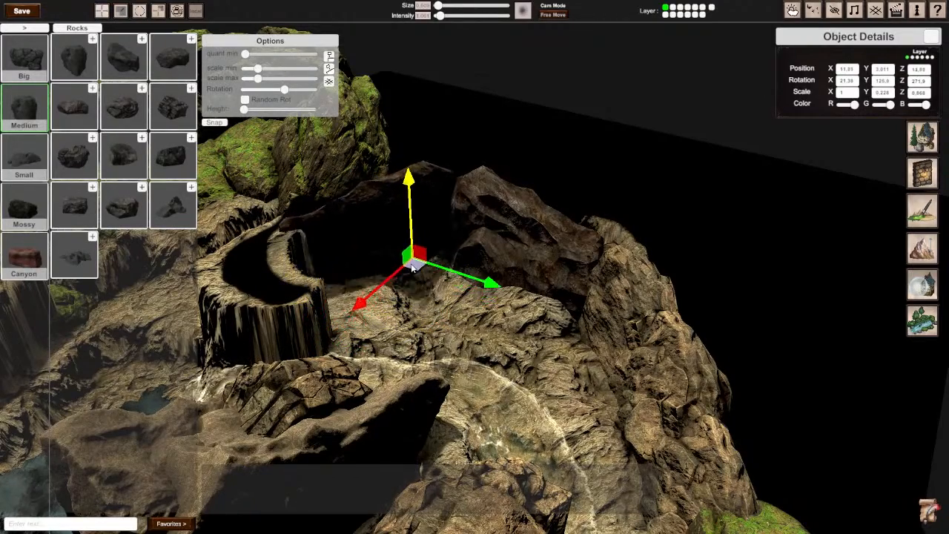
right_drag(421, 269, 505, 274)
right_drag(428, 289, 452, 337)
Step: Duplicate the rounded tan rock from the stream's central outcrop and move the copy to the curved pillar
click(495, 355)
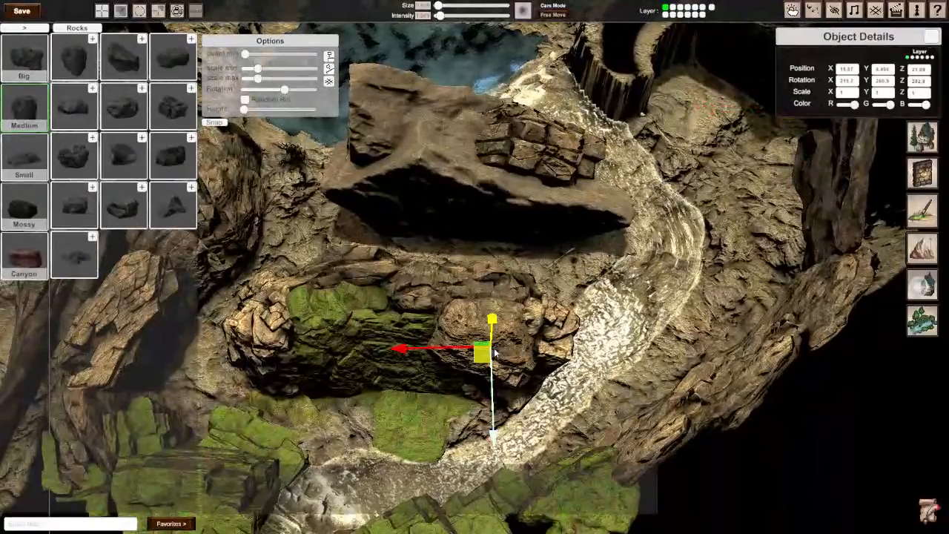
key(ctrl+d)
drag(483, 353, 741, 149)
right_drag(742, 148, 727, 148)
right_drag(668, 121, 557, 333)
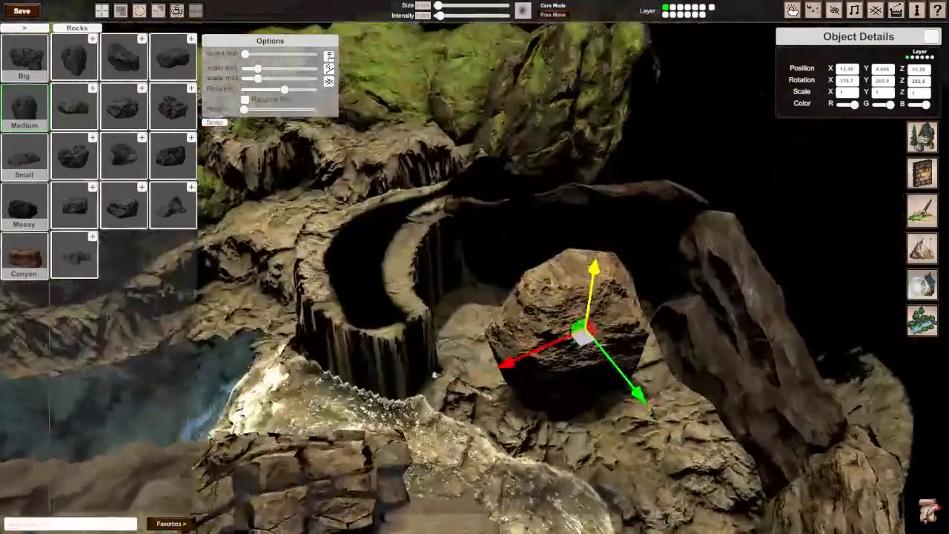
drag(582, 341, 458, 276)
Step: Thin the copied tan rock to about 0.19 on X
key(r)
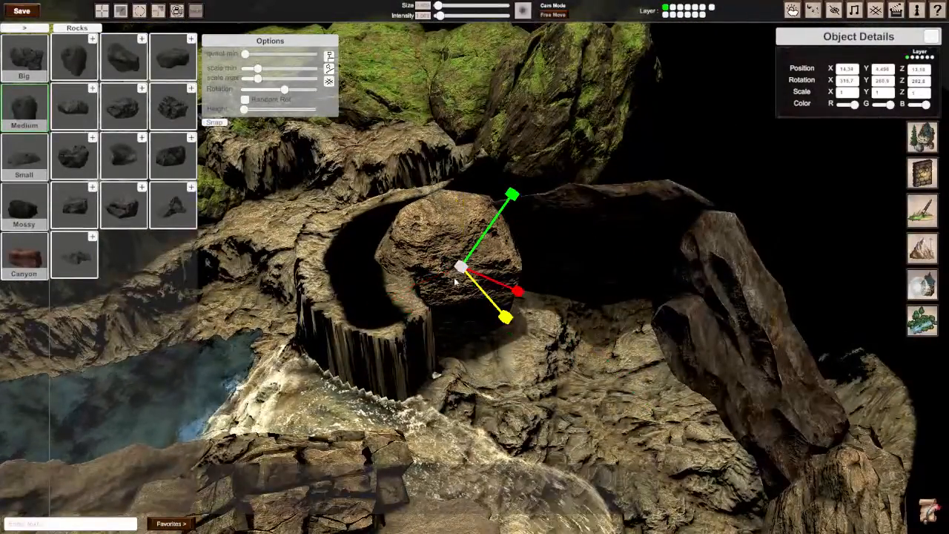
key(e)
key(w)
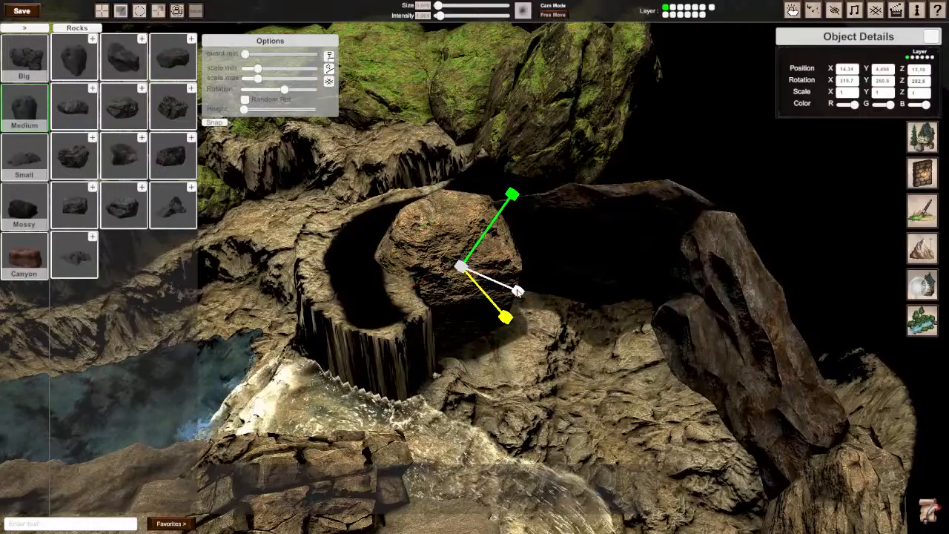
drag(517, 290, 300, 162)
Step: Rotate the thinned tan rock at the curved pillar to about 309.5°, 197° and 57°
key(e)
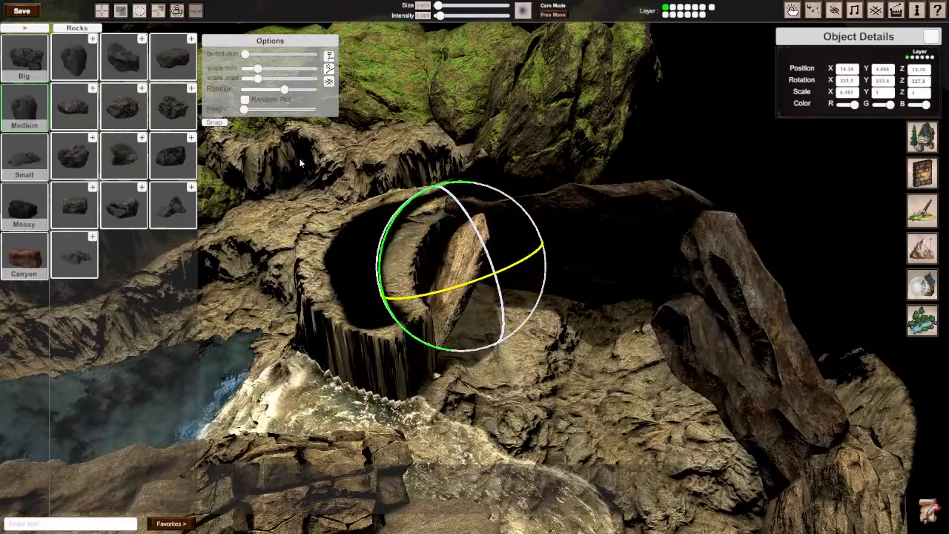
drag(498, 234, 473, 268)
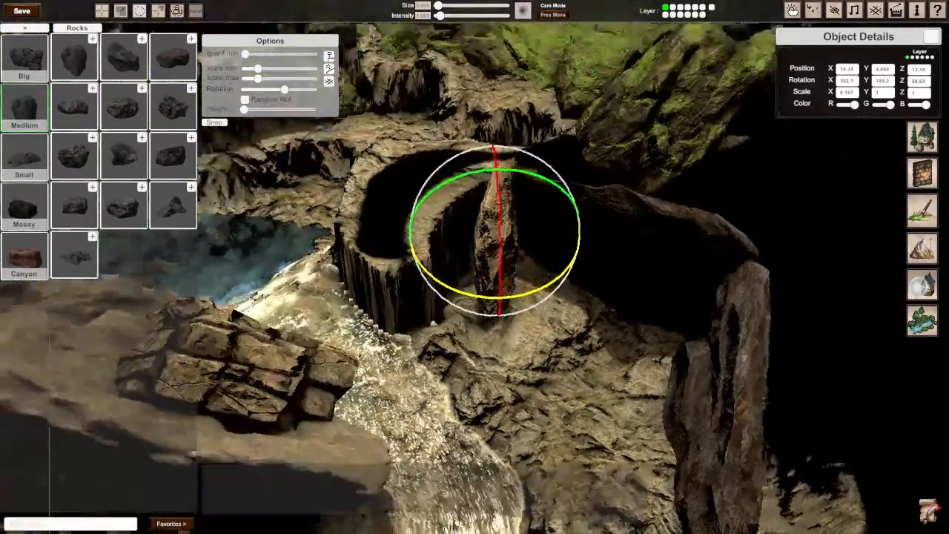
right_drag(475, 267, 518, 288)
drag(400, 339, 366, 357)
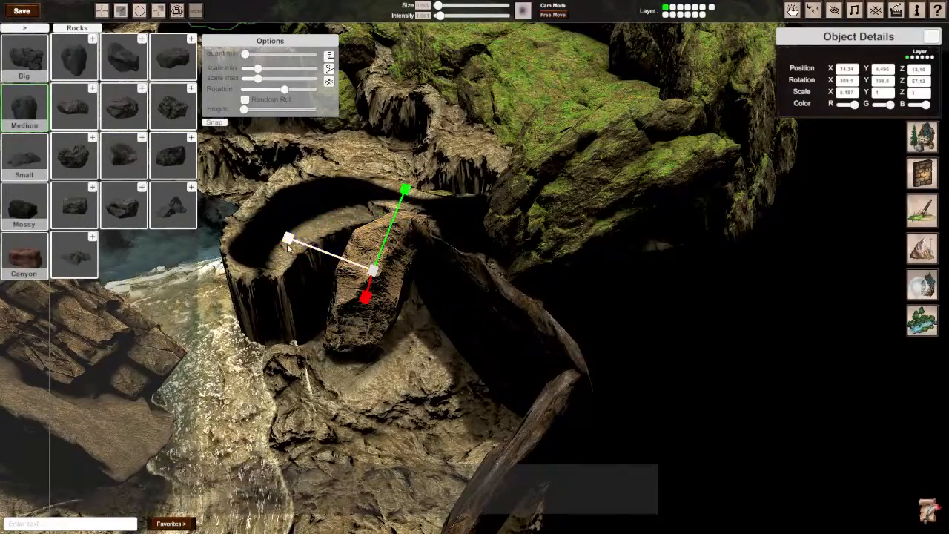
Step: Stretch the thinned tan rock to about 1.9 on Y and 1.12 on Z
click(268, 237)
click(355, 276)
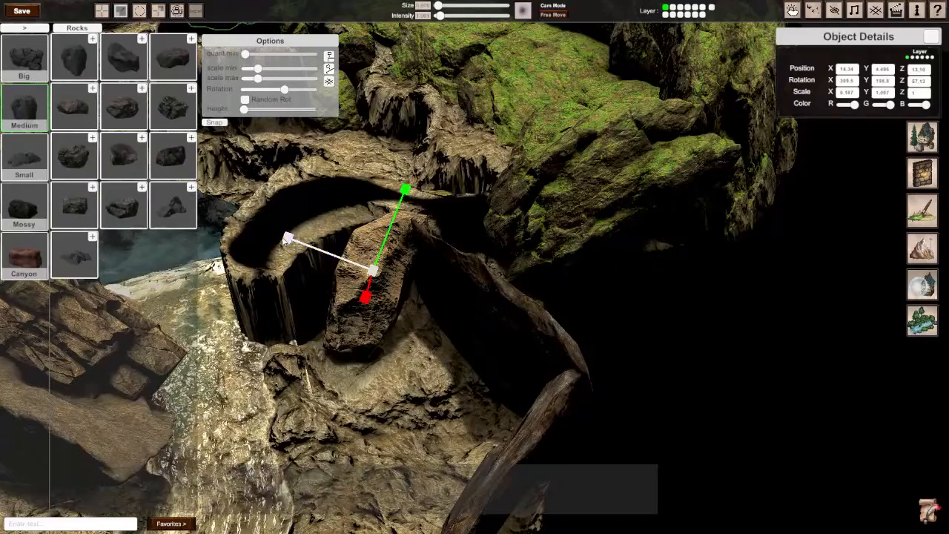
drag(287, 238, 232, 229)
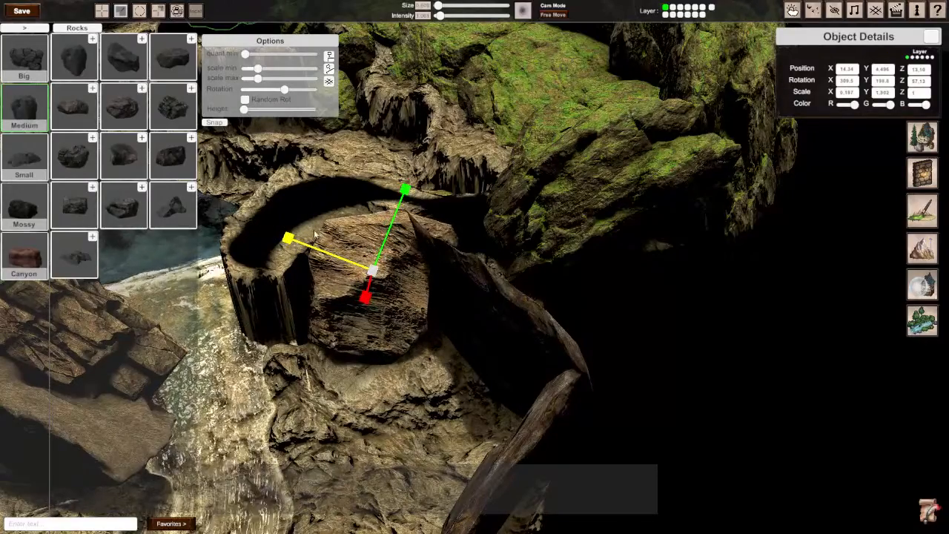
drag(405, 191, 407, 182)
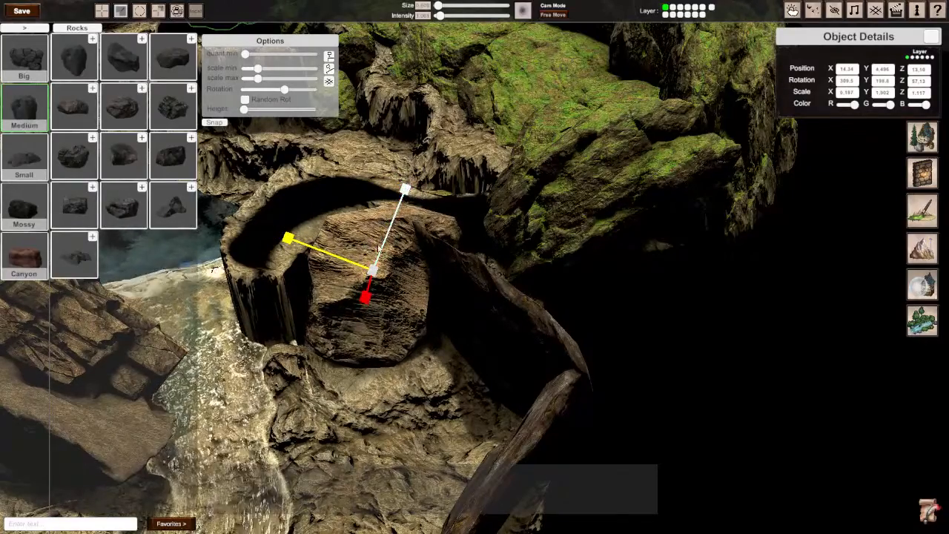
Step: Shift the tan rock against the pillar's inner wall and rotate it to about 288°, 220° and 33°
drag(375, 279, 354, 259)
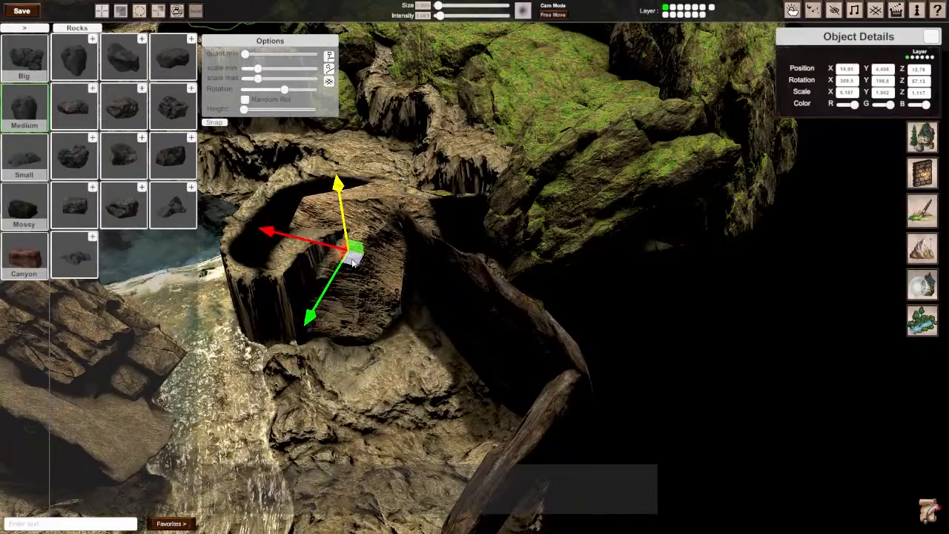
key(r)
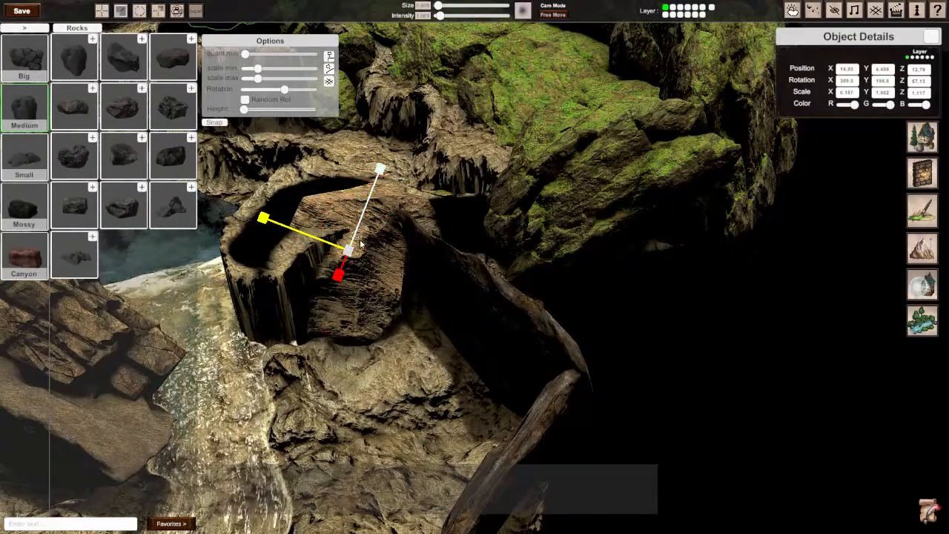
drag(326, 223, 324, 330)
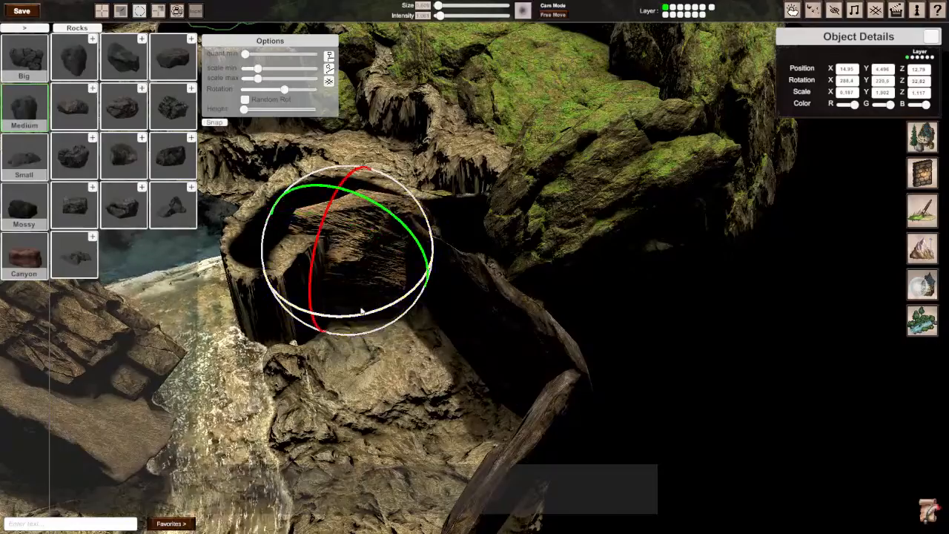
mouse_move(362, 312)
right_down()
mouse_move(349, 296)
mouse_move(400, 326)
mouse_move(326, 315)
mouse_move(371, 319)
right_up()
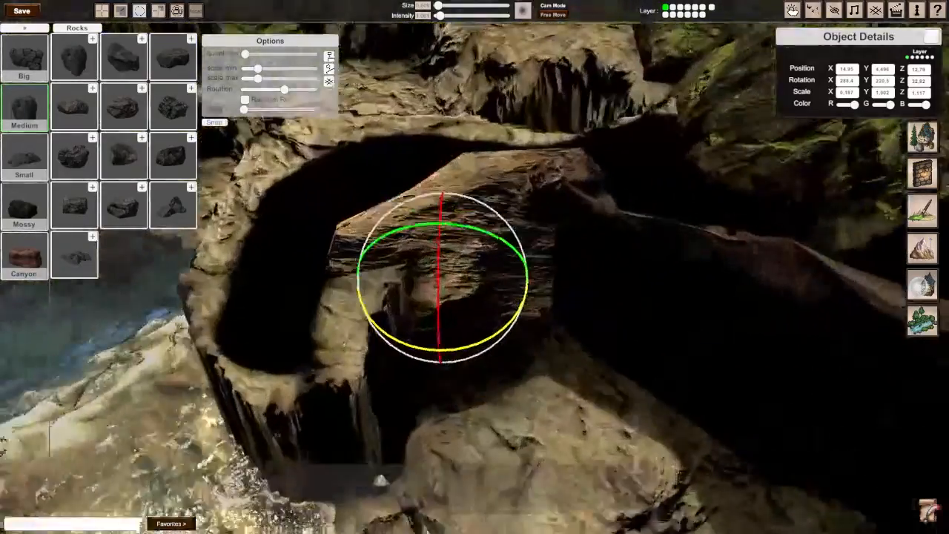
Step: Fit the tan rock between the pillar and the dark slab, lowering it to about 4.24 on Y
scroll(519, 271, down, 5)
key(w)
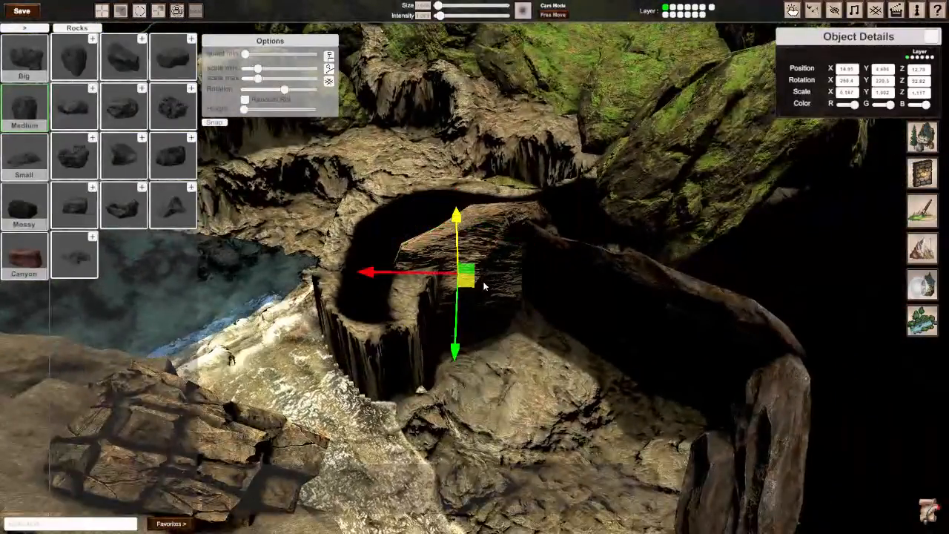
mouse_move(472, 285)
mouse_down()
mouse_move(488, 265)
mouse_move(488, 279)
mouse_up()
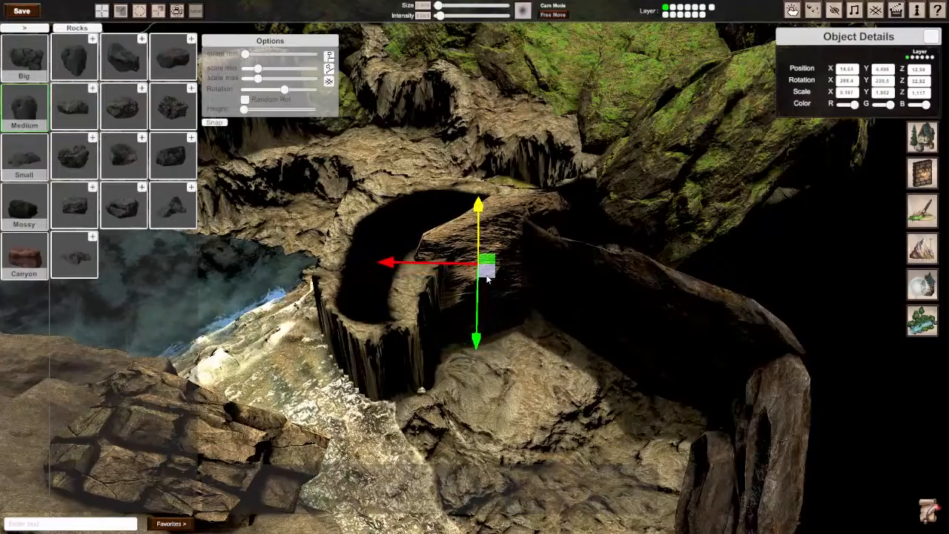
drag(479, 215, 480, 233)
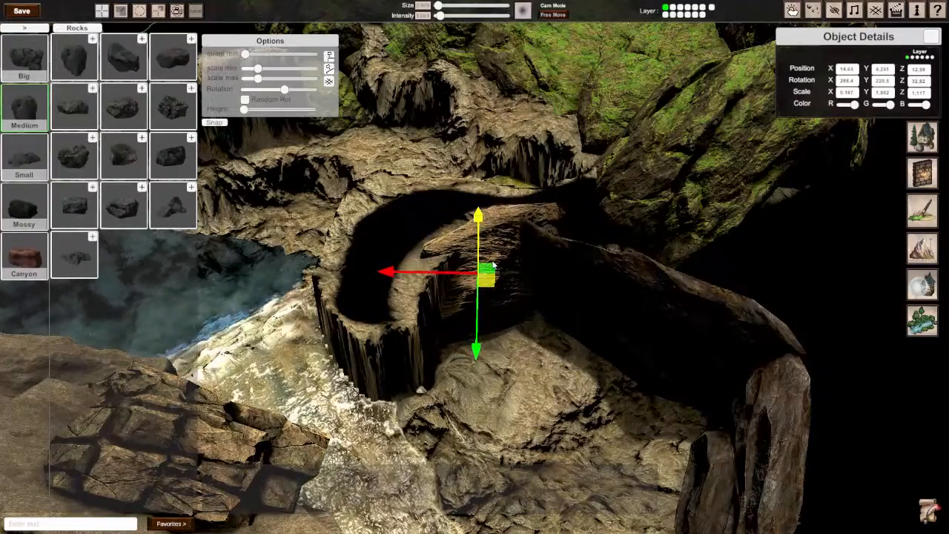
Step: Duplicate the thin tan rock, turn the copy to about 205.5° on Y and place it along the pillar towards the stream
drag(494, 290, 455, 322)
scroll(446, 332, up, 2)
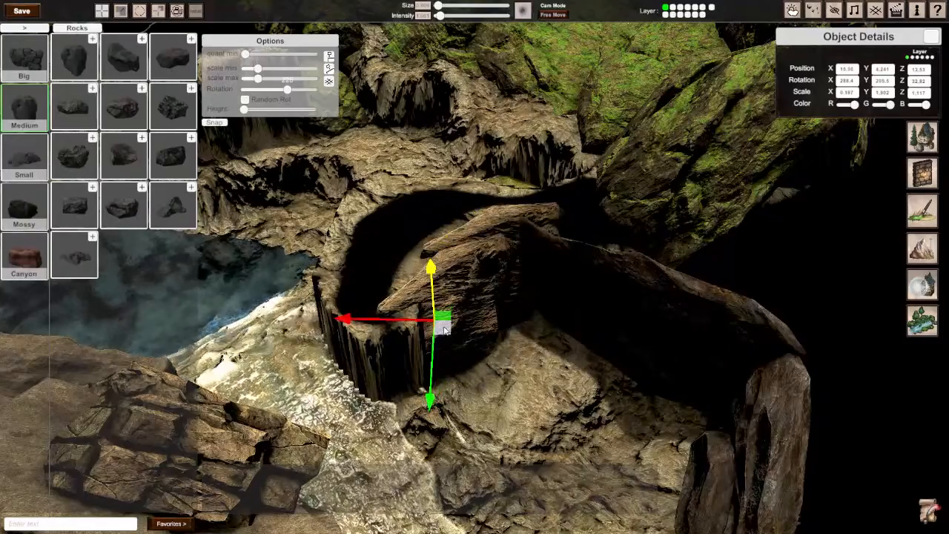
drag(442, 329, 436, 326)
right_drag(437, 326, 430, 326)
Step: Place a copy of the small cracked rock at the pillar's stream end and lower it into the pillar
key(d)
key(s)
mouse_move(475, 270)
right_down()
mouse_move(445, 278)
mouse_move(475, 271)
right_up()
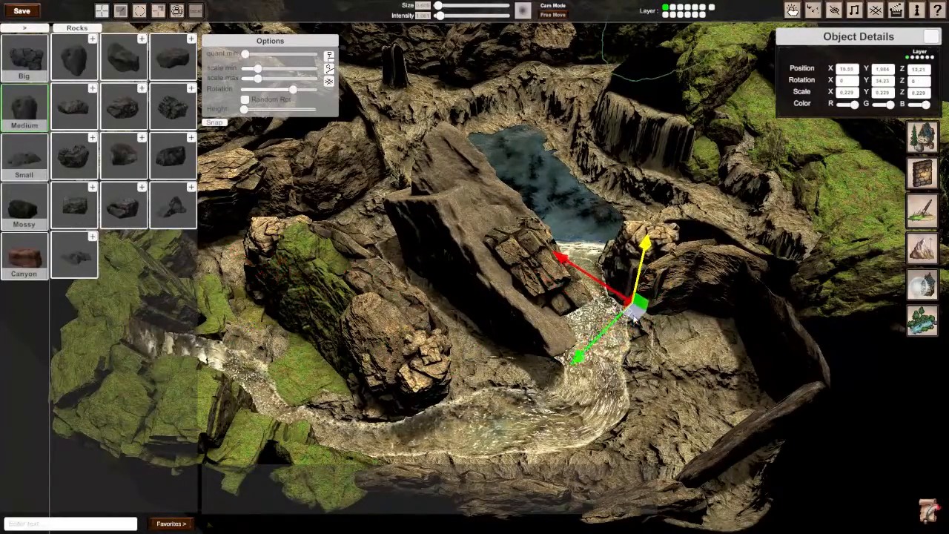
right_drag(641, 332, 778, 338)
key(w)
key(a)
right_drag(474, 267, 467, 261)
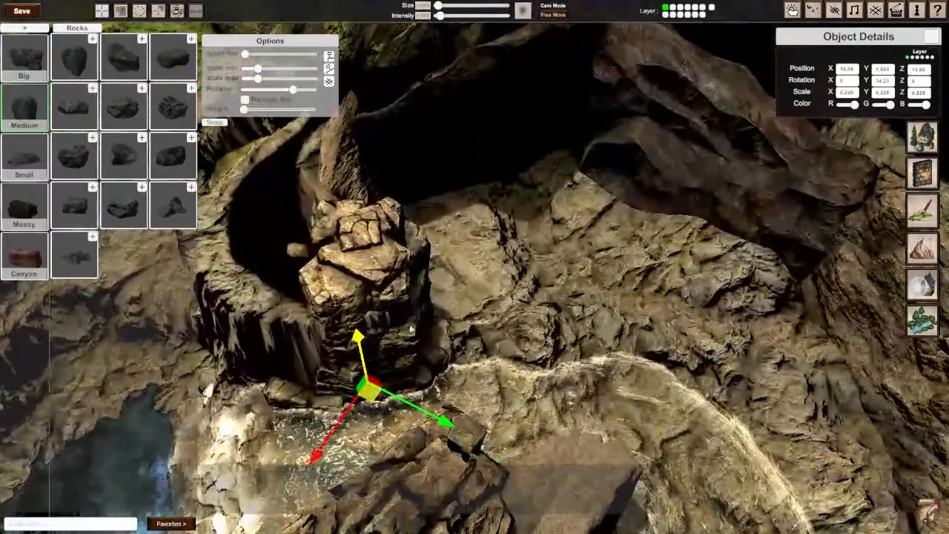
drag(350, 350, 352, 365)
Step: Duplicate the tall layered slab from the rocky chamber and move the copy to the curved pillar beside the waterfall
key(d)
right_drag(352, 365, 630, 433)
key(a)
key(w)
key(s)
key(d)
key(w)
key(d)
right_drag(475, 267, 487, 264)
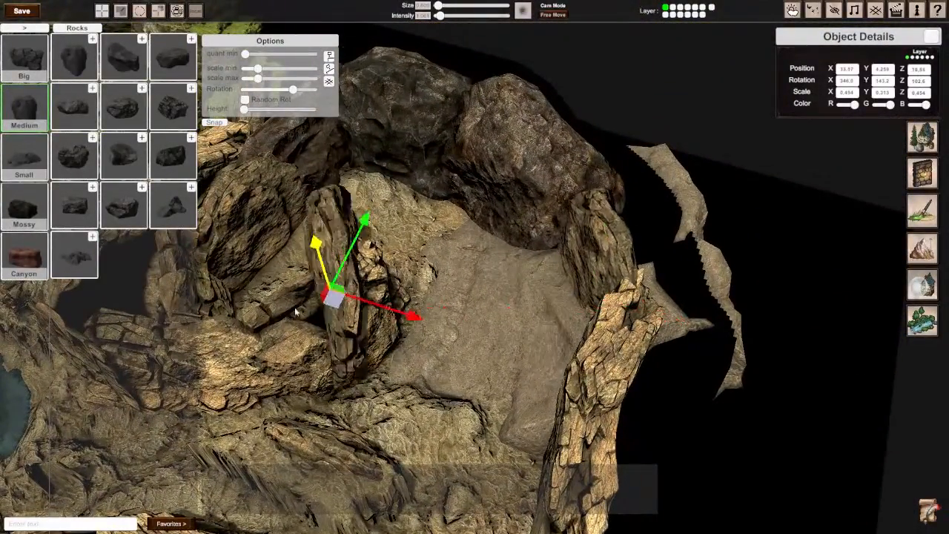
key(a)
mouse_move(171, 320)
right_down()
mouse_move(159, 317)
mouse_move(167, 323)
right_up()
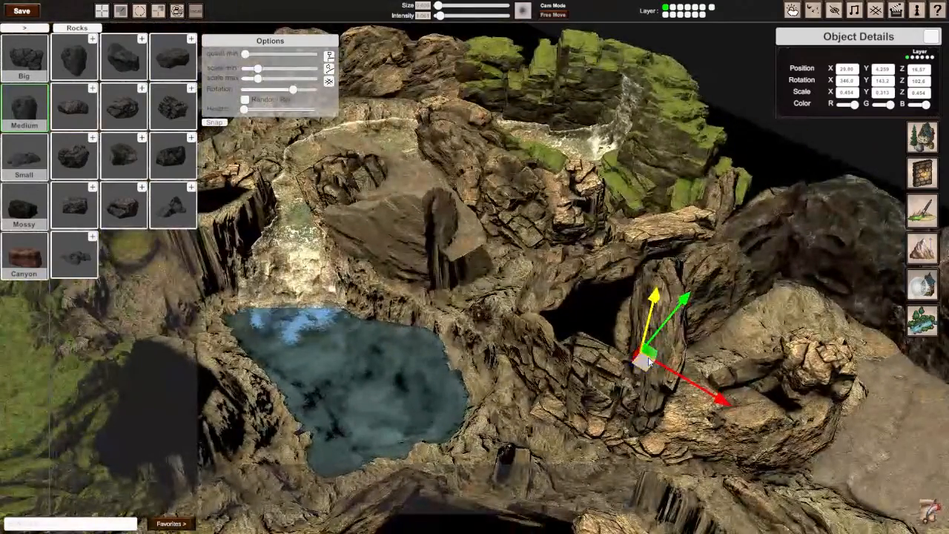
drag(648, 356, 239, 237)
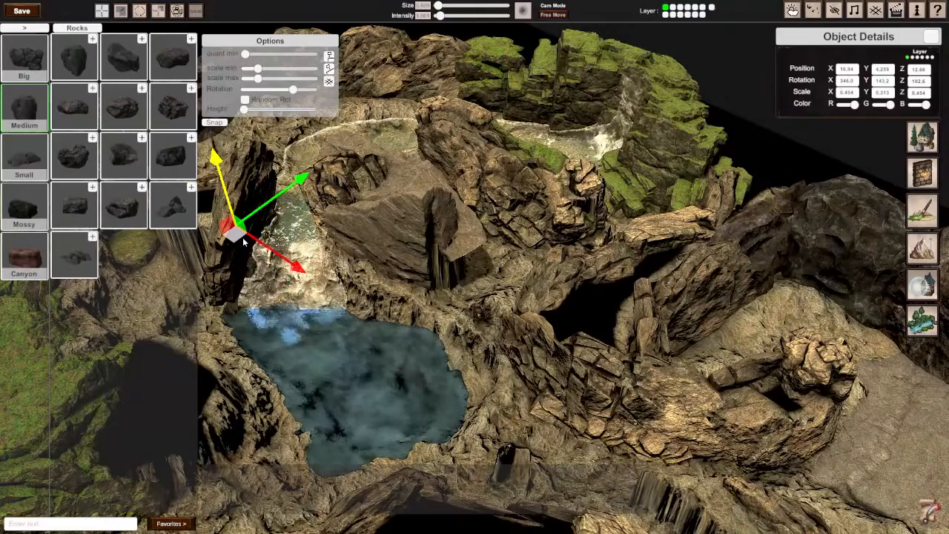
Step: Sink the layered slab to about 2.72 on Y along the pillar's waterfall side and reduce its Z scale to about 0.34
key(w)
right_drag(244, 242, 474, 267)
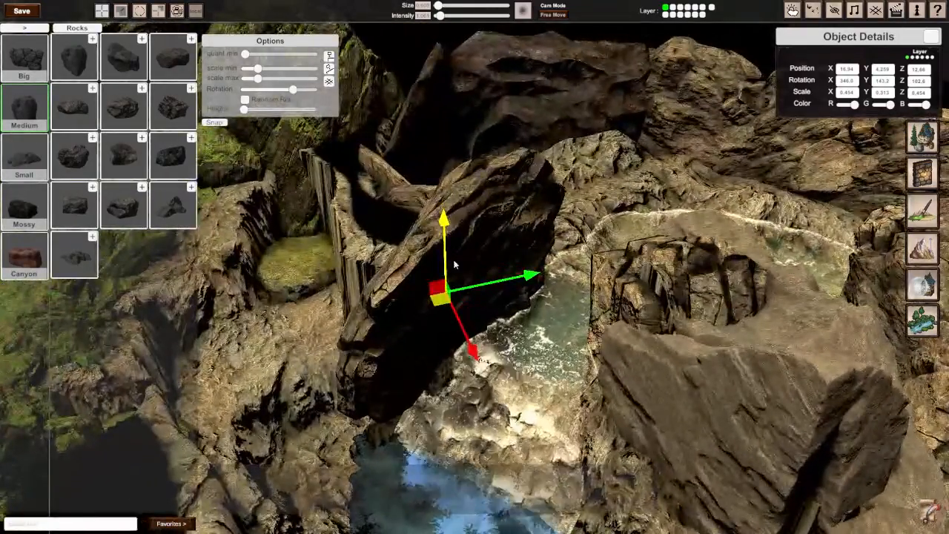
drag(454, 265, 437, 364)
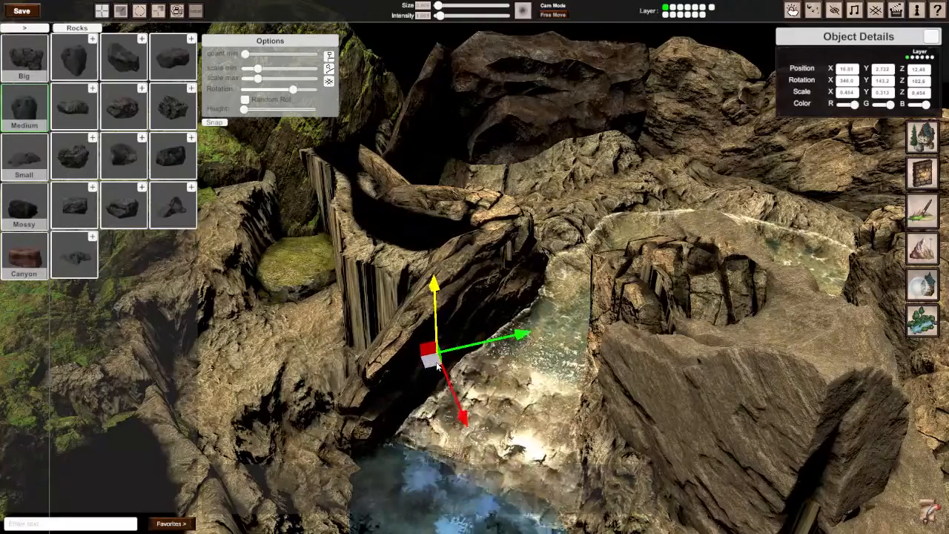
key(e)
key(r)
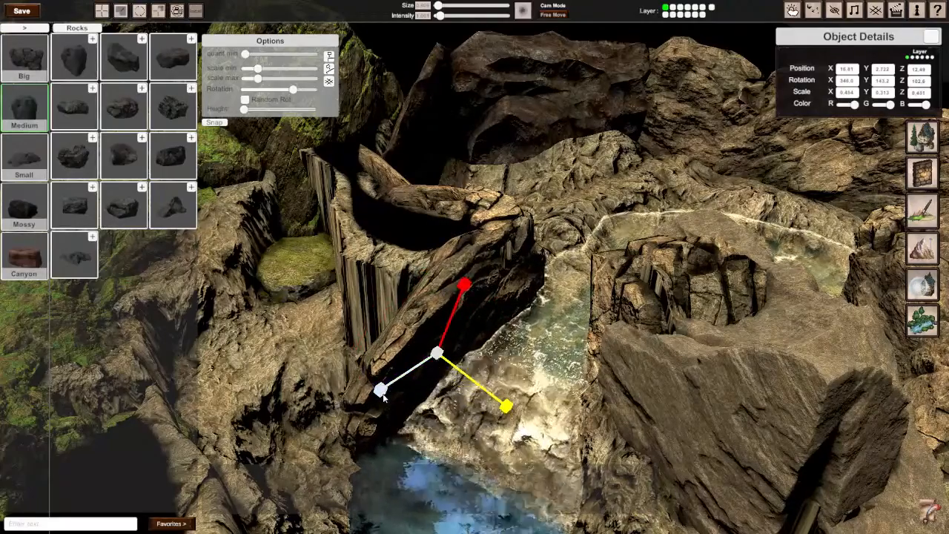
drag(382, 396, 387, 399)
Step: Examine the curved pillar, the pool and the surrounding cliffs from several sides for faces that are still bare
key(a)
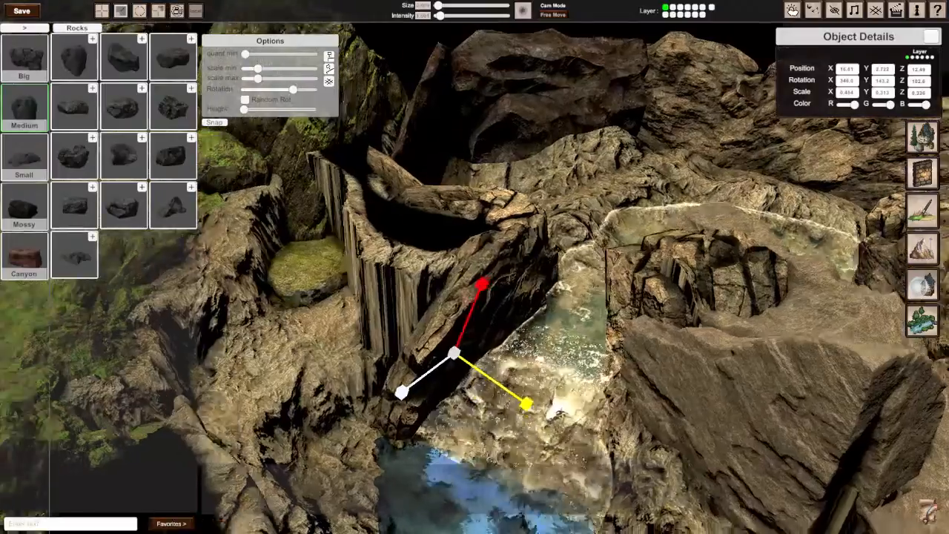
key(a)
key(d)
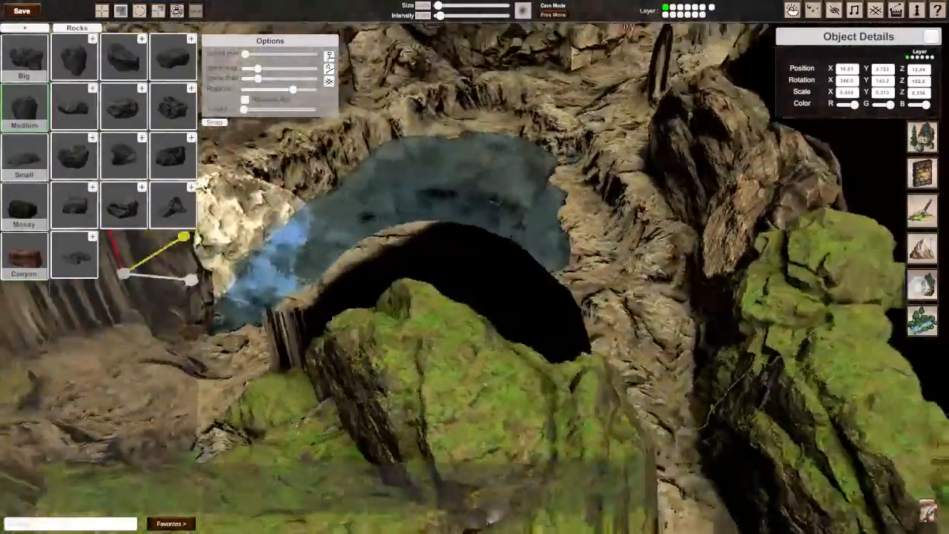
key(d)
key(s)
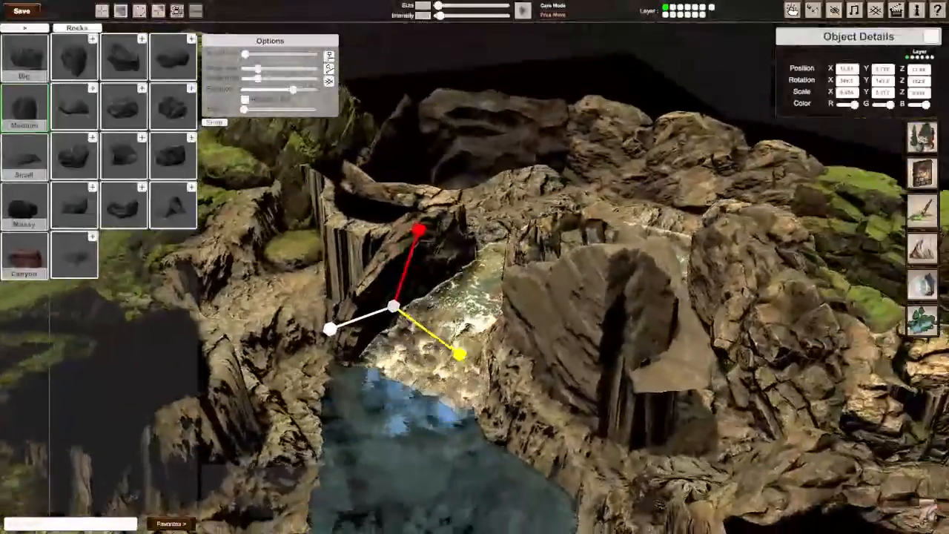
key(w)
key(s)
key(a)
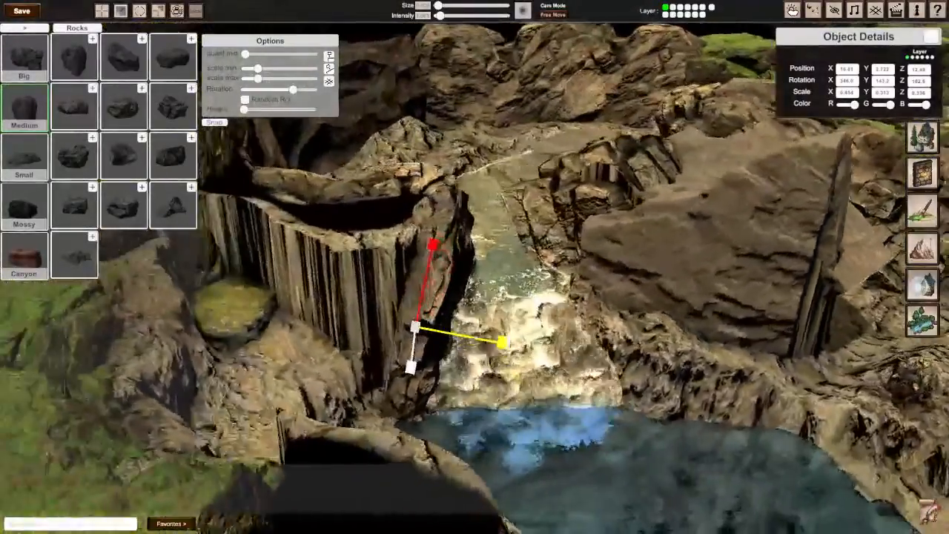
key(a)
Step: Place a copy of a flat cracked rock against the pillar's bare striped face next to the layered slab
key(1)
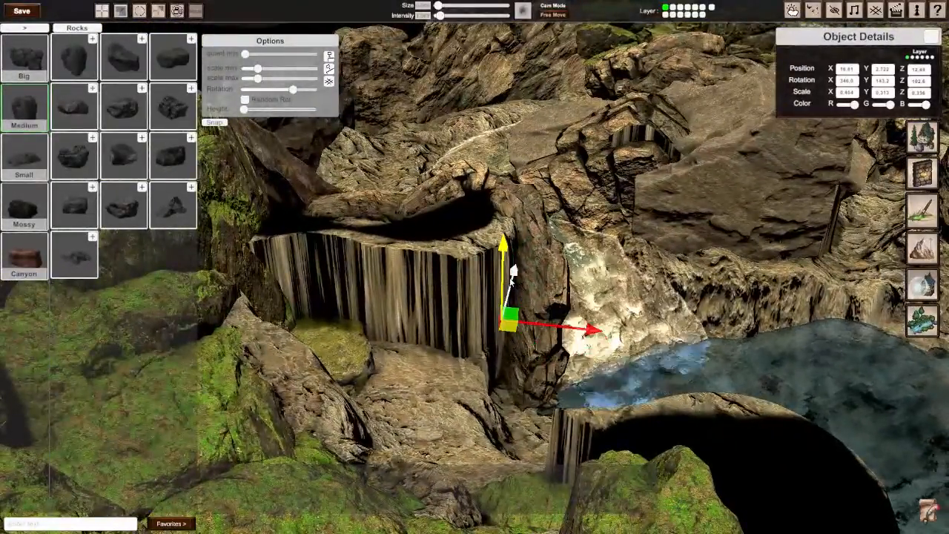
key(s)
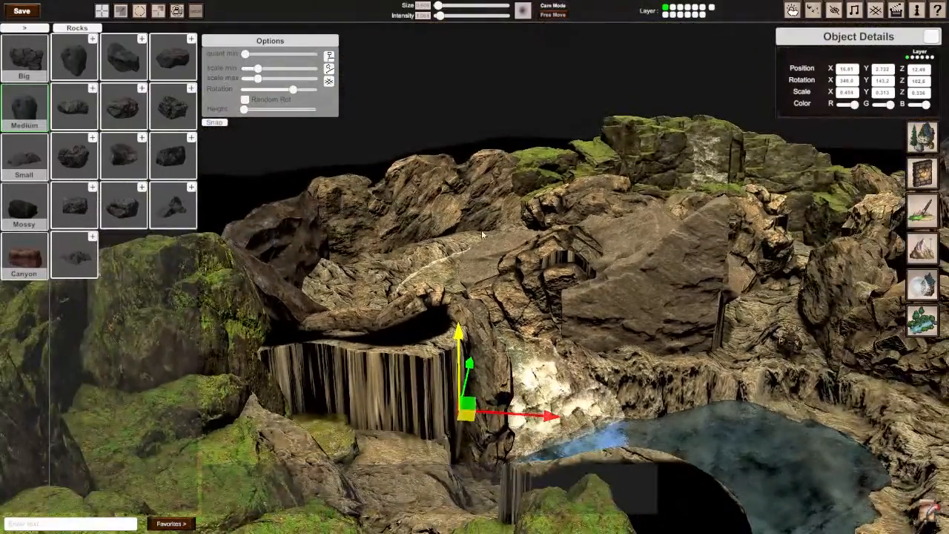
key(d)
drag(655, 283, 221, 401)
right_drag(220, 401, 134, 401)
key(w)
right_drag(482, 274, 439, 357)
drag(593, 361, 545, 337)
Step: Turn the cracked rock to about 70° on Y, shrink it to 0.25 on Z and shift it towards the layered slab
key(e)
drag(548, 390, 542, 354)
key(w)
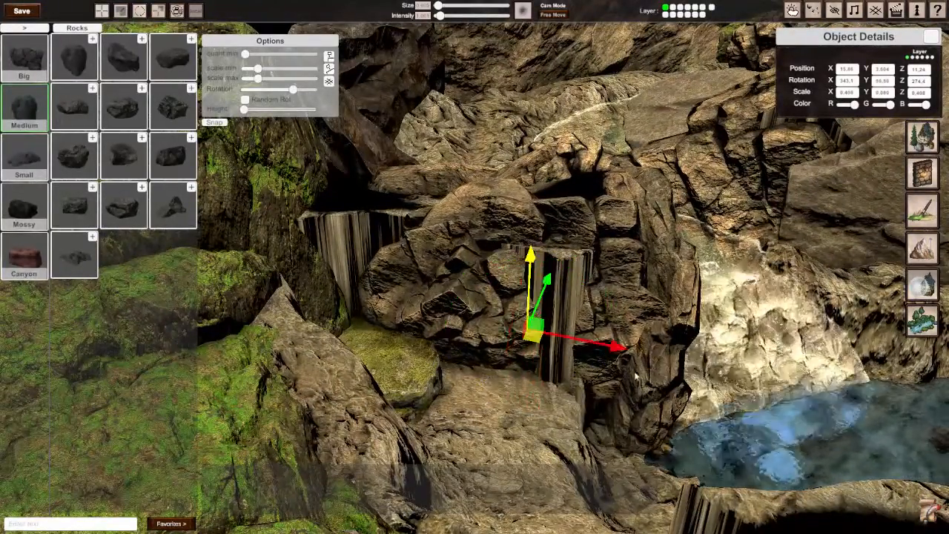
drag(604, 320, 600, 324)
drag(551, 379, 577, 347)
key(w)
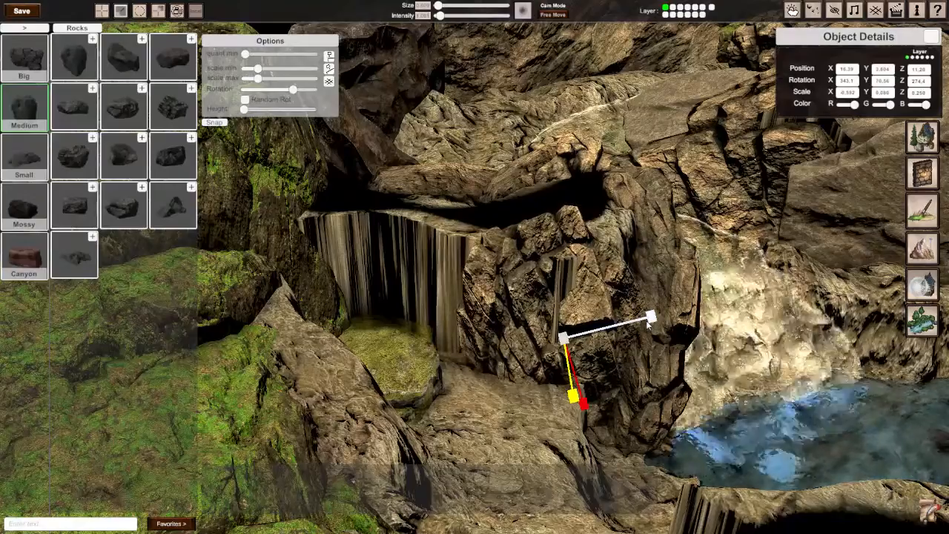
Step: Tilt the cracked rock to about 19° on X and shift it against the layered slab to about 11.25 on Z
right_drag(648, 324, 402, 280)
key(w)
key(e)
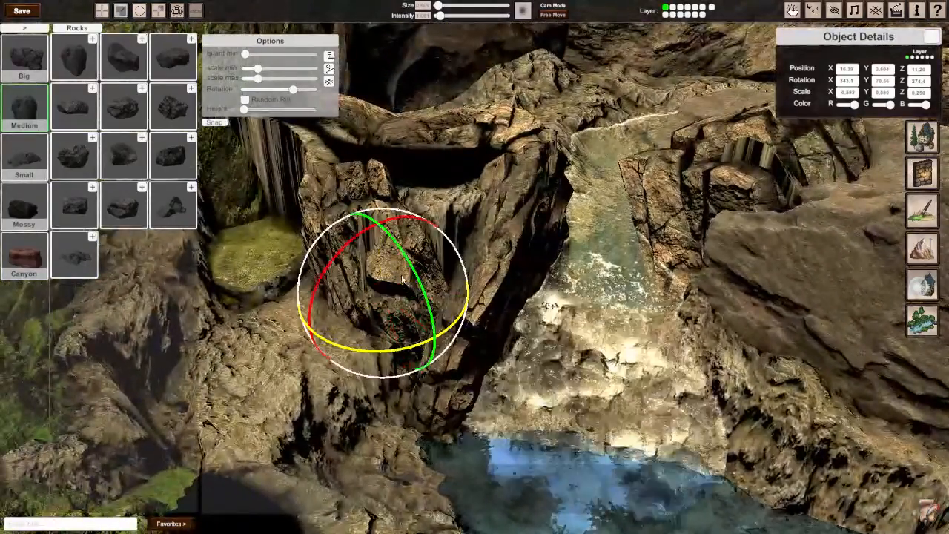
drag(403, 280, 417, 240)
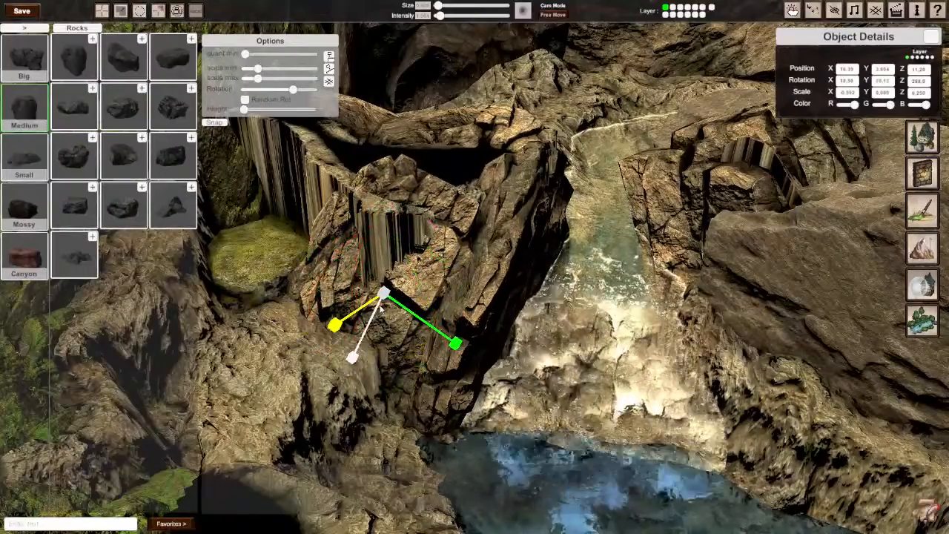
key(w)
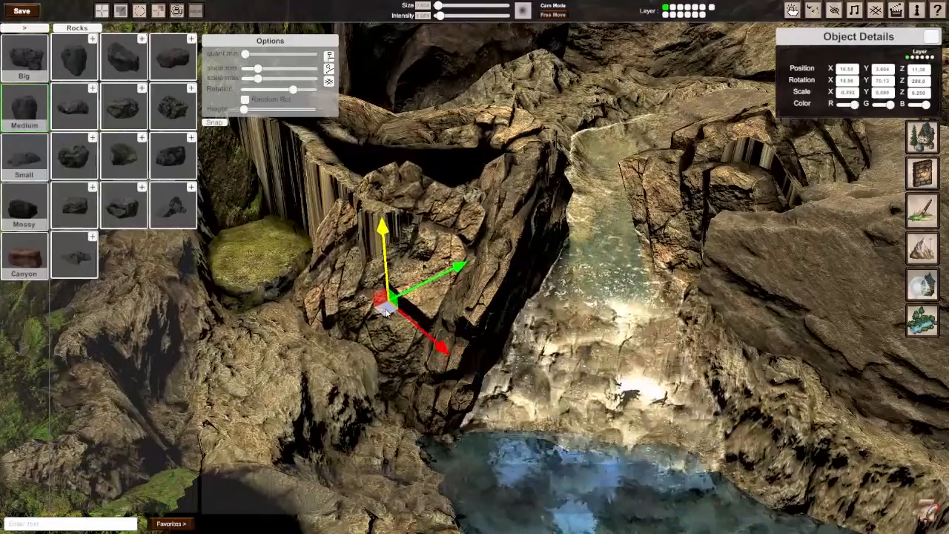
drag(385, 312, 389, 313)
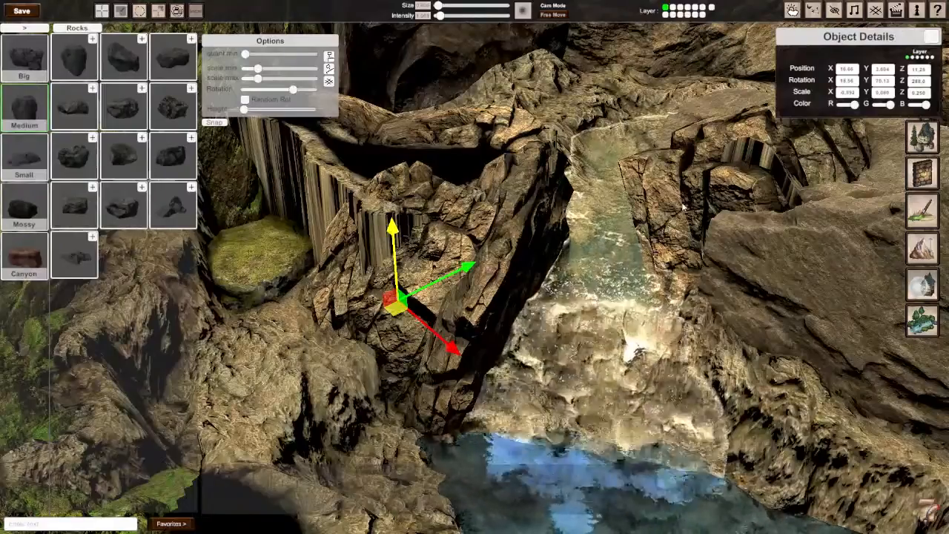
Step: Place a copy of the cracked rock from the outcrop beyond the pool against the pillar's bare striped face beside the mossy cliff
key(a)
right_drag(685, 199, 616, 185)
key(s)
key(a)
right_drag(371, 223, 548, 234)
key(s)
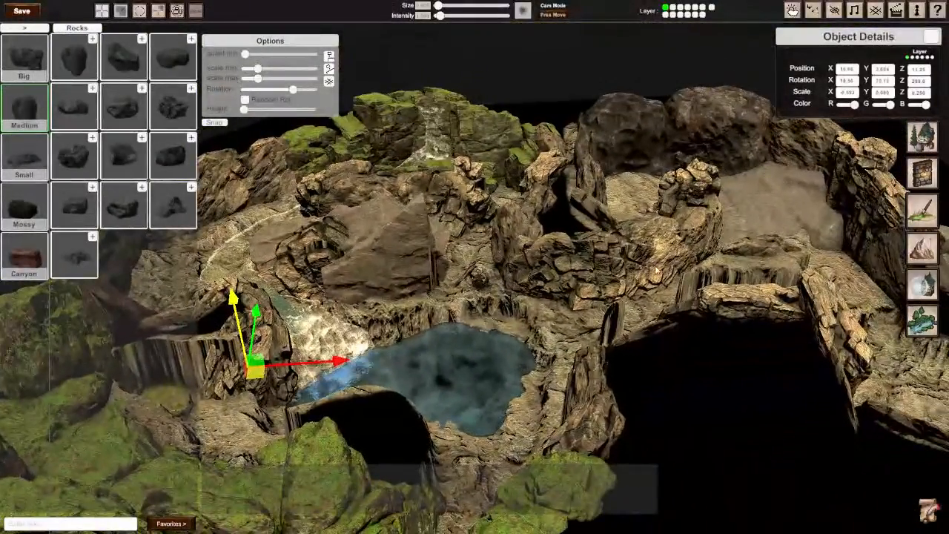
click(646, 259)
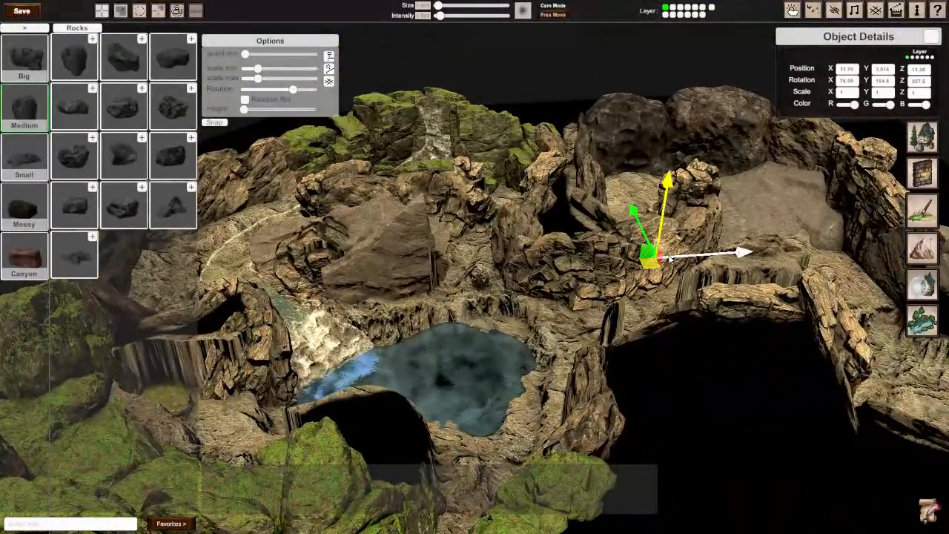
drag(655, 266, 208, 375)
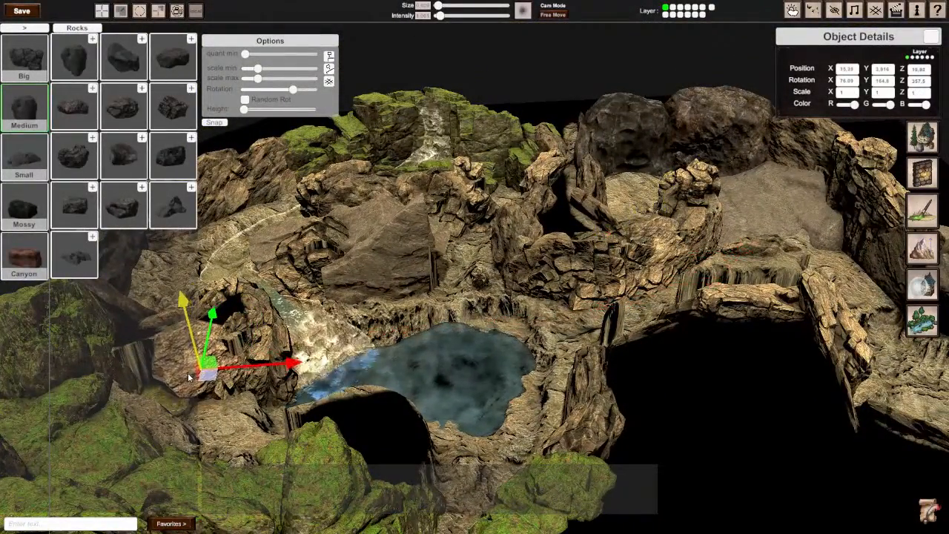
right_drag(208, 376, 582, 323)
key(w)
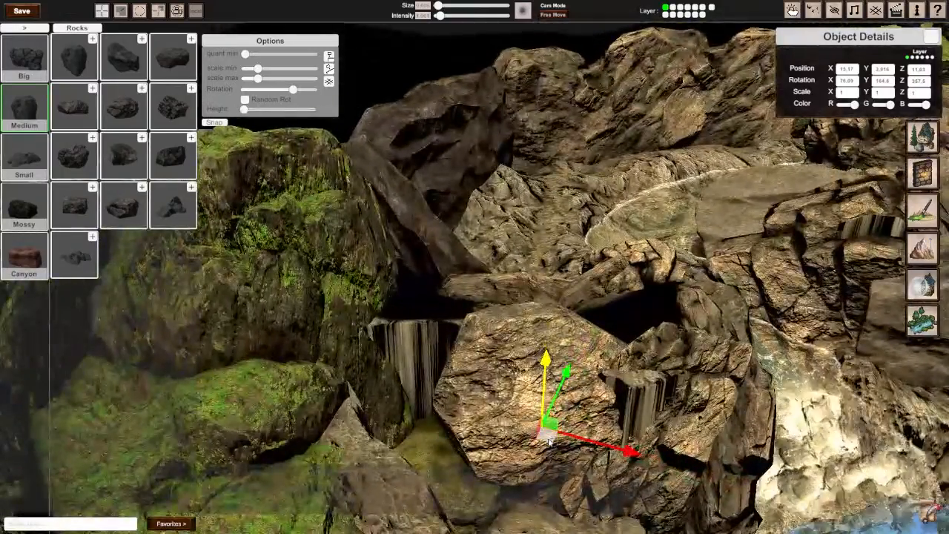
drag(548, 439, 468, 388)
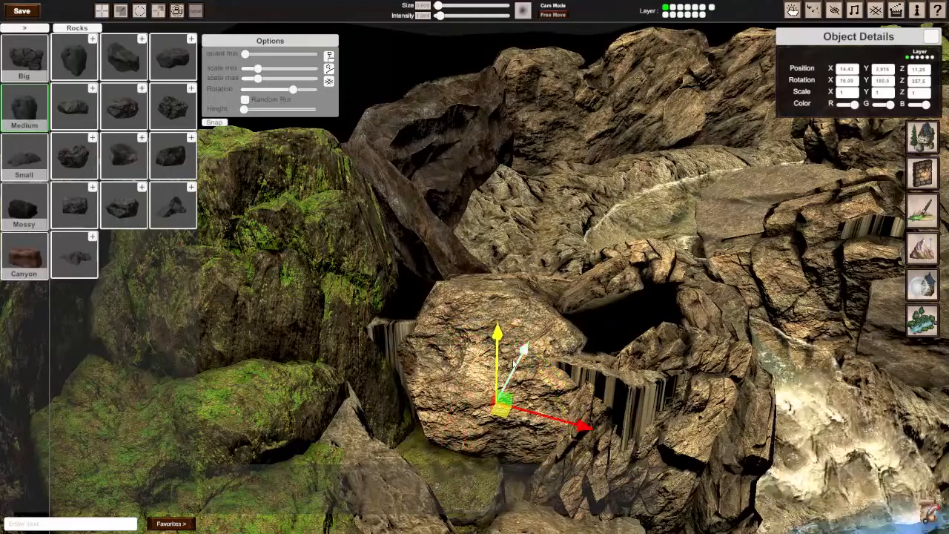
Step: Rotate the copied rock to about 85° on X, scale it to 1.233 on X and -1.416 on Z, and shift it along the striped face
right_drag(496, 398, 510, 230)
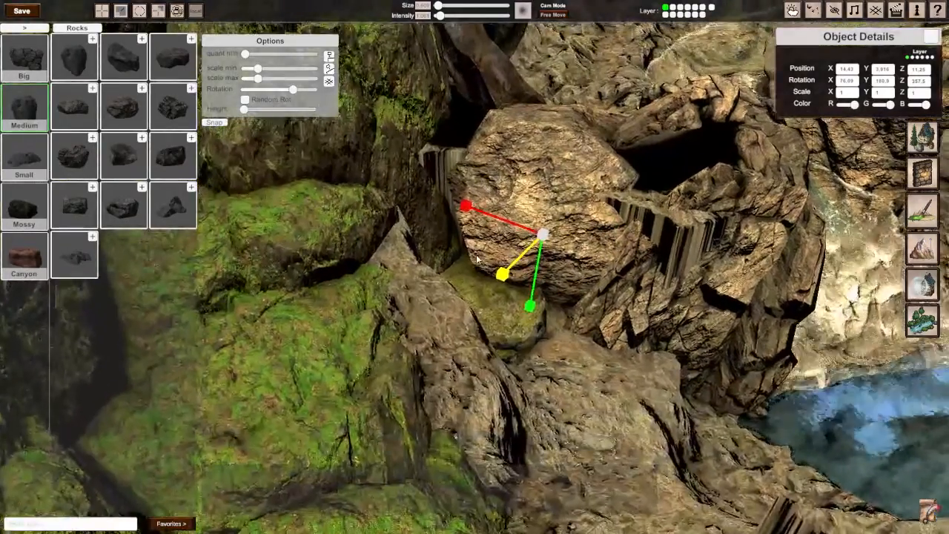
key(e)
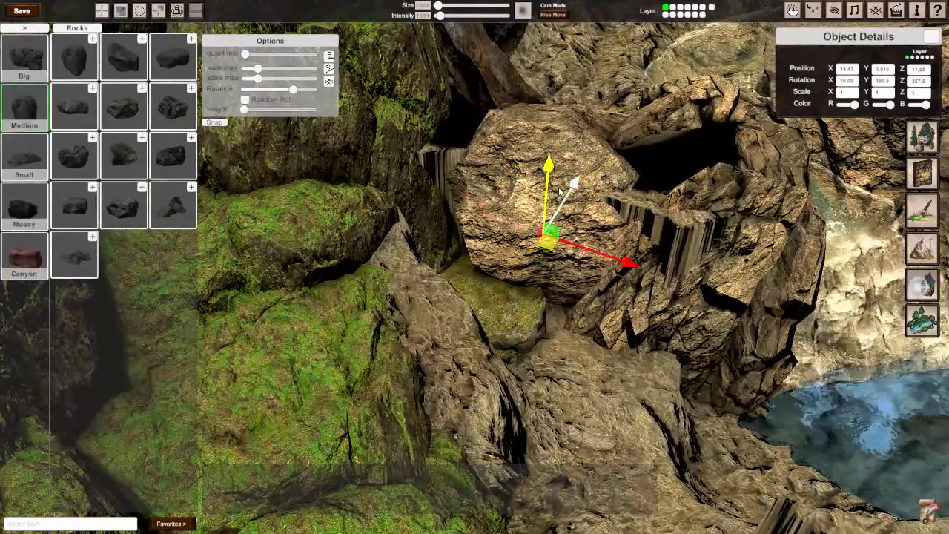
key(r)
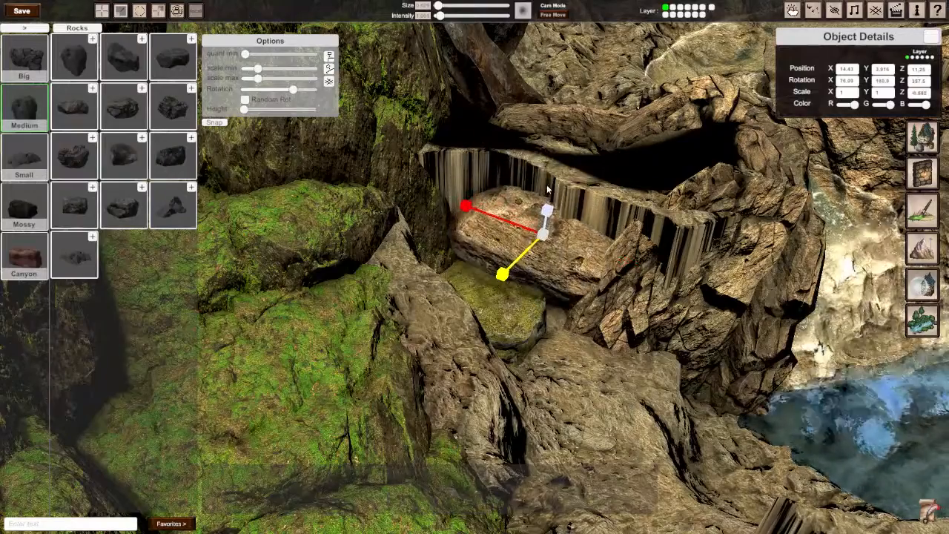
drag(547, 189, 551, 152)
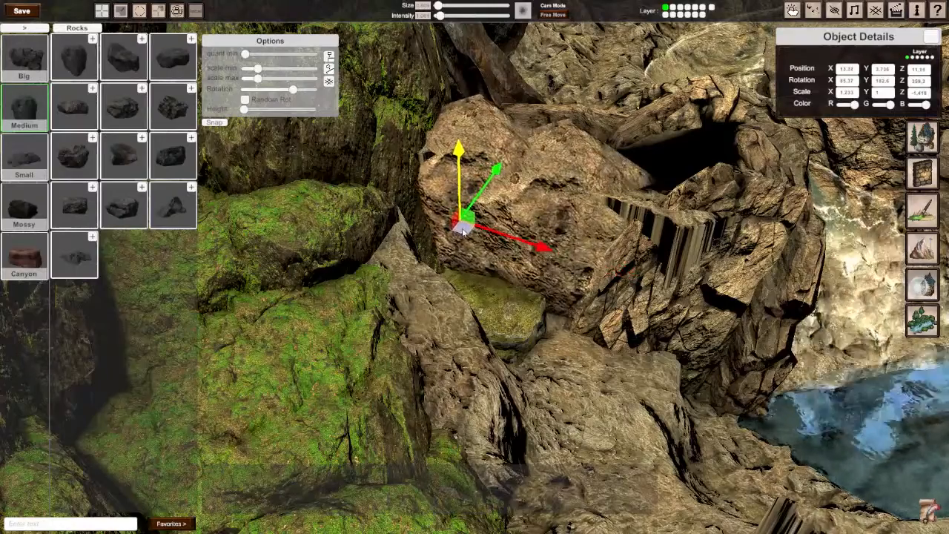
drag(489, 231, 593, 268)
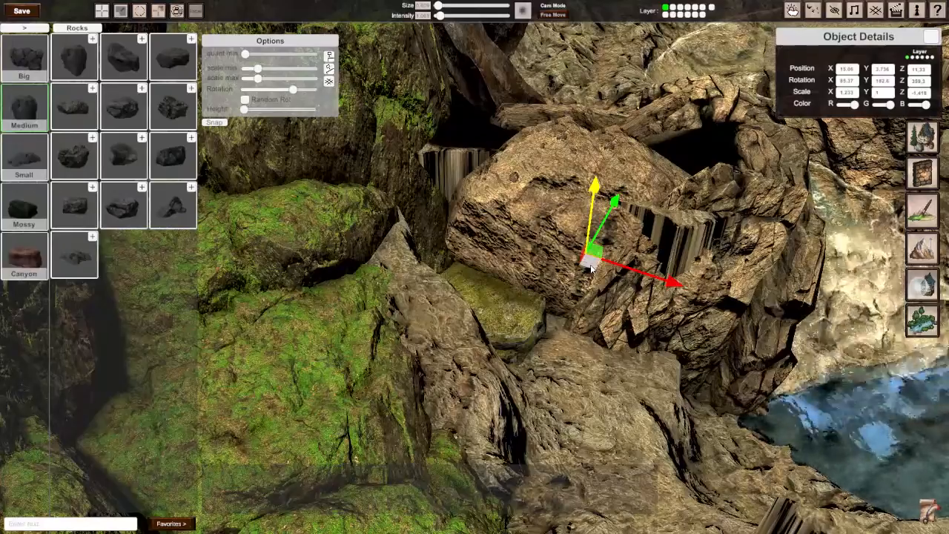
Step: Examine the pool, the waterfall and the surrounding cliffs from several sides for striped faces that still need rocks
key(s)
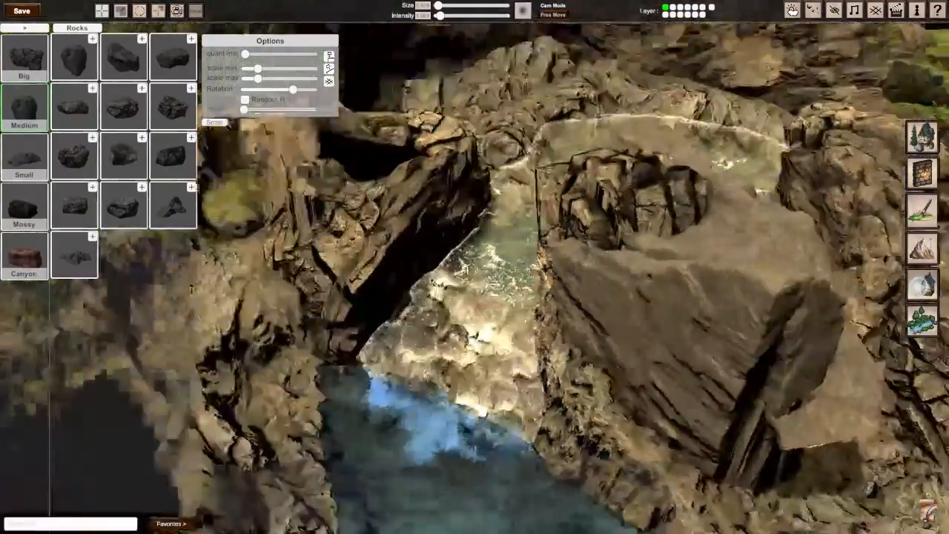
key(d)
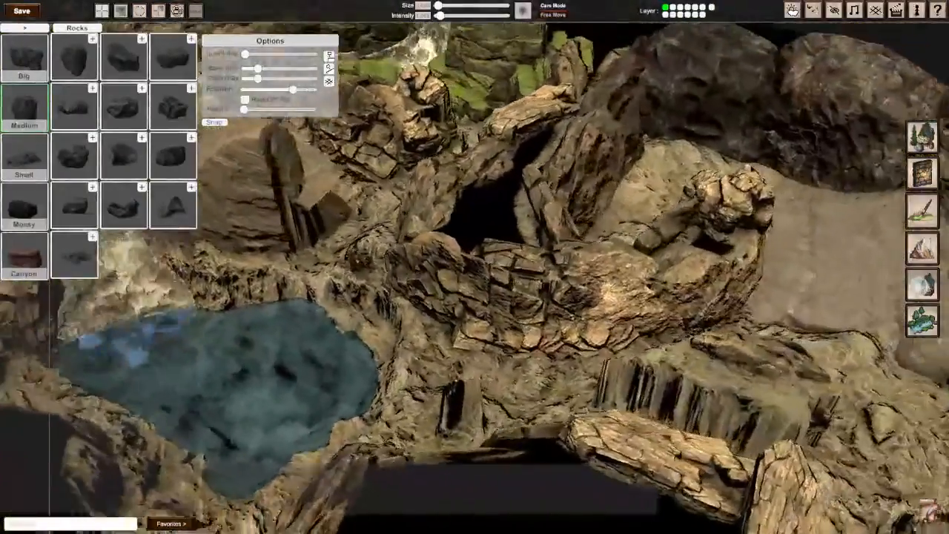
key(a)
key(d)
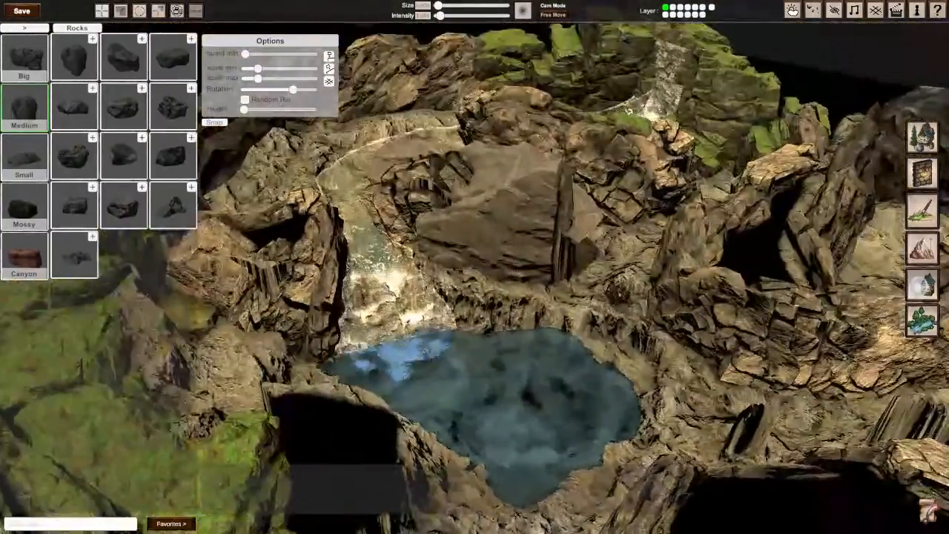
key(d)
key(a)
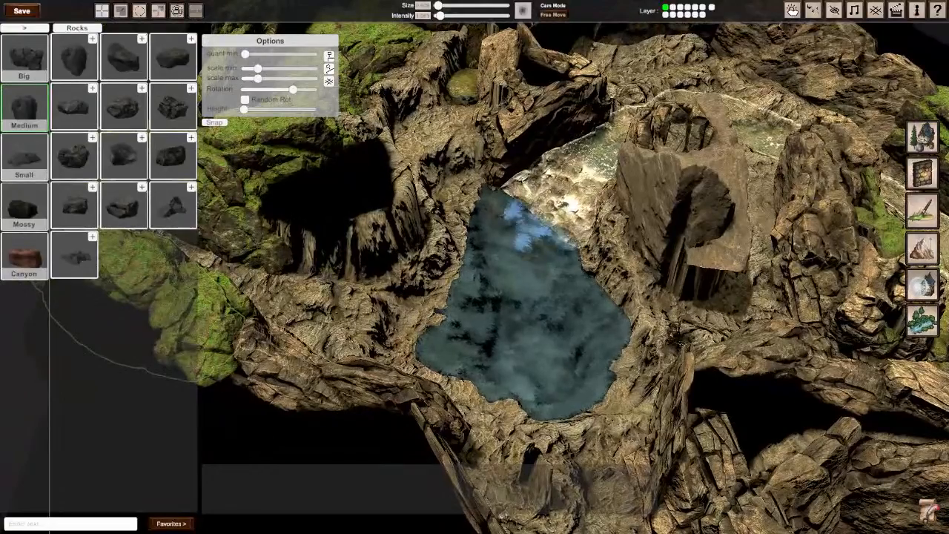
middle_drag(474, 267, 445, 289)
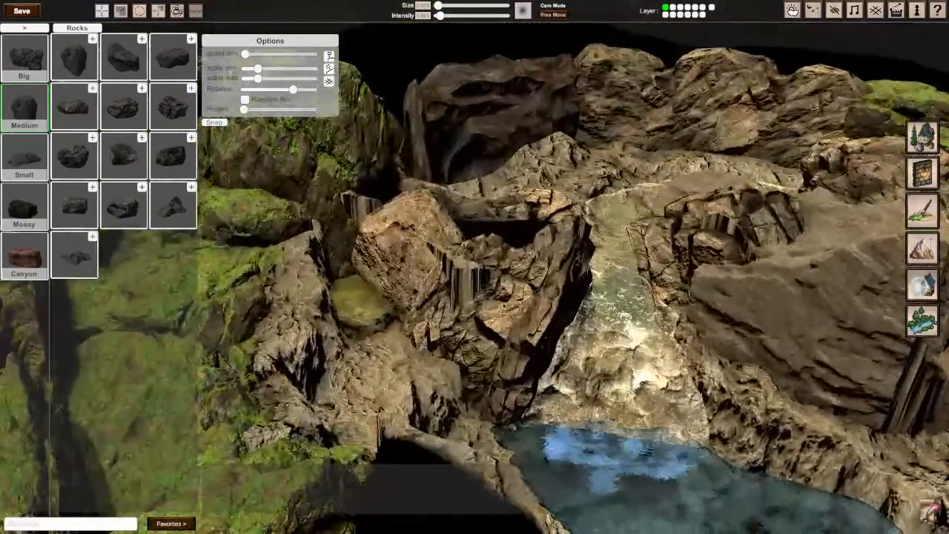
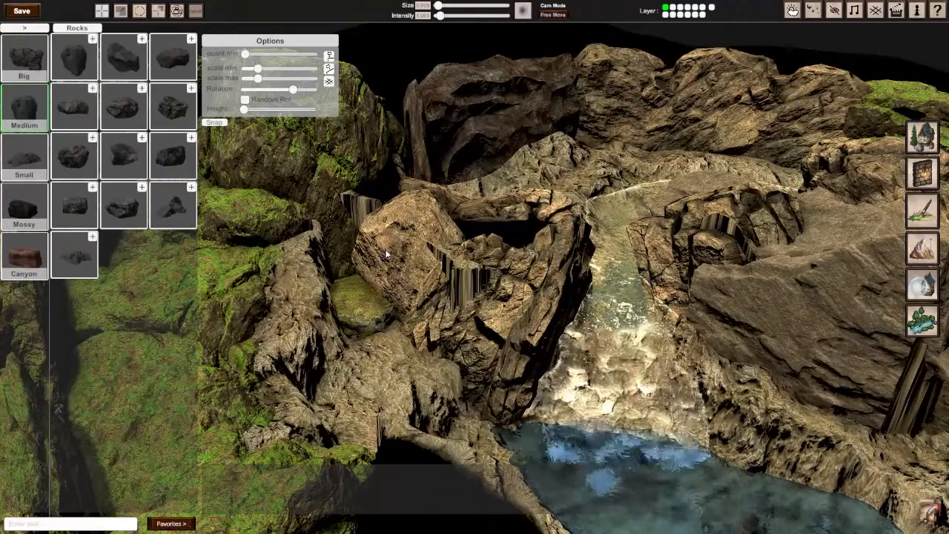
Step: Place a copy of the cracked rock from the outcrop beyond the pool against the striped face beside the mossy cliff, raised to about 4.27 on Y
mouse_move(342, 274)
right_down()
mouse_move(386, 293)
mouse_move(278, 304)
mouse_move(341, 286)
right_up()
mouse_move(475, 266)
right_down()
mouse_move(500, 189)
mouse_move(475, 267)
right_up()
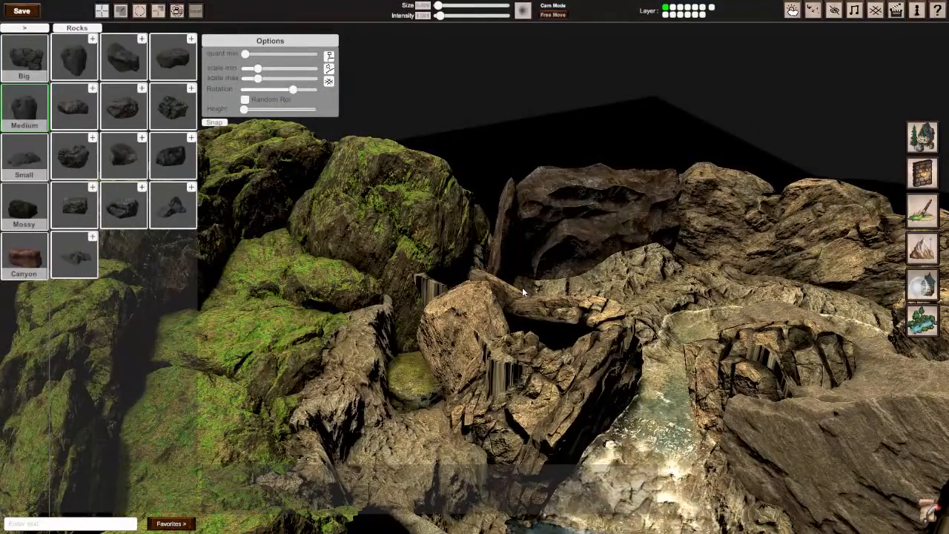
right_drag(523, 292, 637, 348)
click(636, 245)
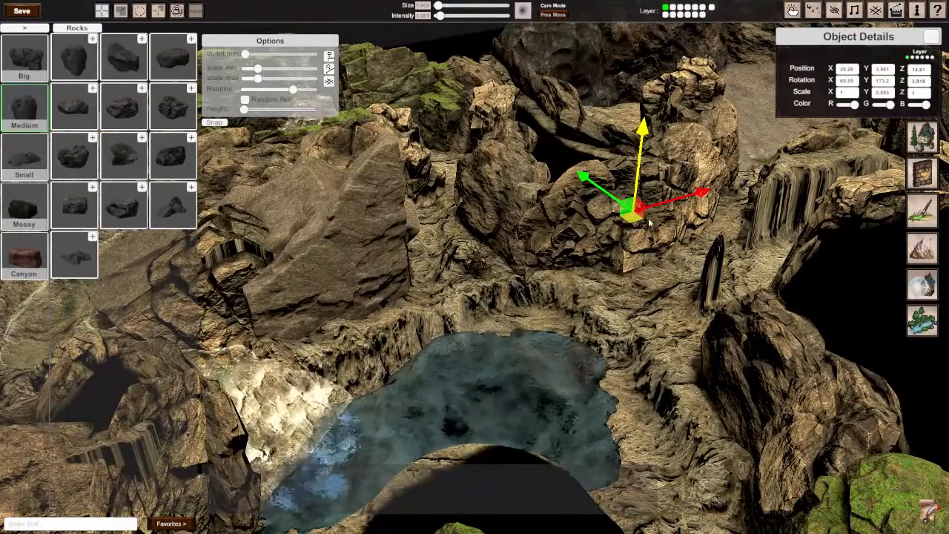
drag(627, 219, 323, 348)
right_drag(323, 348, 237, 338)
key(s)
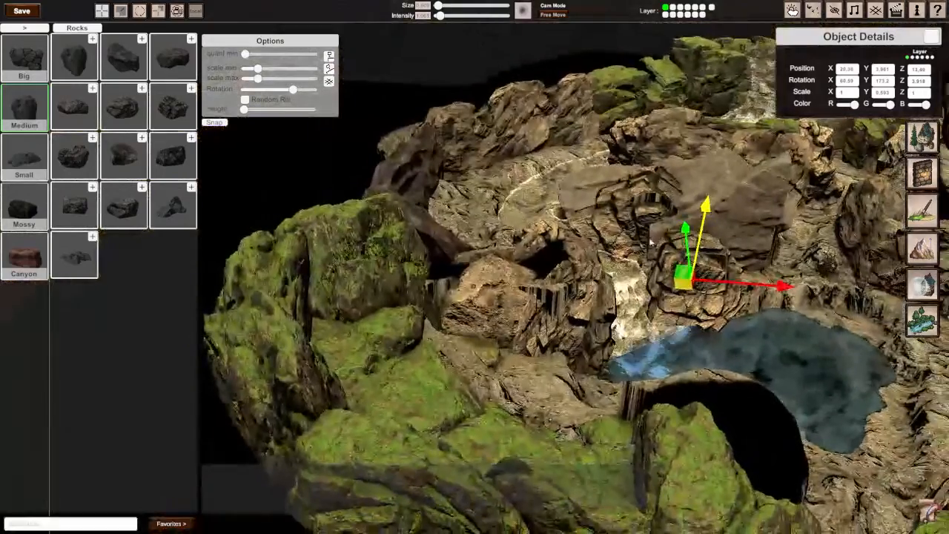
drag(531, 297, 443, 314)
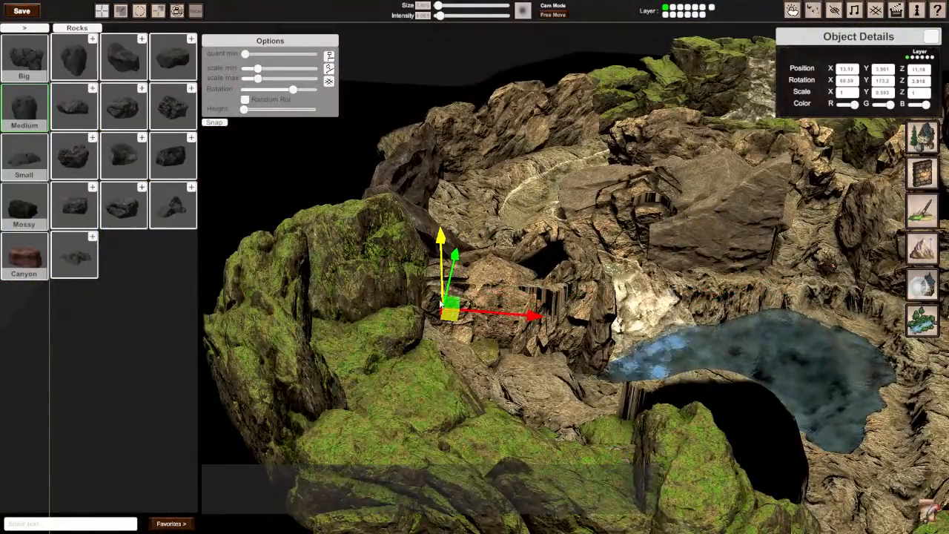
mouse_move(440, 234)
mouse_down()
mouse_move(440, 204)
mouse_move(442, 229)
mouse_up()
Step: Examine the cliffs around the pool from several sides for striped faces that still lack rocks
right_drag(442, 229, 159, 241)
key(d)
right_drag(474, 267, 496, 300)
key(w)
key(s)
key(w)
key(w)
key(s)
key(s)
key(d)
right_drag(474, 267, 363, 300)
key(w)
key(s)
key(w)
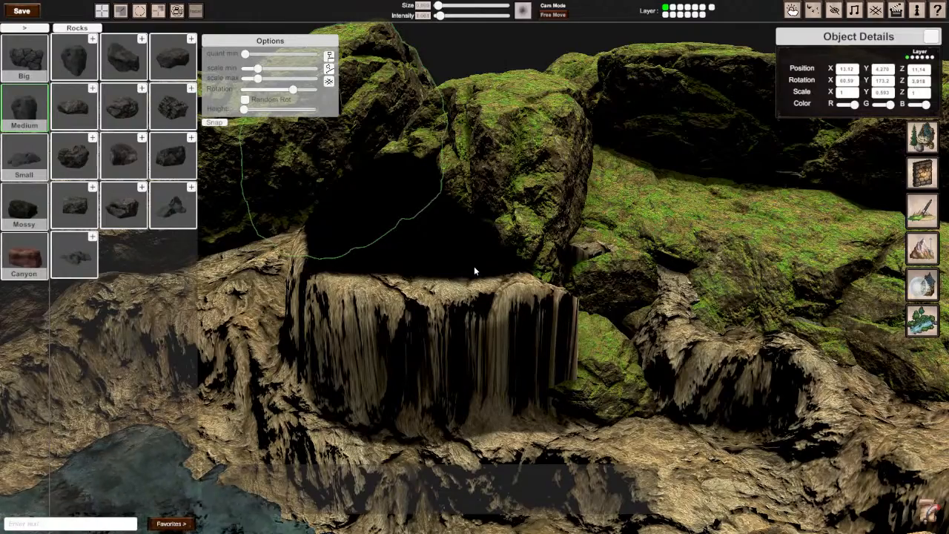
key(s)
Step: Place a copy of the dark layered rock beside the waterfall against the striped pillar across the pool and turn it to about 58.8° on Y
right_drag(477, 297, 516, 357)
mouse_move(474, 272)
right_down()
mouse_move(452, 260)
mouse_move(475, 271)
right_up()
click(531, 266)
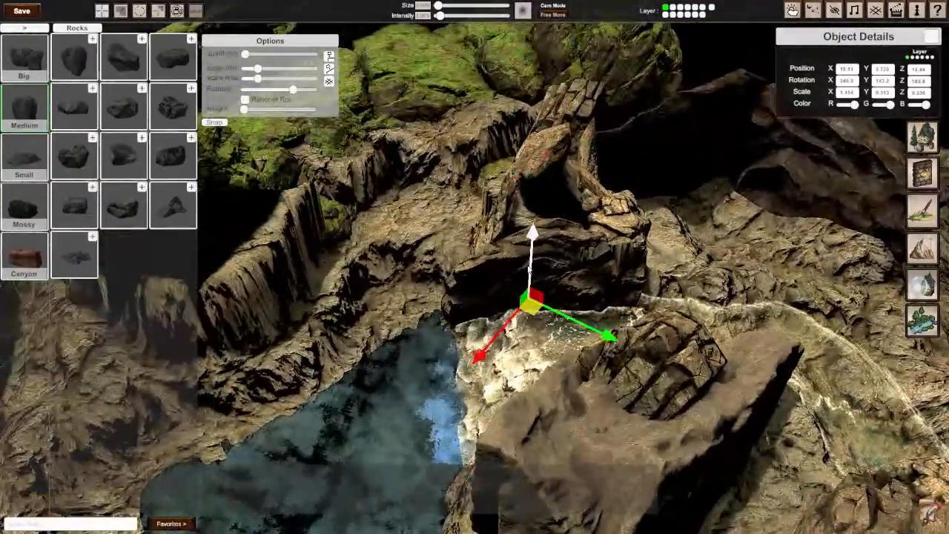
key(ctrl+d)
drag(532, 308, 281, 291)
key(e)
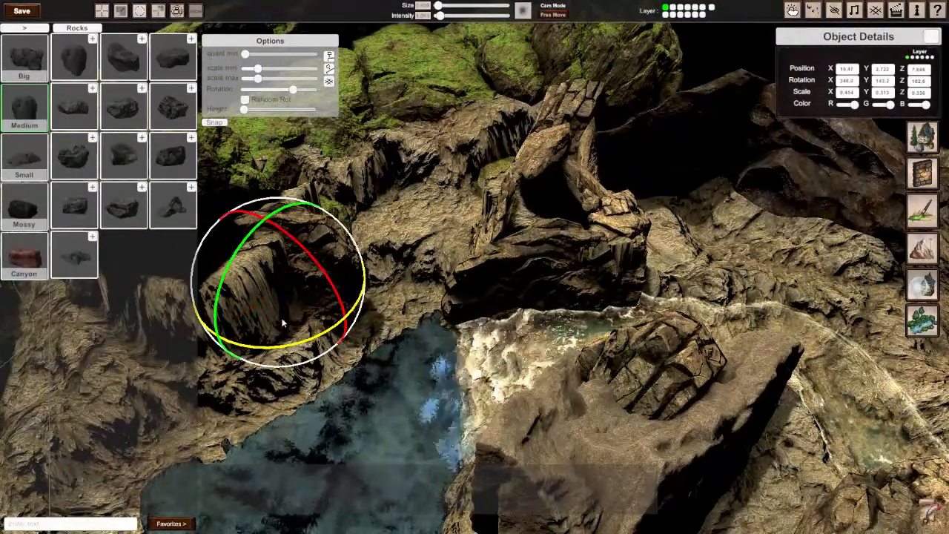
drag(285, 344, 602, 283)
right_drag(602, 283, 474, 267)
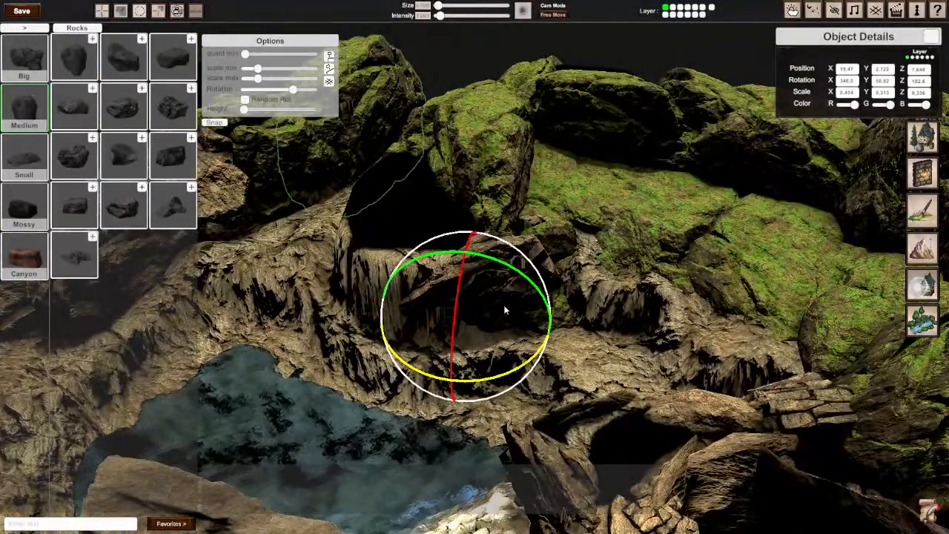
Step: Scale the copied layered rock to 0.544 on X and rotate it to about 339° on X, 61° on Y and 91° on Z
key(r)
mouse_move(493, 257)
mouse_down()
mouse_move(488, 274)
mouse_move(493, 266)
mouse_up()
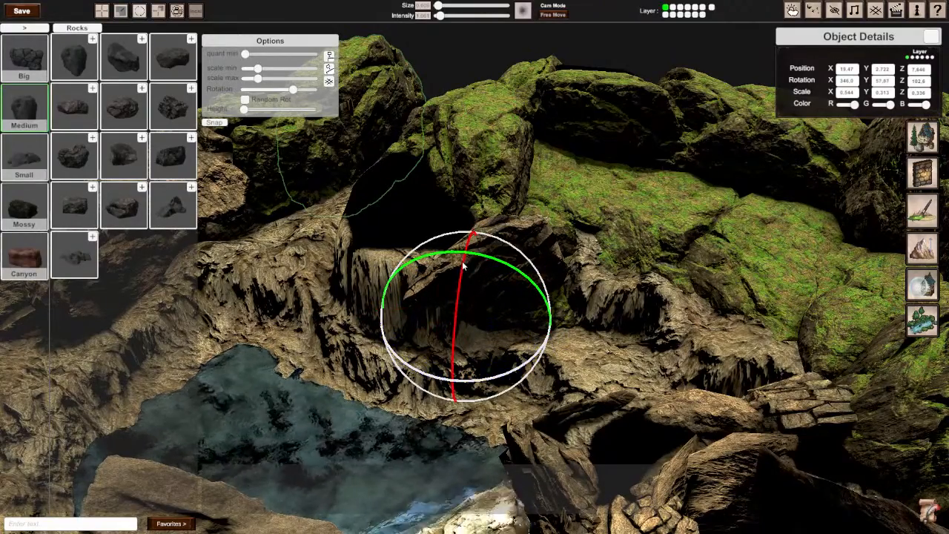
drag(460, 315, 470, 263)
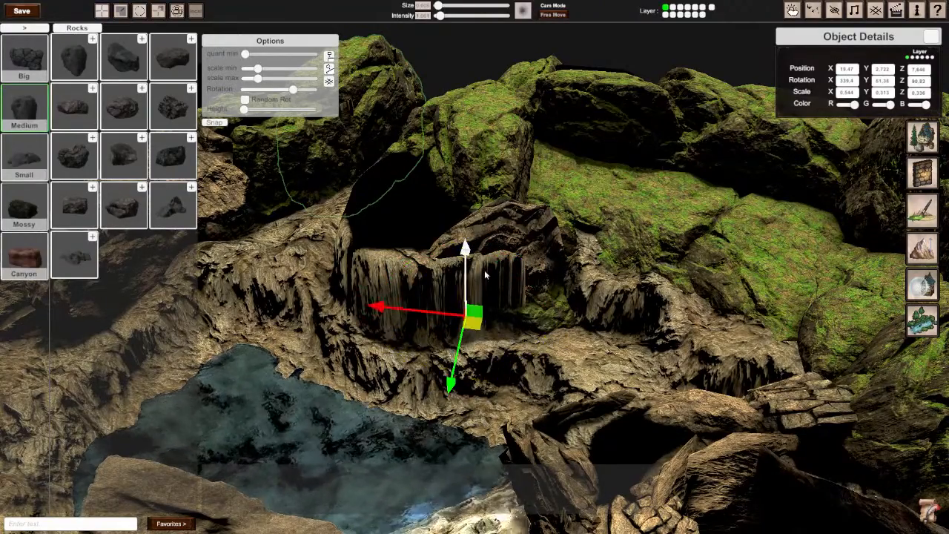
Step: Shift the tilted layered rock along the striped pillar to about 20.01 on X and 8.167 on Z
drag(475, 329, 439, 341)
right_drag(441, 341, 516, 370)
key(d)
key(s)
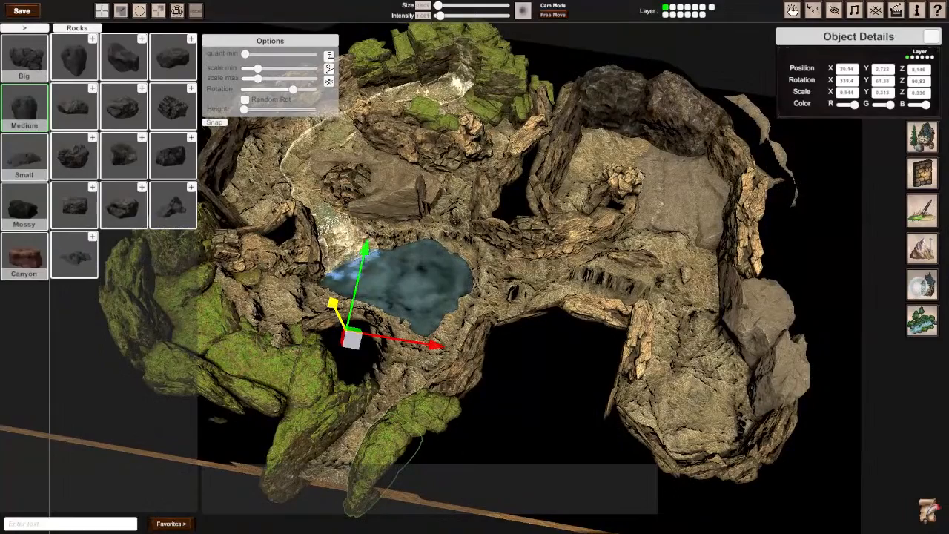
right_drag(515, 371, 300, 341)
key(w)
key(a)
key(w)
key(a)
key(d)
key(w)
key(s)
key(w)
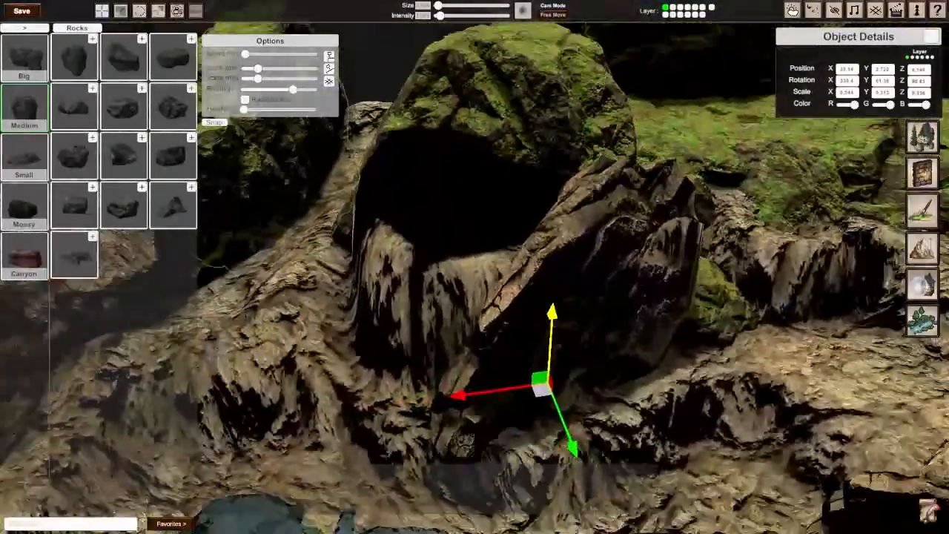
key(s)
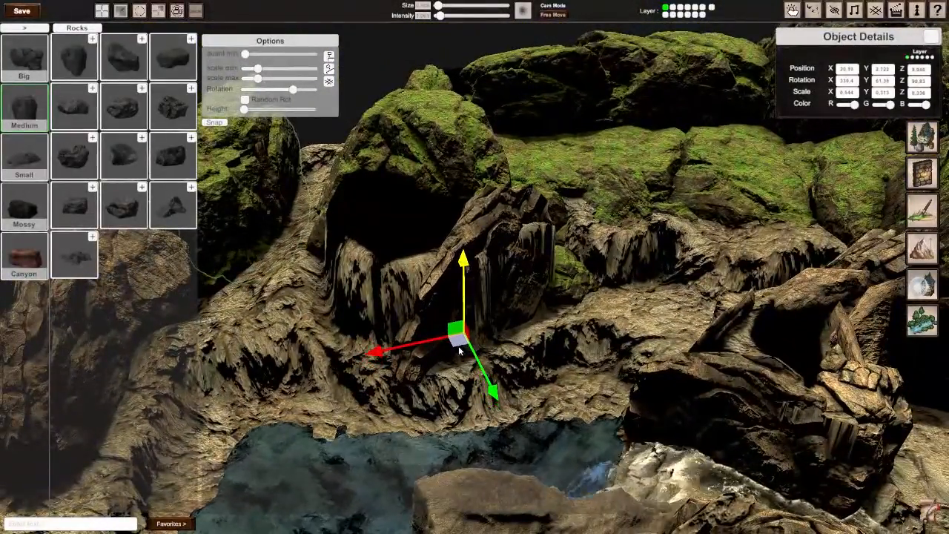
drag(459, 351, 466, 354)
right_drag(476, 354, 542, 281)
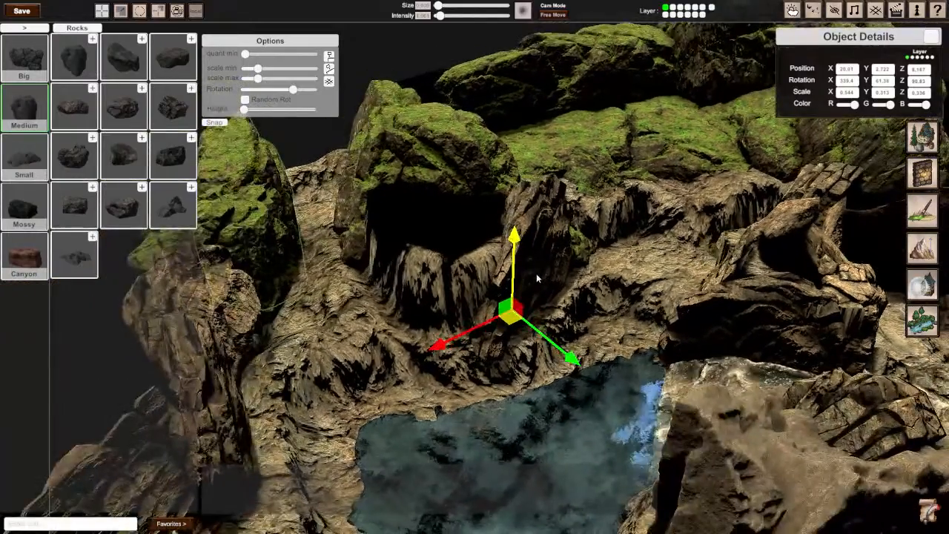
drag(517, 309, 431, 327)
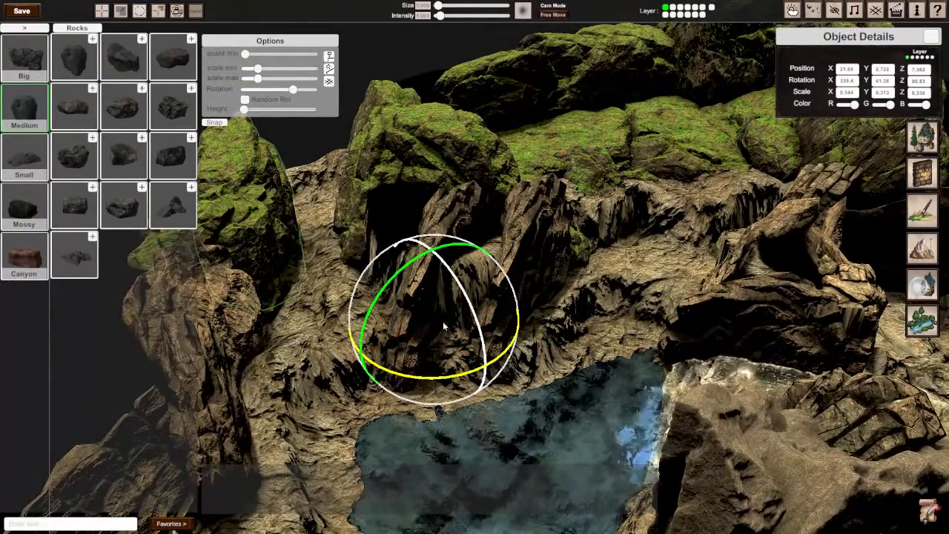
drag(411, 376, 826, 300)
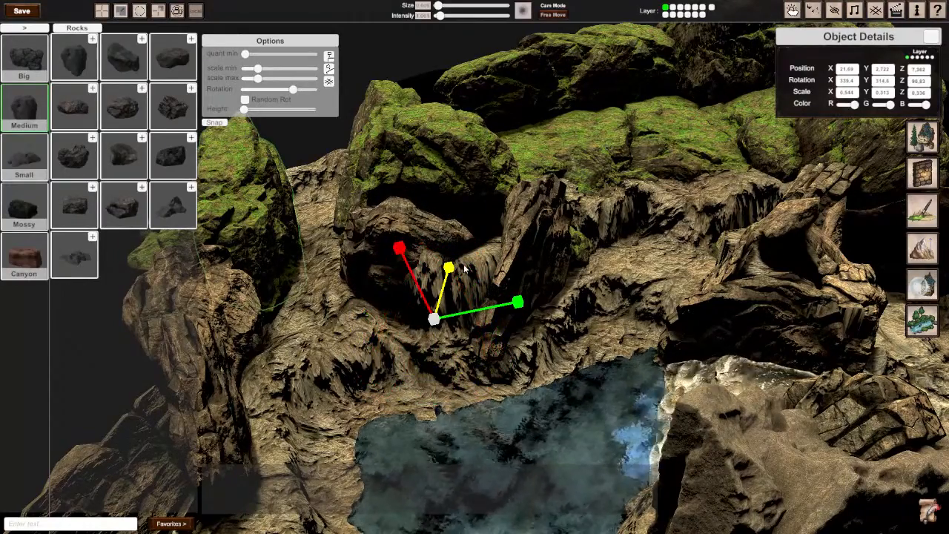
drag(449, 263, 458, 246)
key(Delete)
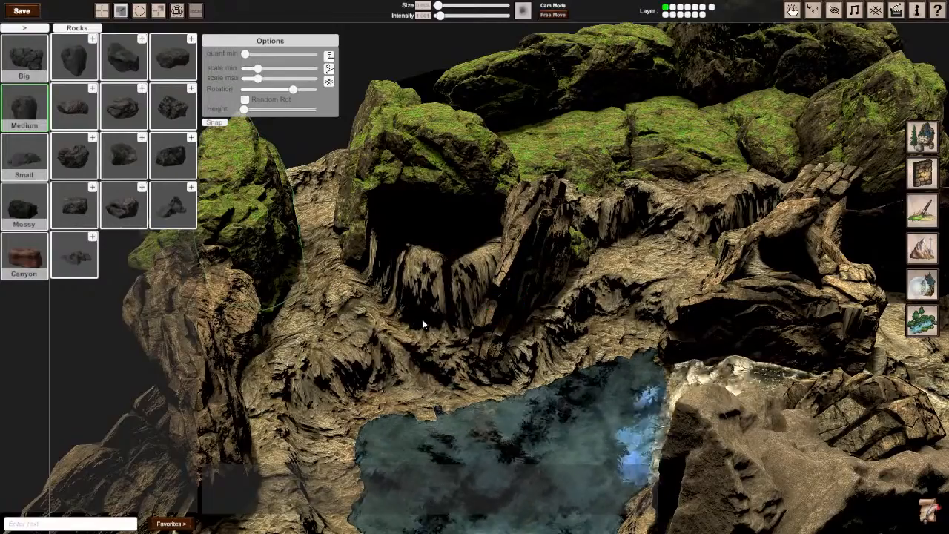
Step: Place a copy of the flat-topped layered slab from the far corridor against the striped pillar by the pool, at about 21.45 on X
middle_drag(247, 249, 504, 287)
scroll(503, 287, down, 4)
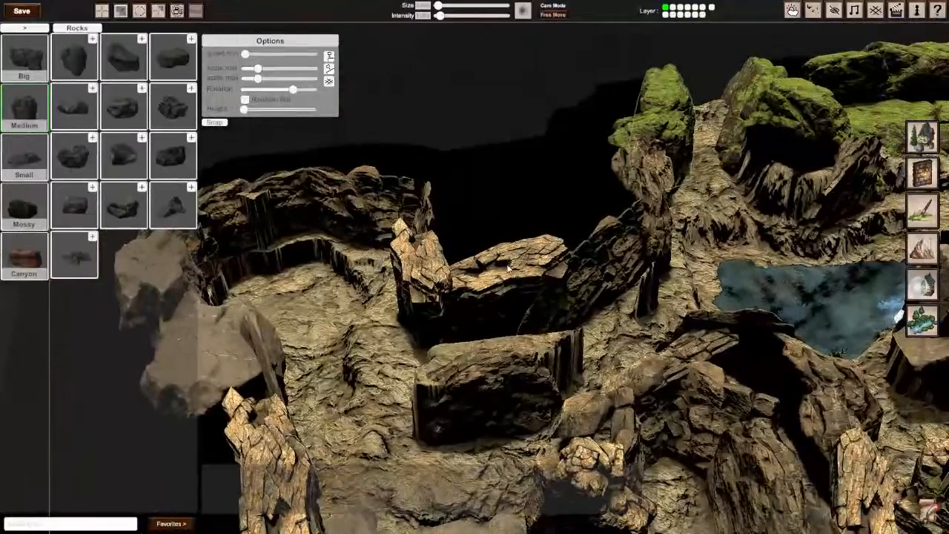
click(503, 287)
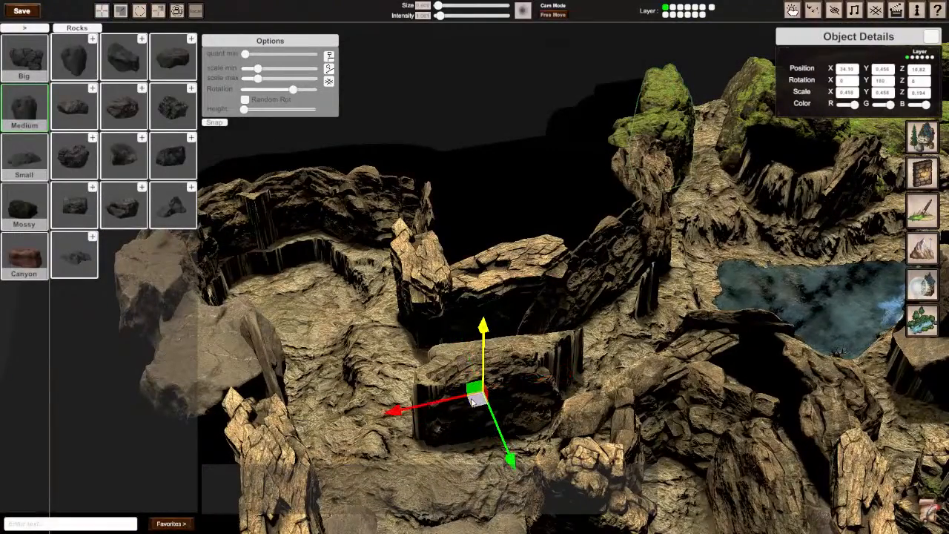
drag(473, 400, 771, 277)
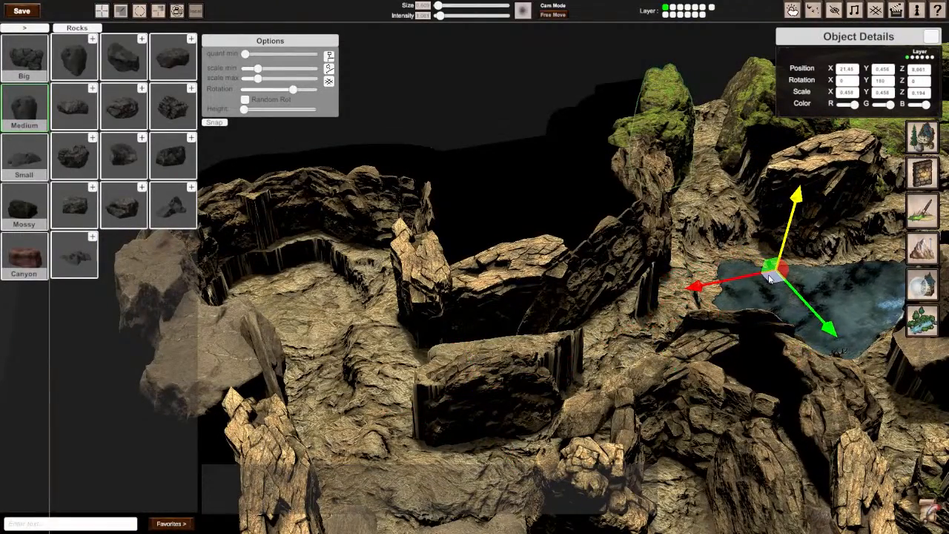
right_drag(769, 277, 475, 268)
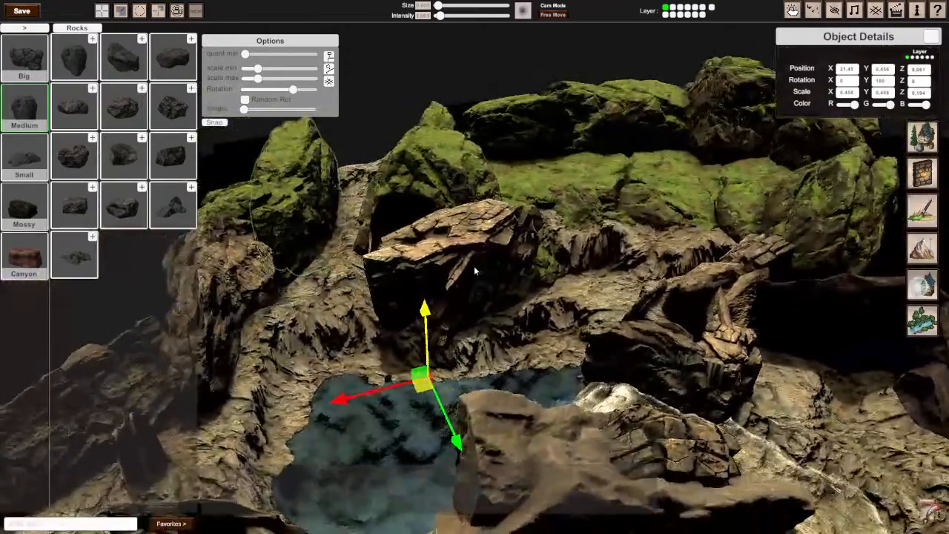
Step: Turn the copied slab around its vertical axis, shift it against the striped pillar and lower it slightly
key(r)
drag(398, 443, 284, 411)
right_drag(284, 411, 474, 287)
key(w)
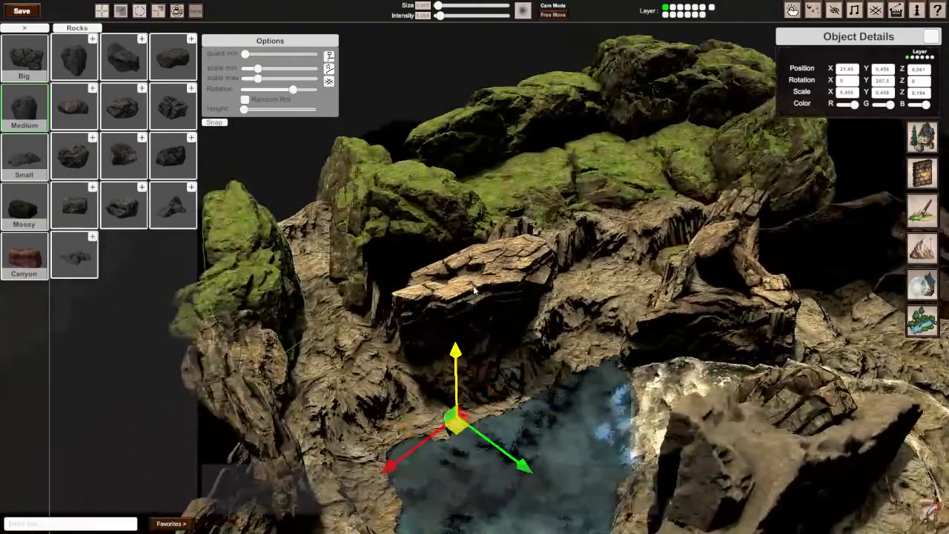
drag(456, 425, 475, 398)
drag(445, 348, 439, 359)
middle_drag(439, 366, 548, 432)
Step: Place a copy of the mossy cliff rock behind the slab and rotate it to about 278° on X, 292° on Y and 168° on Z
middle_drag(431, 305, 425, 306)
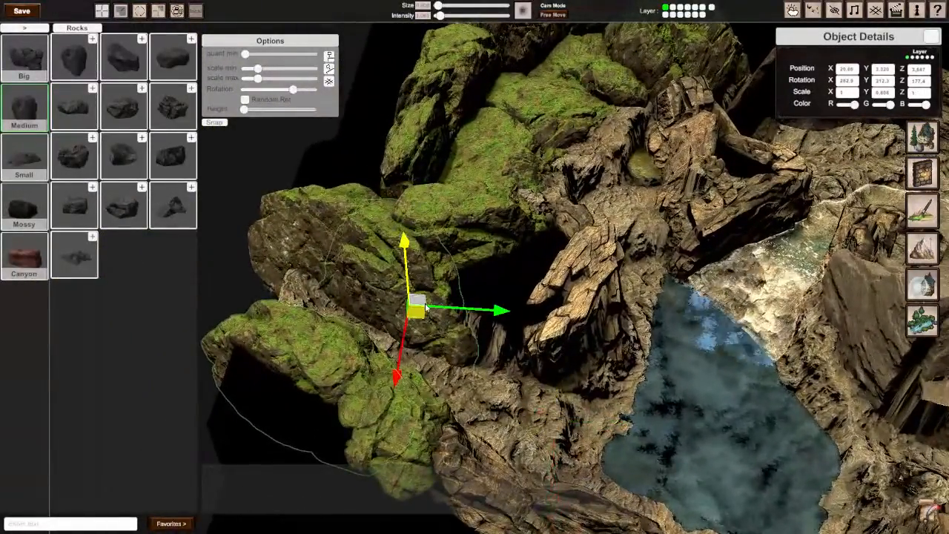
drag(417, 315, 569, 405)
key(e)
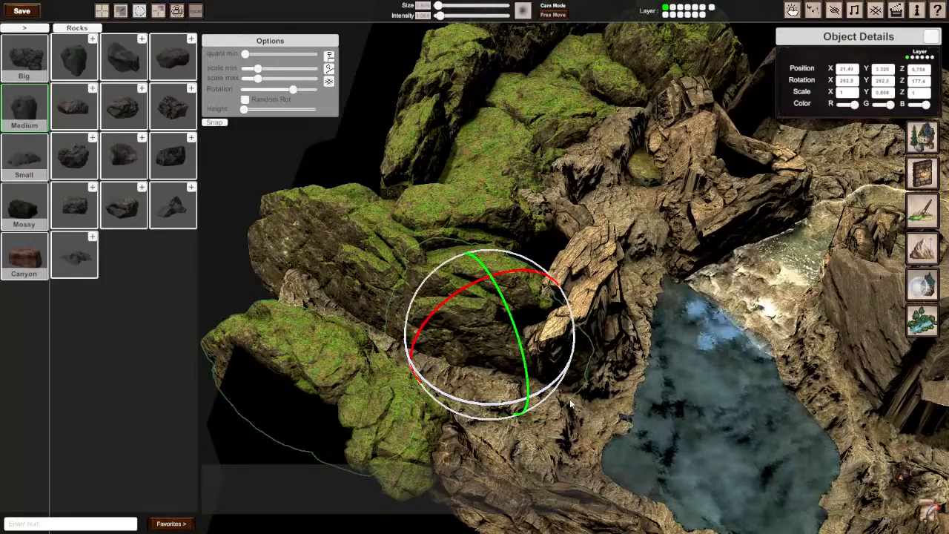
drag(489, 320, 486, 345)
Step: Place a copy of the neighbouring mossy boulder over the bare brown rock along the outer wall, at about 27.49 on X and 6.114 on Z
right_drag(486, 345, 495, 261)
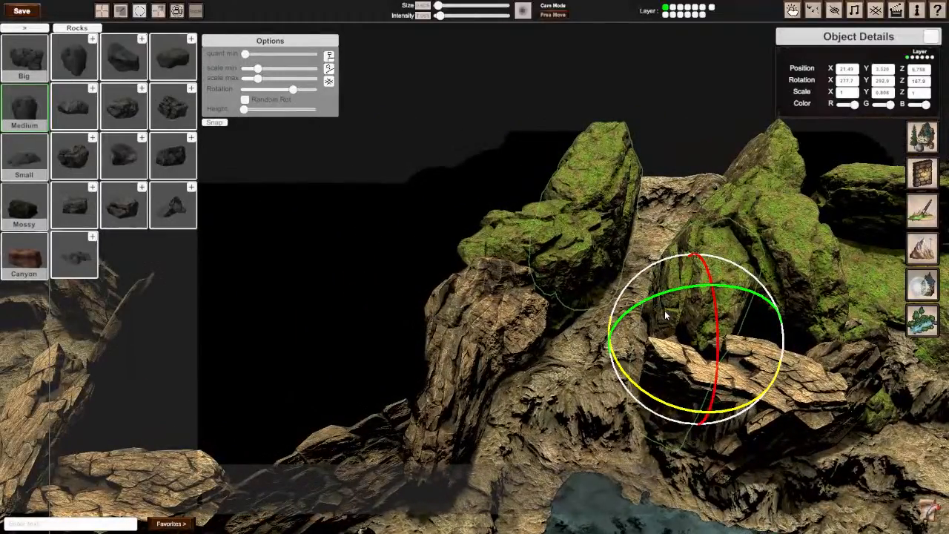
click(567, 379)
right_drag(567, 380, 519, 415)
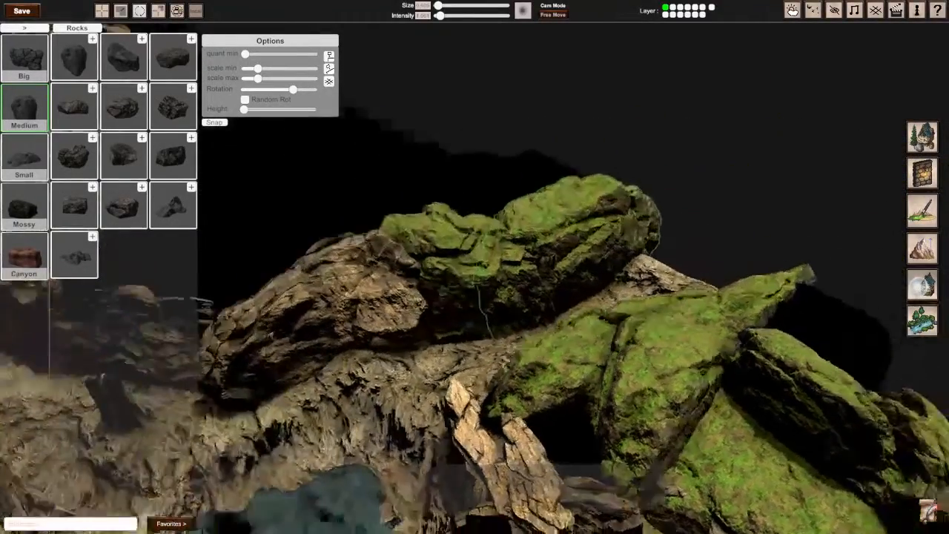
right_drag(512, 334, 458, 314)
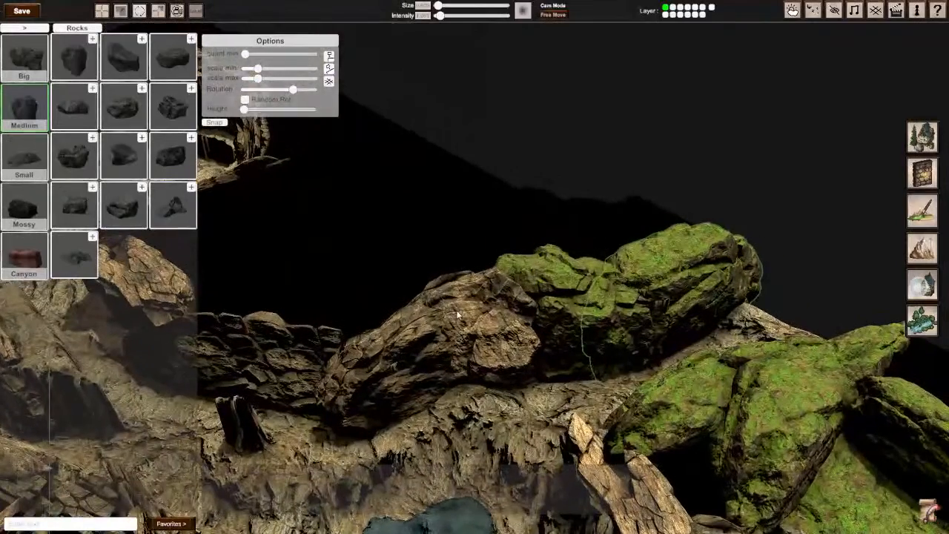
click(570, 317)
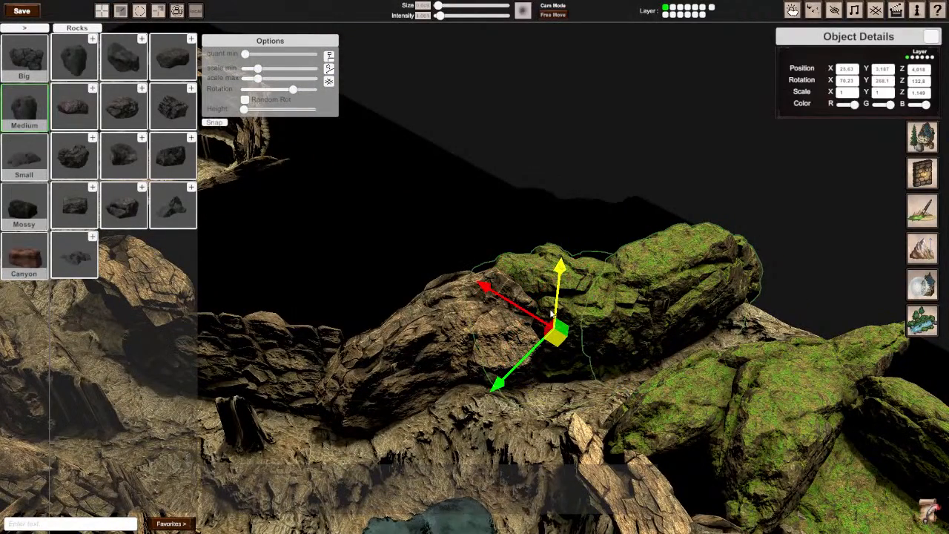
drag(561, 339, 462, 350)
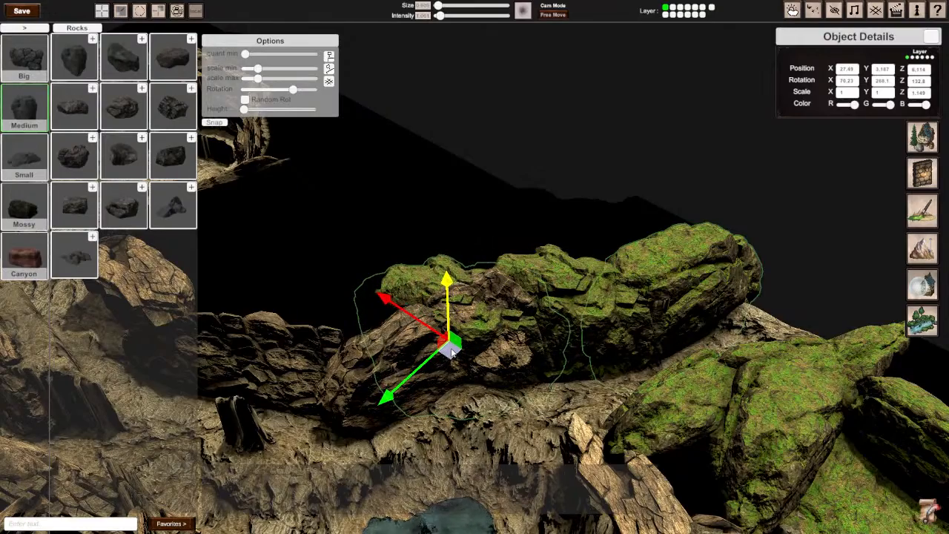
Step: Examine how the copied mossy boulder blends with the brown rocks and the surrounding cliff, close up and from a distance
right_drag(452, 353, 549, 370)
key(w)
key(w)
key(s)
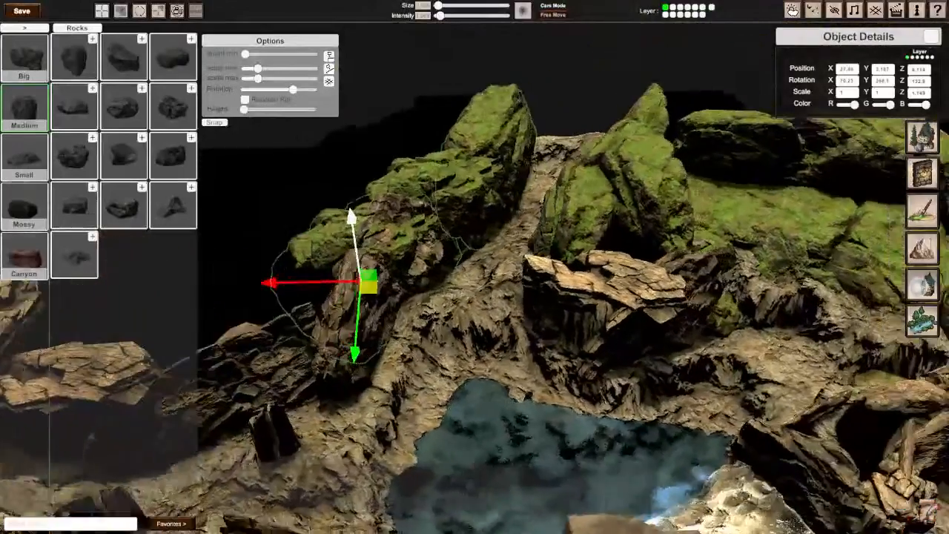
key(d)
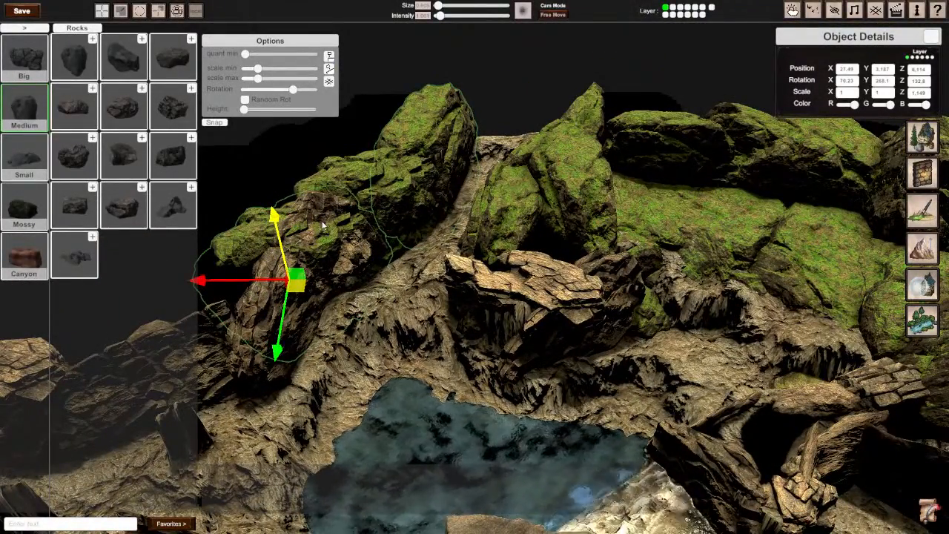
key(w)
right_drag(323, 225, 695, 281)
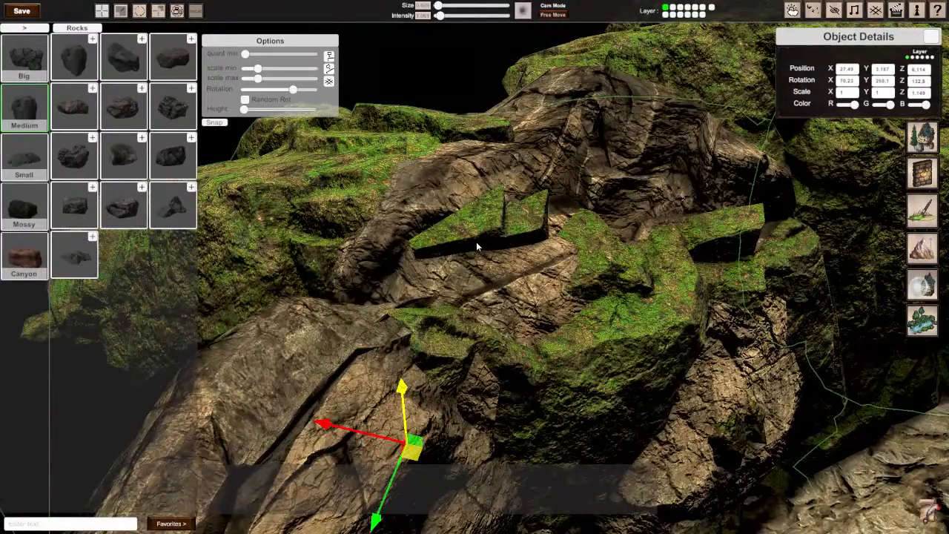
key(s)
right_drag(602, 202, 664, 230)
key(w)
key(s)
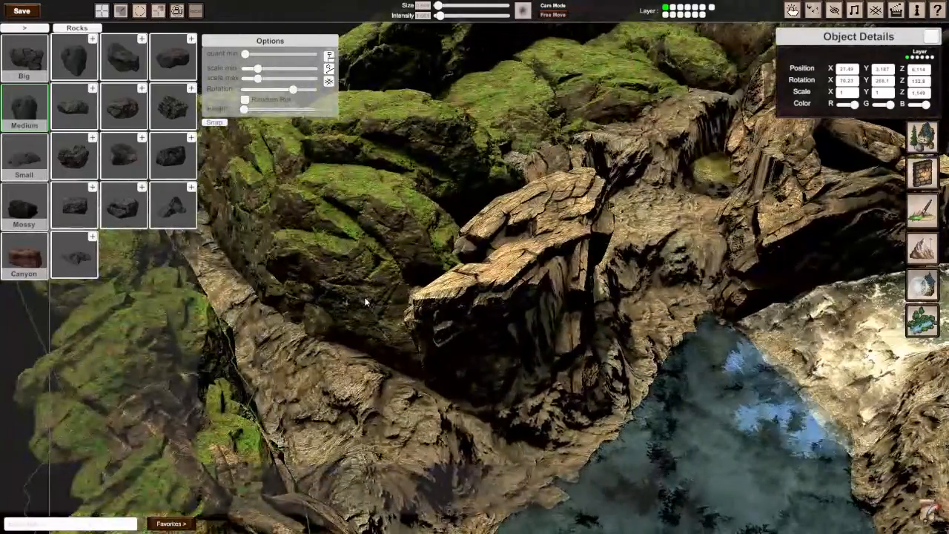
Step: Shift the mossy rock behind the slab to about 6.551 on Z and rotate it to about 304° on X, 38° on Y and 35° on Z
click(366, 303)
drag(396, 320, 438, 335)
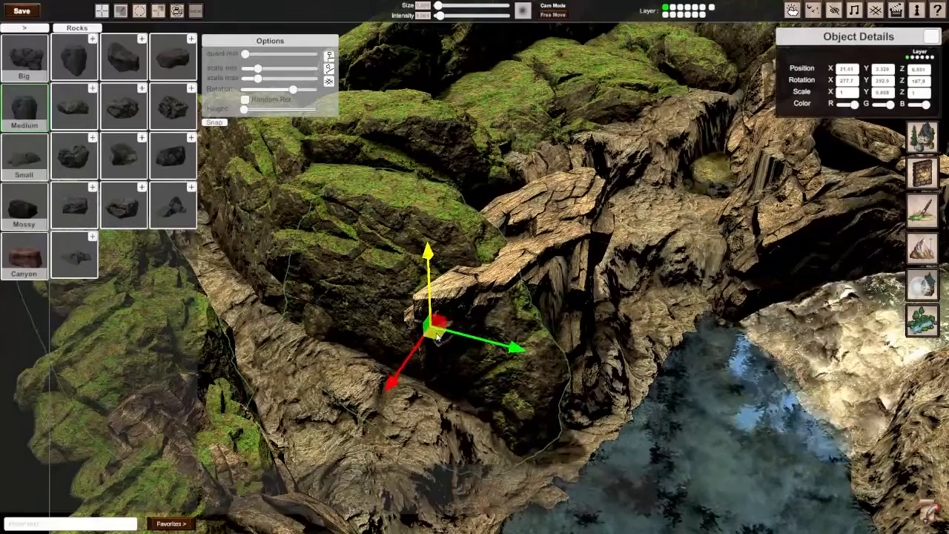
key(e)
drag(451, 301, 420, 271)
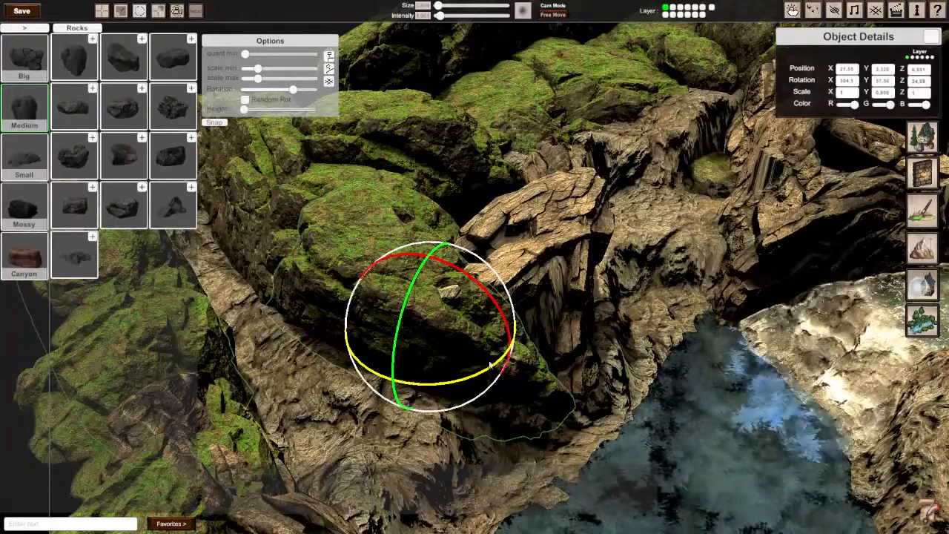
Step: Rotate the mossy rock behind the slab to about 312° on X and 63° on Z, then shift and sink it under the slab
drag(490, 365, 515, 341)
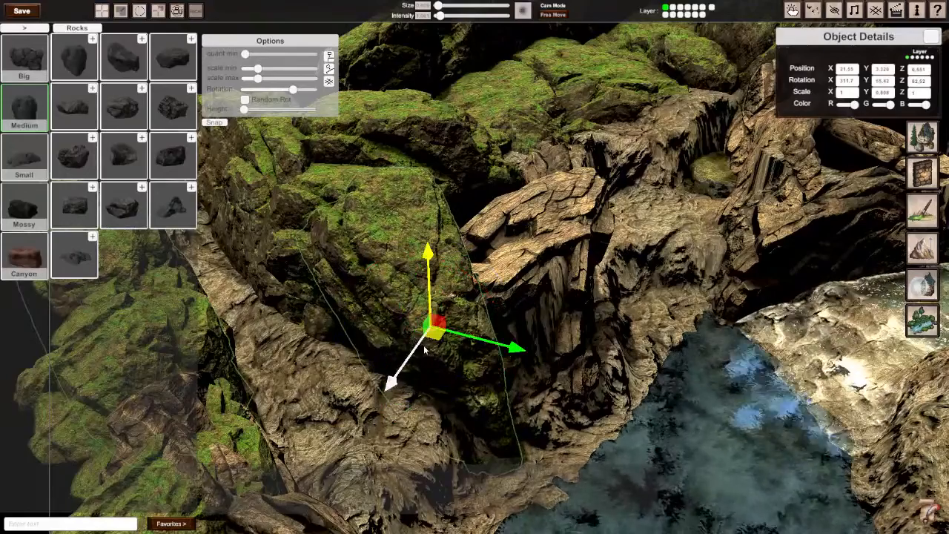
drag(426, 351, 467, 318)
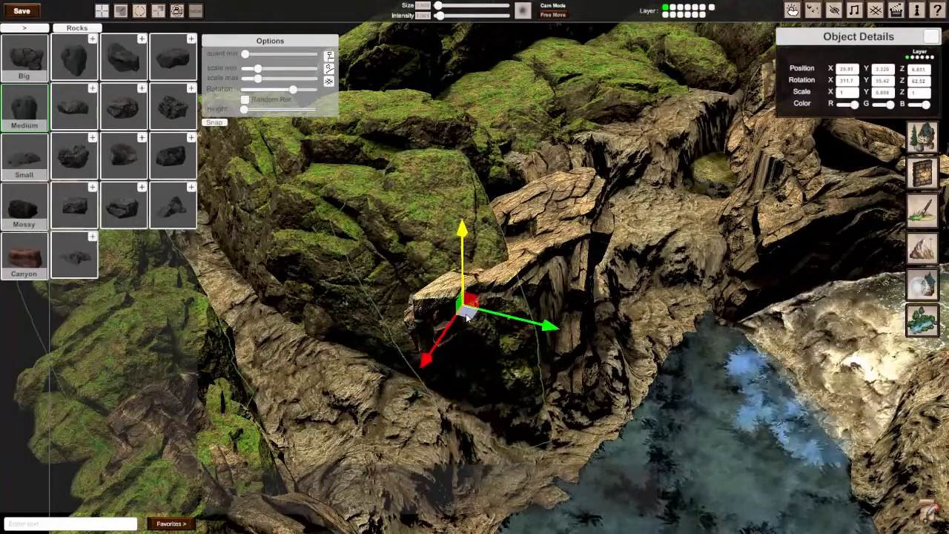
drag(461, 246, 470, 276)
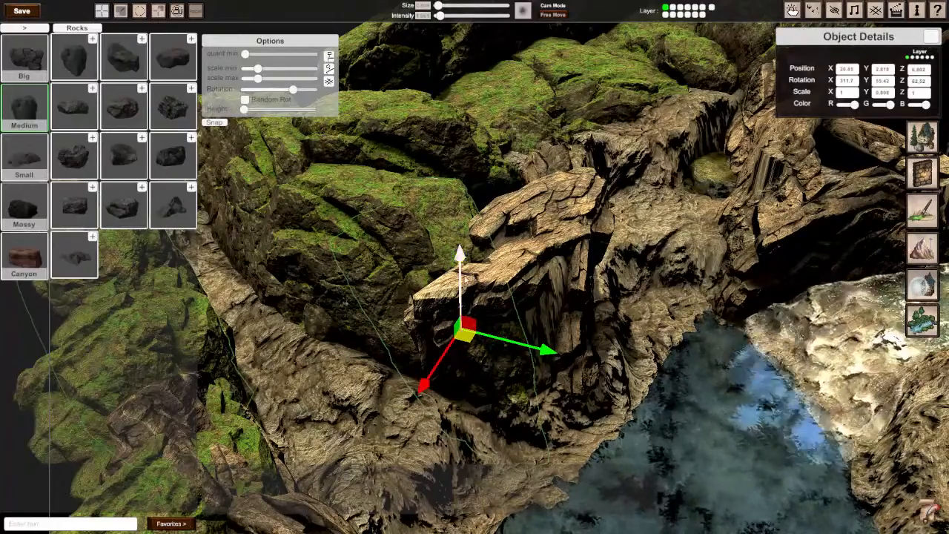
key(d)
key(a)
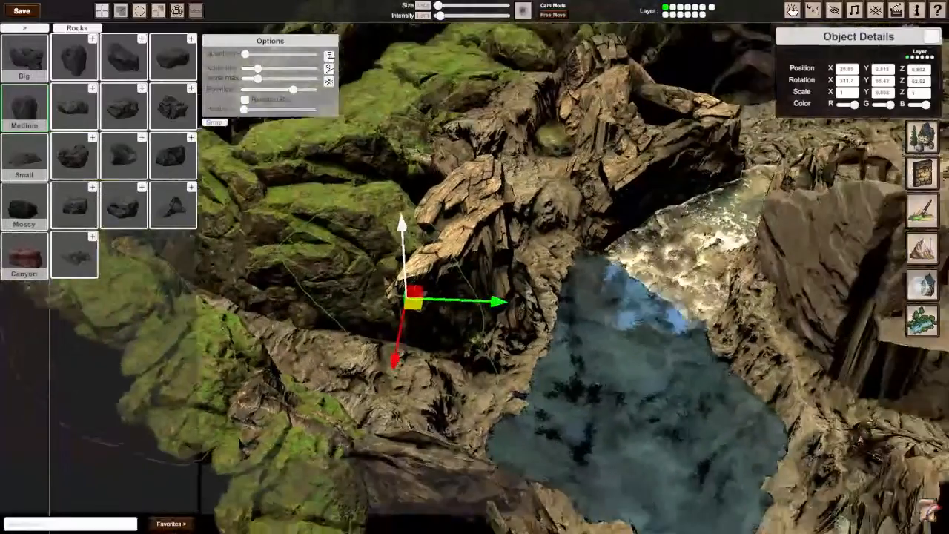
Step: Rotate the layered slab beside the pool to about 4° on X and 204° on Y, and nudge it to about 21.62 on X
click(430, 272)
key(e)
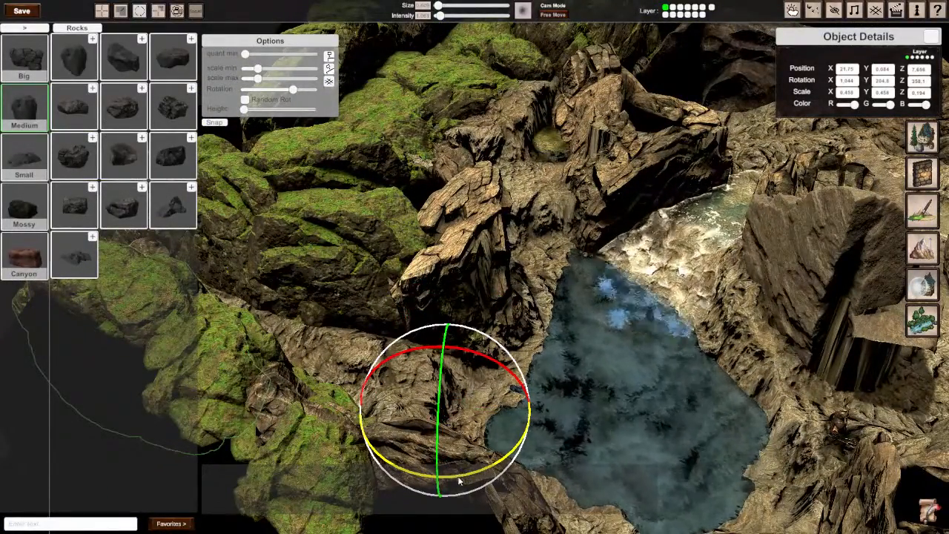
right_drag(461, 472, 468, 363)
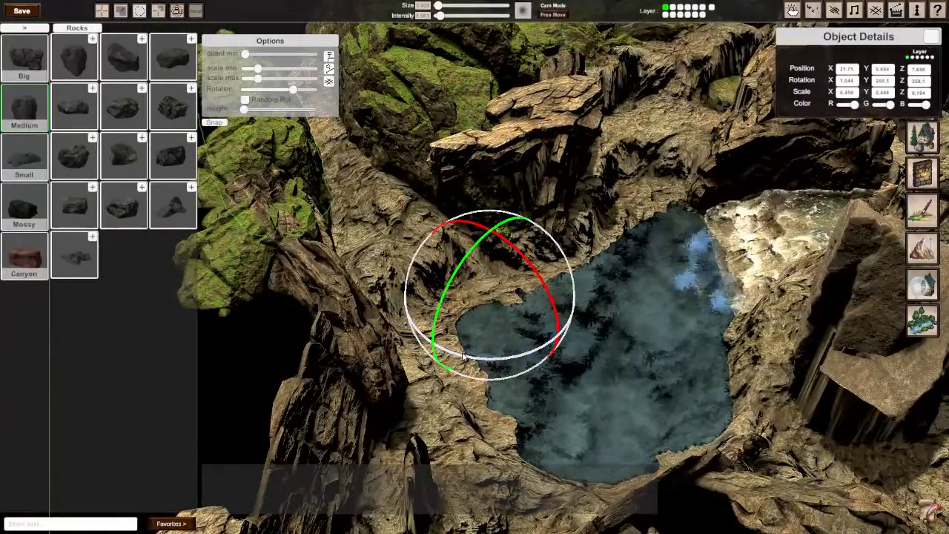
drag(529, 275, 524, 254)
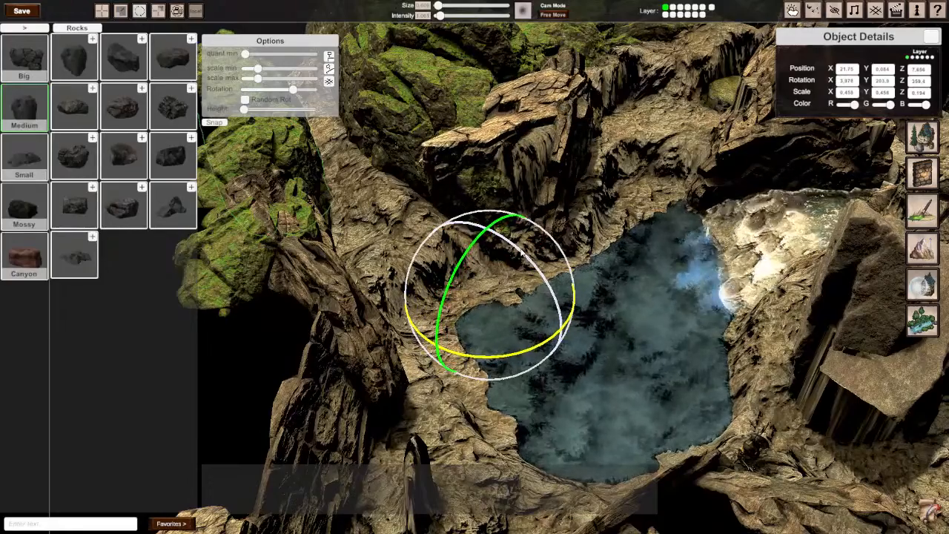
key(w)
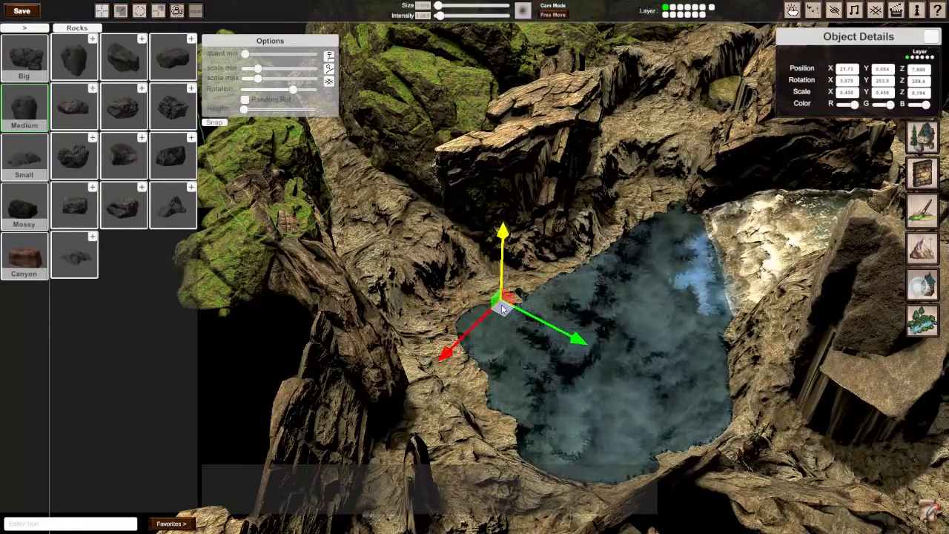
drag(501, 304, 504, 305)
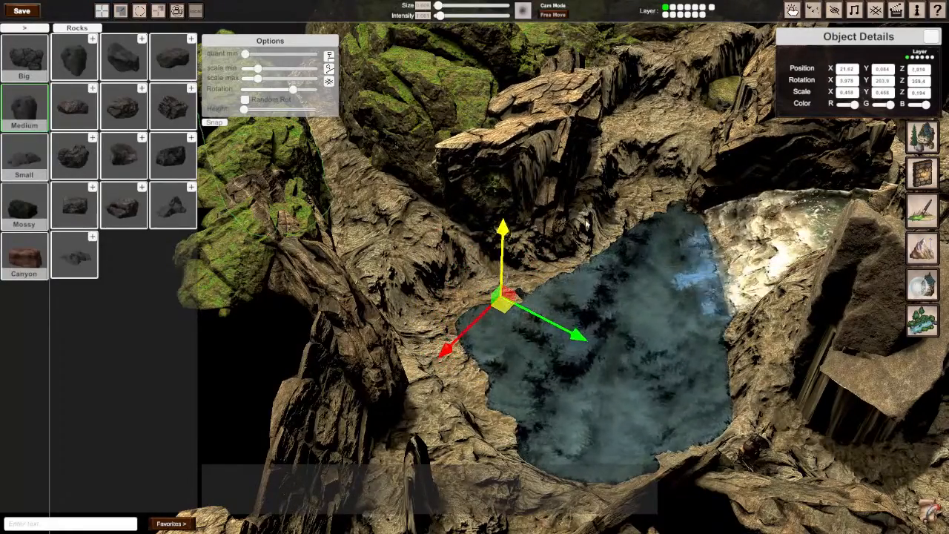
Step: Place a copy of the large brown rock against the striped cliff step at about 33.96 on X and 13.51 on Z, rotated to about 272° on Y
right_drag(630, 221, 249, 182)
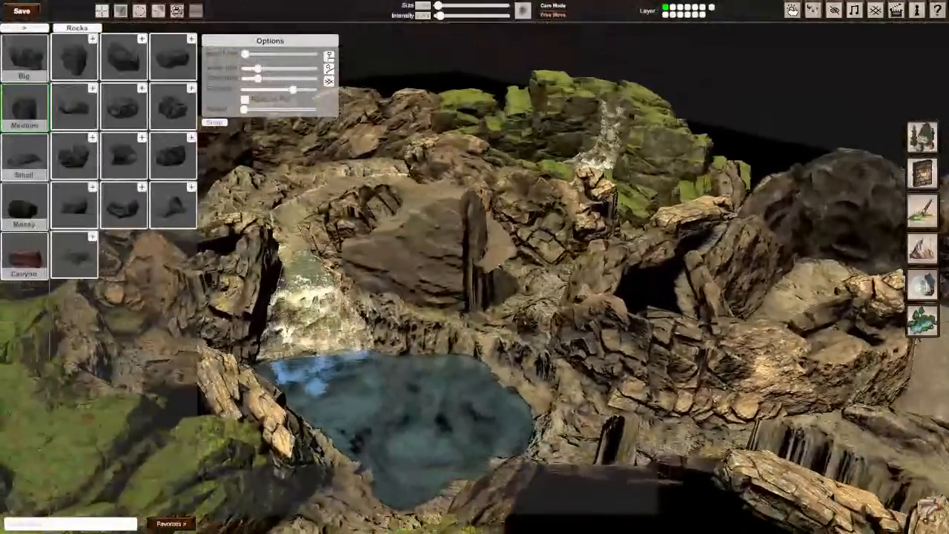
mouse_move(519, 249)
right_down()
mouse_move(622, 300)
mouse_move(626, 271)
mouse_move(525, 250)
right_up()
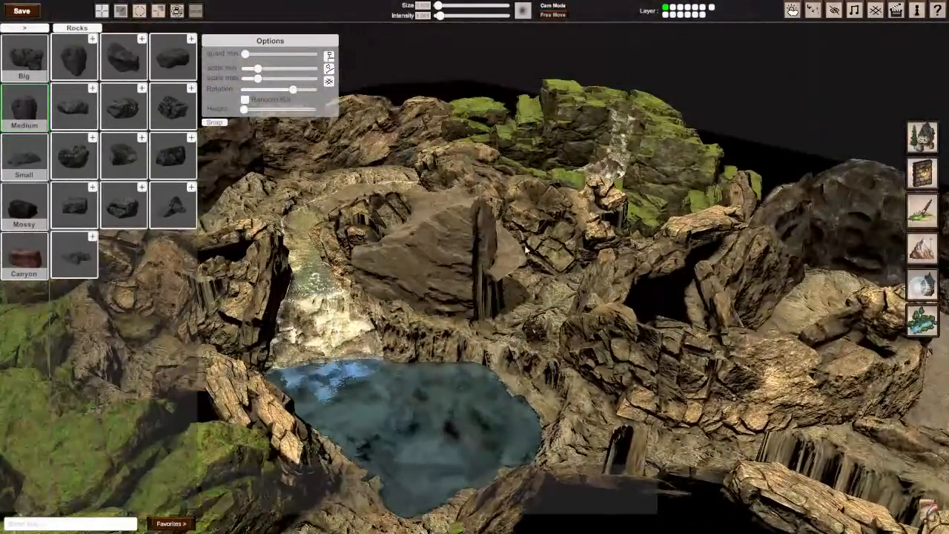
click(445, 276)
right_drag(446, 276, 613, 312)
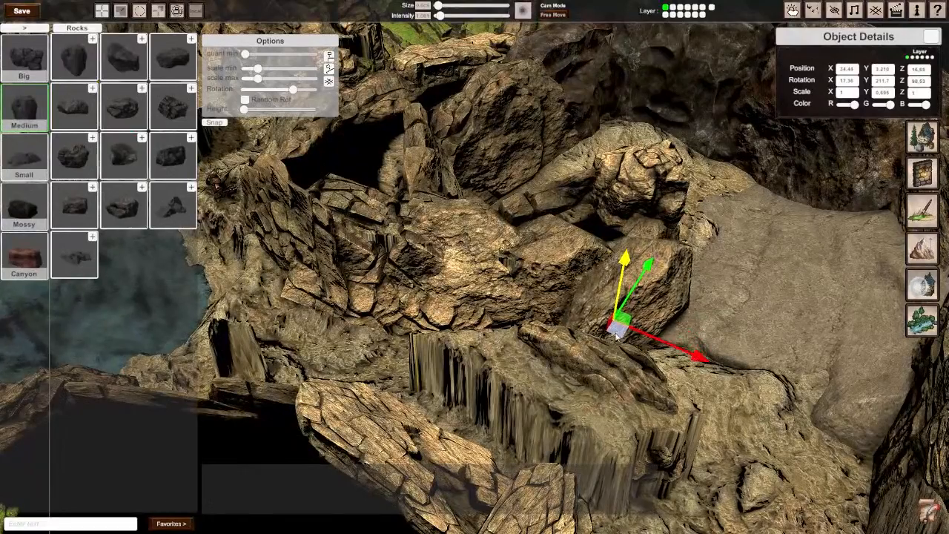
right_drag(540, 424, 523, 437)
key(e)
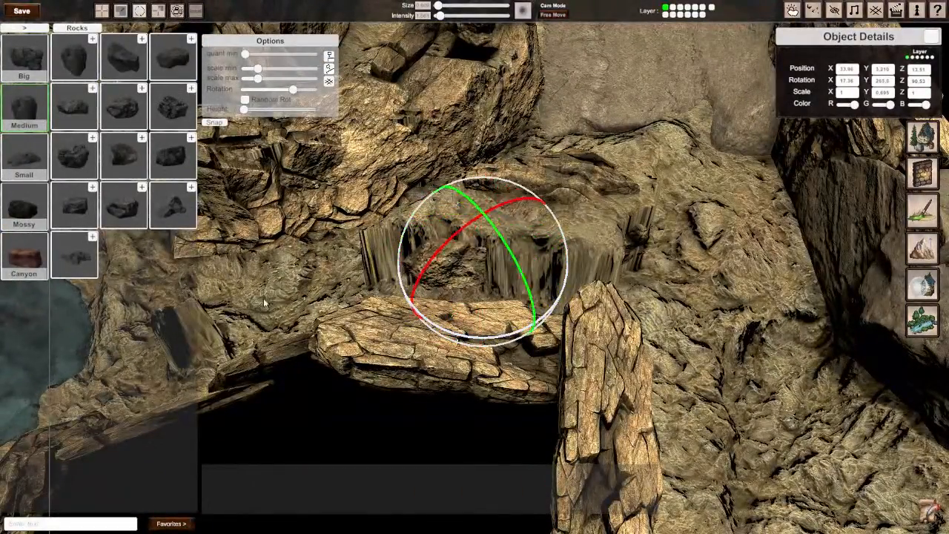
mouse_move(263, 302)
mouse_down()
mouse_move(221, 299)
mouse_move(261, 307)
mouse_up()
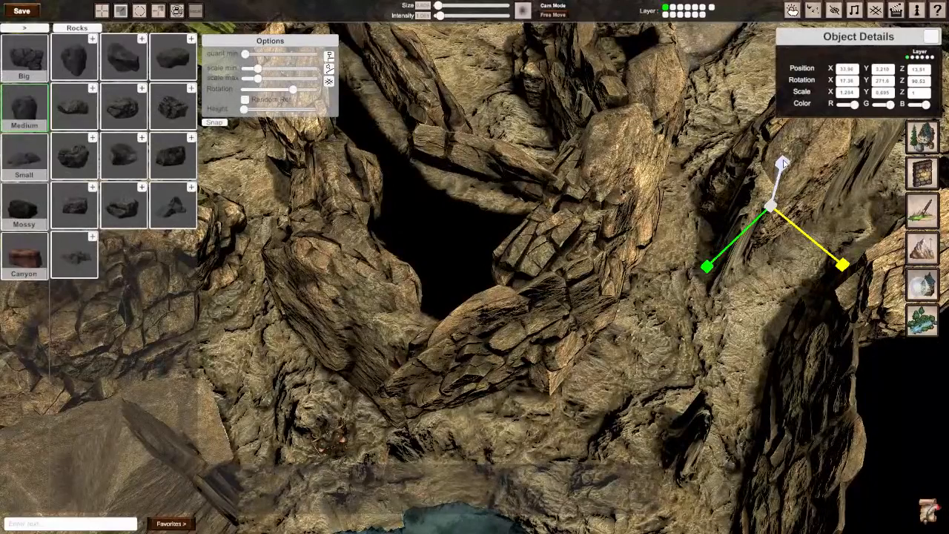
Step: Stretch the copied brown rock to about 1.645 on X and lower it to about 3.045 on Y
right_drag(784, 164, 741, 219)
key(w)
mouse_move(729, 239)
mouse_down()
mouse_move(718, 288)
mouse_move(738, 244)
mouse_up()
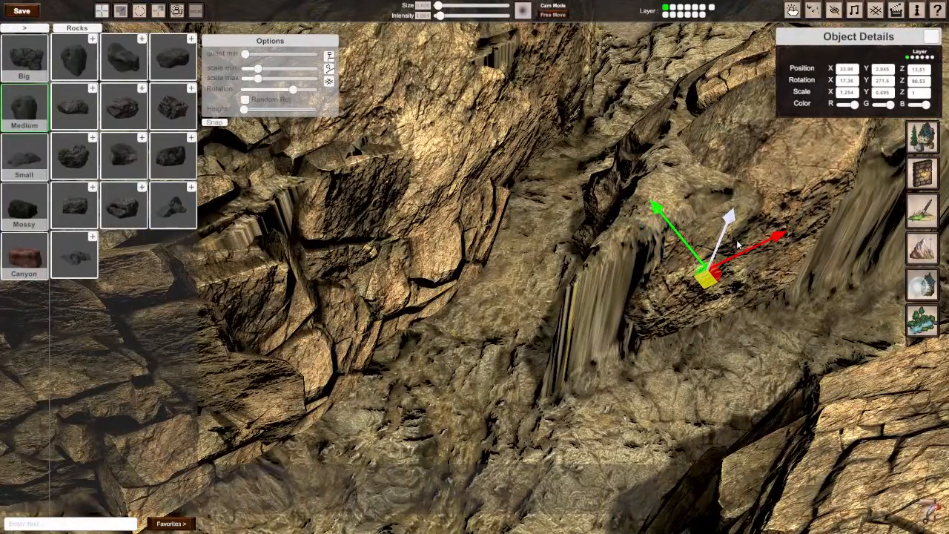
right_drag(737, 245, 479, 269)
key(s)
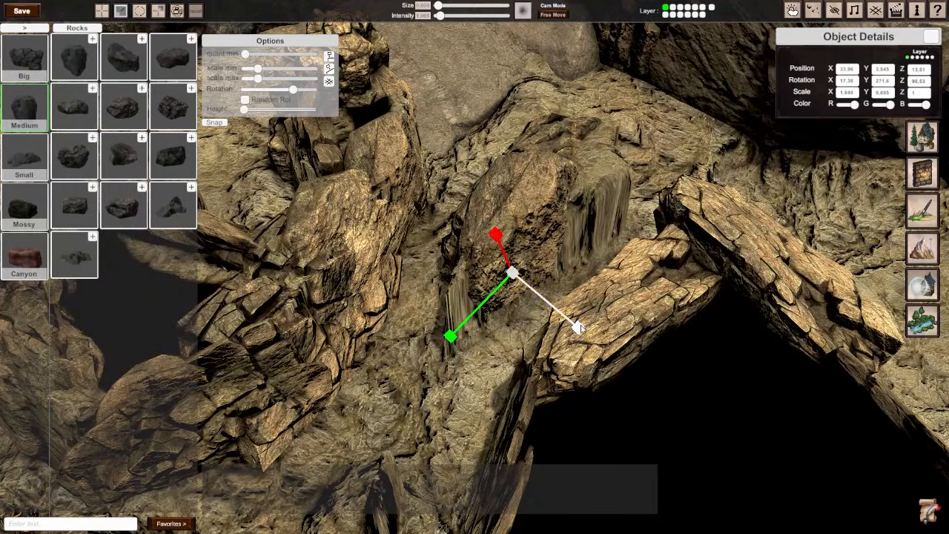
Step: Place another copy of the brown rock beside the first, scaled to about -2.256 on X and 0.757 on Y, and tilt it into the step
key(w)
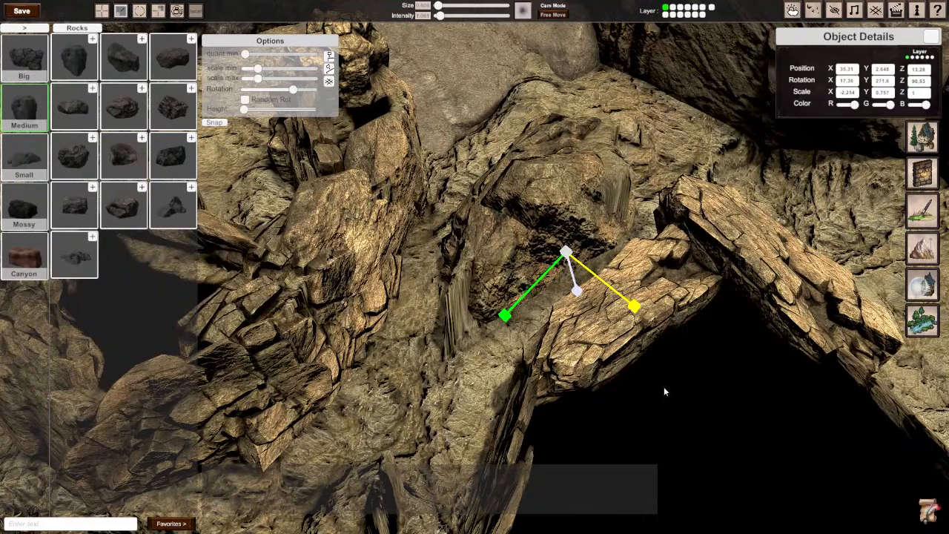
key(e)
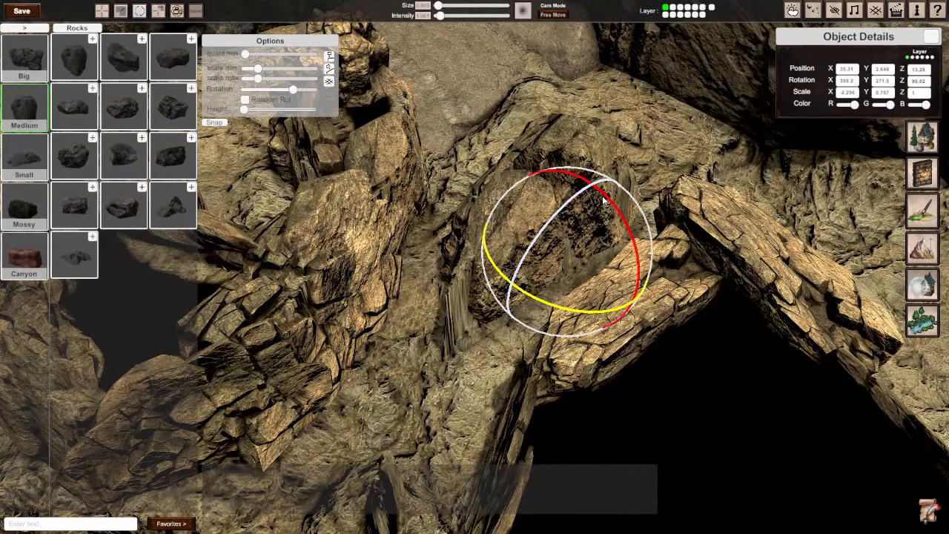
drag(604, 200, 595, 212)
right_drag(594, 212, 568, 263)
key(s)
key(w)
key(w)
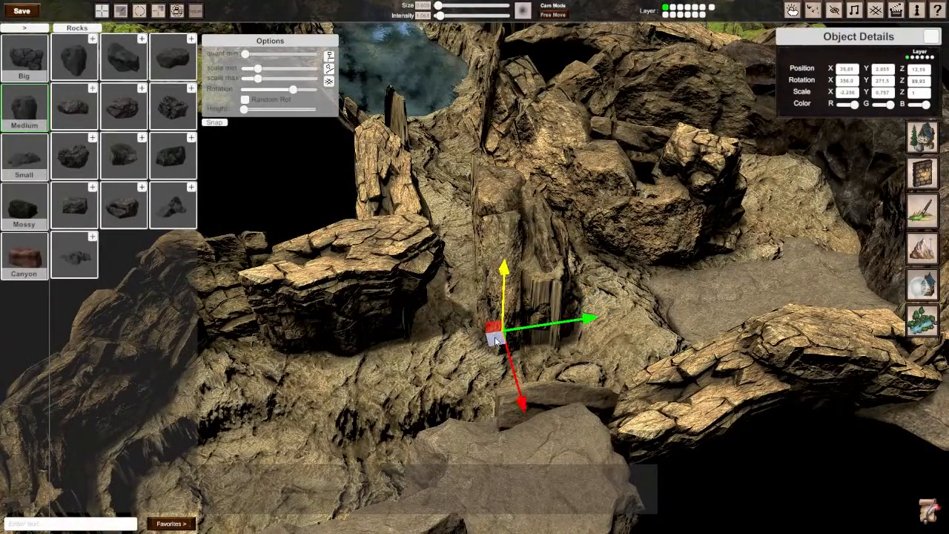
Step: Fit the brown rock over the remaining striped pillar at about 36.12 on X and 13.44 on Z, rotated to about 181° on Y and scaled to -2.471 on X
right_drag(497, 339, 500, 382)
drag(502, 386, 523, 407)
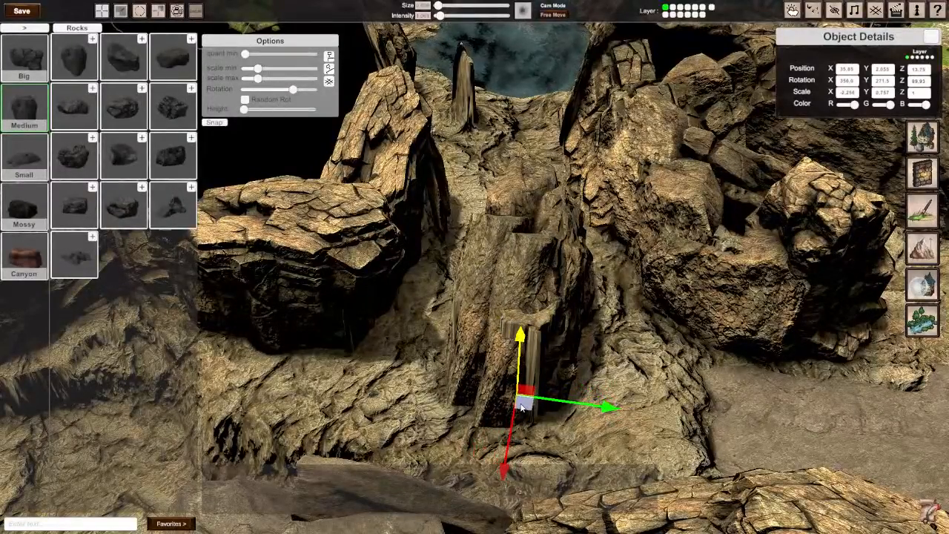
key(e)
drag(478, 458, 863, 419)
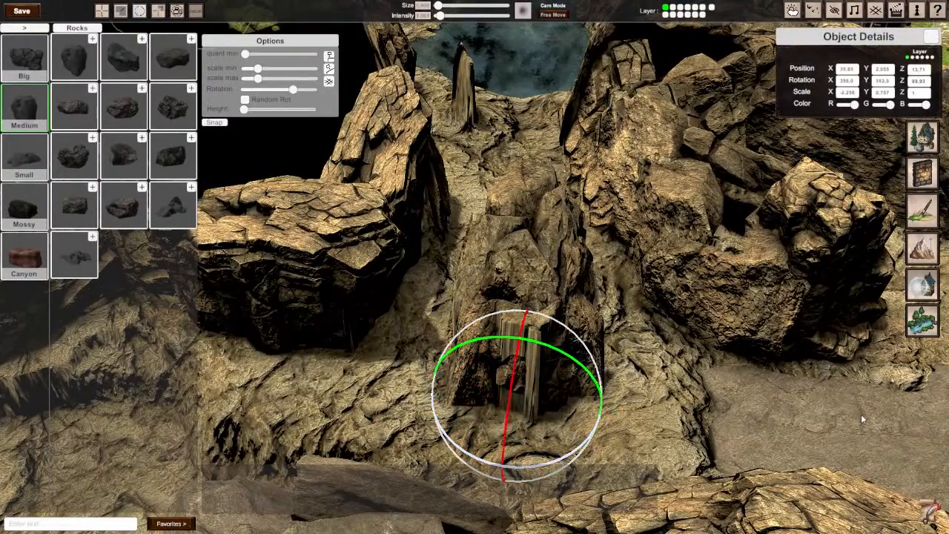
key(w)
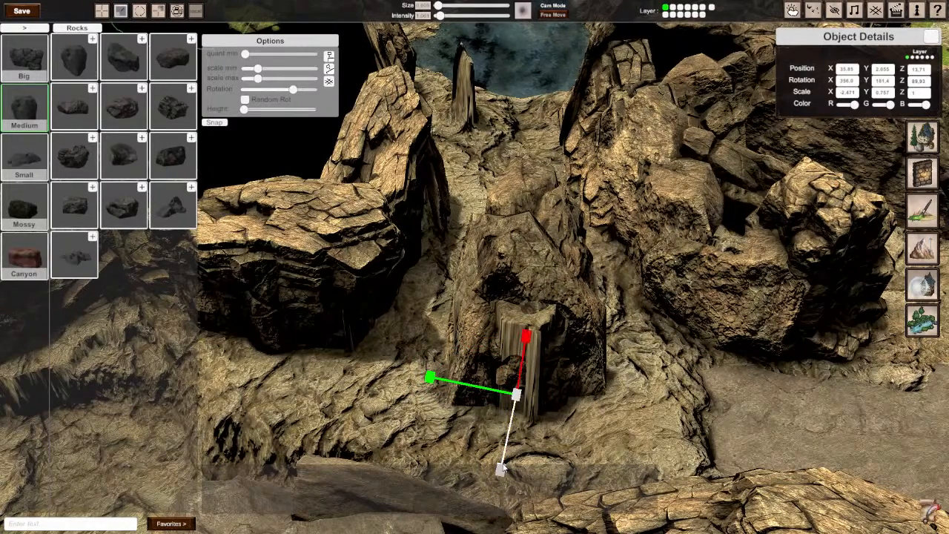
right_drag(503, 468, 481, 271)
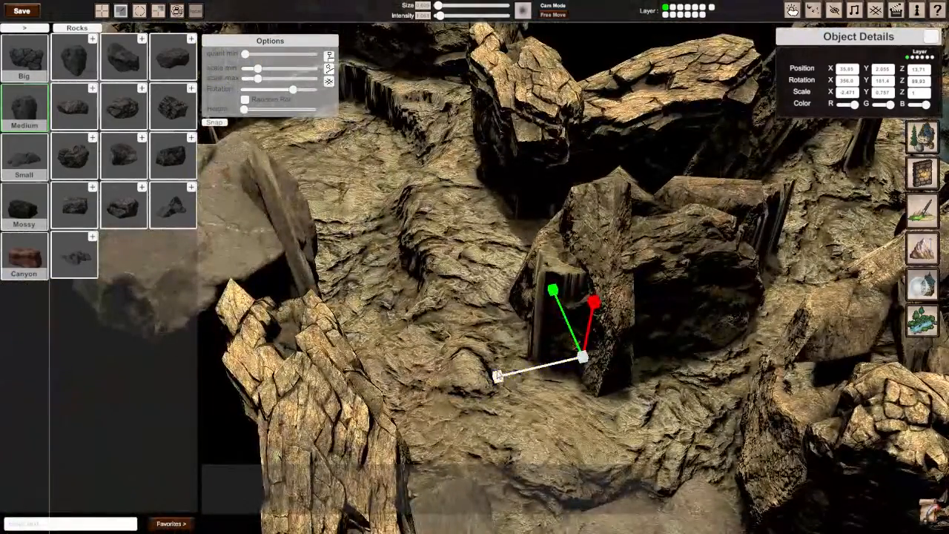
drag(498, 376, 473, 381)
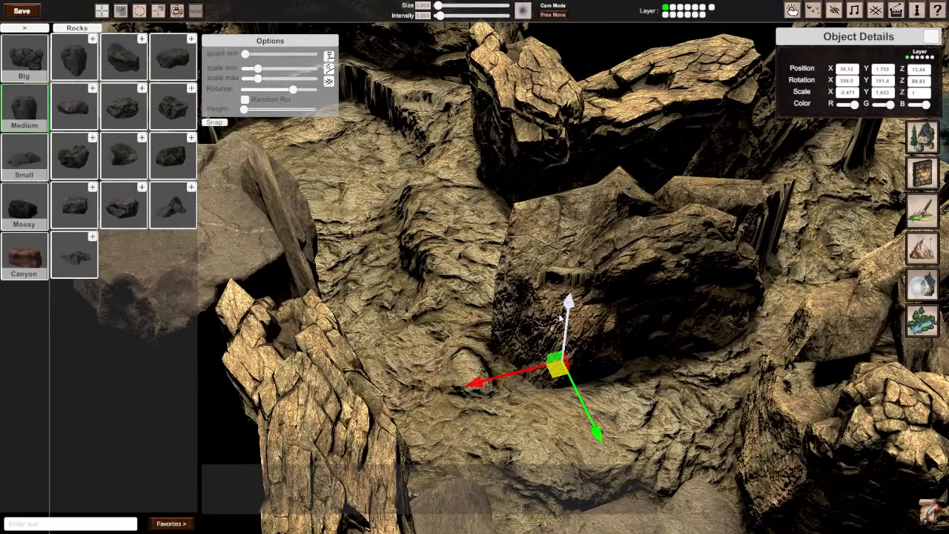
right_drag(561, 319, 860, 296)
Step: Examine the dressed cliff walls from overhead and close up, with the editing interface hidden
key(s)
key(a)
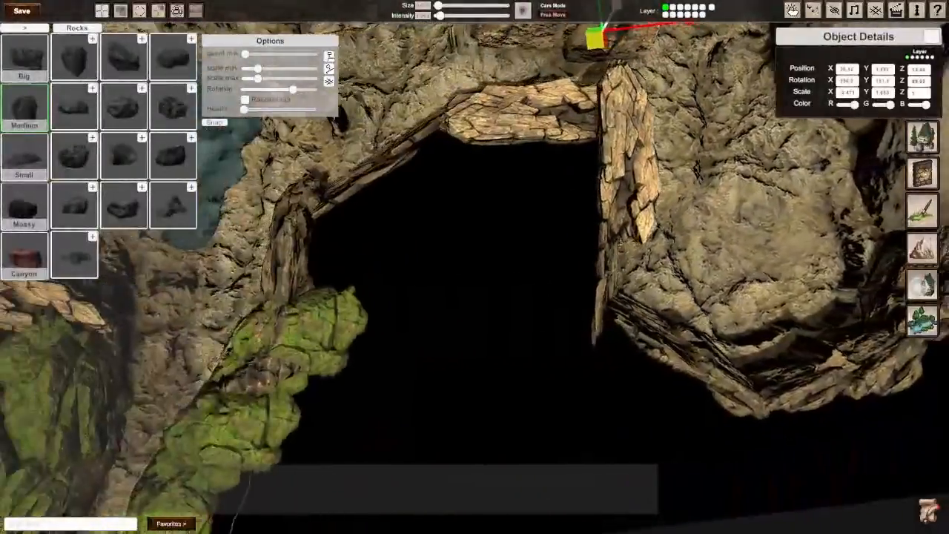
key(w)
key(d)
key(a)
key(s)
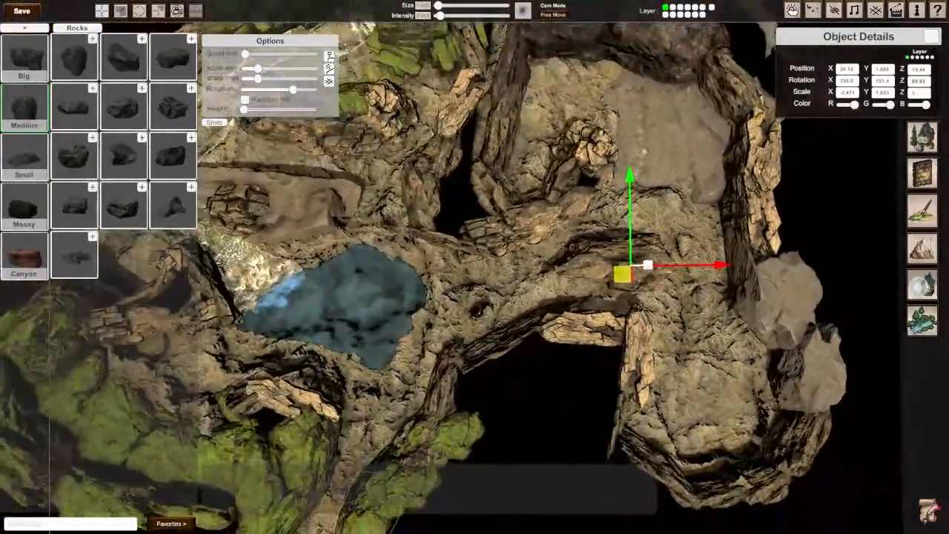
key(Tab)
key(w)
right_drag(561, 271, 348, 275)
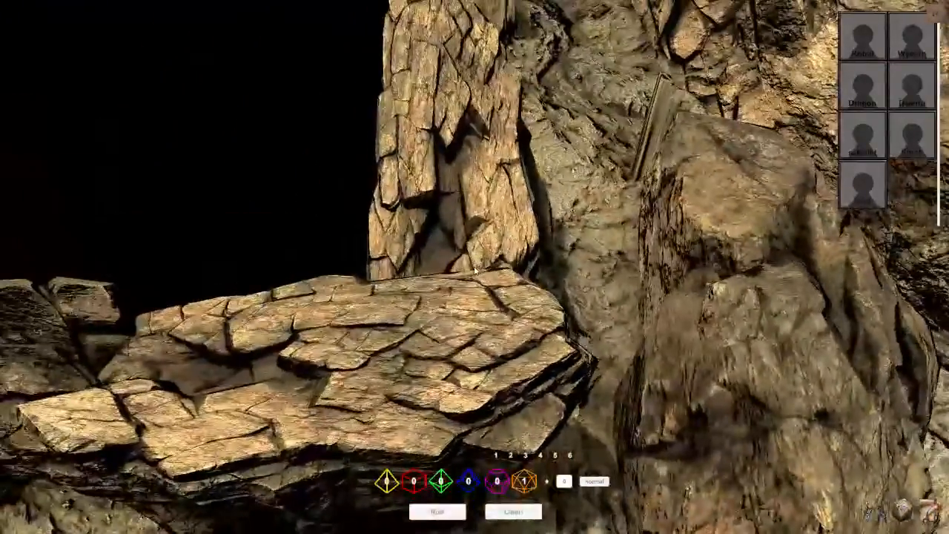
key(Tab)
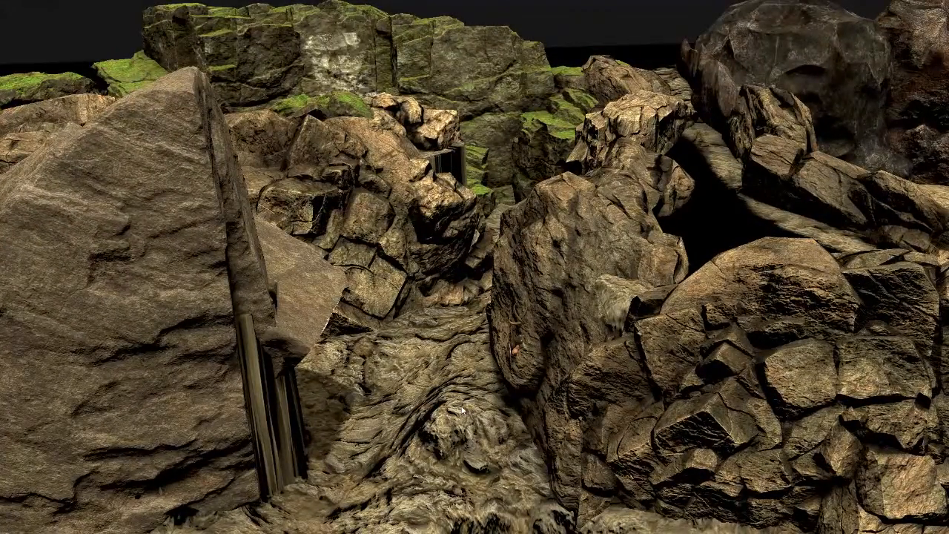
Step: Switch to play mode, delete the small figure lying on the rocks, and return to the editor
key(Tab)
key(Tab)
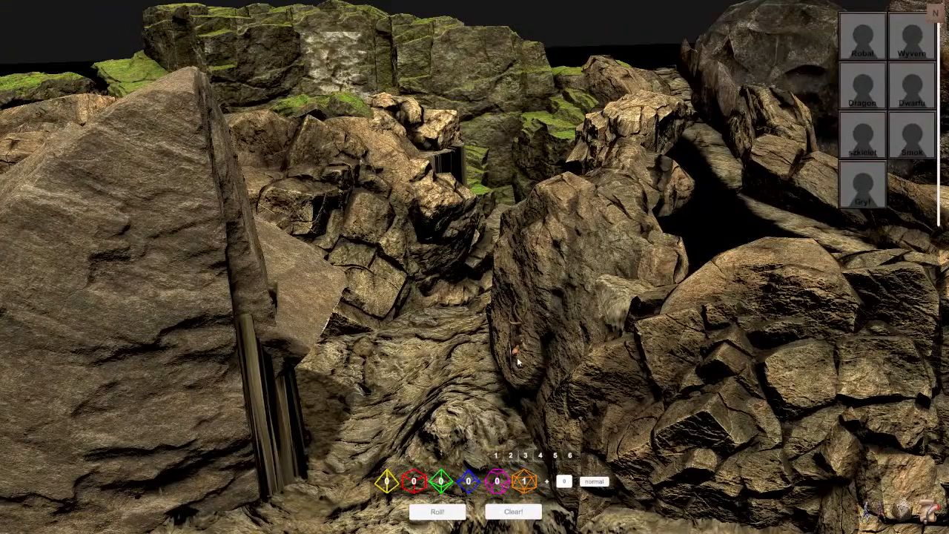
mouse_move(517, 361)
mouse_down()
mouse_move(506, 380)
mouse_move(426, 398)
mouse_move(433, 386)
mouse_up()
key(Delete)
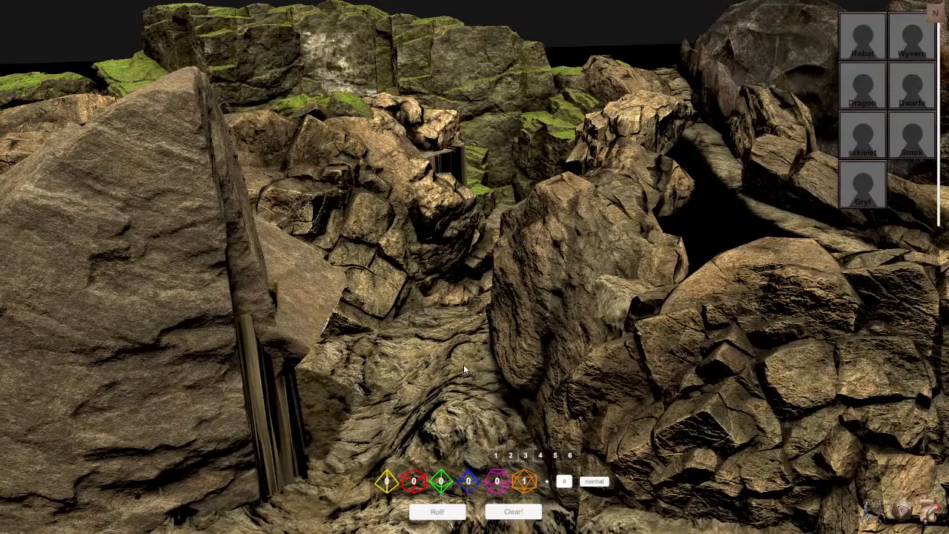
key(Tab)
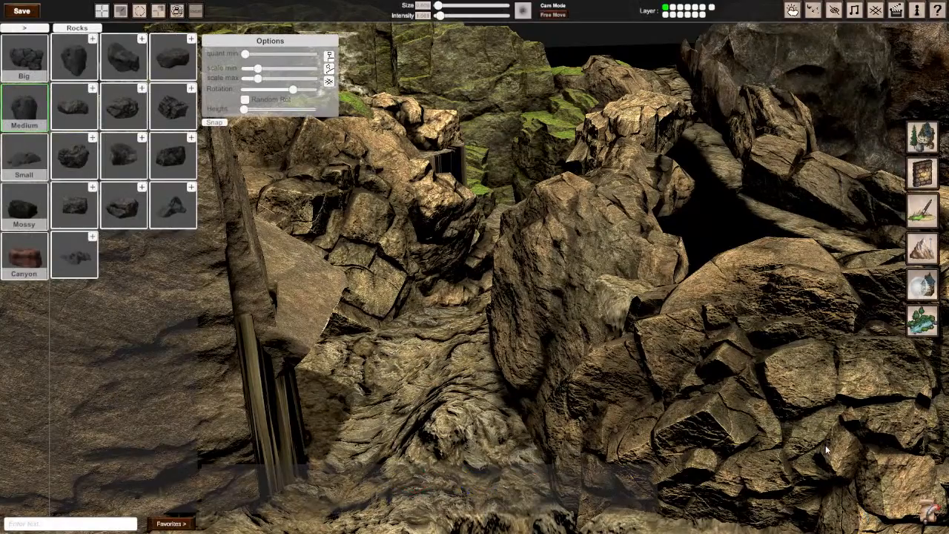
Step: Set the time of day to its minimum in the weather settings after viewing the whole map from above
key(Tab)
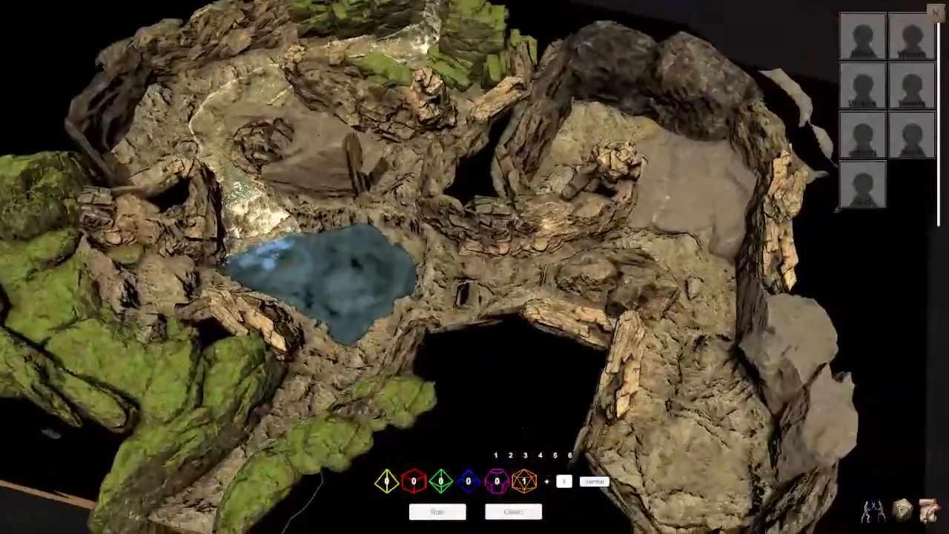
mouse_move(475, 267)
right_down()
mouse_move(482, 274)
mouse_move(452, 267)
mouse_move(493, 269)
mouse_move(474, 268)
right_up()
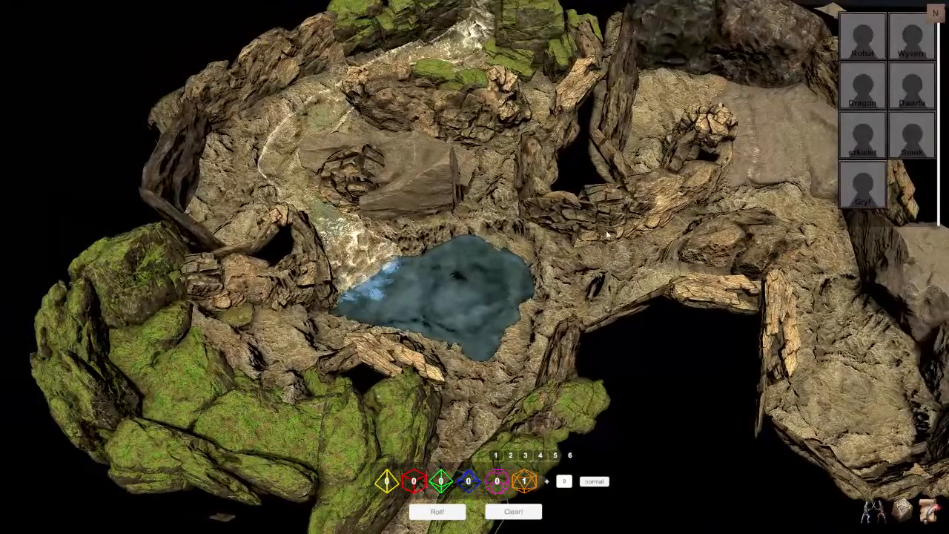
key(Tab)
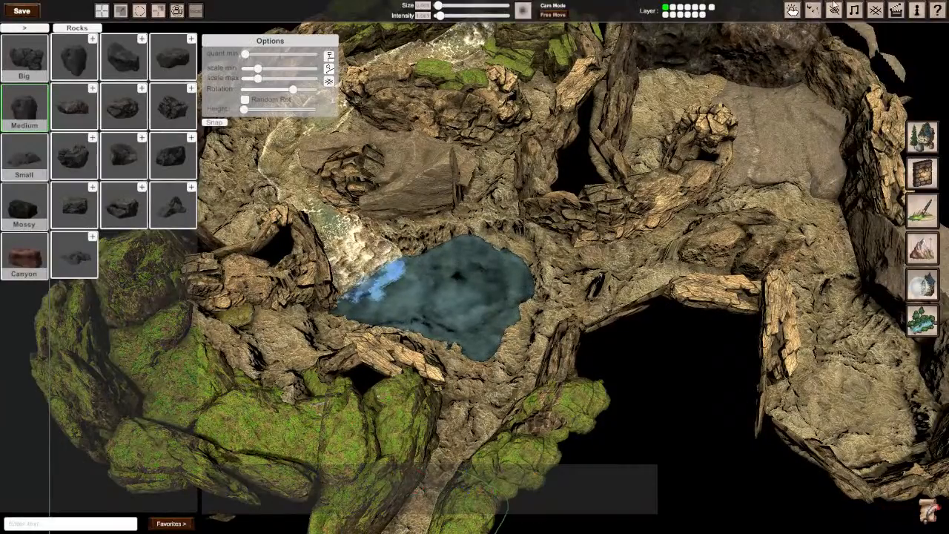
click(793, 11)
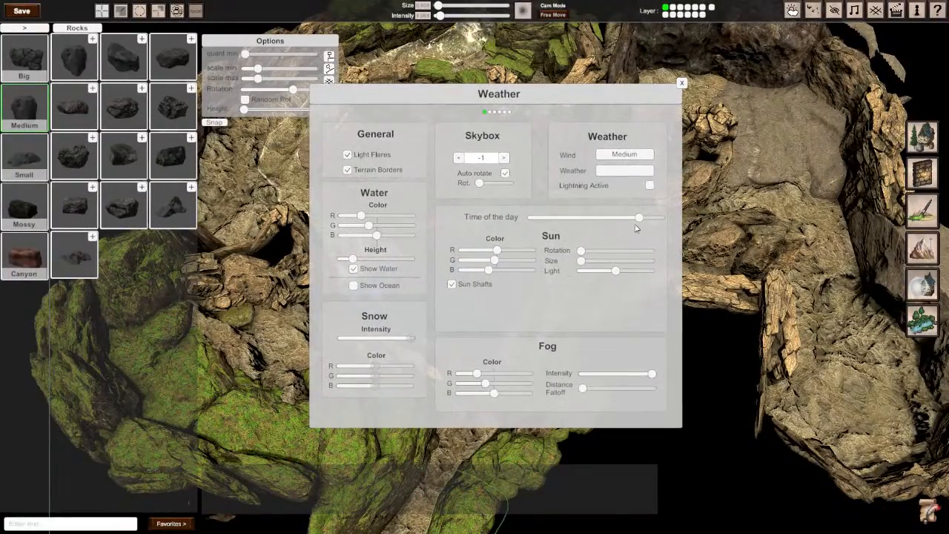
drag(634, 220, 502, 225)
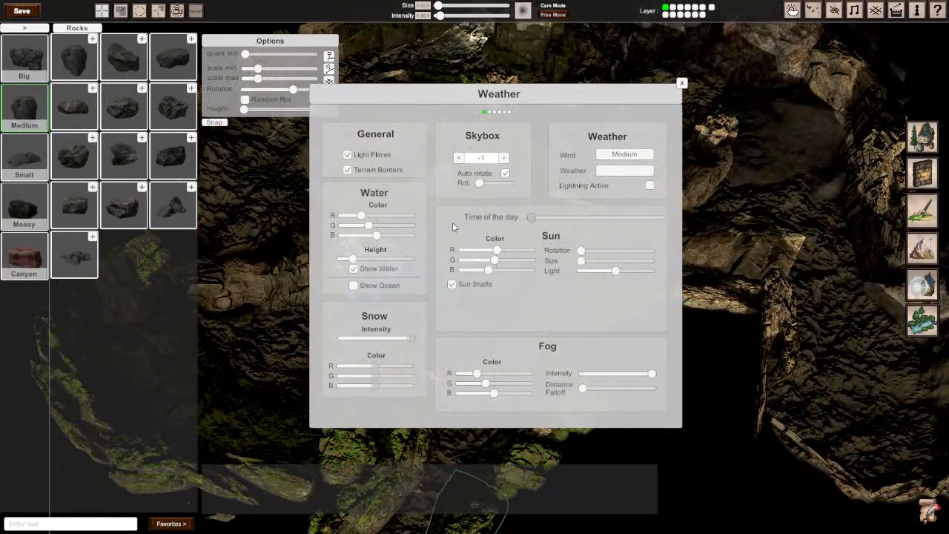
Step: Try a time of day about two fifths along its range, adjusting the sun's light, and check the relit map without the weather settings
mouse_move(621, 278)
mouse_down()
mouse_move(568, 278)
mouse_move(620, 281)
mouse_up()
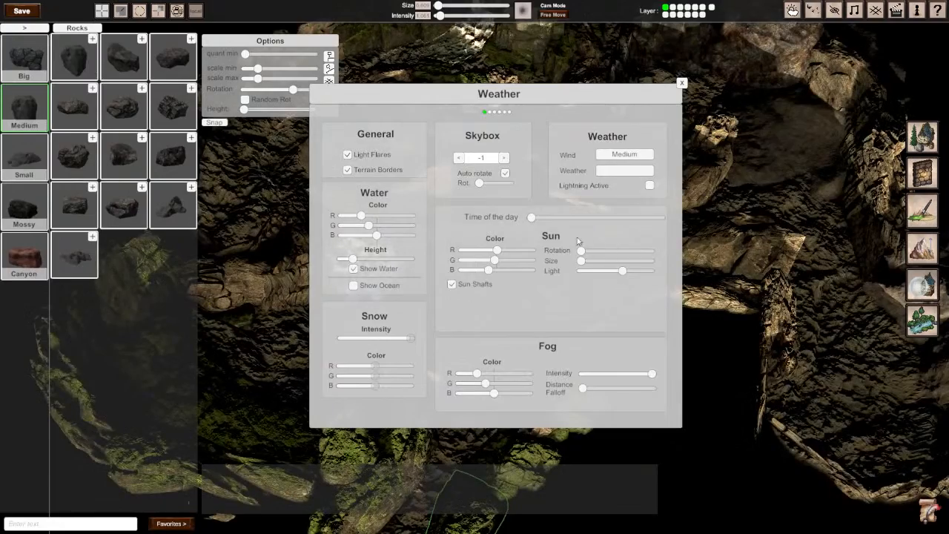
drag(531, 219, 589, 235)
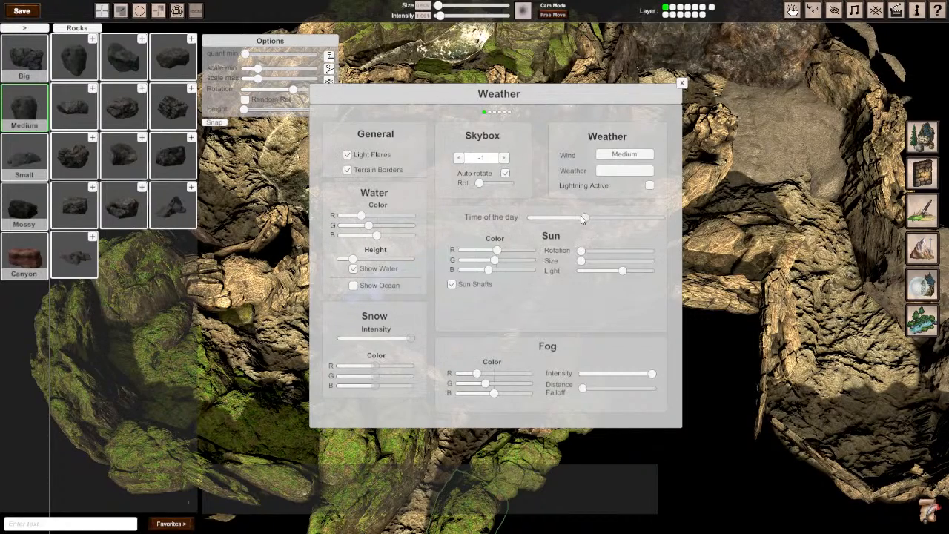
mouse_move(582, 218)
mouse_down()
mouse_move(526, 220)
mouse_move(577, 219)
mouse_up()
mouse_move(622, 271)
mouse_down()
mouse_move(586, 270)
mouse_move(618, 273)
mouse_up()
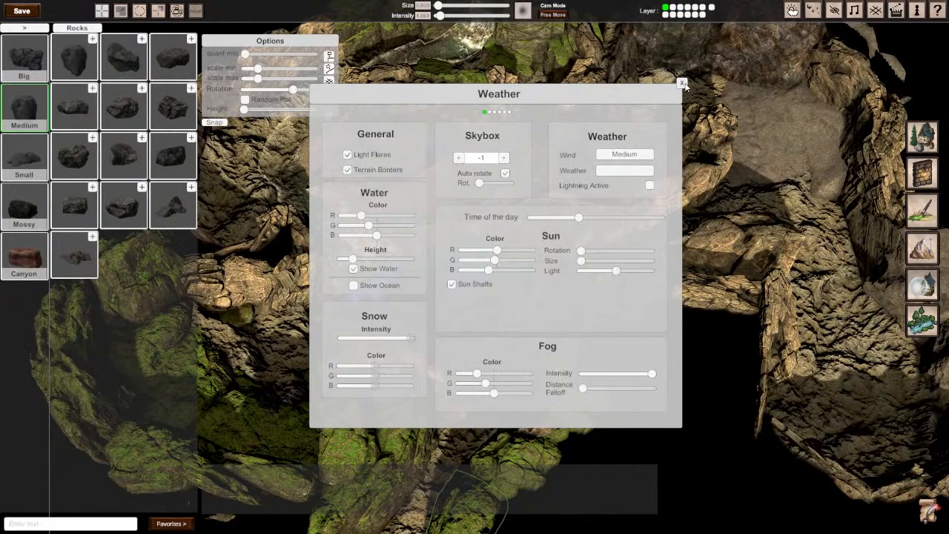
click(682, 83)
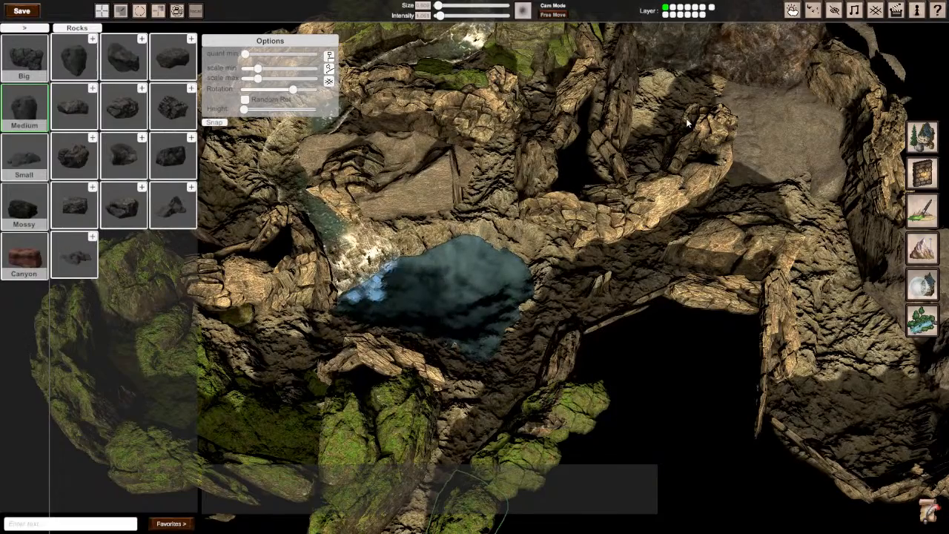
click(770, 149)
click(593, 278)
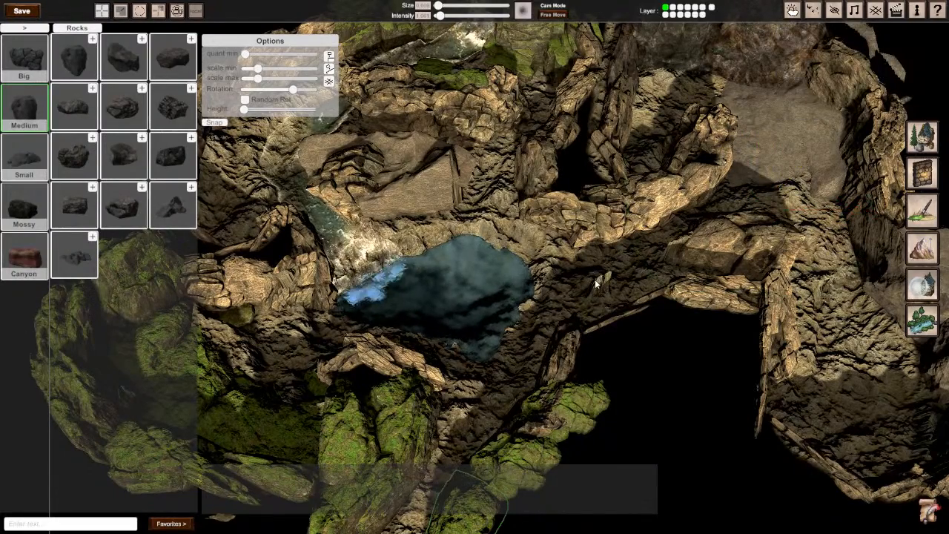
Step: Set the time of day to its maximum, check the relit map in play mode, and return to the editor
click(792, 11)
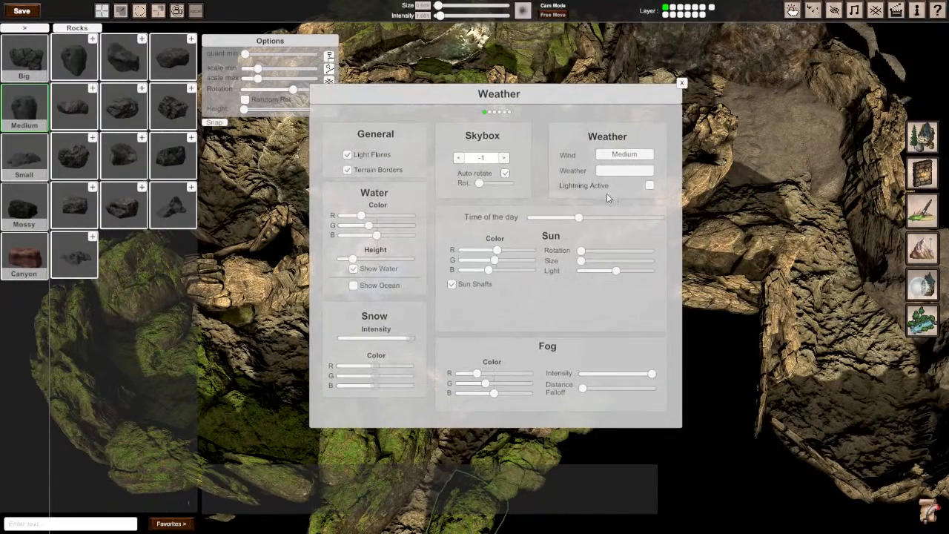
drag(592, 225, 672, 218)
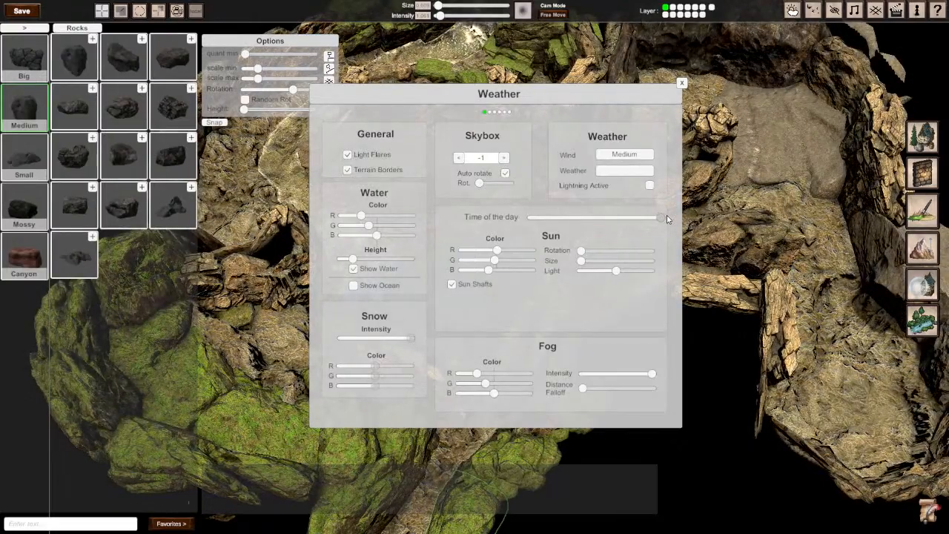
click(681, 84)
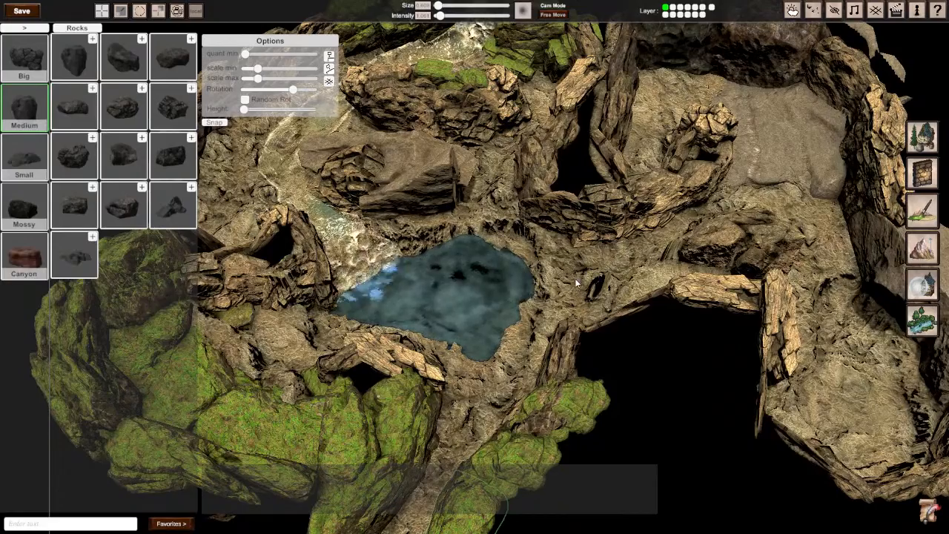
key(Tab)
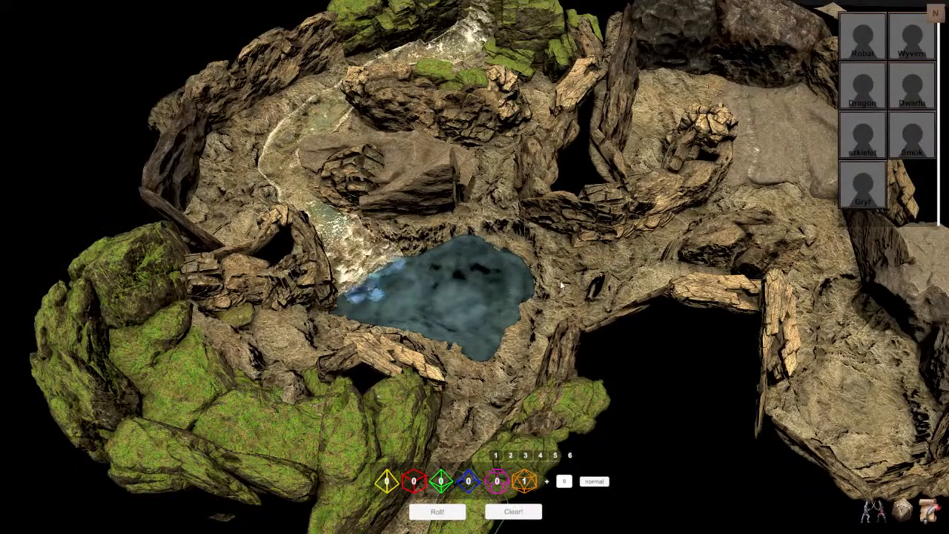
middle_drag(559, 281, 475, 268)
key(Tab)
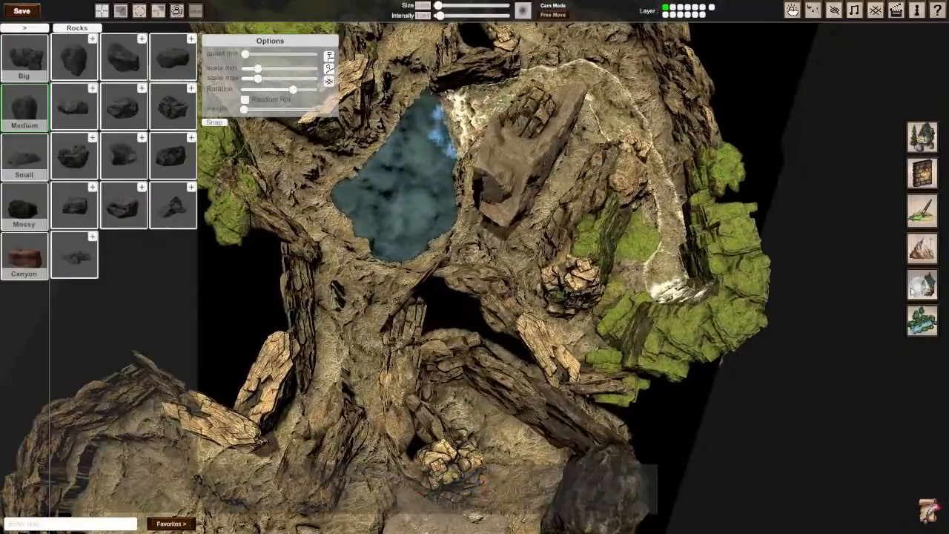
Step: Open the terrain texture painting tools and select Terrain Texture Layer 3
click(921, 248)
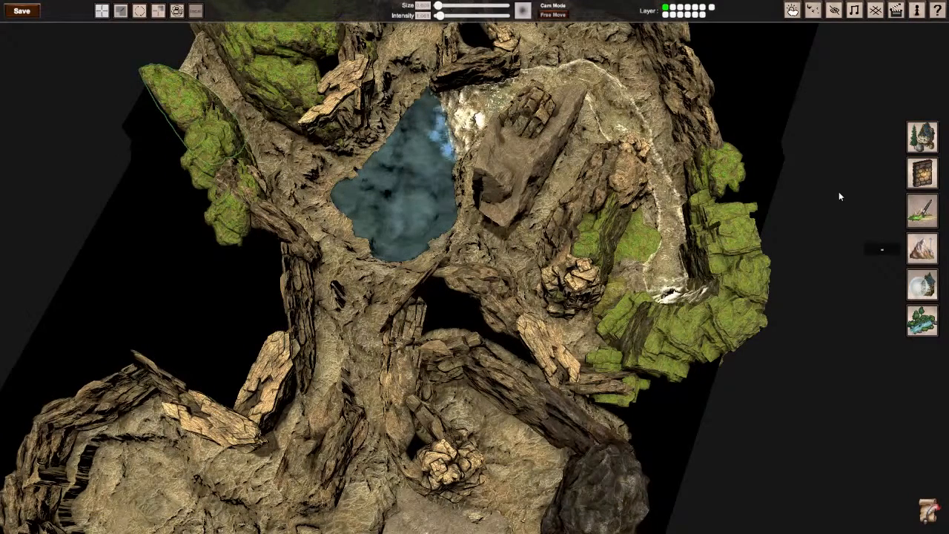
click(922, 211)
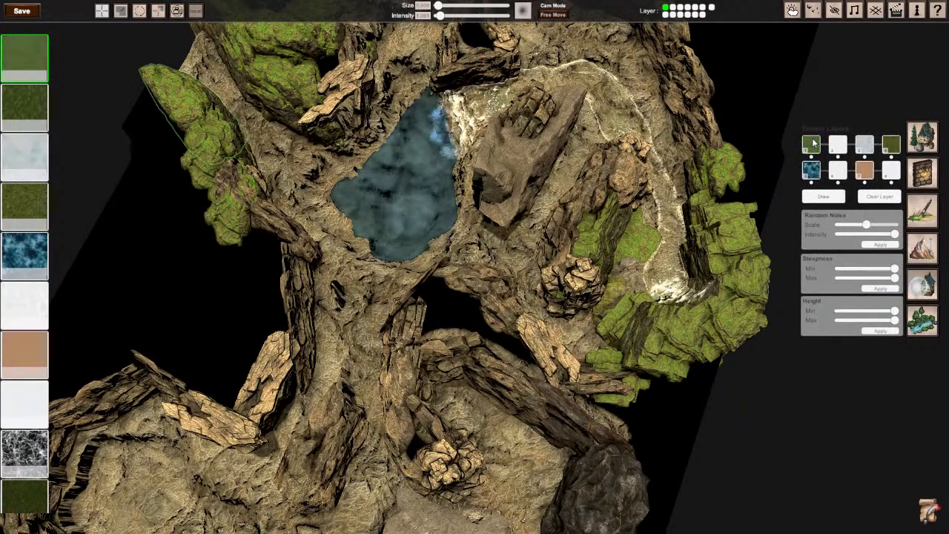
mouse_move(813, 144)
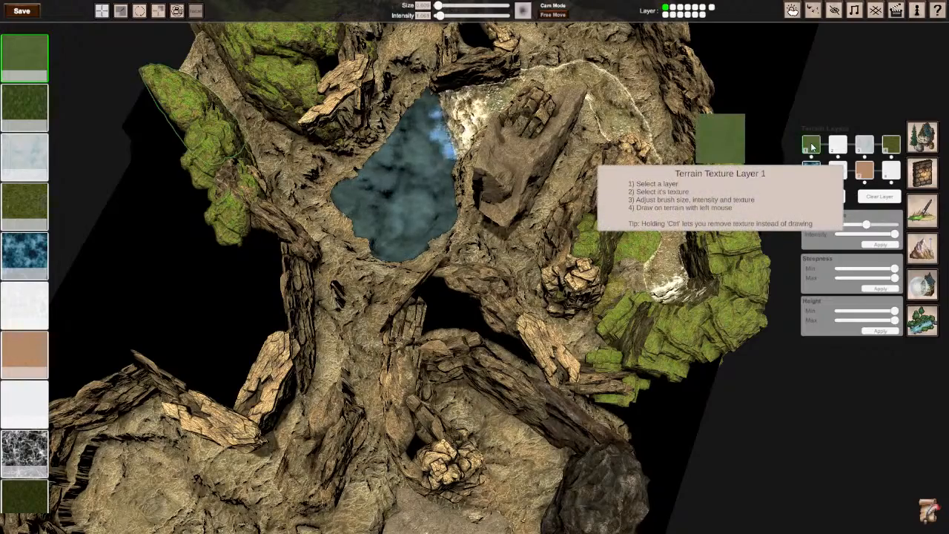
right_drag(563, 245, 667, 200)
click(638, 185)
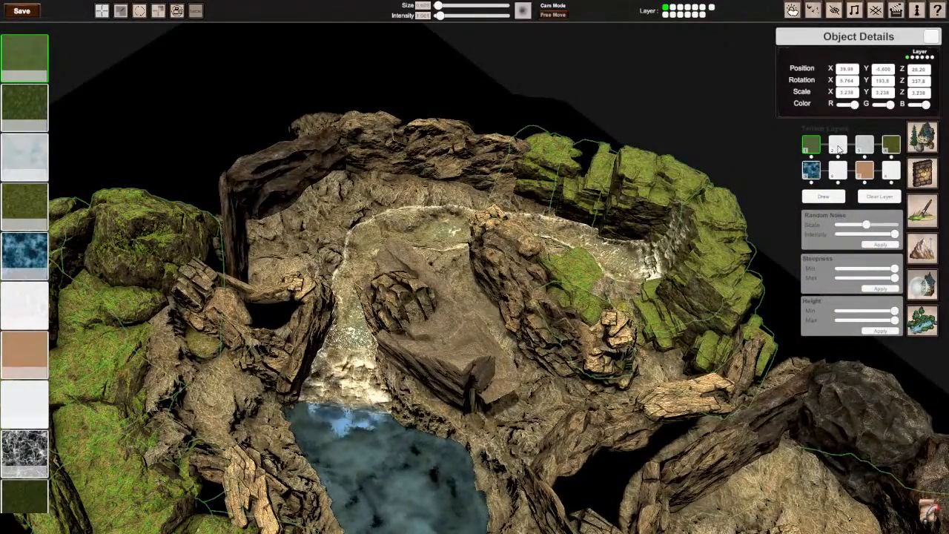
mouse_move(838, 149)
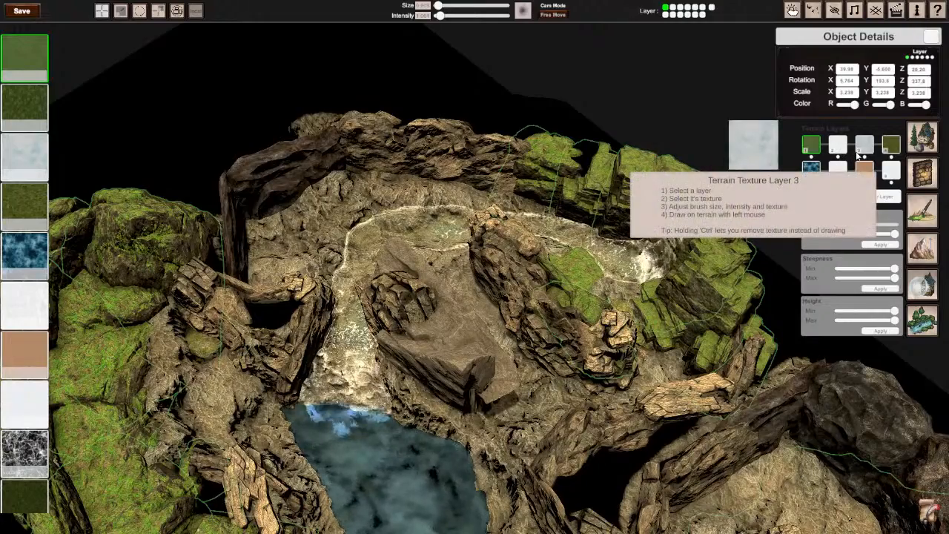
click(871, 150)
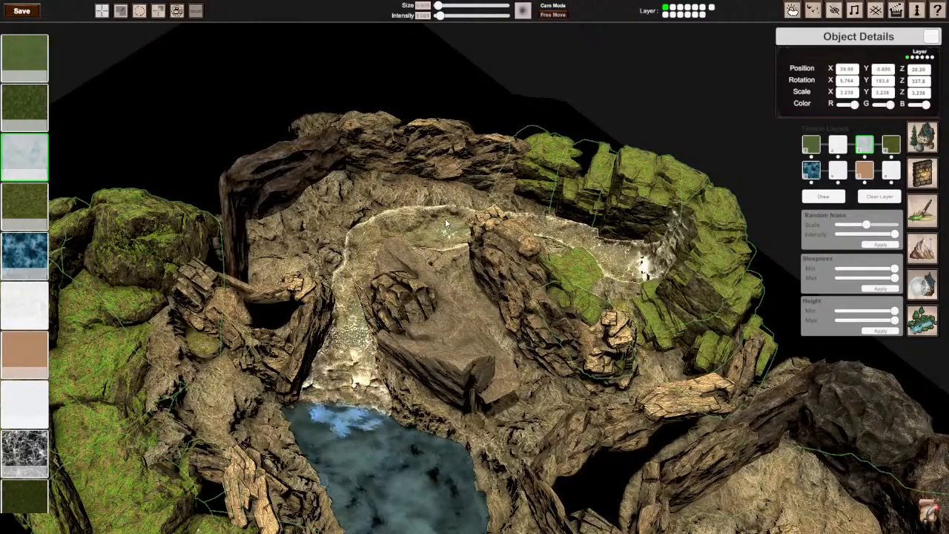
Step: Try painting a lava texture with layer 3 on the rocky ground beside the stream, and undo the stroke
right_drag(238, 356, 579, 215)
key(w)
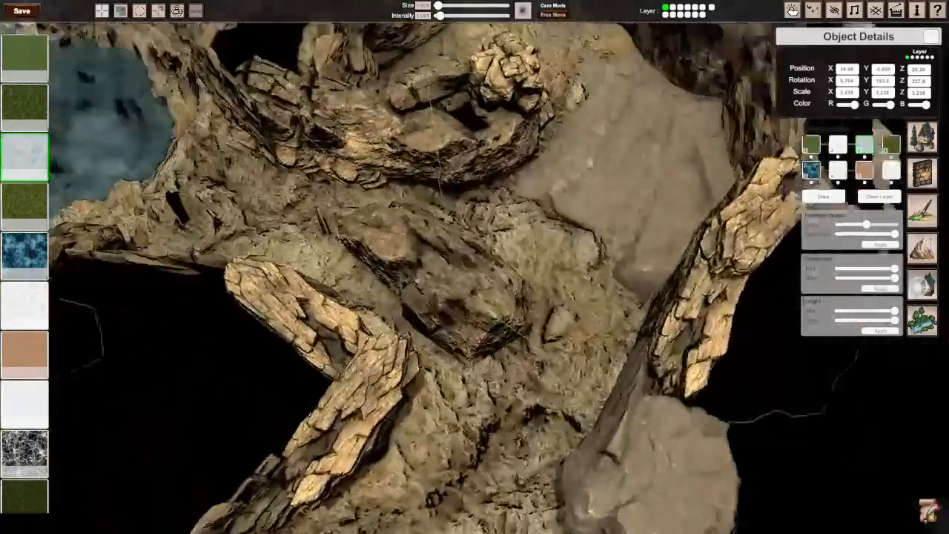
key(w)
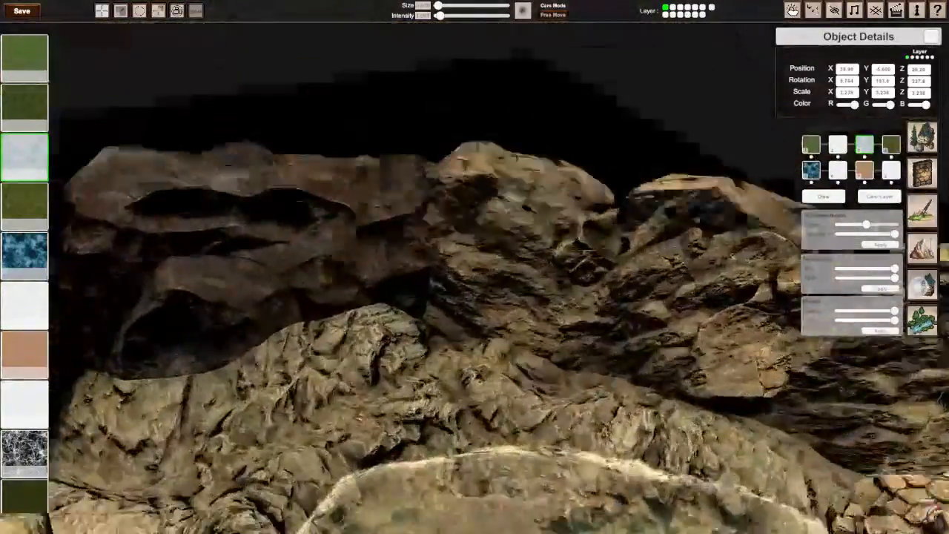
key(s)
key(w)
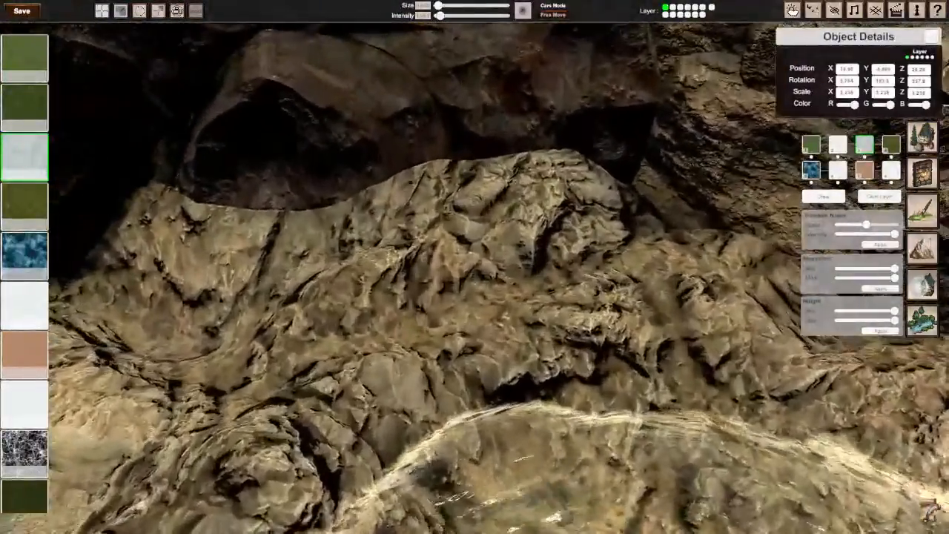
key(s)
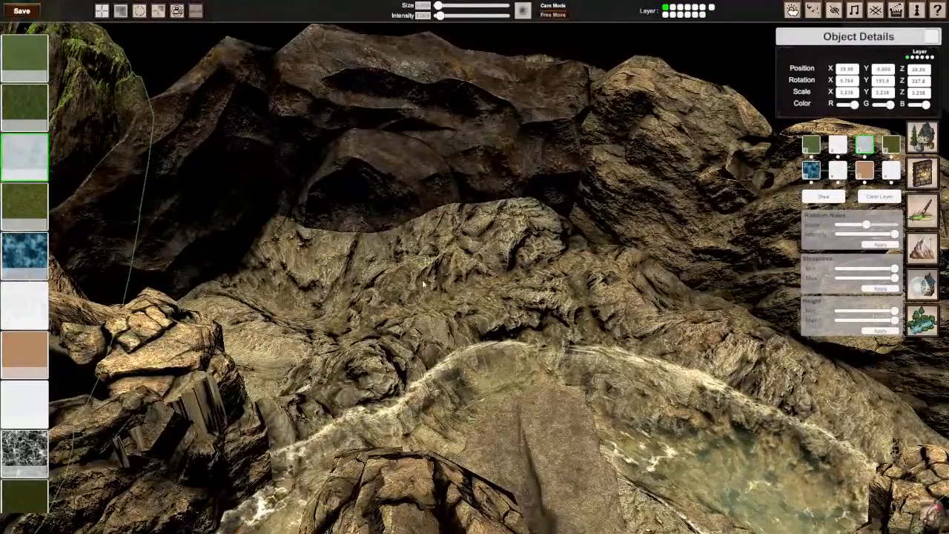
click(867, 152)
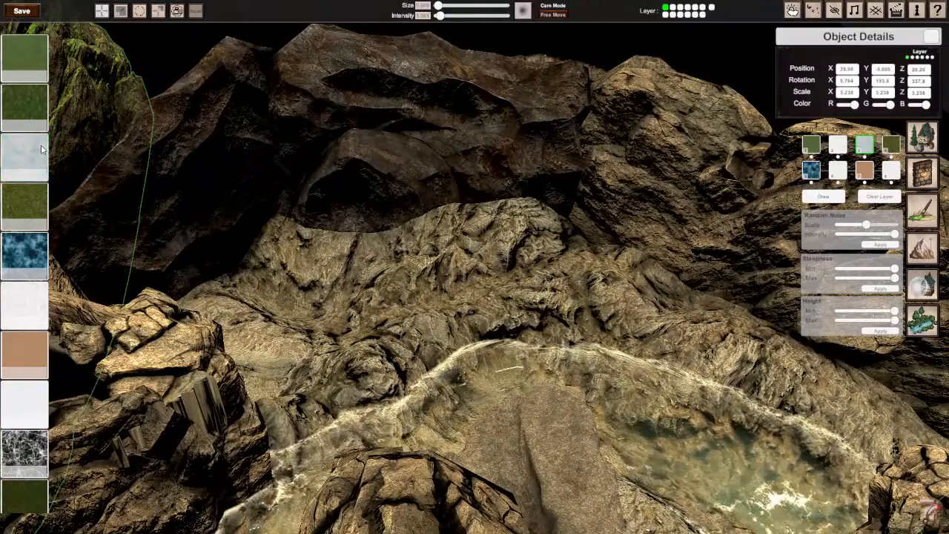
click(35, 309)
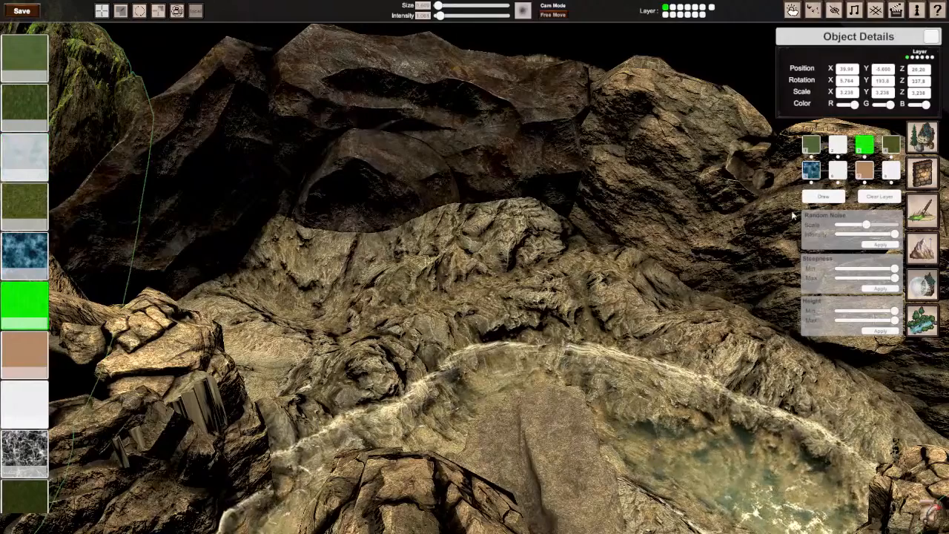
click(805, 201)
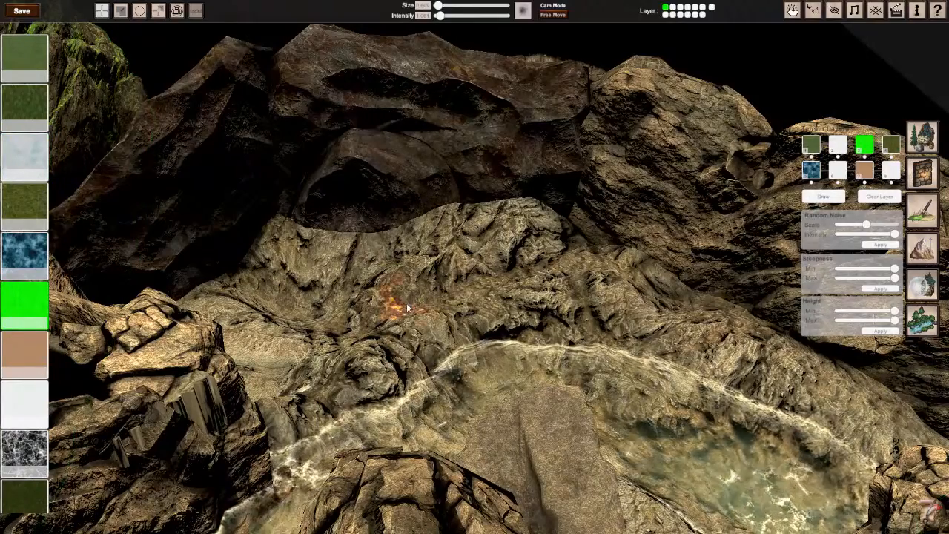
mouse_move(406, 307)
mouse_down()
mouse_move(456, 293)
mouse_move(427, 304)
mouse_up()
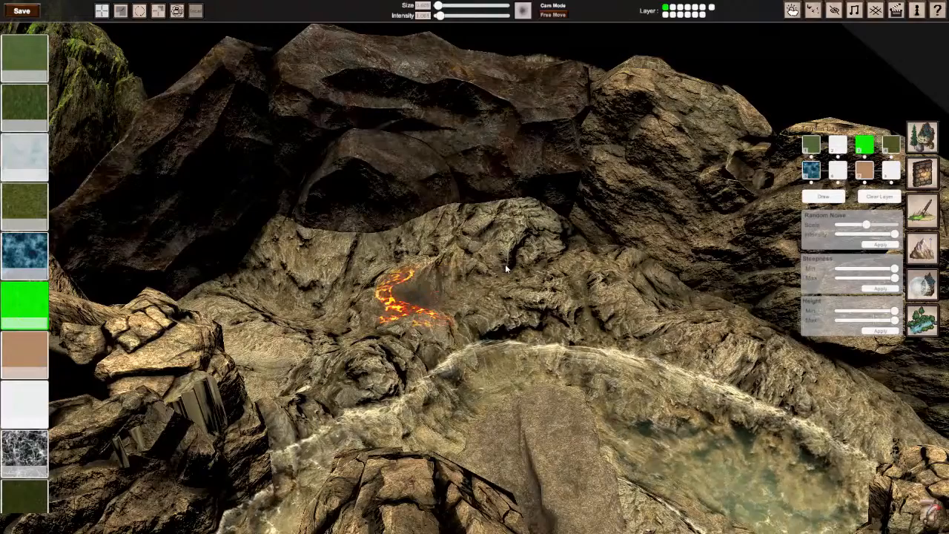
key(ctrl+z)
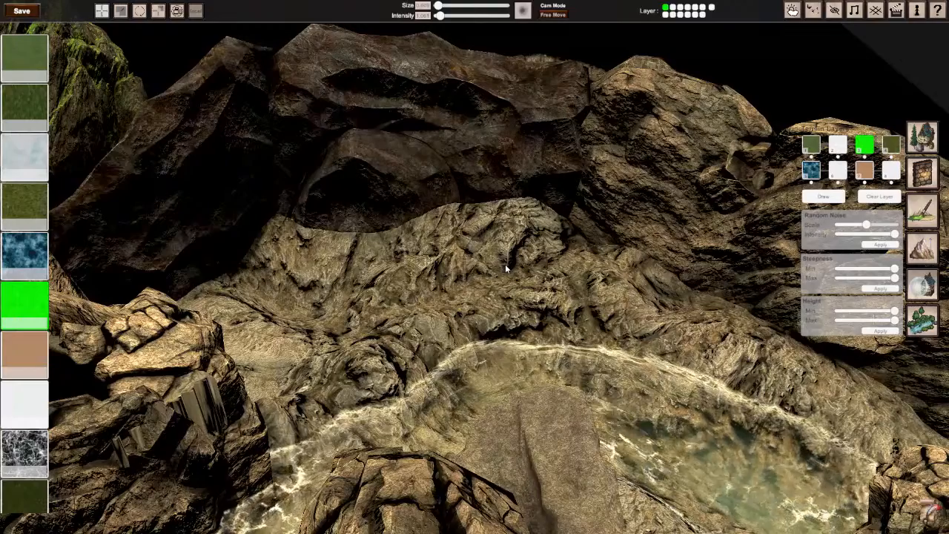
Step: Try another stroke of the lava texture on the same ground beside the stream, and undo it
click(30, 408)
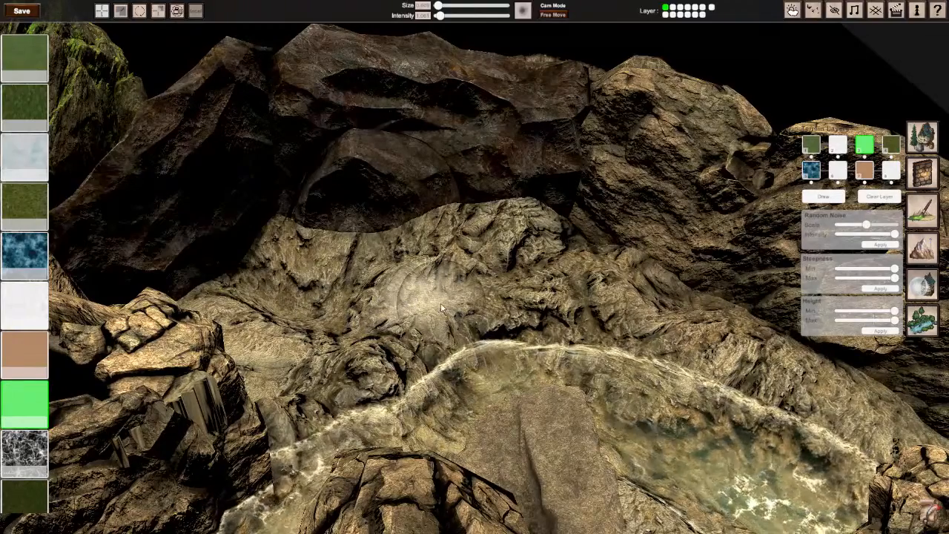
click(23, 309)
mouse_move(415, 267)
mouse_down()
mouse_move(429, 279)
mouse_move(422, 298)
mouse_up()
key(ctrl+z)
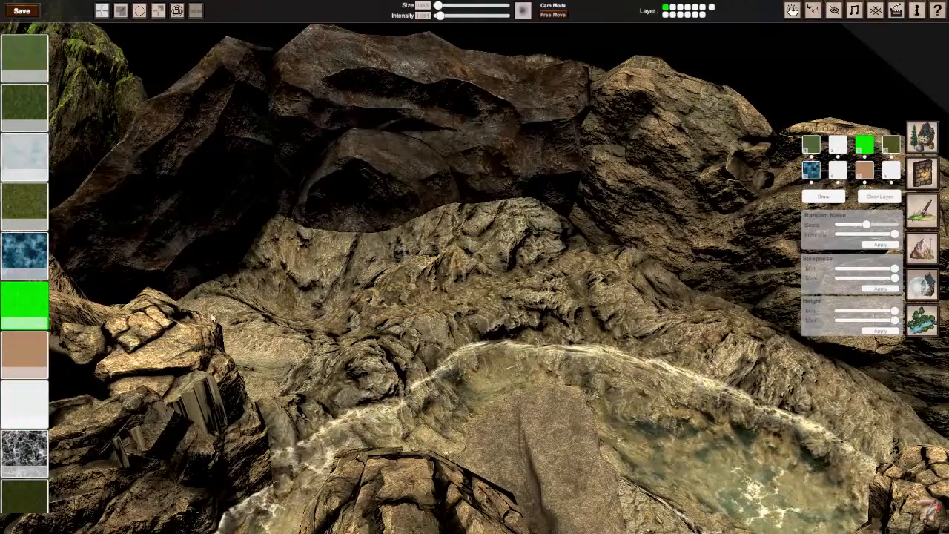
Step: Try the plain white texture above the reddish rock texture on layer 3 with a short stroke beside the stream
scroll(24, 214, down, 3)
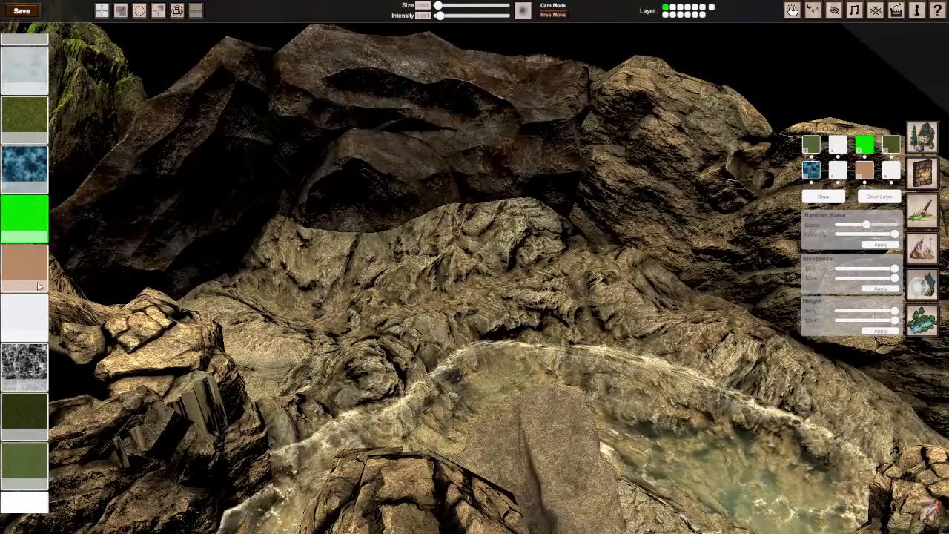
scroll(32, 342, down, 4)
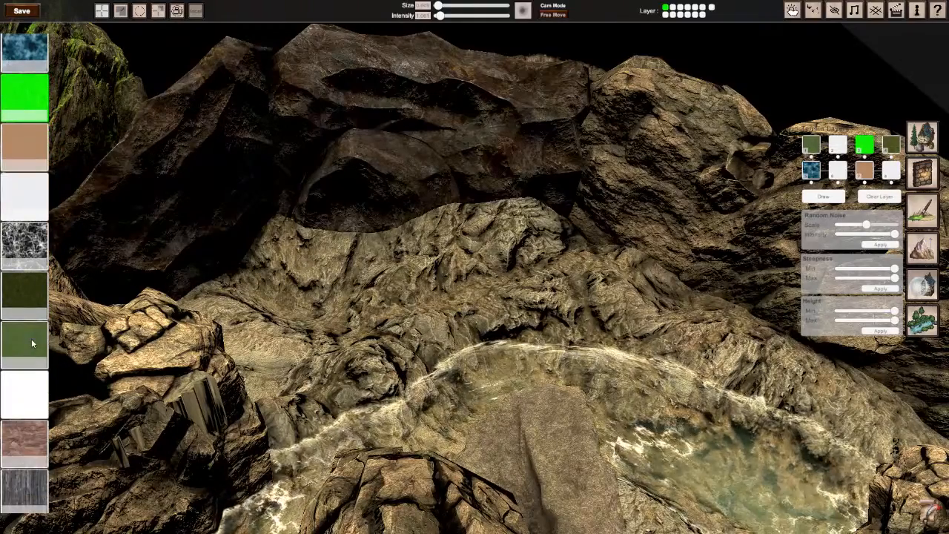
click(30, 392)
drag(415, 314, 416, 301)
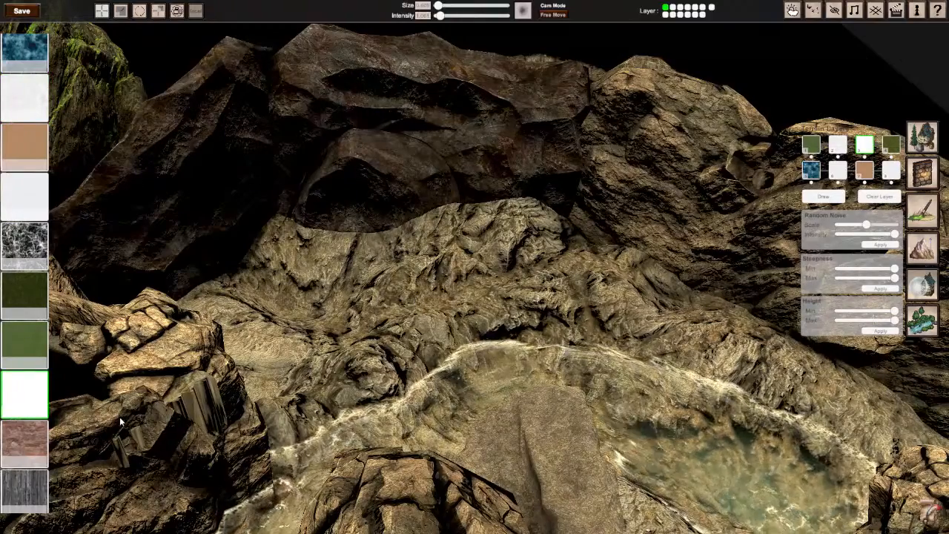
Step: Assign the pale texture directly below the dark gravel one to layer 3, and raise the brush intensity to its maximum
scroll(35, 409, down, 4)
scroll(35, 409, down, 4)
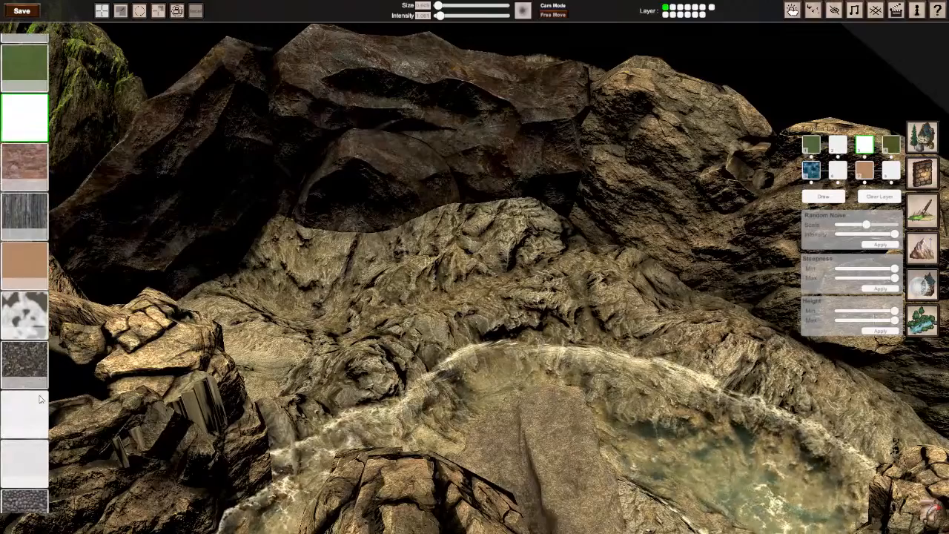
click(30, 412)
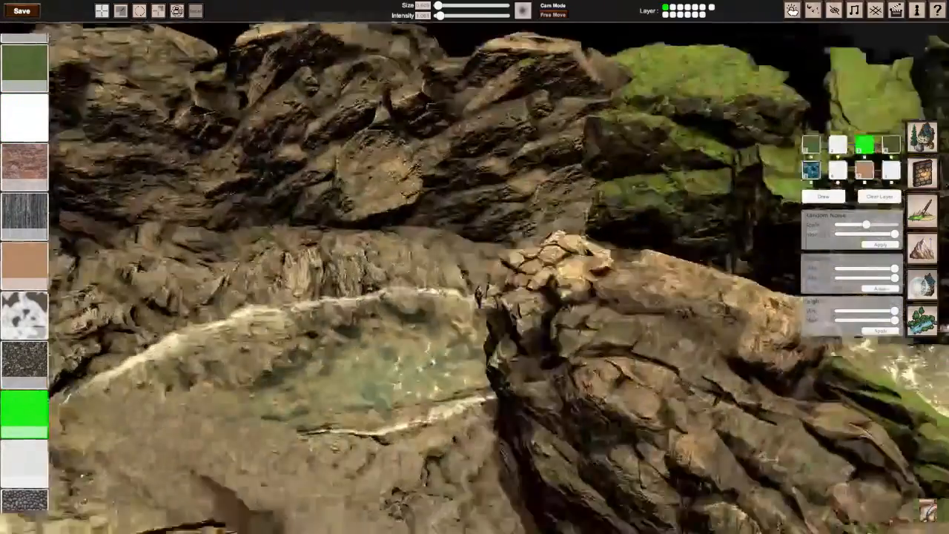
middle_drag(477, 287, 578, 269)
scroll(577, 269, down, 5)
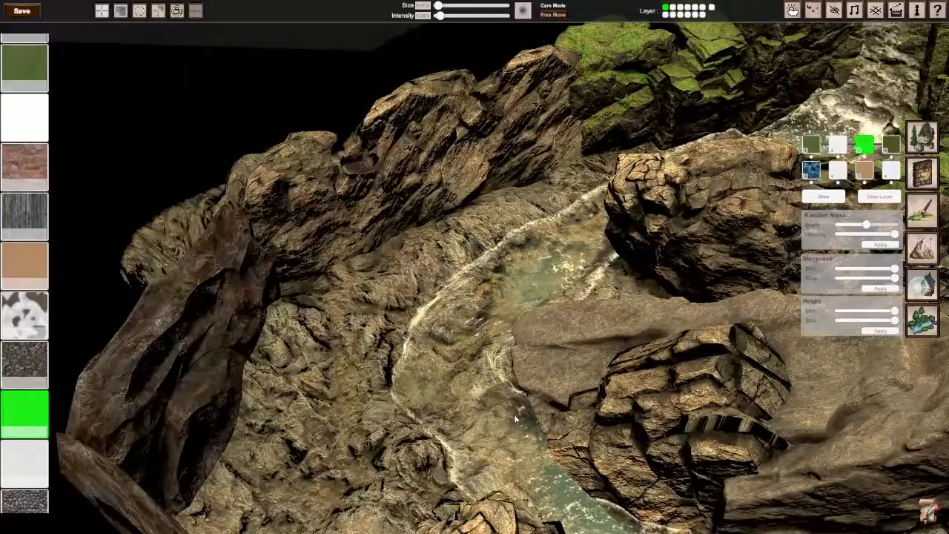
middle_drag(282, 398, 456, 37)
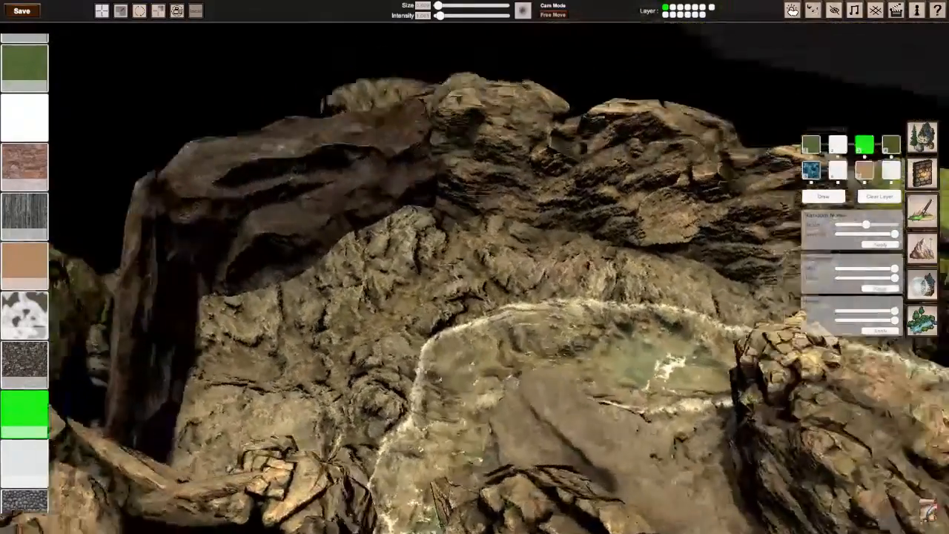
scroll(457, 37, up, 5)
drag(440, 16, 522, 16)
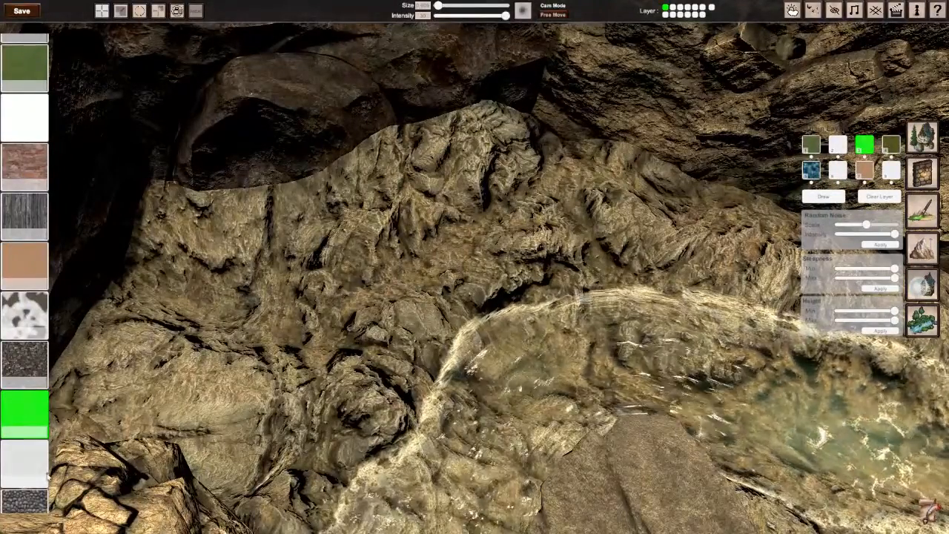
Step: Try the pale texture two below the dark gravel one on layer 3 with a stroke beside the stream, and undo it
click(29, 455)
drag(404, 270, 312, 310)
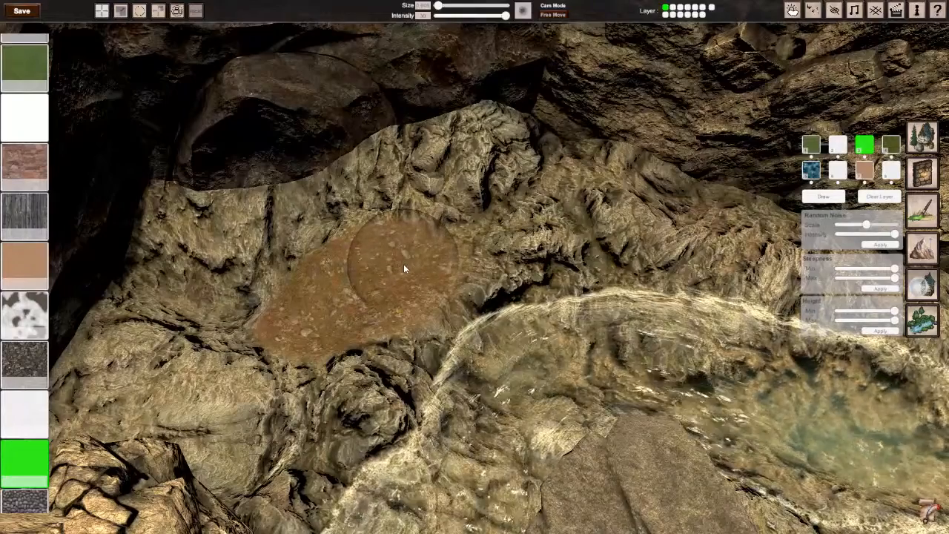
key(ctrl+z)
key(ctrl+z)
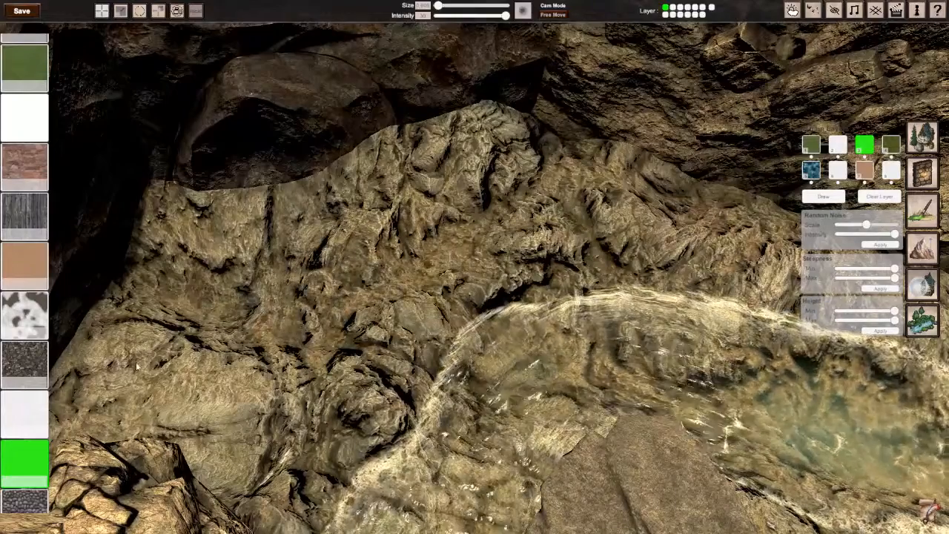
Step: Try the dark cobblestone texture on layer 3 with a short stroke beside the stream, and undo it
scroll(35, 421, down, 3)
click(25, 392)
drag(304, 330, 341, 295)
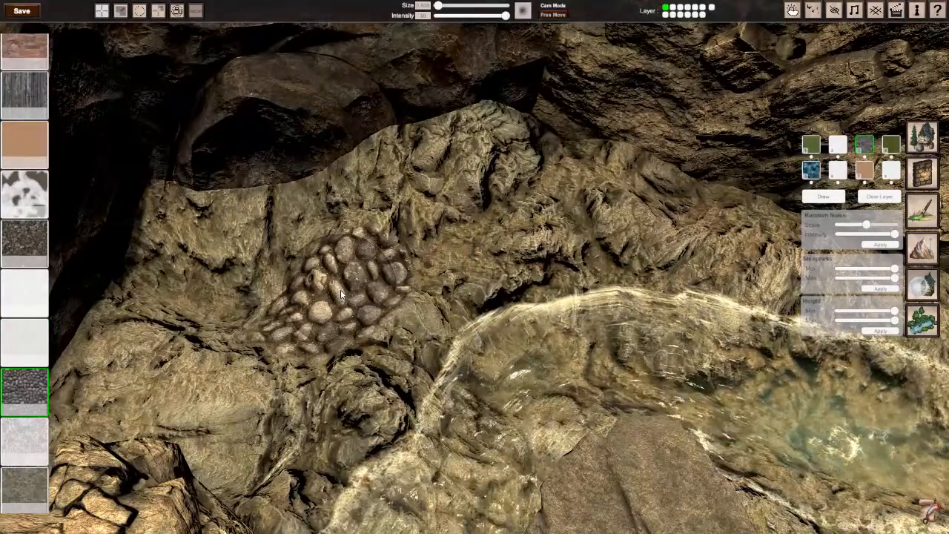
key(ctrl+z)
Step: Try the pale texture directly below the cobblestones on layer 3 with a short stroke, and undo it
click(30, 442)
drag(310, 323, 340, 294)
key(ctrl+z)
Step: Try the speckled grey-brown texture above the dark green one on layer 3 beside the stream, and undo the stroke
click(29, 493)
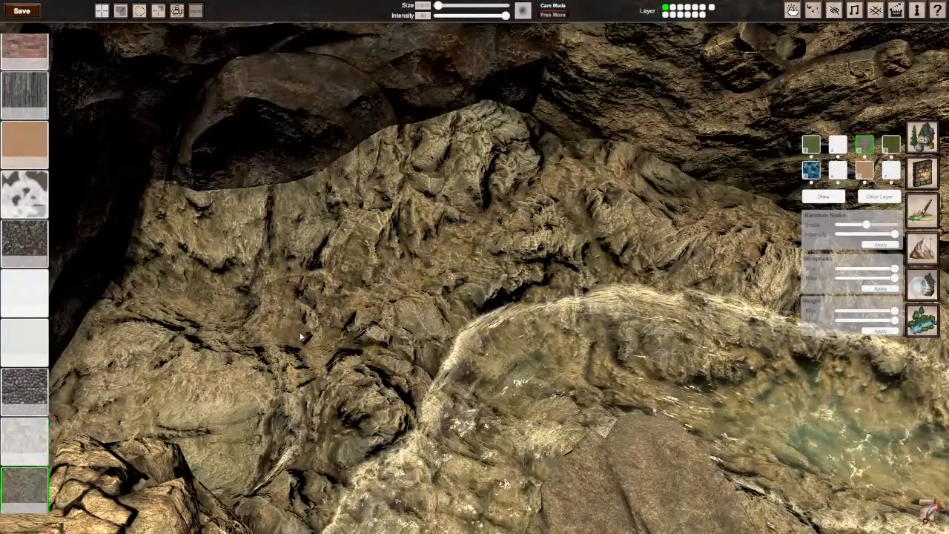
mouse_move(302, 337)
mouse_down()
mouse_move(319, 310)
mouse_move(363, 284)
mouse_up()
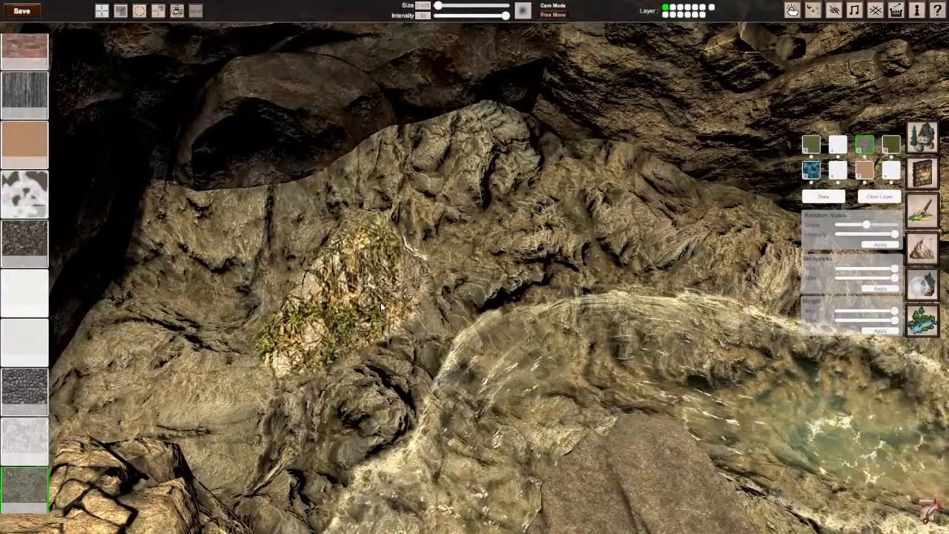
key(ctrl+z)
Step: Try the pale texture below the dark green one on layer 3 on the rocky bank, and undo the stroke
scroll(417, 301, down, 8)
right_drag(417, 301, 455, 260)
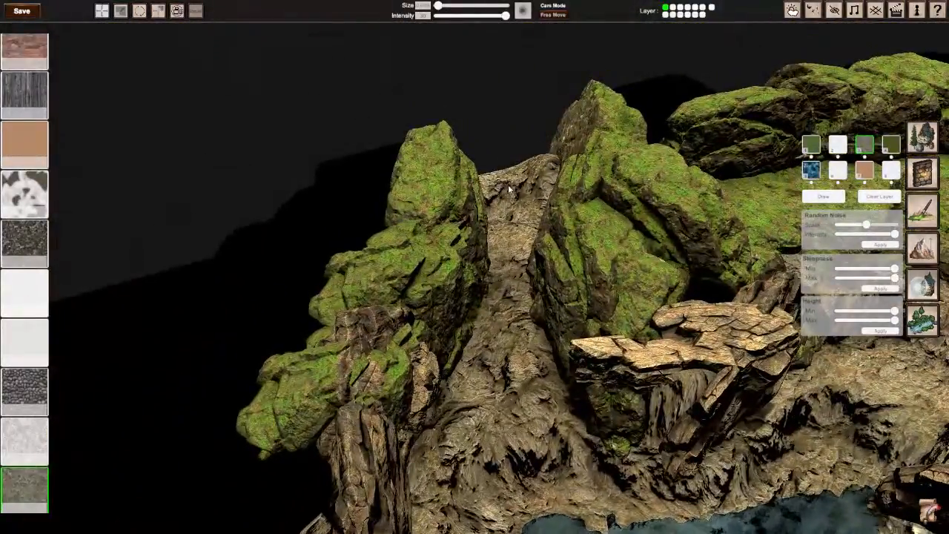
right_drag(510, 191, 396, 198)
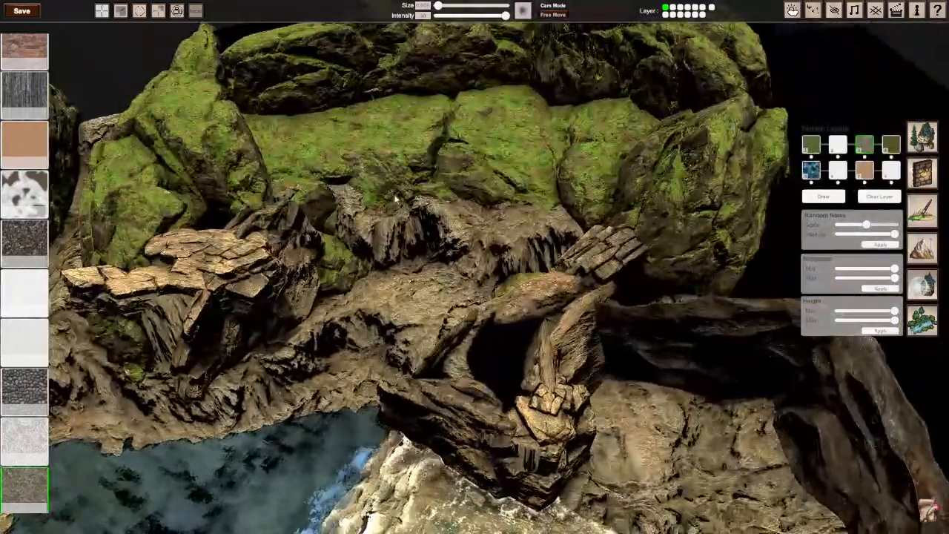
right_drag(492, 269, 511, 272)
scroll(511, 273, up, 3)
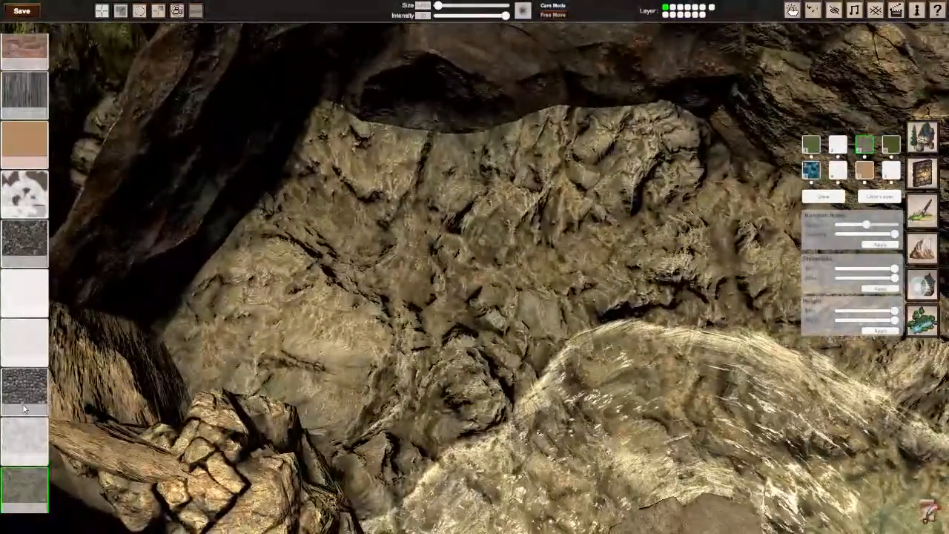
scroll(25, 408, down, 5)
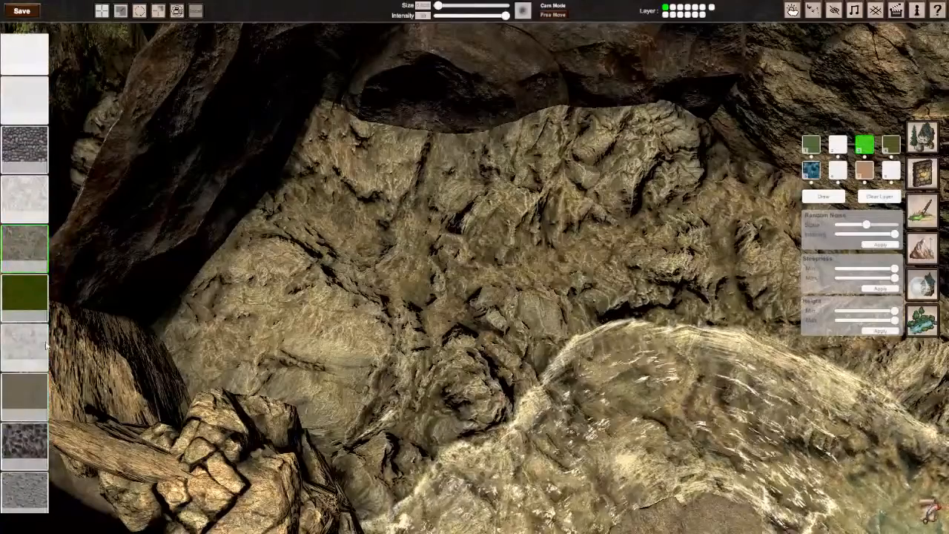
click(46, 347)
drag(355, 276, 392, 283)
key(ctrl+z)
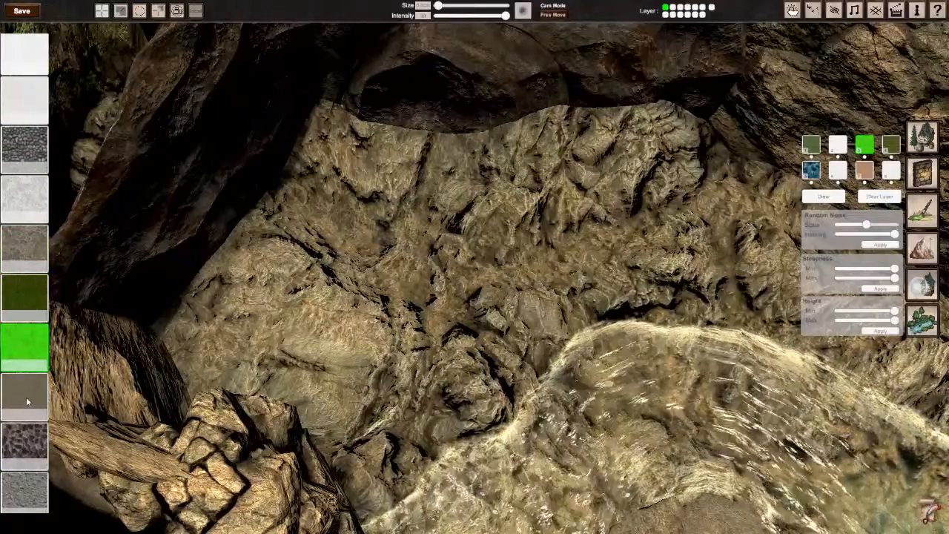
Step: Try the dark mottled stone texture on layer 3 with a short stroke on the bank, and undo it
scroll(30, 407, down, 1)
click(24, 411)
drag(417, 248, 435, 245)
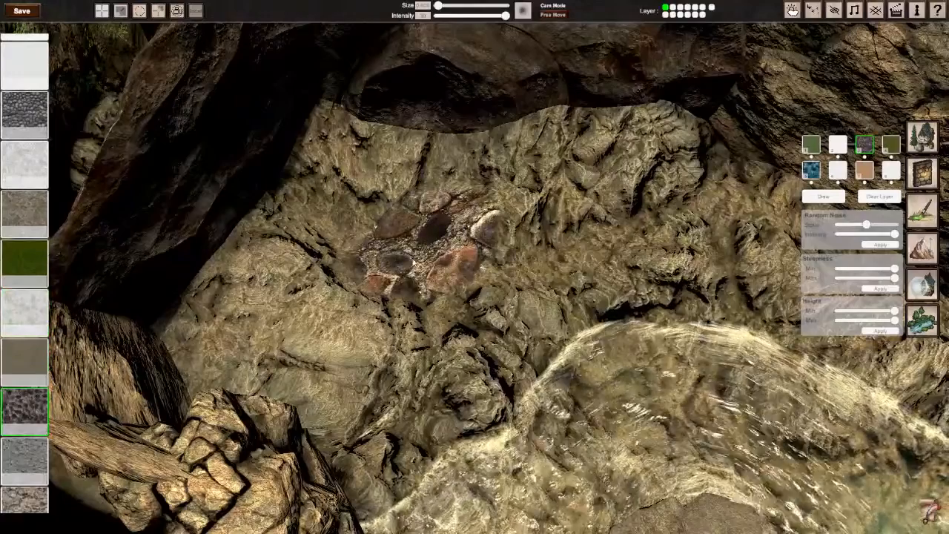
key(ctrl+z)
Step: Try the fine grey gravel texture on layer 3 with a stroke on the rocky bank, and undo it
scroll(31, 413, down, 1)
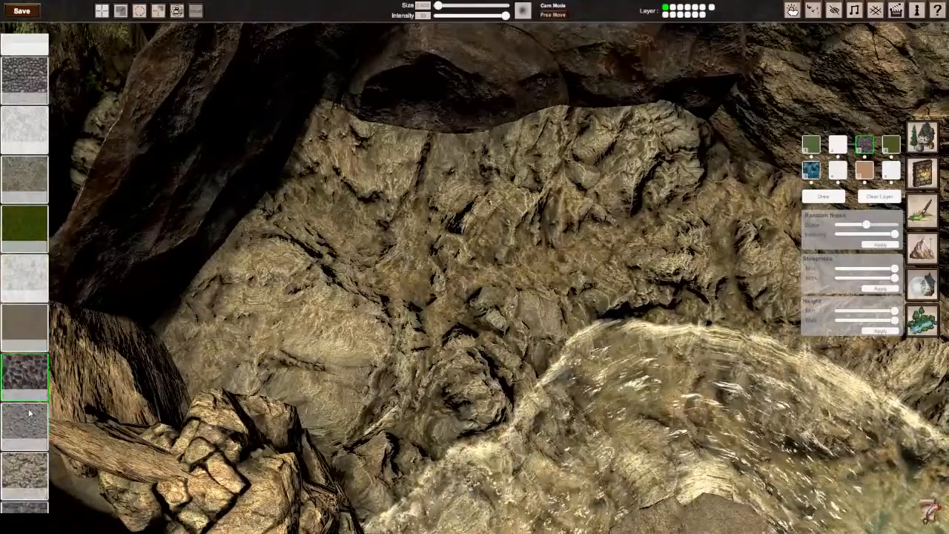
click(32, 424)
drag(348, 289, 415, 260)
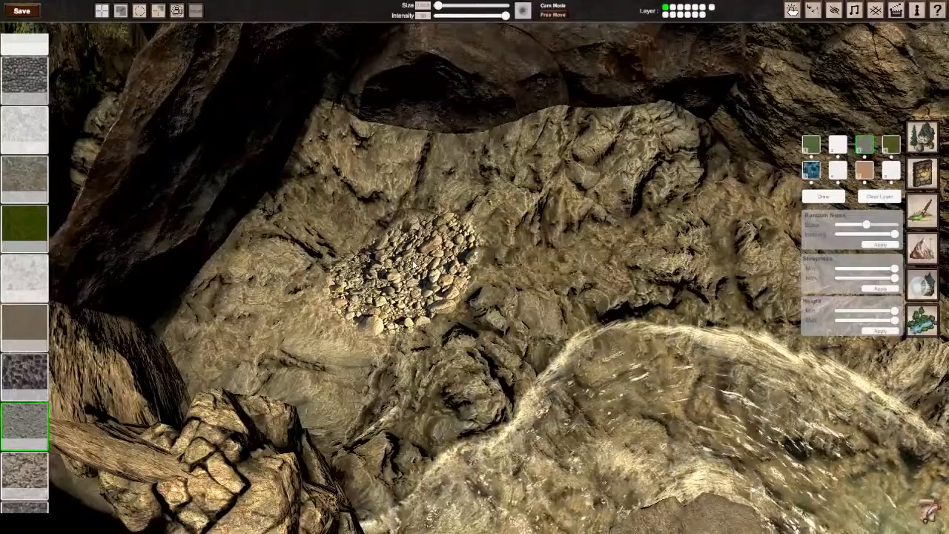
key(ctrl+z)
Step: Paint a test patch with the brown cracked-rock texture, compare it with the grey gravel, and assign the cracked rock to layer 3
click(26, 473)
drag(359, 326, 439, 284)
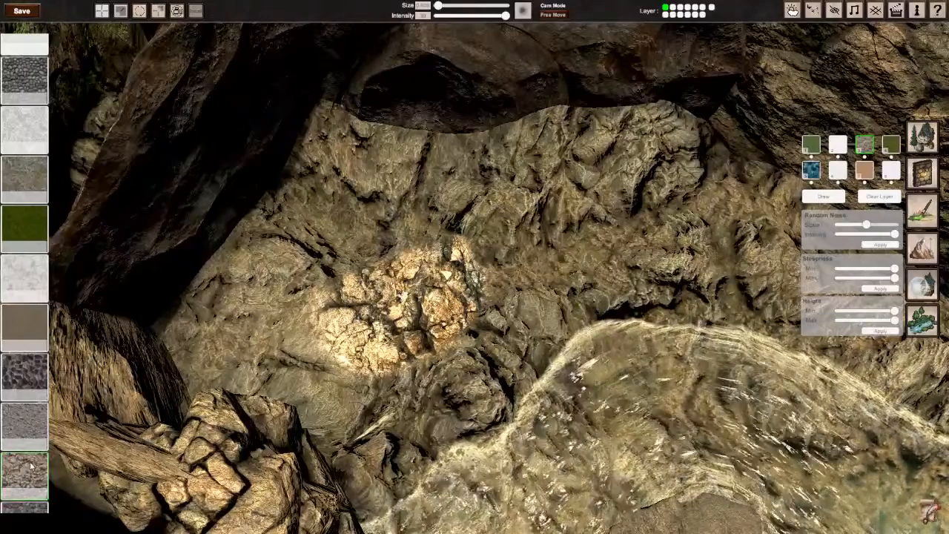
scroll(29, 464, down, 3)
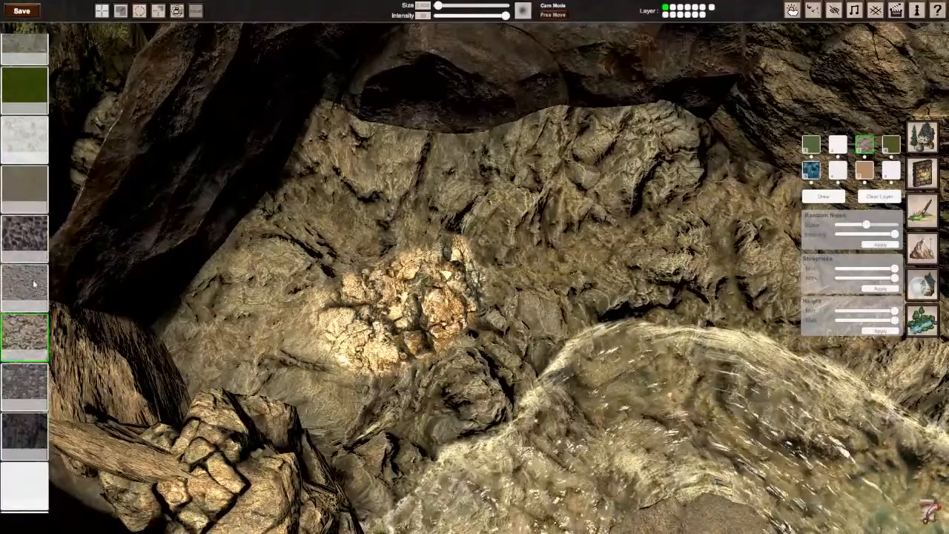
click(24, 288)
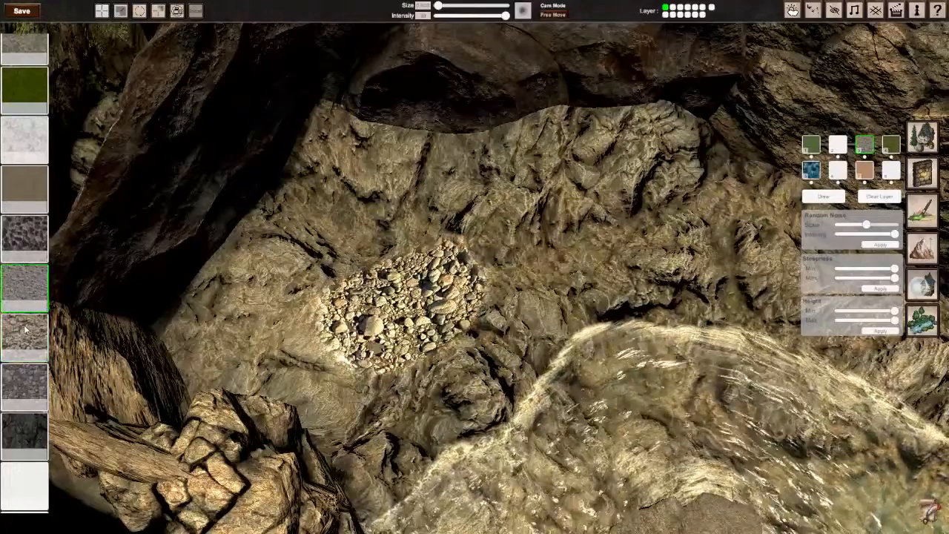
click(25, 332)
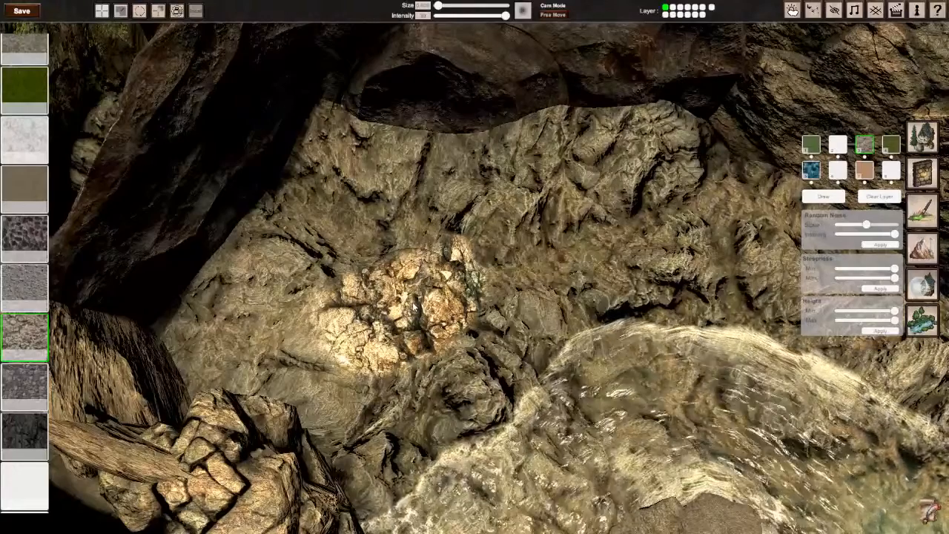
Step: Lower the brush intensity to about a quarter of its range for painting along the stream
middle_drag(414, 306, 556, 304)
scroll(430, 306, down, 5)
scroll(475, 278, up, 2)
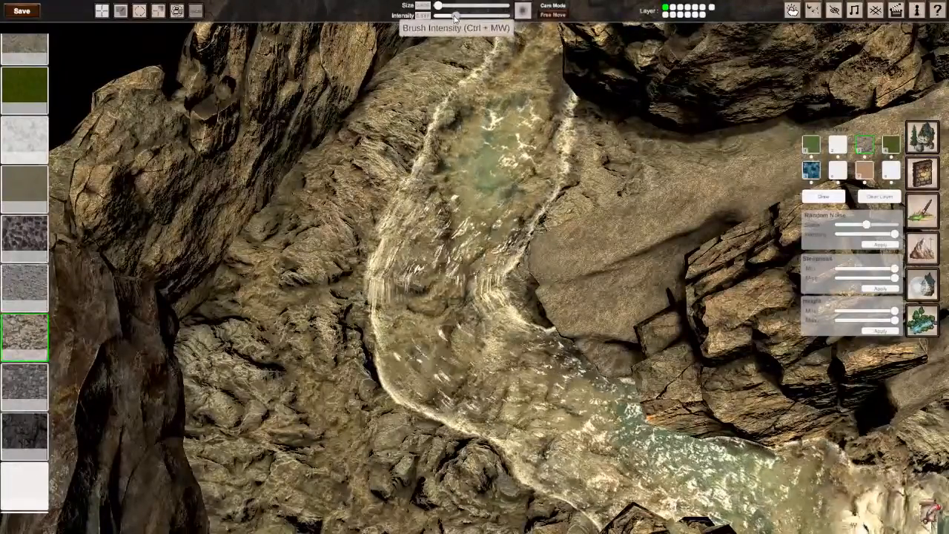
drag(454, 19, 451, 19)
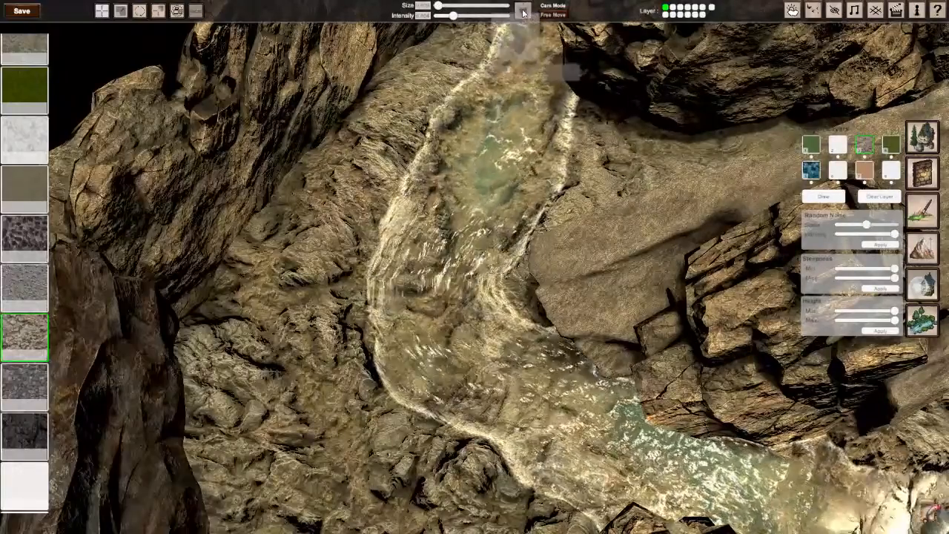
Step: With a mottled brush shape, paint subtle patches of the cracked-rock texture along the stream bed and its banks
mouse_move(395, 343)
middle_down()
mouse_move(474, 315)
mouse_move(568, 259)
mouse_move(482, 264)
middle_up()
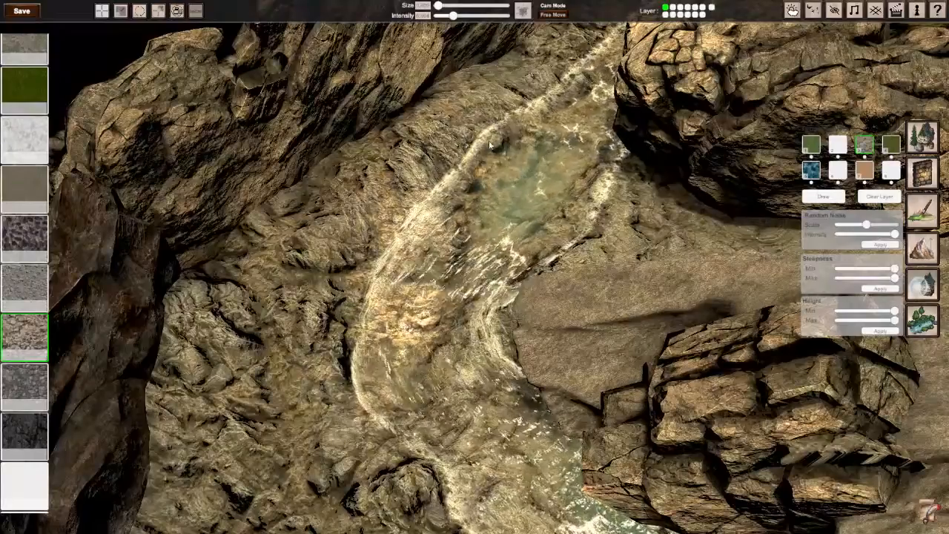
middle_drag(495, 211, 289, 238)
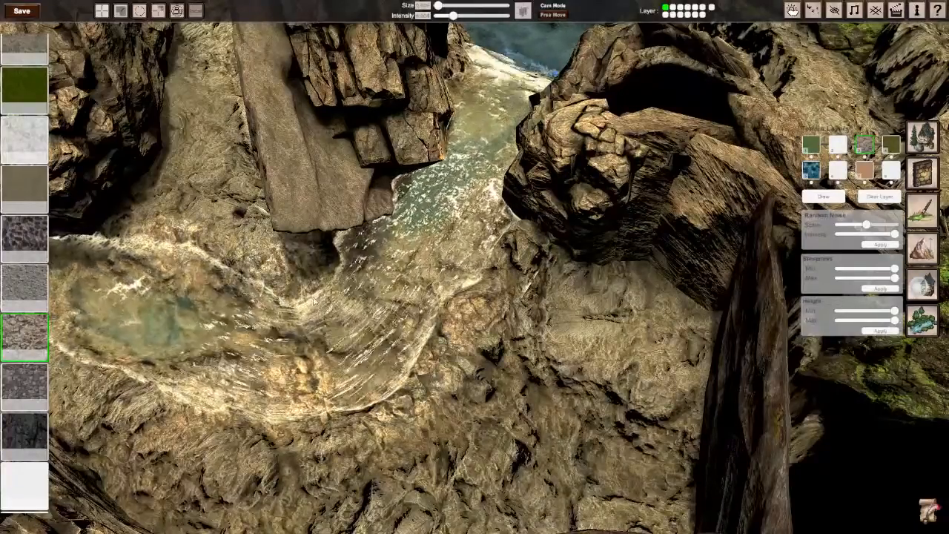
right_drag(313, 301, 131, 252)
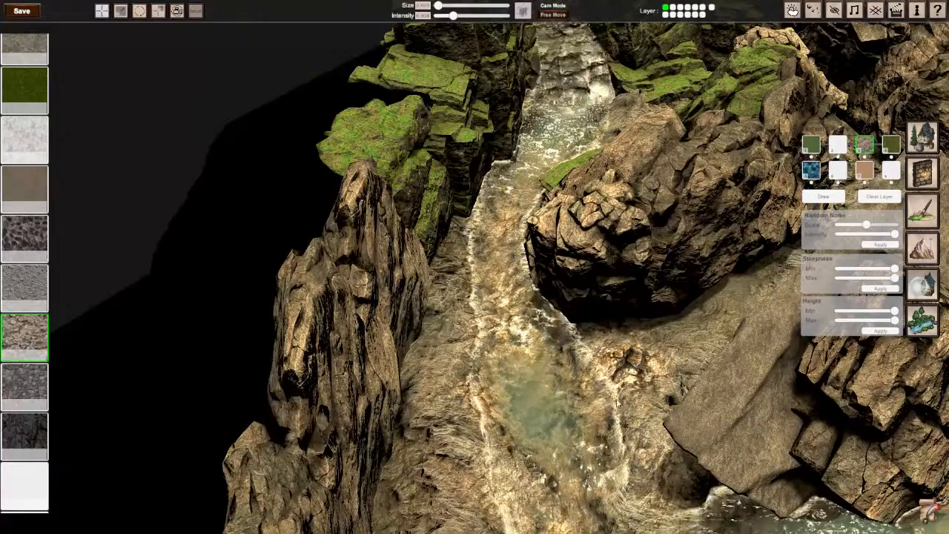
middle_drag(618, 403, 478, 243)
Step: Lower the brush intensity slightly more and paint the cracked-rock texture on the stream bank, the cascade and the pool's edge
scroll(513, 288, down, 3)
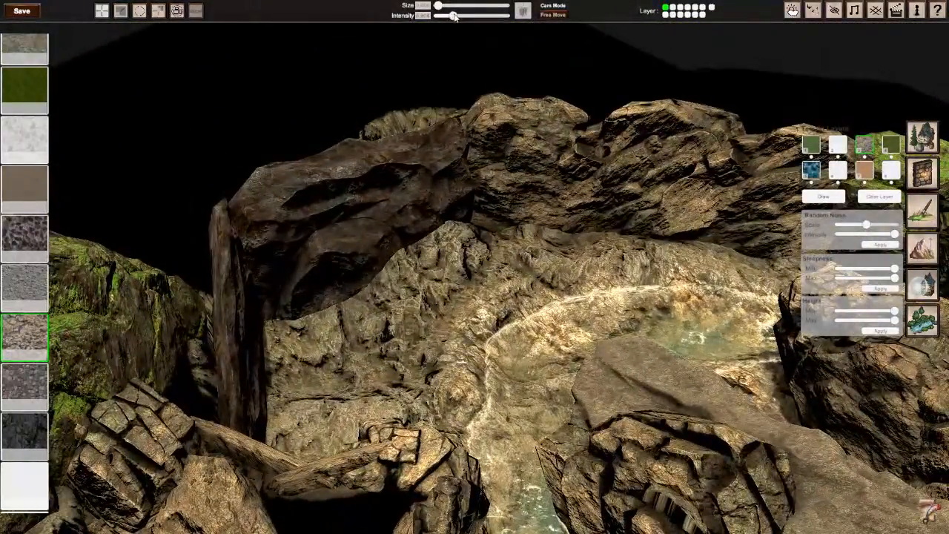
drag(454, 16, 451, 16)
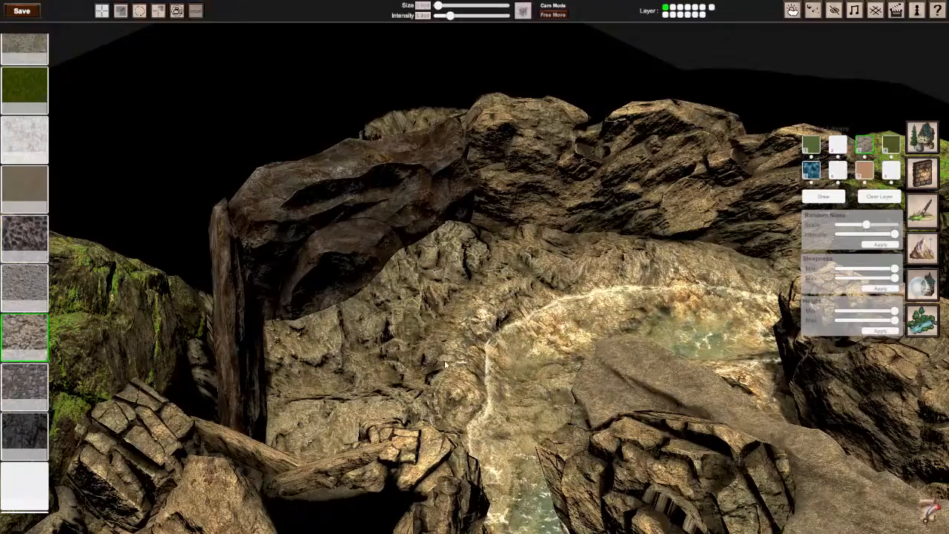
middle_drag(449, 379, 367, 235)
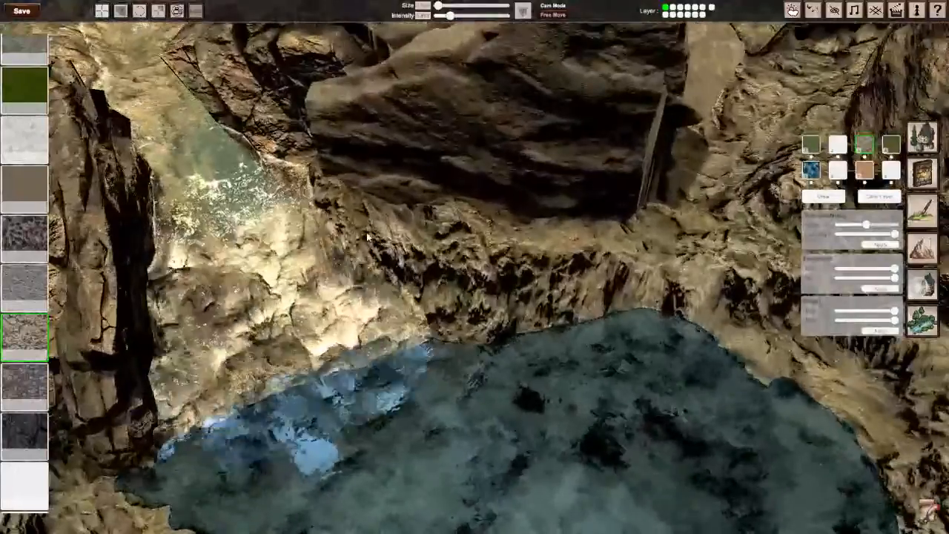
drag(367, 236, 515, 318)
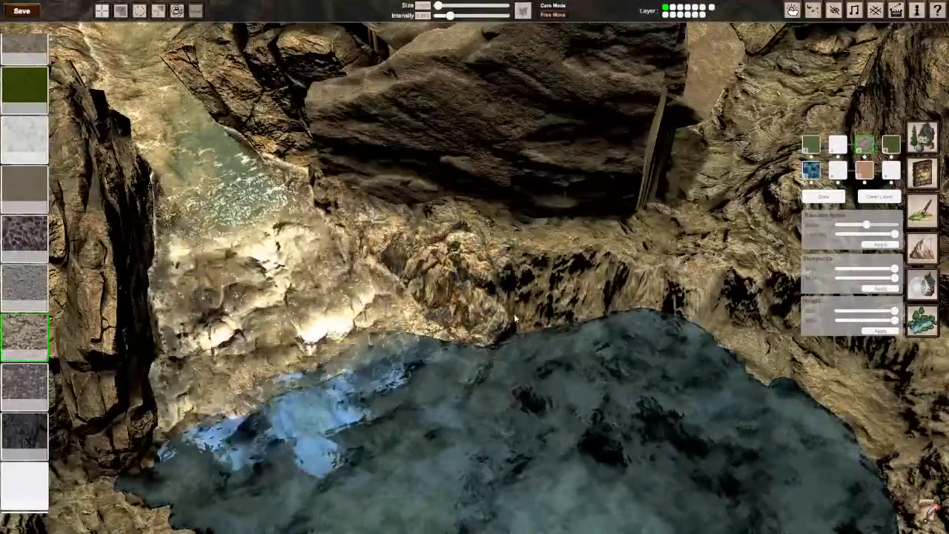
middle_drag(514, 313, 386, 293)
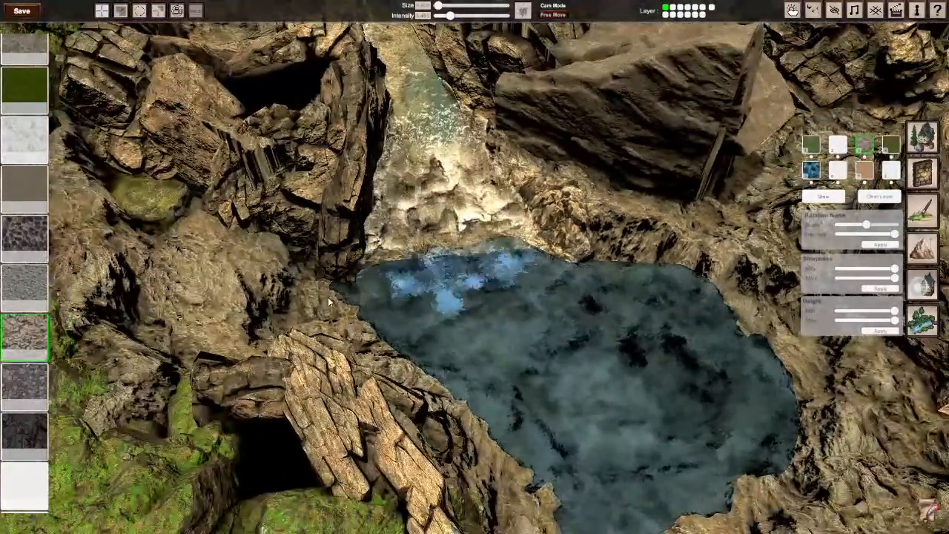
mouse_move(329, 302)
mouse_down()
mouse_move(318, 307)
mouse_move(288, 273)
mouse_up()
middle_drag(288, 273, 263, 258)
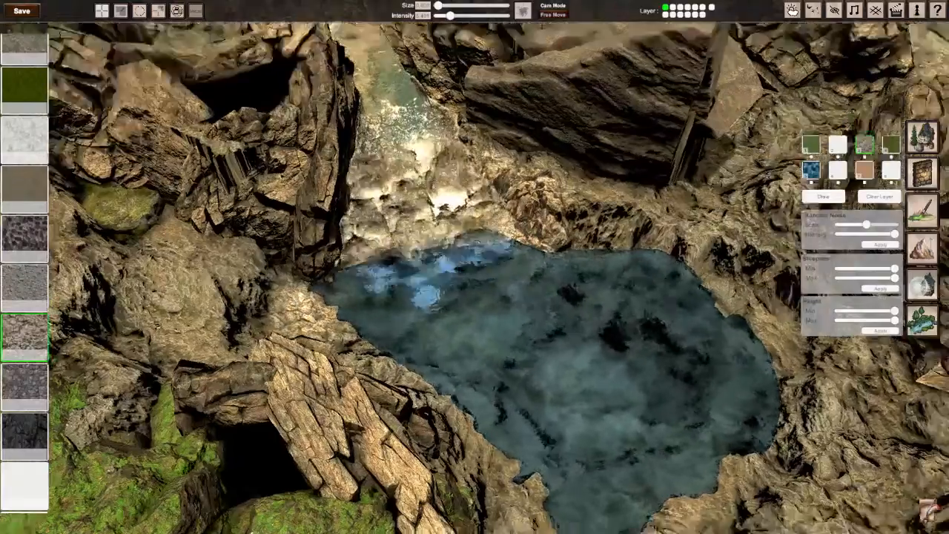
Step: Paint cracked-rock patches on the ground between the boulders and in the rounded hollow at the cave's far end
key(w)
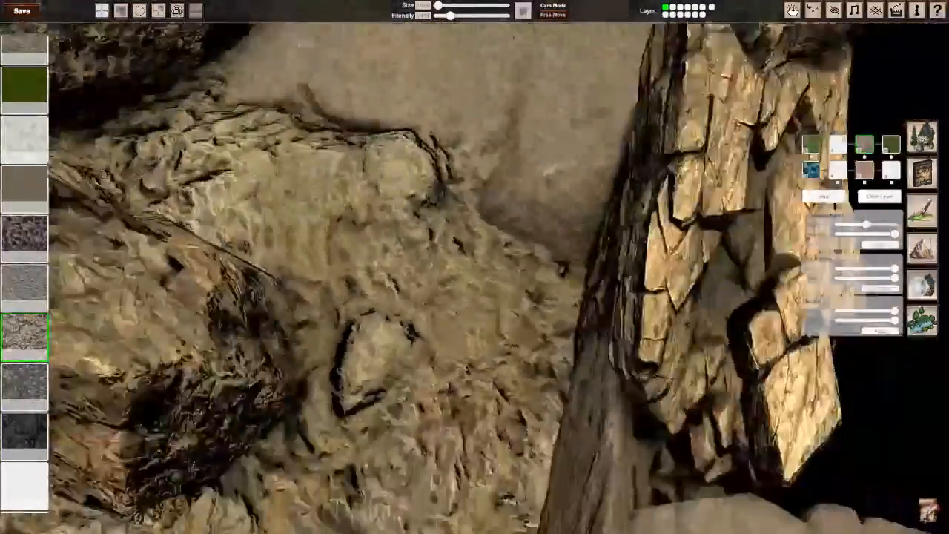
scroll(475, 267, down, 5)
drag(434, 252, 420, 320)
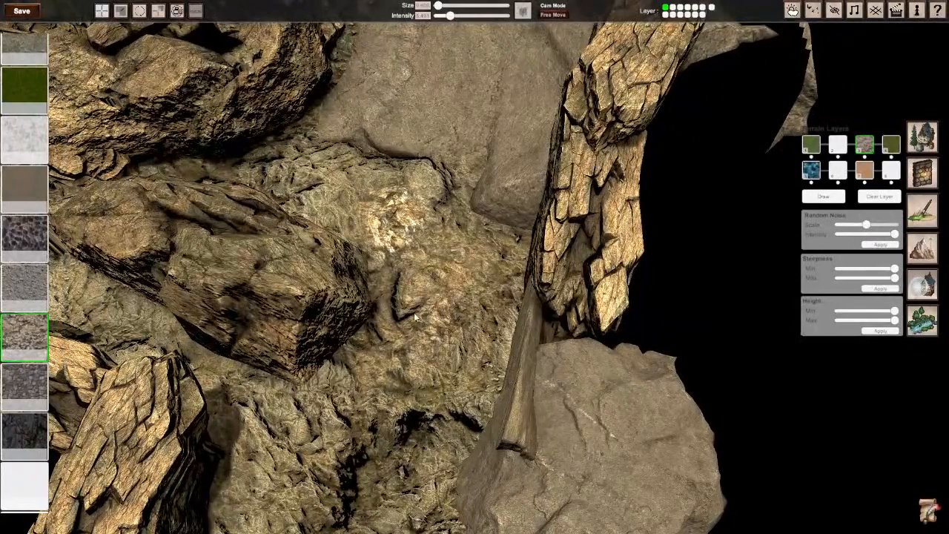
scroll(353, 472, down, 3)
middle_drag(352, 473, 499, 319)
key(s)
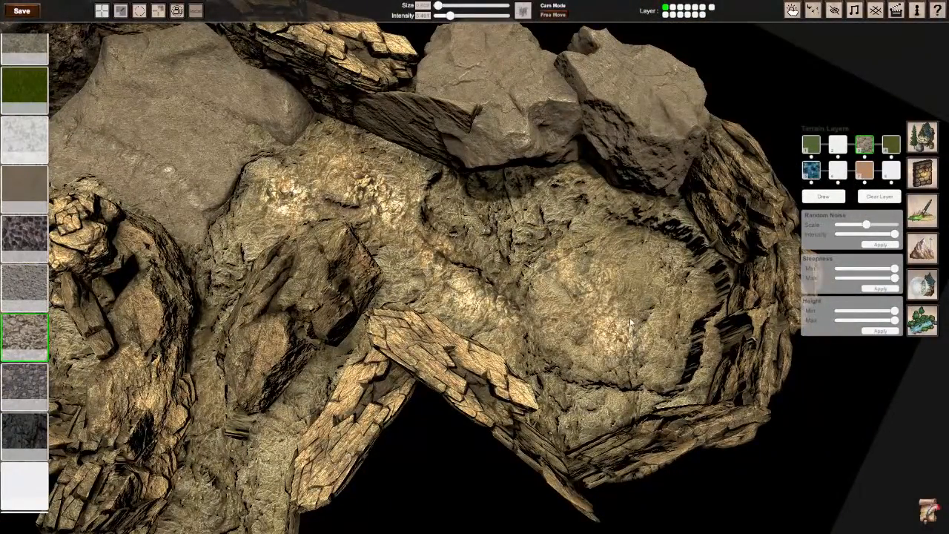
Step: Add cracked-rock patches to the passage beside the small hole near the pool
middle_drag(630, 323, 333, 258)
key(a)
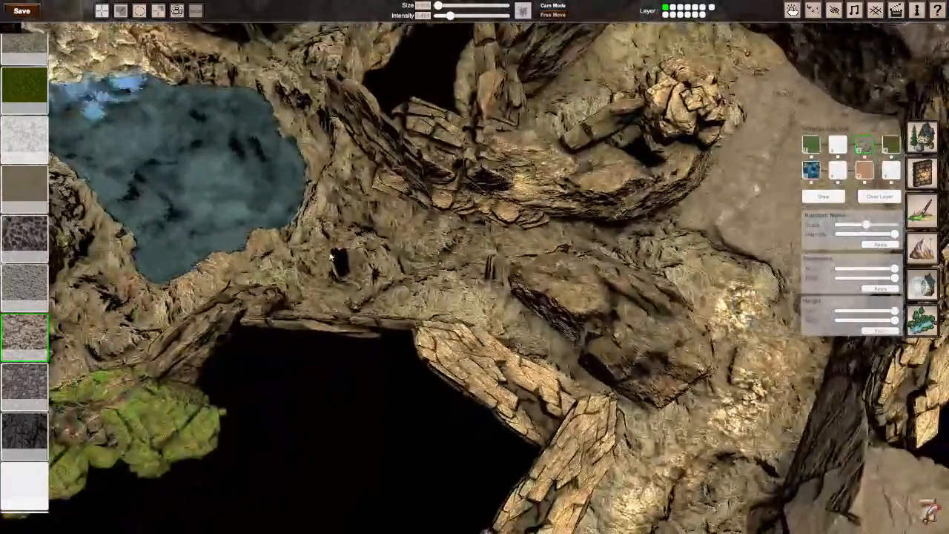
key(a)
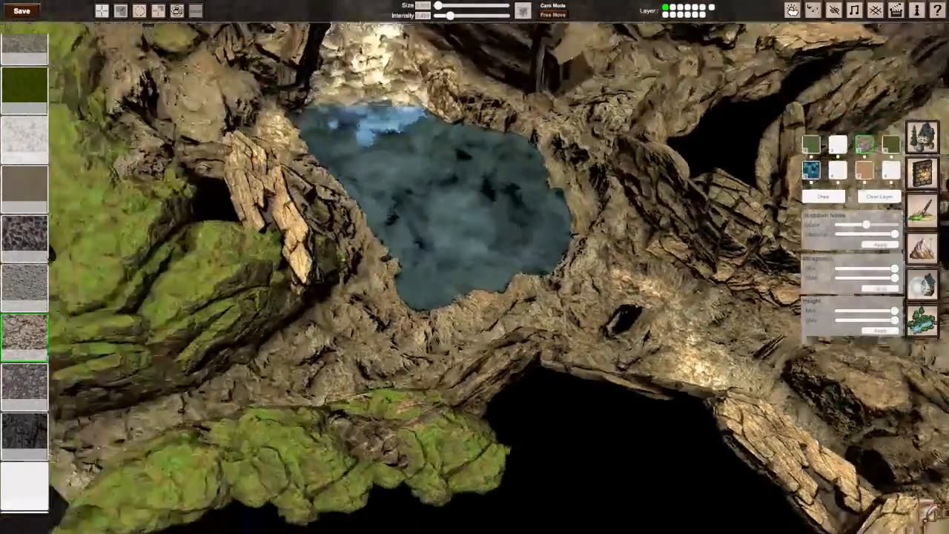
Step: Paint the cracked-rock texture on the rocky slope between the mossy boulders and the pool
scroll(386, 260, up, 3)
middle_drag(386, 260, 126, 259)
key(d)
key(a)
scroll(415, 269, up, 4)
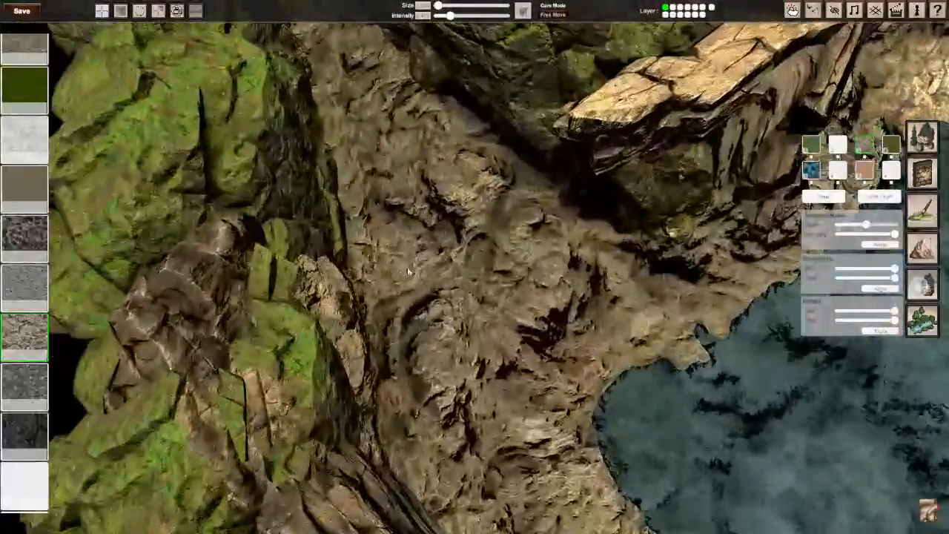
mouse_move(415, 269)
mouse_down()
mouse_move(427, 363)
mouse_move(378, 325)
mouse_up()
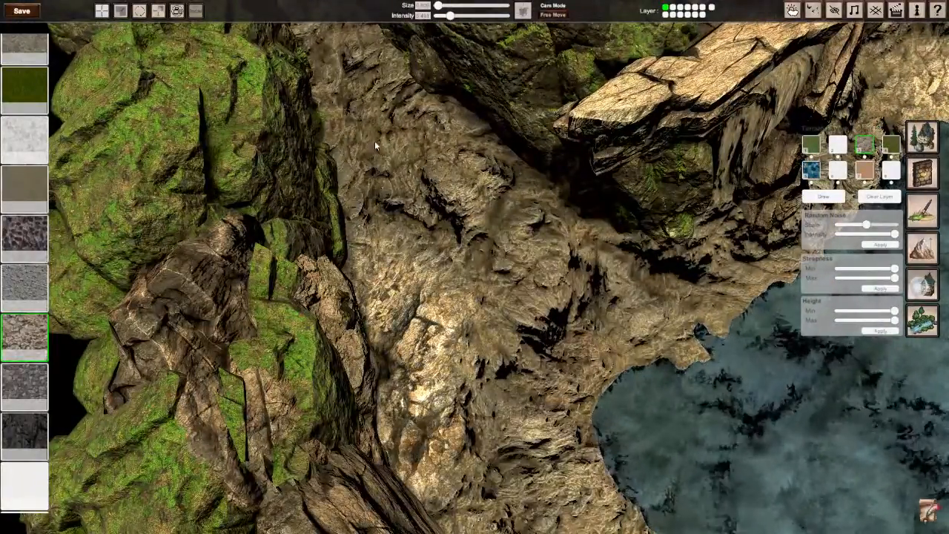
Step: Paint cracked-rock patches in the narrow passage between the large boulder and the rock wall above the pool
scroll(452, 295, down, 5)
middle_drag(451, 295, 631, 200)
key(w)
middle_drag(457, 319, 457, 341)
scroll(457, 341, down, 3)
key(d)
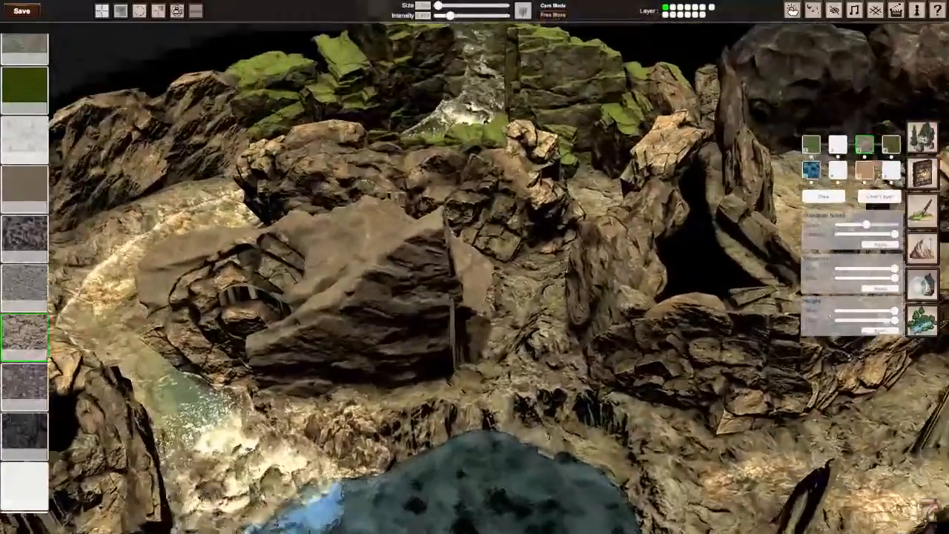
scroll(458, 340, up, 4)
mouse_move(457, 340)
mouse_down()
mouse_move(468, 349)
mouse_move(442, 392)
mouse_up()
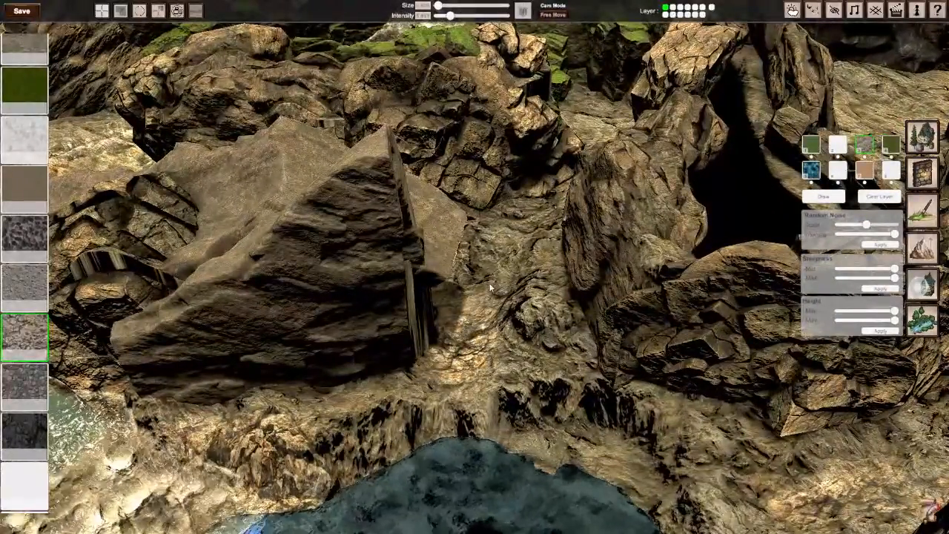
middle_drag(489, 288, 479, 249)
scroll(483, 255, up, 6)
scroll(489, 256, down, 5)
scroll(478, 248, up, 4)
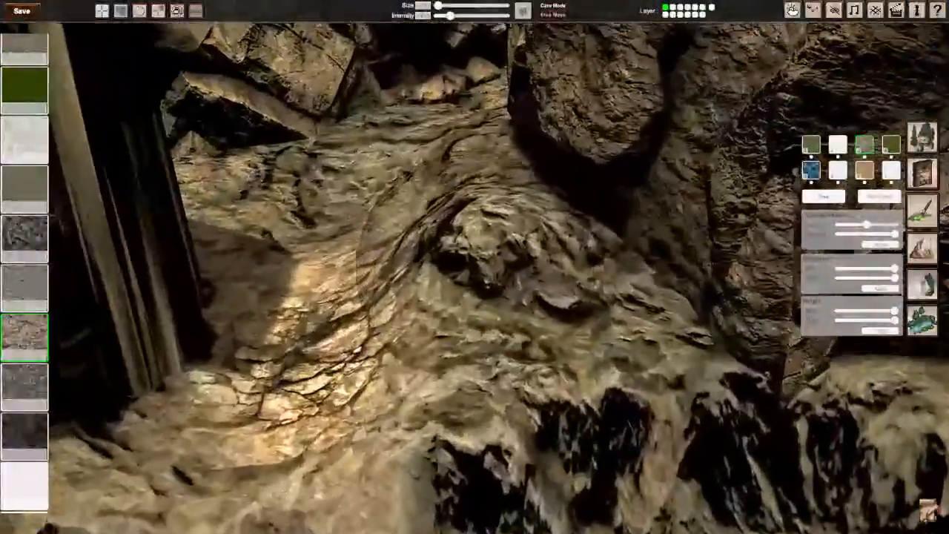
scroll(482, 259, down, 4)
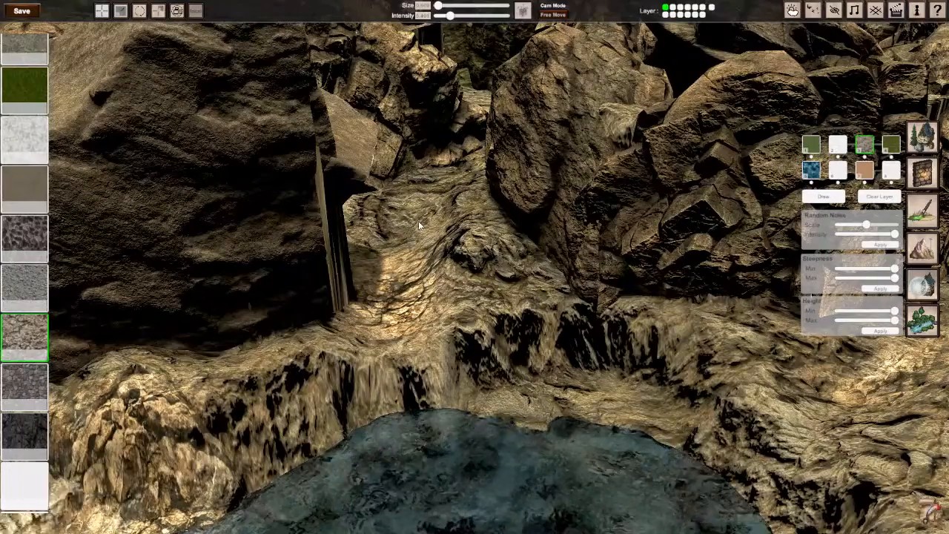
mouse_move(429, 270)
middle_down()
mouse_move(419, 249)
mouse_move(438, 278)
middle_up()
scroll(437, 278, up, 4)
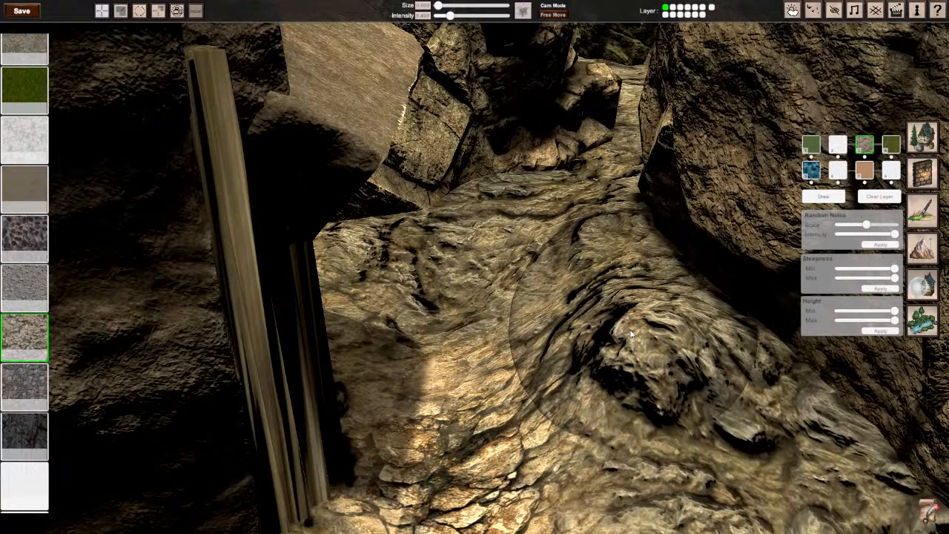
Step: Assign the grey gravel texture to the fourth terrain layer and lower the brush intensity slightly
key(s)
right_drag(631, 334, 560, 296)
key(w)
key(s)
key(w)
key(w)
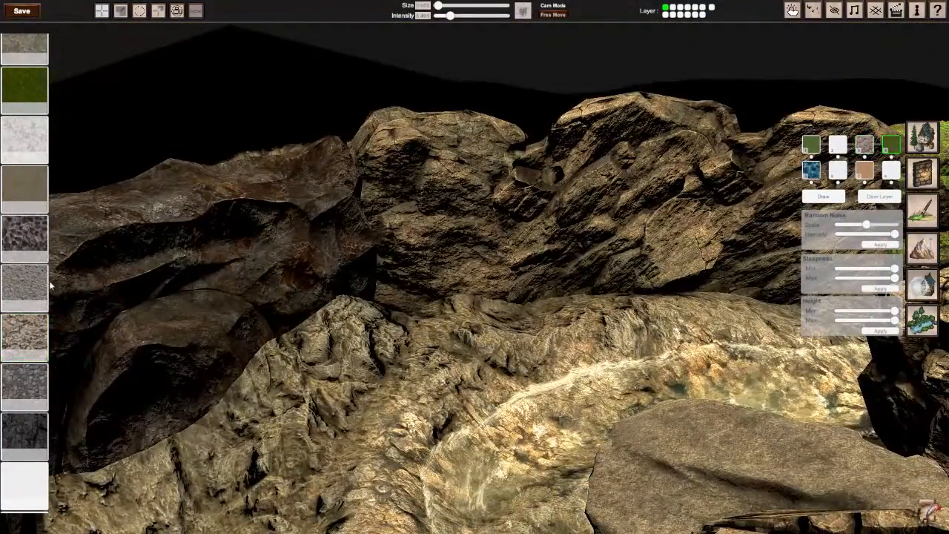
click(26, 285)
right_drag(416, 375, 415, 404)
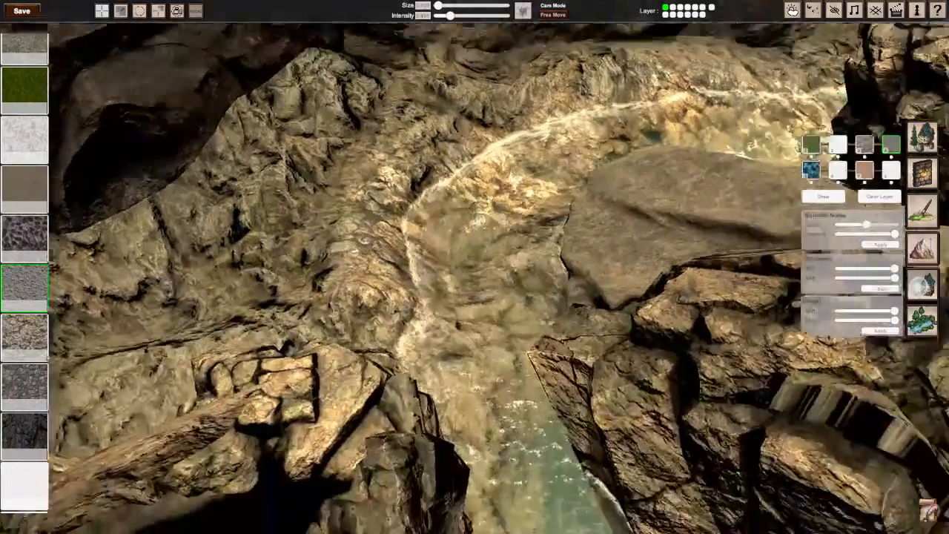
key(w)
mouse_move(444, 227)
right_down()
mouse_move(463, 226)
mouse_move(445, 225)
right_up()
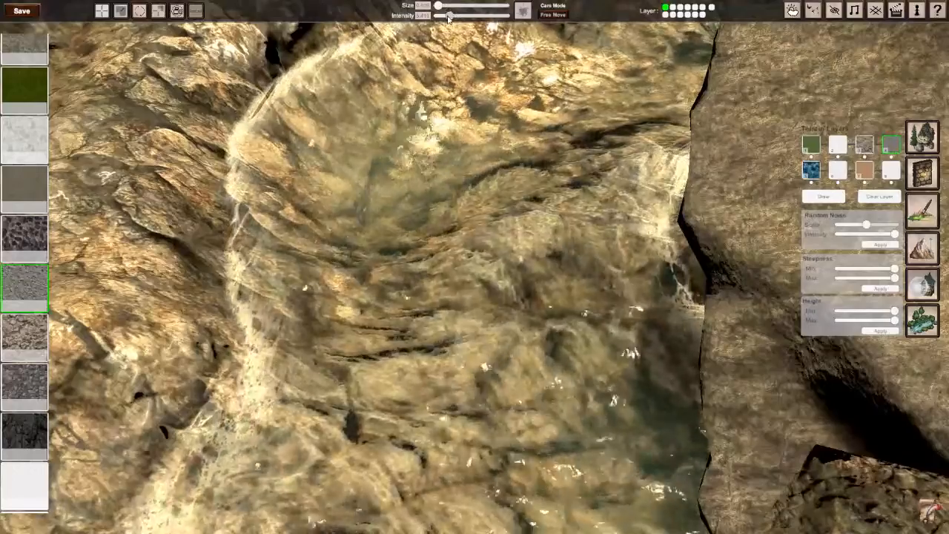
drag(449, 17, 445, 16)
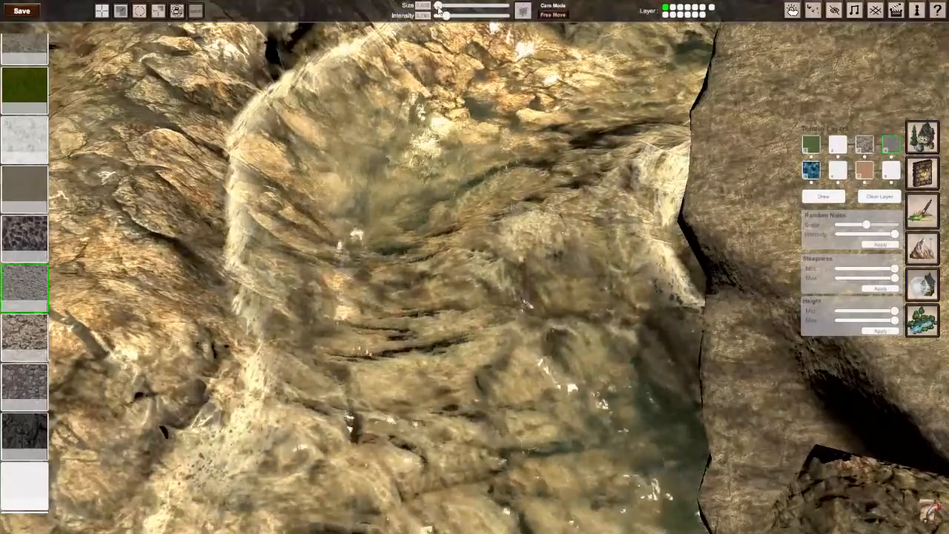
Step: Paint the gravel texture in the shallow stream bed beside the flat boulder and along the bank at the bend
mouse_move(447, 309)
mouse_down()
mouse_move(453, 341)
mouse_move(449, 198)
mouse_up()
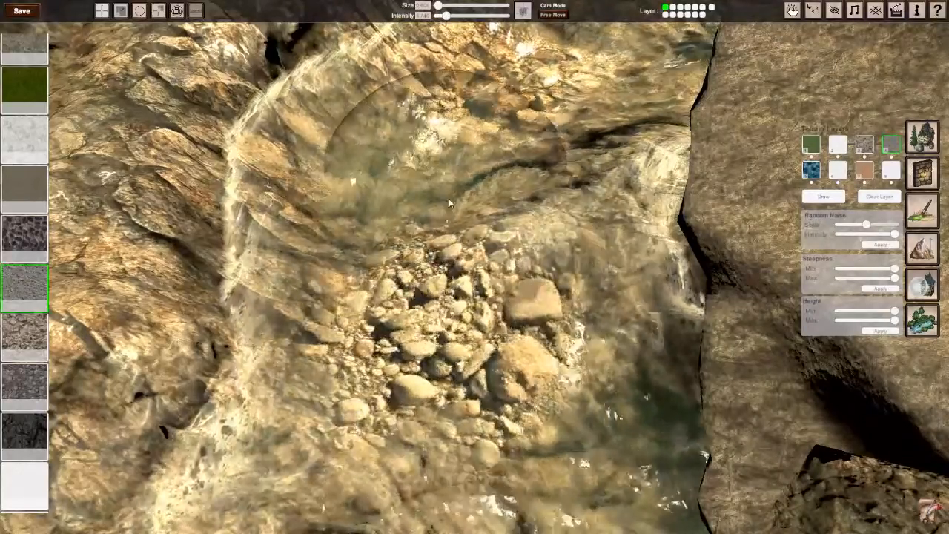
mouse_move(449, 198)
right_down()
mouse_move(474, 216)
mouse_move(533, 215)
mouse_move(563, 200)
mouse_move(534, 236)
mouse_move(474, 248)
mouse_move(467, 286)
mouse_move(485, 278)
mouse_move(430, 271)
right_up()
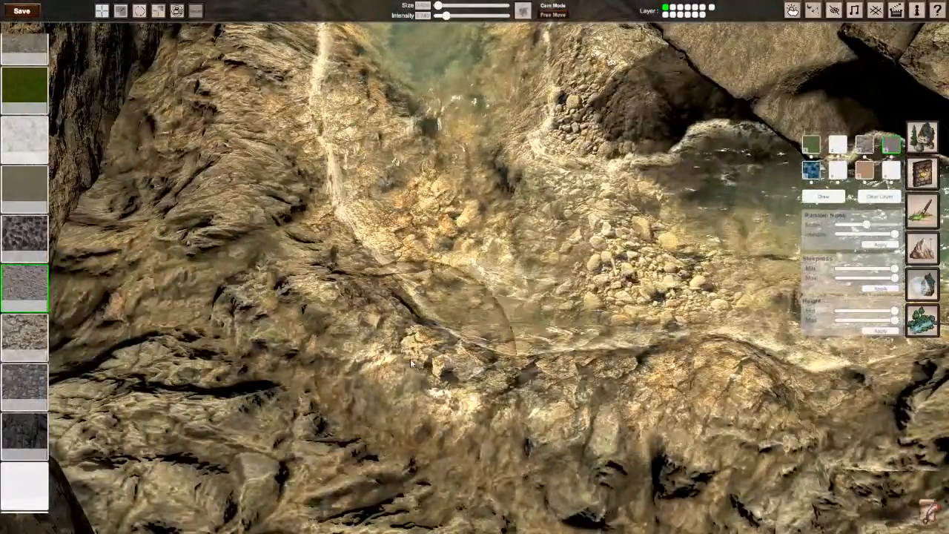
drag(410, 359, 350, 297)
mouse_move(400, 311)
right_down()
mouse_move(319, 297)
mouse_move(423, 285)
mouse_move(442, 258)
right_up()
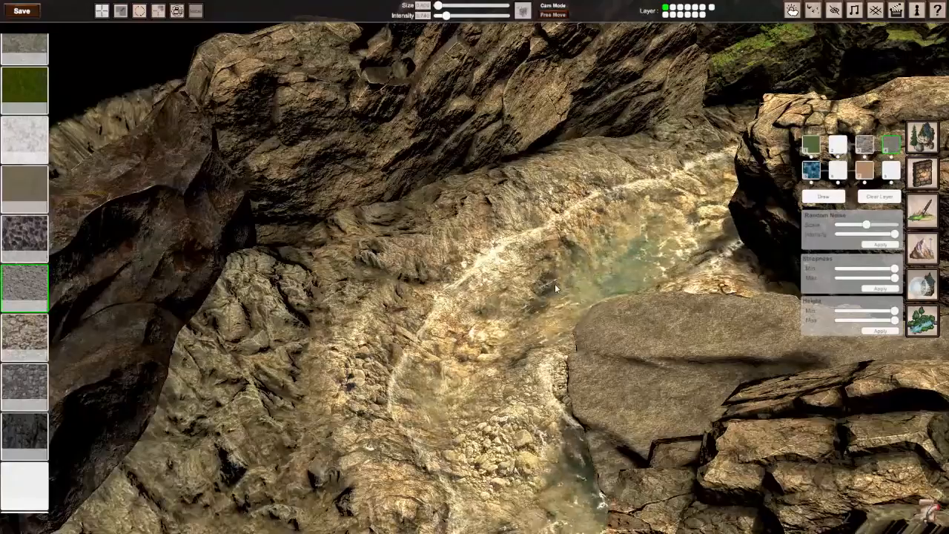
Step: Paint gravel patches along the upper stream, in the passage beside the large boulder and in the hollow behind the stream bend
right_drag(556, 288, 467, 280)
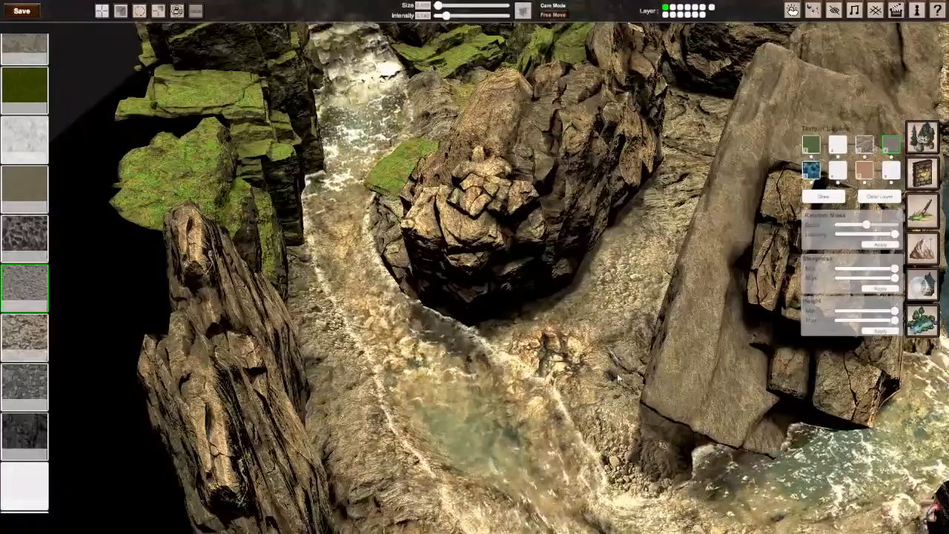
right_drag(617, 378, 466, 336)
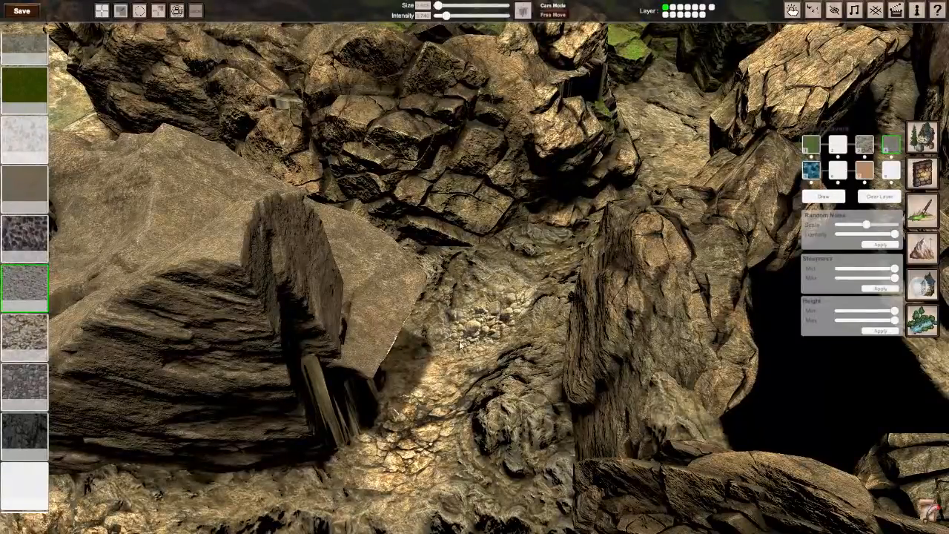
right_drag(400, 370, 474, 266)
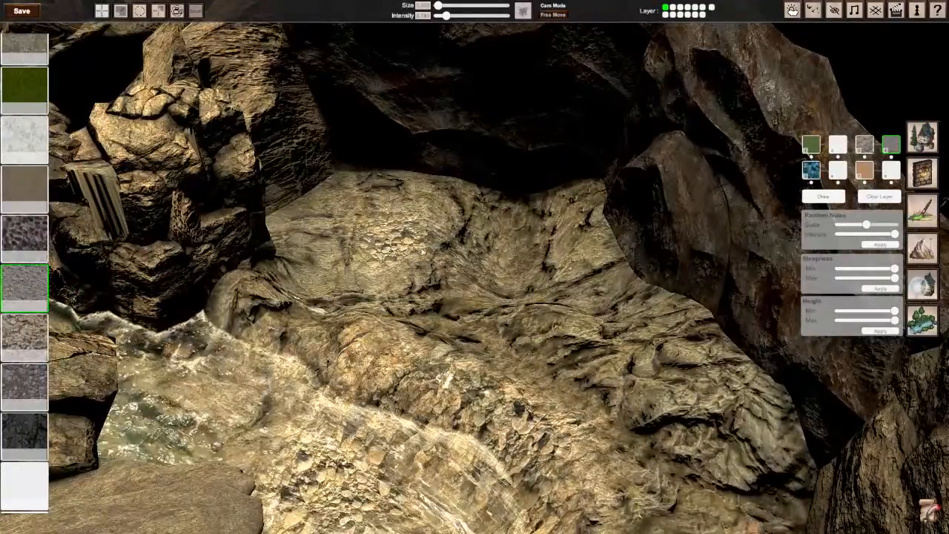
right_drag(520, 332, 474, 267)
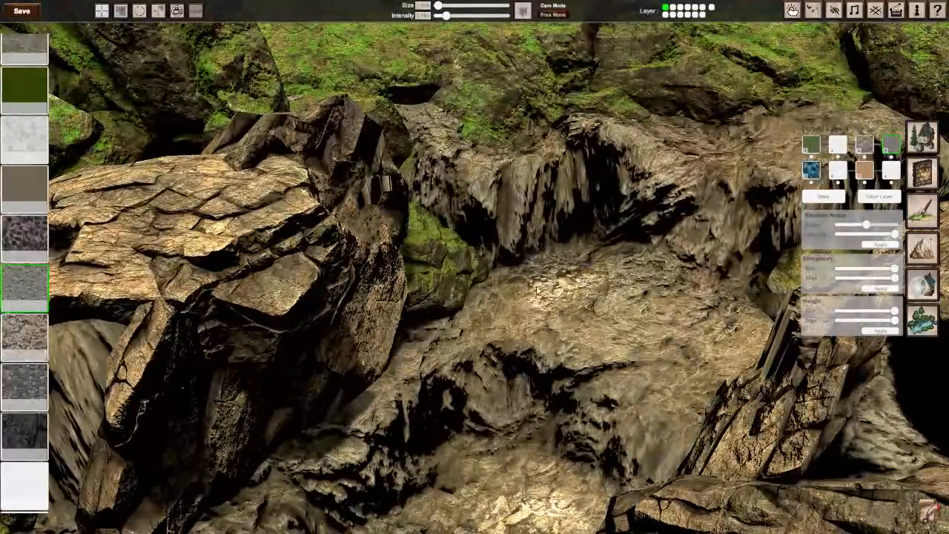
Step: Paint gravel patches on the sloping passage between the mossy boulders
key(s)
right_drag(651, 334, 475, 326)
key(w)
key(s)
key(a)
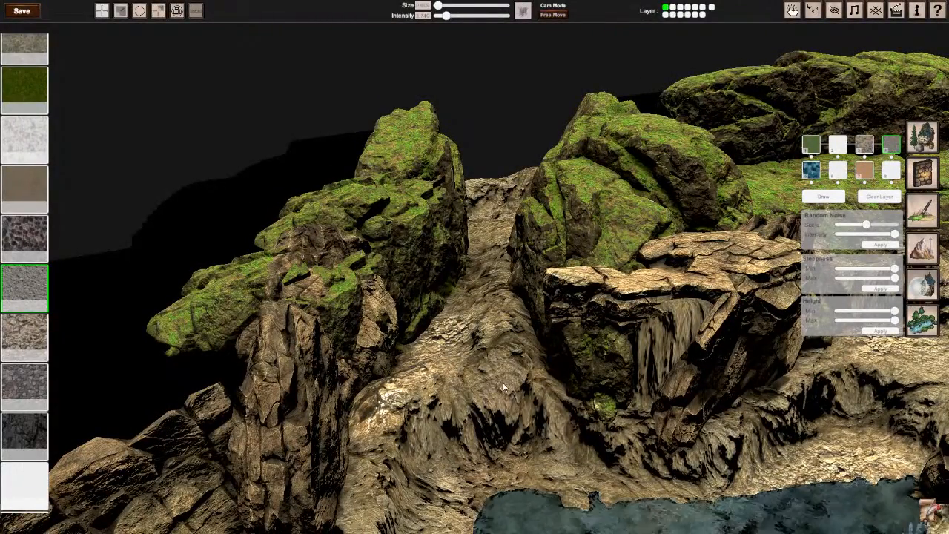
key(s)
right_drag(499, 390, 370, 416)
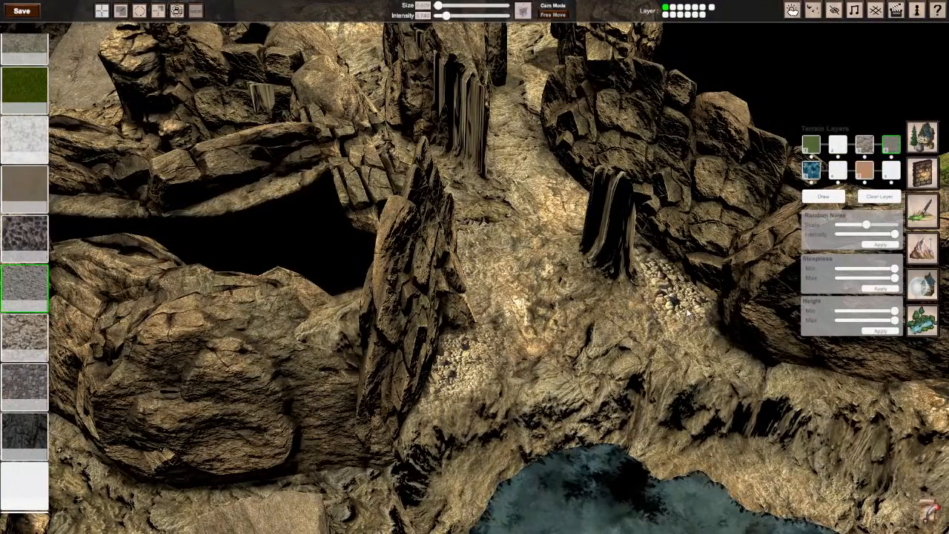
Step: Paint gravel around the stalagmite beside the pool and along the pool's edge
drag(687, 314, 702, 337)
right_drag(663, 306, 608, 326)
key(d)
key(a)
key(w)
key(s)
mouse_move(502, 279)
mouse_down()
mouse_move(465, 274)
mouse_move(410, 295)
mouse_up()
mouse_move(322, 361)
mouse_down()
mouse_move(223, 404)
mouse_move(326, 357)
mouse_up()
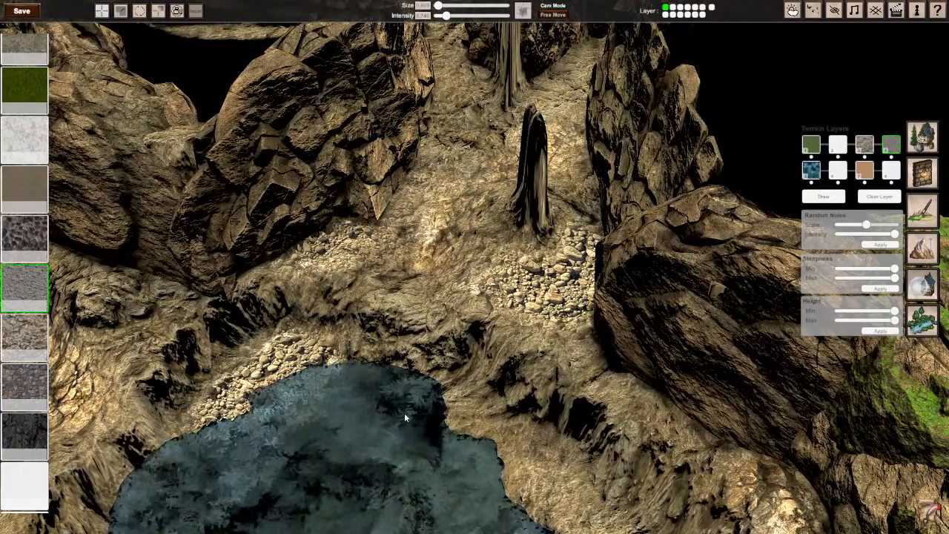
Step: Paint gravel patches on the ground toward the cave's far end and in the passage beyond the stalagmite
mouse_move(439, 401)
mouse_down()
mouse_move(519, 473)
mouse_move(545, 516)
mouse_up()
right_drag(545, 516, 356, 444)
key(s)
key(d)
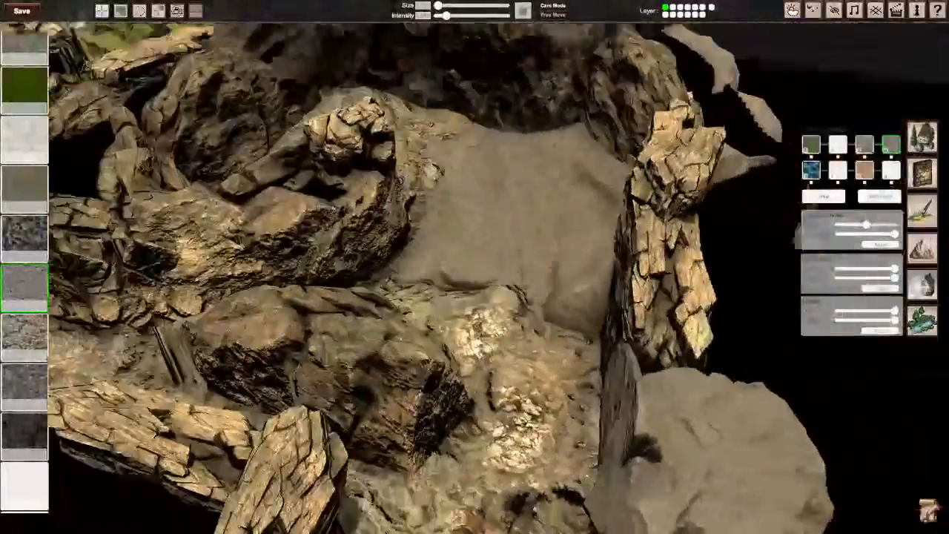
key(w)
key(d)
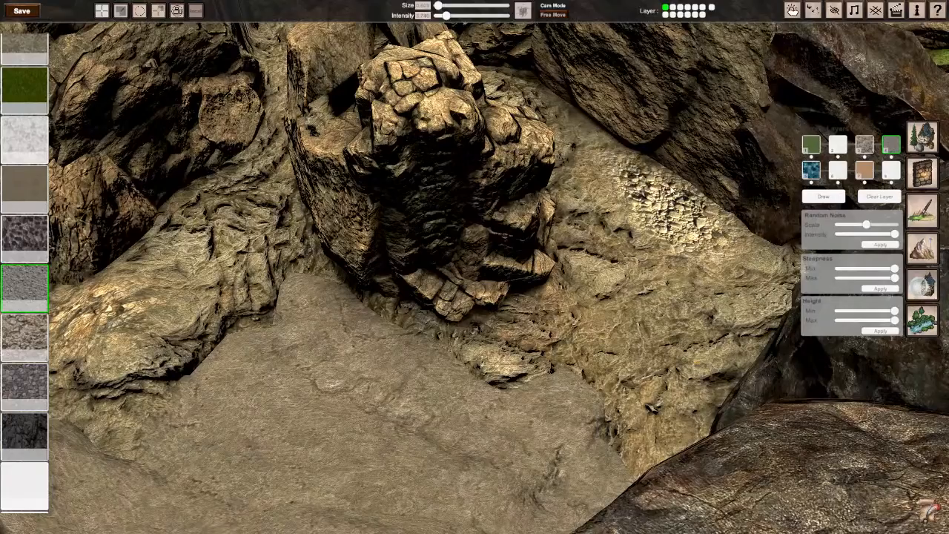
right_drag(511, 371, 578, 378)
key(a)
mouse_move(486, 394)
mouse_down()
mouse_move(568, 378)
mouse_move(678, 311)
mouse_up()
key(d)
key(a)
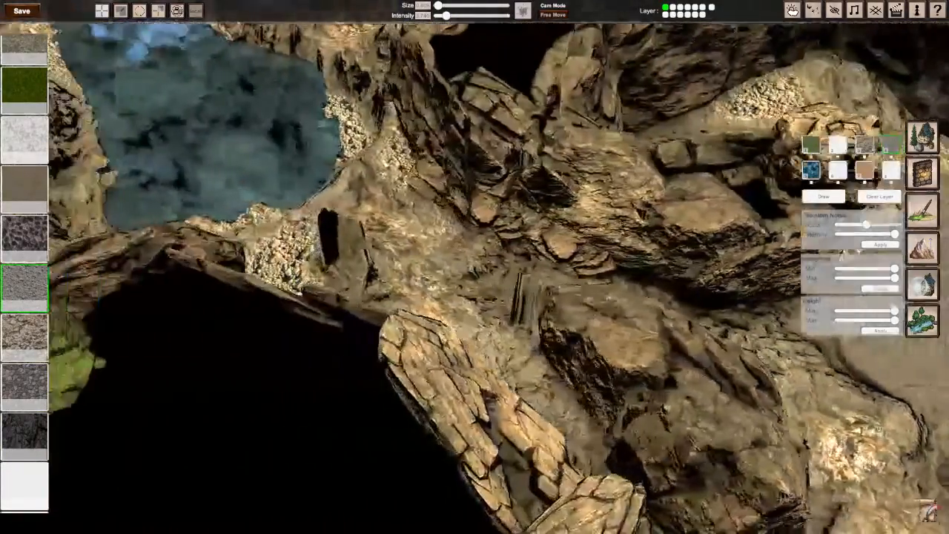
drag(479, 276, 505, 272)
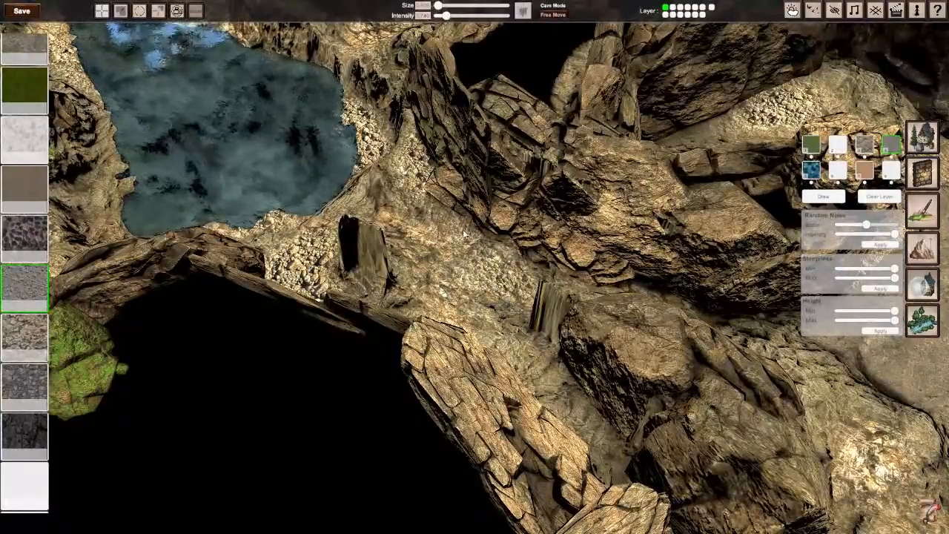
Step: Check the distribution of the gravel patches across the pool area and the cave passages from above
scroll(465, 235, down, 3)
right_drag(465, 234, 519, 235)
key(a)
key(d)
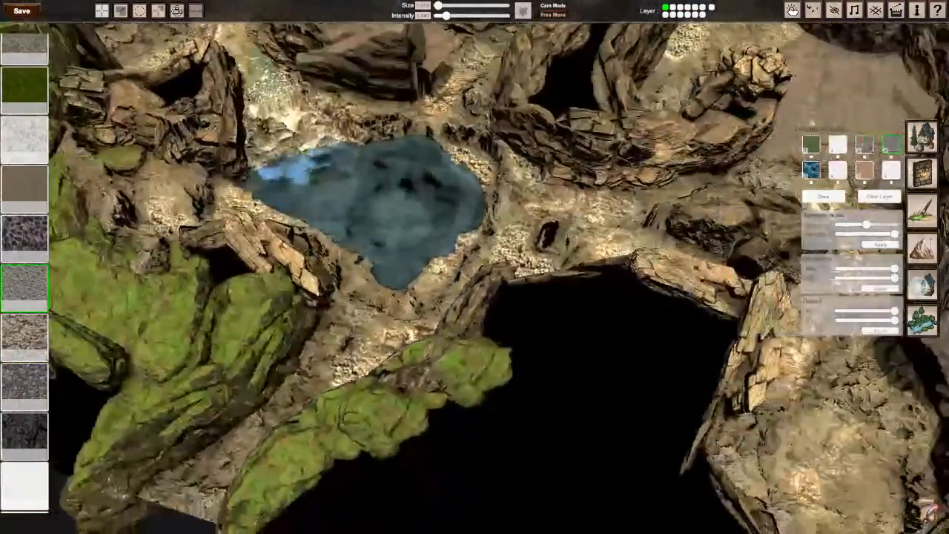
key(d)
scroll(474, 267, down, 1)
key(a)
key(w)
key(d)
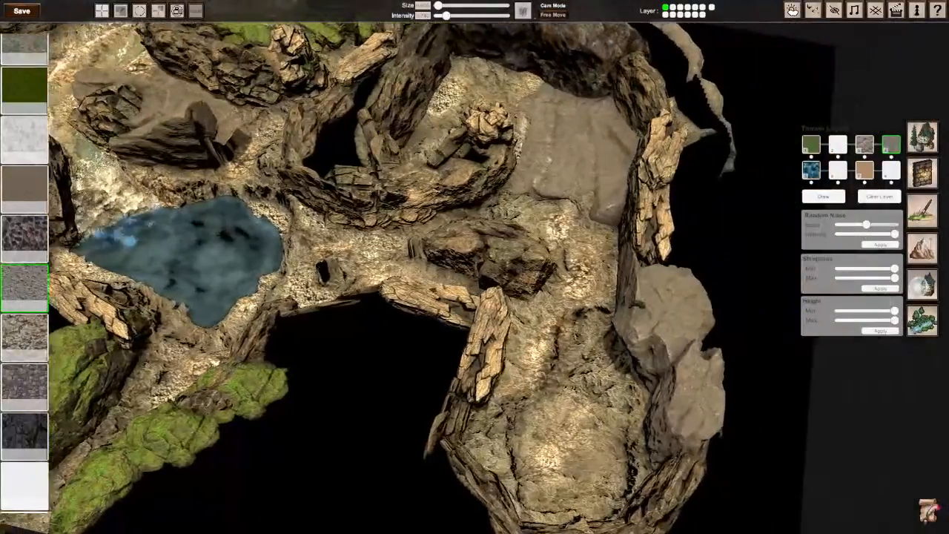
Step: Return to the cracked-rock layer and paint it around the gravel beside the blocky rock pillar
right_drag(474, 277, 473, 230)
key(w)
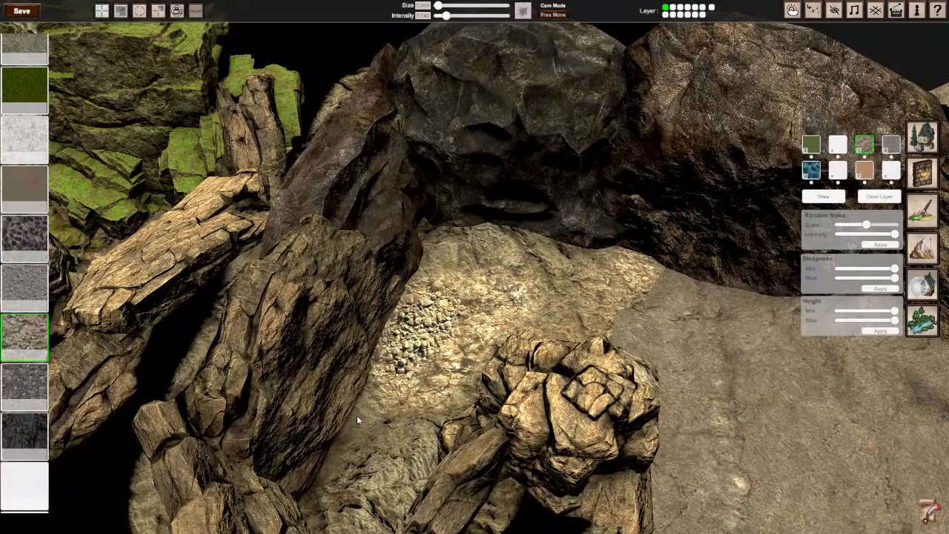
key(s)
right_drag(519, 326, 475, 326)
key(d)
Step: Paint more cracked-rock patches on the floor of the rounded end chamber and the passage leading to it
key(d)
right_drag(428, 281, 356, 256)
key(w)
key(s)
key(w)
key(d)
key(s)
key(d)
key(d)
key(w)
key(s)
right_drag(445, 385, 374, 405)
key(d)
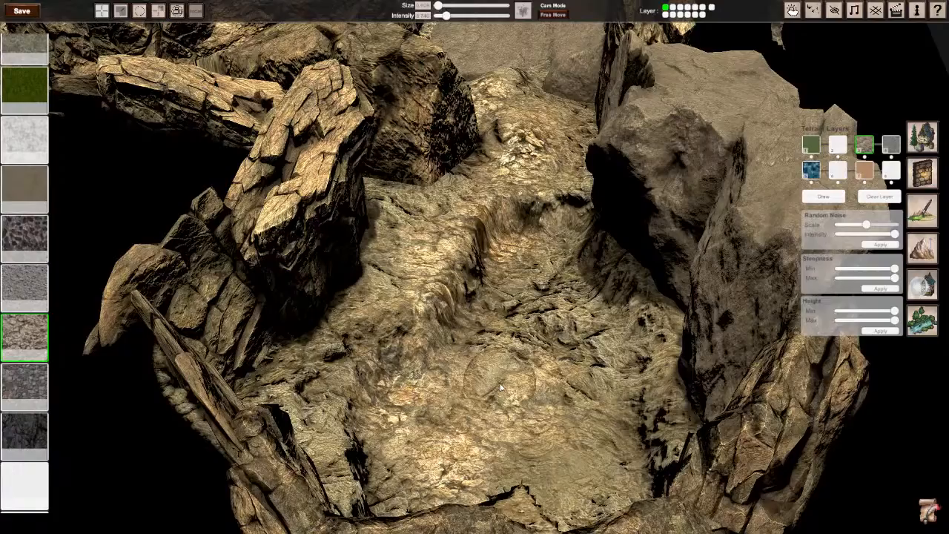
right_drag(503, 339, 686, 345)
key(d)
key(s)
key(w)
key(w)
right_drag(445, 292, 476, 271)
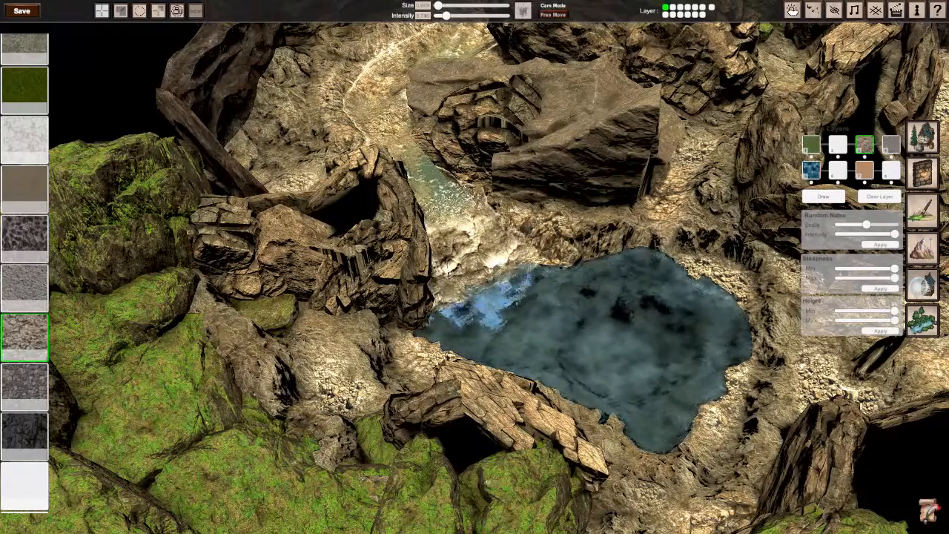
Step: Examine the painted ground textures around the pool, the stream and the connecting cave passages
scroll(474, 267, up, 3)
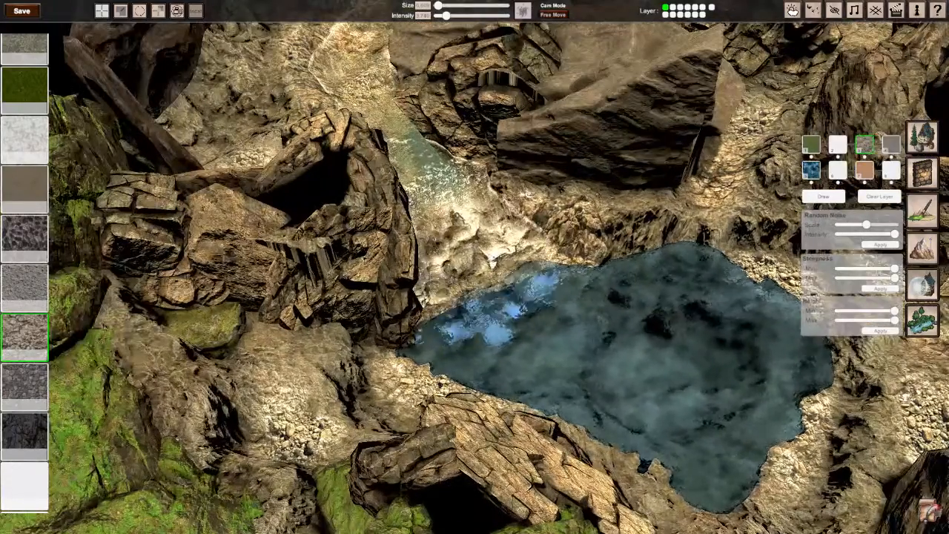
scroll(648, 102, down, 5)
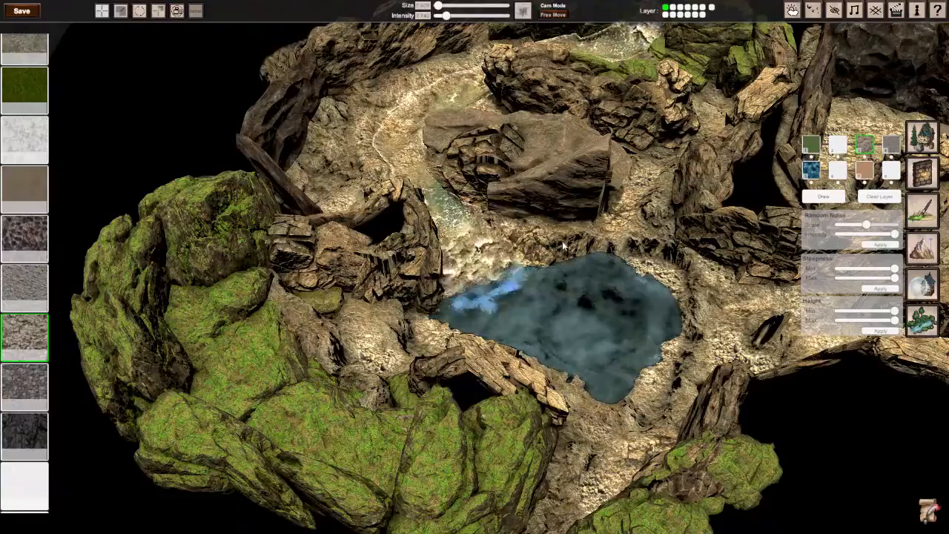
key(d)
key(d)
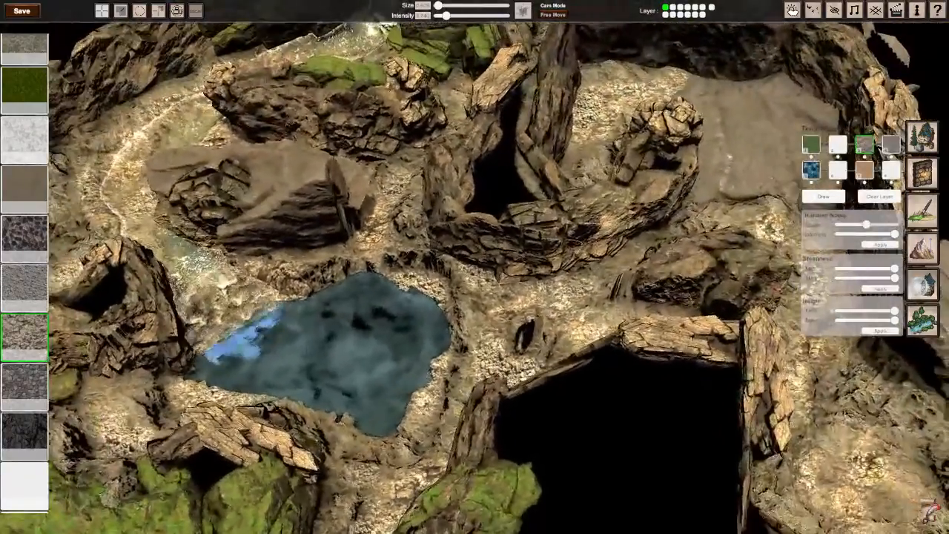
scroll(475, 267, up, 3)
key(a)
key(d)
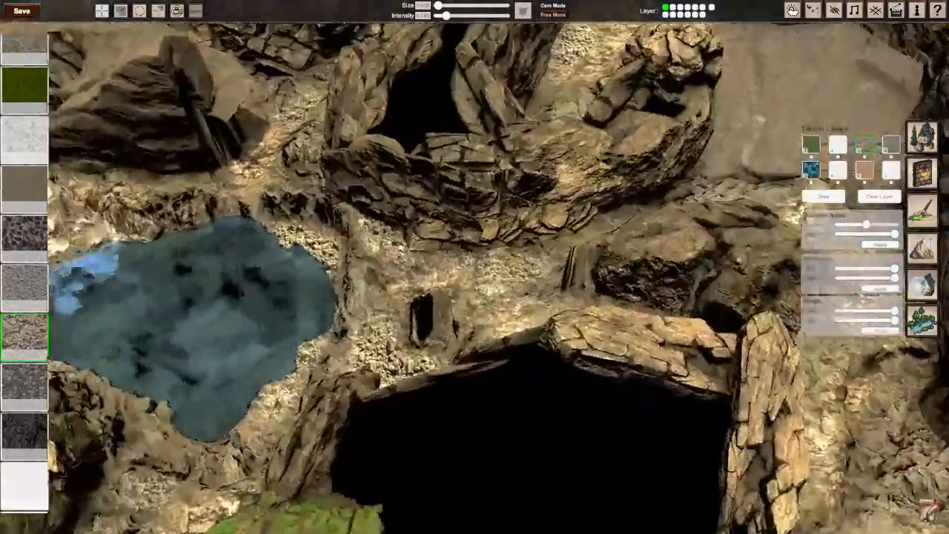
scroll(474, 267, up, 4)
scroll(474, 266, down, 2)
scroll(474, 267, up, 3)
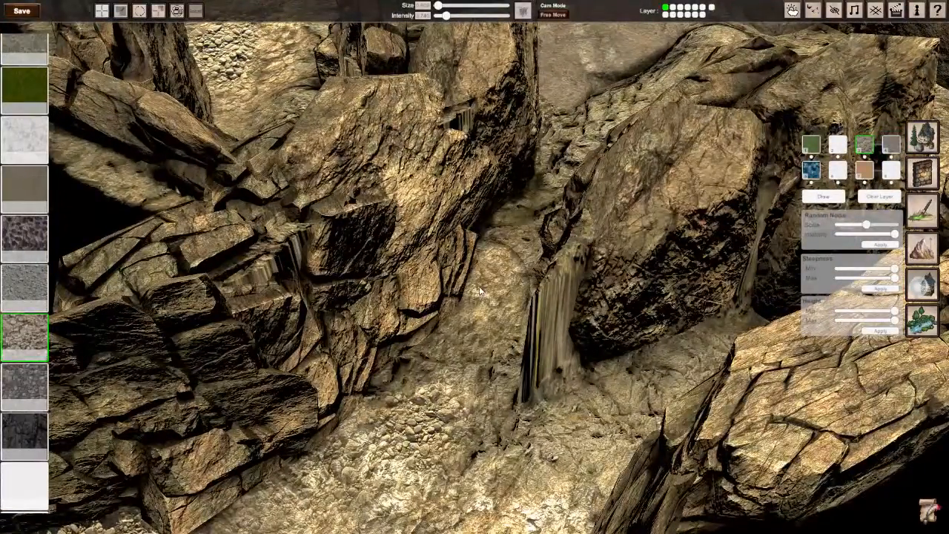
scroll(479, 291, down, 1)
key(a)
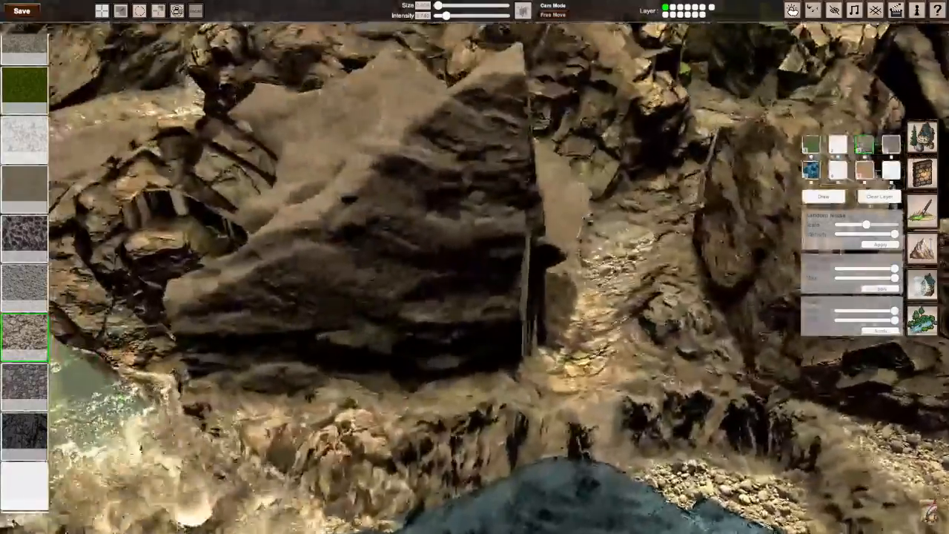
right_drag(479, 291, 479, 271)
scroll(340, 322, down, 3)
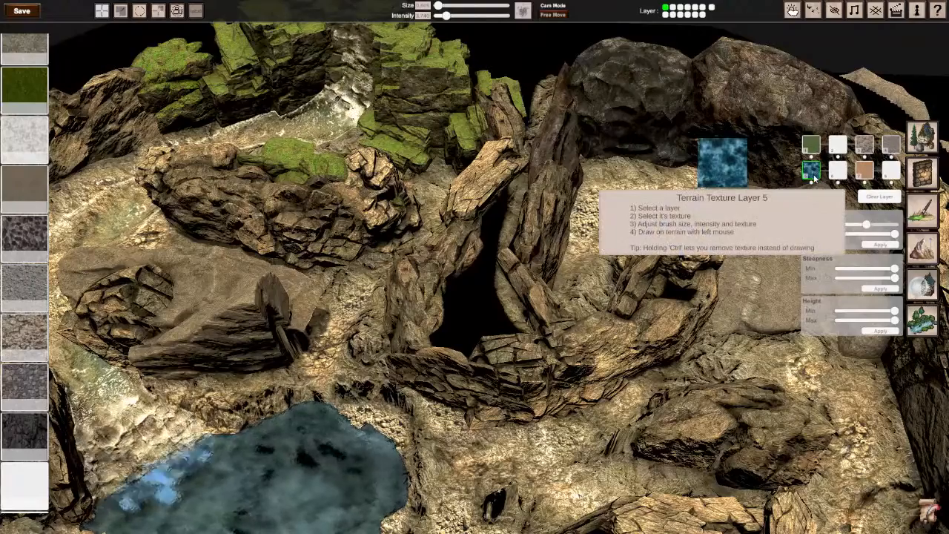
Step: Try a pale texture from the texture library on terrain layer 5 around the ground below the dark boulders
scroll(32, 318, up, 6)
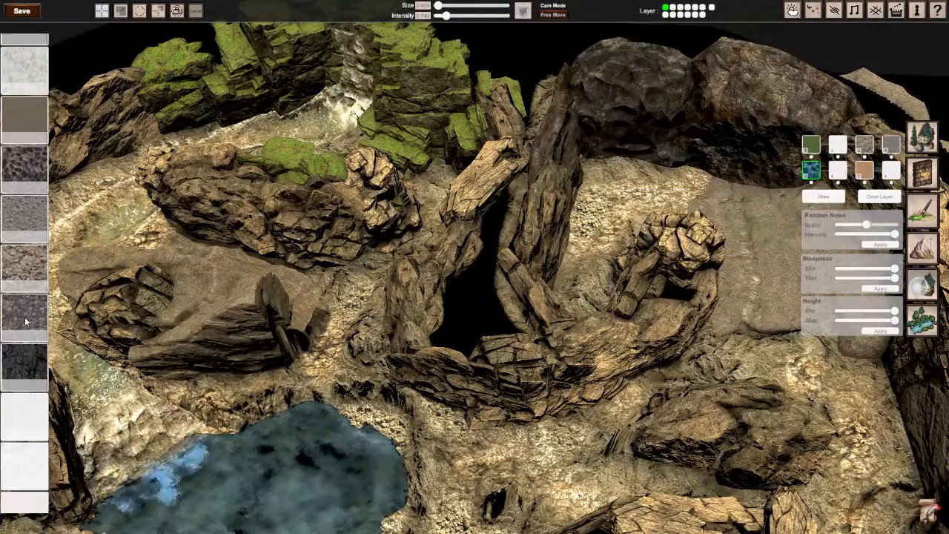
scroll(30, 318, up, 2)
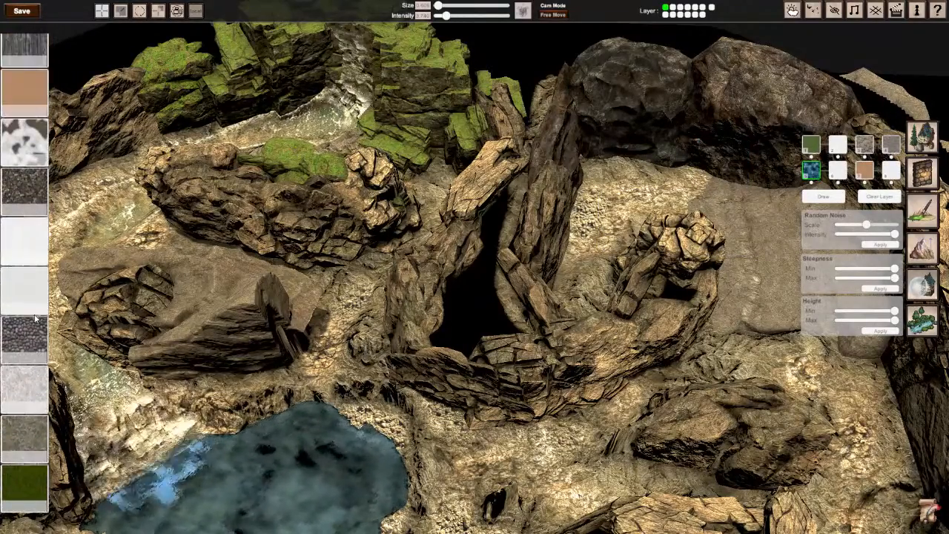
scroll(23, 207, up, 8)
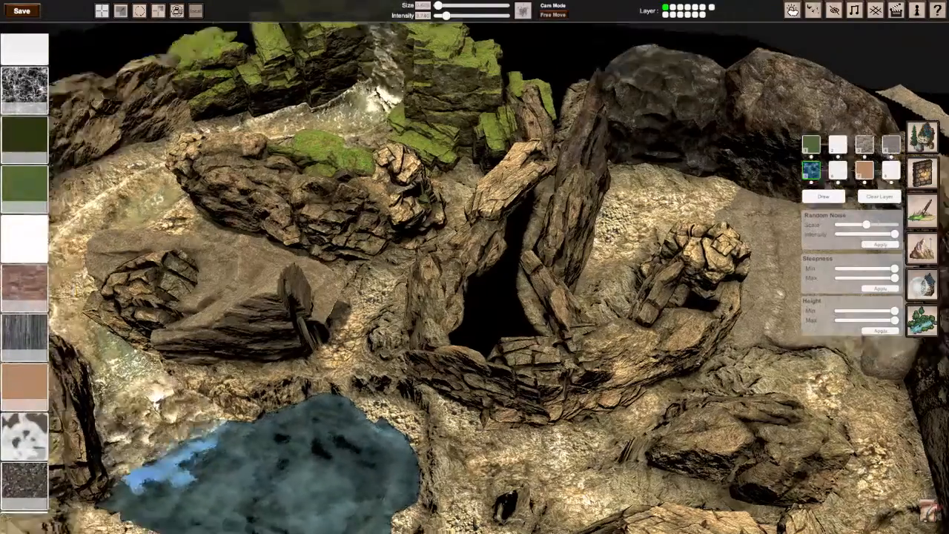
right_drag(475, 267, 415, 260)
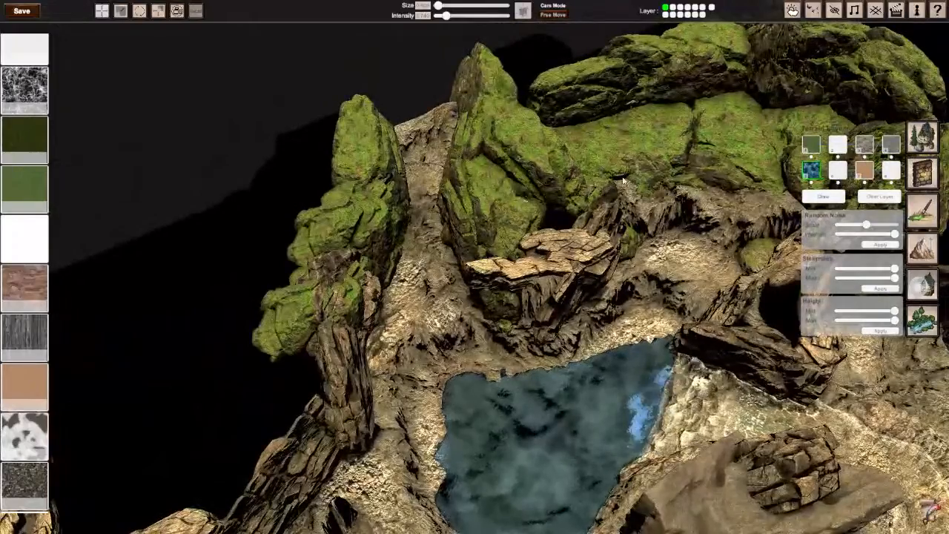
scroll(24, 172, up, 5)
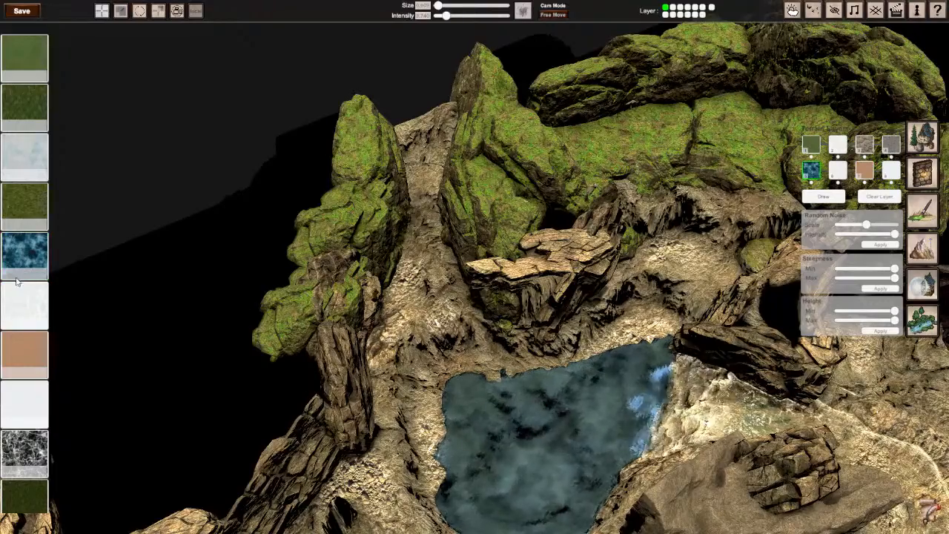
mouse_move(569, 335)
right_down()
mouse_move(660, 326)
mouse_move(674, 289)
right_up()
key(w)
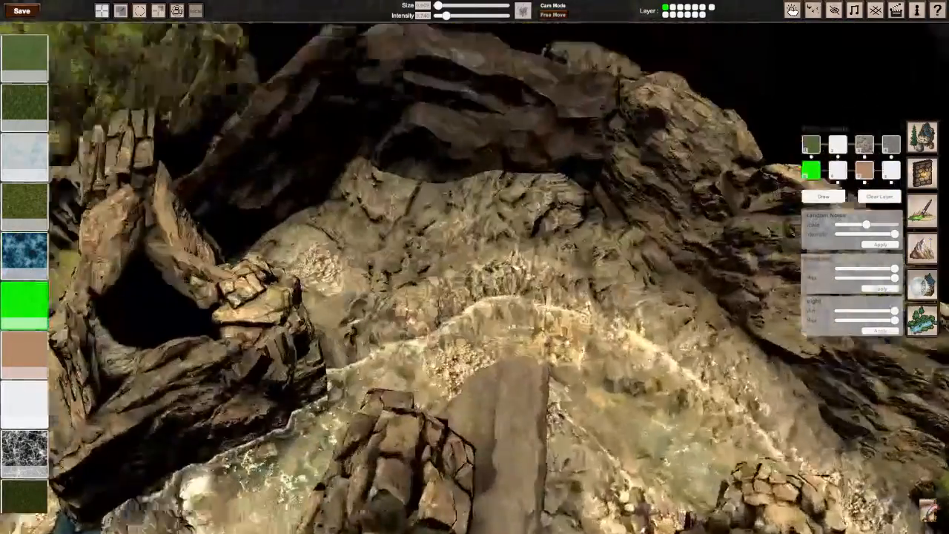
drag(430, 286, 405, 297)
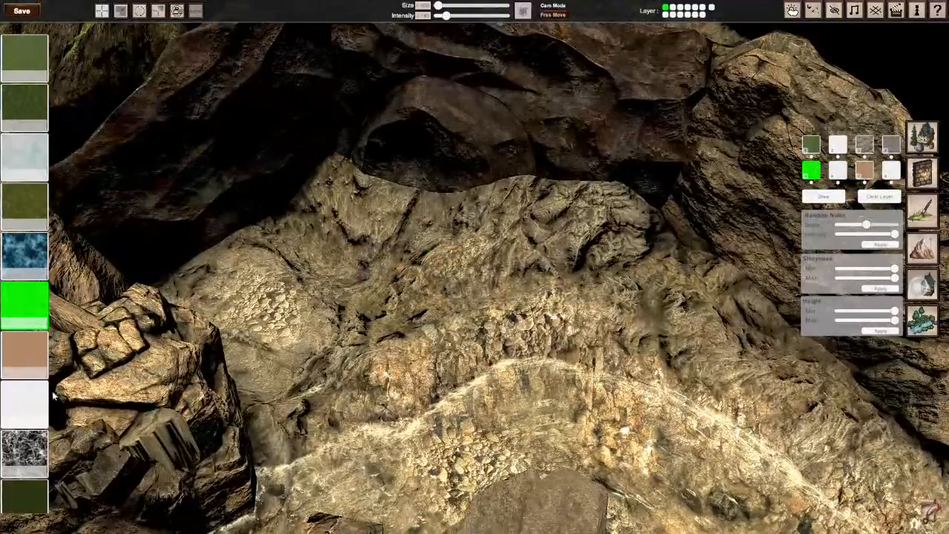
Step: Test other pale textures on layer 5 by painting the sloping ground between the dark boulders and the stream
scroll(31, 419, down, 4)
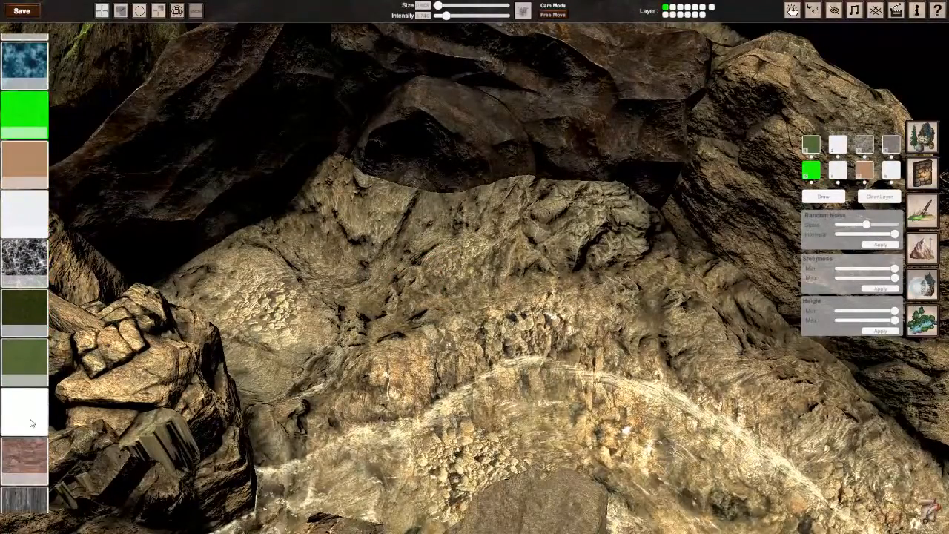
click(31, 416)
drag(445, 289, 381, 319)
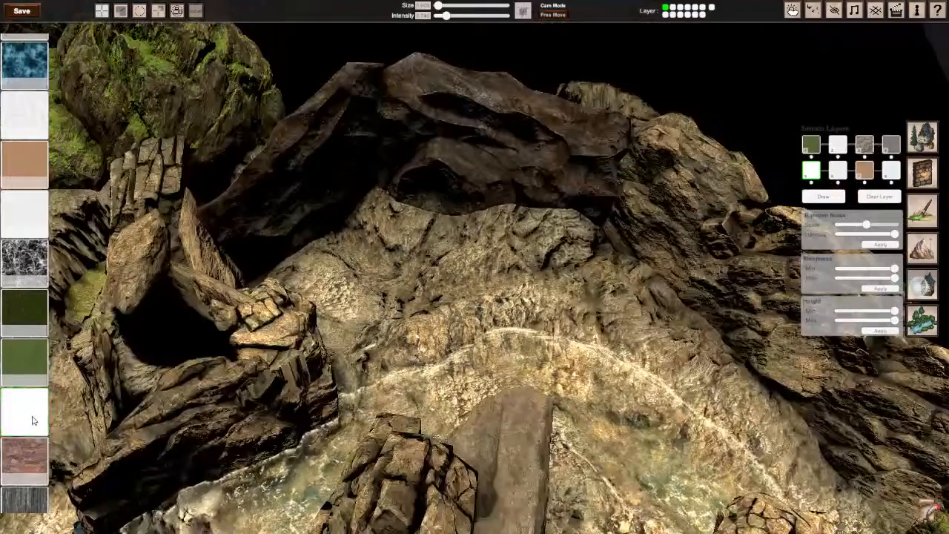
scroll(31, 421, down, 5)
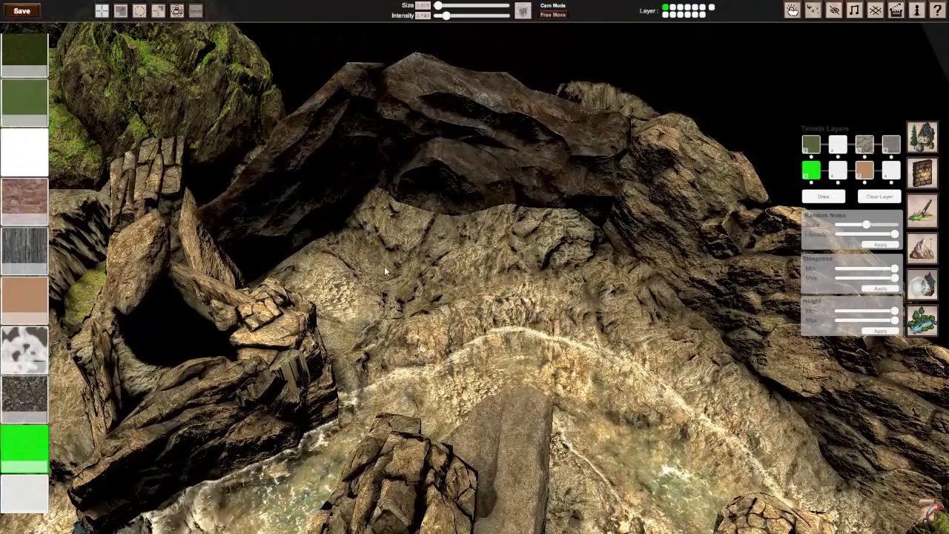
scroll(32, 486, down, 1)
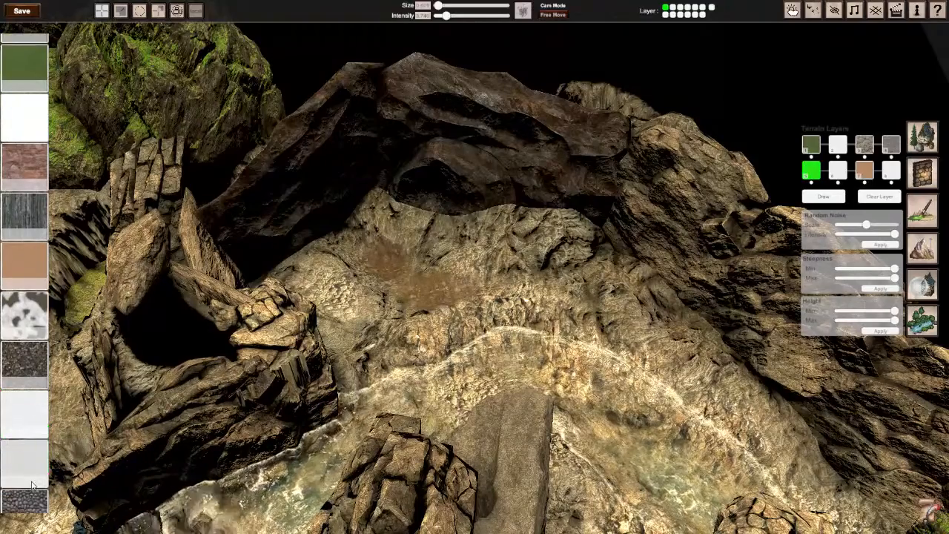
scroll(32, 471, down, 3)
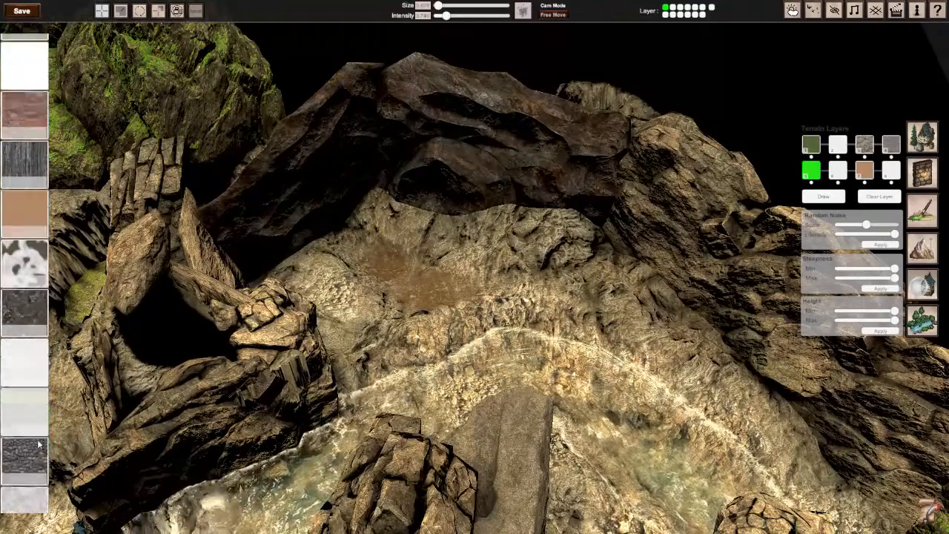
Step: Assign the grey-green ground texture to terrain layer 5 and paint it on the ground beside the stream
click(24, 440)
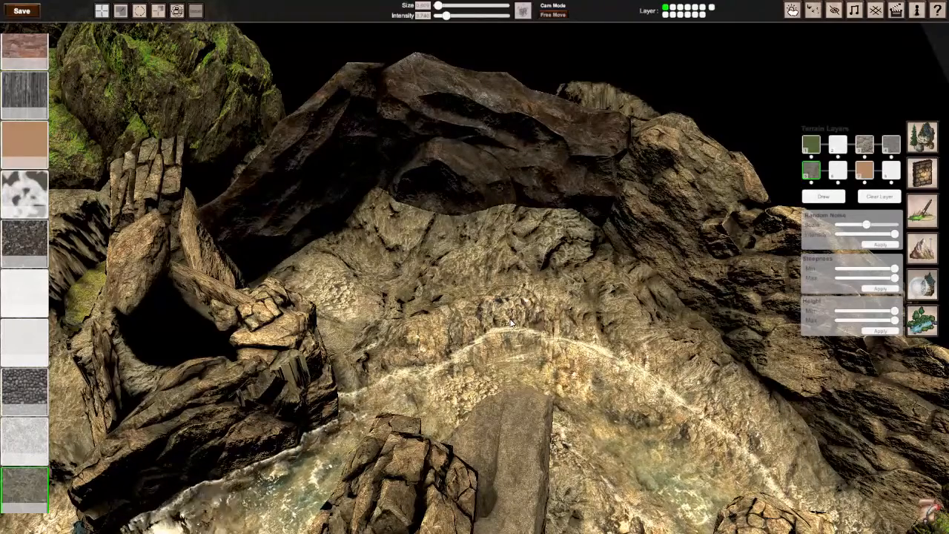
right_drag(514, 323, 610, 349)
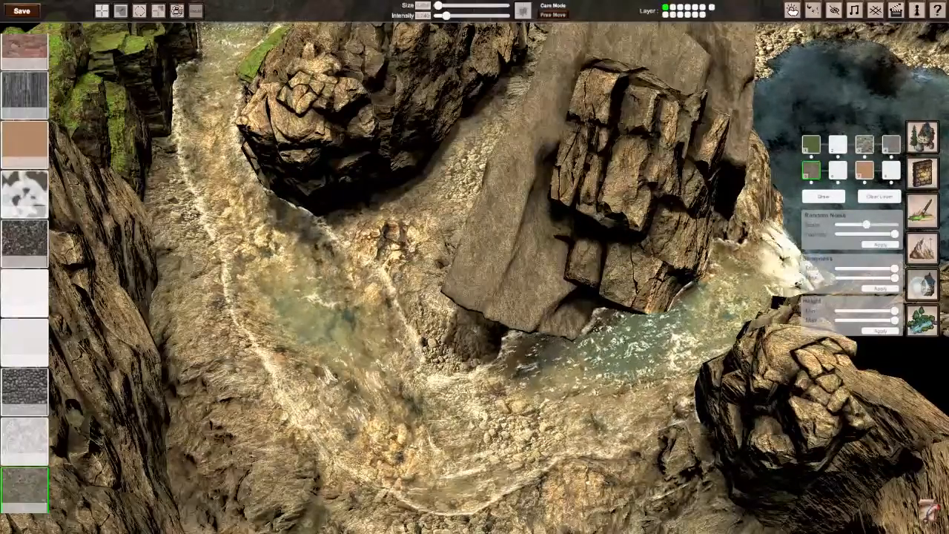
right_drag(282, 313, 256, 301)
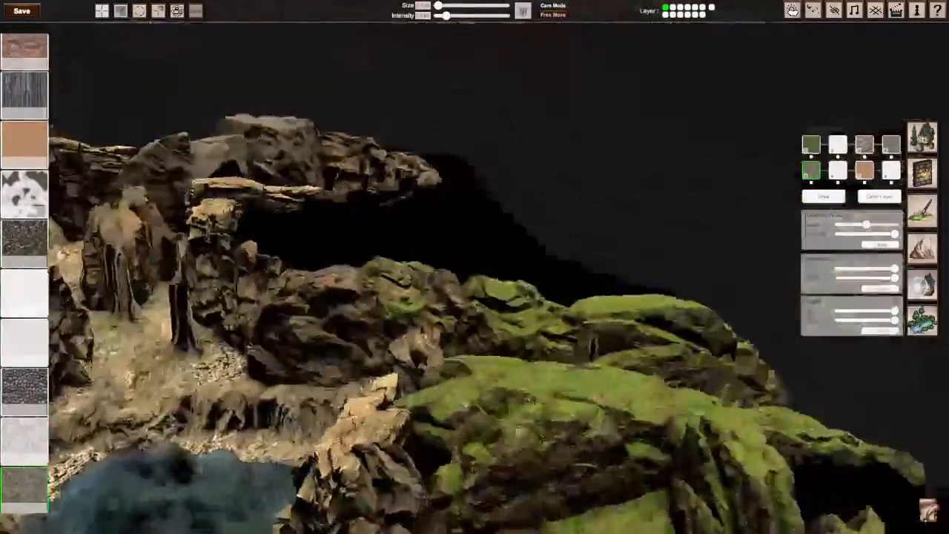
right_drag(518, 317, 476, 275)
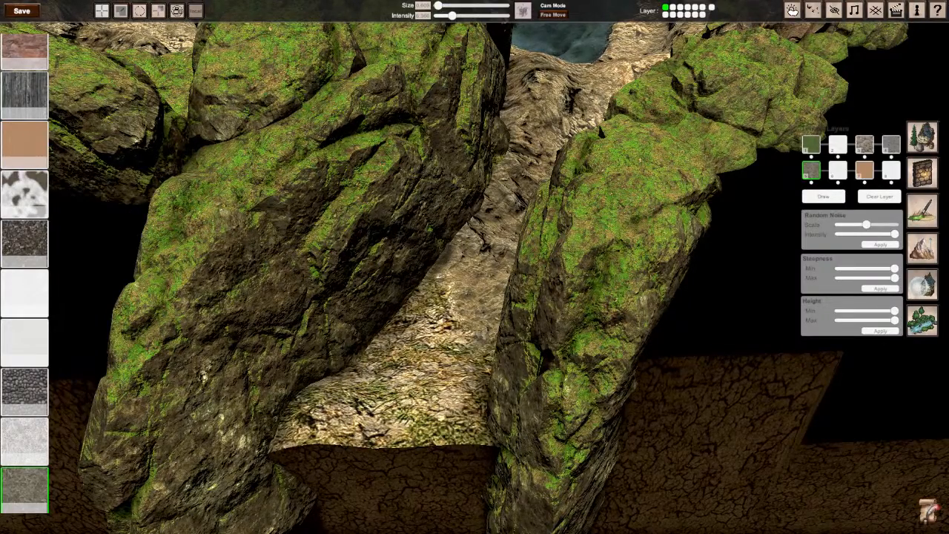
Step: Paint grey-green ground patches along the sloping passage between the tall moss-covered boulders
right_drag(204, 376, 748, 425)
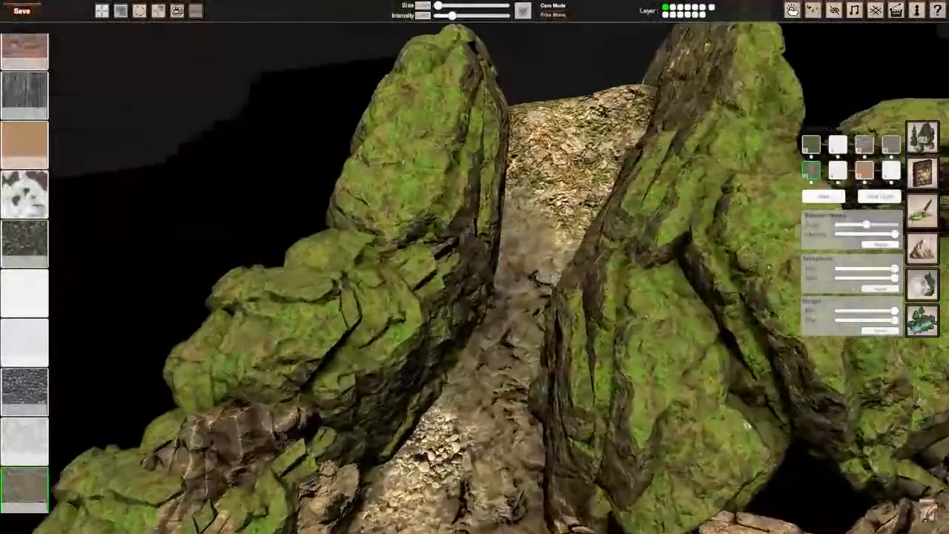
key(w)
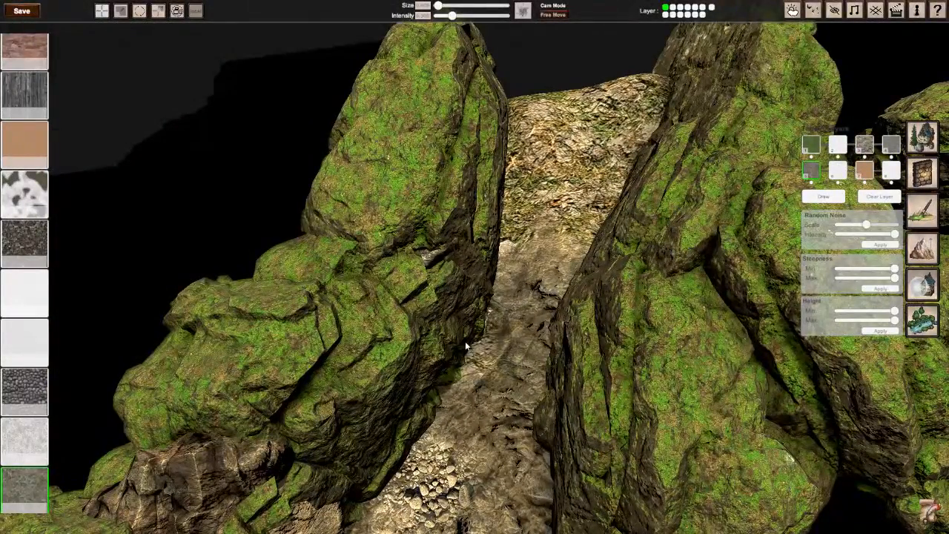
key(s)
right_drag(482, 251, 412, 229)
key(w)
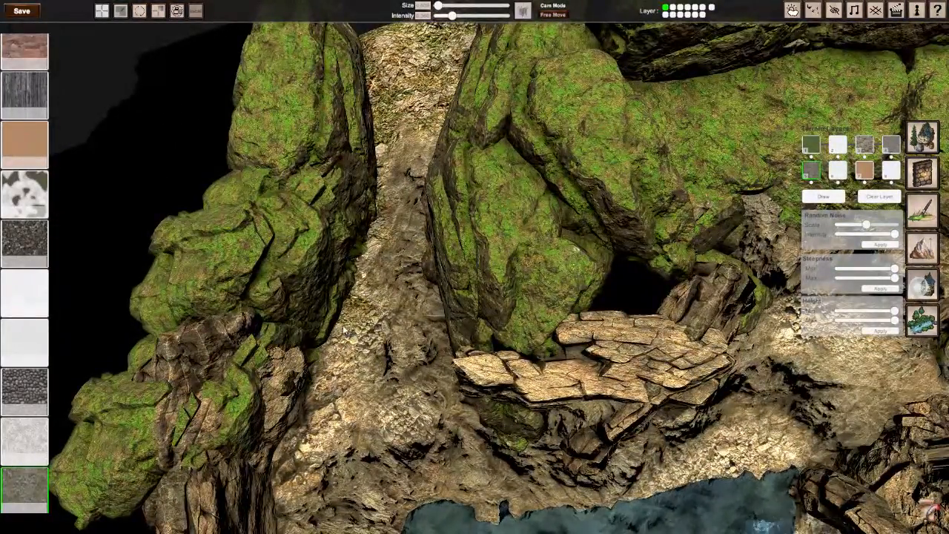
right_drag(363, 301, 347, 315)
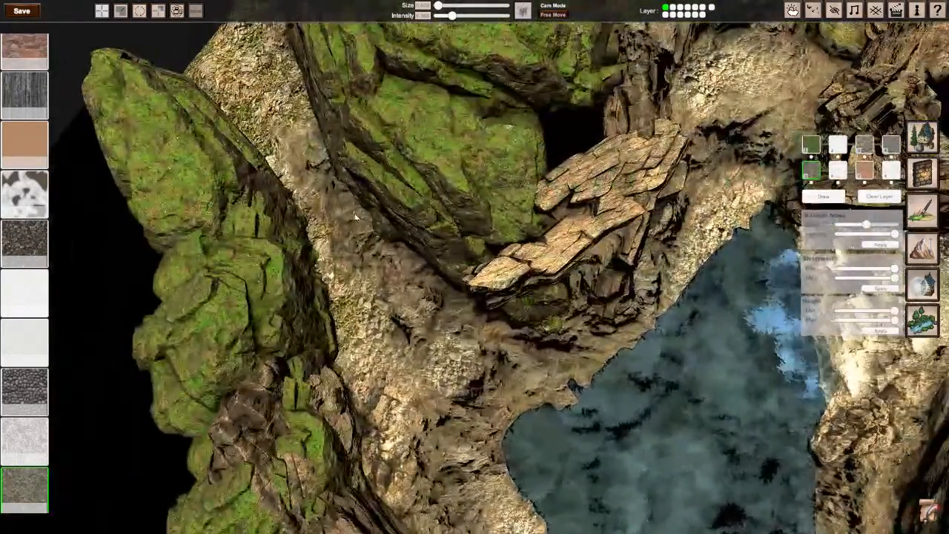
Step: Extend the grey-green ground texture down the passage edge towards the pool's shore
right_drag(346, 193, 436, 306)
key(w)
key(s)
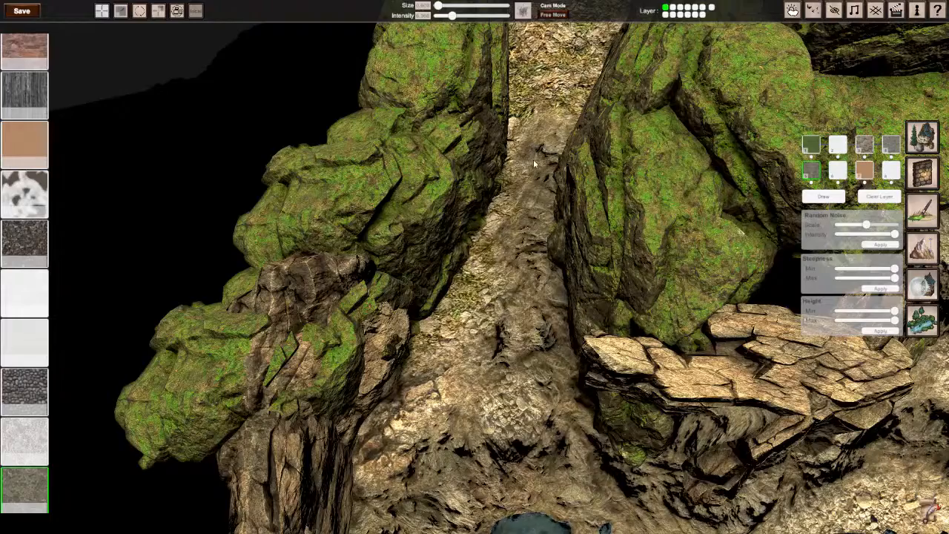
key(s)
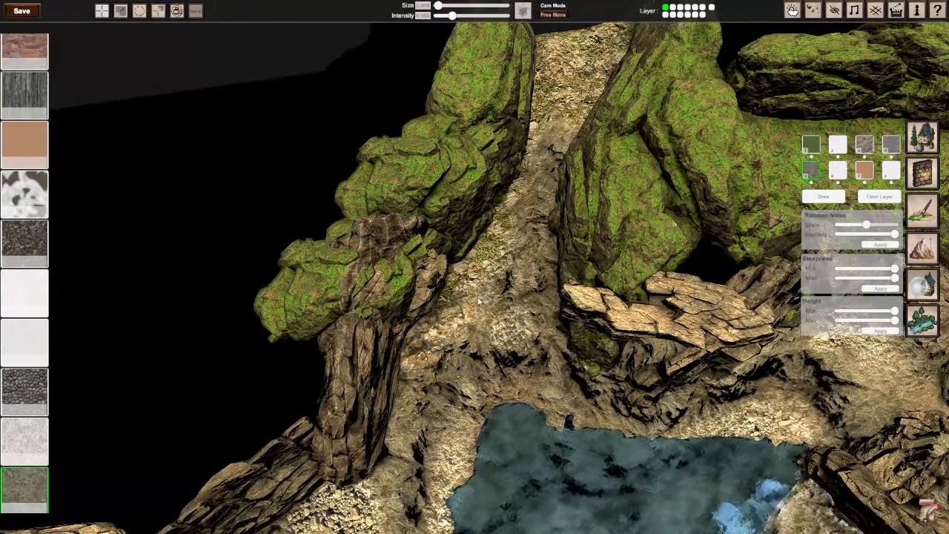
key(w)
right_drag(478, 302, 491, 236)
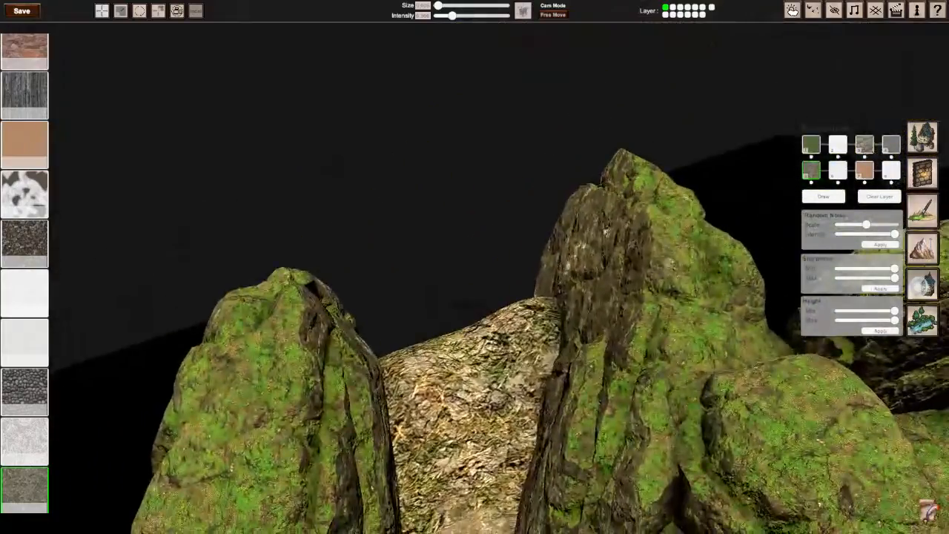
Step: Paint the grey-green texture on top of the narrow rock ledge at the foot of the mossy cliff
key(w)
key(s)
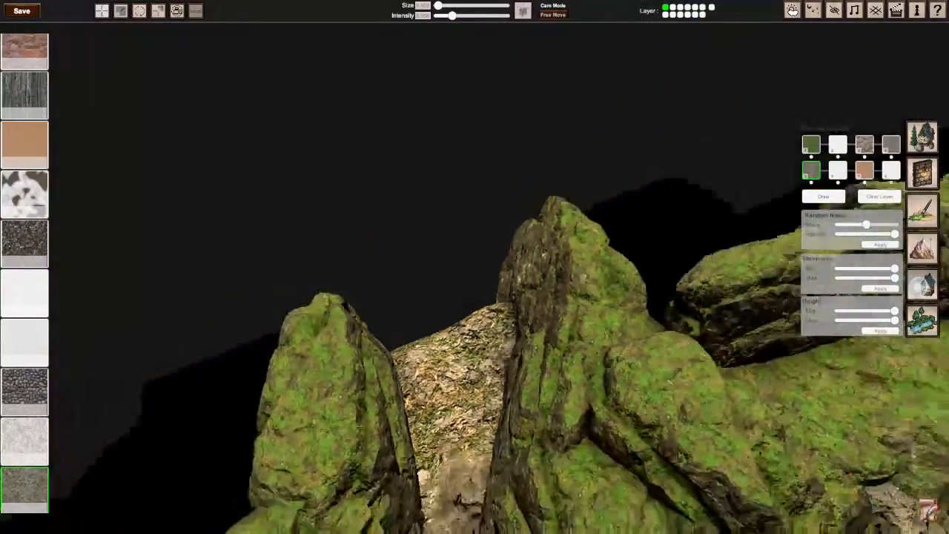
right_drag(540, 439, 541, 482)
key(w)
mouse_move(453, 211)
right_down()
mouse_move(479, 219)
mouse_move(475, 231)
mouse_move(446, 224)
right_up()
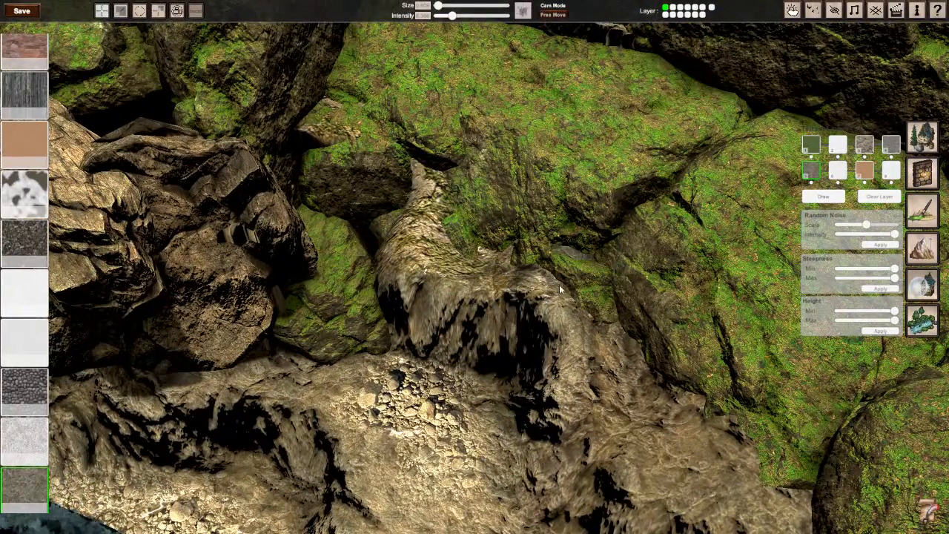
key(s)
right_drag(571, 290, 552, 250)
Step: Continue the grey-green texture along the ledge's upper rim where it meets the large mossy boulders
key(w)
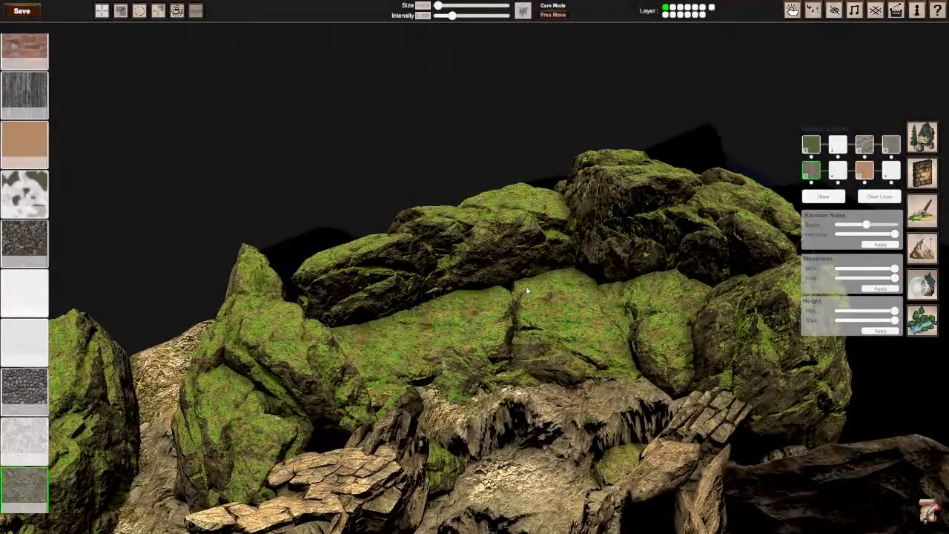
key(w)
right_drag(559, 407, 577, 461)
right_drag(474, 223, 500, 212)
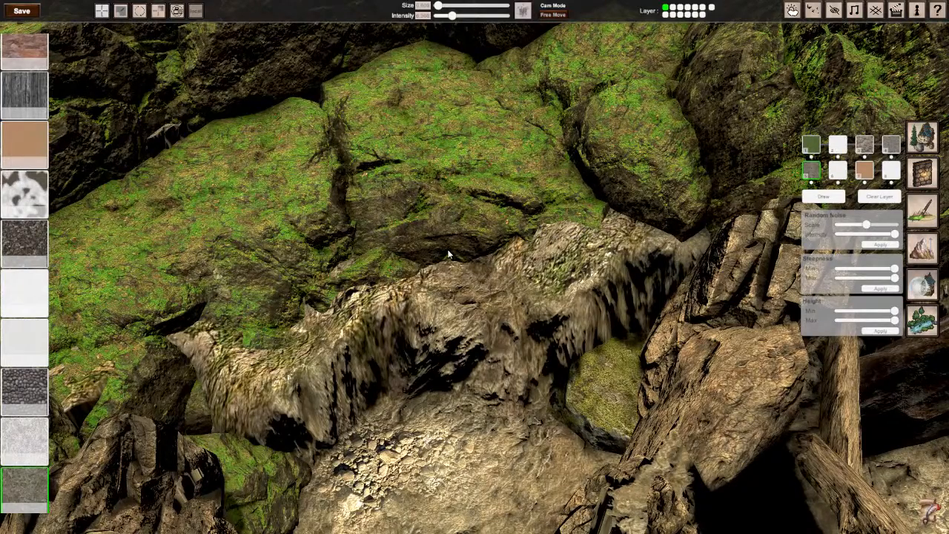
key(s)
right_drag(459, 251, 526, 364)
key(w)
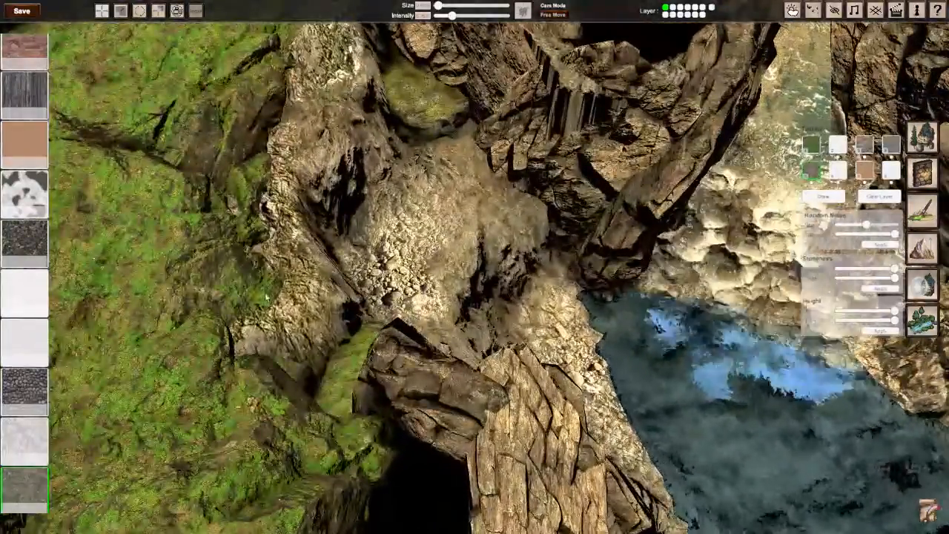
key(s)
Step: Paint the grey-green texture on the bank beside the waterfall, above the rounded mossy boulder
right_drag(475, 297, 526, 215)
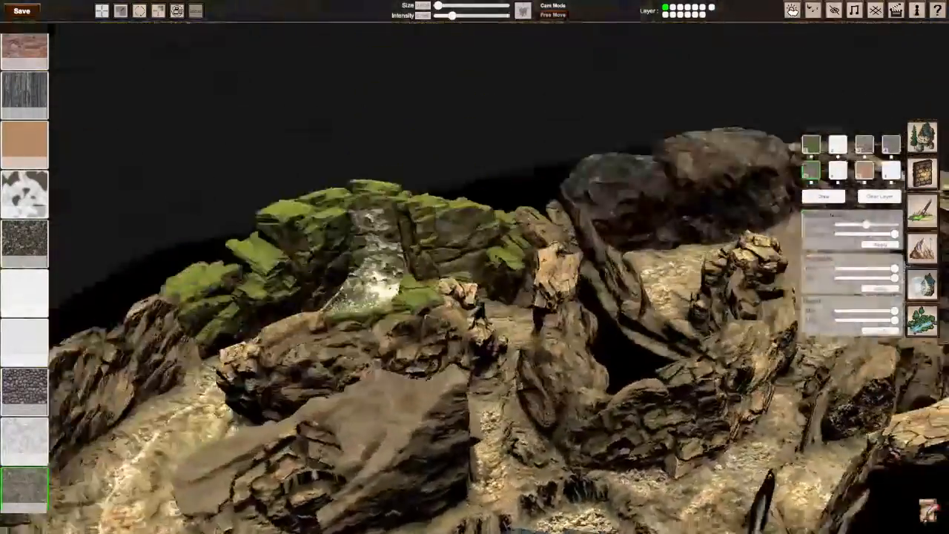
key(w)
key(w)
right_drag(474, 267, 445, 364)
key(s)
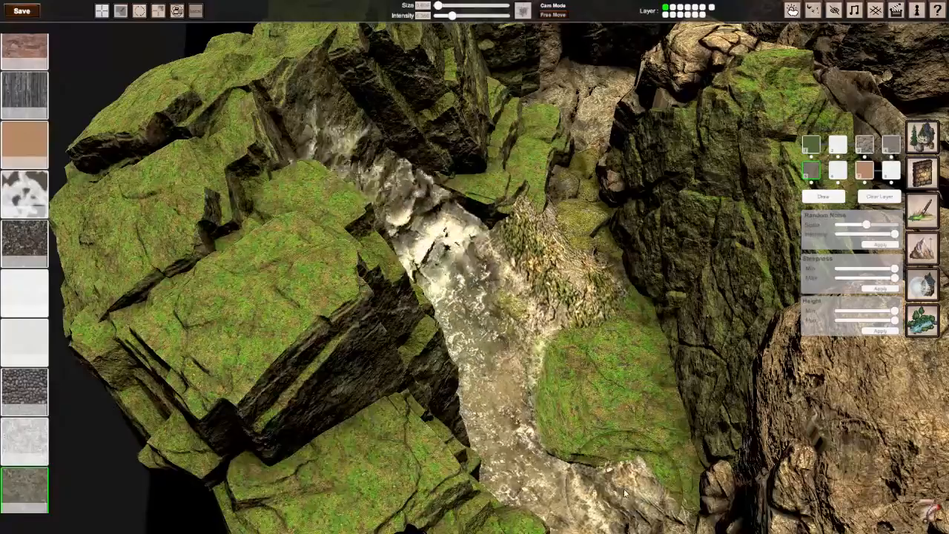
Step: Check the painted ground along the stream from the waterfall's mossy cliffs to the pool's rocky rim
key(s)
right_drag(475, 267, 422, 267)
key(w)
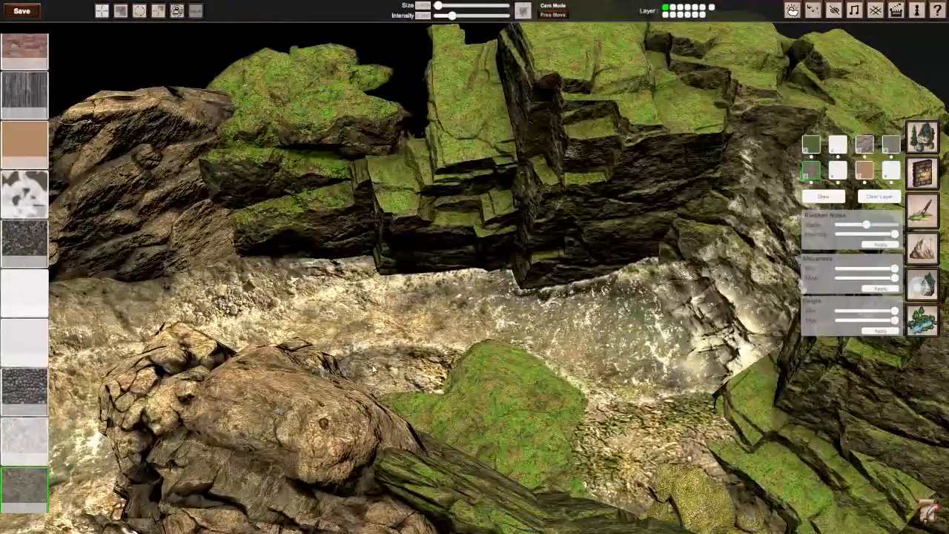
right_drag(340, 265, 512, 289)
key(s)
key(w)
right_drag(619, 208, 630, 230)
key(w)
mouse_move(474, 267)
right_down()
mouse_move(541, 260)
mouse_move(430, 271)
mouse_move(473, 276)
mouse_move(475, 259)
right_up()
key(w)
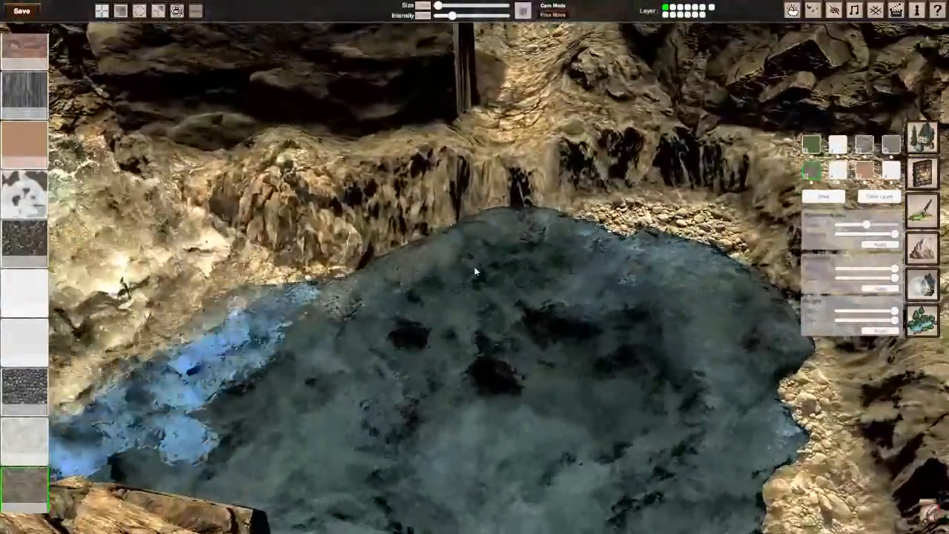
Step: Assign the black-and-white patchy texture to terrain layer 6 and paint it along the pool's shoreline
right_drag(620, 278, 645, 282)
key(s)
click(837, 170)
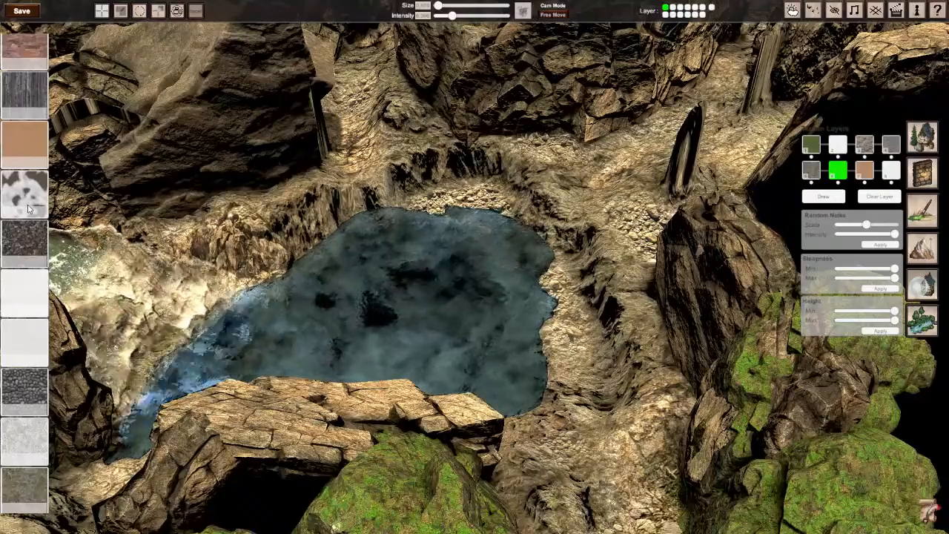
right_drag(470, 276, 616, 259)
key(a)
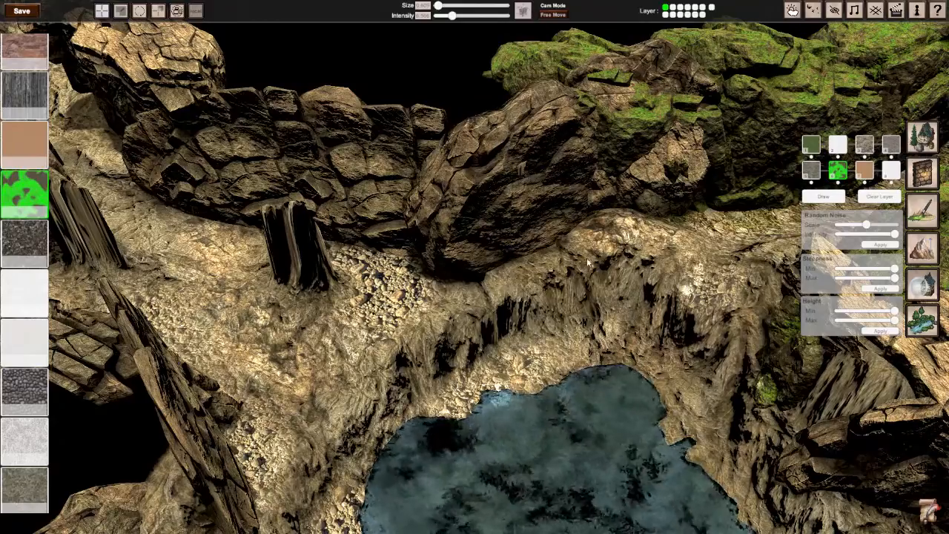
right_drag(493, 320, 435, 226)
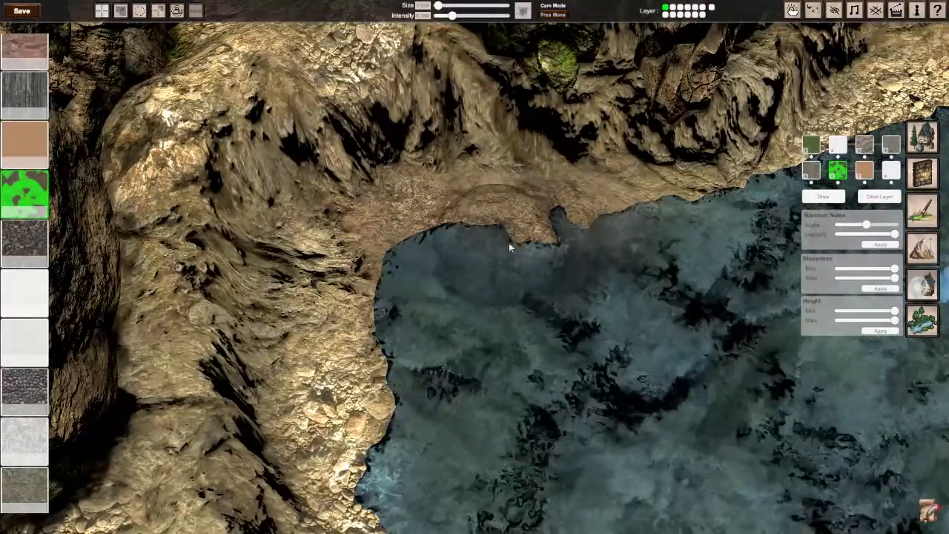
Step: Continue the layer 6 patchy texture along the pool's shoreline and around its curved inner bank
mouse_move(438, 255)
mouse_down()
mouse_move(358, 309)
mouse_move(338, 279)
mouse_move(386, 292)
mouse_up()
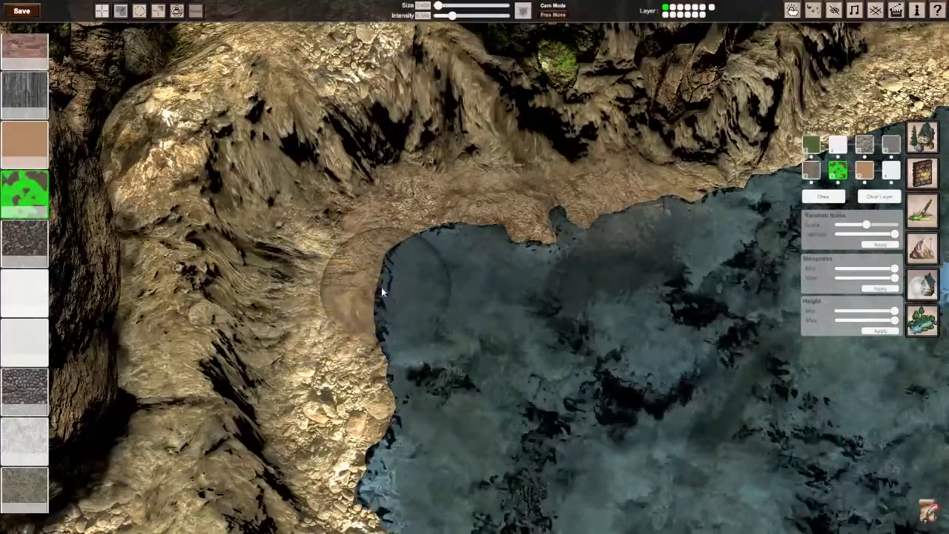
scroll(381, 290, down, 5)
right_drag(381, 290, 291, 260)
scroll(381, 290, up, 4)
scroll(428, 229, down, 4)
right_drag(428, 229, 356, 230)
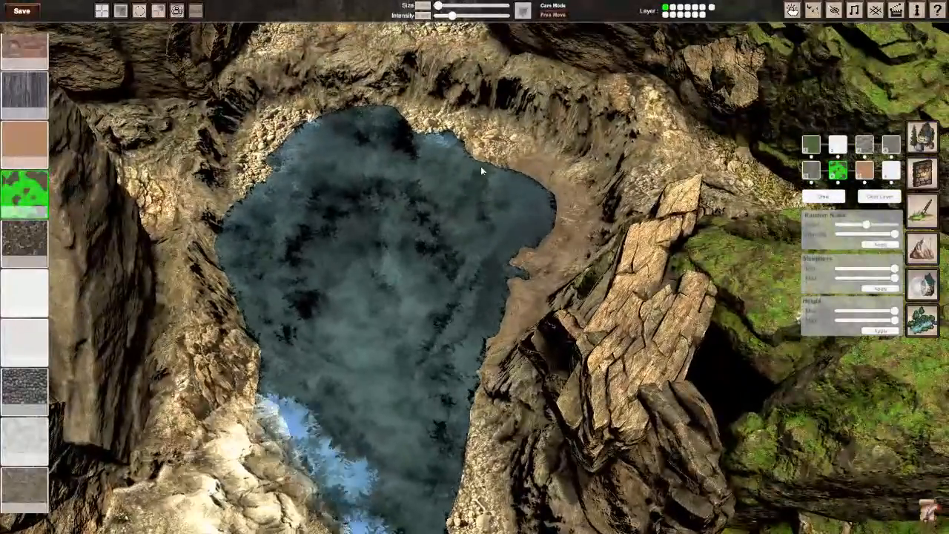
scroll(480, 161, down, 4)
right_drag(480, 162, 652, 162)
scroll(480, 161, up, 4)
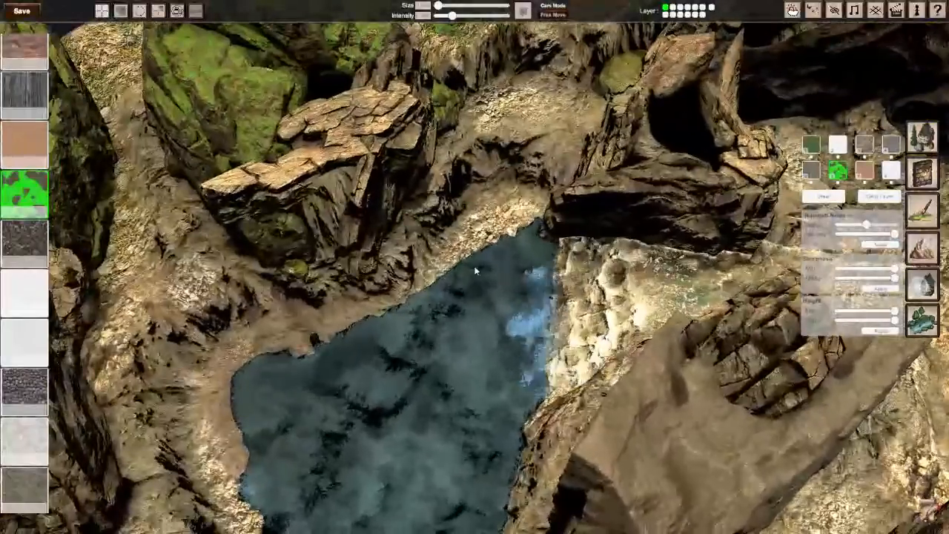
mouse_move(474, 265)
right_down()
mouse_move(410, 273)
mouse_move(382, 203)
mouse_move(385, 215)
right_up()
Step: Try the patchy texture on the gravel crest between the two mossy cliffs and undo the strokes
key(w)
drag(453, 367, 419, 338)
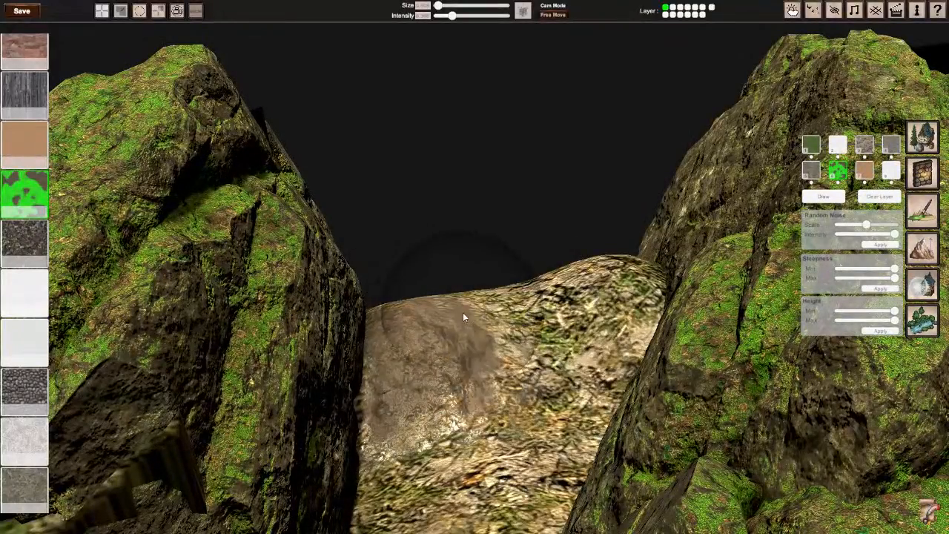
key(ctrl+z)
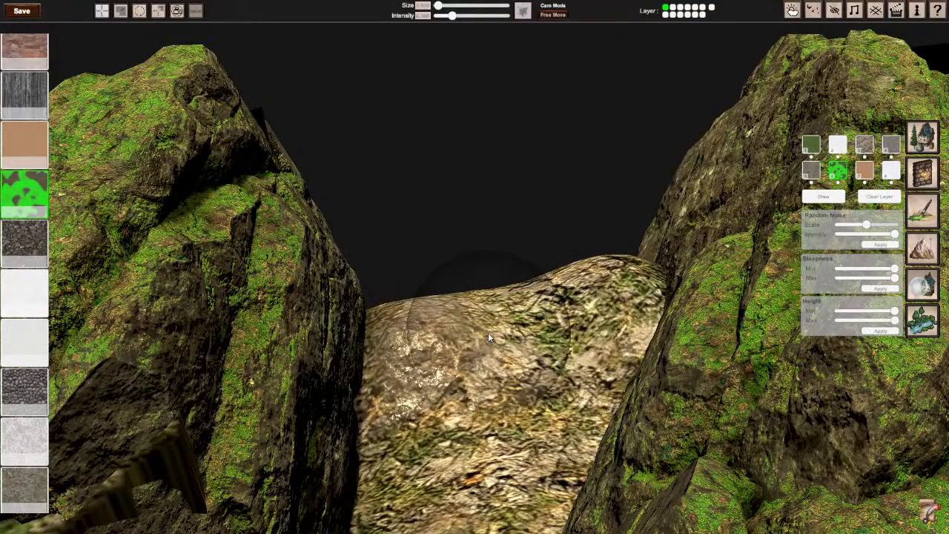
key(ctrl+z)
Step: Try the patchy texture again across the far end of the mossy passage, reverting the painted ground
right_drag(488, 332, 474, 312)
key(w)
key(s)
mouse_move(404, 344)
mouse_down()
mouse_move(434, 296)
mouse_move(498, 243)
mouse_move(493, 215)
mouse_move(475, 341)
mouse_up()
key(s)
mouse_move(472, 326)
right_down()
mouse_move(556, 356)
mouse_move(616, 341)
right_up()
right_drag(473, 271, 594, 237)
key(w)
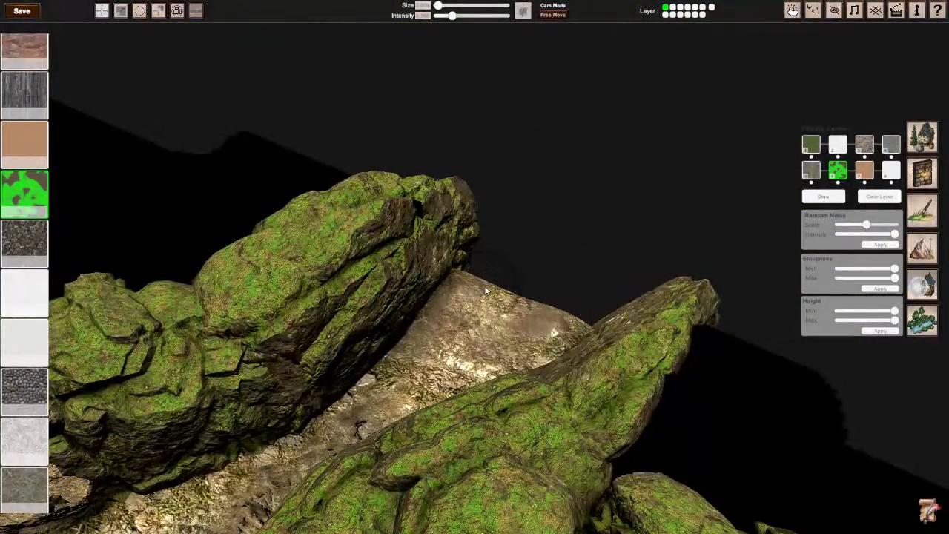
mouse_move(500, 278)
mouse_down()
mouse_move(535, 308)
mouse_move(527, 327)
mouse_move(538, 321)
mouse_up()
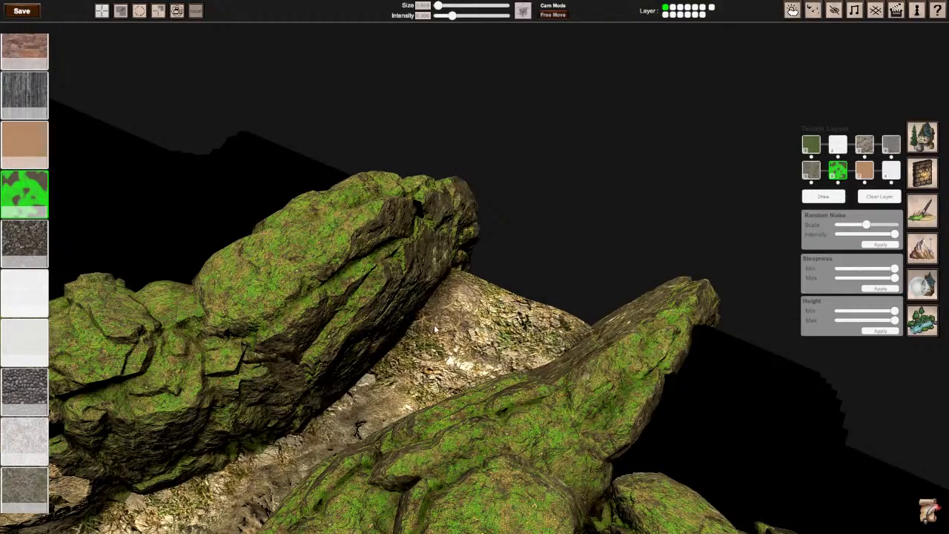
Step: Examine the painted ground around the pool, the waterfall bank and the cave passages for stretched or bare spots
right_drag(525, 299, 260, 301)
key(w)
key(d)
right_drag(623, 300, 559, 324)
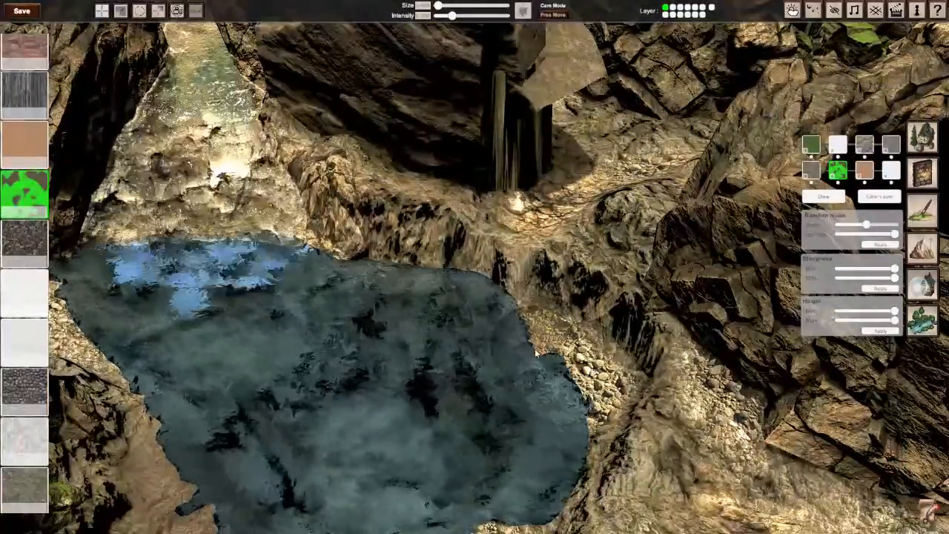
key(s)
right_drag(288, 307, 111, 269)
key(w)
right_drag(519, 295, 497, 366)
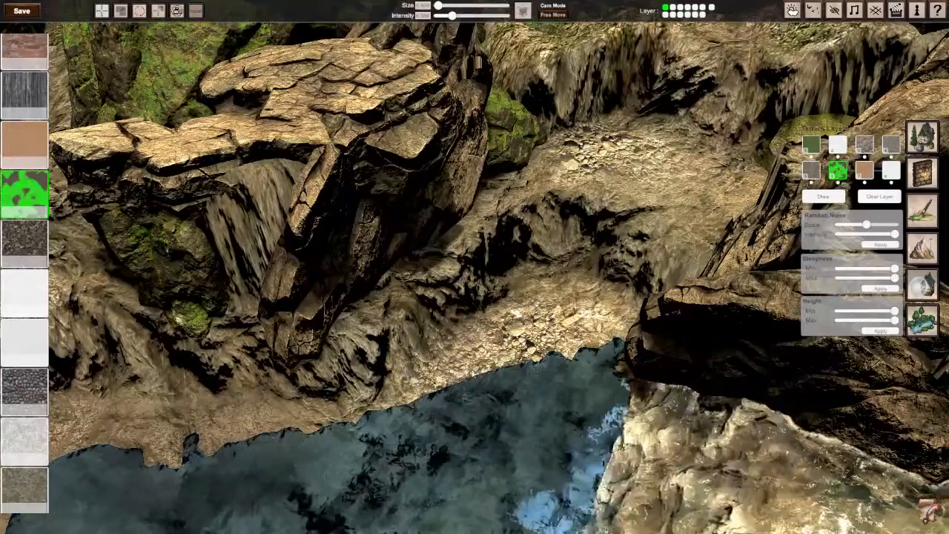
mouse_move(615, 148)
mouse_down()
mouse_move(649, 151)
mouse_move(620, 139)
mouse_move(674, 143)
mouse_up()
scroll(697, 217, down, 5)
right_drag(697, 218, 923, 224)
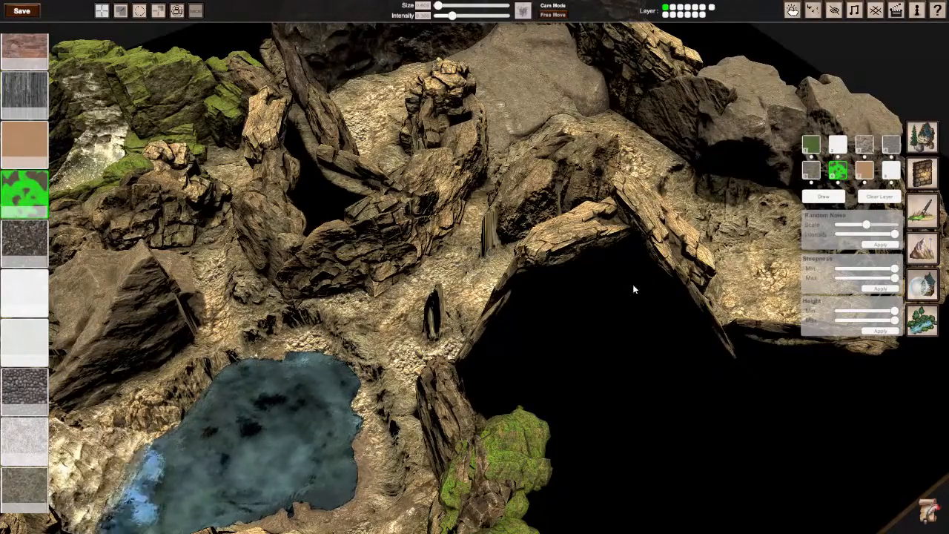
Step: Browse the mossy rock models in the object library, inspect the mossy cliff wall and return to the main categories
click(922, 148)
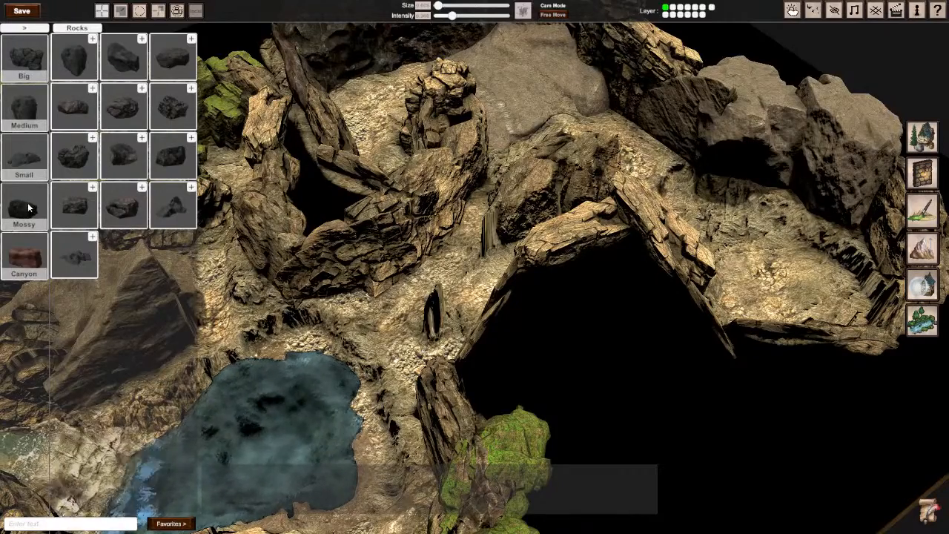
click(74, 208)
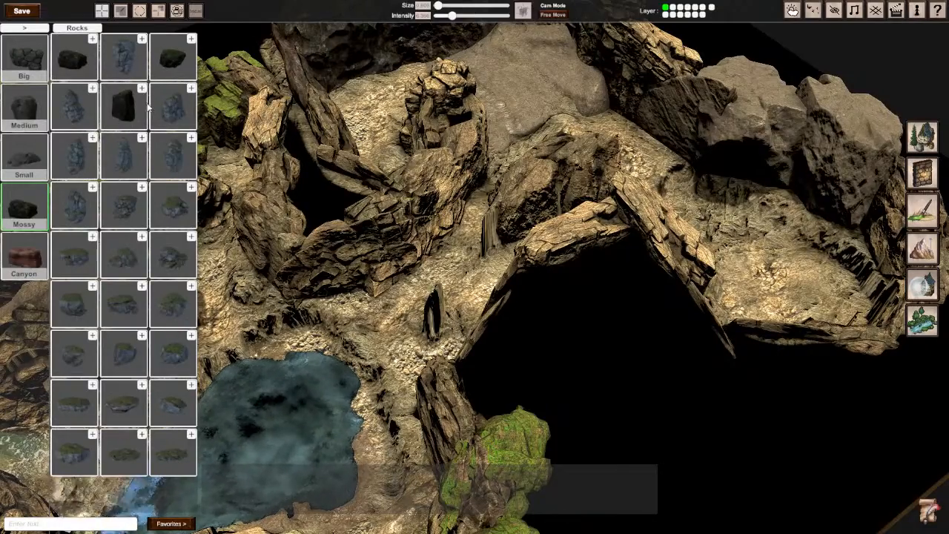
key(a)
key(s)
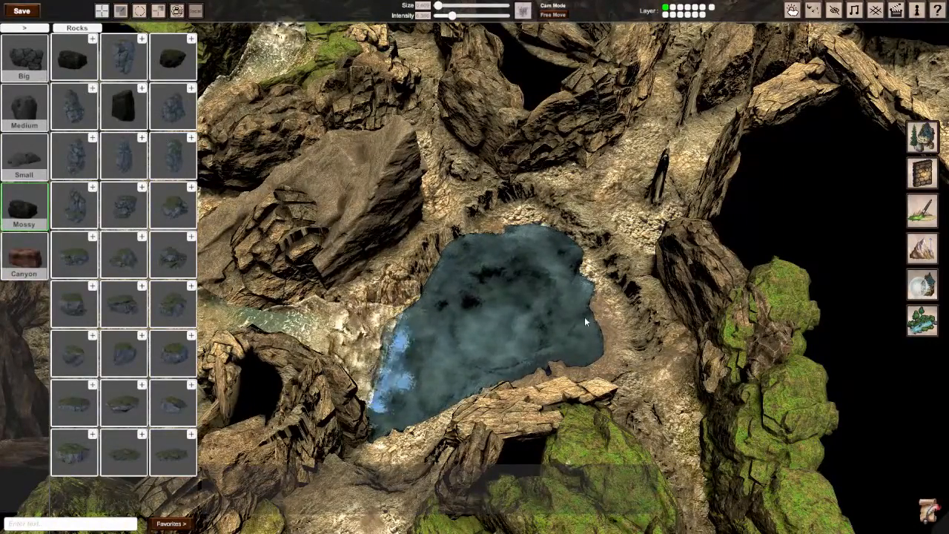
right_drag(573, 307, 749, 215)
key(w)
key(w)
right_drag(485, 222, 483, 178)
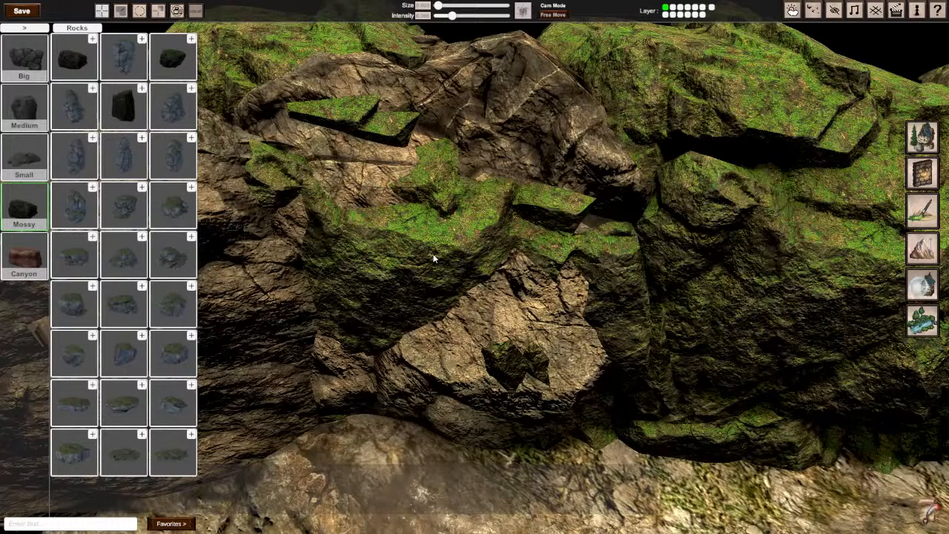
click(23, 29)
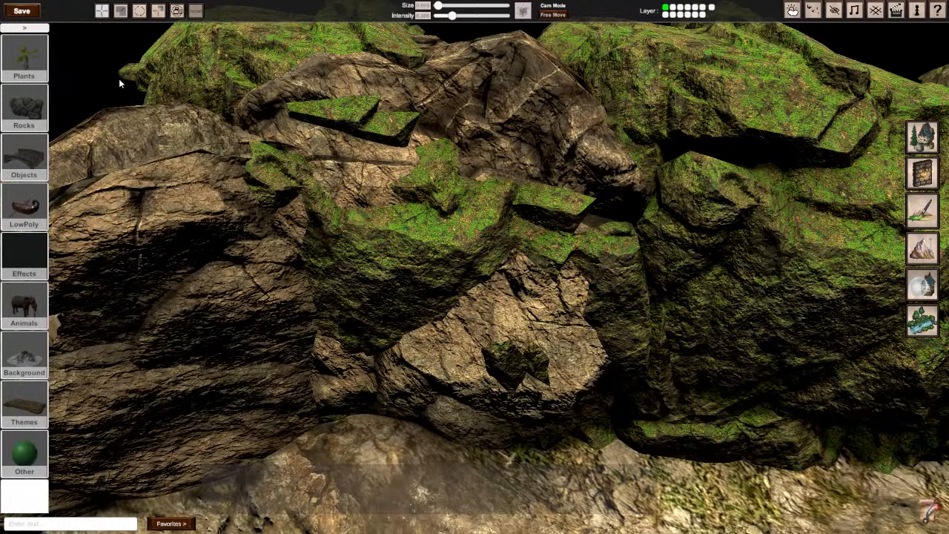
scroll(413, 205, down, 2)
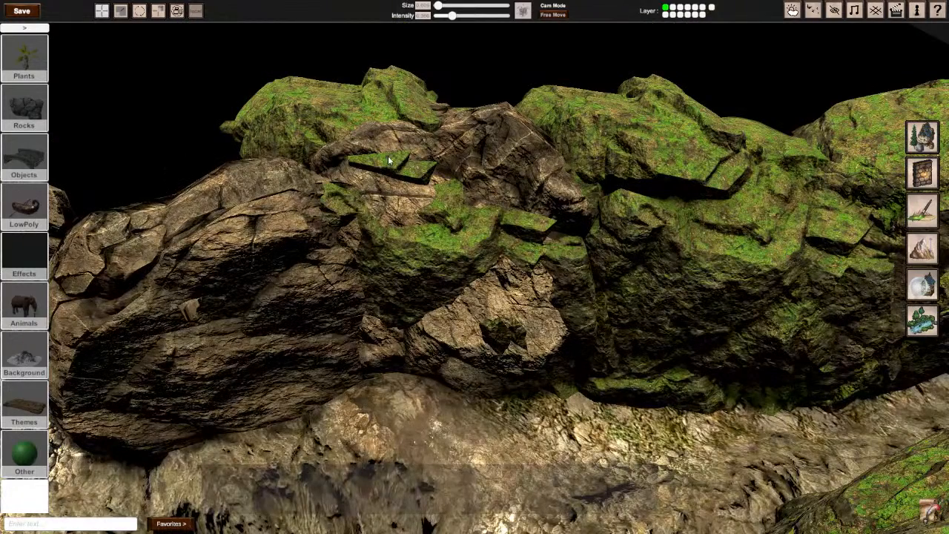
Step: Inspect the brown rock in the mossy cliff, the path above the pool and the stretched terrain in the rocky passage
click(472, 144)
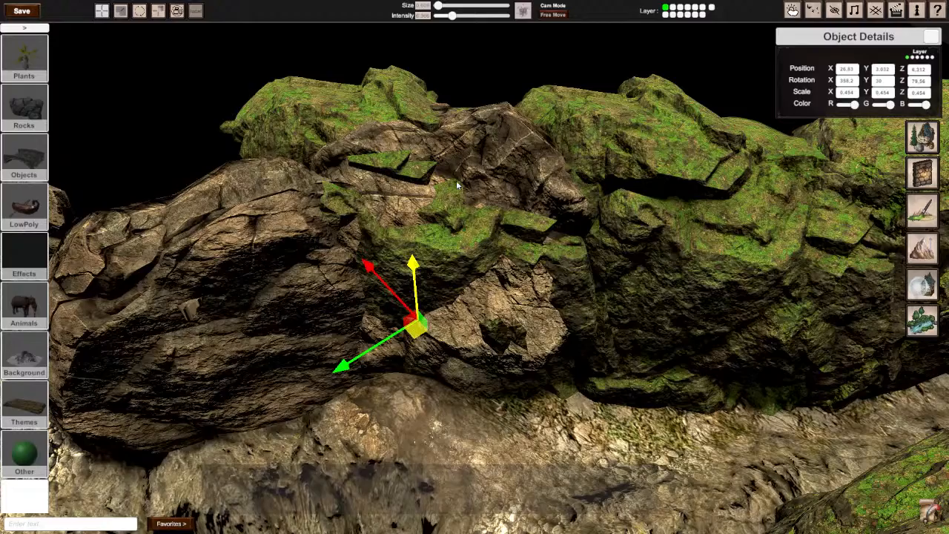
right_drag(755, 192, 831, 185)
key(s)
right_drag(489, 244, 472, 275)
click(468, 371)
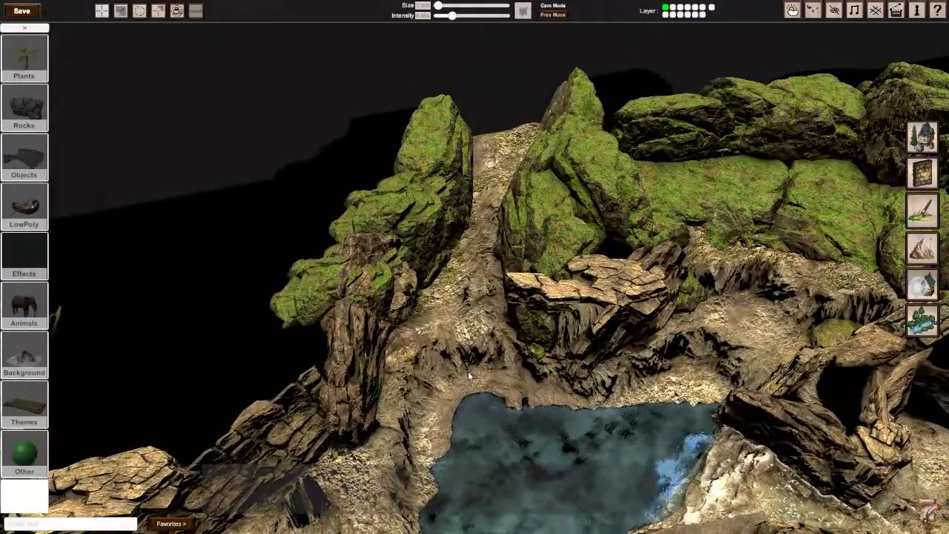
right_drag(476, 370, 474, 267)
key(s)
key(w)
key(s)
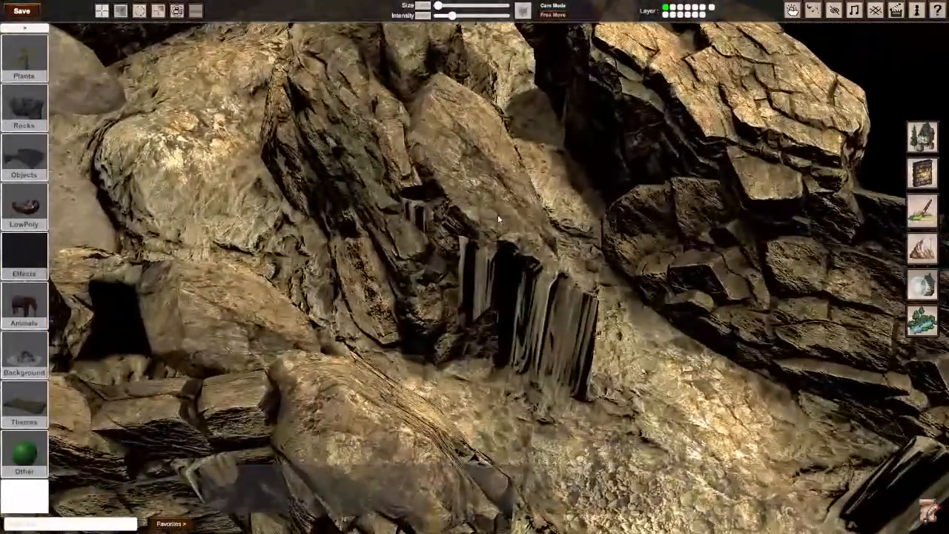
Step: Place a copy of the tall boulder over the stretched slope in the passage, rotated to about 62.74 on Y
click(458, 295)
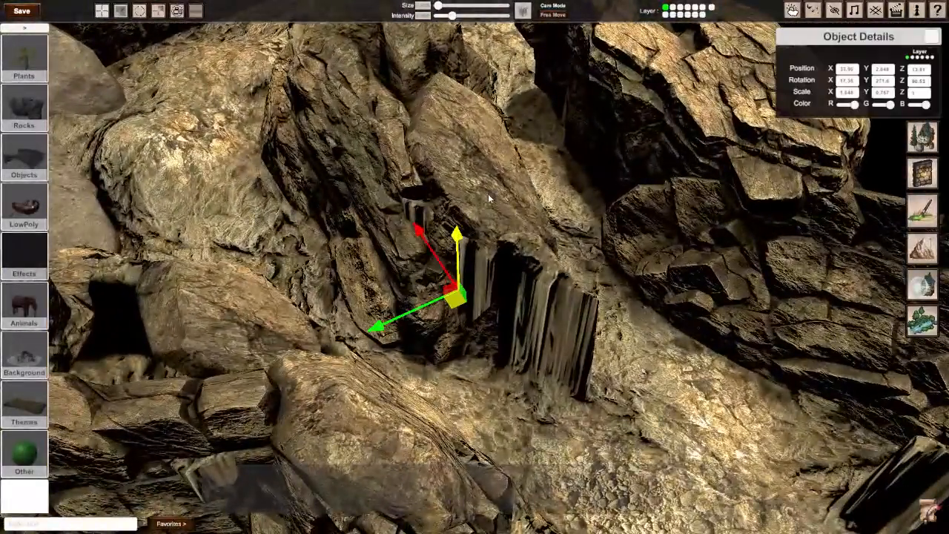
drag(461, 297, 483, 328)
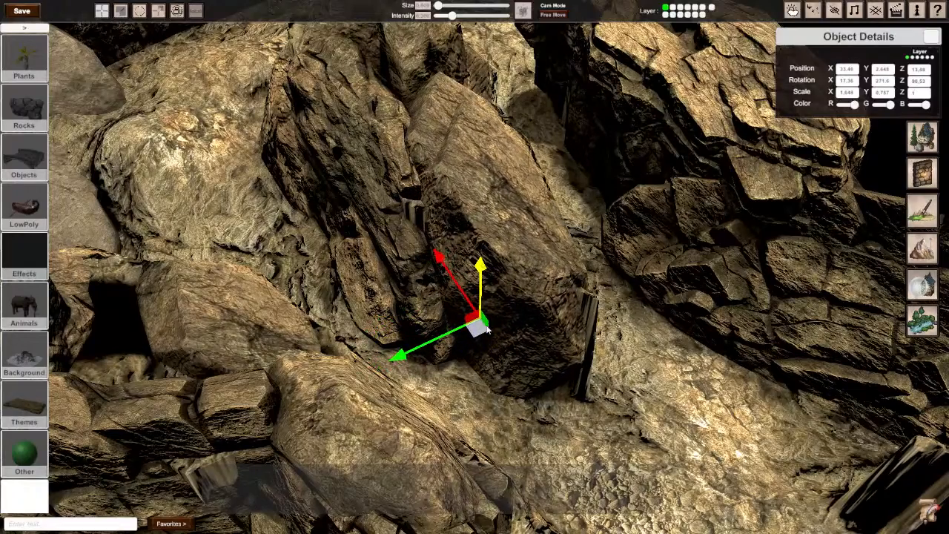
key(e)
drag(439, 387, 44, 84)
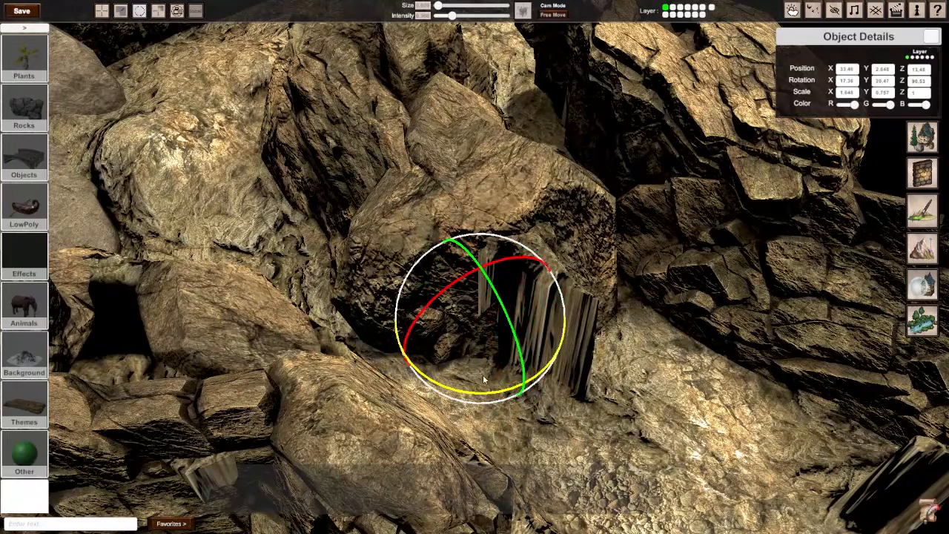
drag(469, 389, 308, 344)
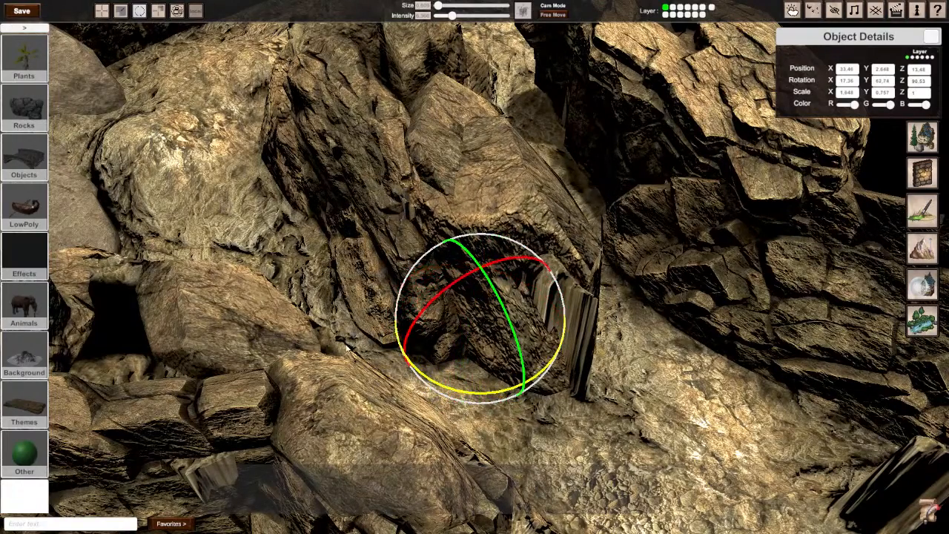
key(w)
drag(476, 330, 485, 350)
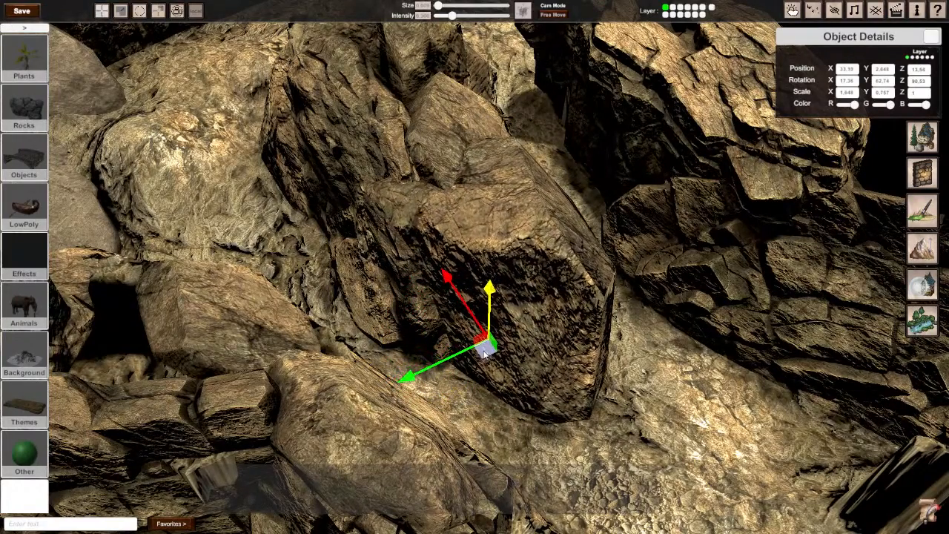
Step: Try a copy of the slanted rock over the dark terrain spike beside the pool and delete it
key(s)
right_drag(670, 426, 831, 415)
mouse_move(475, 267)
right_down()
mouse_move(475, 278)
mouse_move(444, 281)
mouse_move(475, 271)
right_up()
key(w)
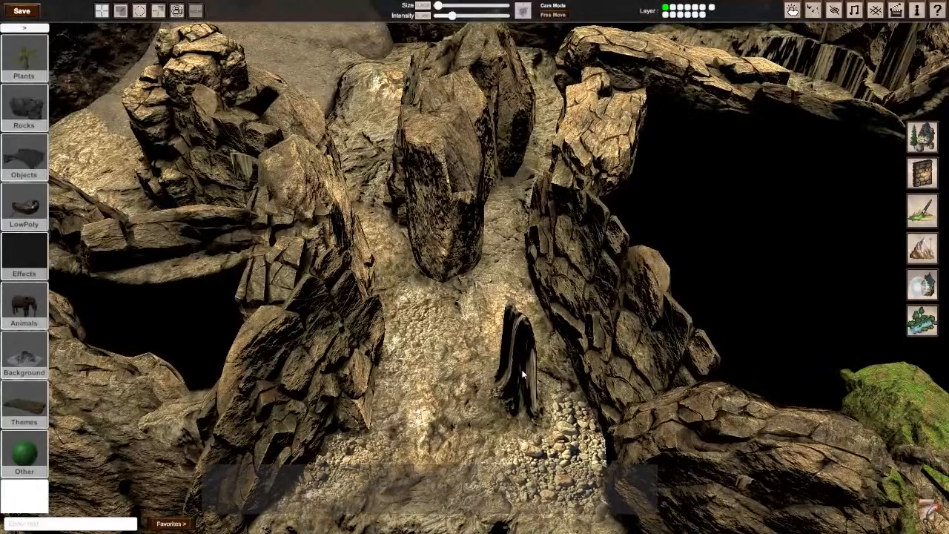
key(s)
right_drag(522, 370, 415, 363)
key(s)
right_drag(486, 264, 545, 278)
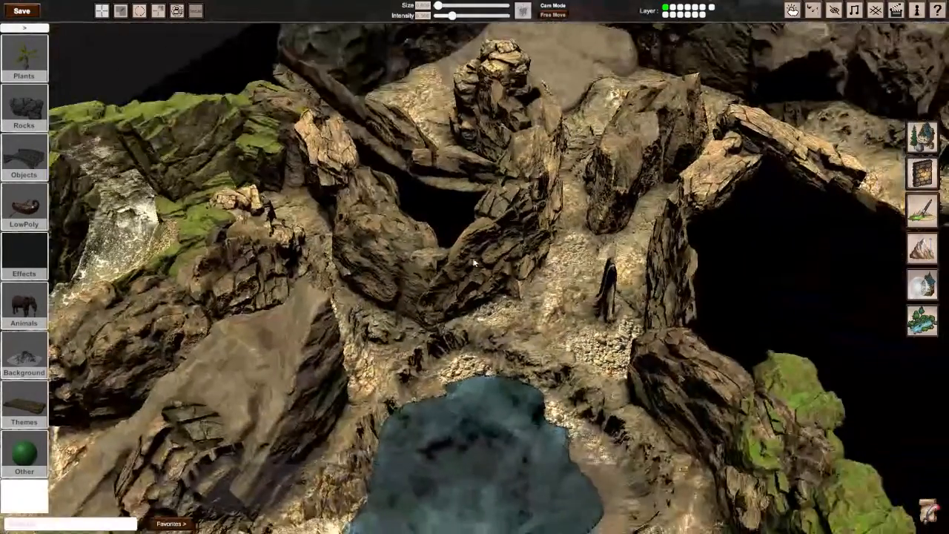
click(490, 102)
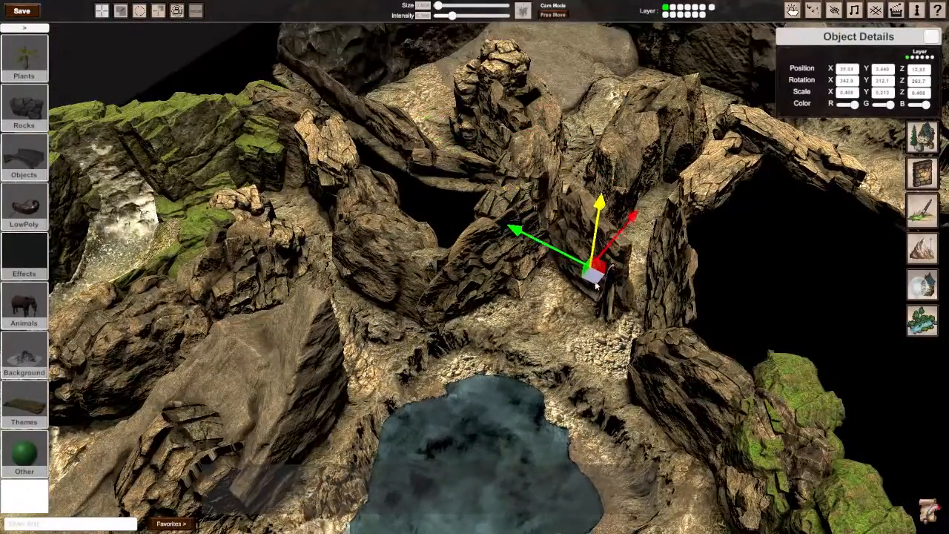
drag(597, 285, 602, 310)
key(Delete)
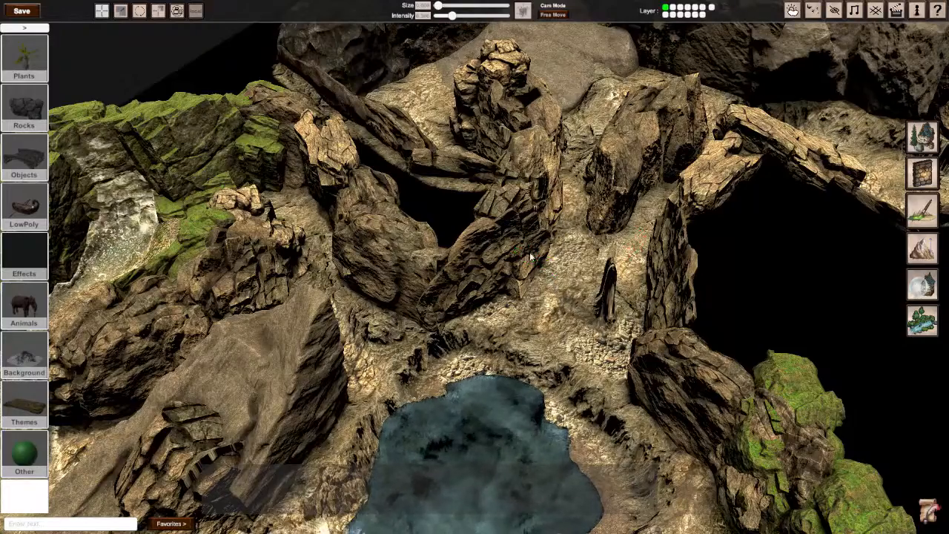
Step: Cover the dark spike beside the pool with a copy of the stacked rock, scaled to 0.113 with Y at 0.291
click(495, 84)
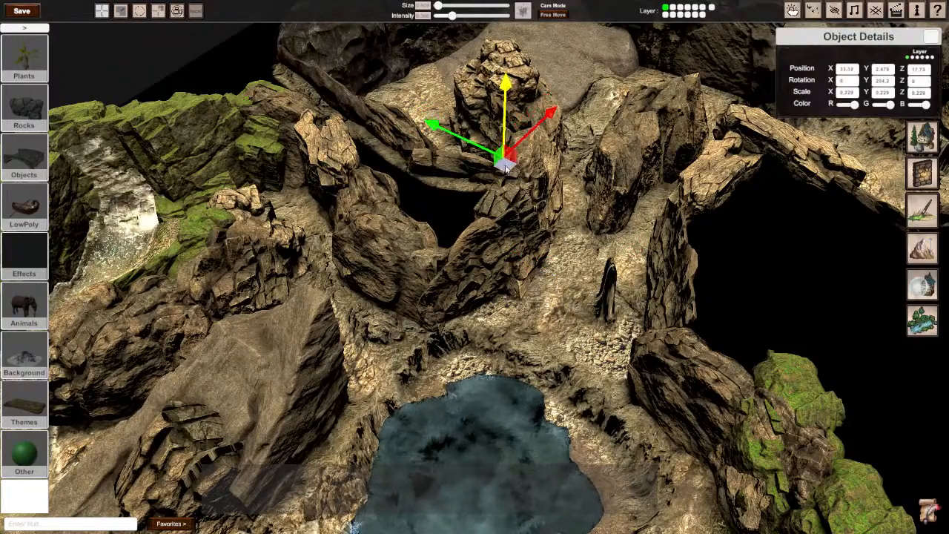
mouse_move(602, 310)
mouse_down()
mouse_move(602, 332)
mouse_move(593, 326)
mouse_up()
key(r)
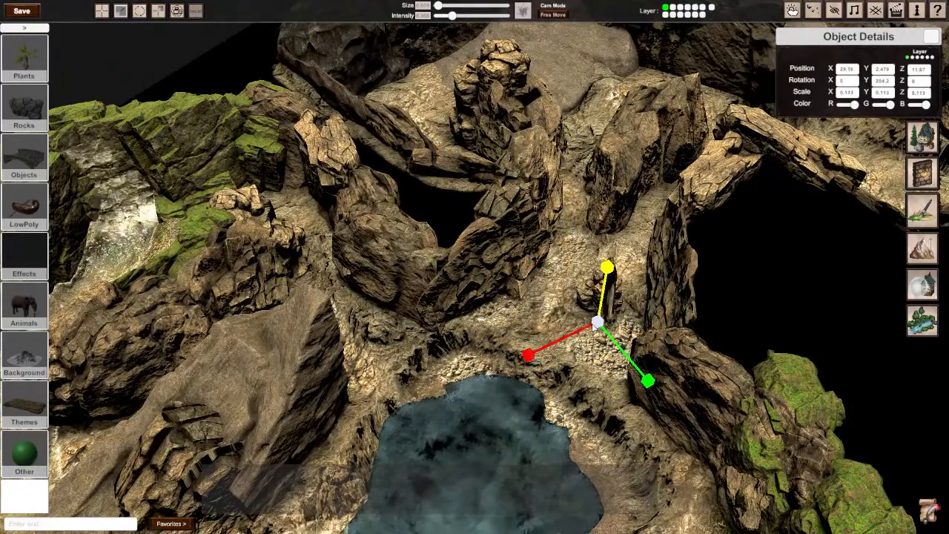
drag(607, 261, 608, 255)
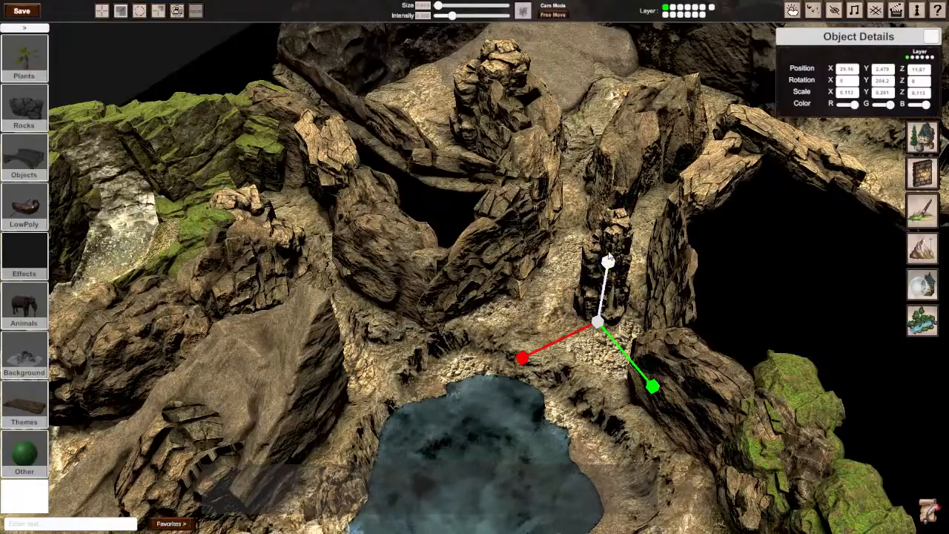
right_drag(521, 287, 416, 362)
key(d)
right_drag(519, 271, 475, 271)
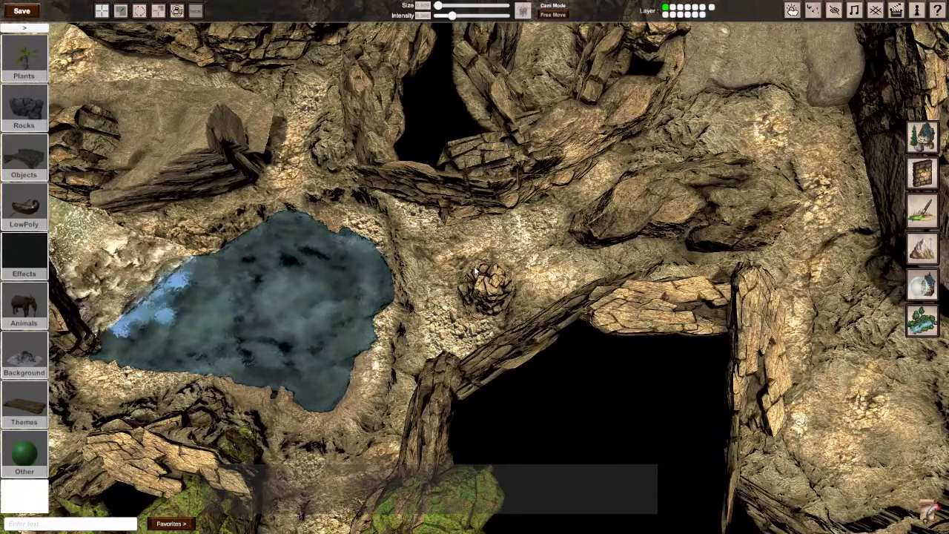
right_drag(479, 270, 493, 293)
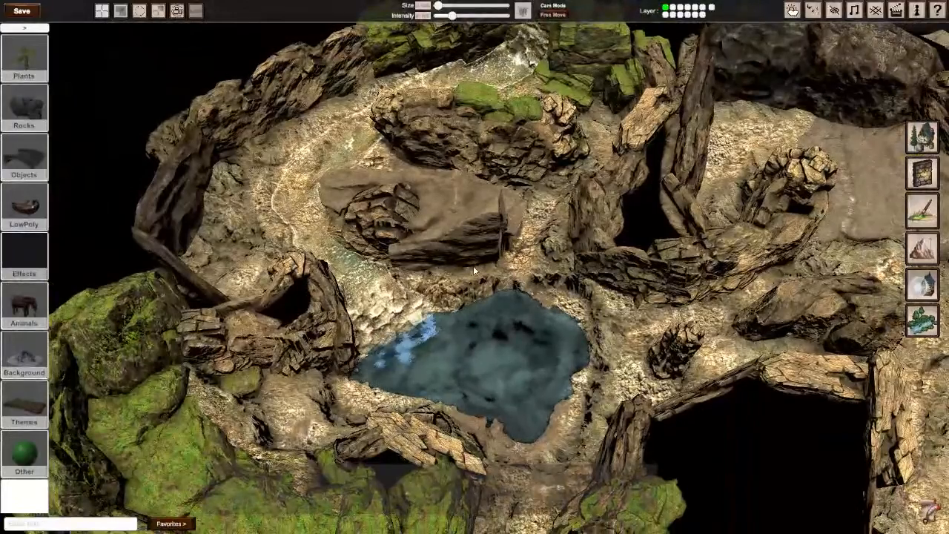
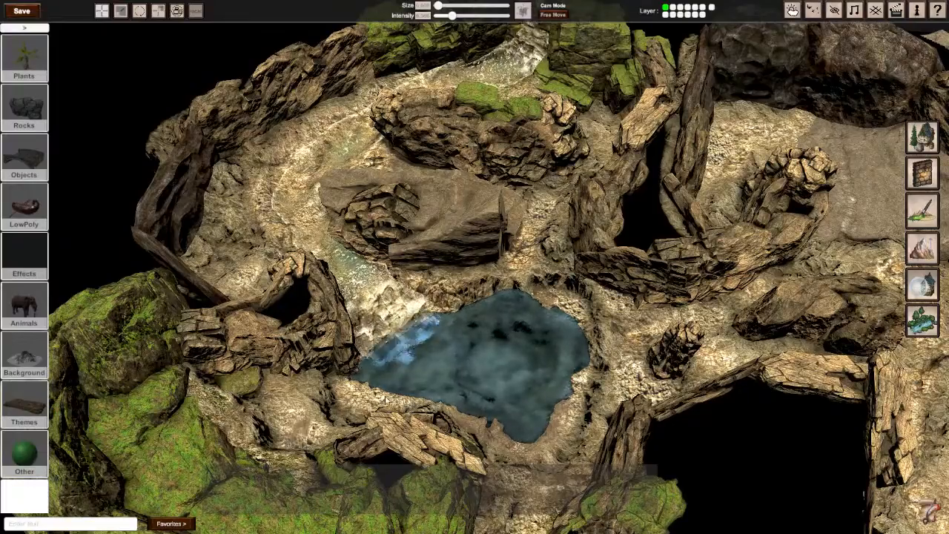
Step: Open the terrain sculpting tools and inspect the ground around the pool, passages and outer edges for stretched spikes
right_drag(506, 372, 475, 271)
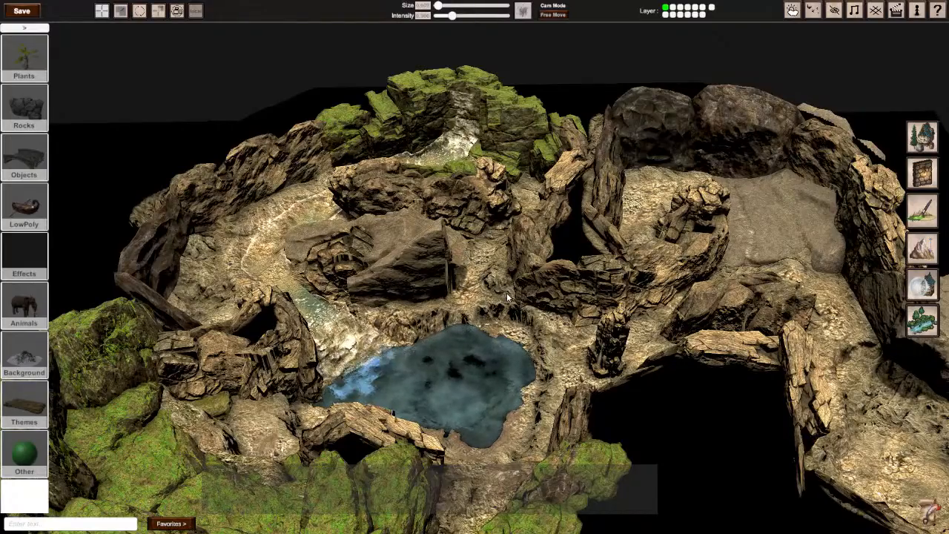
key(w)
right_drag(508, 297, 512, 360)
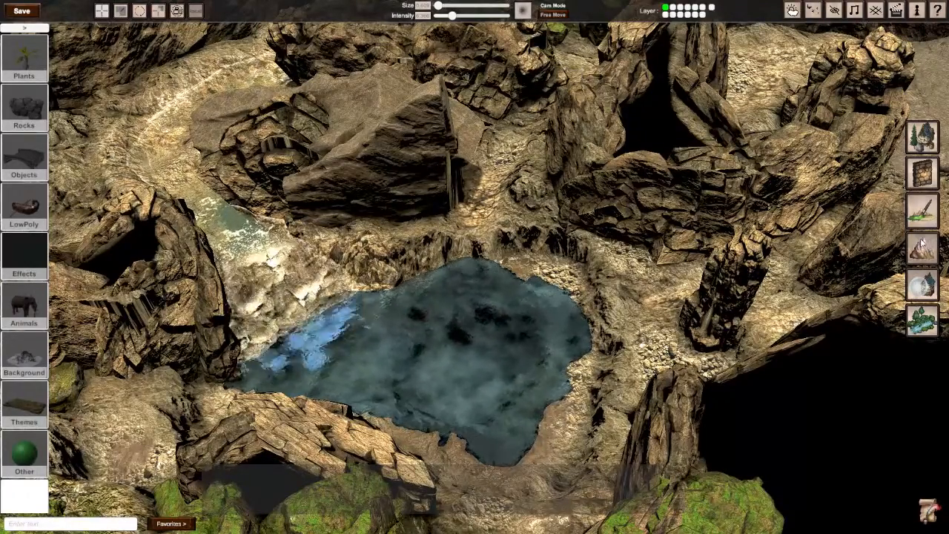
click(922, 247)
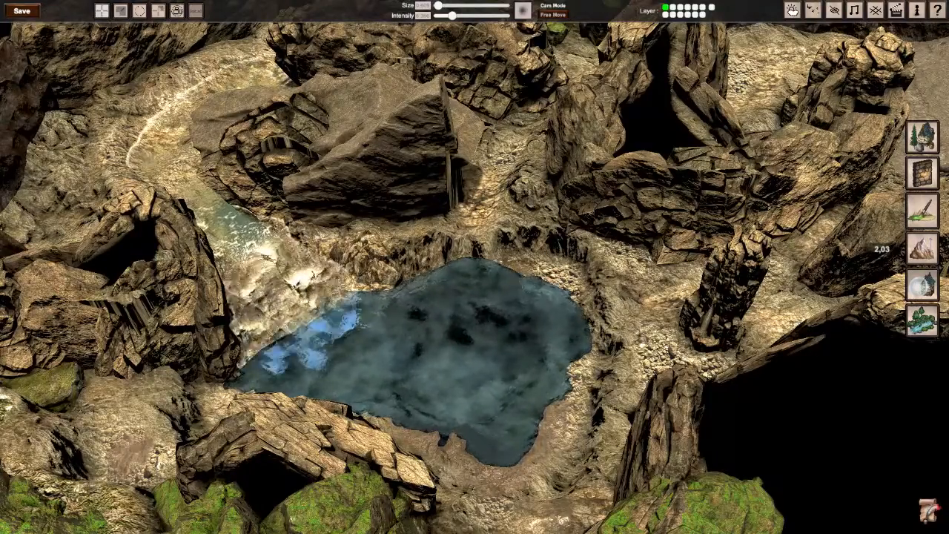
middle_drag(519, 282, 501, 482)
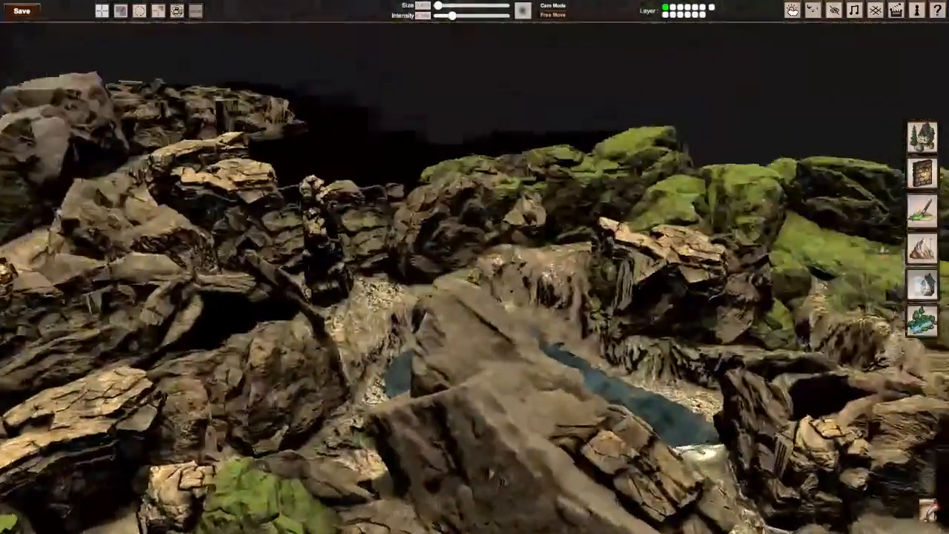
key(w)
right_drag(474, 282, 545, 282)
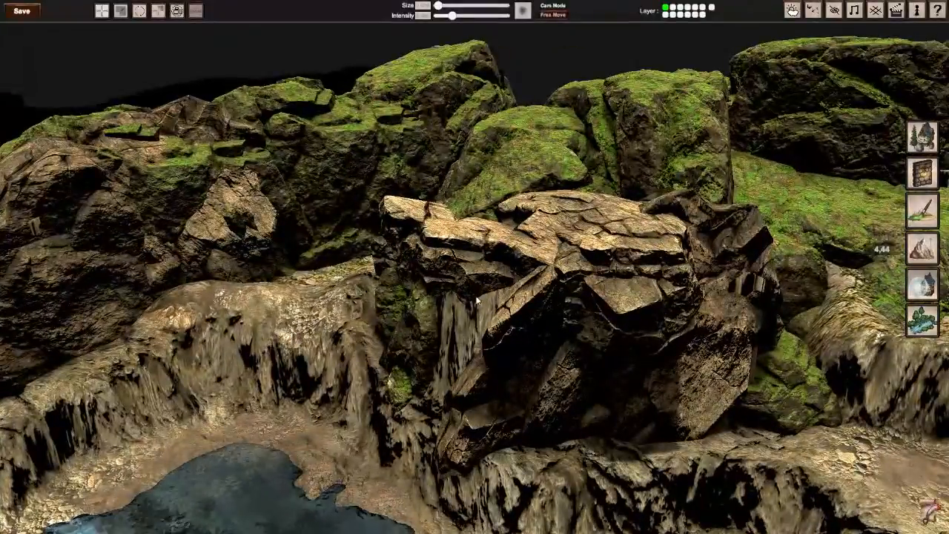
key(s)
right_drag(477, 300, 319, 304)
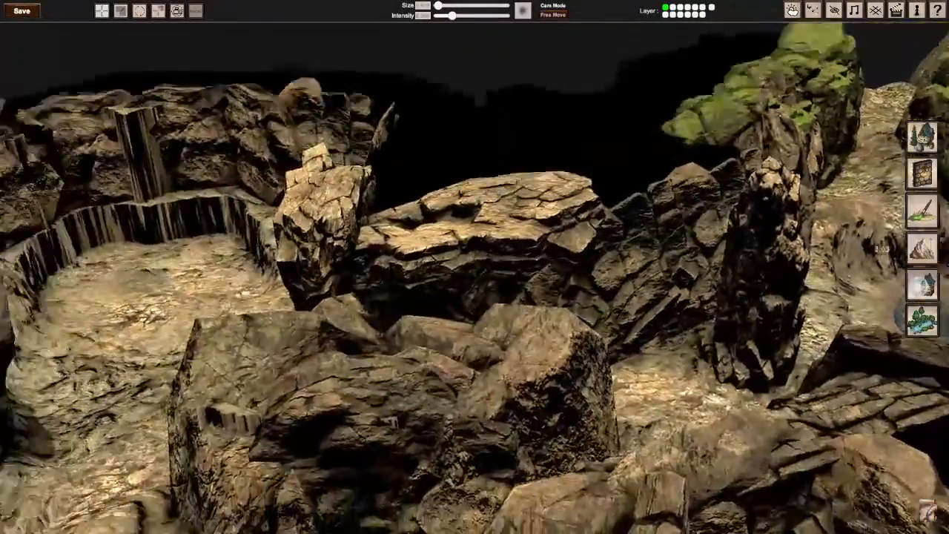
right_drag(390, 311, 641, 363)
key(a)
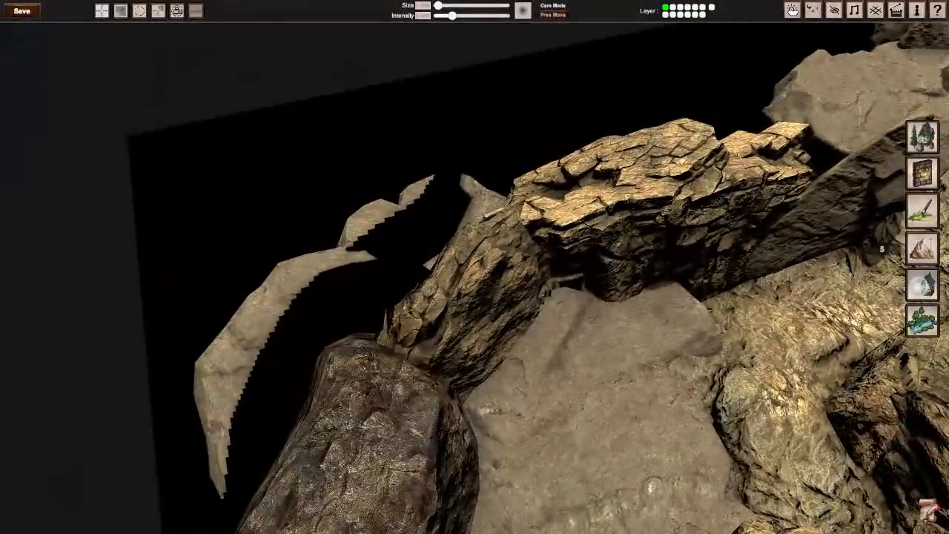
key(d)
right_drag(475, 297, 564, 239)
key(d)
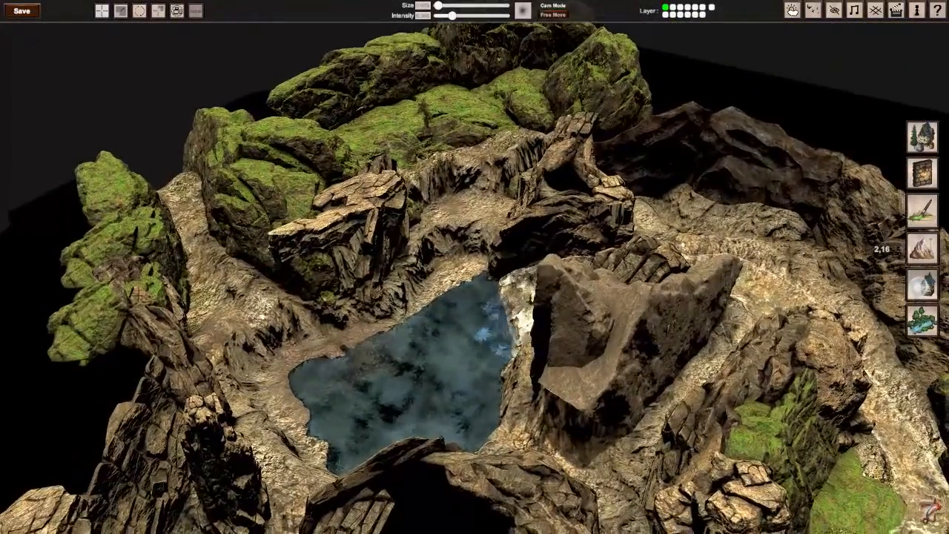
Step: Flatten the two stretched terrain spikes along the back wall of the rock-ringed chamber
key(a)
right_drag(475, 267, 370, 266)
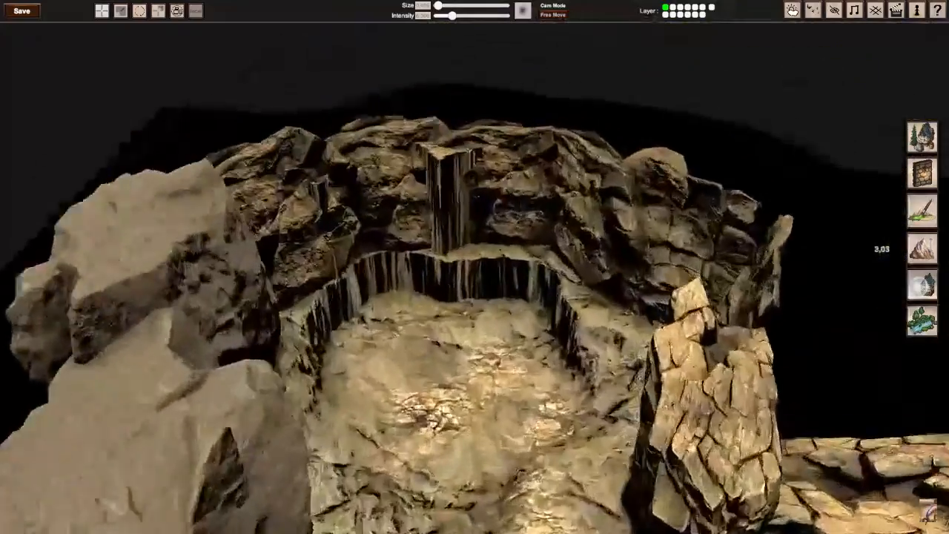
key(w)
mouse_move(470, 140)
mouse_down()
mouse_move(427, 148)
mouse_move(419, 191)
mouse_up()
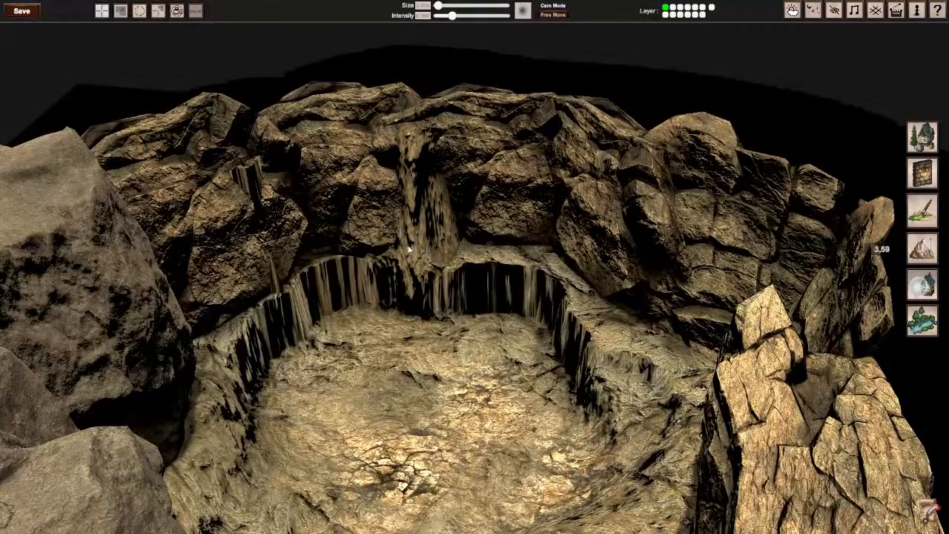
drag(408, 251, 299, 282)
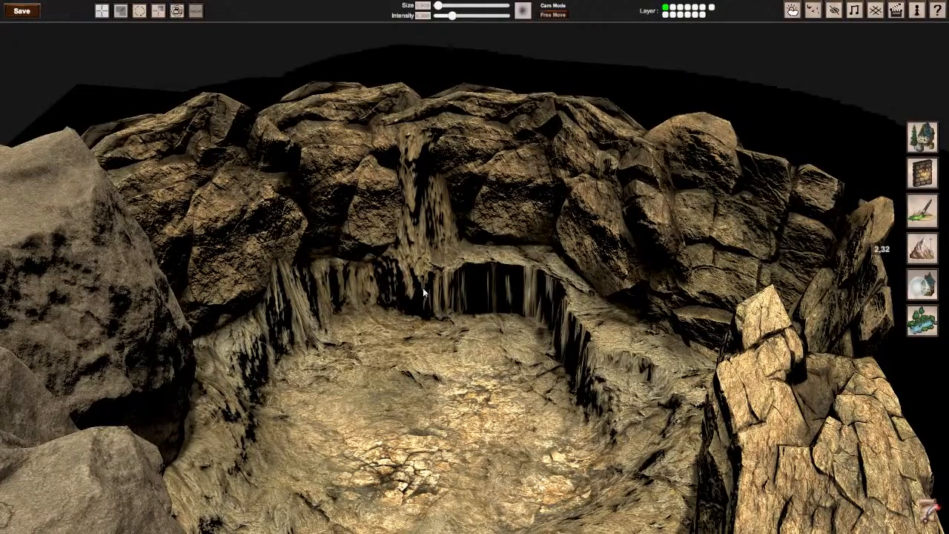
Step: Examine the chamber floor up close and the pool area from above
key(s)
right_drag(592, 358, 734, 419)
key(w)
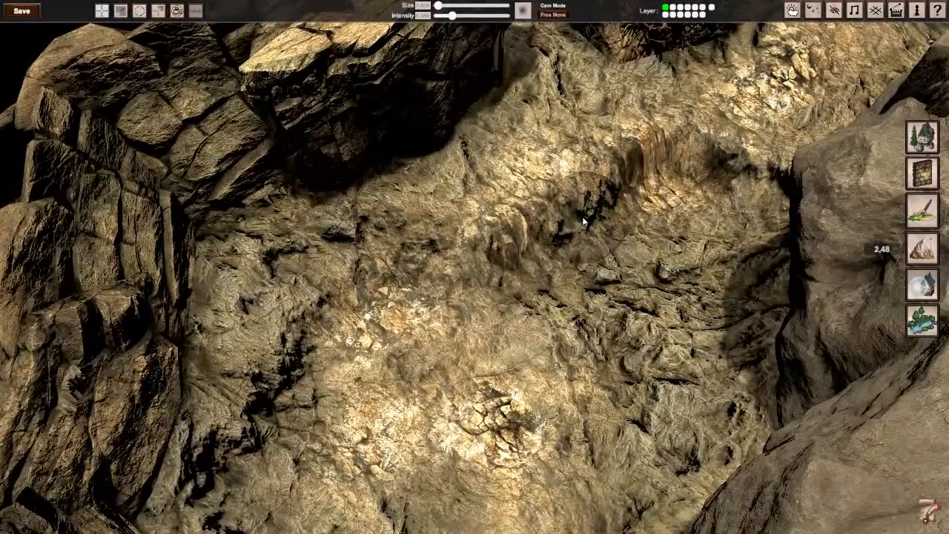
key(s)
right_drag(584, 219, 474, 266)
key(s)
key(w)
key(s)
key(s)
key(w)
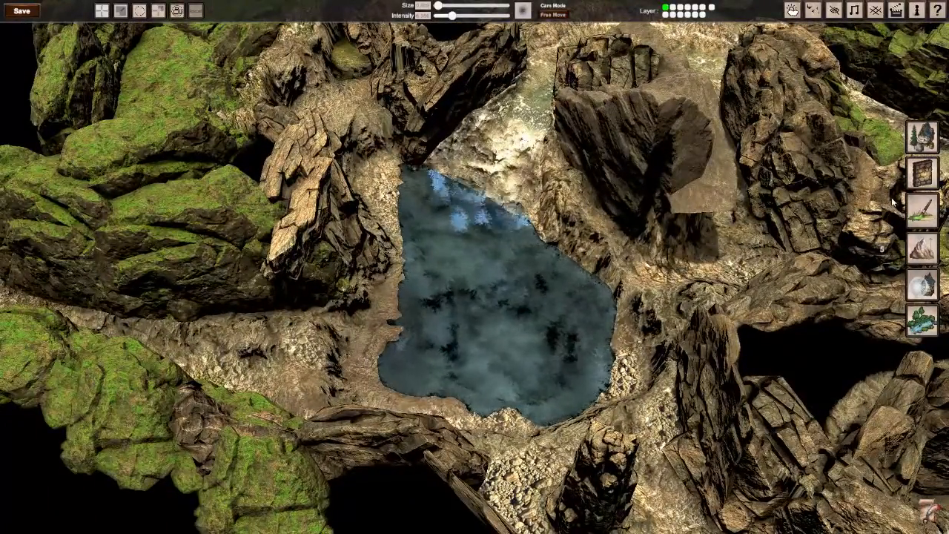
Step: Compare two rope bridge models from the building objects over the pool and place the intact plank one across it
click(923, 138)
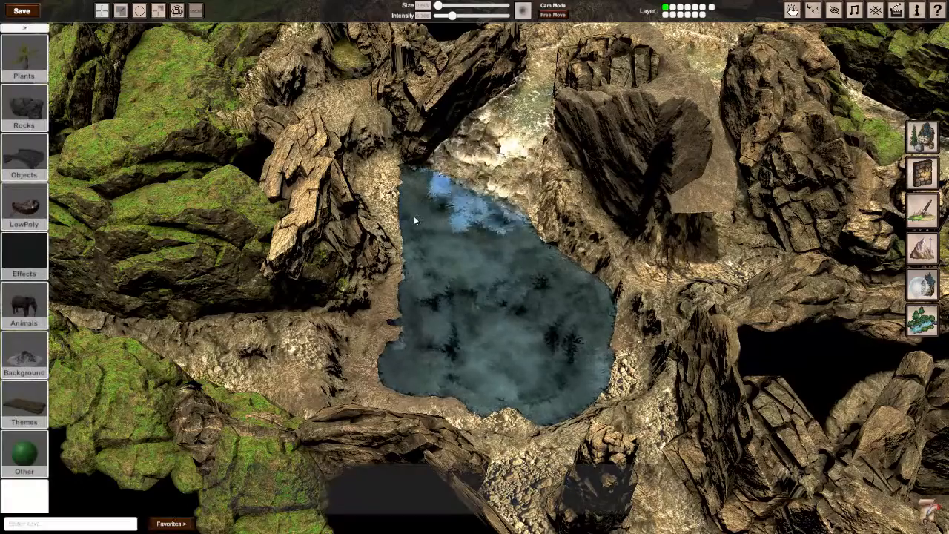
click(25, 157)
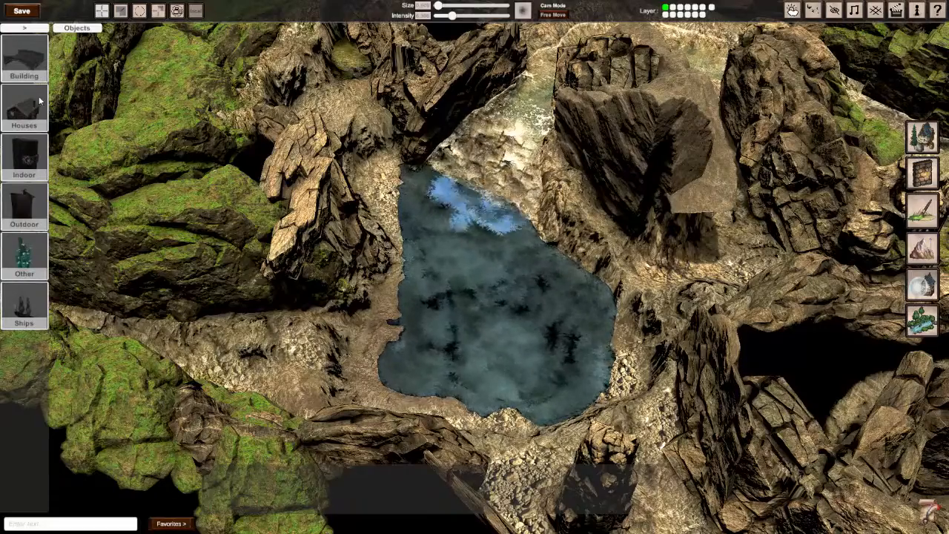
click(25, 59)
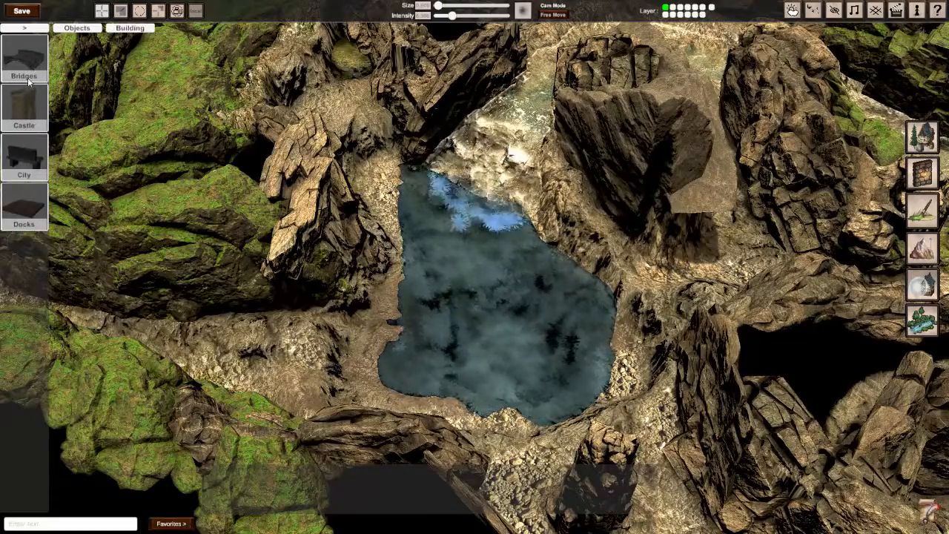
click(27, 80)
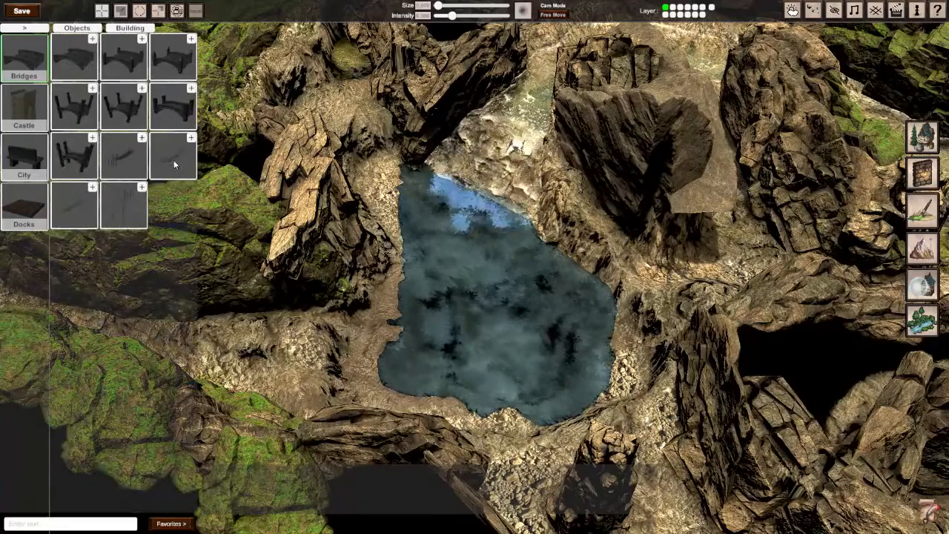
click(111, 157)
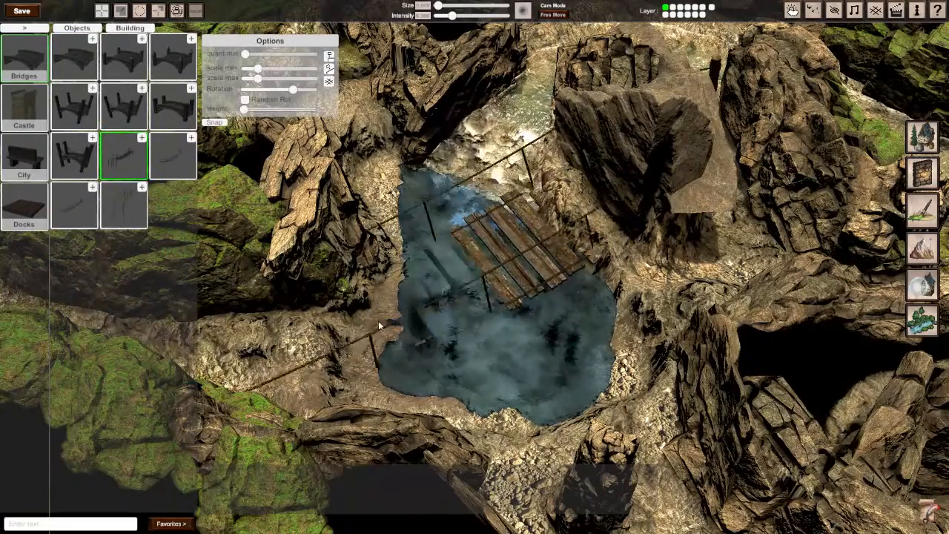
click(171, 146)
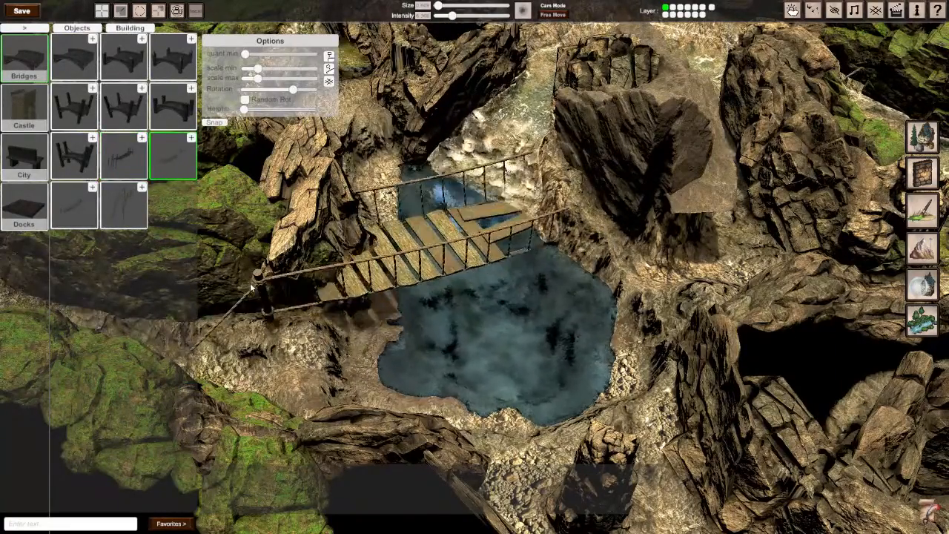
click(117, 157)
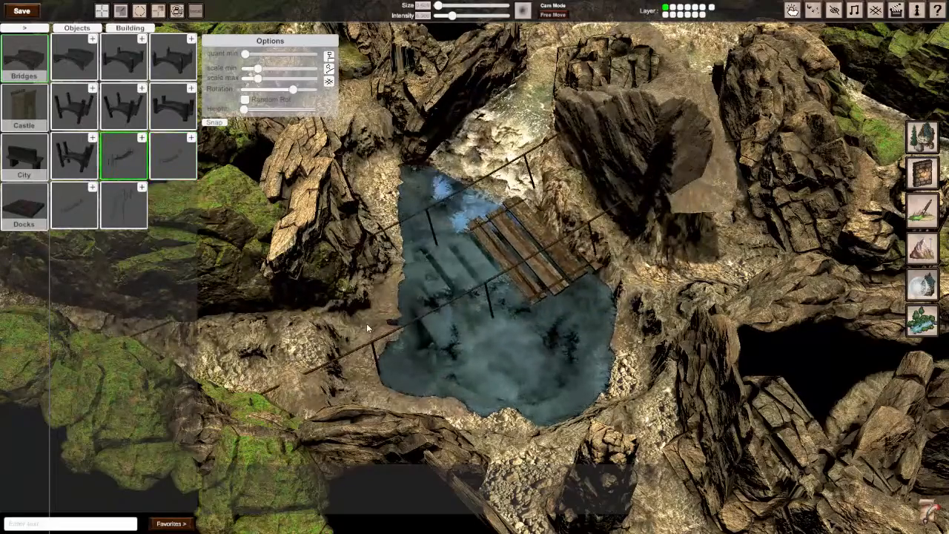
click(330, 339)
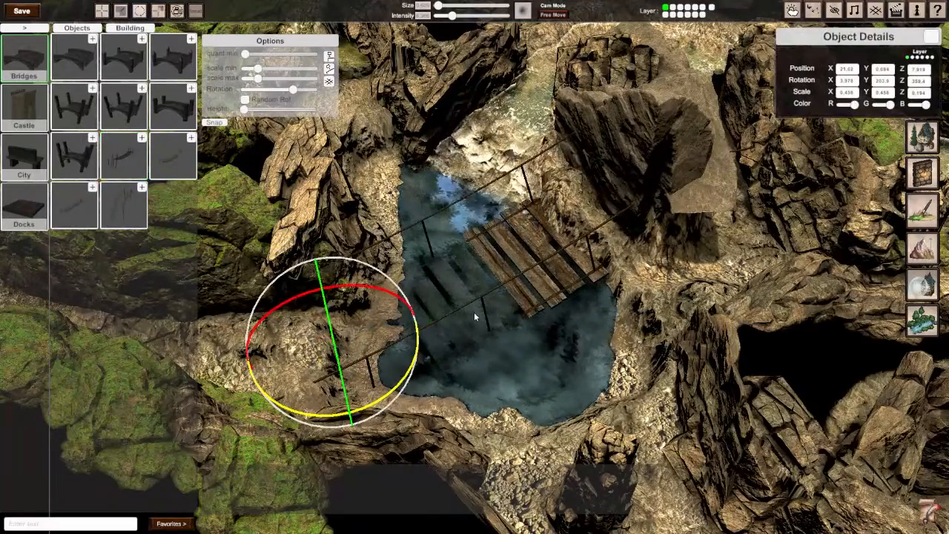
Step: Scale the rope bridge uniformly to 0.378, move it over the middle of the pool and turn it toward the opposite bank
drag(334, 343, 317, 356)
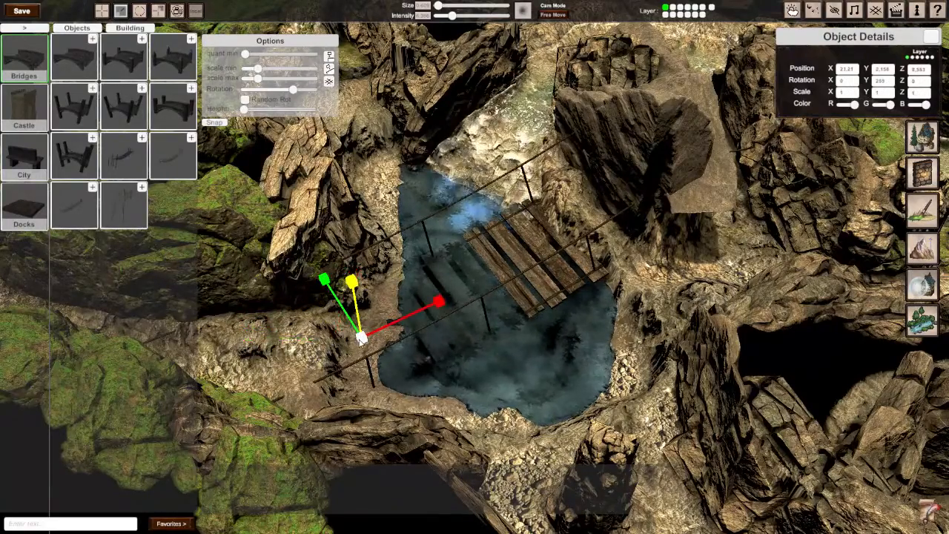
drag(361, 338, 311, 345)
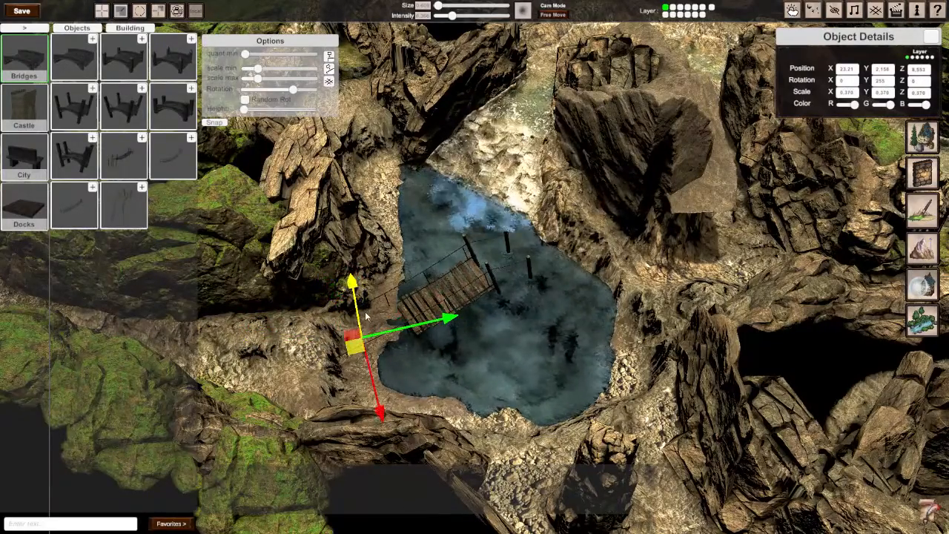
middle_drag(355, 286, 469, 235)
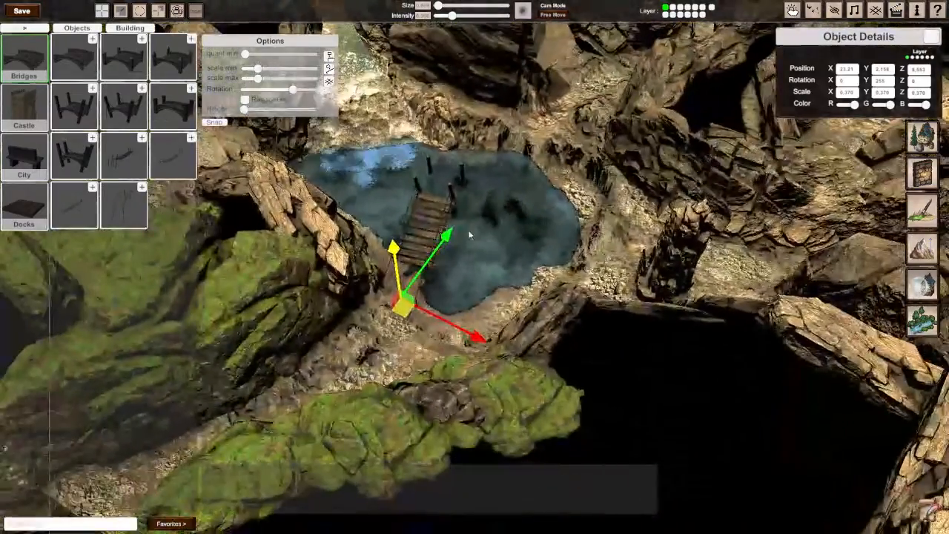
drag(402, 306, 463, 245)
drag(479, 300, 422, 307)
Step: Raise the bridge slightly, stretch it to 0.443 on X and shift it lengthwise to reach both banks of the pool
drag(466, 210, 465, 212)
key(d)
right_drag(465, 209, 319, 233)
key(w)
key(d)
key(w)
key(a)
key(s)
right_drag(474, 267, 486, 271)
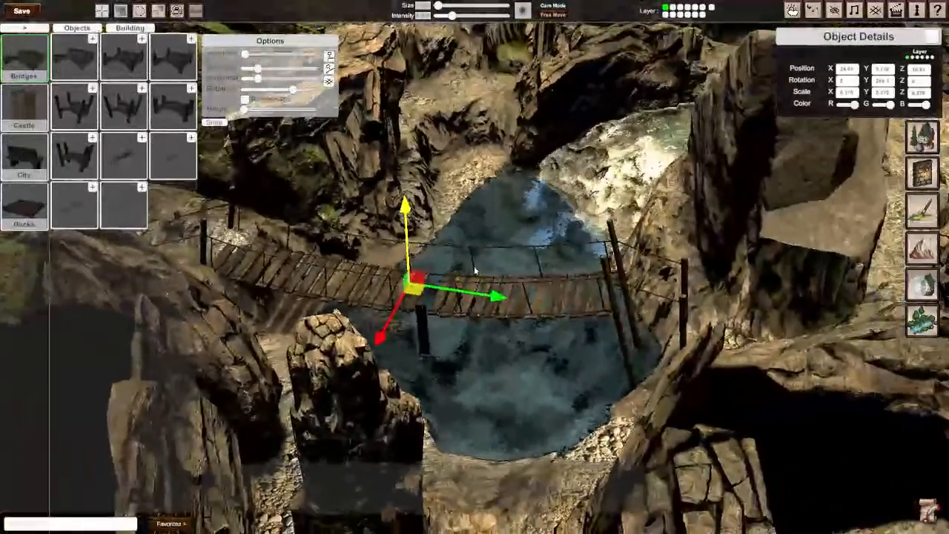
drag(406, 223, 406, 208)
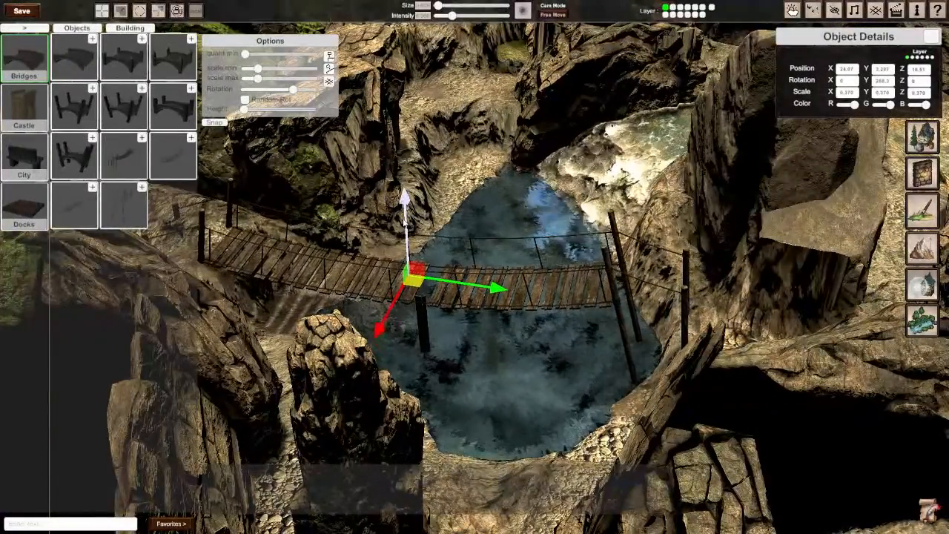
drag(496, 289, 535, 302)
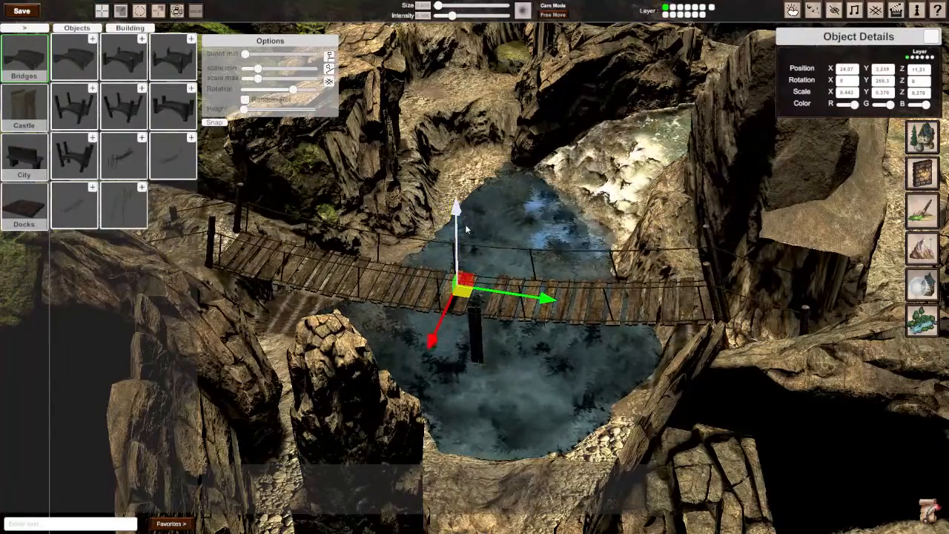
Step: Adjust the bridge's height and rotate it slightly around Y to line up its ends with the paths
right_drag(467, 234, 492, 295)
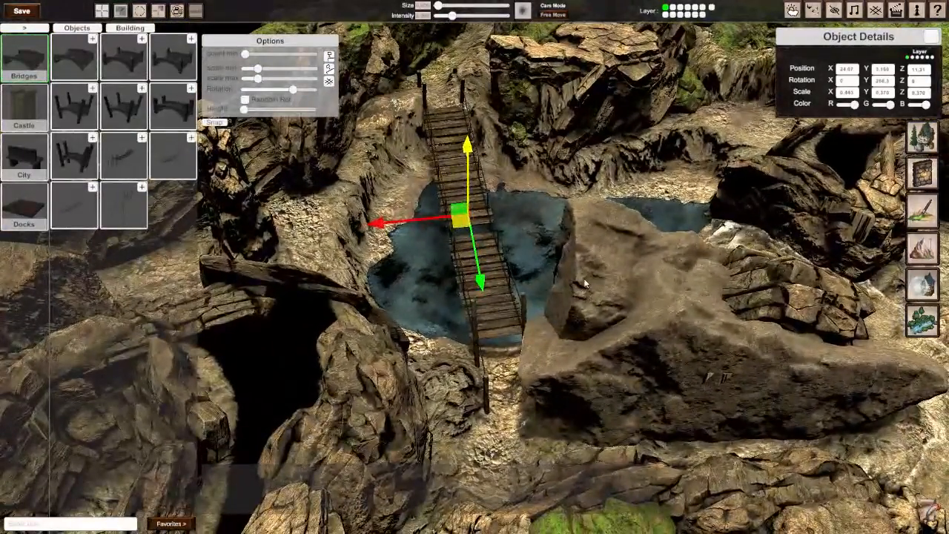
key(e)
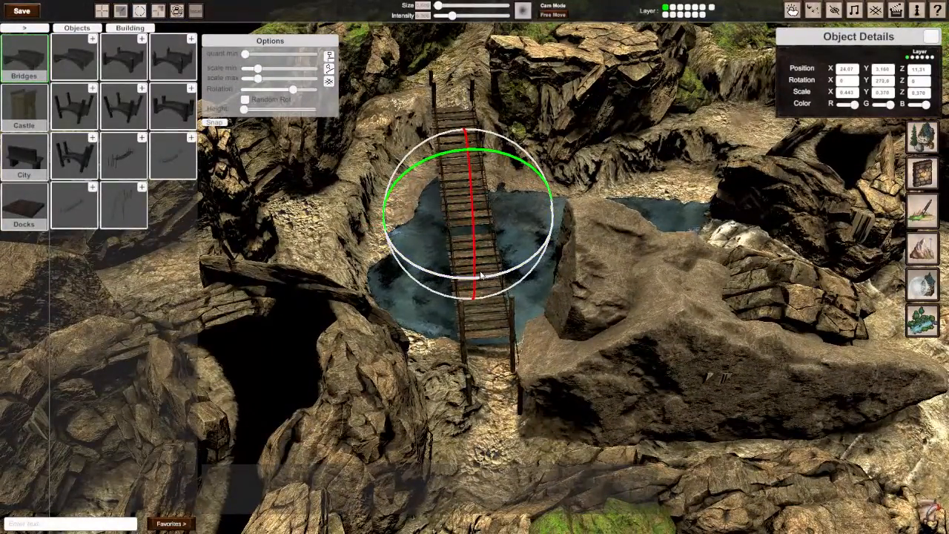
drag(481, 275, 477, 275)
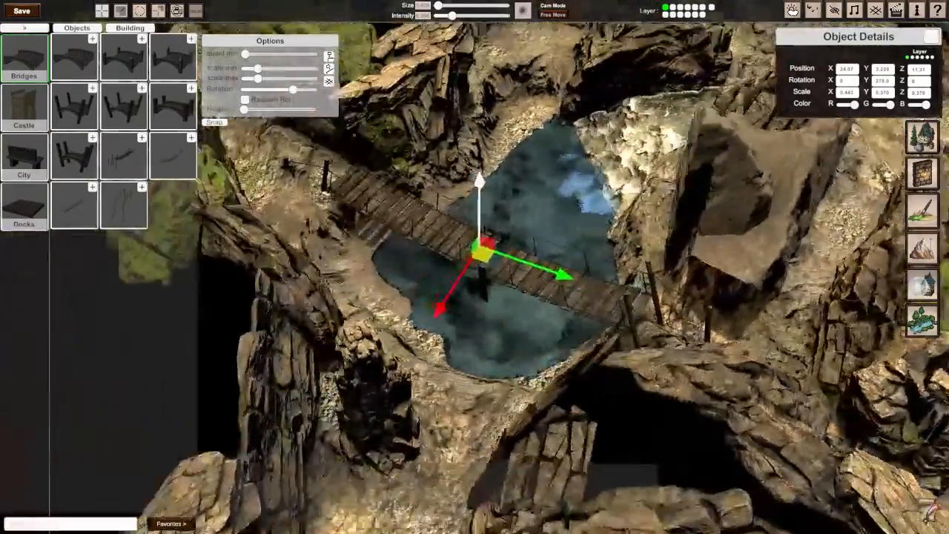
Step: Examine both ends of the bridge and how its posts meet the ground on each bank
key(e)
key(e)
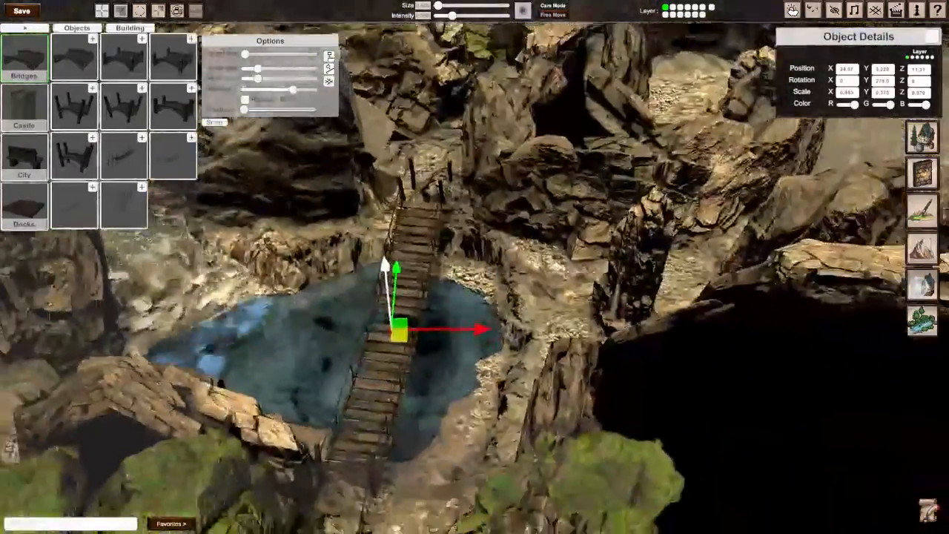
scroll(474, 267, up, 4)
scroll(475, 267, down, 4)
key(e)
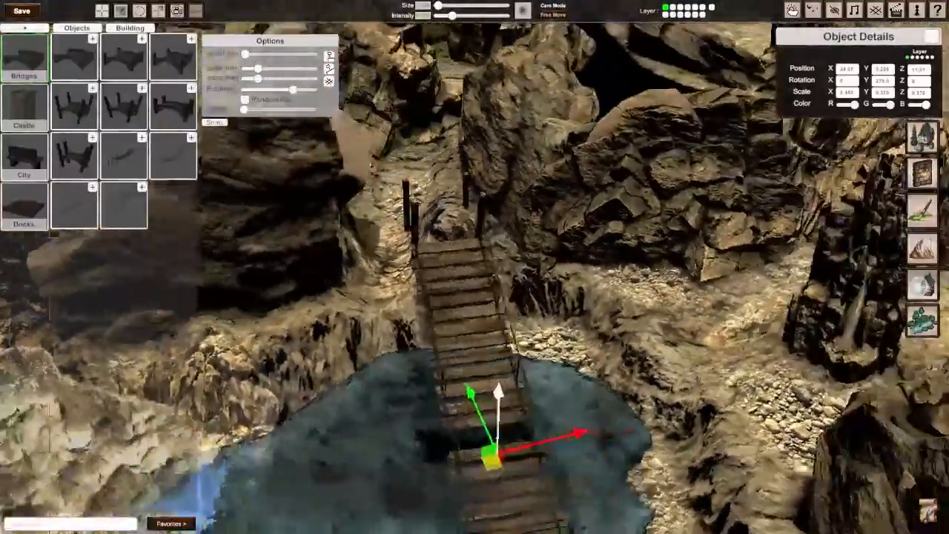
key(a)
key(q)
key(s)
scroll(475, 267, up, 3)
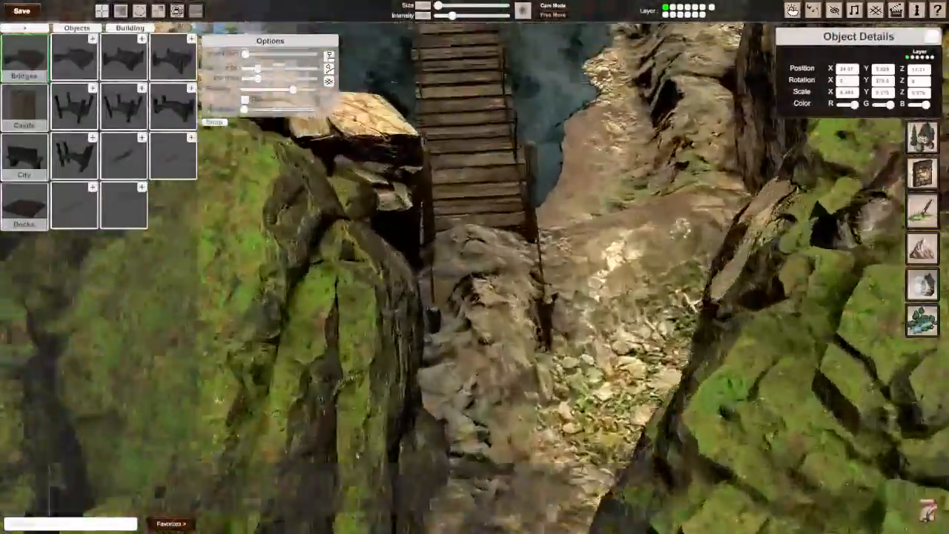
key(e)
scroll(474, 267, down, 3)
key(e)
key(d)
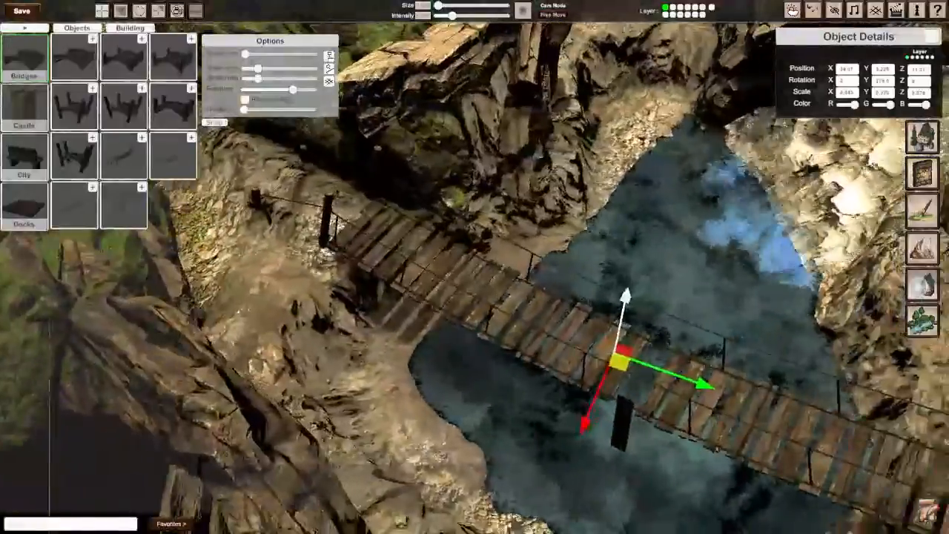
scroll(475, 267, down, 2)
scroll(474, 267, up, 2)
key(a)
key(q)
key(s)
scroll(475, 267, down, 3)
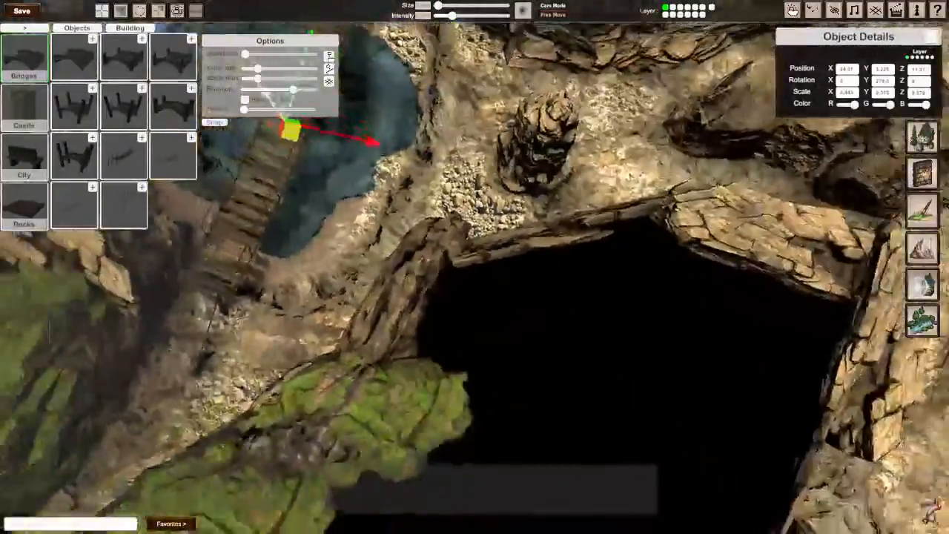
Step: Examine the full span of the rope bridge from above and the posts at its far end
key(a)
key(e)
key(d)
key(w)
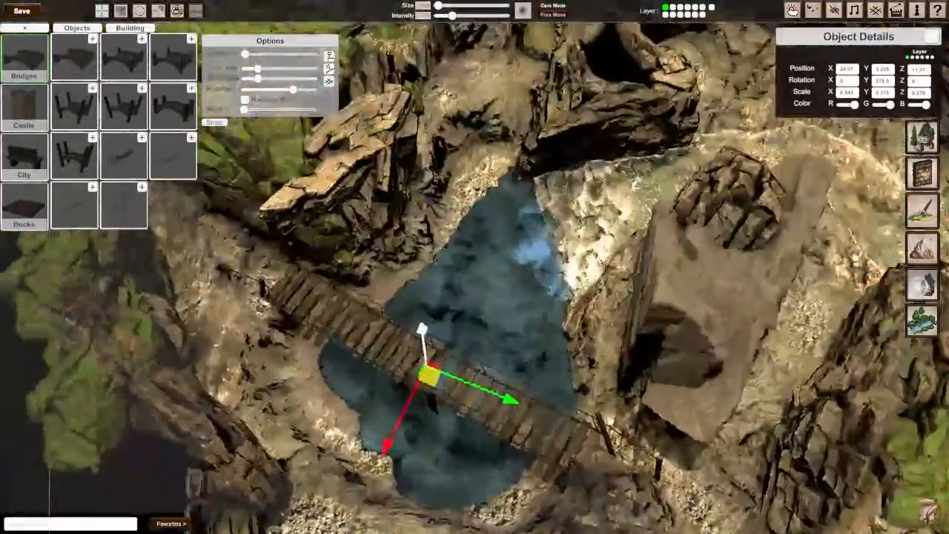
key(q)
key(s)
key(q)
key(w)
scroll(474, 267, up, 3)
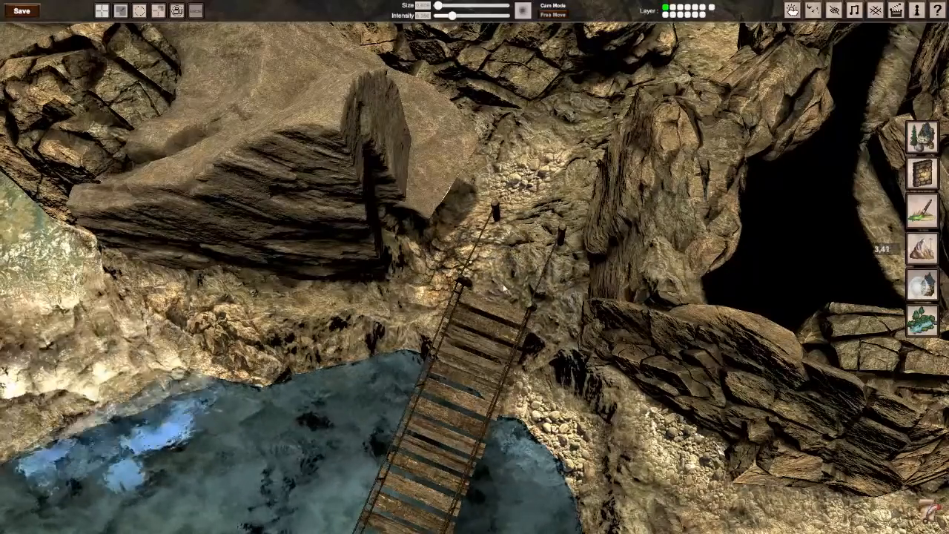
Step: Inspect the path, rock walls and steep bank around the rope bridge from several angles
right_drag(512, 223, 210, 242)
key(w)
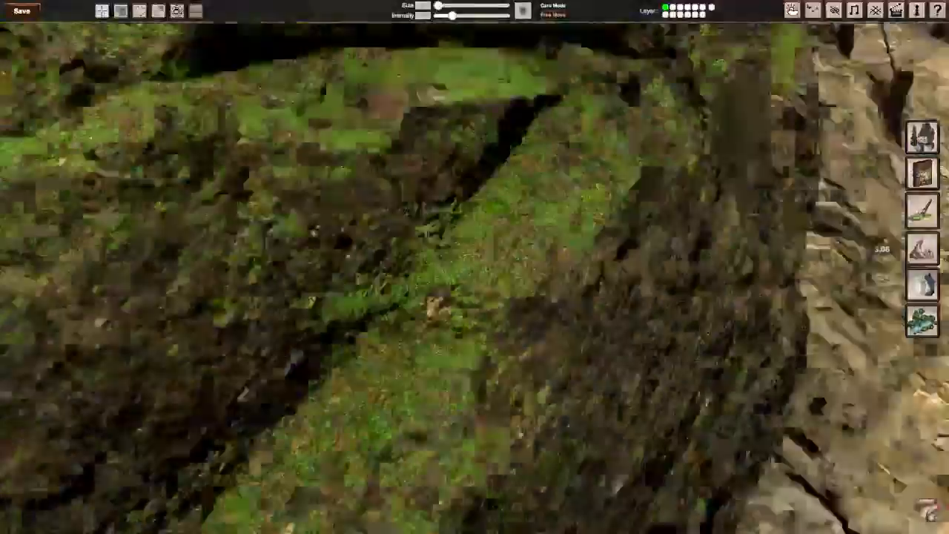
right_drag(474, 266, 418, 328)
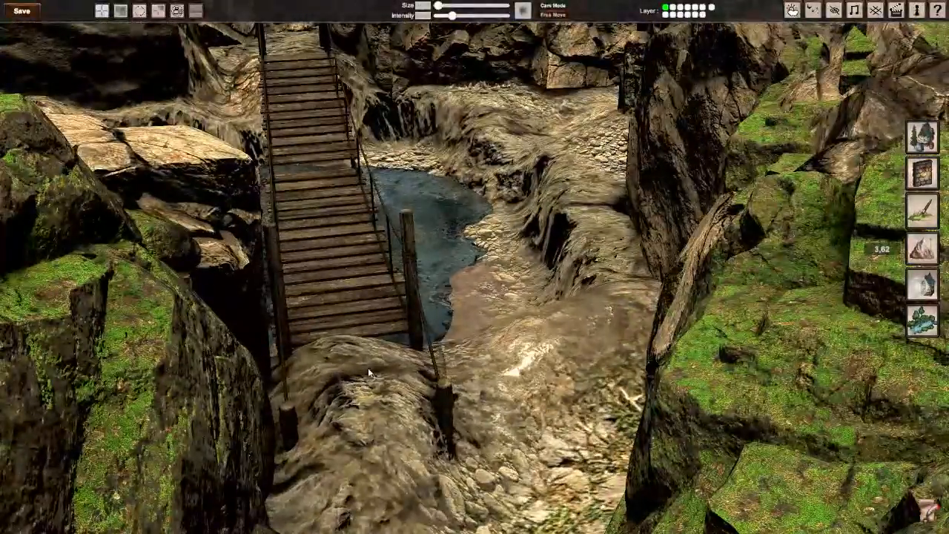
mouse_move(368, 372)
mouse_down()
mouse_move(427, 345)
mouse_move(373, 334)
mouse_move(287, 375)
mouse_move(375, 457)
mouse_move(384, 454)
mouse_move(352, 365)
mouse_move(415, 333)
mouse_move(435, 444)
mouse_up()
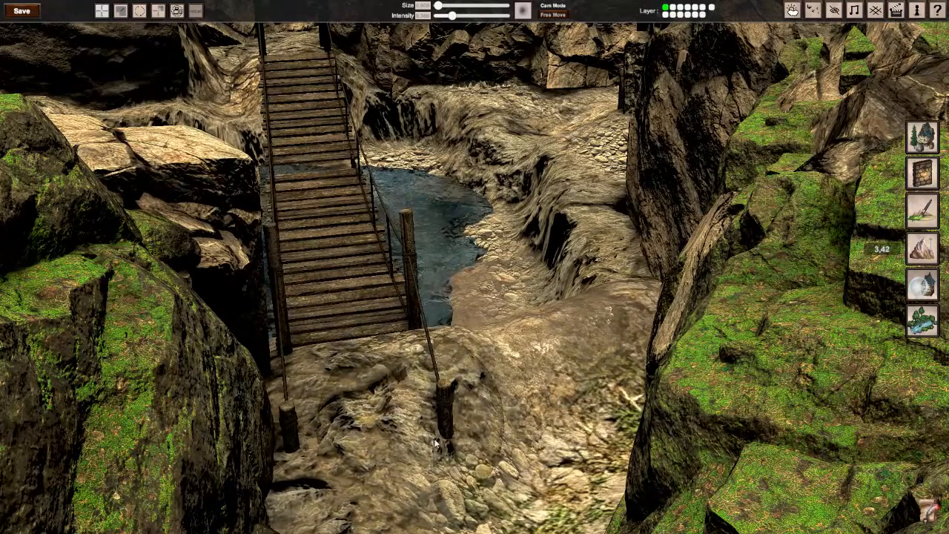
right_drag(427, 259, 467, 270)
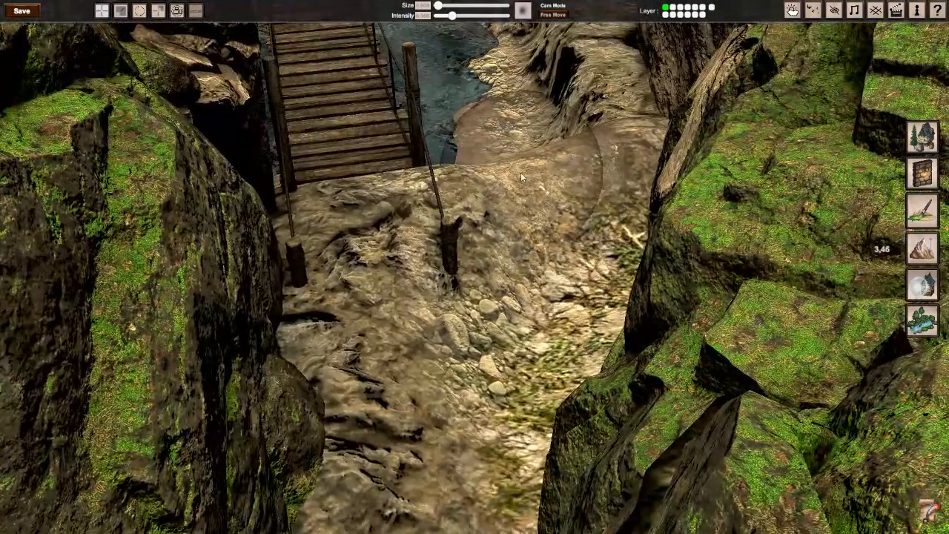
drag(521, 172, 535, 170)
right_drag(527, 172, 475, 268)
right_drag(451, 229, 474, 266)
middle_drag(519, 243, 495, 236)
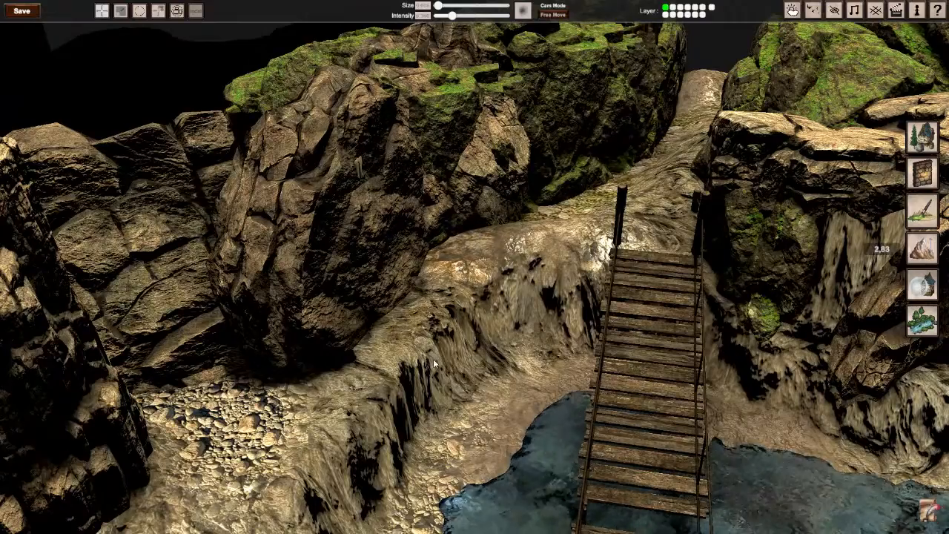
middle_drag(433, 359, 576, 262)
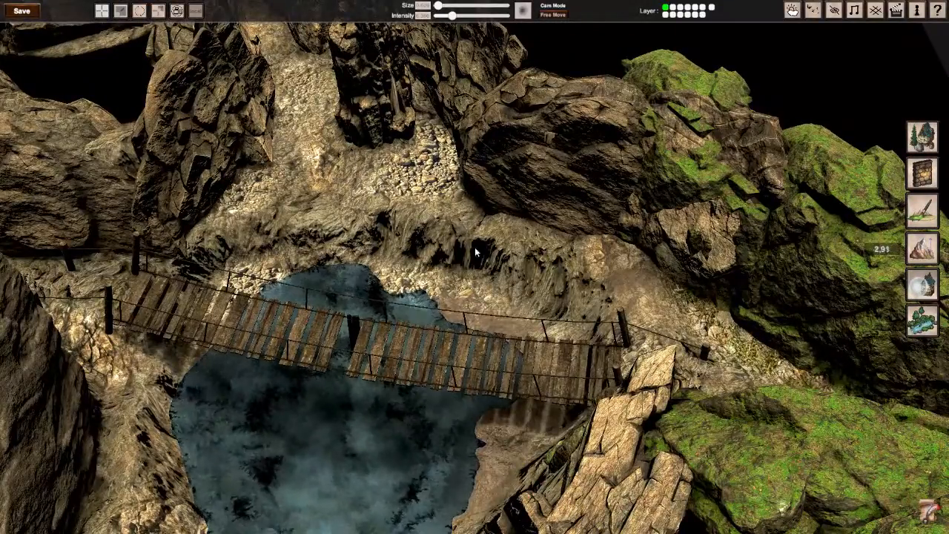
middle_drag(479, 276, 495, 187)
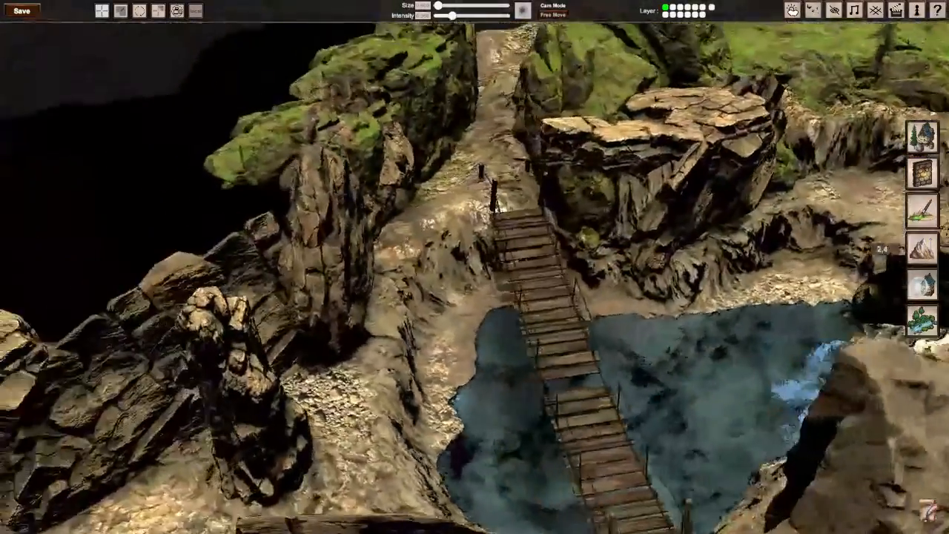
scroll(495, 187, up, 3)
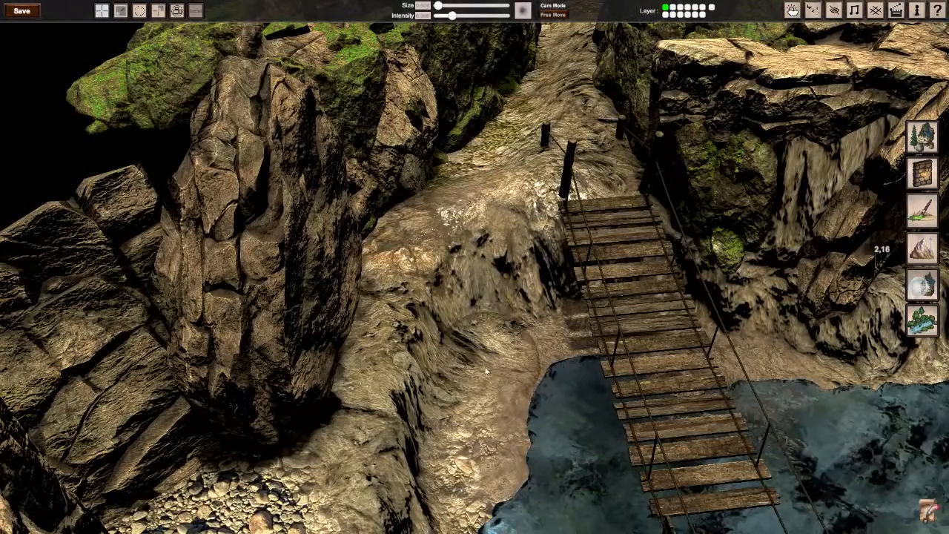
mouse_move(492, 325)
middle_down()
mouse_move(416, 356)
mouse_move(408, 330)
mouse_move(463, 304)
mouse_move(500, 268)
middle_up()
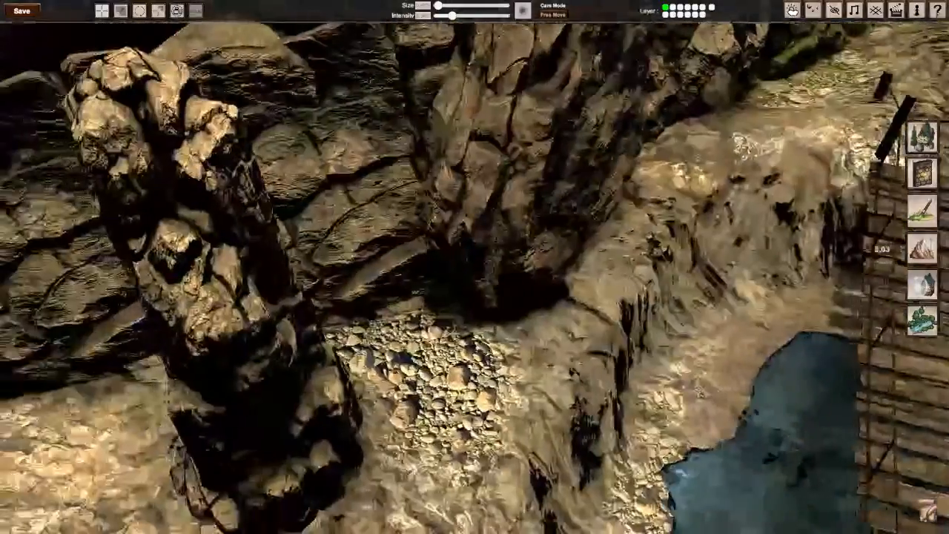
Step: Place the wooden ladder from the Objects library's Other category on the bank beside the rope bridge
click(923, 148)
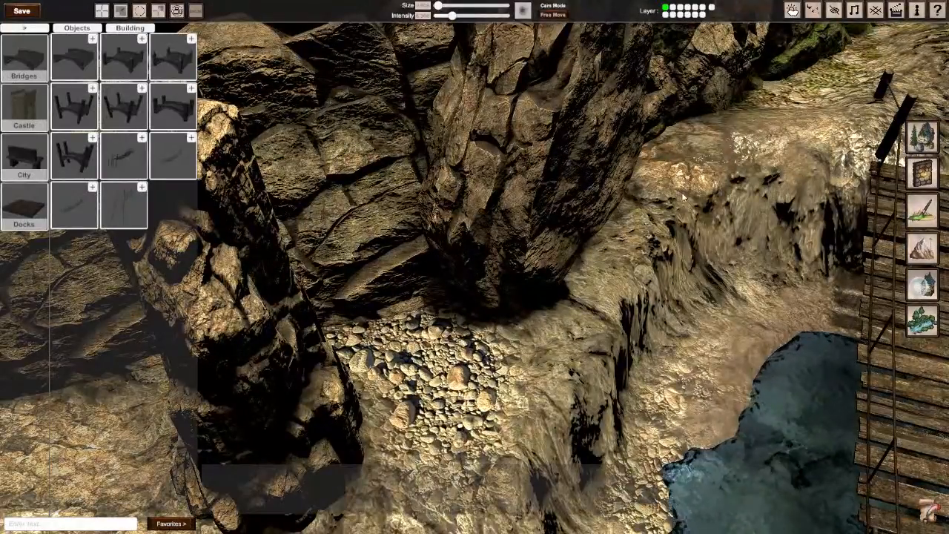
click(30, 30)
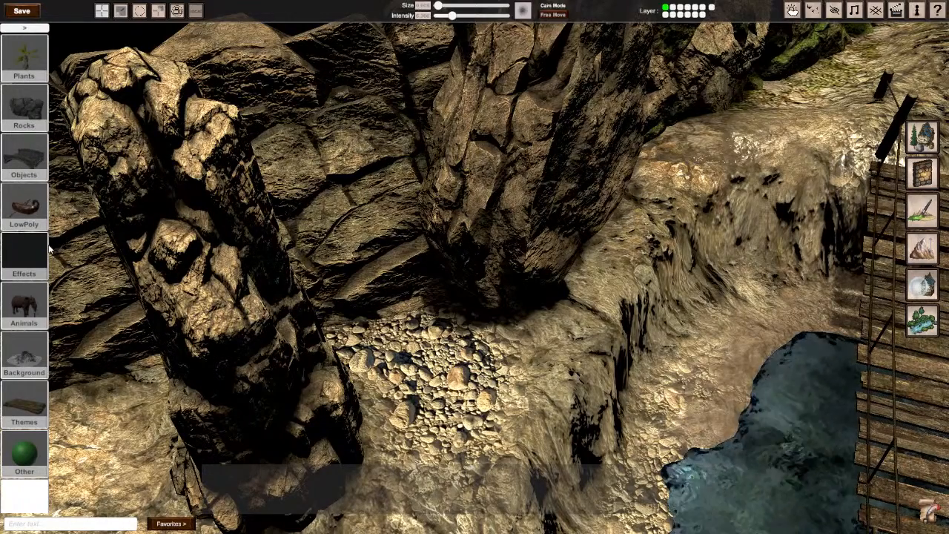
click(27, 166)
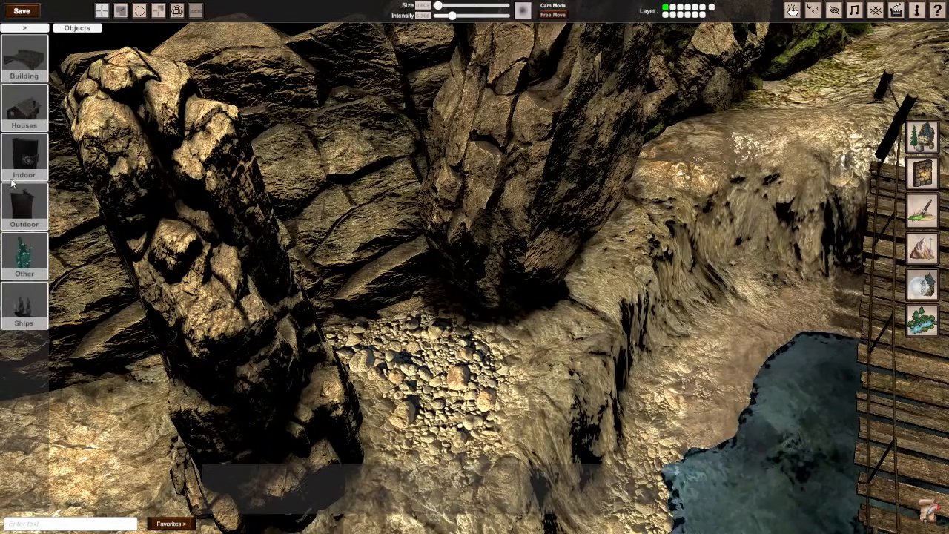
click(21, 254)
click(125, 299)
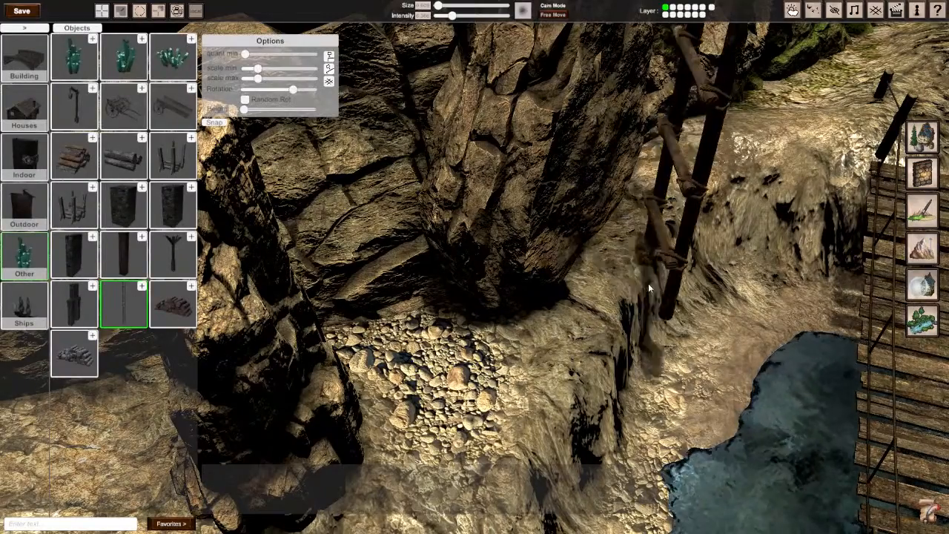
click(739, 327)
scroll(740, 327, down, 5)
right_drag(740, 327, 548, 399)
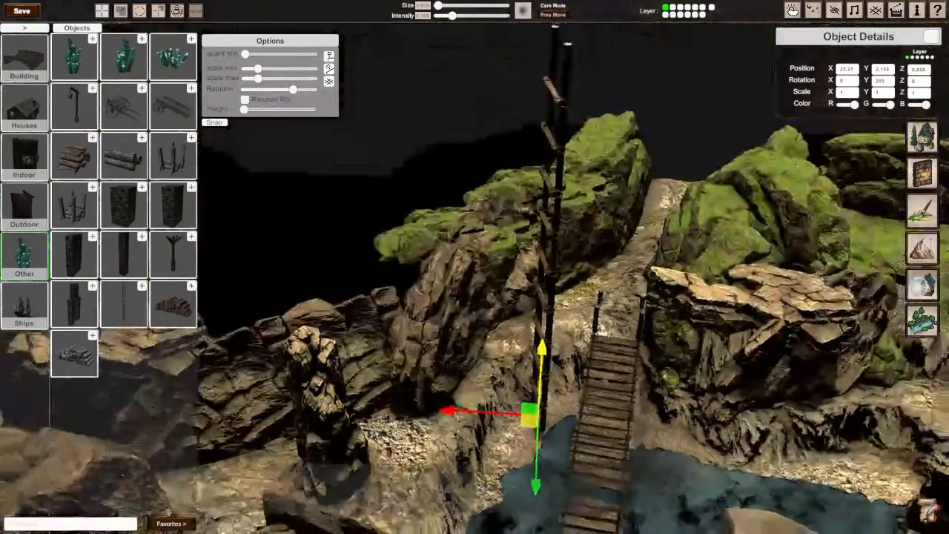
Step: Turn the ladder around its vertical axis toward the bank and scale it uniformly to 0.278
key(e)
key(r)
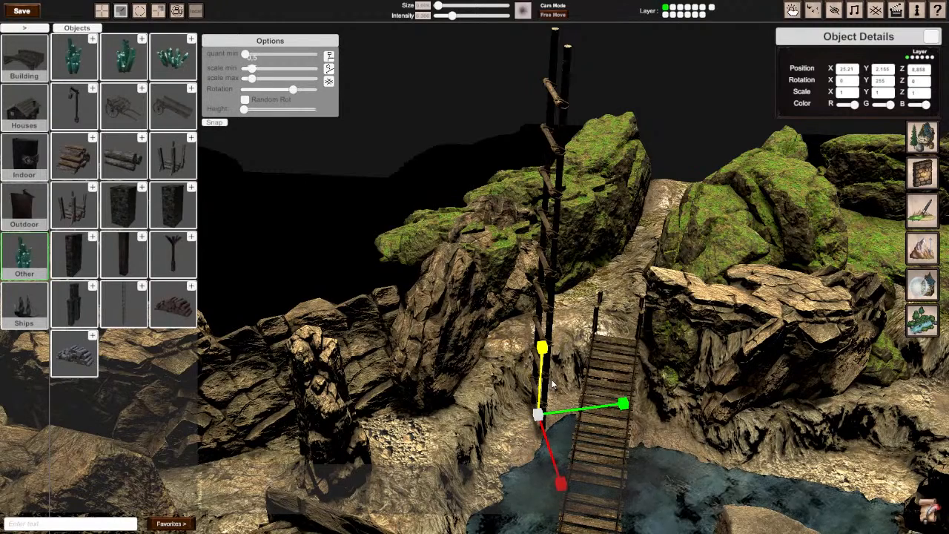
key(e)
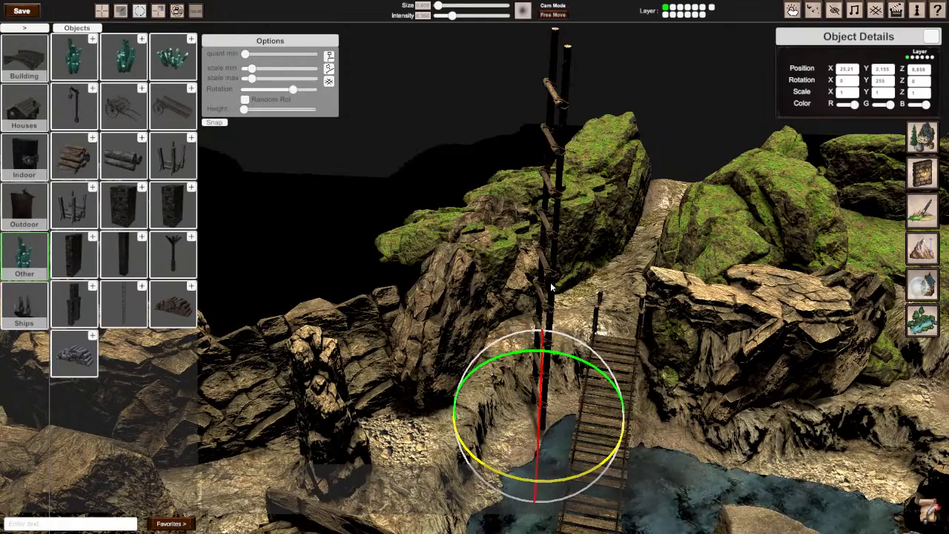
key(s)
right_drag(568, 479, 496, 323)
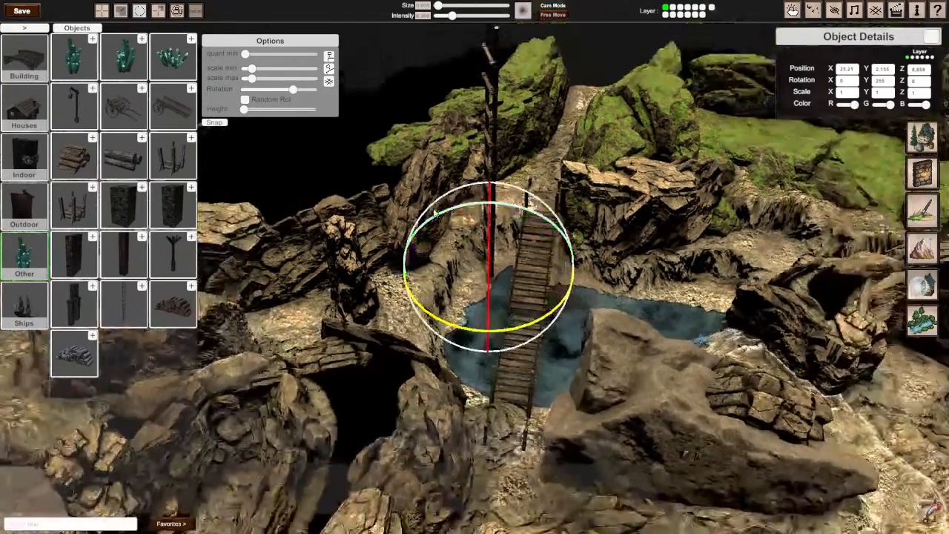
drag(492, 323, 466, 262)
key(w)
Step: Move the ladder to the foot of the slope beside the bridge and tilt it 41.72 on X to lean against the bank
key(w)
right_drag(466, 263, 478, 271)
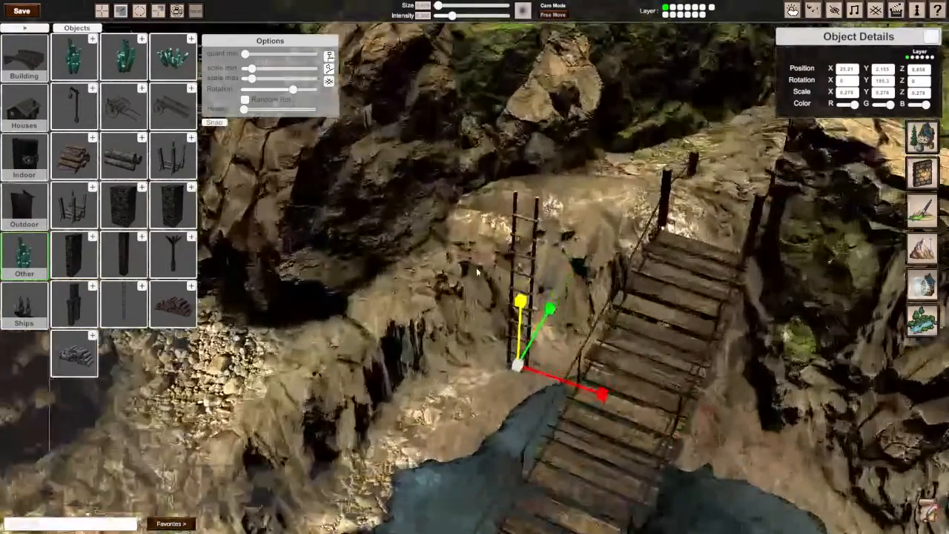
key(w)
drag(522, 374, 553, 350)
key(e)
drag(563, 308, 591, 222)
drag(540, 315, 539, 321)
key(w)
drag(550, 288, 549, 319)
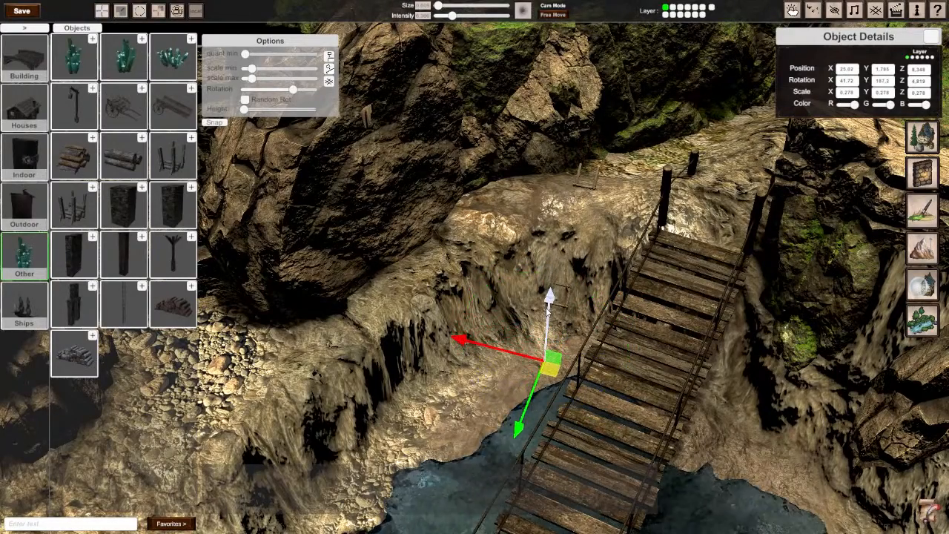
drag(545, 378, 546, 382)
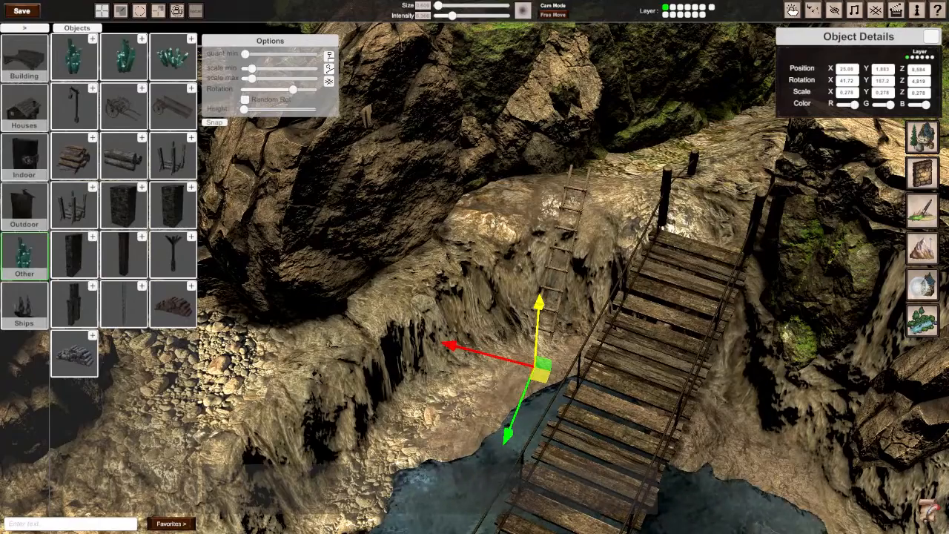
Step: Reselect the ladder and widen it to a scale of 0.333 on X and Z, with 0.255 on Y
click(537, 225)
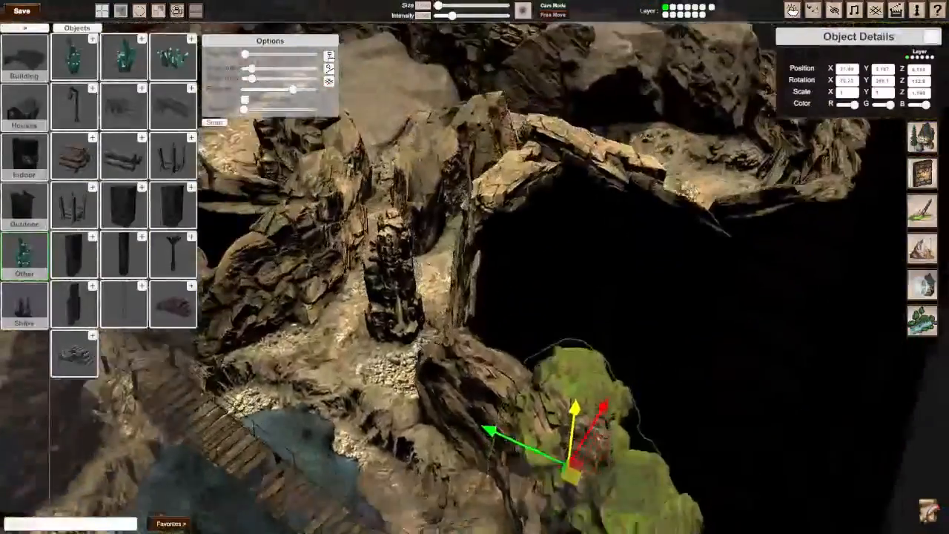
right_drag(475, 267, 452, 296)
key(s)
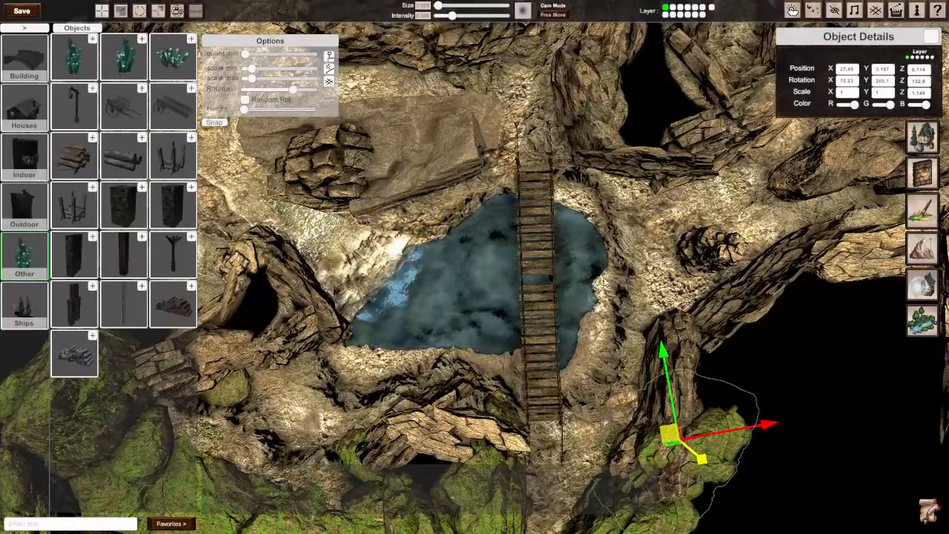
click(590, 405)
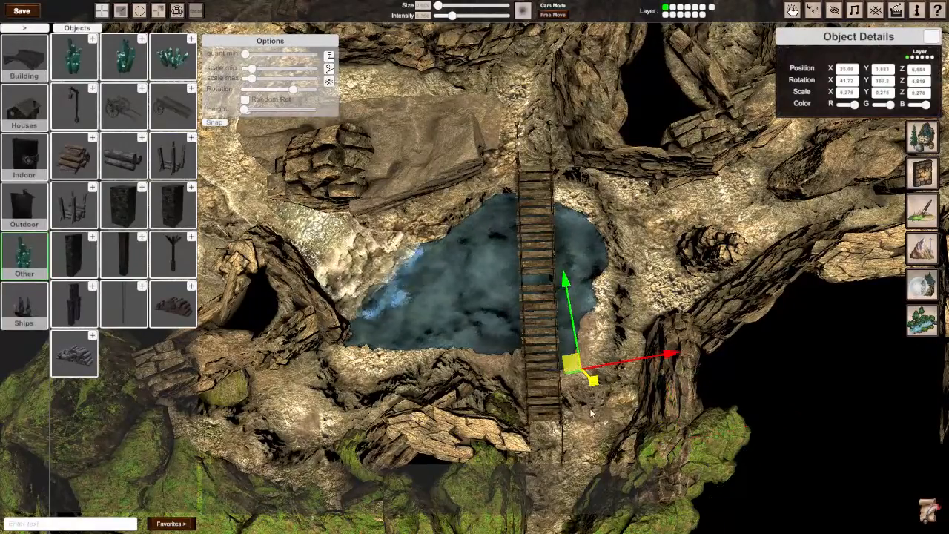
right_drag(591, 404, 768, 360)
key(w)
key(e)
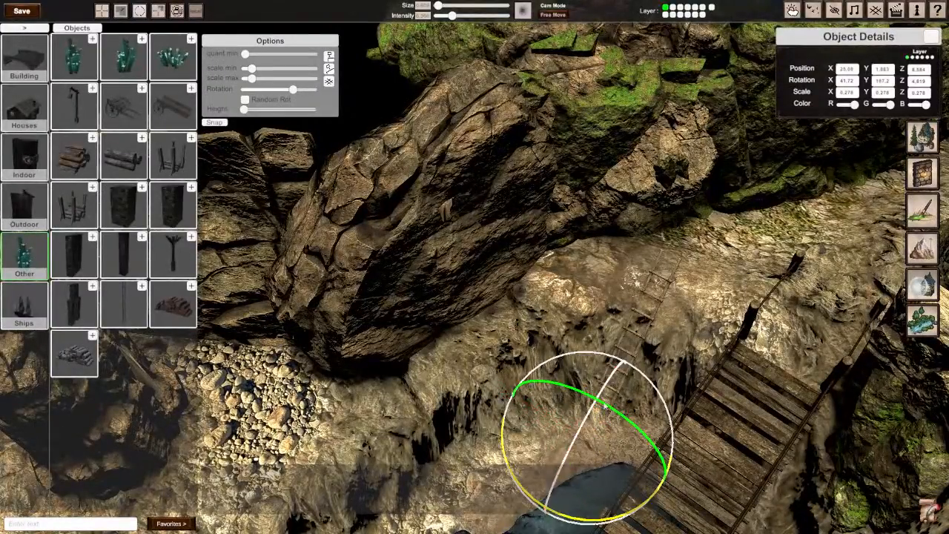
key(r)
drag(586, 438, 587, 439)
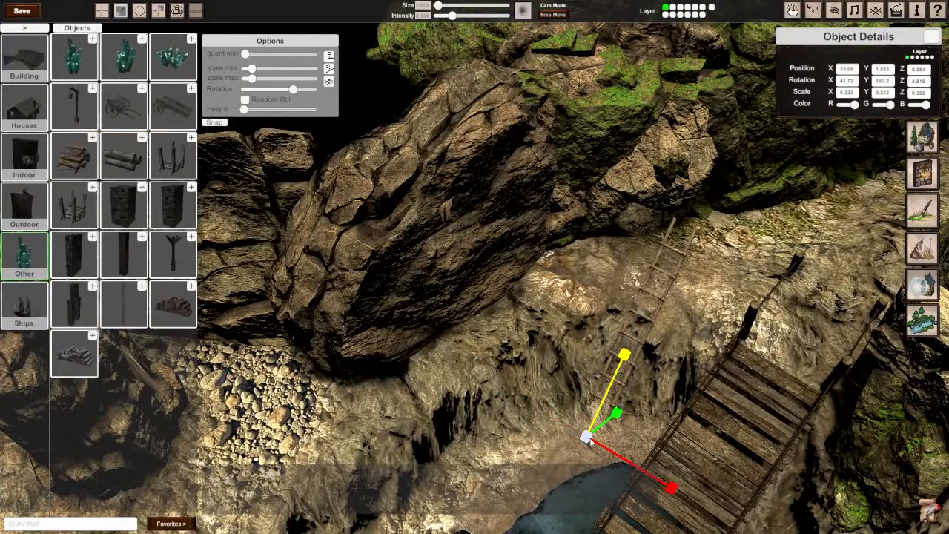
drag(622, 361, 621, 368)
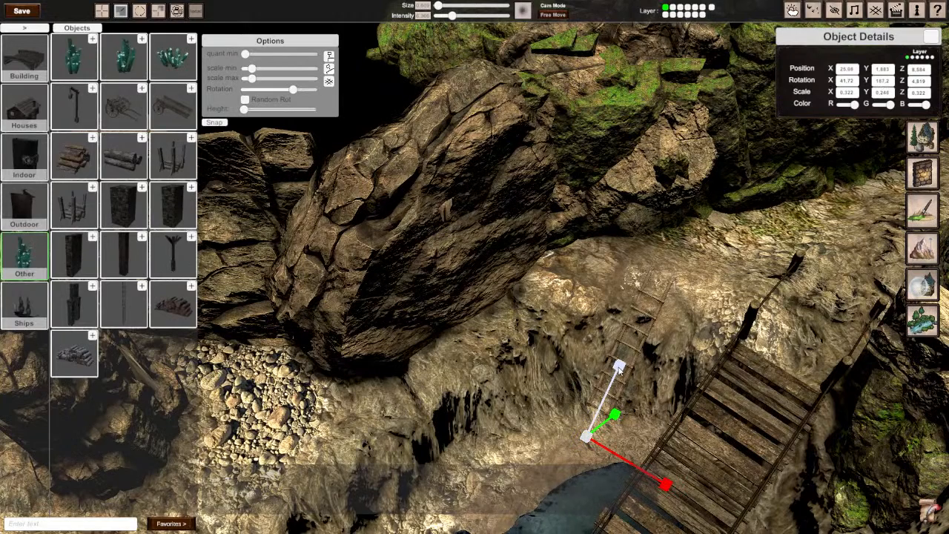
drag(585, 437, 607, 428)
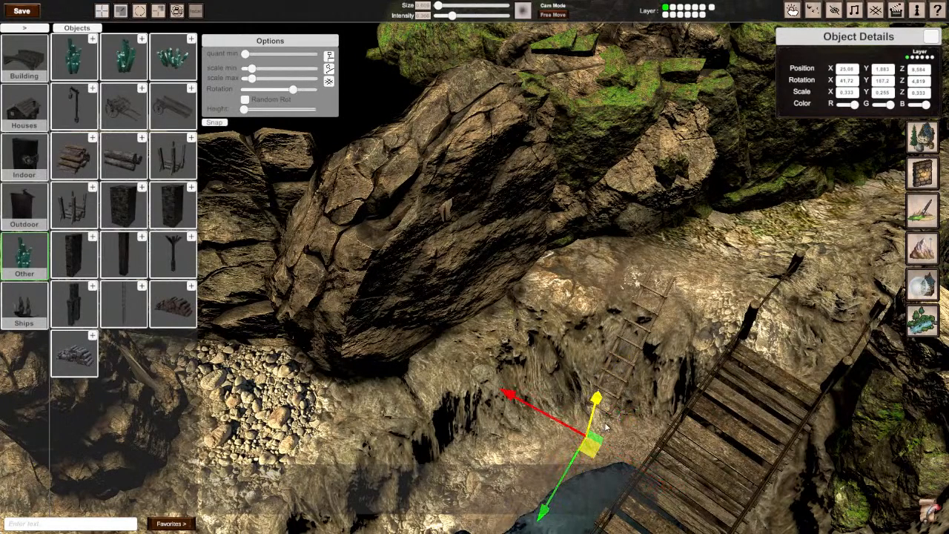
Step: Set the ladder's tilt to about 36.79 on X and shift it along the bank closer to the bridge
key(r)
key(e)
drag(602, 391, 594, 404)
key(w)
drag(596, 450, 622, 455)
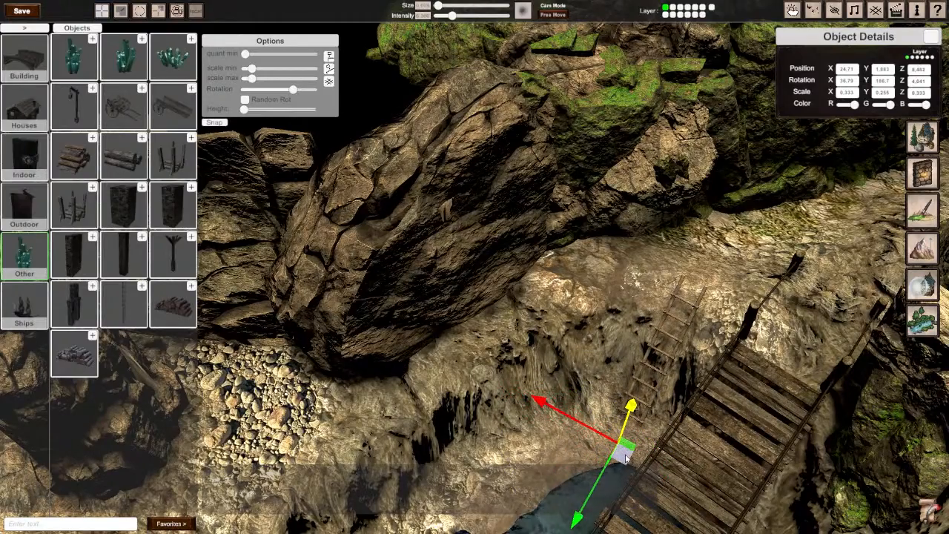
Step: Deselect the ladder and check its placement and the surrounding bank, keeping the Other object category open
right_drag(627, 459, 412, 430)
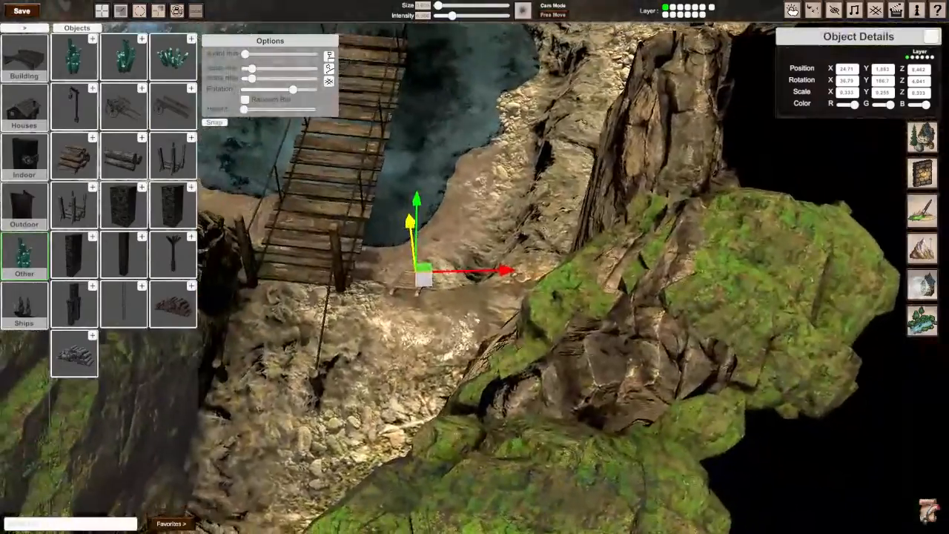
click(488, 123)
right_drag(487, 123, 428, 280)
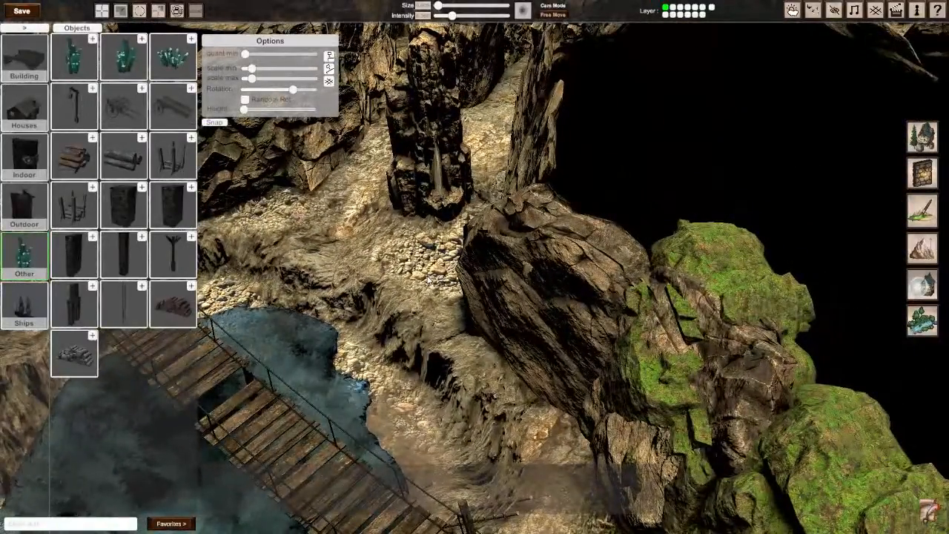
right_drag(487, 359, 456, 327)
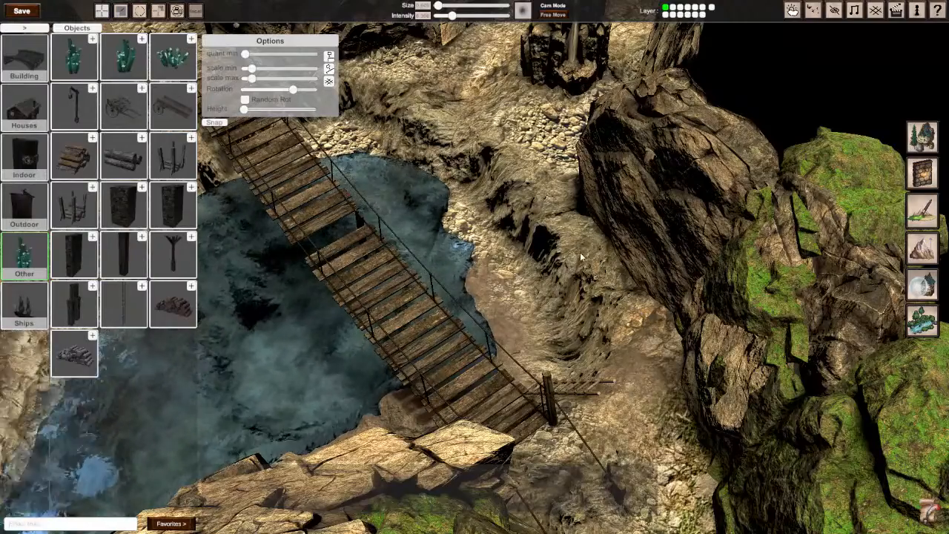
key(w)
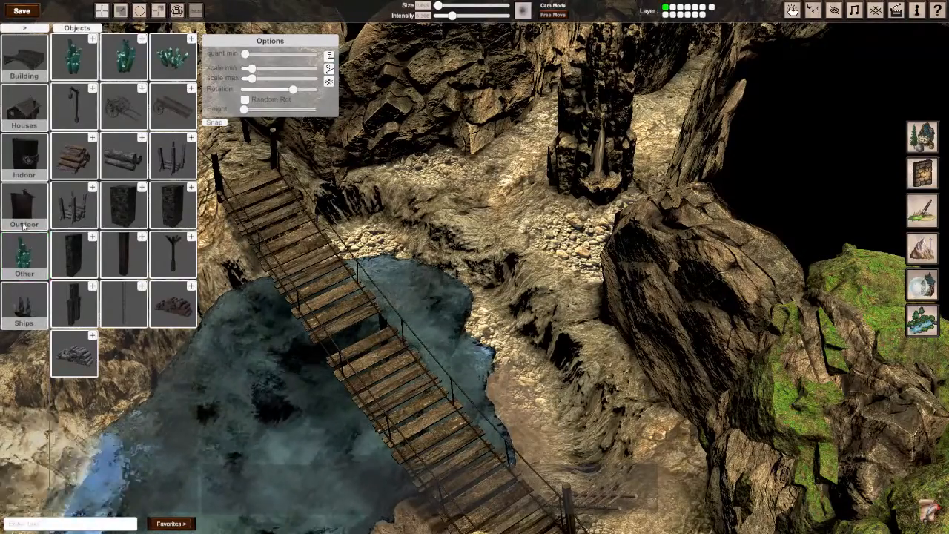
click(43, 255)
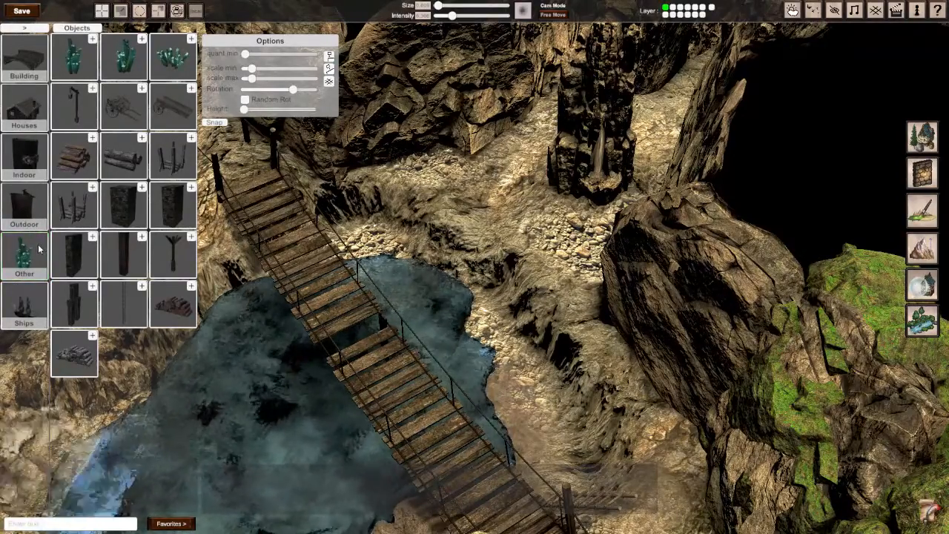
Step: Narrow the rope bridge over the pool by reducing its Z scale to about 0.29, and deselect it
click(339, 313)
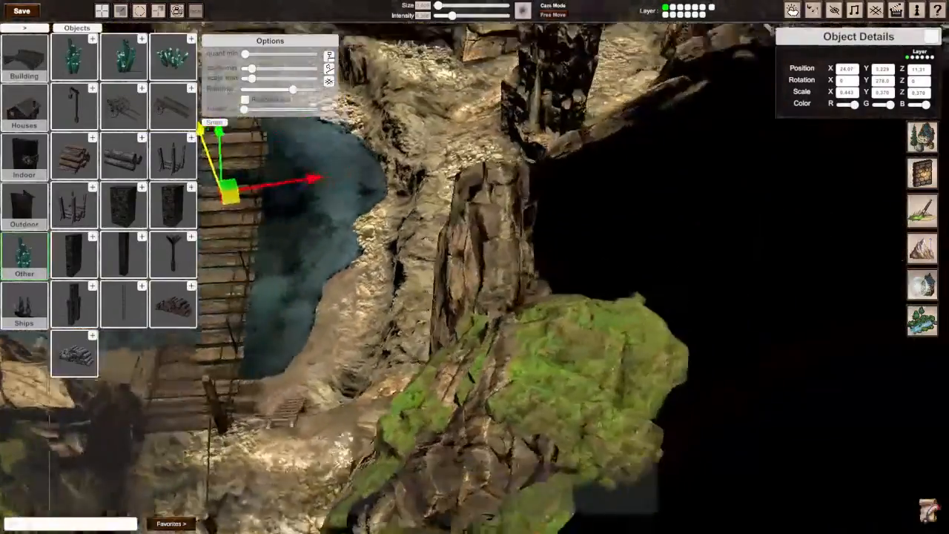
right_drag(474, 267, 475, 267)
key(w)
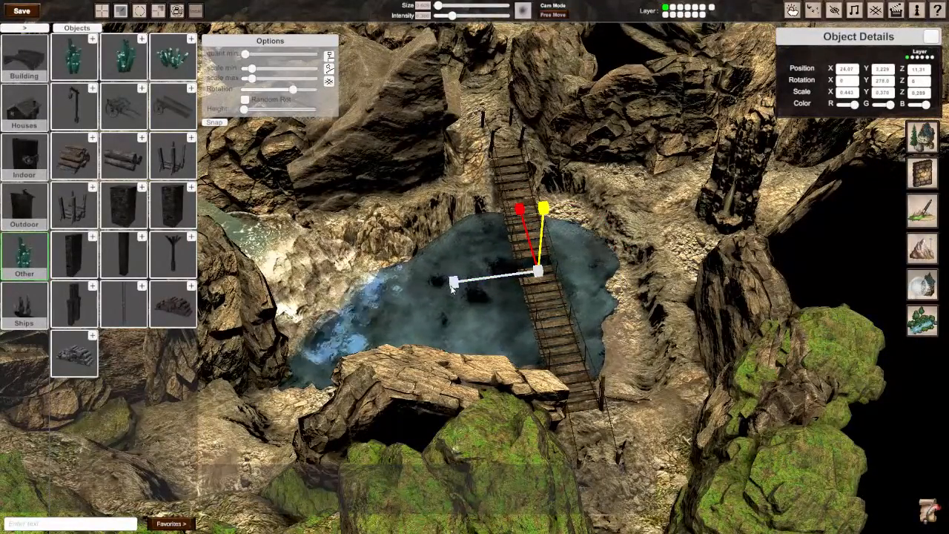
click(614, 258)
right_drag(614, 258, 381, 263)
scroll(381, 263, up, 3)
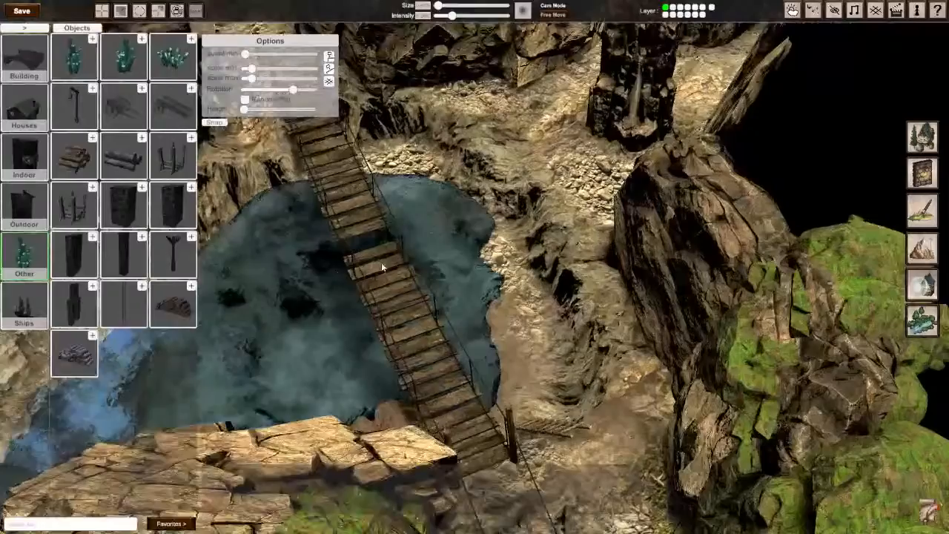
Step: Browse the Outdoor objects in the Village, Statues and Market categories for something suited to the cave
click(43, 250)
click(29, 217)
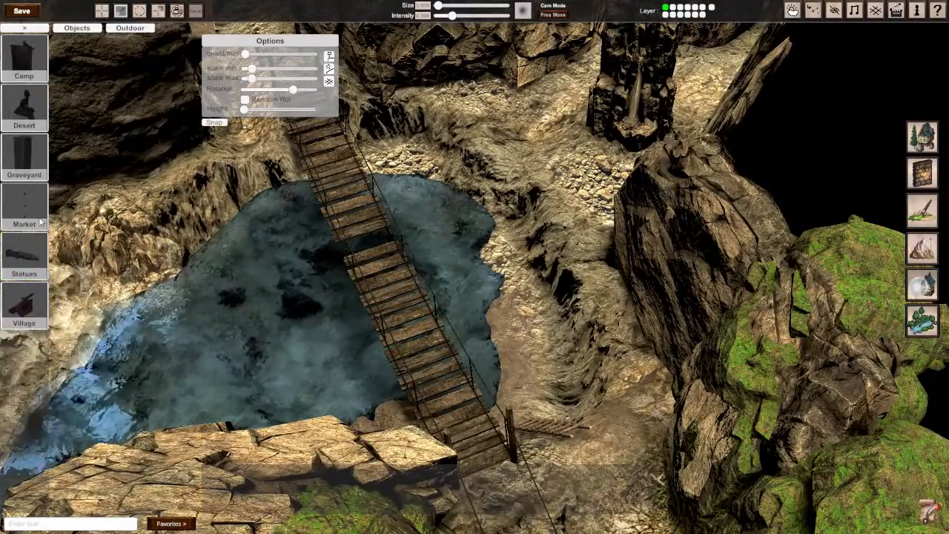
click(28, 307)
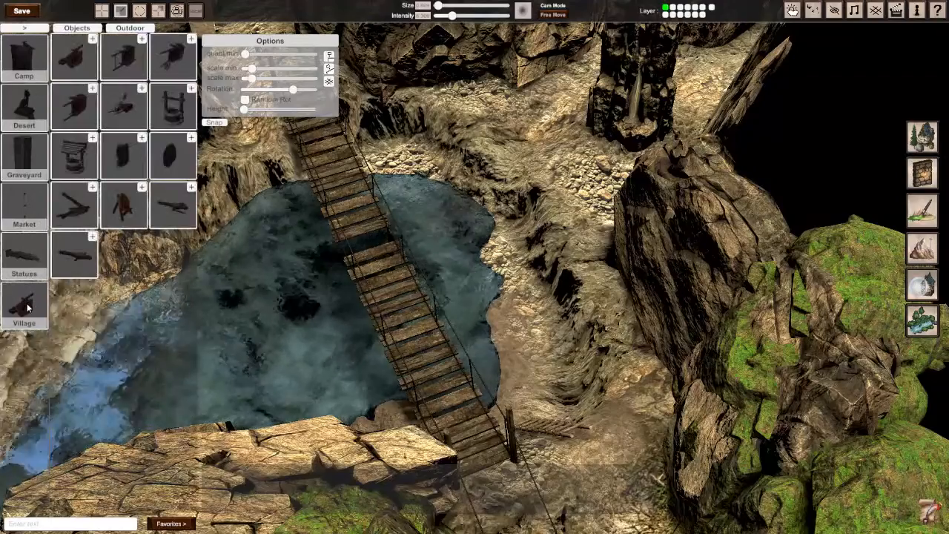
click(28, 251)
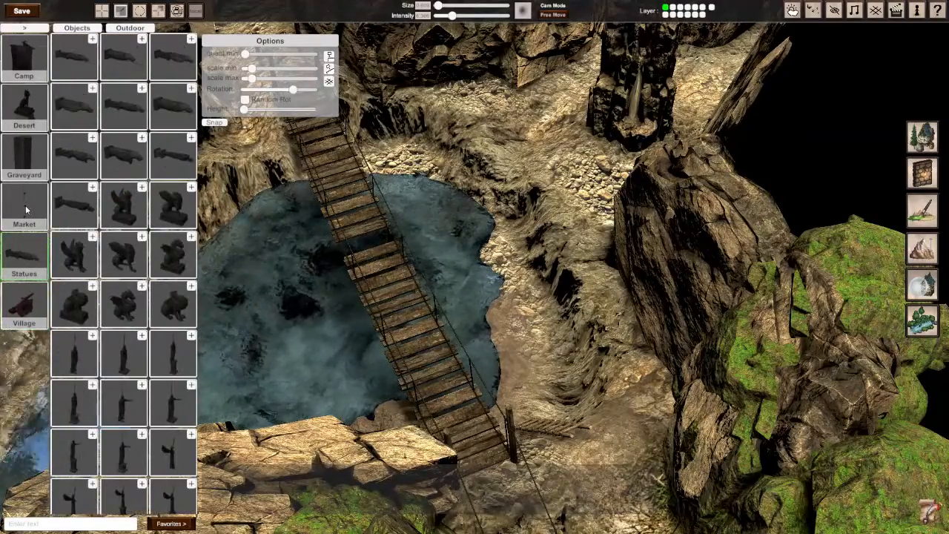
click(28, 209)
Step: Place an angled wooden platform from the Building > Castle > Ruins > Platforms category on the bank beside the pool
click(21, 27)
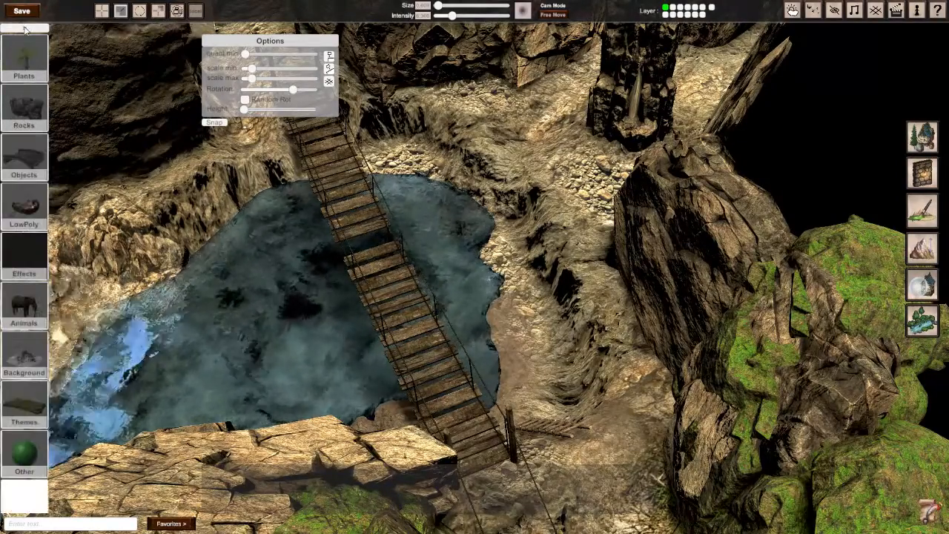
click(28, 155)
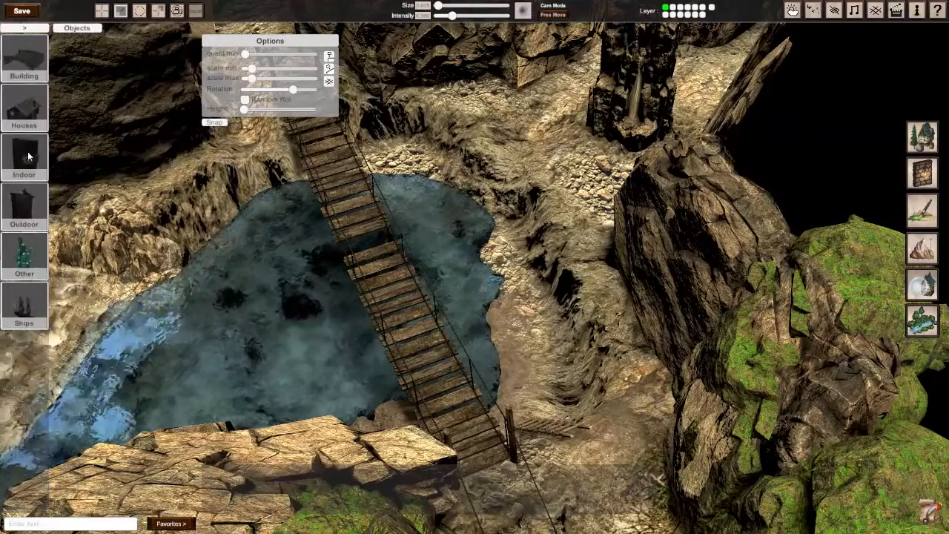
click(24, 60)
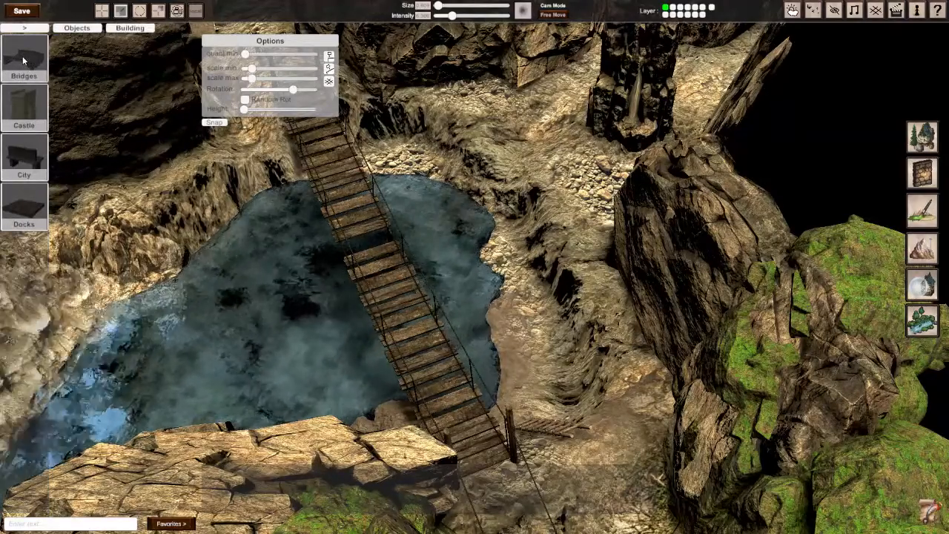
click(28, 111)
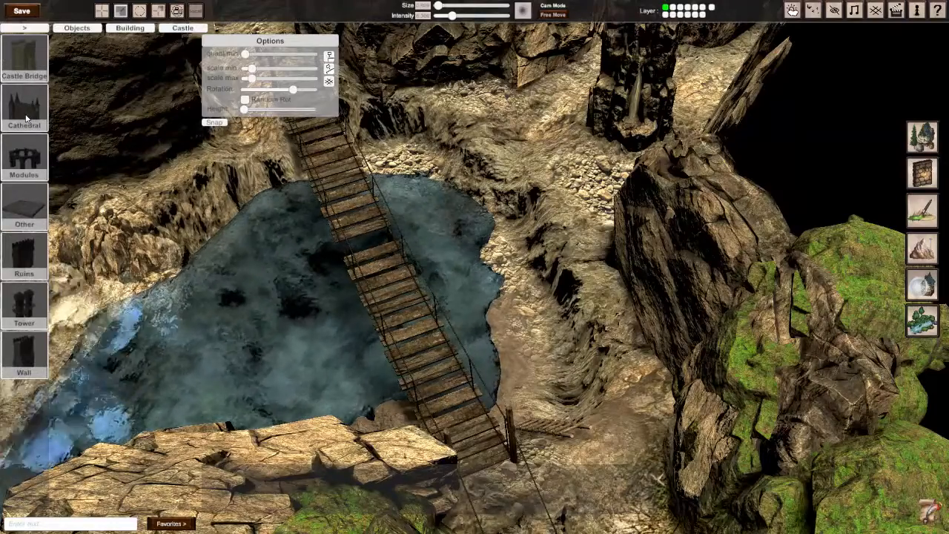
click(24, 261)
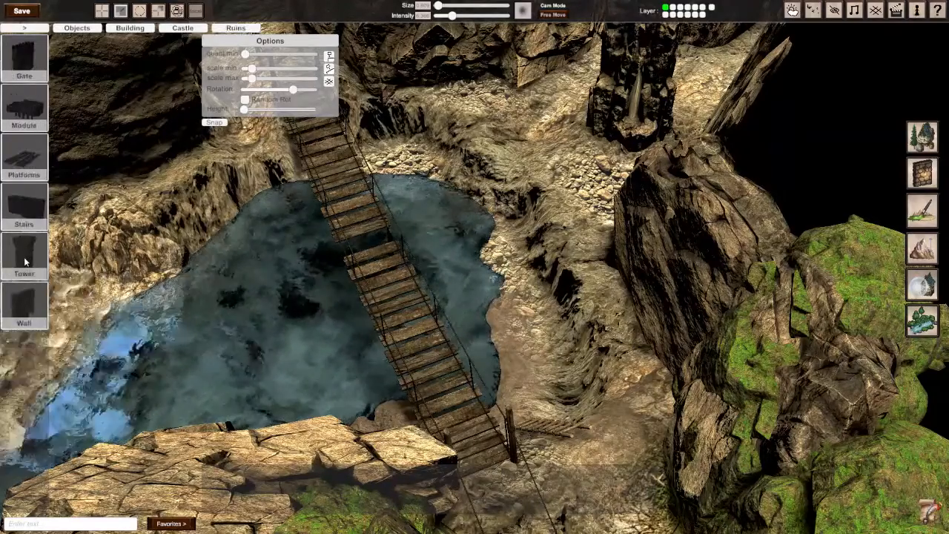
click(31, 161)
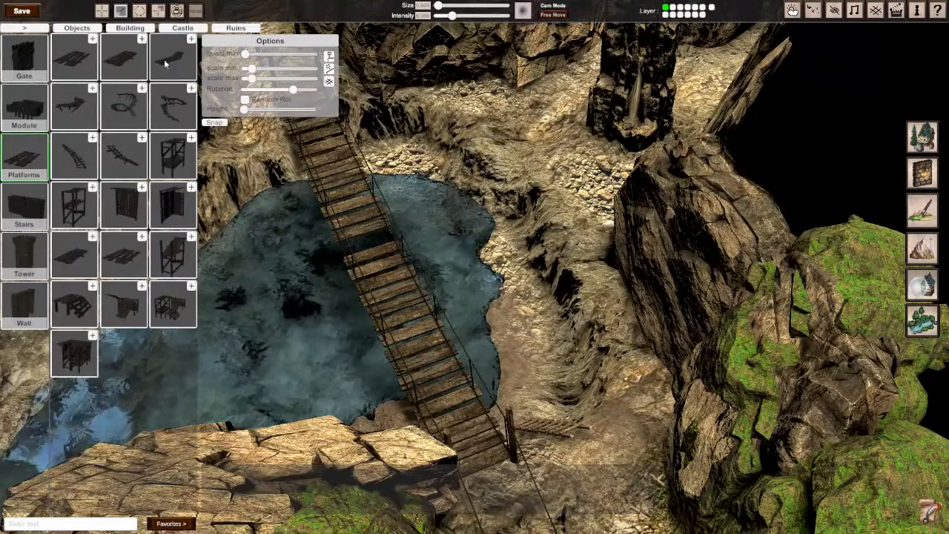
click(648, 161)
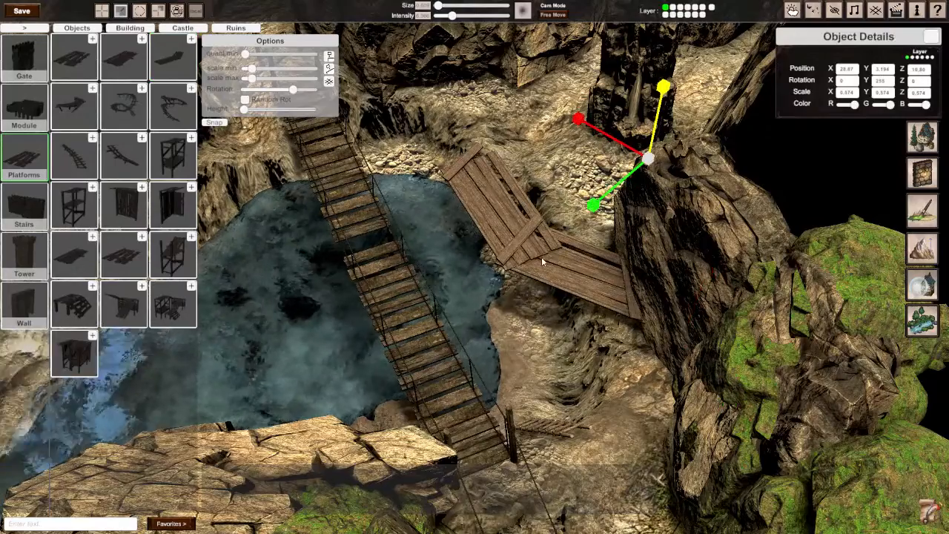
Step: Rotate the angled platform to about 284 on Y and move it along the rock wall beside the pool
key(e)
drag(597, 202, 500, 191)
key(w)
drag(648, 167, 779, 277)
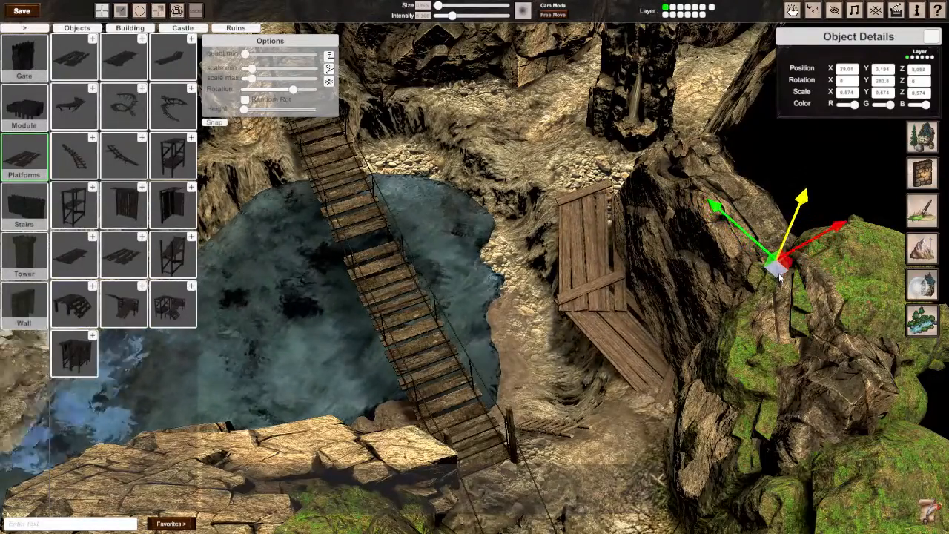
Step: Narrow the angled platform to about 0.49 on the Z scale, lower it slightly and fit it against the rock wall
key(r)
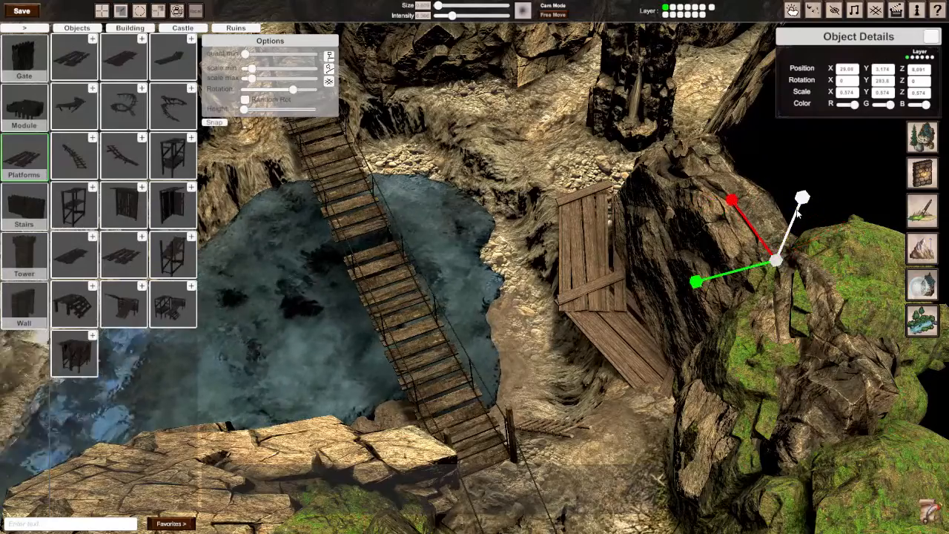
key(e)
key(r)
drag(691, 288, 708, 286)
key(w)
drag(776, 271, 746, 276)
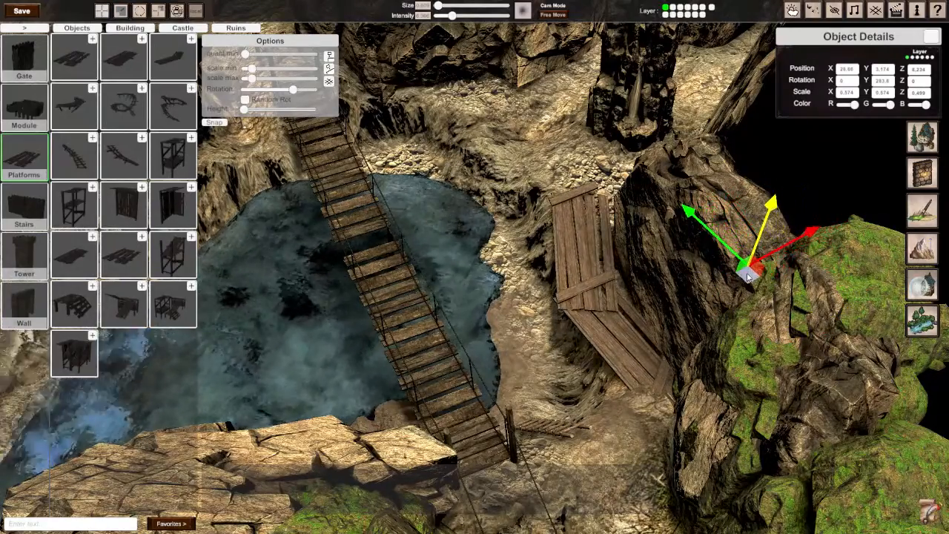
drag(767, 230, 763, 229)
drag(751, 276, 759, 279)
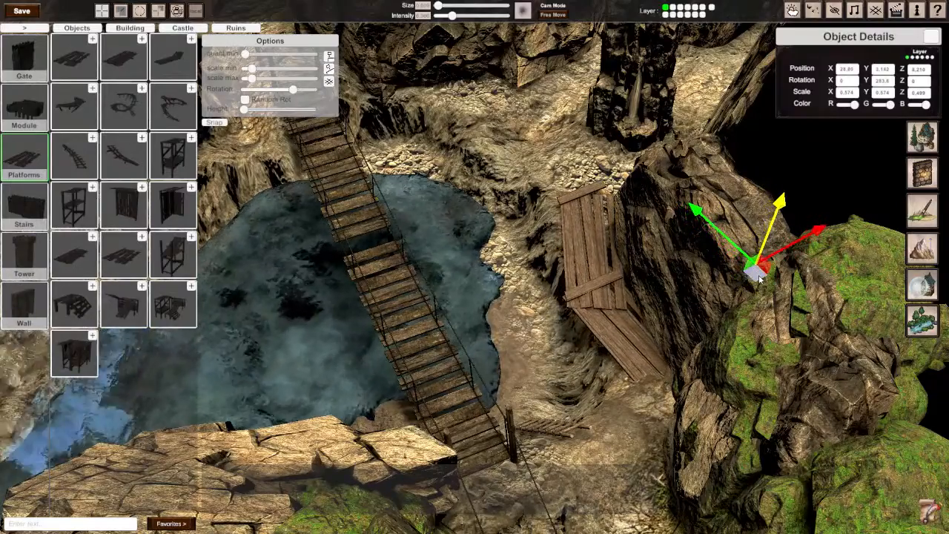
Step: Turn the angled platform to about 294.8 on Y with a slight tilt to match the ledge, and deselect it
right_drag(525, 221, 471, 265)
click(465, 283)
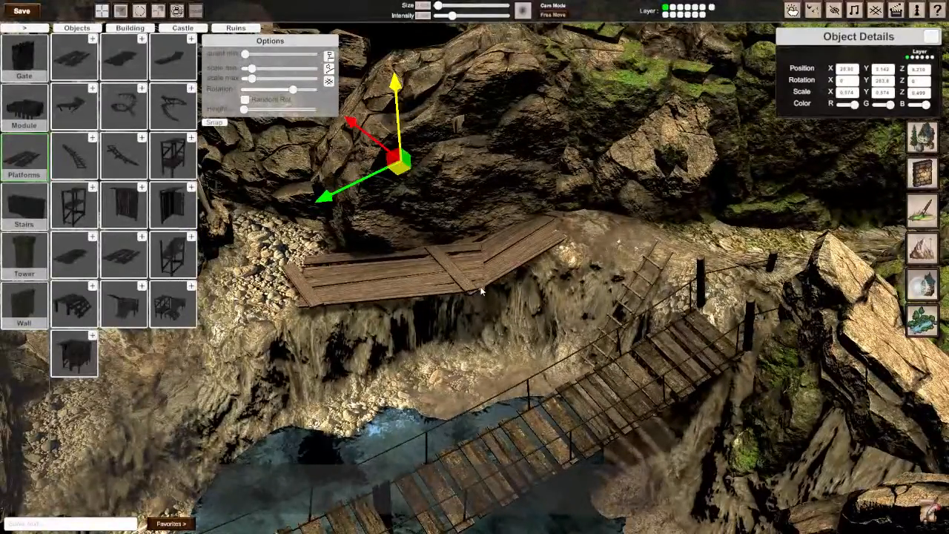
key(e)
drag(400, 214, 377, 213)
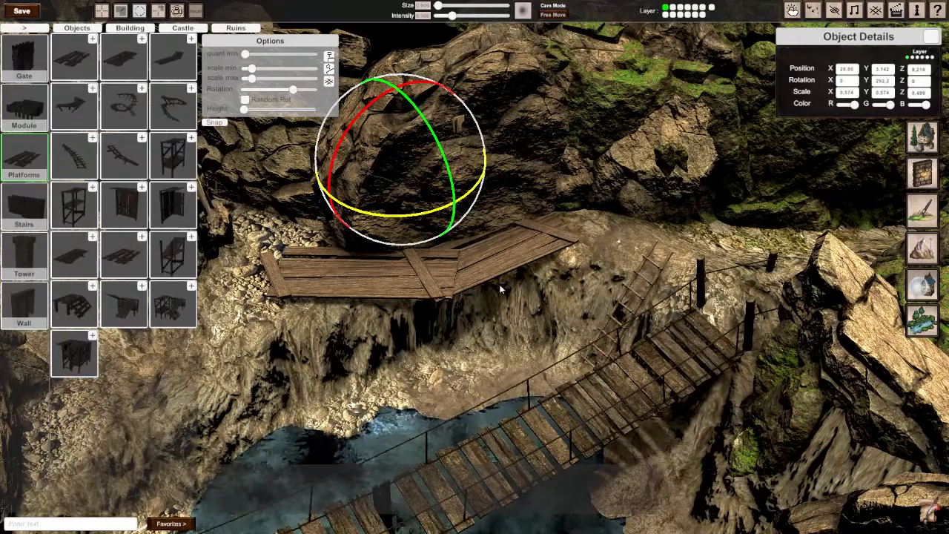
drag(413, 210, 408, 210)
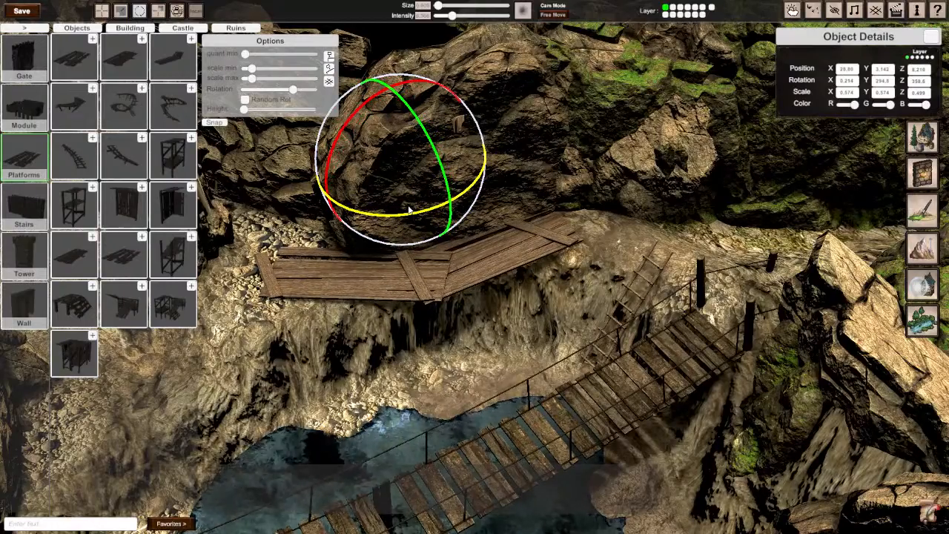
click(473, 354)
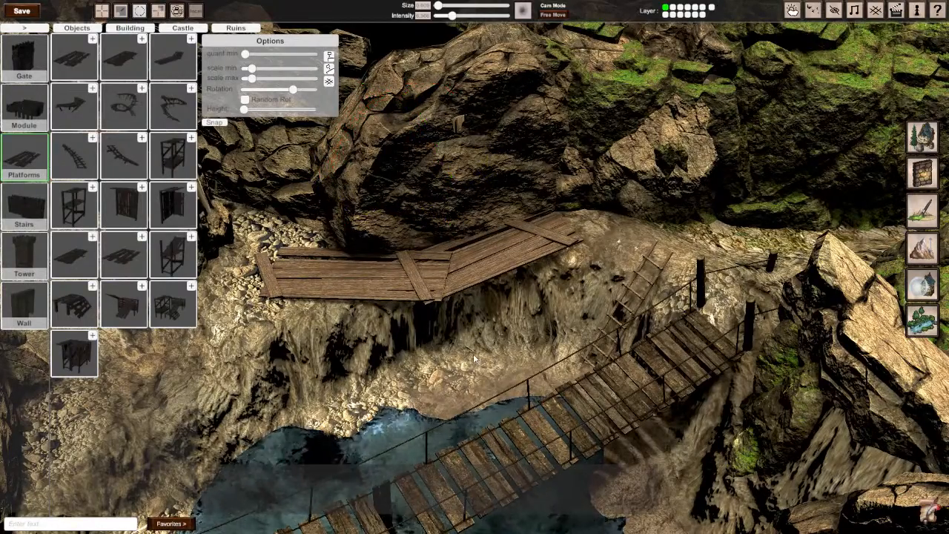
Step: Examine the bridge, ladder and platform from above, and survey the cave as far as the stream beyond the pool
scroll(476, 354, down, 5)
right_drag(476, 353, 430, 350)
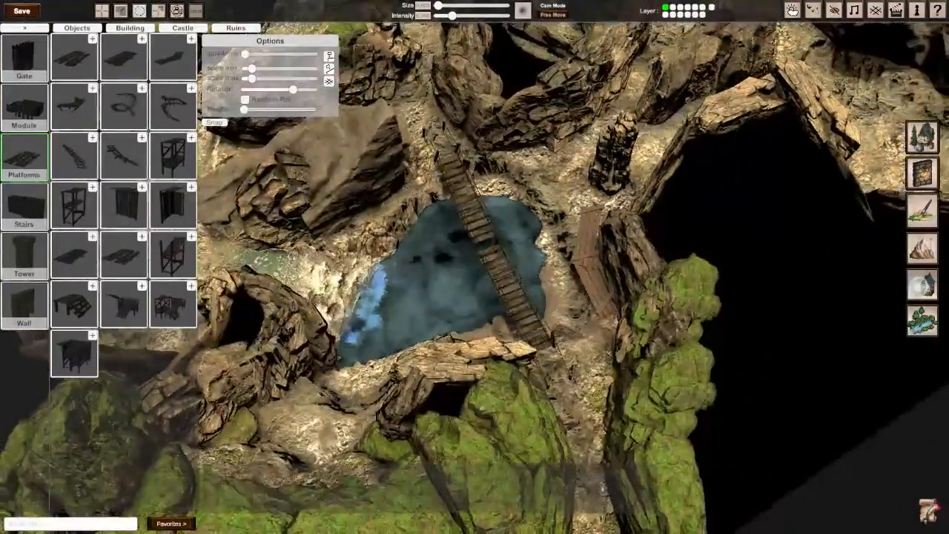
scroll(430, 350, up, 3)
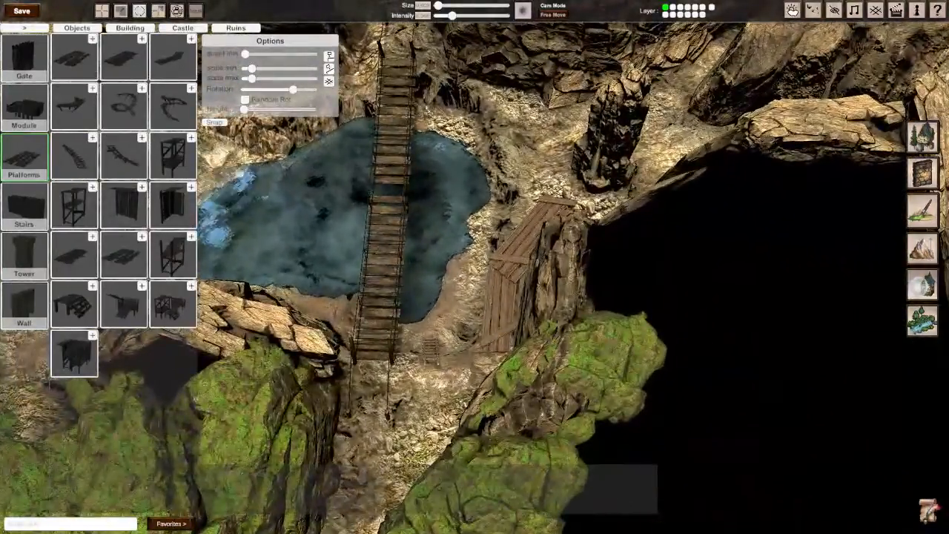
scroll(475, 297, down, 2)
scroll(475, 296, up, 3)
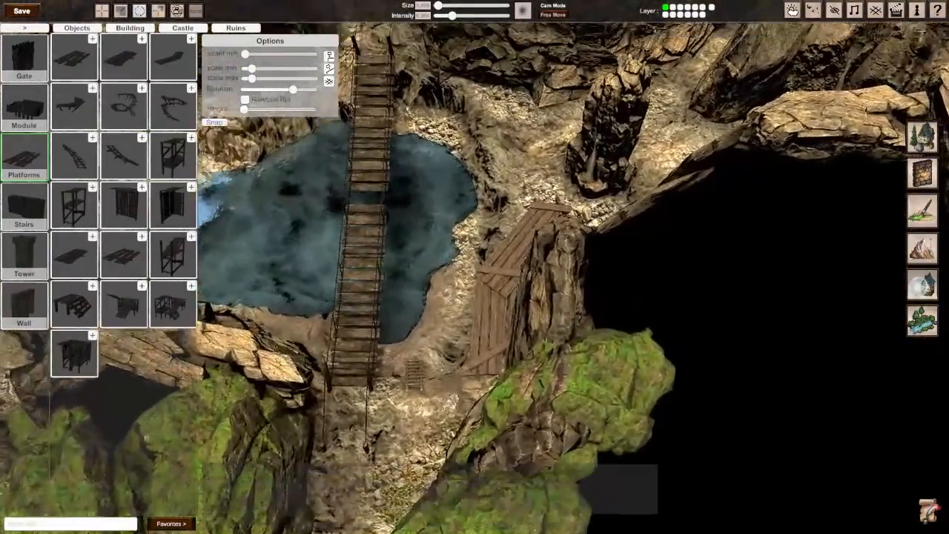
key(w)
key(d)
scroll(511, 252, down, 2)
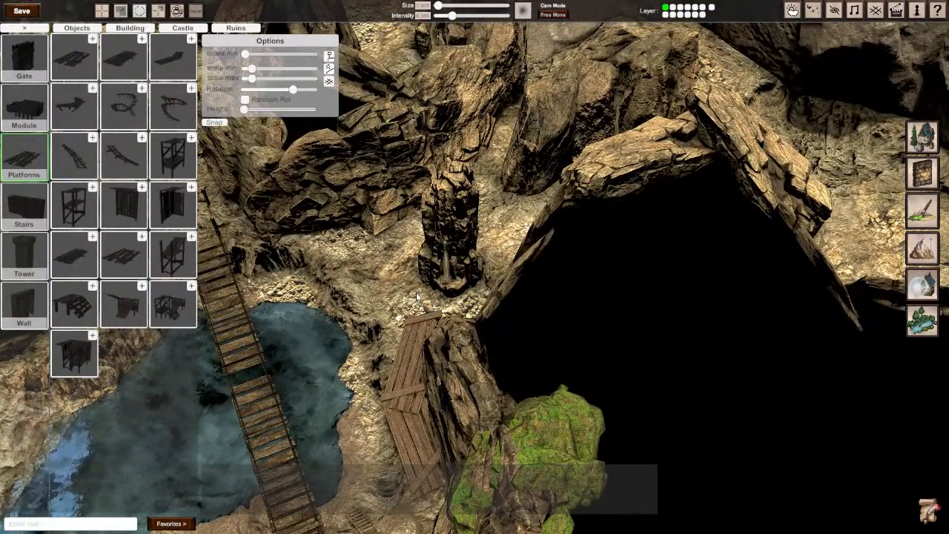
right_drag(403, 385, 437, 381)
key(w)
key(s)
key(w)
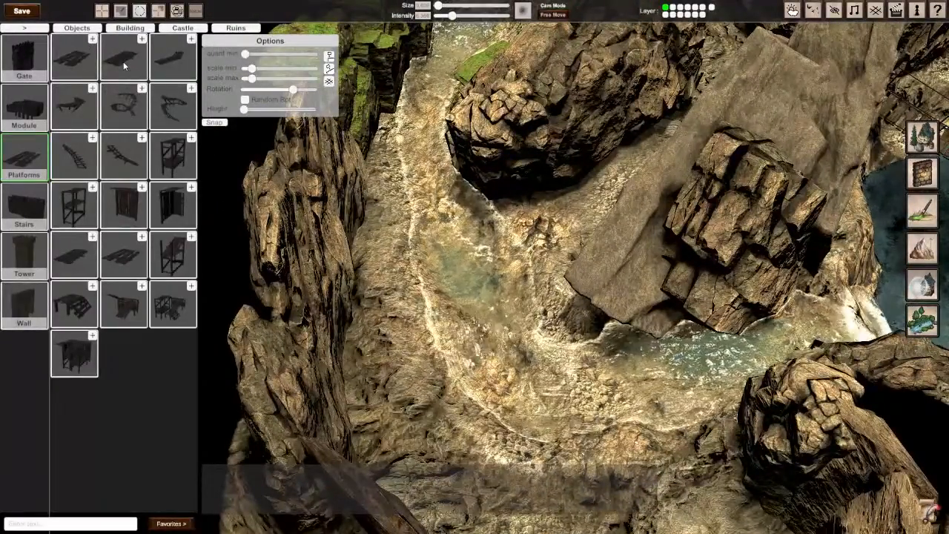
Step: Place a straight wooden platform across the stream, tilt it to the banks, lengthen it to 0.673 on X and deselect it
click(74, 254)
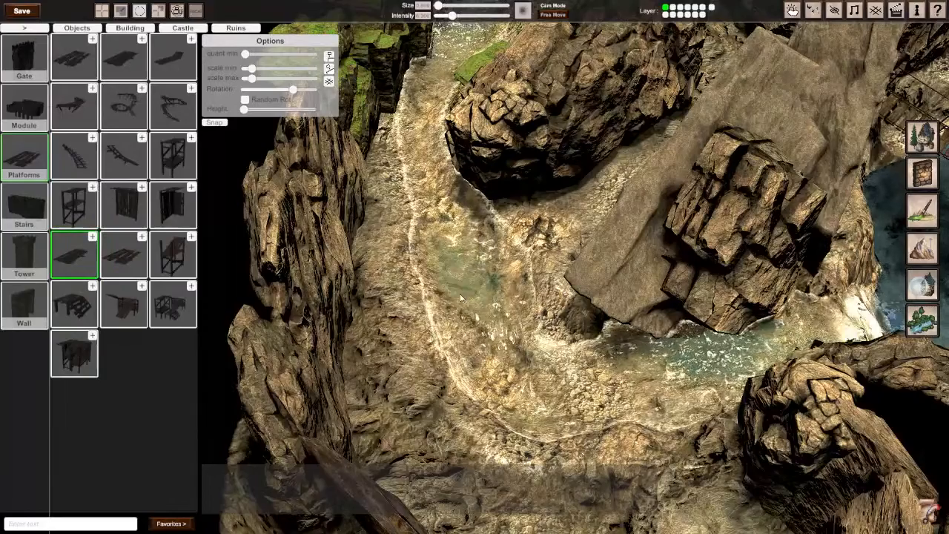
click(440, 310)
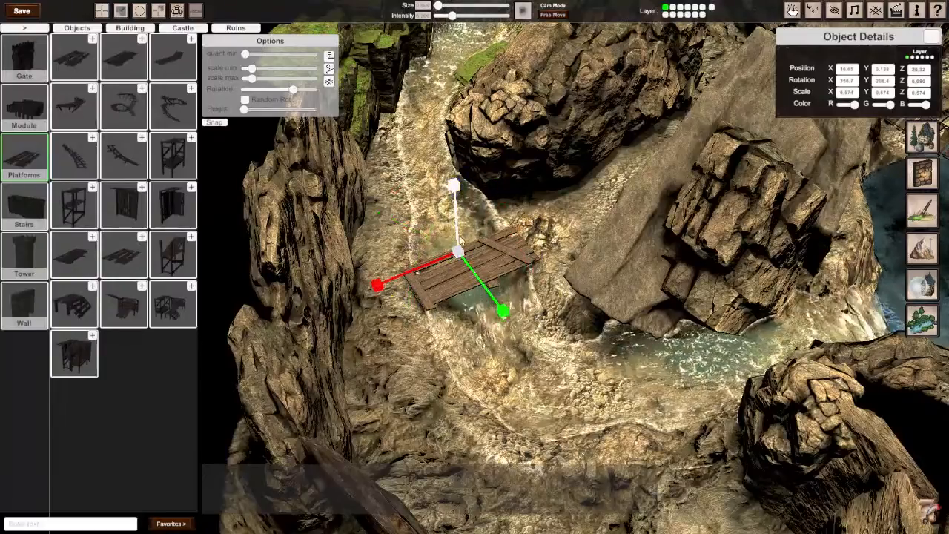
right_drag(471, 271, 504, 262)
scroll(504, 262, up, 3)
scroll(504, 262, down, 3)
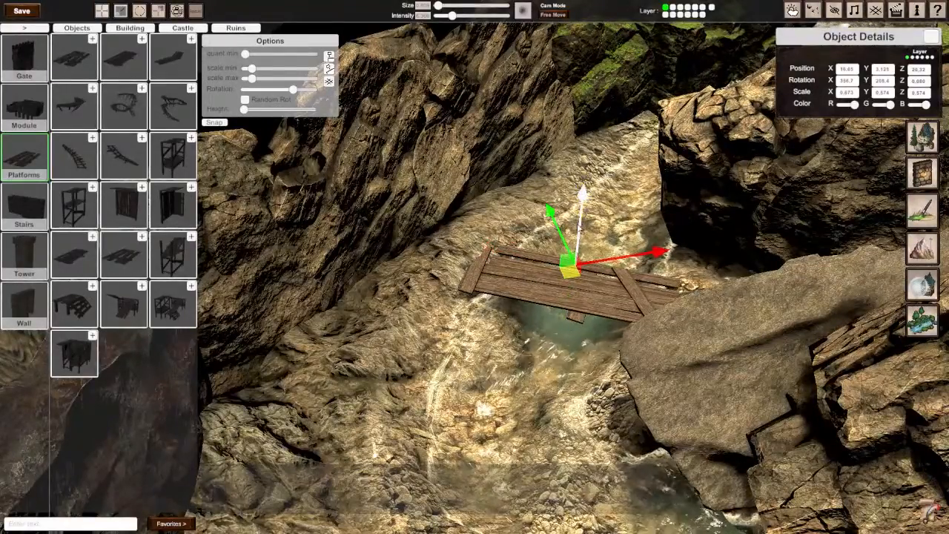
scroll(474, 271, down, 4)
click(436, 380)
Step: Review the whole cave map from several angles, checking how the rope bridge and both wooden platforms fit the terrain
right_drag(436, 379, 512, 370)
scroll(511, 370, down, 3)
scroll(511, 371, up, 2)
scroll(511, 371, down, 2)
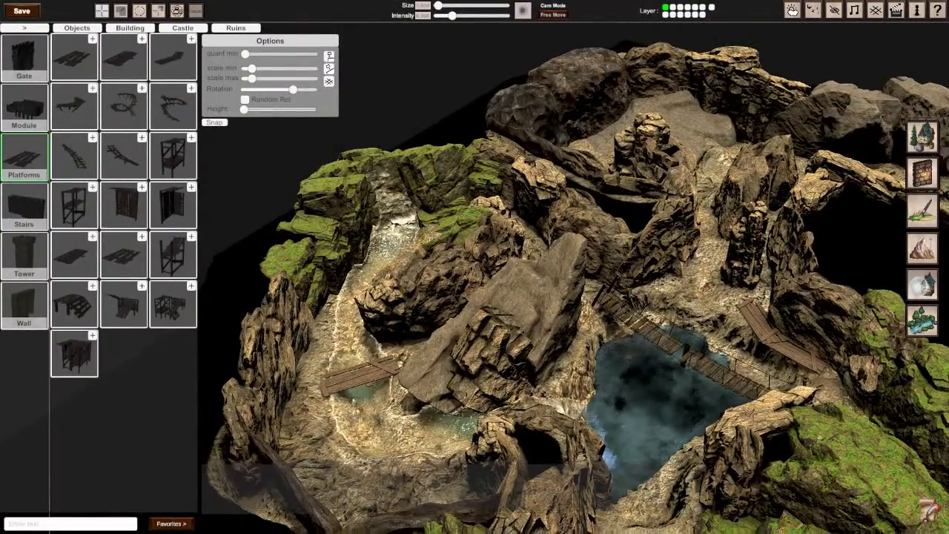
scroll(512, 311, up, 3)
right_drag(474, 297, 393, 312)
scroll(474, 297, down, 2)
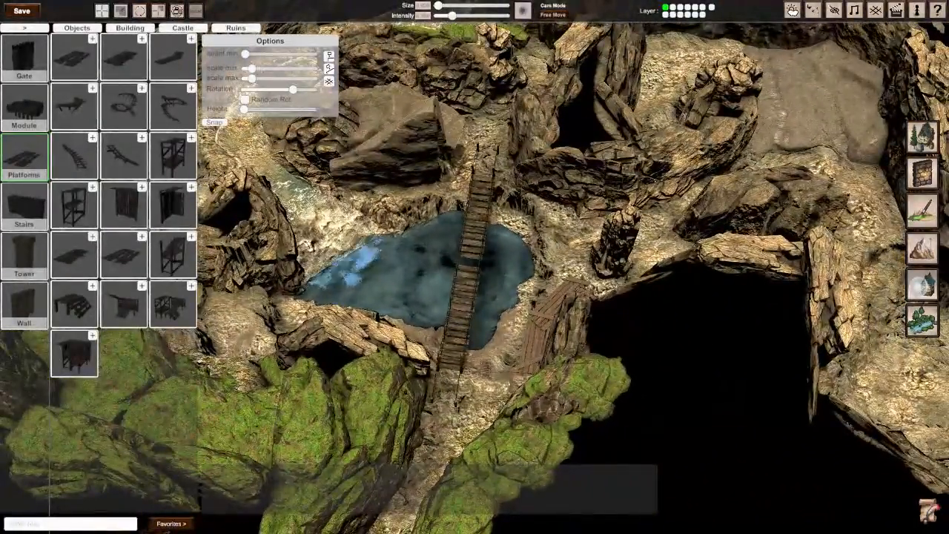
right_drag(475, 296, 415, 297)
key(d)
key(a)
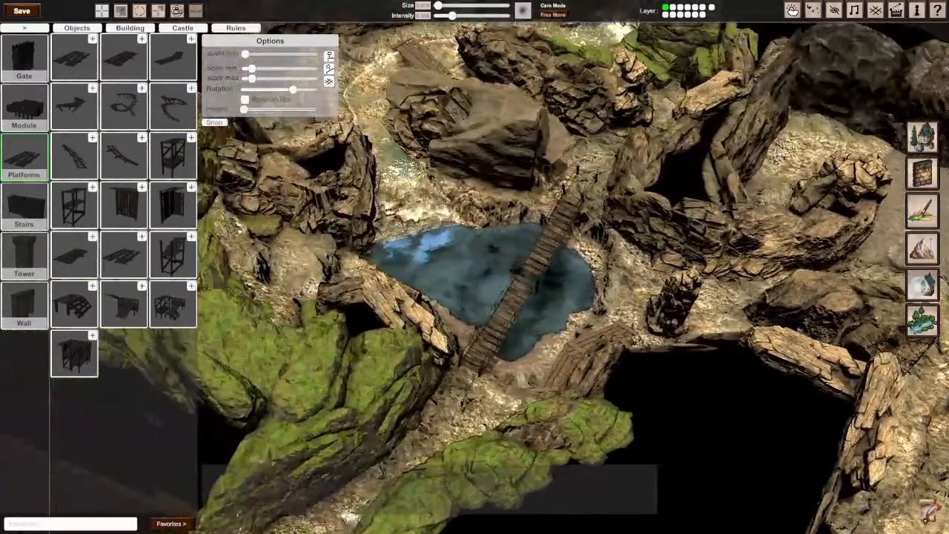
right_drag(474, 297, 337, 297)
key(a)
key(d)
key(d)
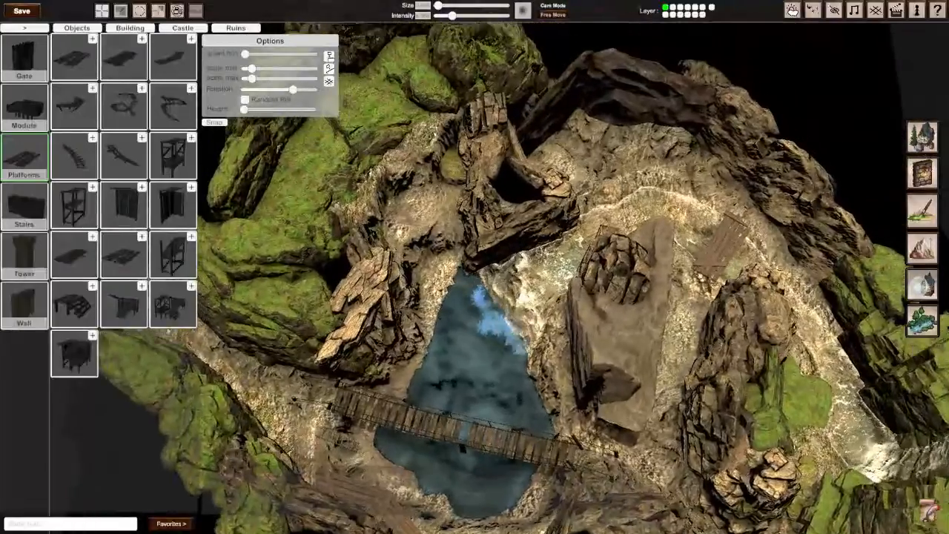
right_drag(475, 297, 564, 296)
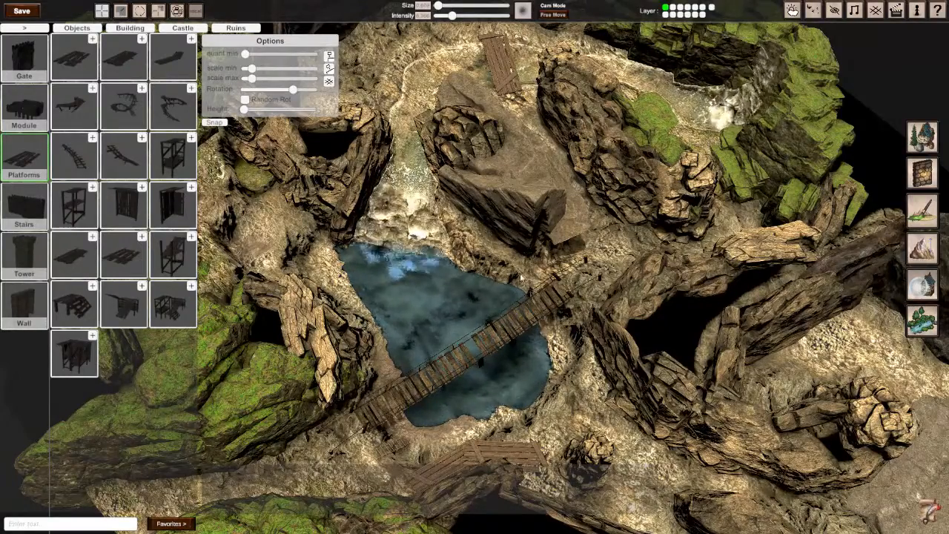
key(s)
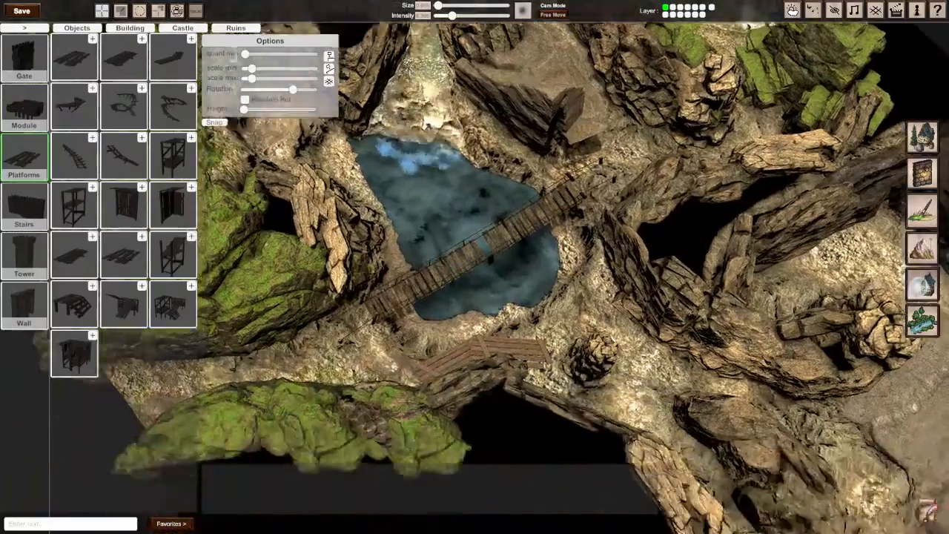
middle_drag(499, 328, 475, 271)
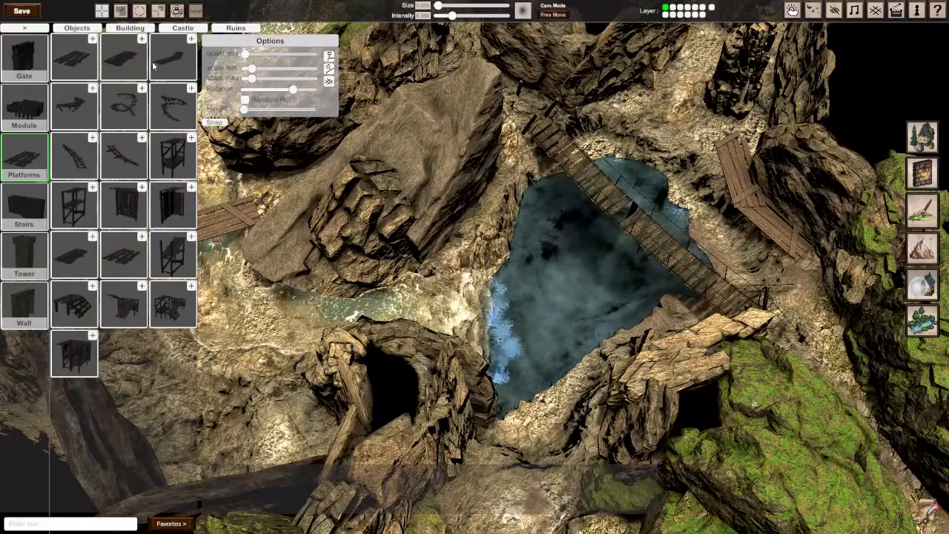
Step: Switch to terrain texture painting, compare several textures for the seventh layer on the pool floor, and assign the blank swatch below the dark wood-grain texture
click(33, 29)
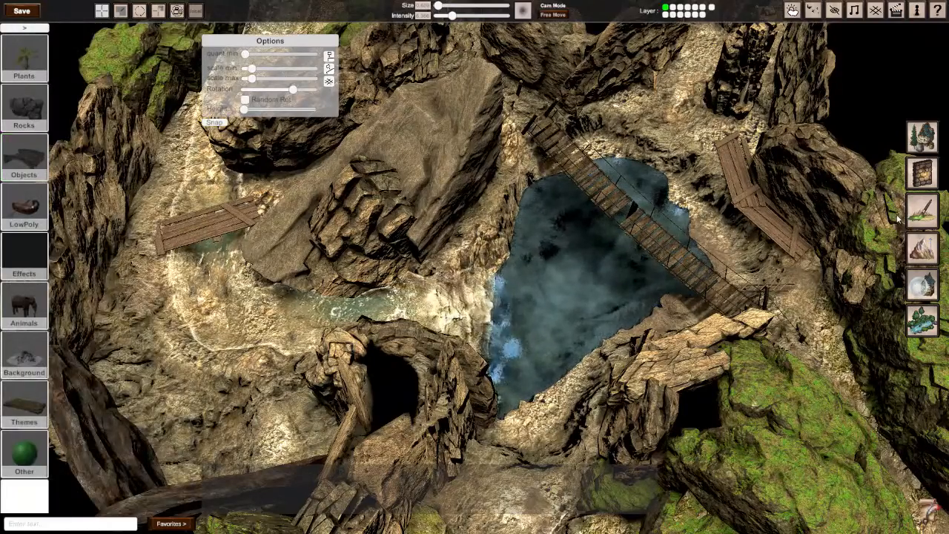
click(924, 211)
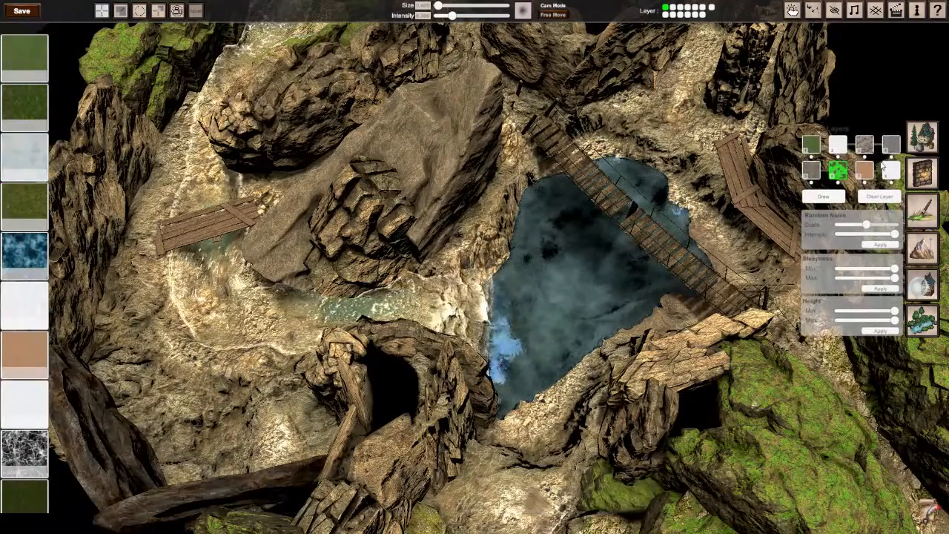
click(863, 178)
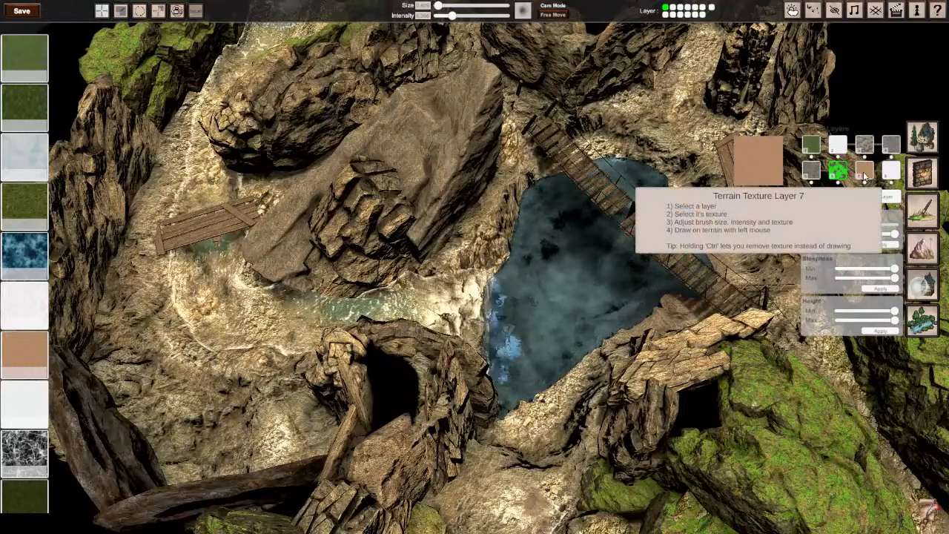
click(21, 258)
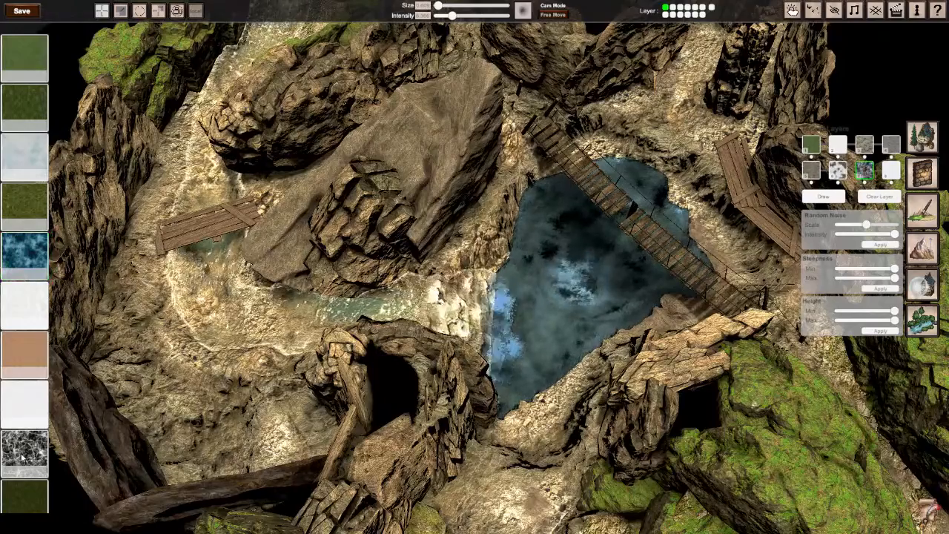
scroll(20, 380, down, 8)
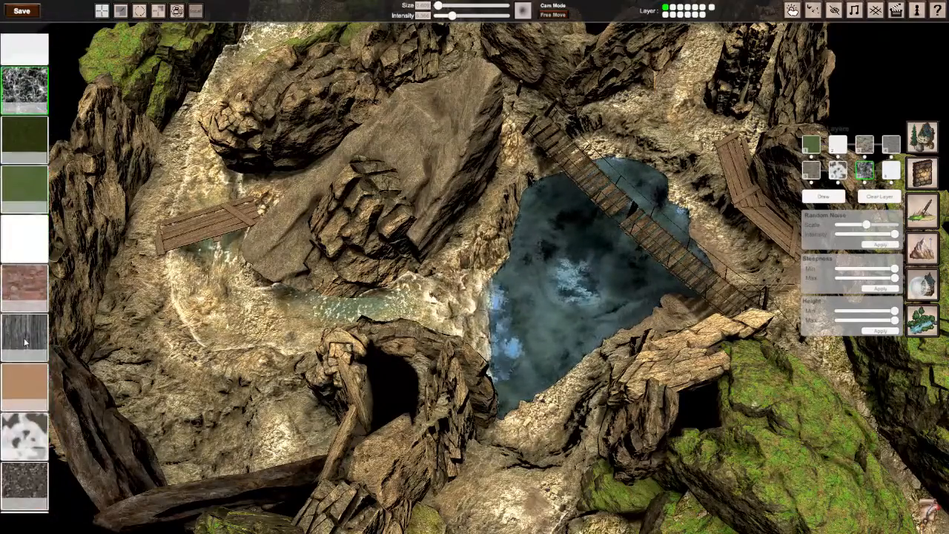
scroll(24, 348, down, 8)
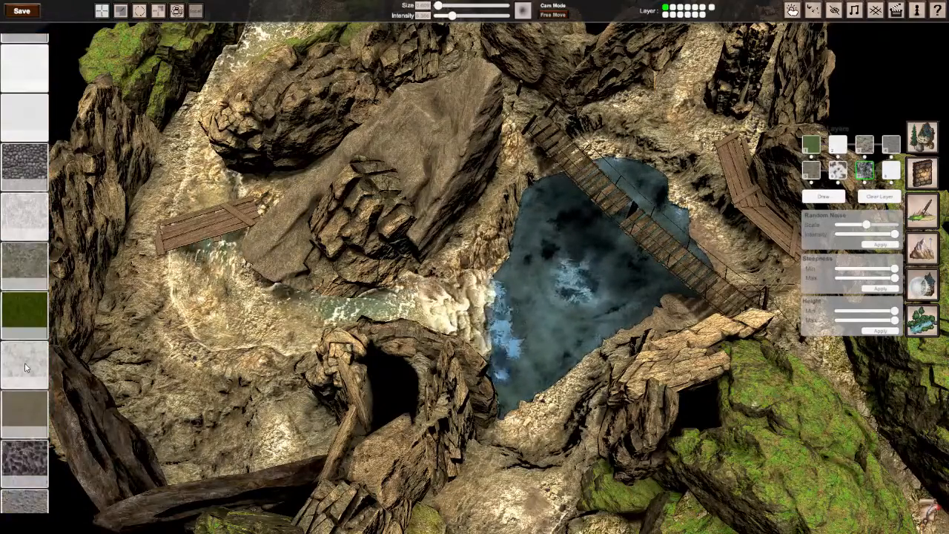
scroll(25, 371, down, 8)
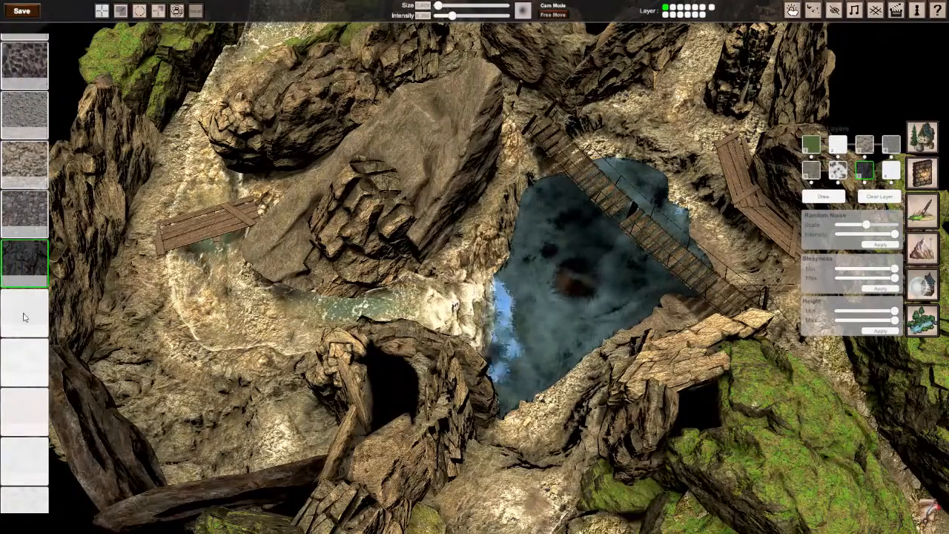
scroll(19, 363, down, 5)
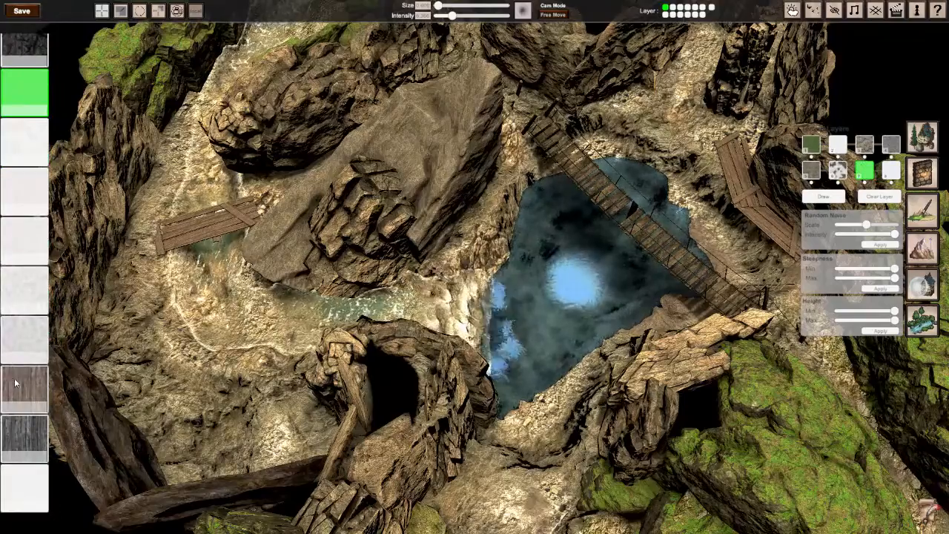
click(22, 496)
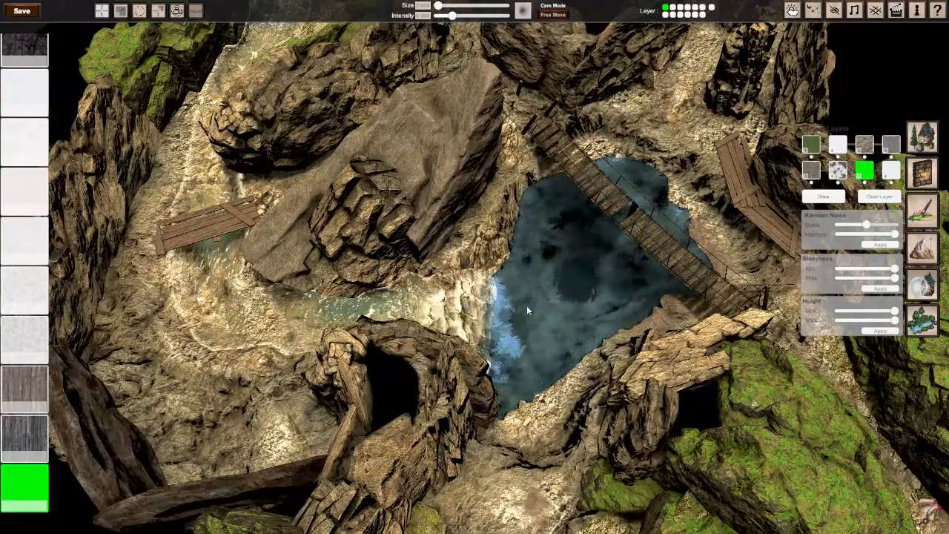
Step: Try painting a round patch of the seventh layer's texture on the pebbly bank beside the pool
right_drag(581, 293, 477, 270)
key(w)
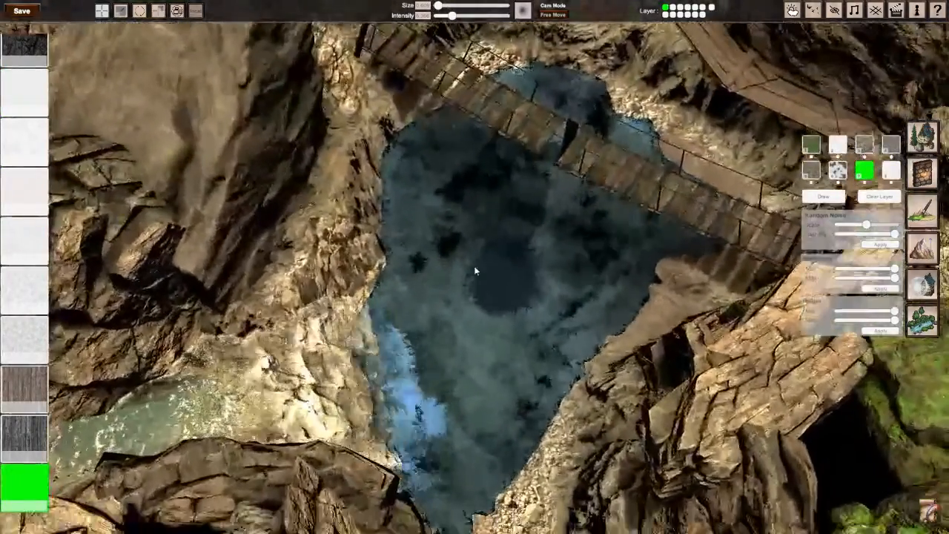
right_drag(513, 396, 652, 393)
key(d)
key(a)
right_drag(474, 267, 477, 277)
mouse_move(536, 271)
mouse_down()
mouse_move(552, 274)
mouse_move(540, 274)
mouse_move(549, 283)
mouse_up()
key(ctrl+z)
key(w)
right_drag(548, 283, 477, 270)
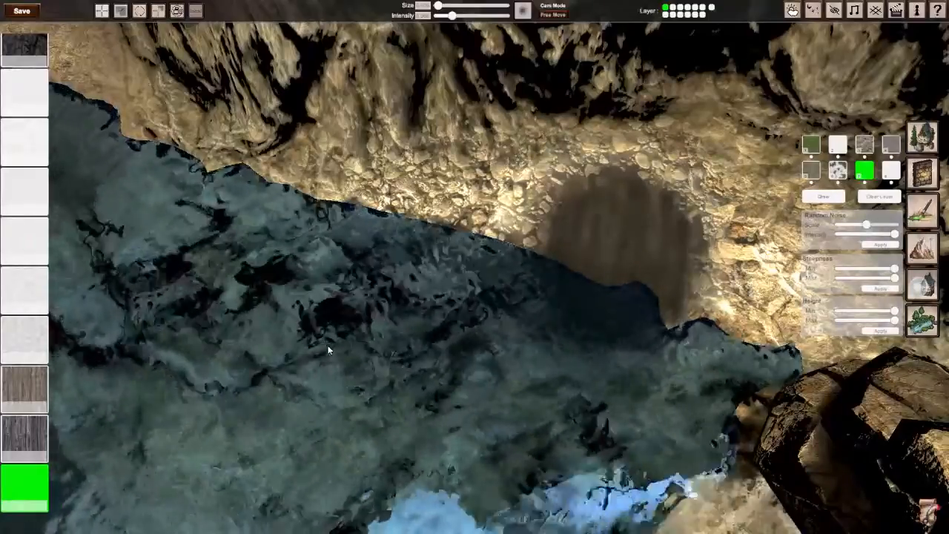
Step: Inspect the brown test patch on the pebbly bank from several distances and angles, and undo it
right_drag(328, 349, 474, 266)
scroll(475, 267, down, 5)
scroll(474, 267, up, 3)
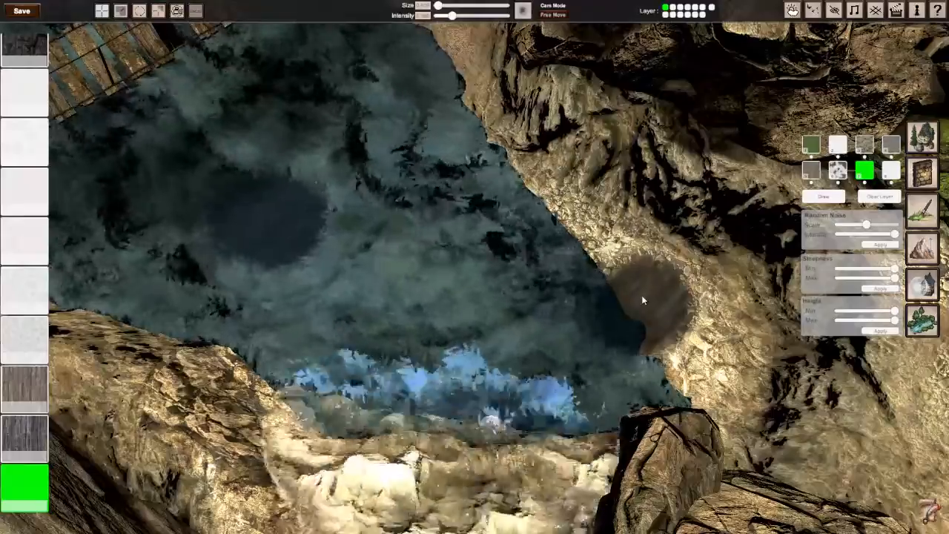
mouse_move(642, 296)
right_down()
mouse_move(727, 296)
mouse_move(647, 298)
mouse_move(612, 286)
mouse_move(652, 292)
right_up()
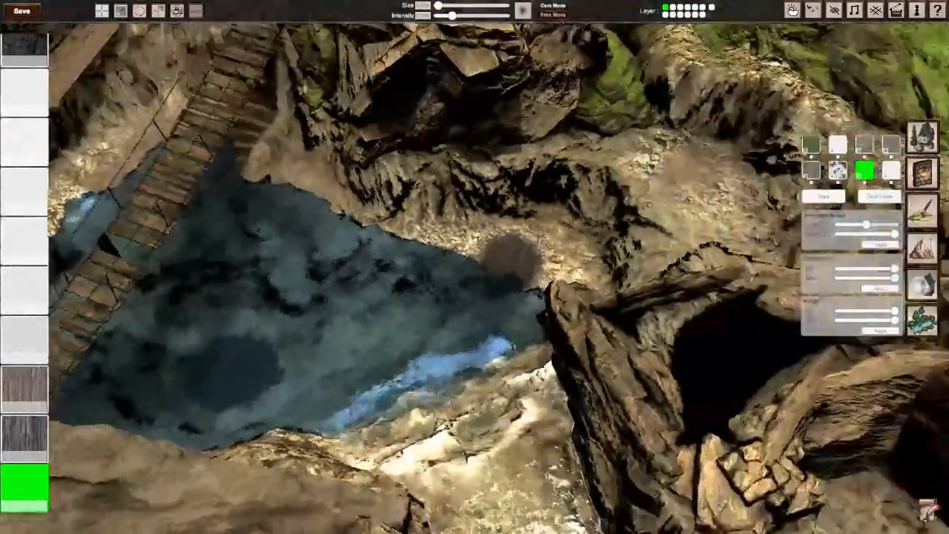
scroll(474, 275, up, 3)
right_drag(474, 275, 500, 259)
scroll(475, 274, up, 5)
scroll(475, 275, down, 3)
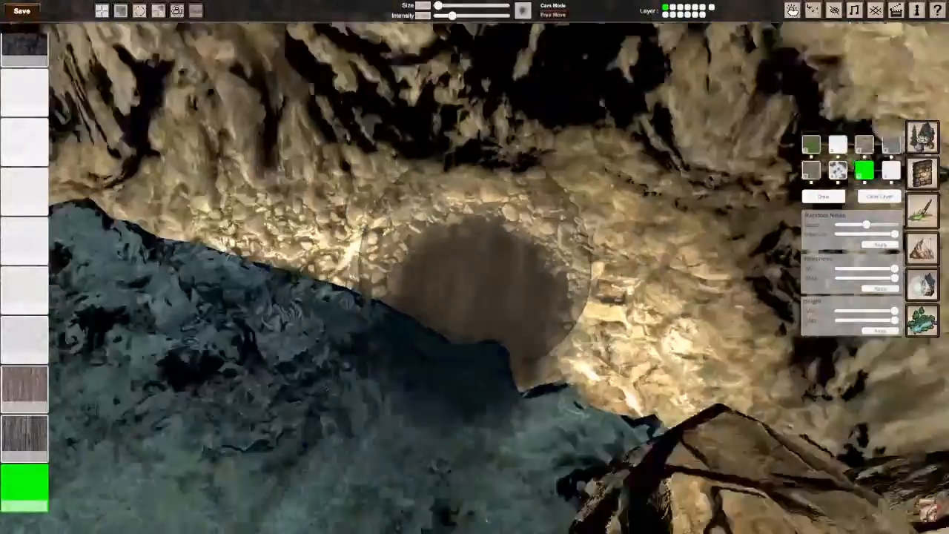
scroll(476, 267, down, 5)
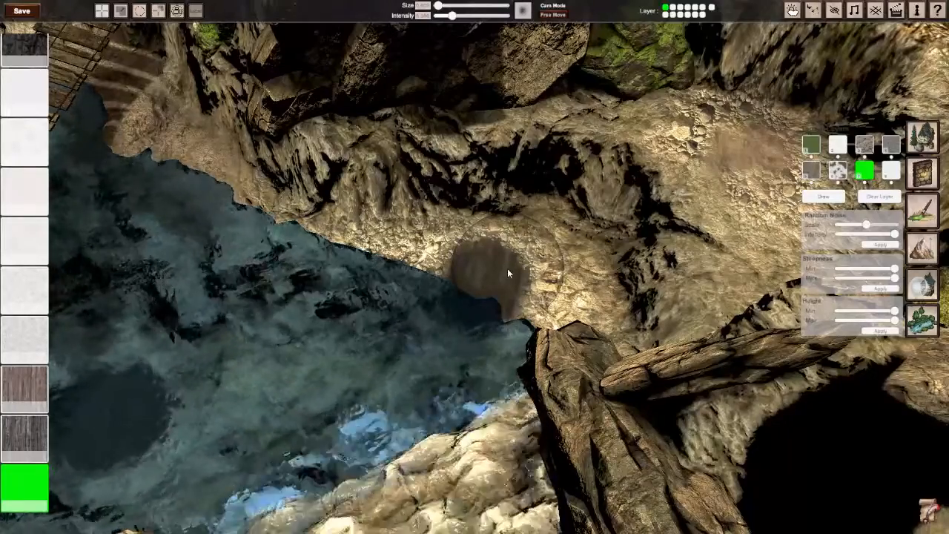
key(ctrl+z)
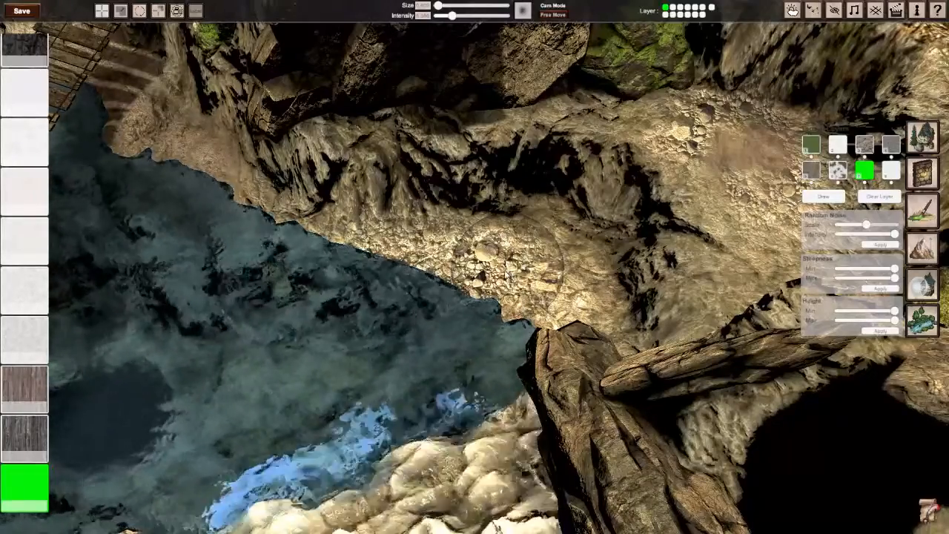
Step: Paint a large dark area over the middle of the pool floor, lowering the brush intensity to blend it outward
right_drag(508, 275, 479, 252)
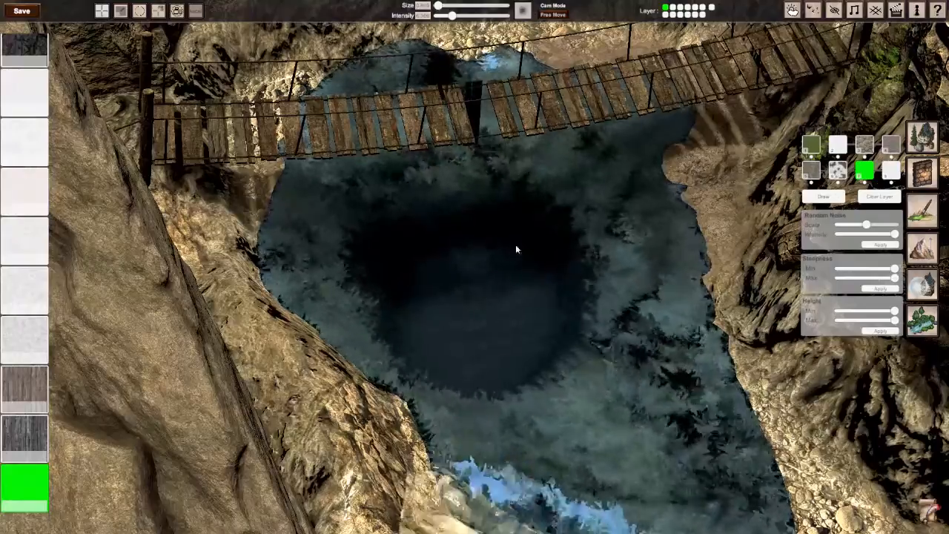
right_drag(516, 246, 474, 267)
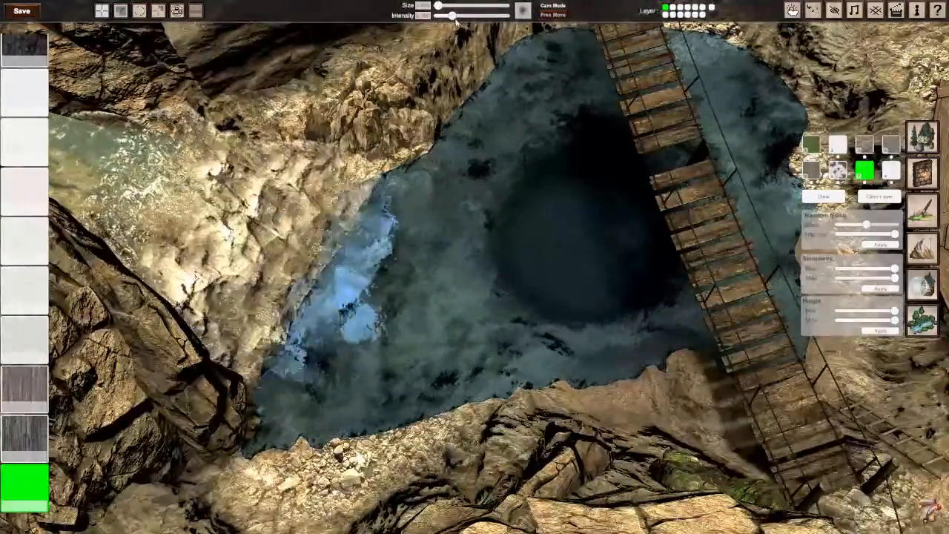
drag(452, 16, 440, 16)
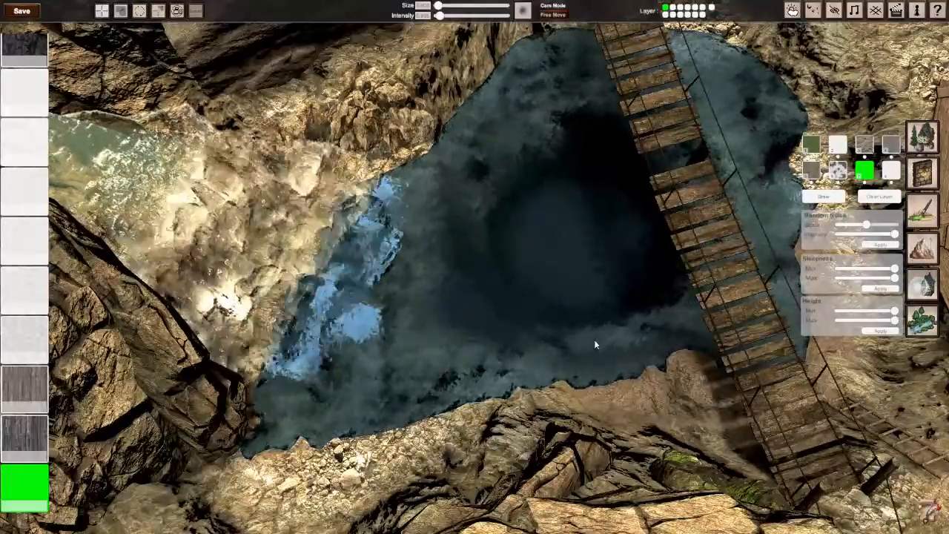
middle_drag(594, 344, 614, 211)
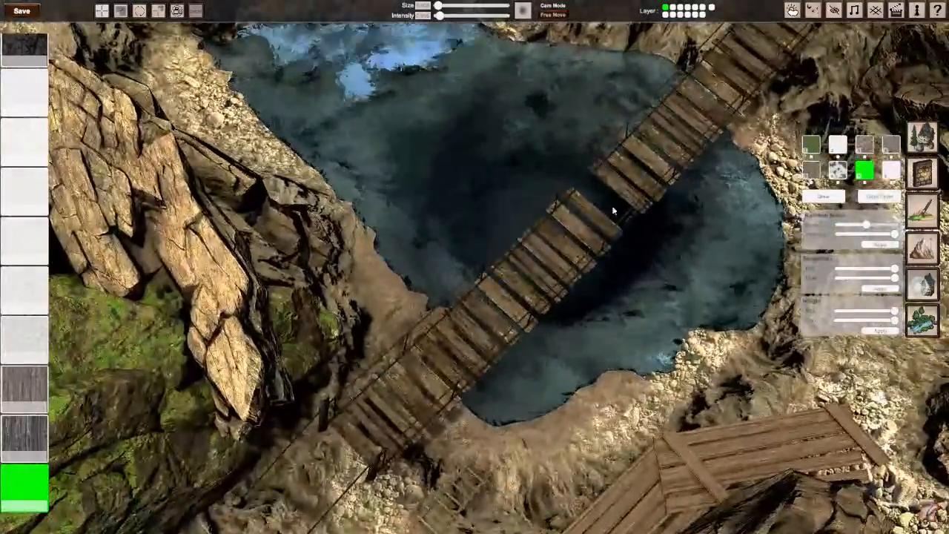
Step: Select the rope bridge to identify its layer, and hide the second layer to clear the view of the pool
click(924, 138)
click(655, 151)
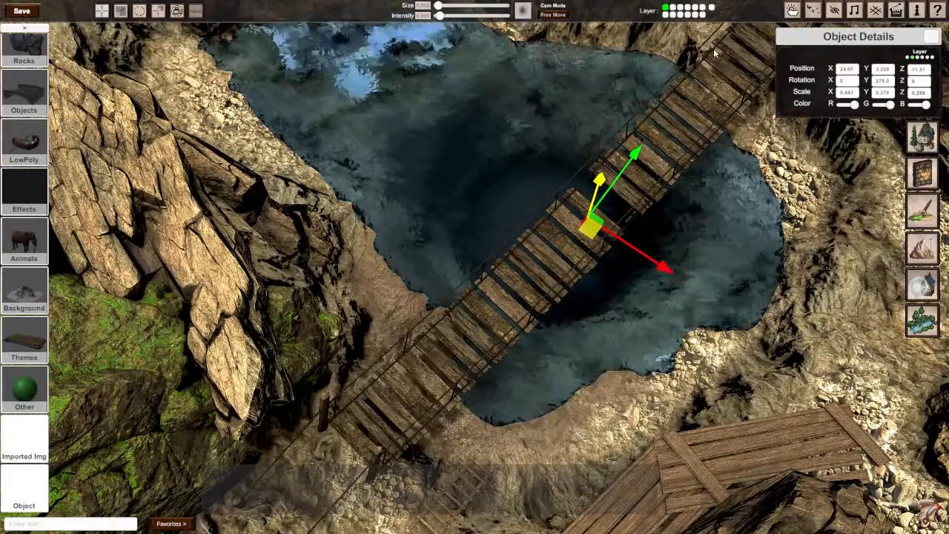
click(673, 15)
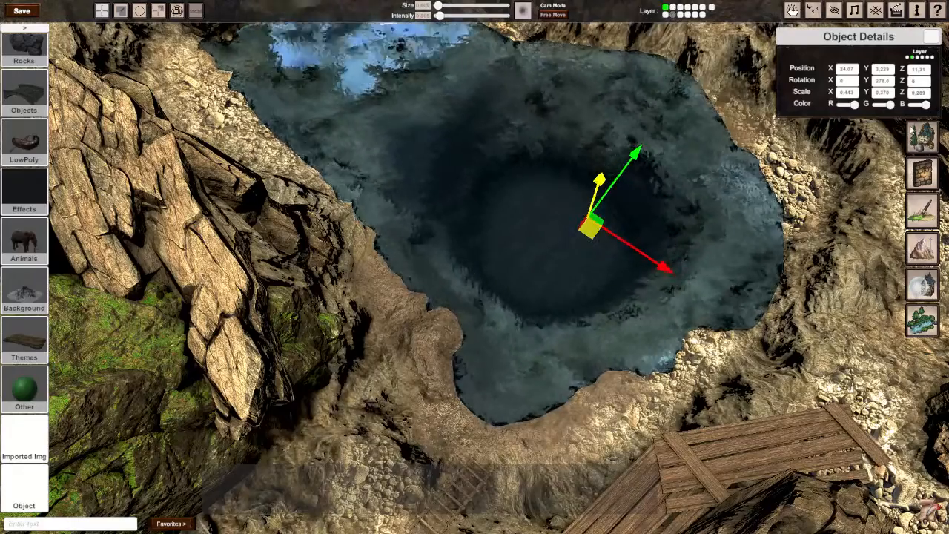
click(923, 141)
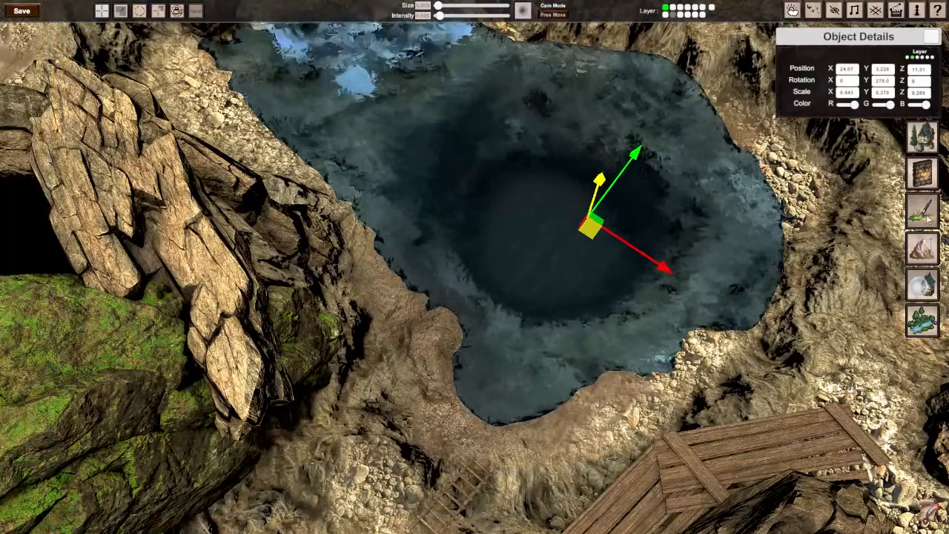
Step: Return to terrain texture painting, deselect the hidden bridge and darken the pool floor around its centre with the textured brush
click(923, 213)
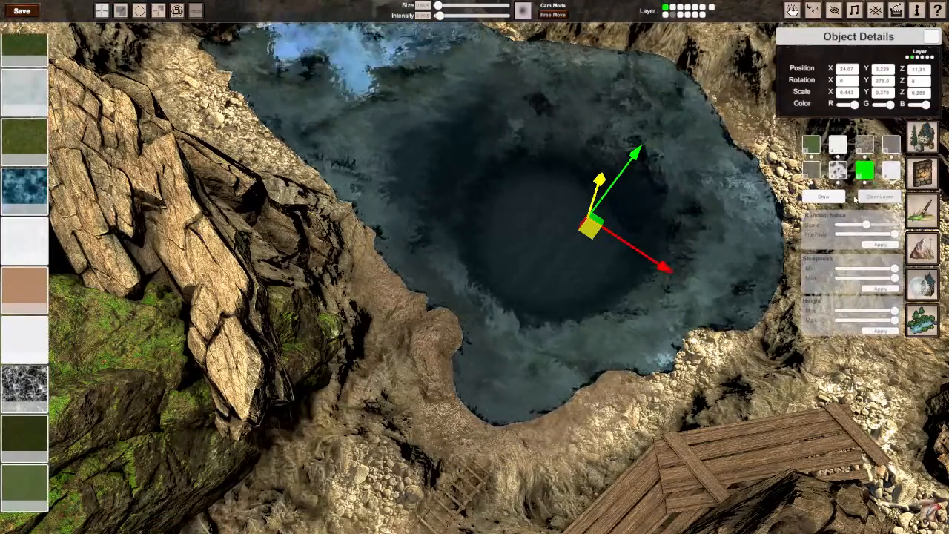
click(447, 269)
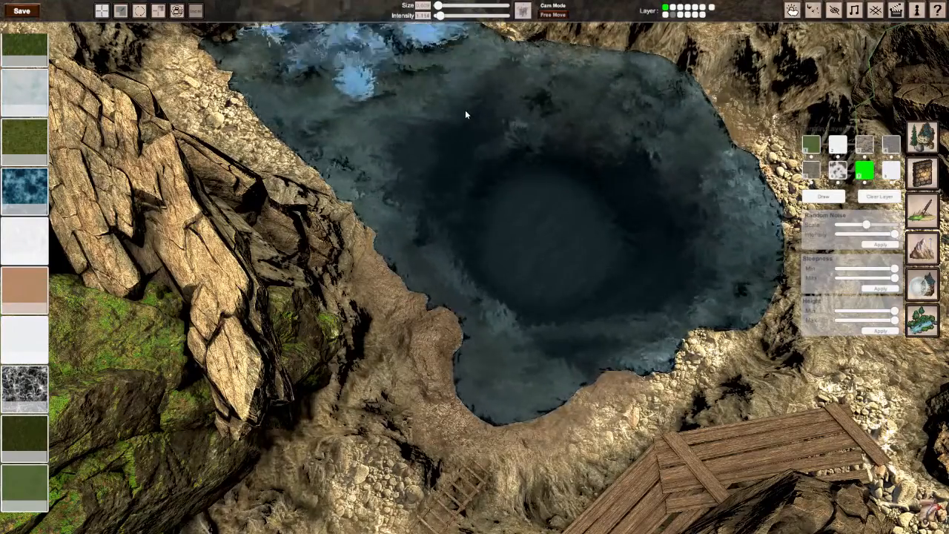
key(ctrl+s)
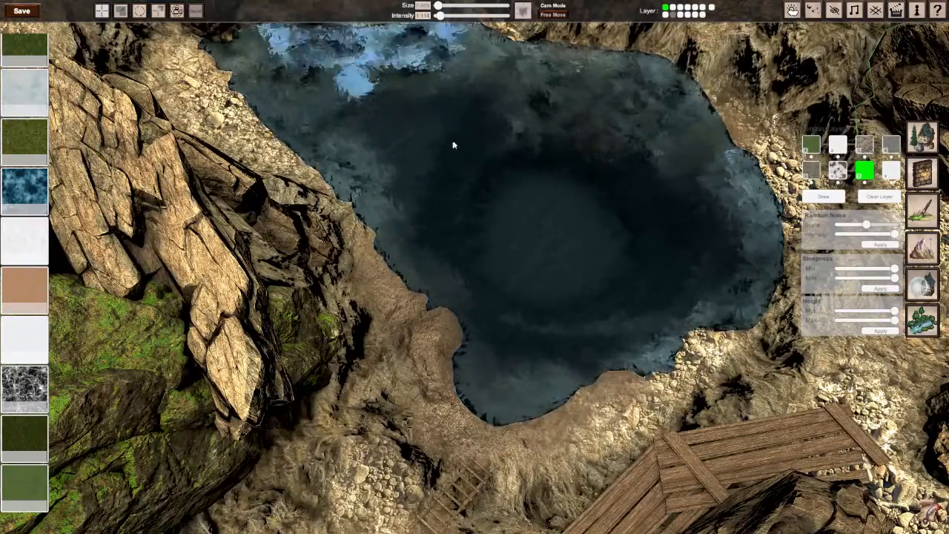
Step: Extend the dark paint into the pool's narrow end below the foam and along its banks
scroll(453, 144, down, 5)
middle_drag(453, 144, 349, 298)
scroll(462, 267, up, 4)
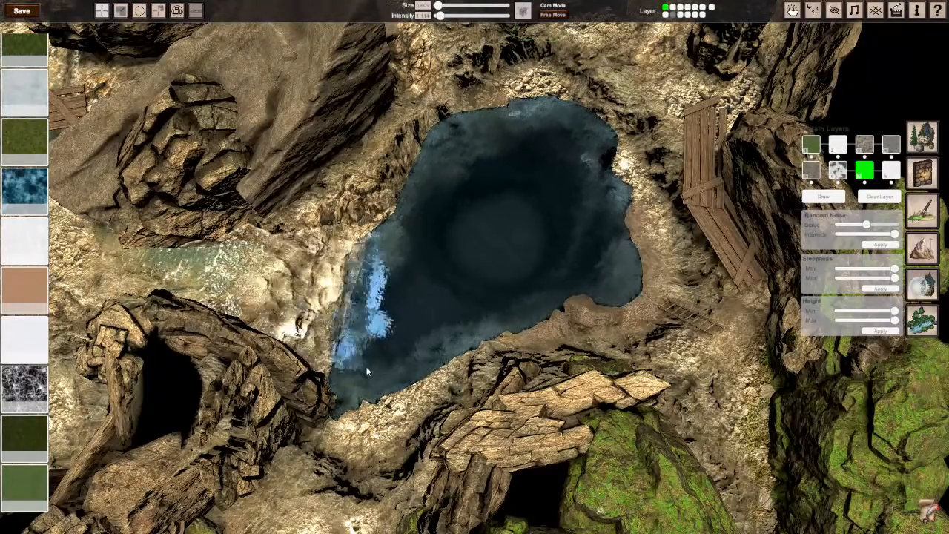
middle_drag(427, 265, 326, 248)
scroll(326, 248, up, 4)
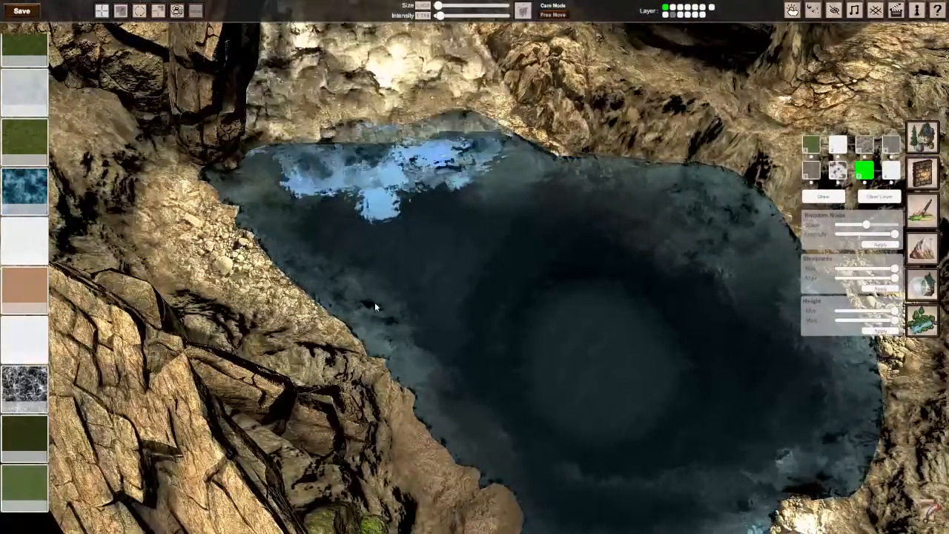
scroll(469, 345, down, 4)
middle_drag(469, 344, 477, 267)
scroll(477, 267, up, 3)
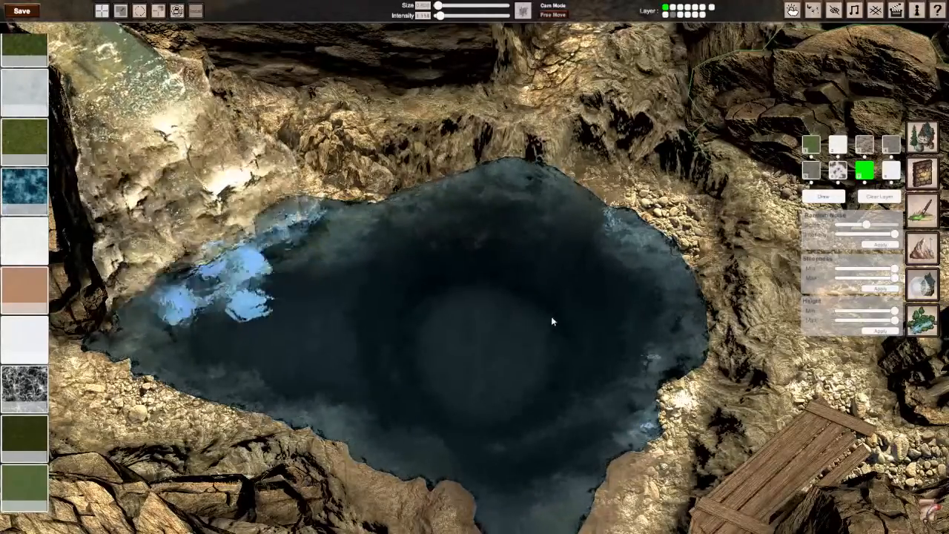
Step: Try a soft round brush at the pool's centre, painting a dark core inside a light ring
mouse_move(812, 148)
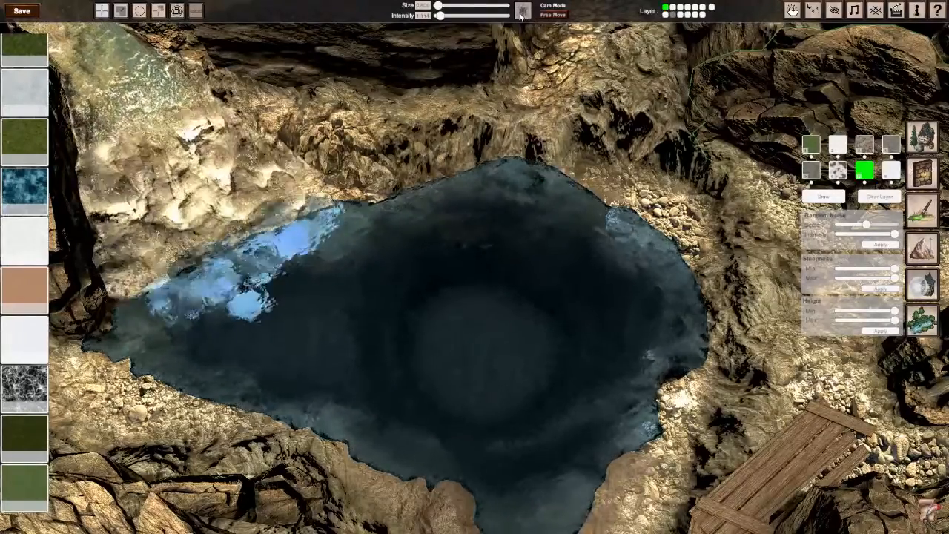
mouse_move(520, 16)
mouse_move(487, 353)
mouse_down()
mouse_move(471, 350)
mouse_move(479, 346)
mouse_up()
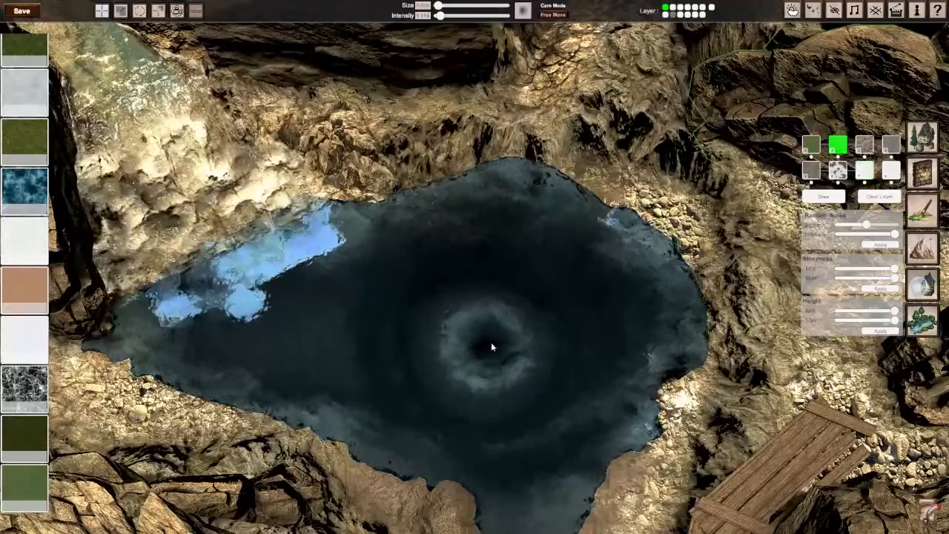
mouse_move(491, 346)
mouse_down()
mouse_move(476, 349)
mouse_move(475, 373)
mouse_up()
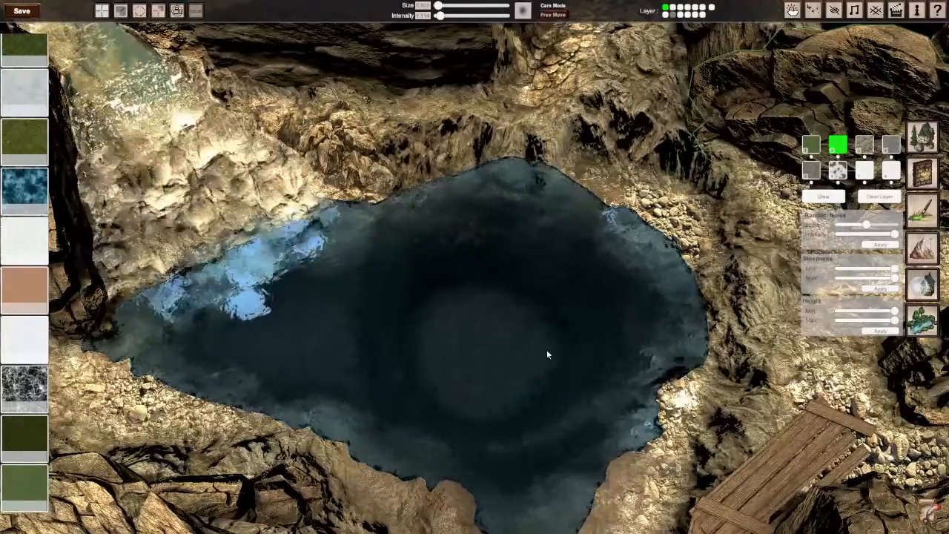
Step: Paint a small light patch at the pool's centre with the seventh layer and a dark spot over it with the second layer
click(864, 171)
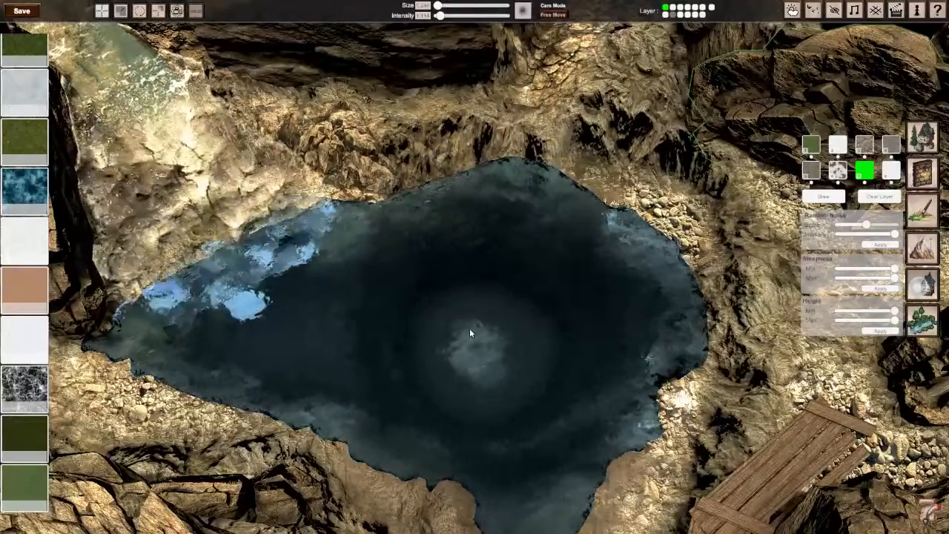
click(837, 145)
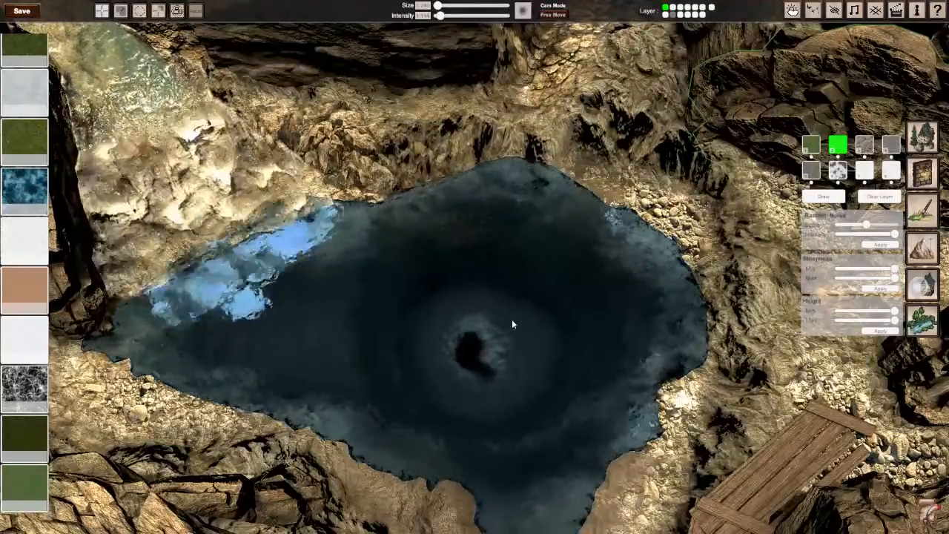
right_drag(511, 319, 473, 265)
key(w)
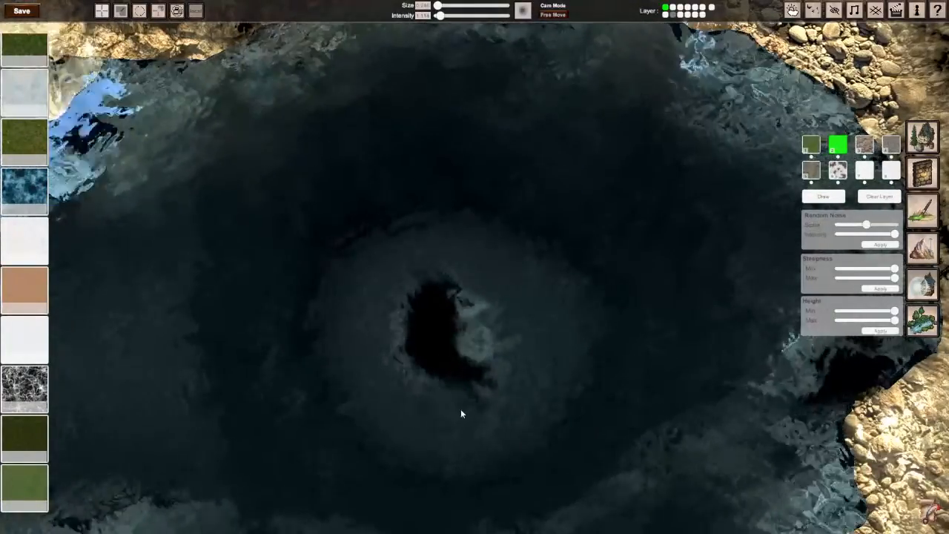
Step: Shape the dark spot at the pool's centre into an upright oval with the second layer, edged with the seventh layer's light paint
right_drag(393, 466, 497, 371)
mouse_move(474, 267)
right_down()
mouse_move(481, 215)
mouse_move(475, 267)
right_up()
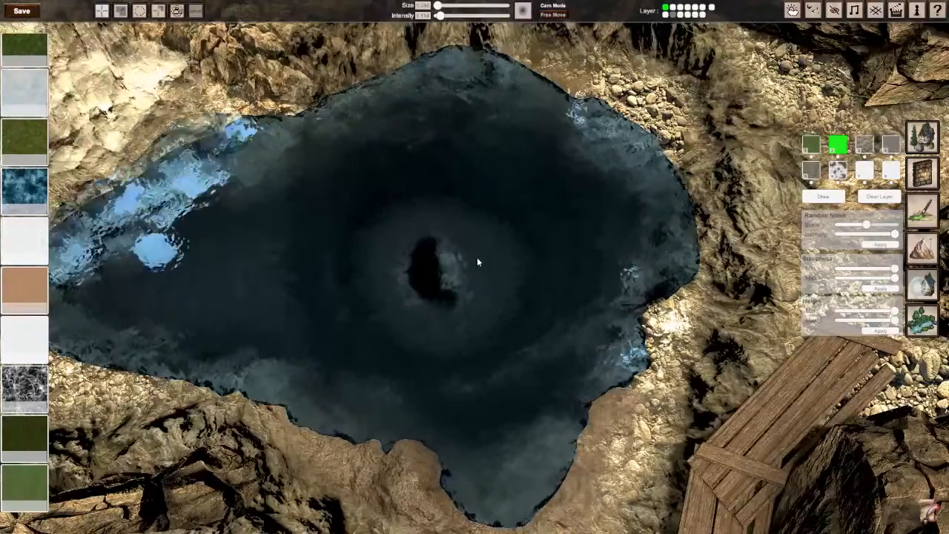
scroll(419, 267, down, 5)
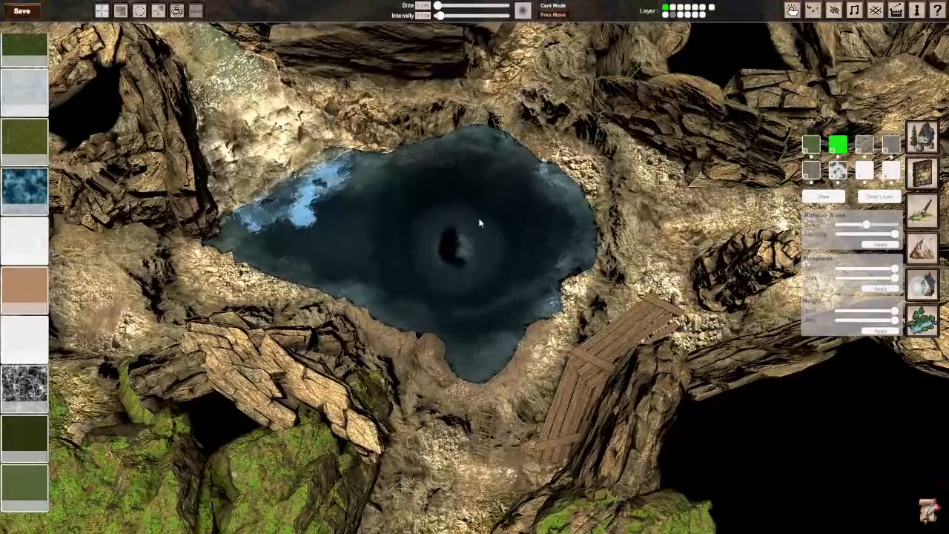
scroll(472, 249, up, 6)
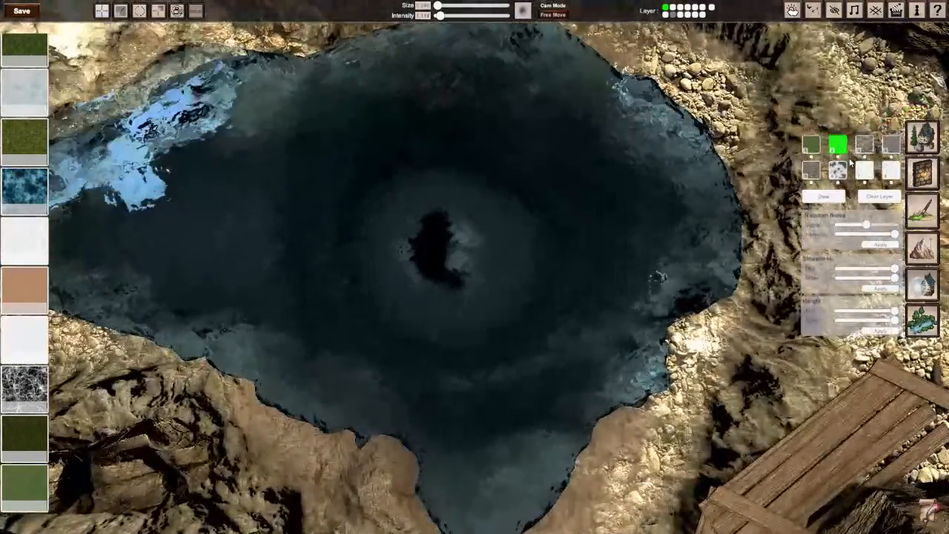
click(864, 170)
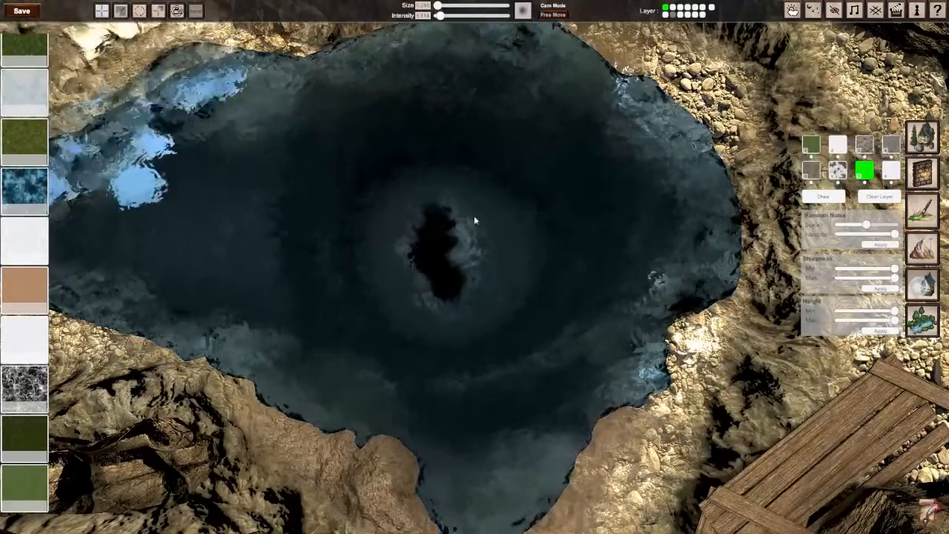
click(838, 145)
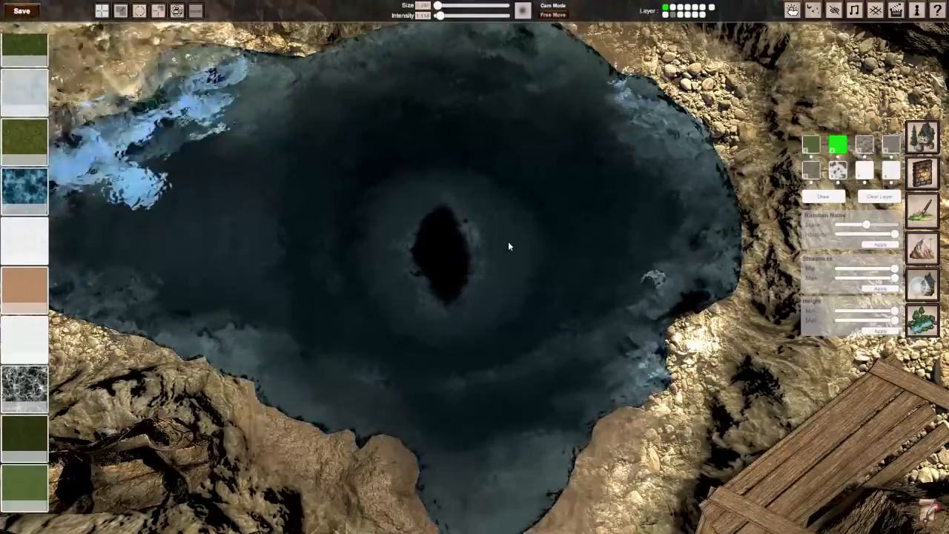
scroll(510, 246, down, 5)
scroll(467, 270, up, 5)
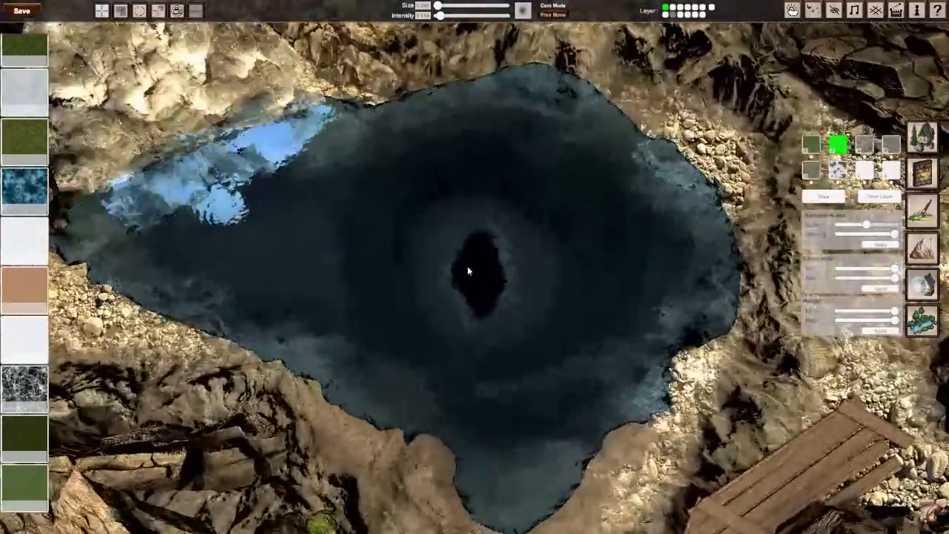
scroll(467, 271, up, 5)
scroll(452, 265, down, 5)
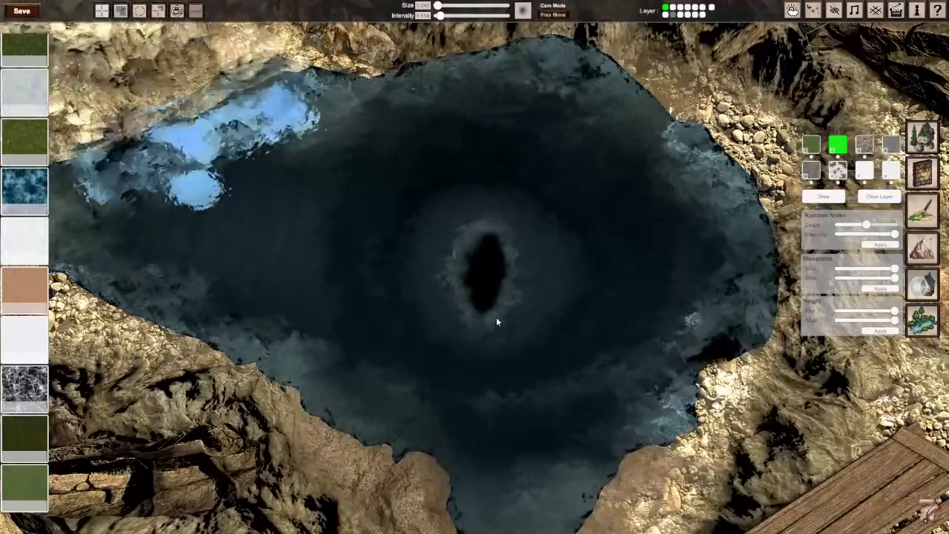
scroll(496, 321, down, 5)
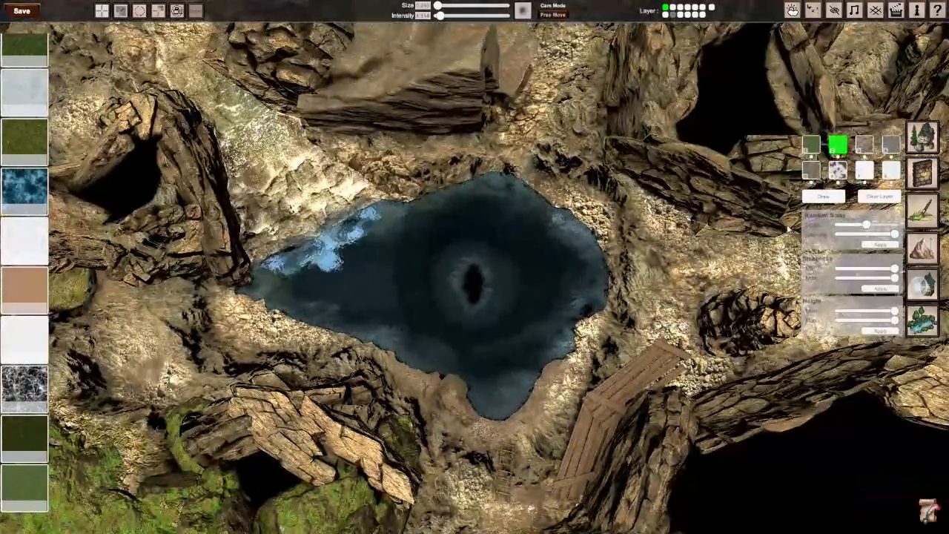
Step: Show object layer 2 again, which holds the rope bridge across the pool
click(669, 14)
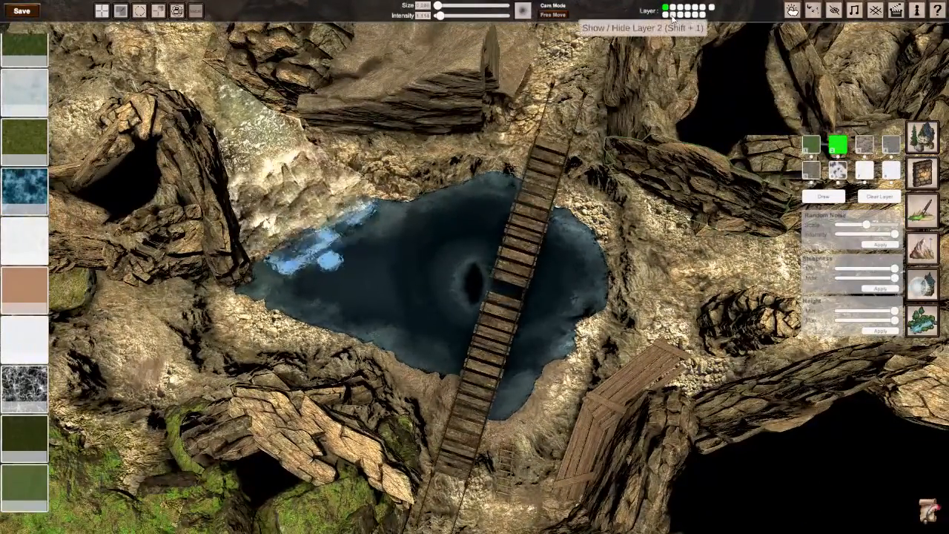
middle_drag(516, 239, 536, 239)
scroll(536, 239, up, 4)
scroll(474, 265, down, 2)
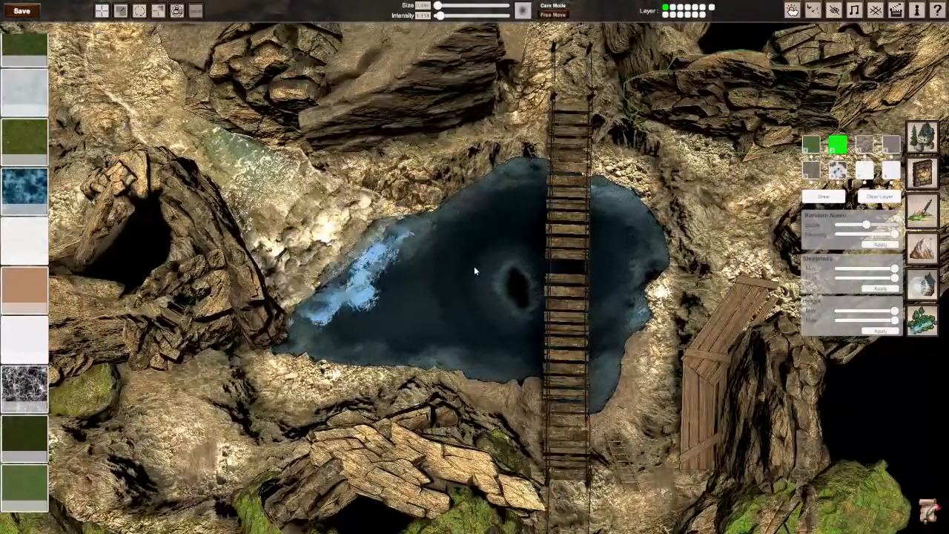
Step: Examine from above how the darkened pool, the bridge and the wooden platform fit into the surrounding cave map
mouse_move(474, 266)
middle_down()
mouse_move(297, 266)
mouse_move(497, 266)
mouse_move(378, 266)
mouse_move(473, 266)
middle_up()
scroll(474, 266, up, 3)
scroll(474, 266, down, 3)
scroll(474, 266, down, 3)
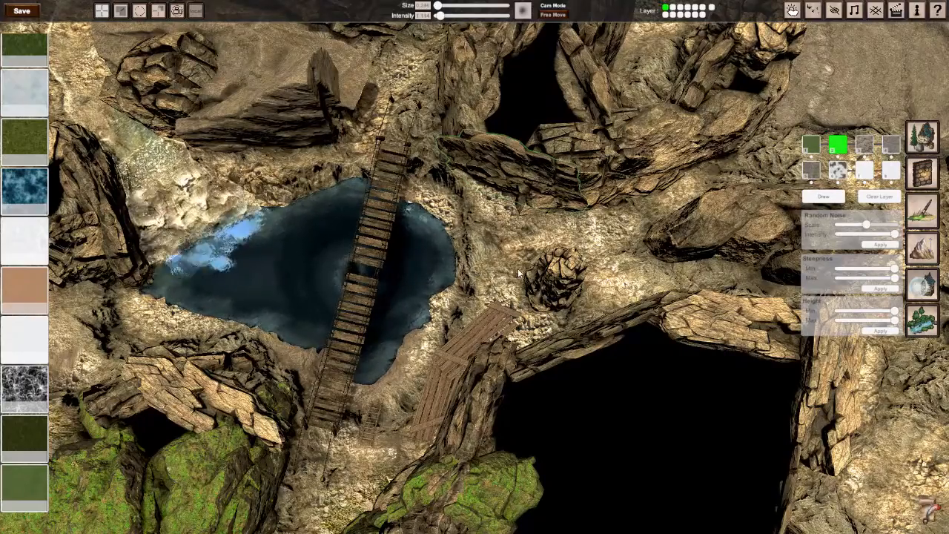
right_drag(507, 313, 653, 311)
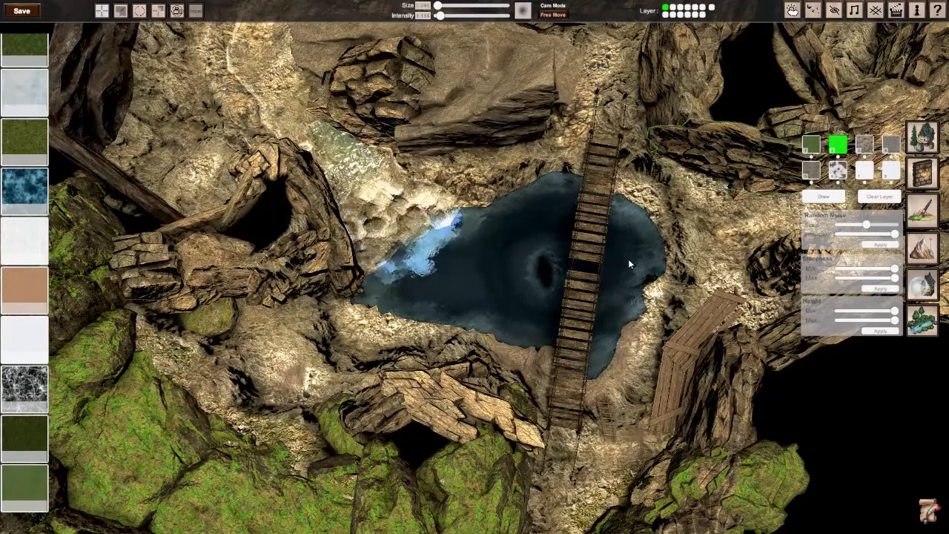
middle_drag(628, 261, 425, 218)
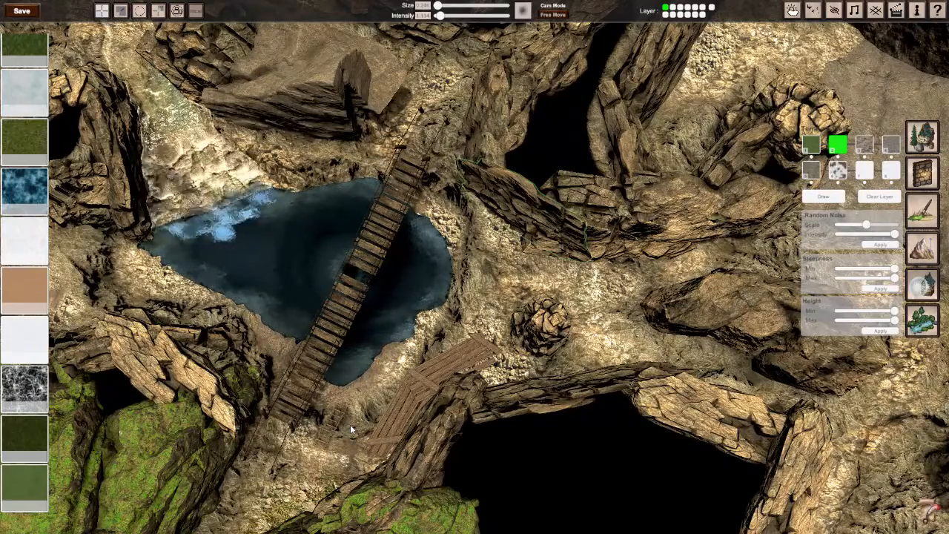
middle_drag(373, 352, 472, 333)
scroll(474, 281, down, 10)
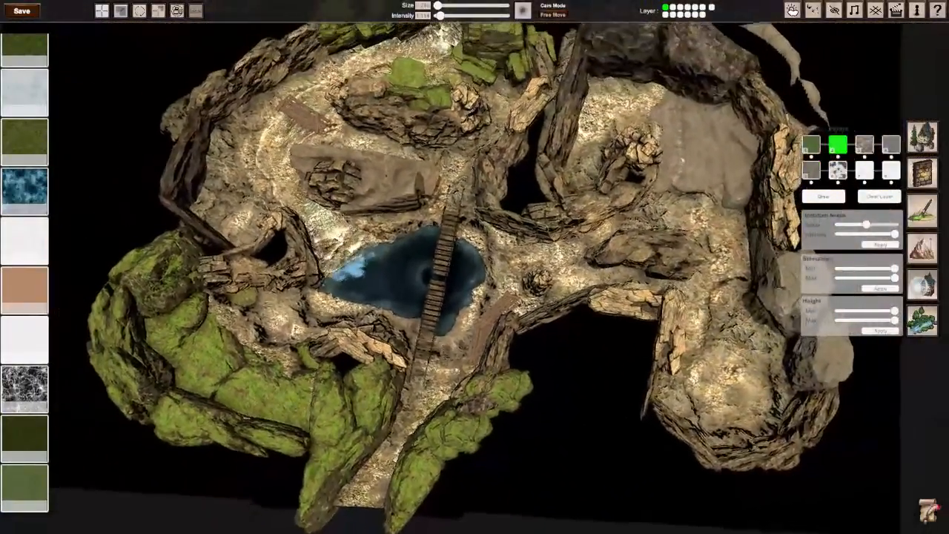
scroll(475, 271, up, 5)
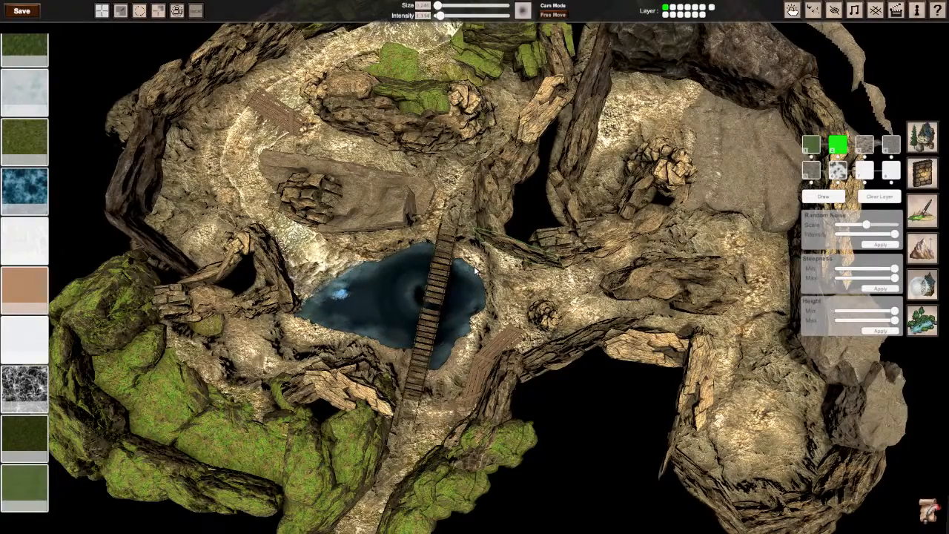
mouse_move(474, 267)
right_down()
mouse_move(415, 267)
mouse_move(475, 267)
right_up()
scroll(474, 267, up, 3)
key(a)
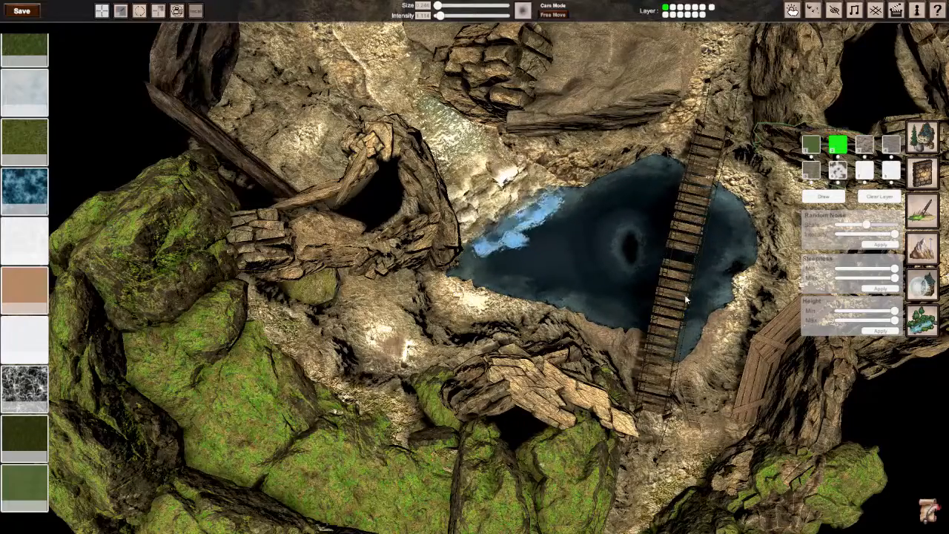
Step: Inspect the bridge, the side caverns and the mossy rock walls from several sides, ending at the narrow entrance path
right_drag(650, 357, 559, 360)
key(a)
key(d)
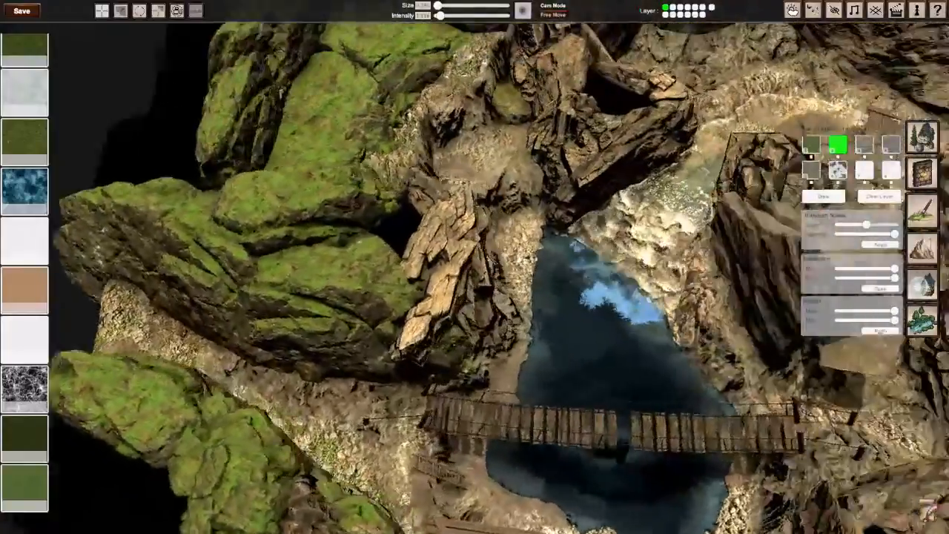
key(w)
key(s)
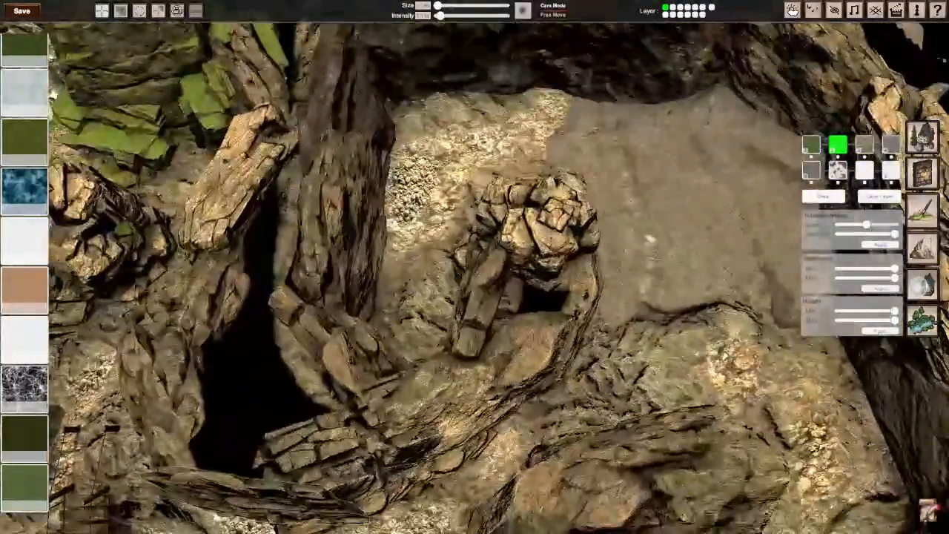
key(a)
key(w)
key(w)
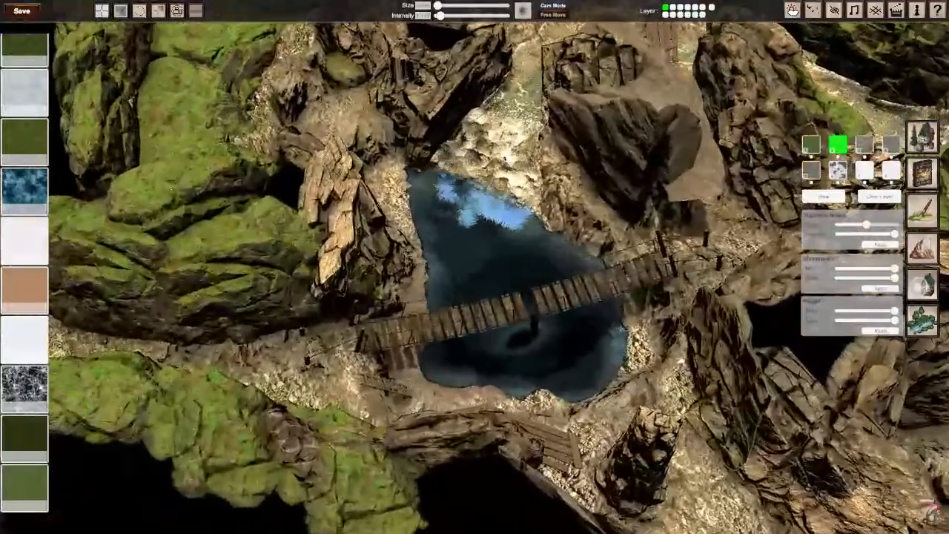
key(d)
right_drag(474, 296, 356, 266)
key(d)
key(a)
key(a)
key(s)
key(a)
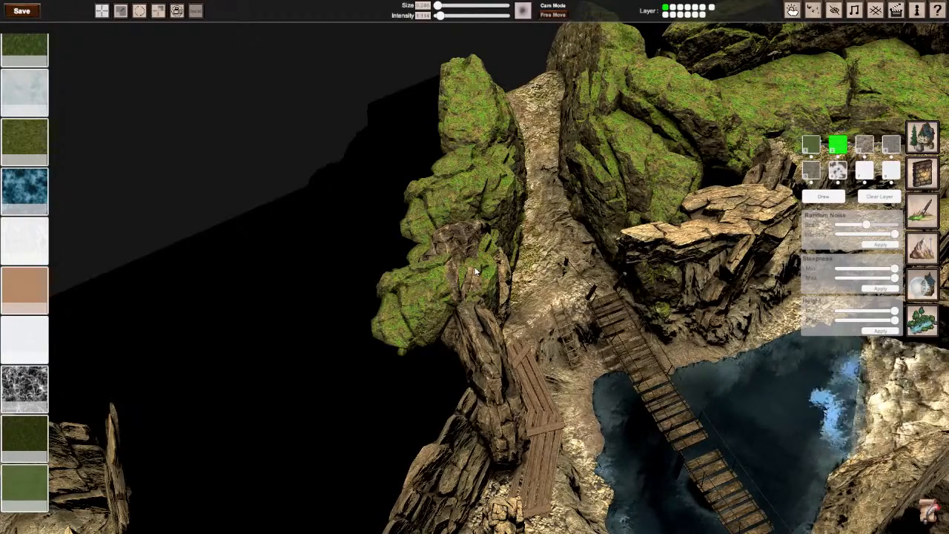
Step: Open the bush models in the plant library and select five leafy bushes for mixed placement
click(923, 132)
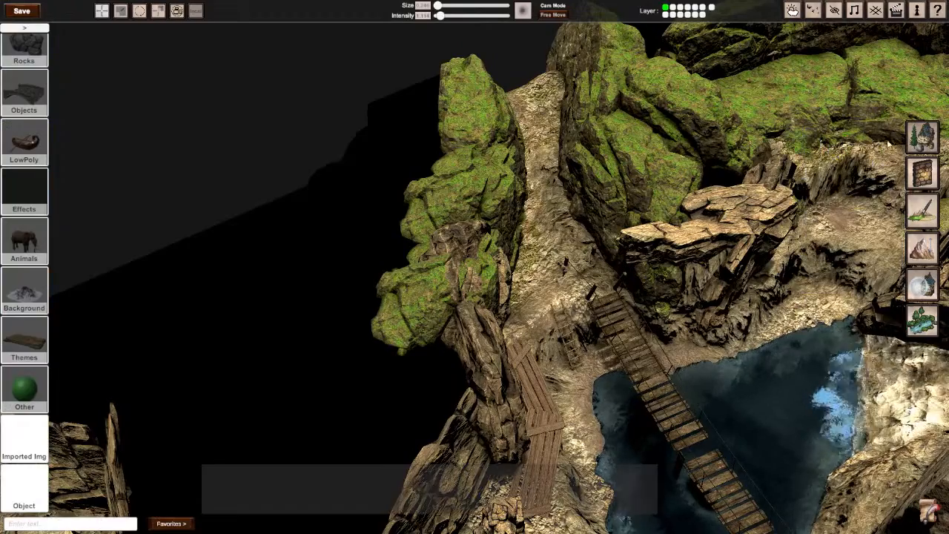
scroll(15, 189, up, 2)
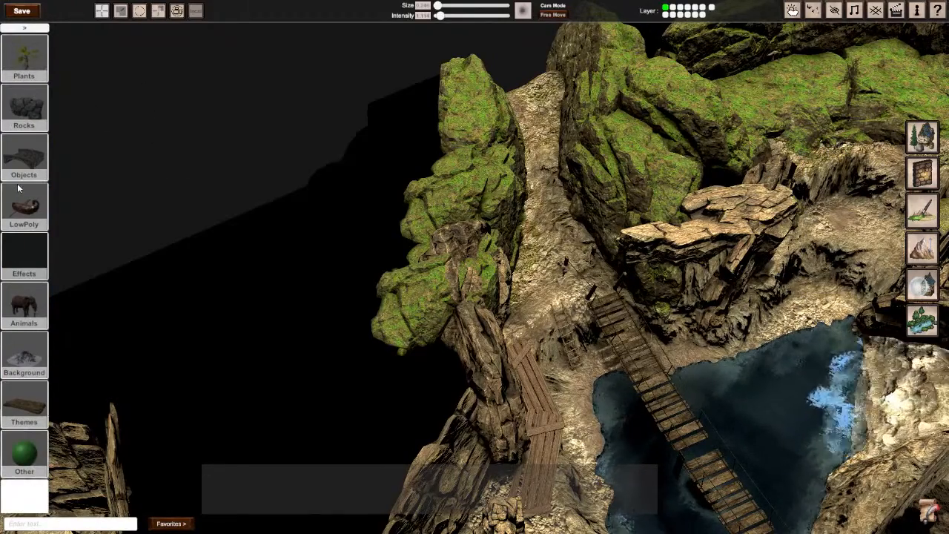
click(24, 67)
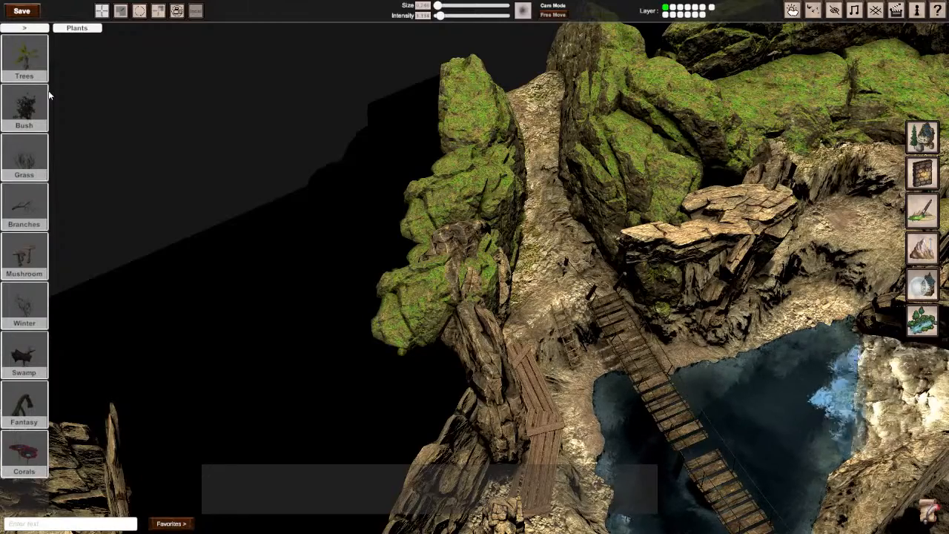
click(40, 98)
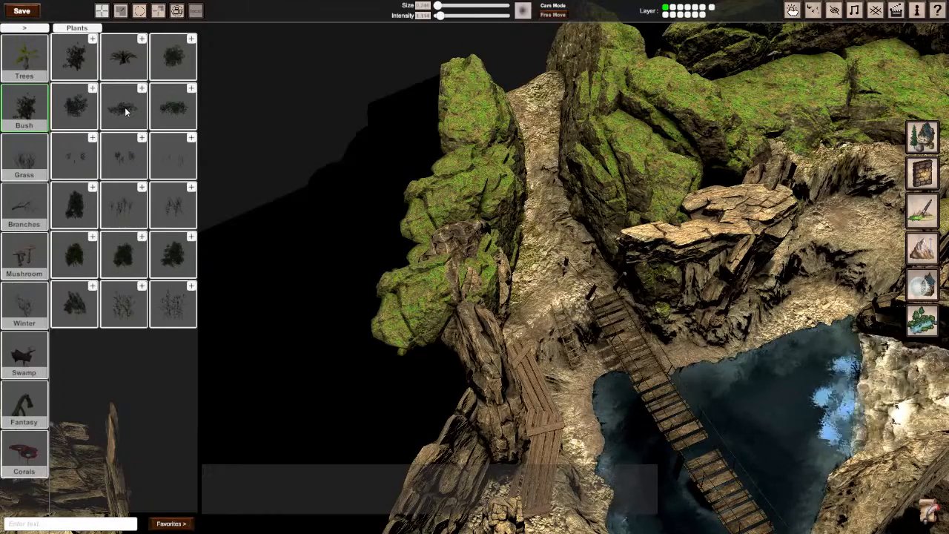
click(124, 109)
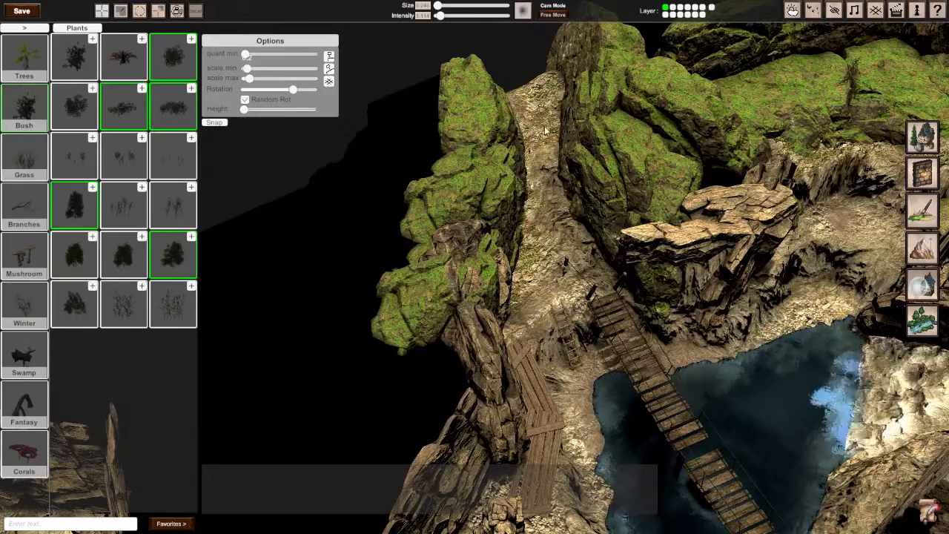
Step: Place mixed bushes on both sides of the outer end of the entrance path, against the mossy rocks
middle_drag(545, 130, 439, 283)
scroll(505, 278, up, 3)
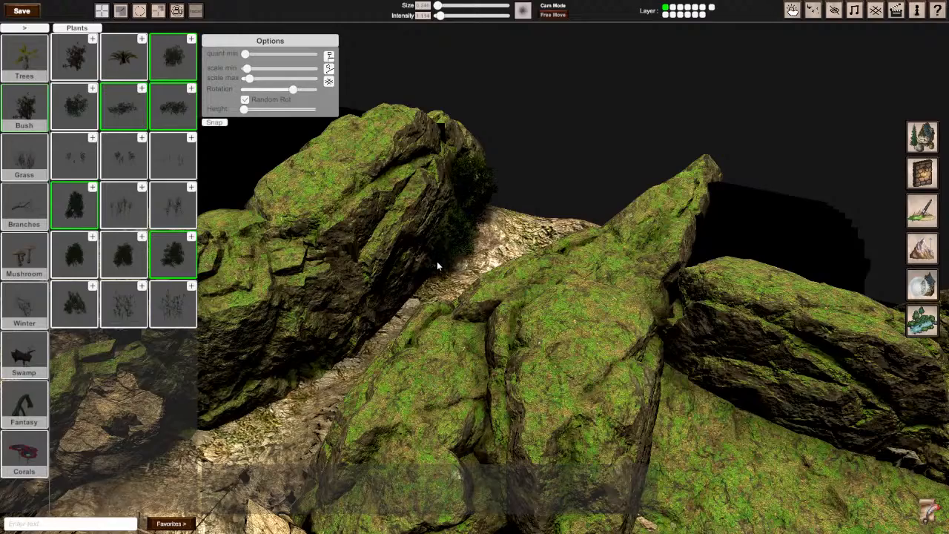
middle_drag(438, 272, 523, 265)
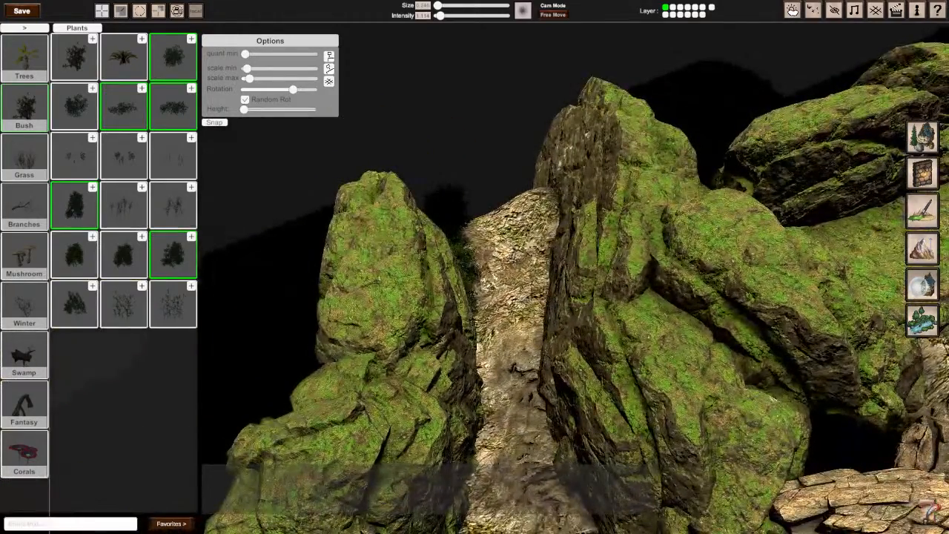
right_drag(511, 265, 454, 263)
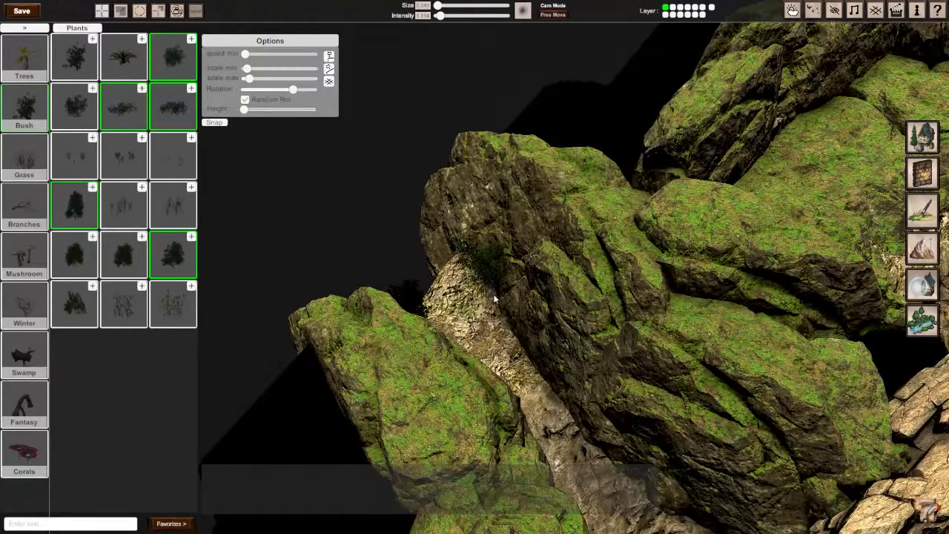
drag(499, 320, 511, 338)
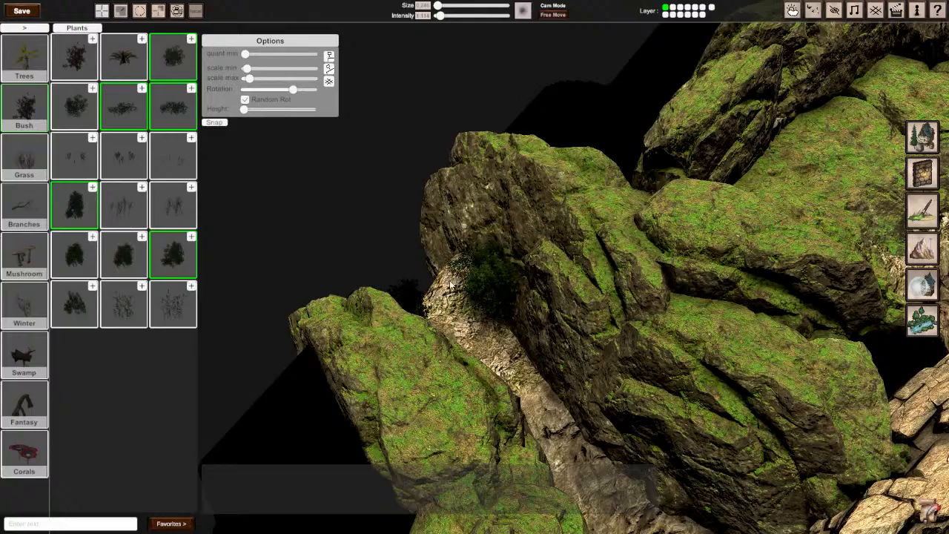
drag(487, 326, 469, 318)
right_drag(523, 299, 475, 271)
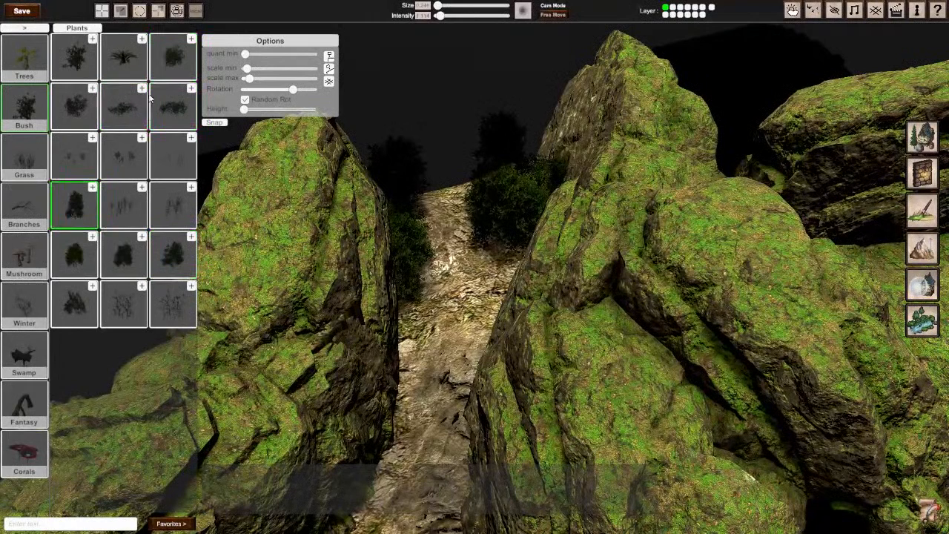
Step: Select only the two low bush models, raise their maximum scale slightly and scatter them along the path between the mossy rocks
click(171, 68)
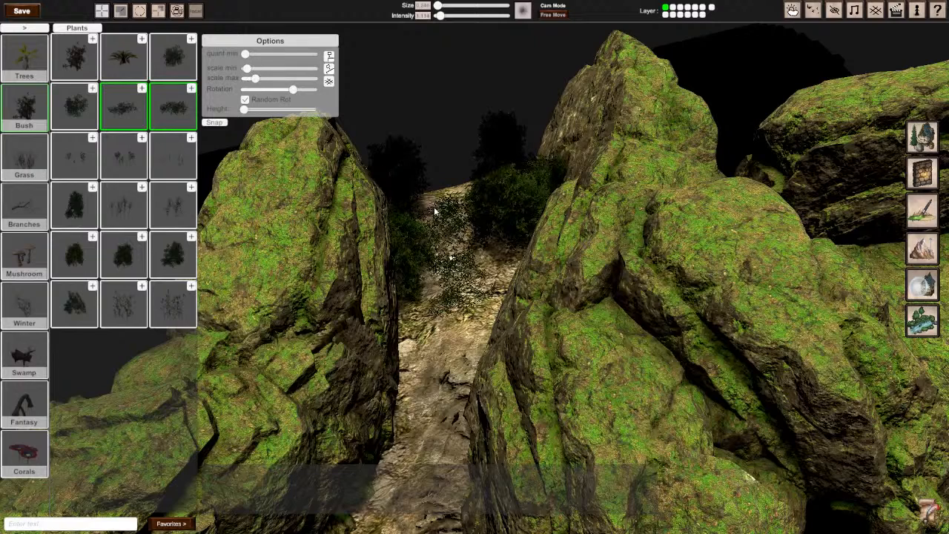
drag(420, 317, 408, 373)
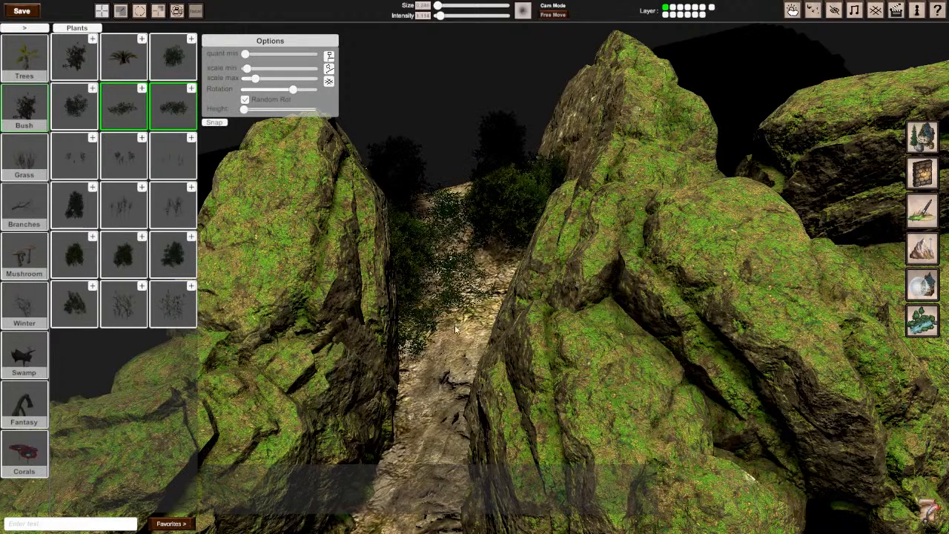
drag(489, 311, 435, 206)
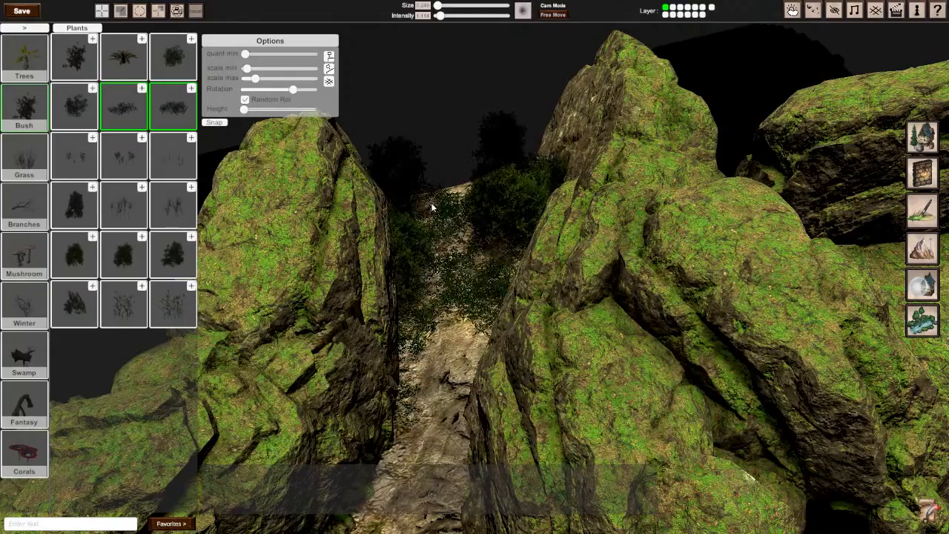
mouse_move(437, 207)
right_down()
mouse_move(663, 390)
mouse_move(725, 220)
mouse_move(638, 241)
mouse_move(497, 318)
right_up()
Step: Scatter the two low bush models across the mossy rock slope above the eroded ledge, filling its crevices and edges
scroll(497, 318, up, 3)
scroll(498, 318, down, 3)
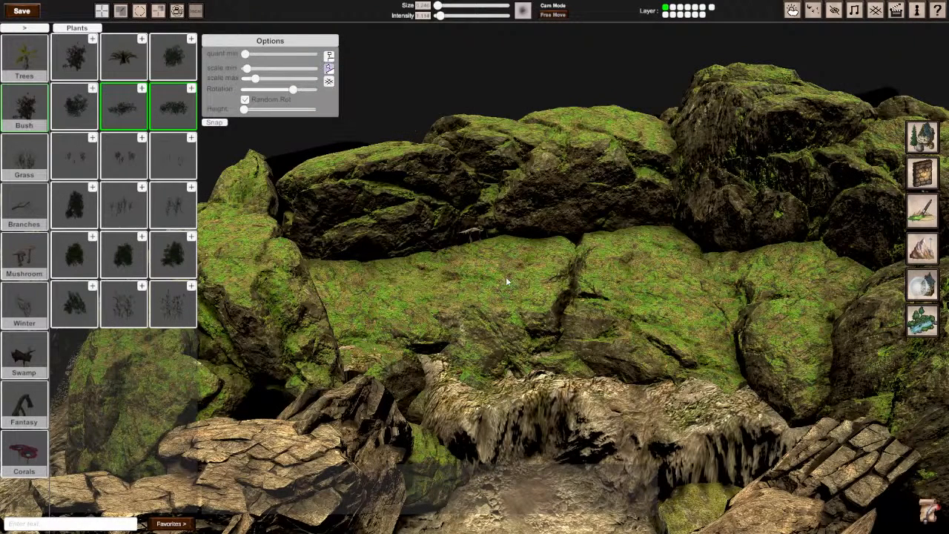
drag(459, 404, 475, 377)
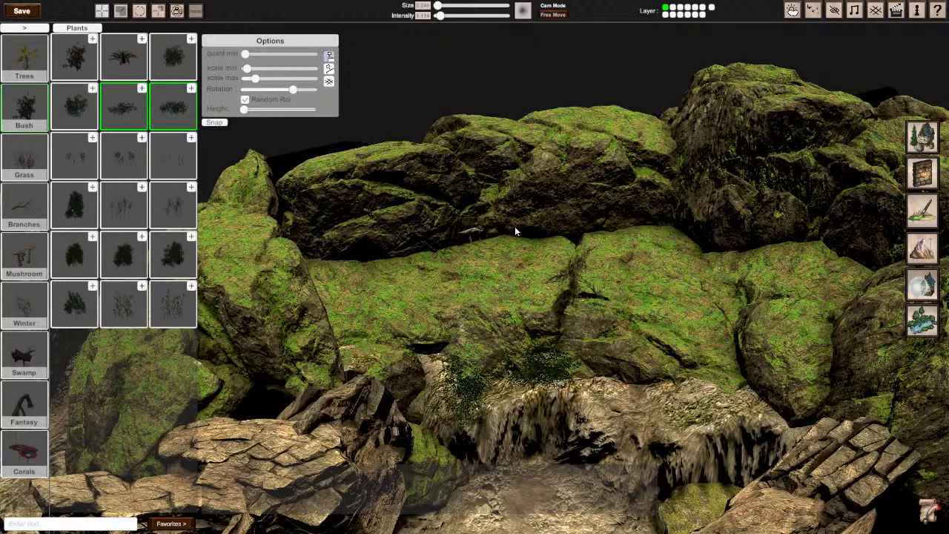
mouse_move(392, 300)
mouse_down()
mouse_move(460, 286)
mouse_move(310, 265)
mouse_up()
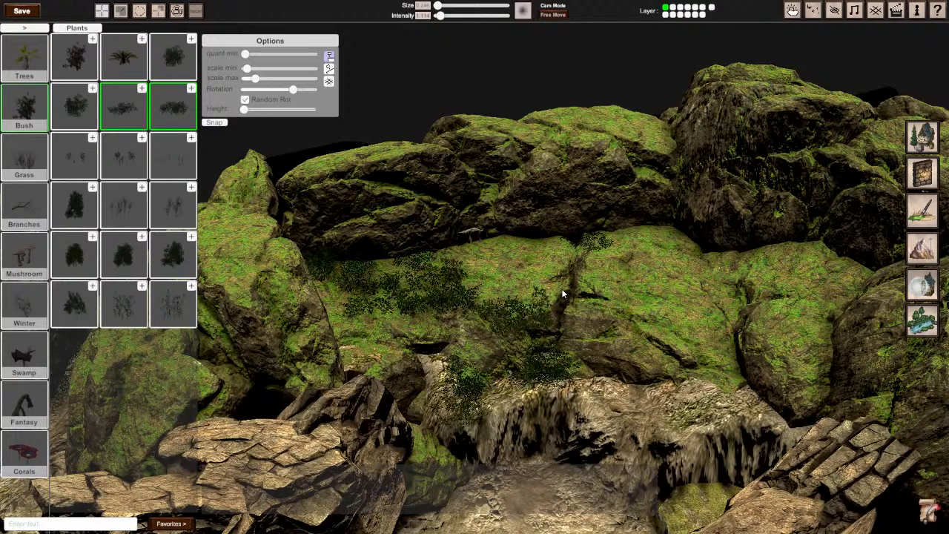
click(670, 231)
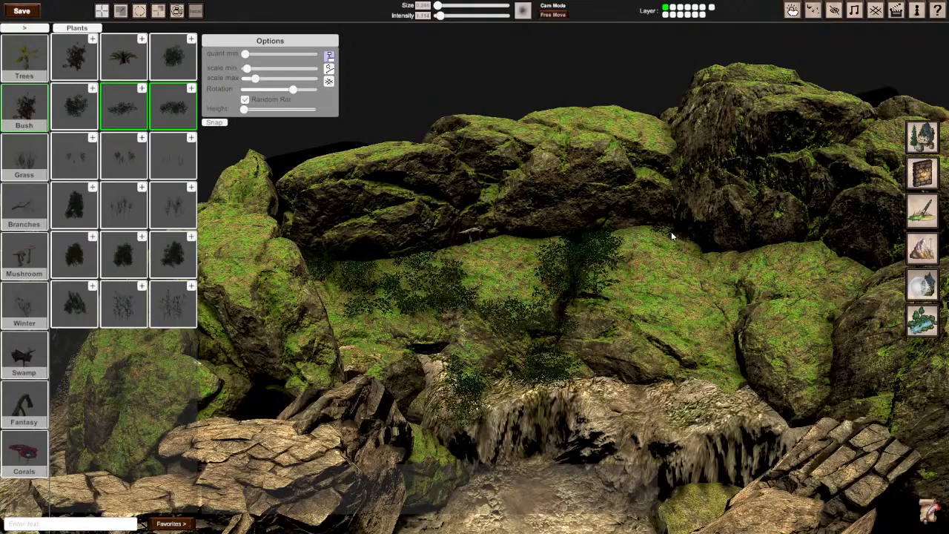
click(577, 240)
click(558, 313)
mouse_move(558, 313)
right_down()
mouse_move(668, 300)
mouse_move(615, 304)
mouse_move(586, 319)
right_up()
right_drag(475, 267, 487, 274)
mouse_move(477, 239)
mouse_down()
mouse_move(553, 309)
mouse_move(586, 320)
mouse_up()
drag(706, 255, 612, 140)
right_drag(613, 140, 625, 172)
mouse_move(475, 267)
right_down()
mouse_move(490, 259)
mouse_move(415, 271)
mouse_move(436, 303)
mouse_move(474, 266)
right_up()
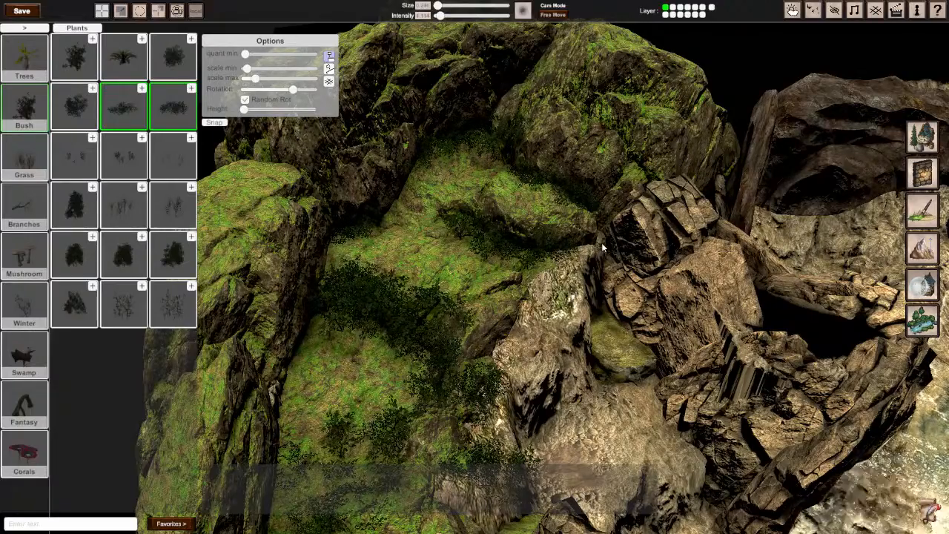
Step: Place low bushes at the foot of the mossy rocks where the entrance path meets the rope bridge
right_drag(554, 294, 396, 271)
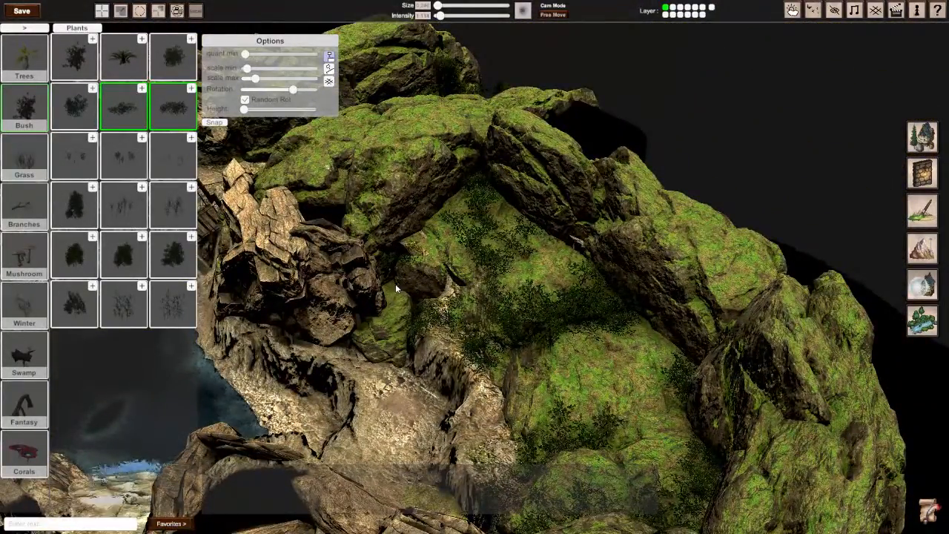
right_drag(448, 260, 389, 390)
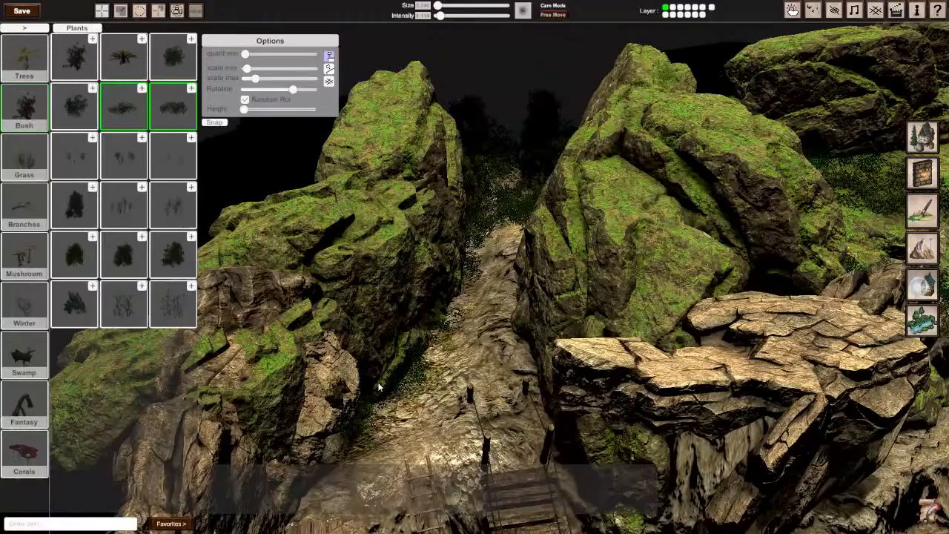
right_drag(388, 391, 345, 300)
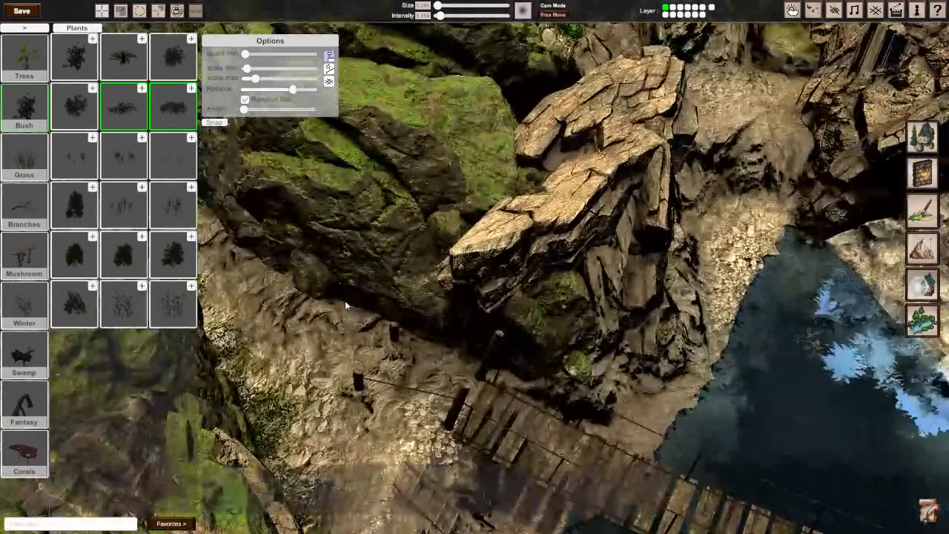
drag(300, 293, 306, 282)
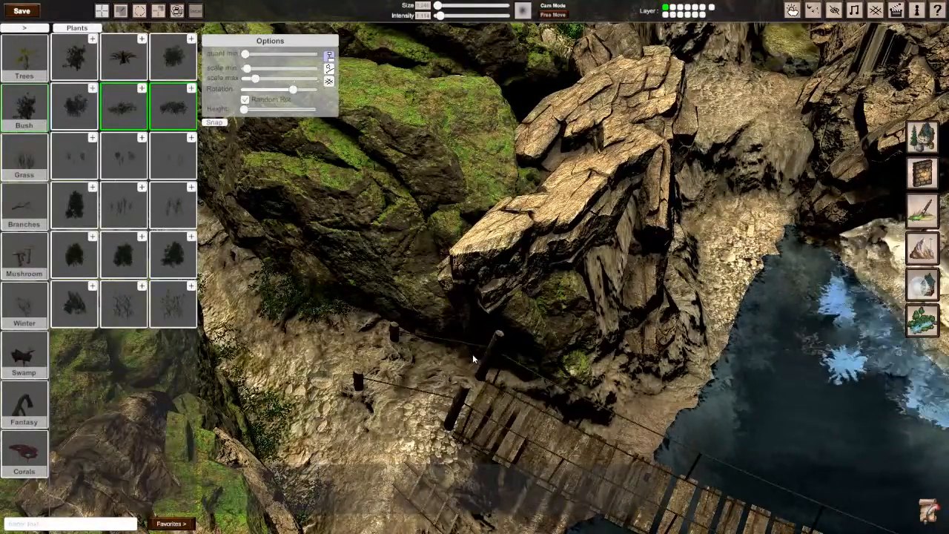
click(438, 350)
mouse_move(438, 350)
right_down()
mouse_move(415, 333)
mouse_move(371, 333)
mouse_move(341, 416)
mouse_move(297, 349)
mouse_move(289, 311)
mouse_move(312, 415)
mouse_move(326, 427)
right_up()
Step: Place low bushes on the gravel bank and mossy rocks beside the foot of the waterfall
key(w)
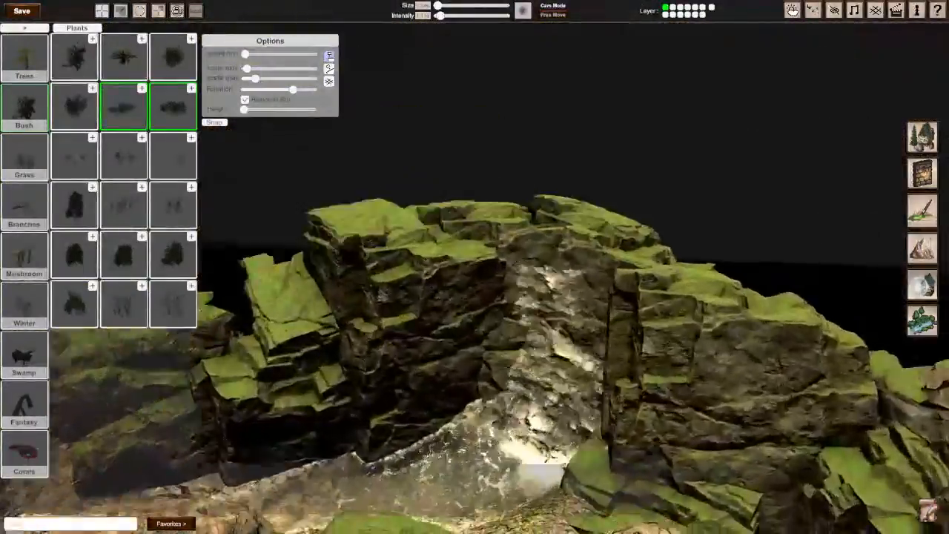
key(w)
right_drag(475, 222, 500, 275)
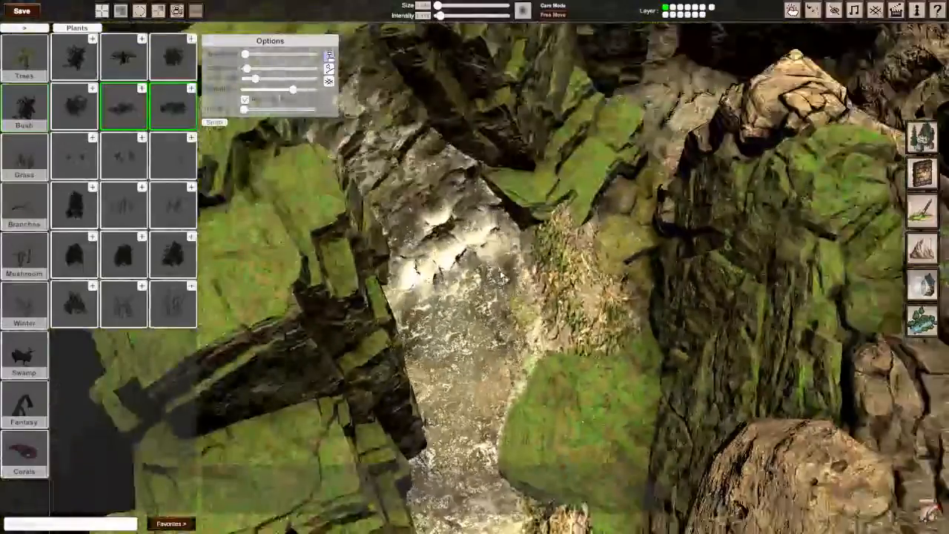
click(547, 242)
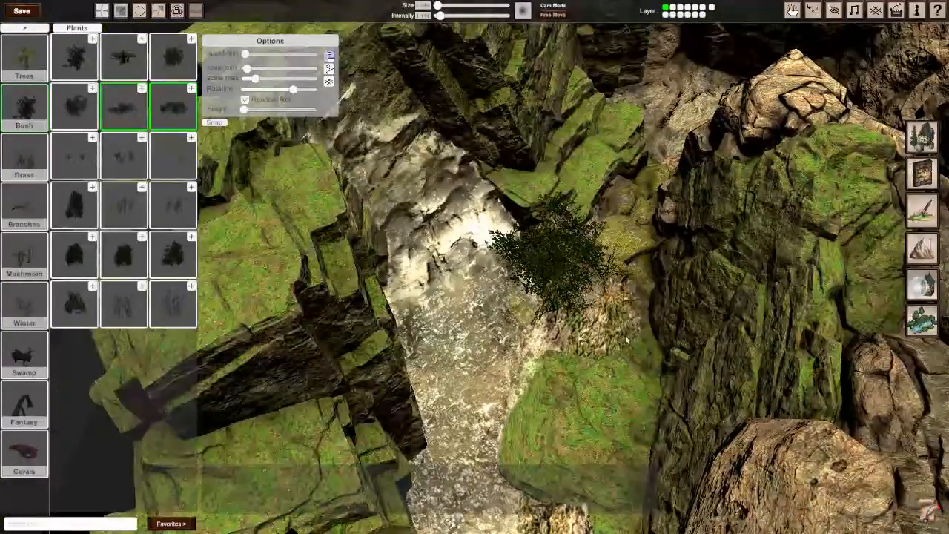
click(616, 345)
click(619, 250)
click(629, 196)
click(569, 171)
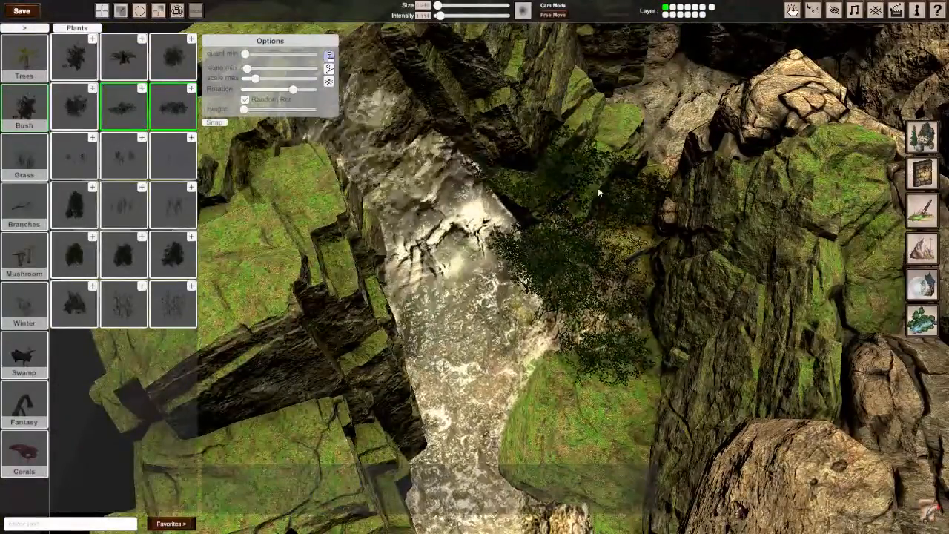
Step: Place low bushes on the opposite stream bank, at the base of the mossy rocks upstream of the plank crossing
key(s)
right_drag(600, 193, 526, 186)
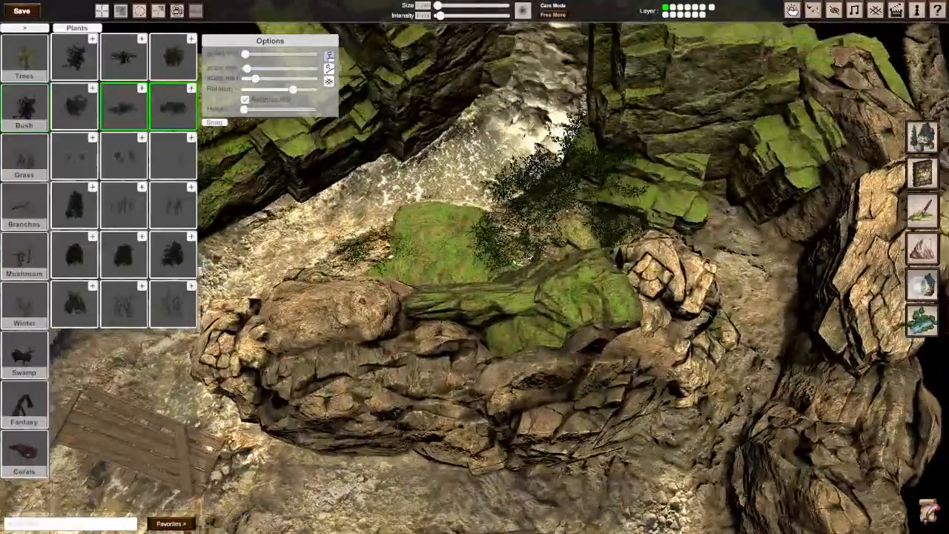
key(a)
click(461, 243)
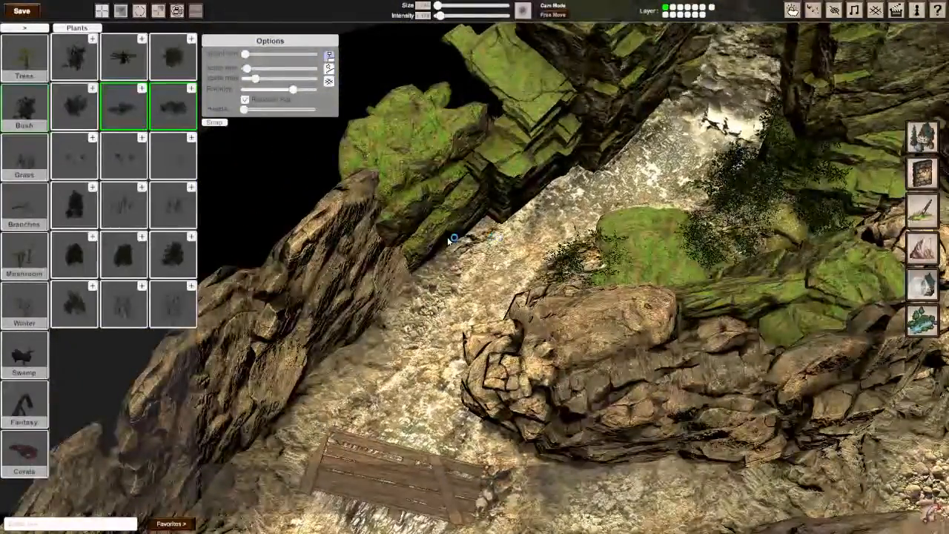
click(414, 284)
Step: Replace the low bush selection with six fuller, taller bush models and place some on both banks below the waterfall
click(160, 105)
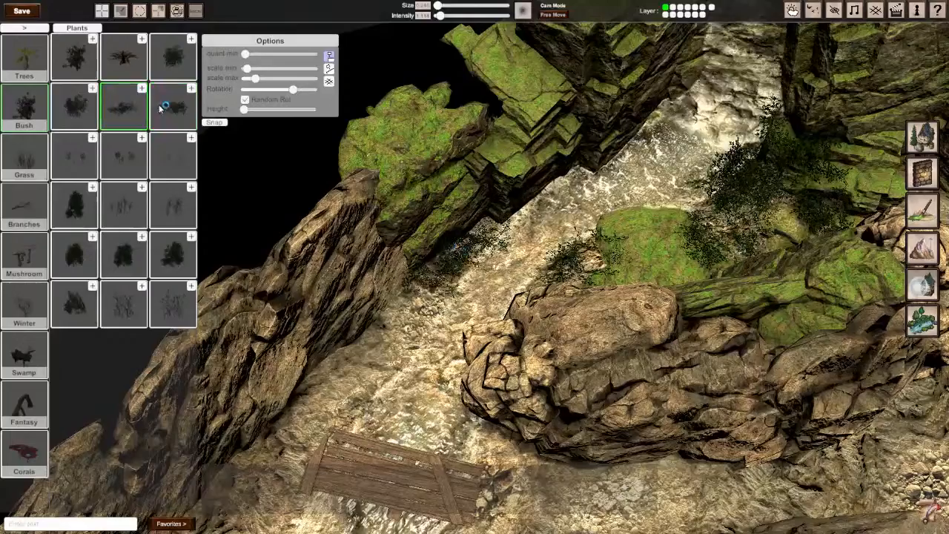
click(173, 56)
click(74, 106)
click(74, 254)
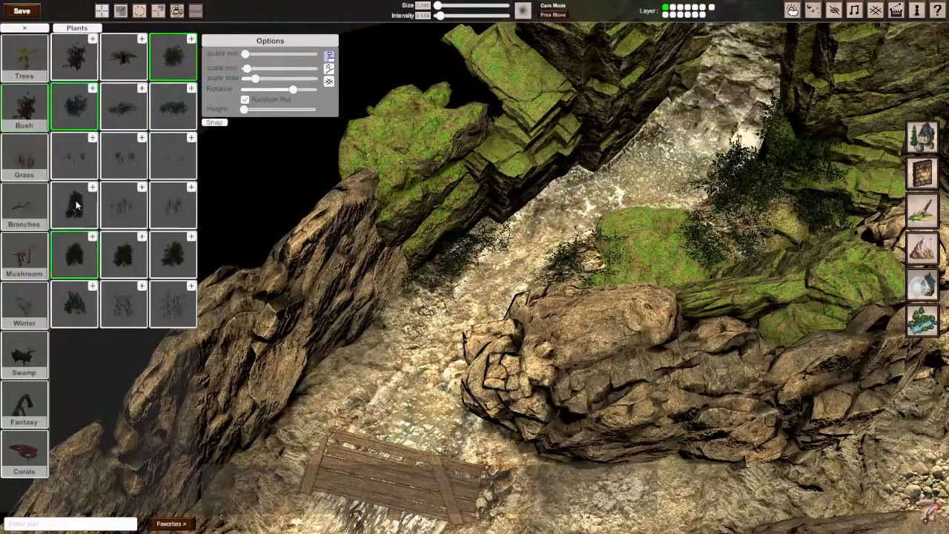
click(75, 205)
click(123, 253)
click(172, 254)
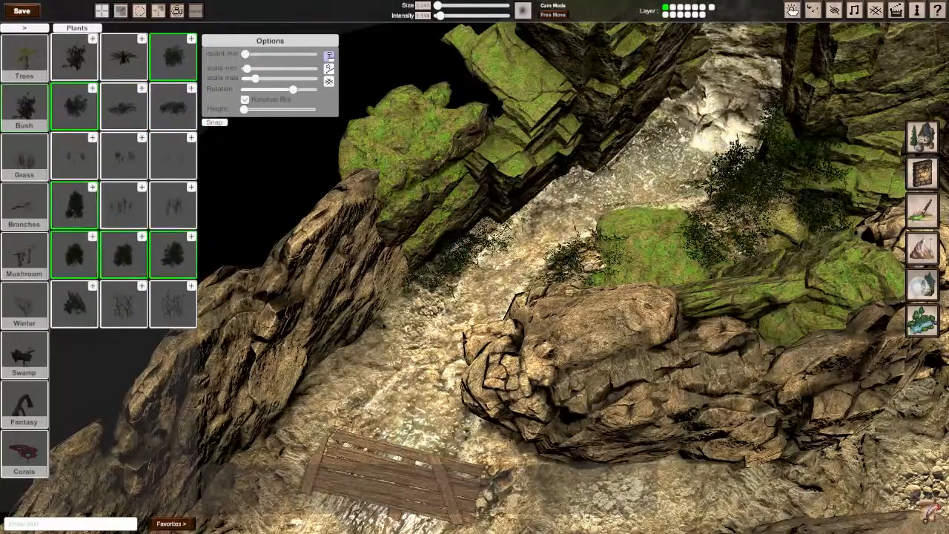
click(476, 215)
click(489, 246)
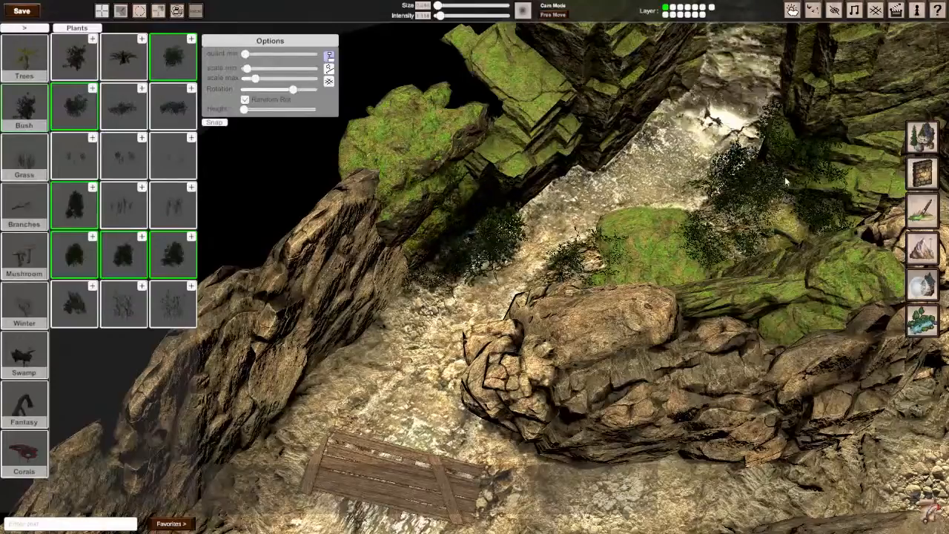
click(800, 130)
Step: Try tall bushes on the cliff faces either side of the waterfall, and undo them
mouse_move(794, 141)
right_down()
mouse_move(653, 201)
mouse_move(569, 251)
right_up()
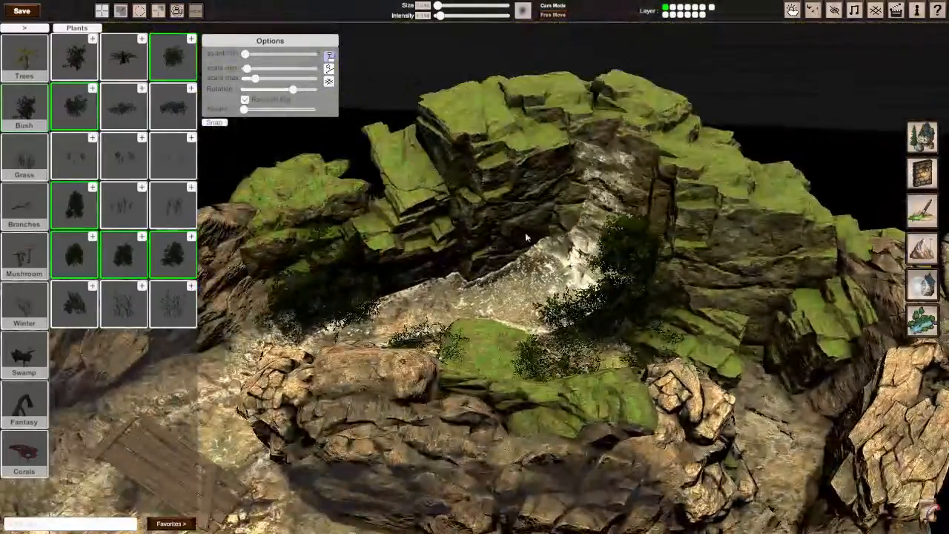
click(546, 201)
click(548, 158)
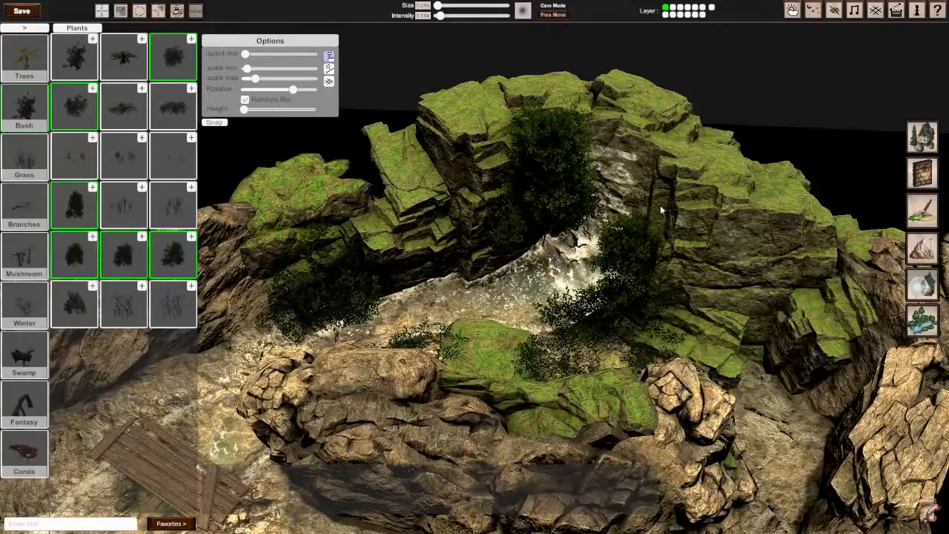
click(681, 181)
click(681, 184)
key(ctrl+z)
key(ctrl+z)
key(ctrl+z)
key(ctrl+z)
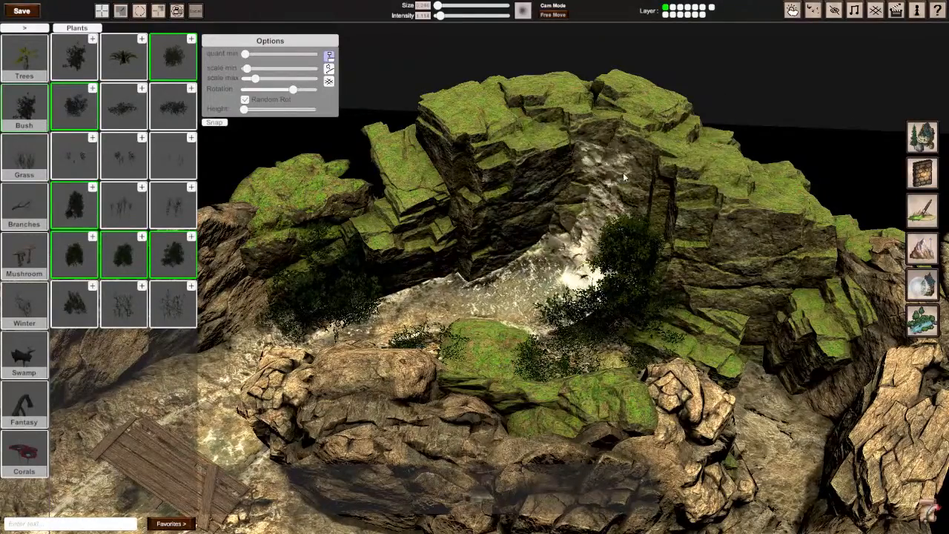
Step: Try a cluster of tall bushes around the top of the waterfall, and undo it
click(550, 183)
click(573, 138)
click(599, 114)
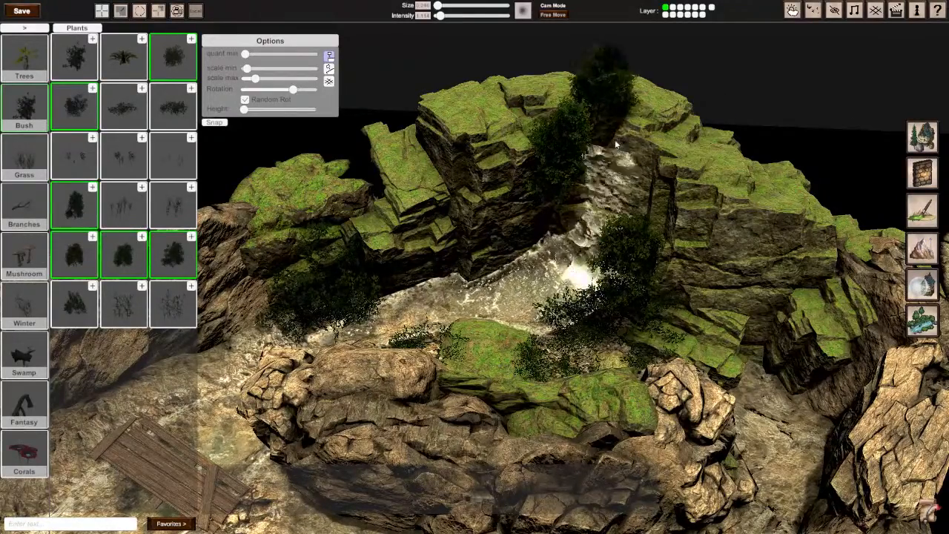
click(615, 140)
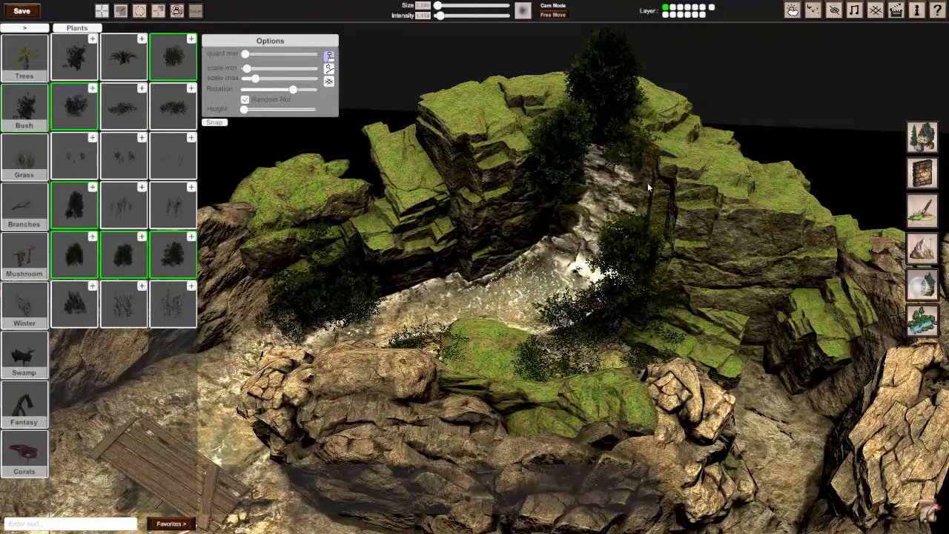
click(654, 179)
click(526, 157)
mouse_move(526, 157)
right_down()
mouse_move(552, 174)
mouse_move(475, 189)
mouse_move(482, 204)
mouse_move(459, 211)
right_up()
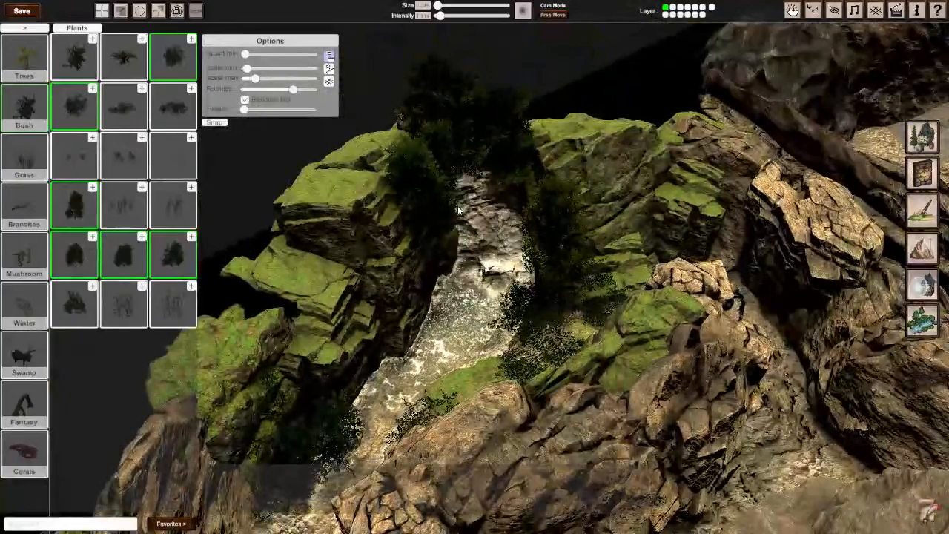
key(ctrl+z)
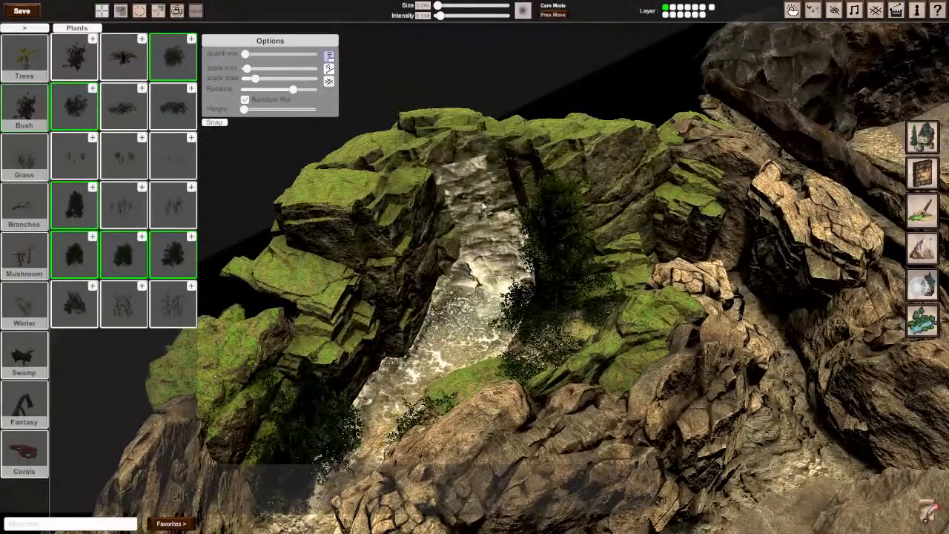
Step: Place tall bushes in the rock gaps along both sides of the waterfall and one beside the large bare boulder
click(440, 247)
click(508, 194)
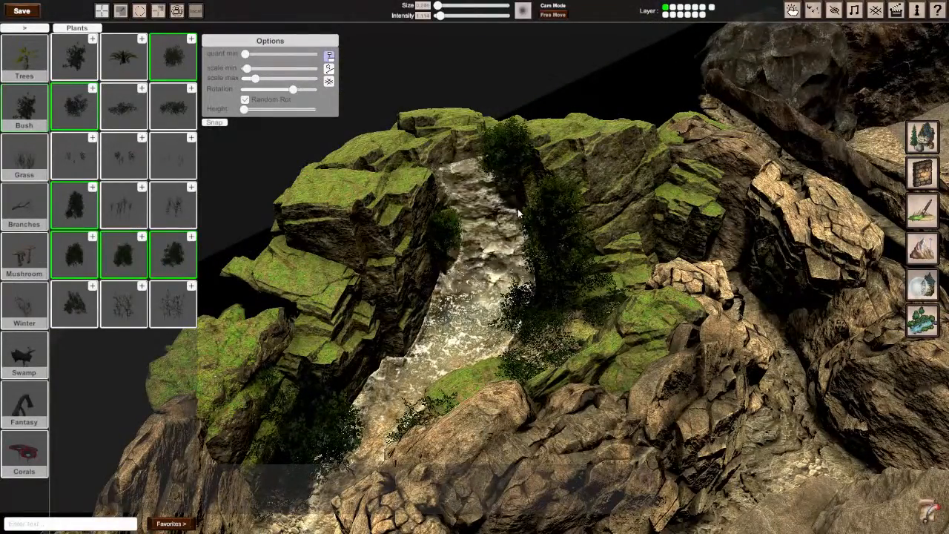
click(521, 214)
click(620, 212)
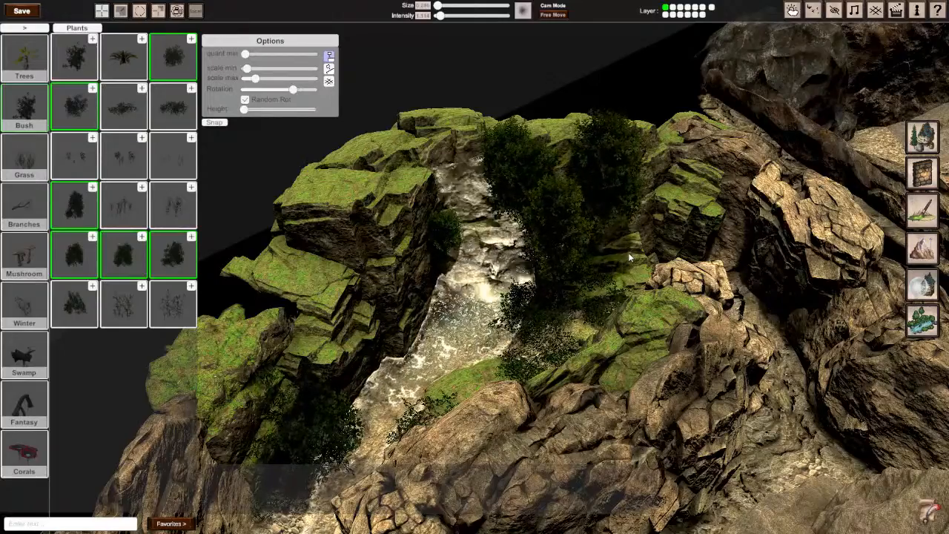
right_drag(630, 258, 592, 254)
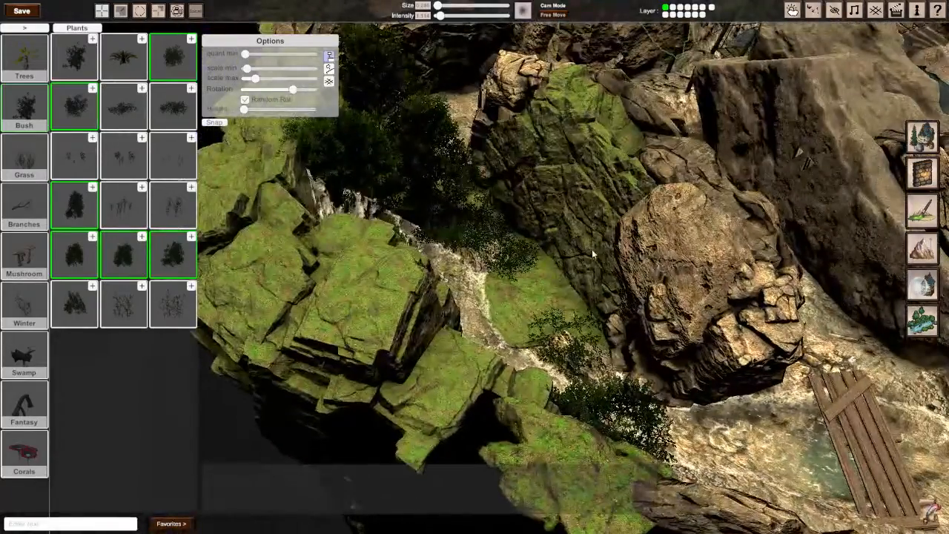
click(619, 215)
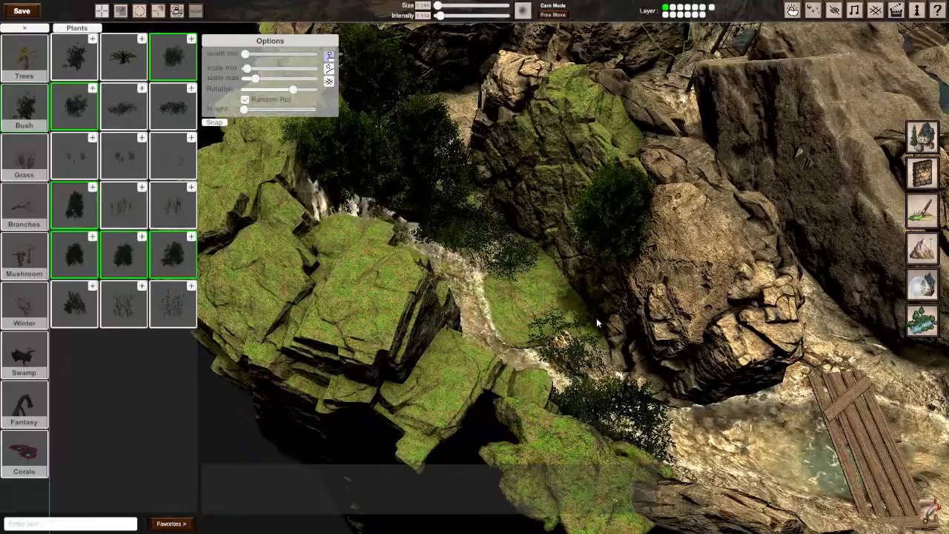
Step: Place tall bushes on the mossy ledges and cliff top next to the waterfall, above the stream bank
middle_drag(600, 330, 474, 267)
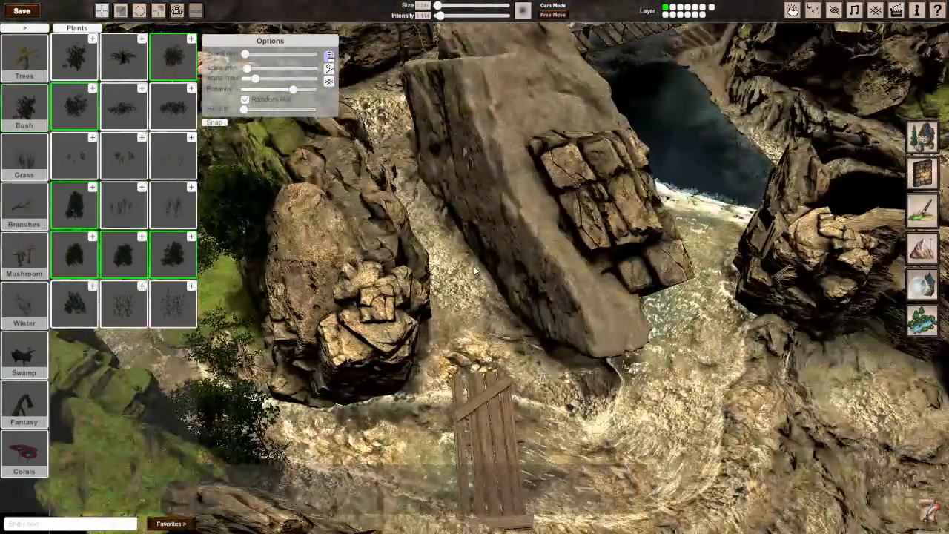
right_drag(474, 269, 456, 234)
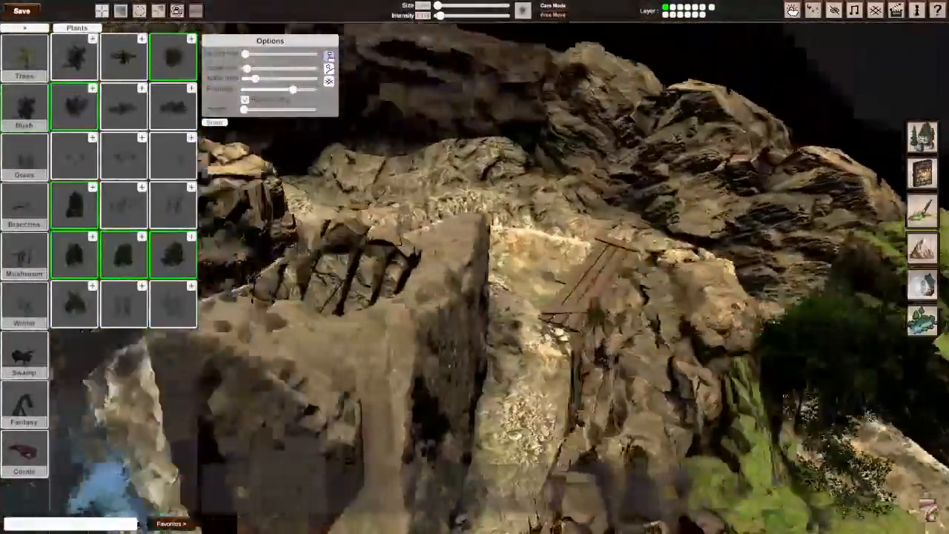
mouse_move(556, 269)
right_down()
mouse_move(575, 275)
mouse_move(582, 248)
mouse_move(556, 269)
right_up()
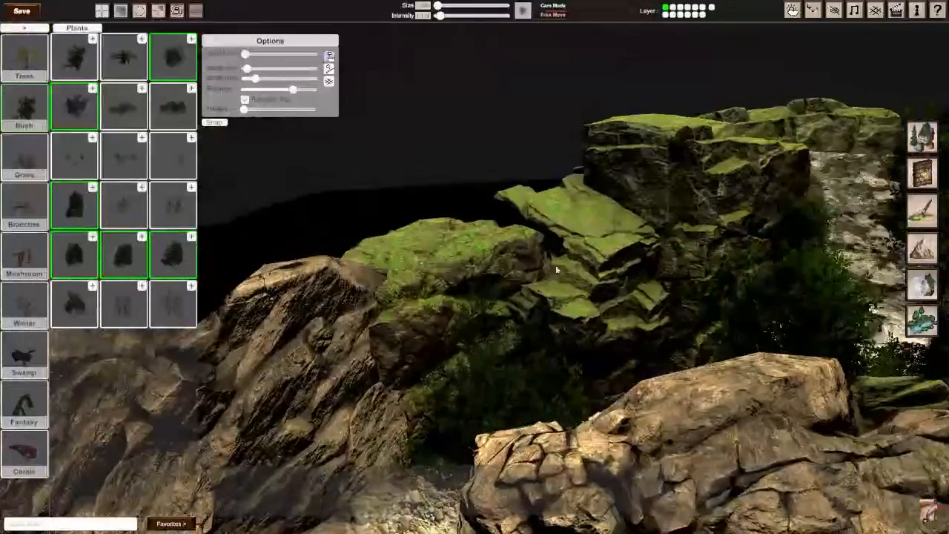
click(554, 280)
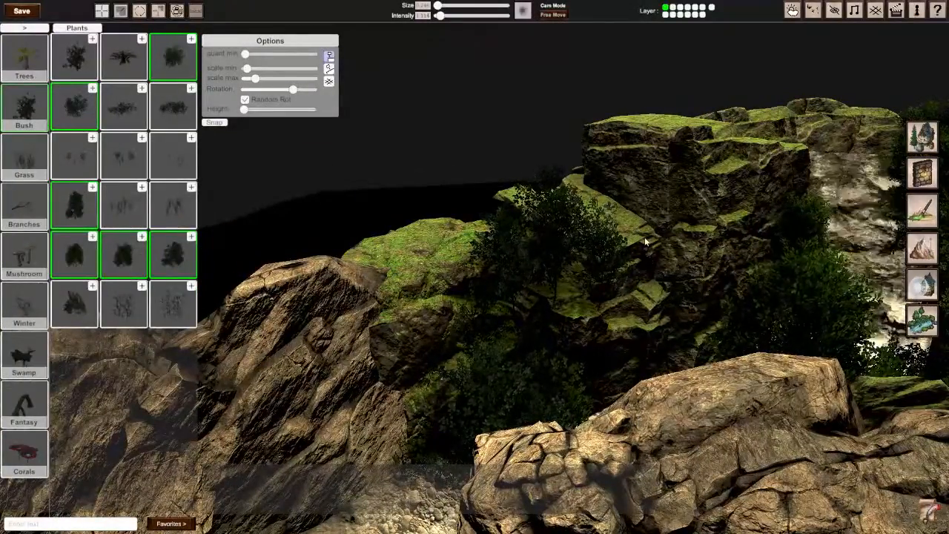
click(727, 162)
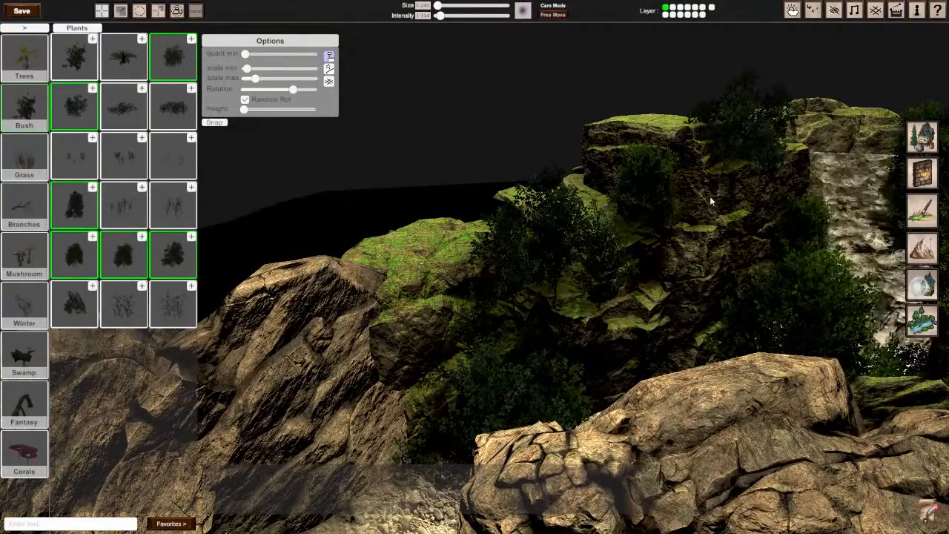
Step: Place tall bushes against the mossy cliff face, reduce the maximum scale slightly, and add smaller bushes along the slope and rock gaps
mouse_move(709, 196)
right_down()
mouse_move(697, 208)
mouse_move(734, 234)
mouse_move(705, 248)
mouse_move(716, 253)
mouse_move(742, 201)
mouse_move(571, 218)
right_up()
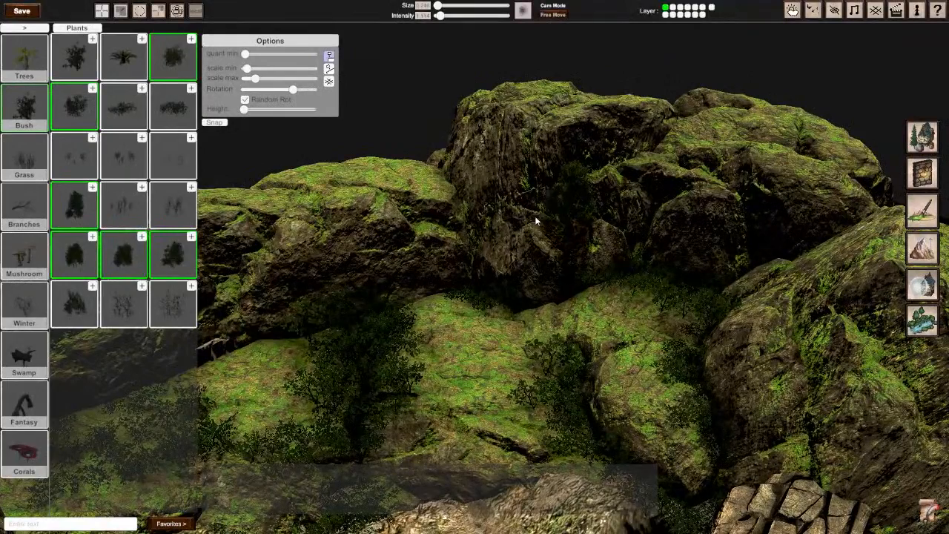
click(495, 215)
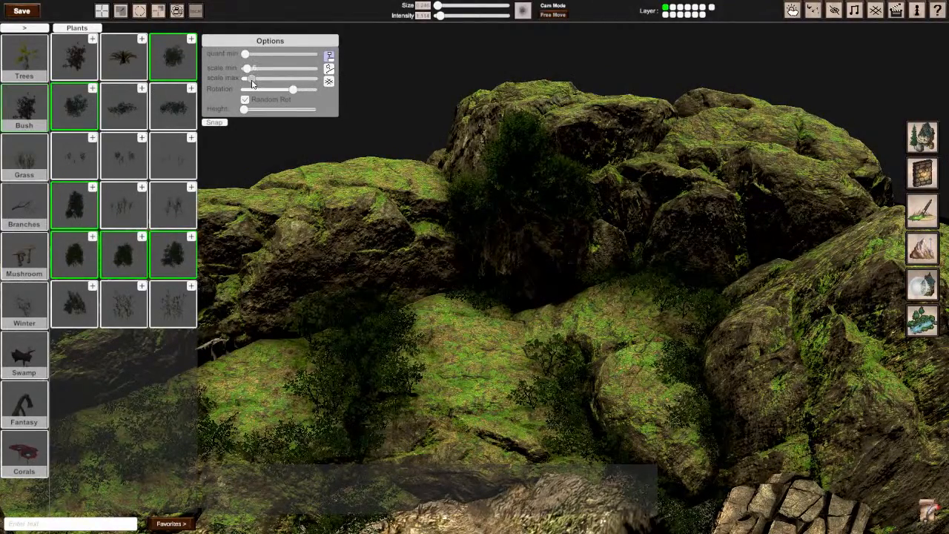
click(450, 301)
right_drag(665, 287, 475, 266)
click(408, 381)
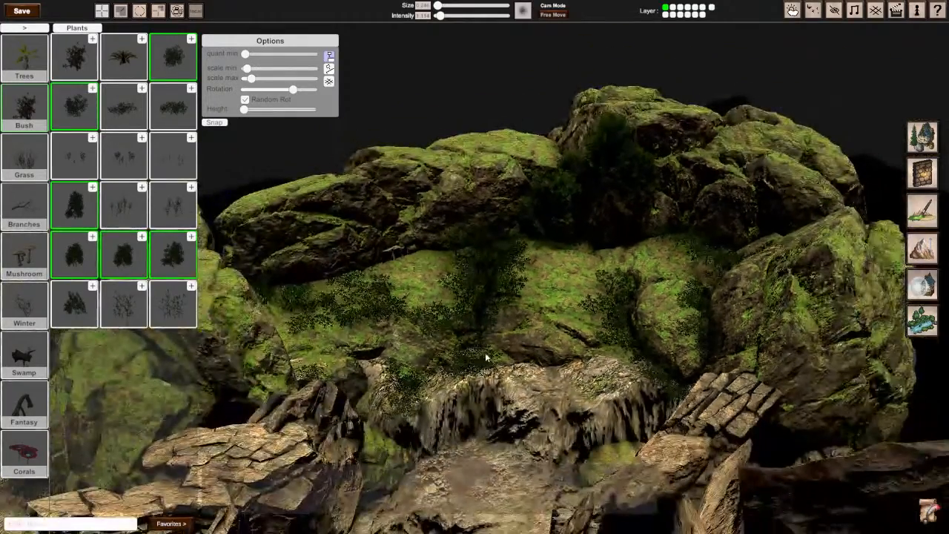
click(487, 354)
click(388, 257)
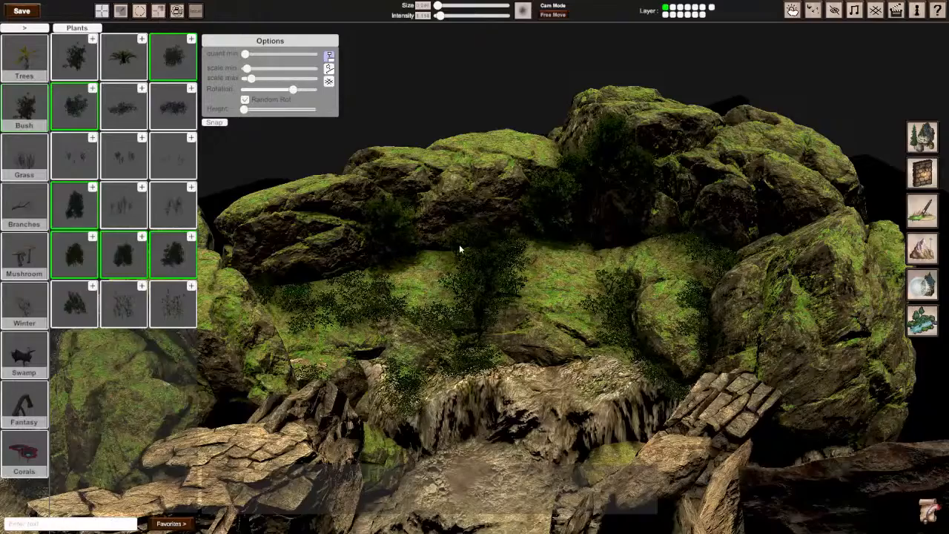
Step: Place bushes in the gaps between the outer mossy boulders and deselect all but one bush asset
click(749, 245)
click(787, 238)
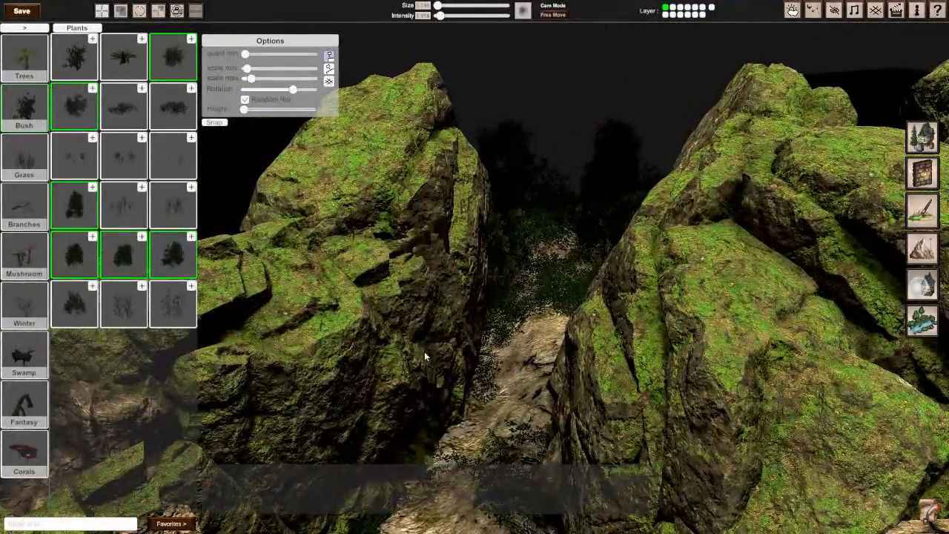
click(423, 353)
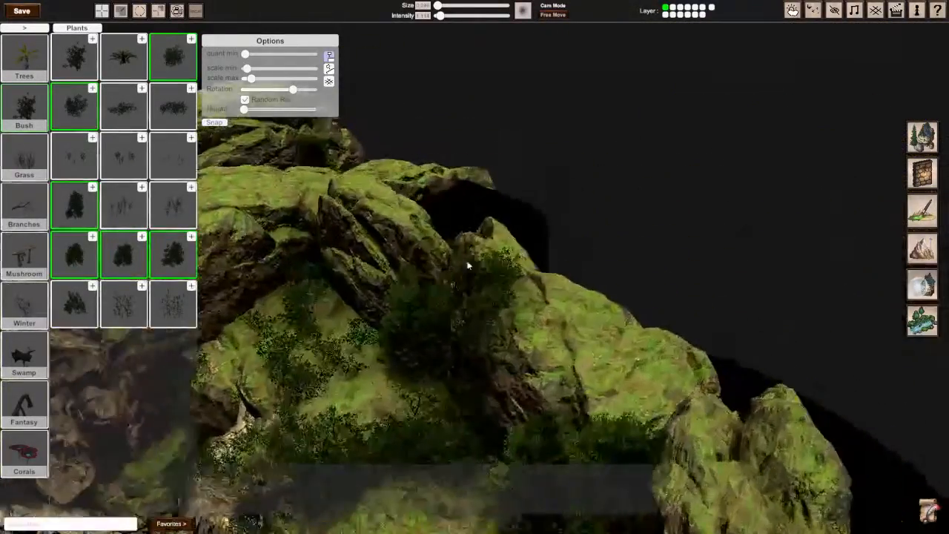
right_drag(272, 327, 630, 311)
scroll(429, 275, down, 5)
key(s)
mouse_move(475, 267)
right_down()
mouse_move(495, 249)
mouse_move(475, 267)
right_up()
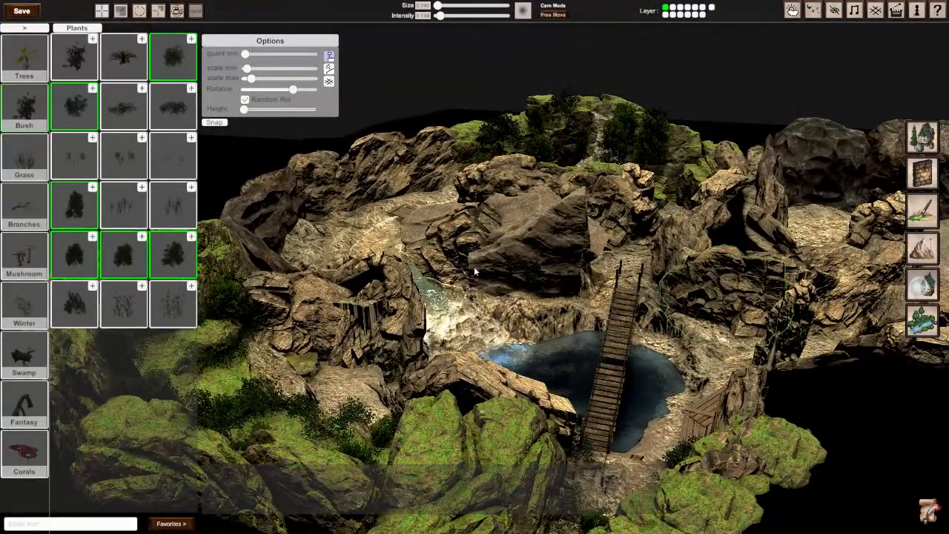
Step: Leave the bush assets and set the time of day in the weather settings to its minimum
click(25, 27)
click(791, 10)
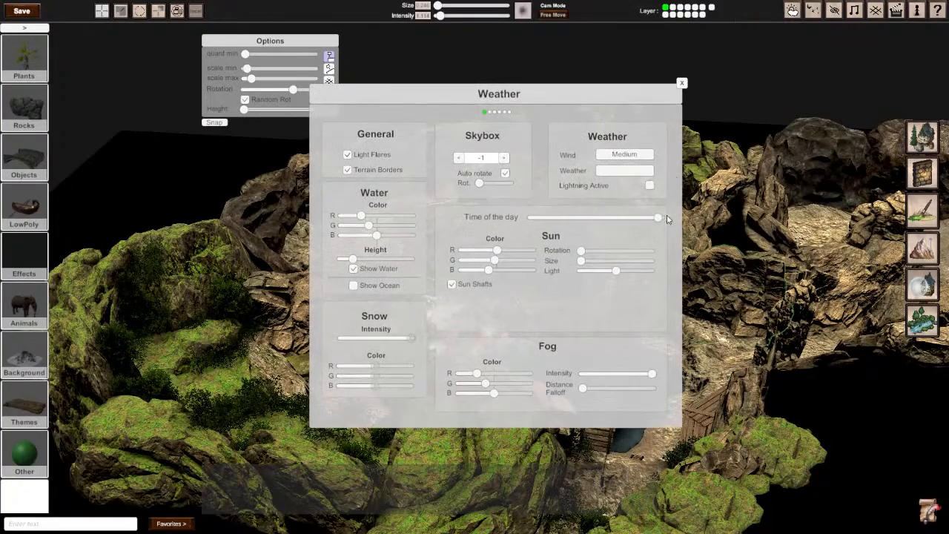
drag(632, 221, 530, 222)
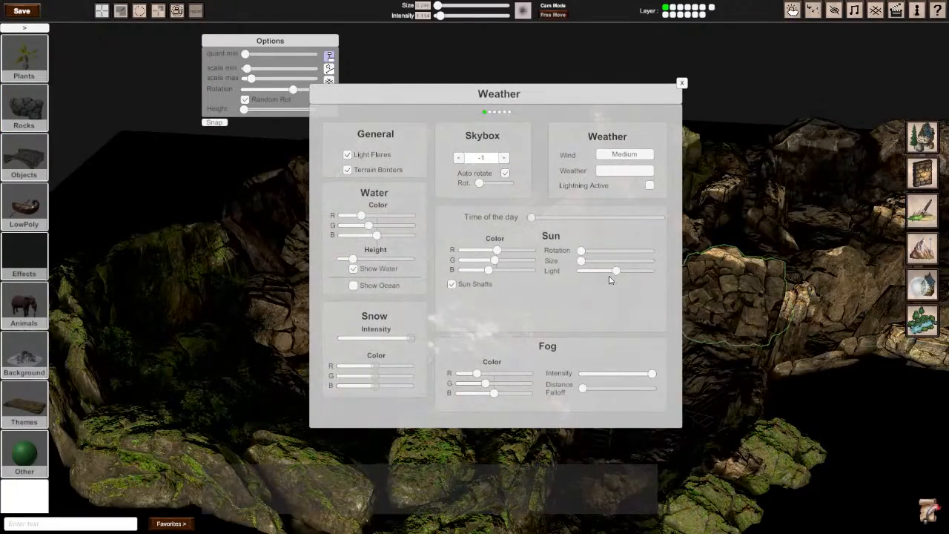
Step: Try the sun light at its minimum, and bring it back to about half strength
drag(620, 273, 571, 278)
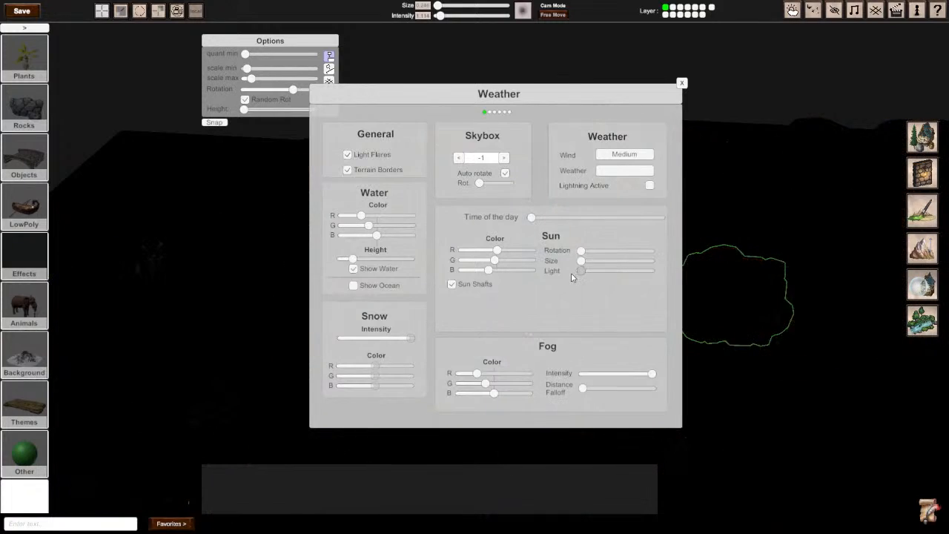
click(682, 84)
right_drag(660, 191, 475, 271)
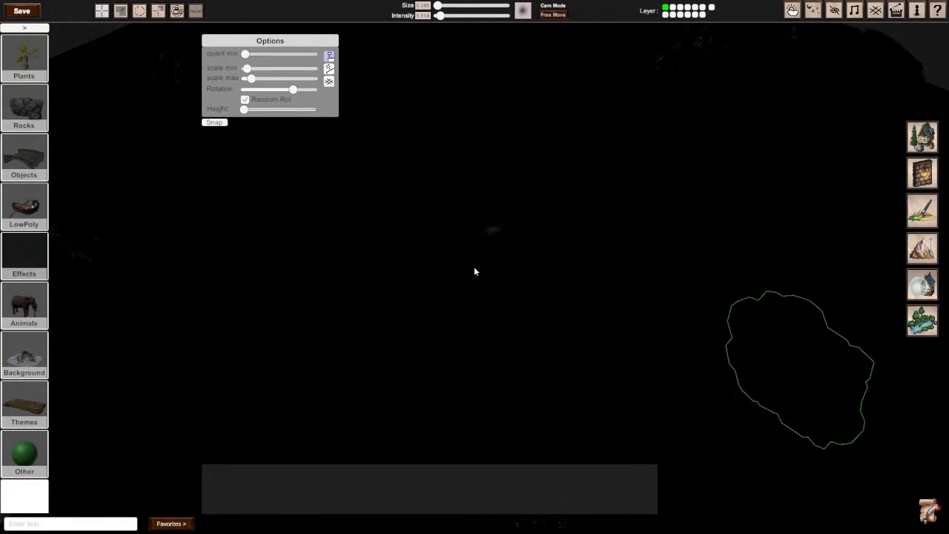
click(794, 12)
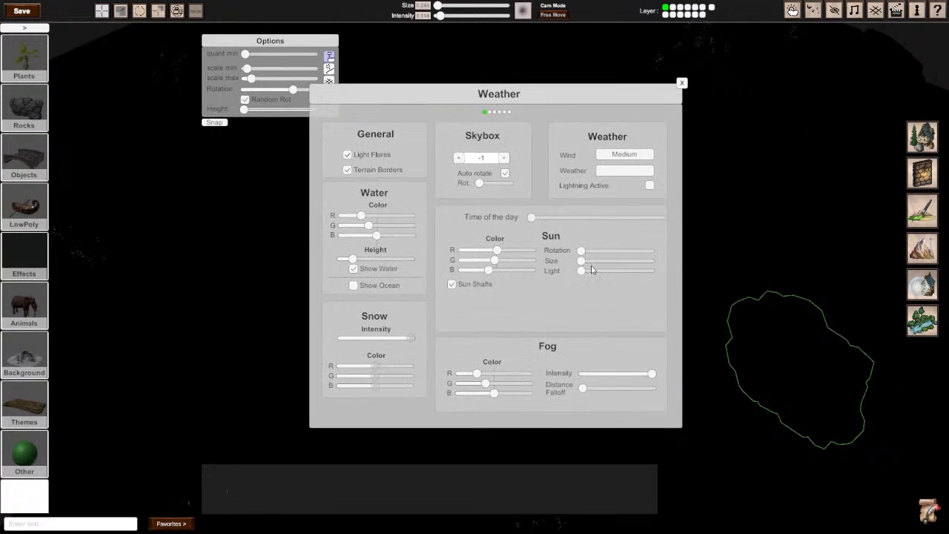
drag(589, 273, 616, 274)
click(681, 84)
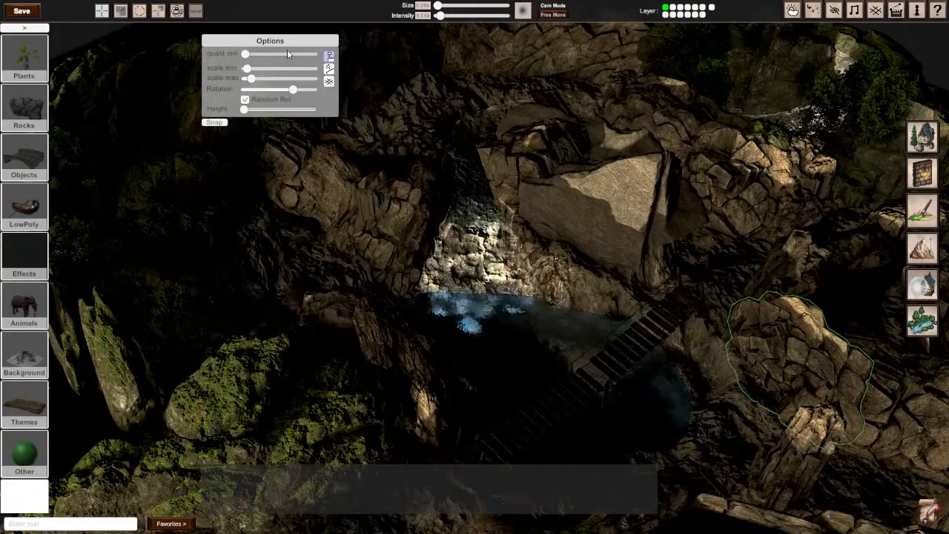
Step: Place a point light from the light effects on the entrance path between the mossy rocks
scroll(415, 227, up, 1)
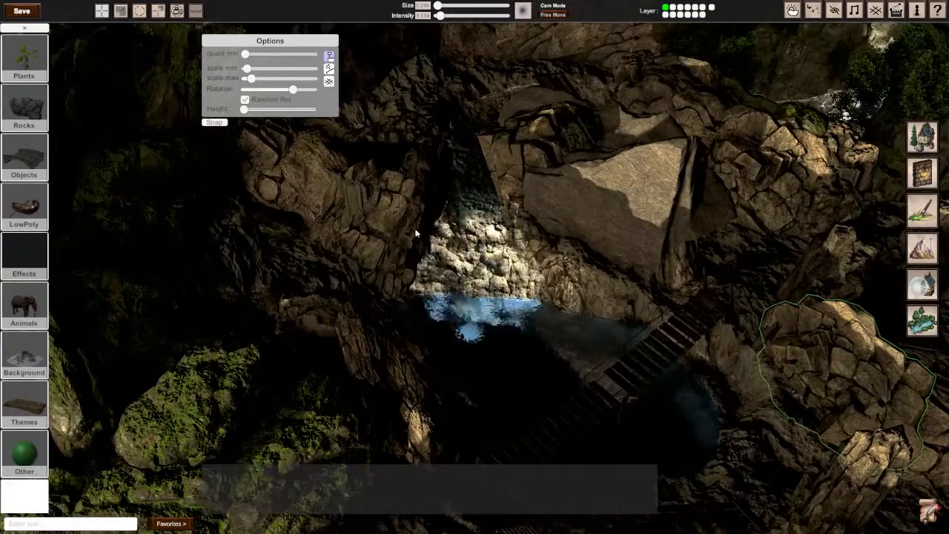
click(31, 257)
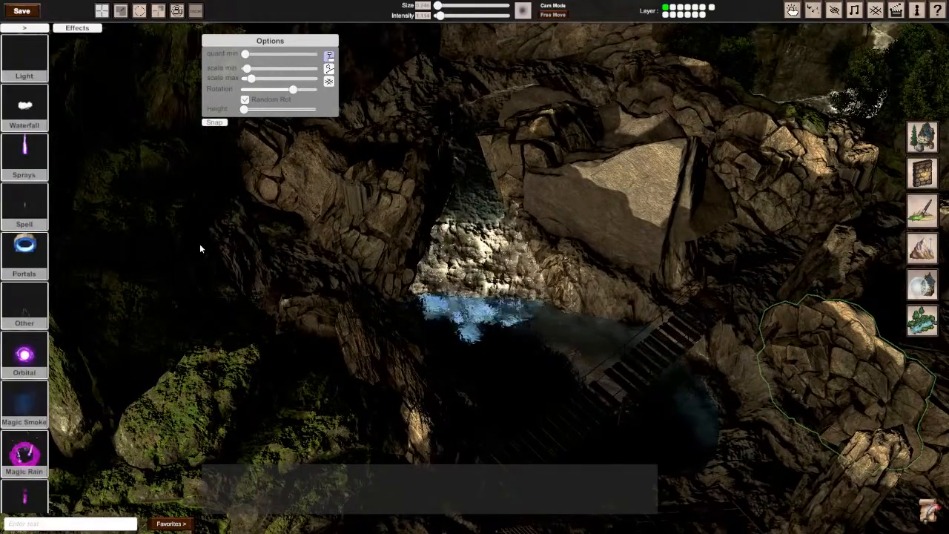
click(25, 55)
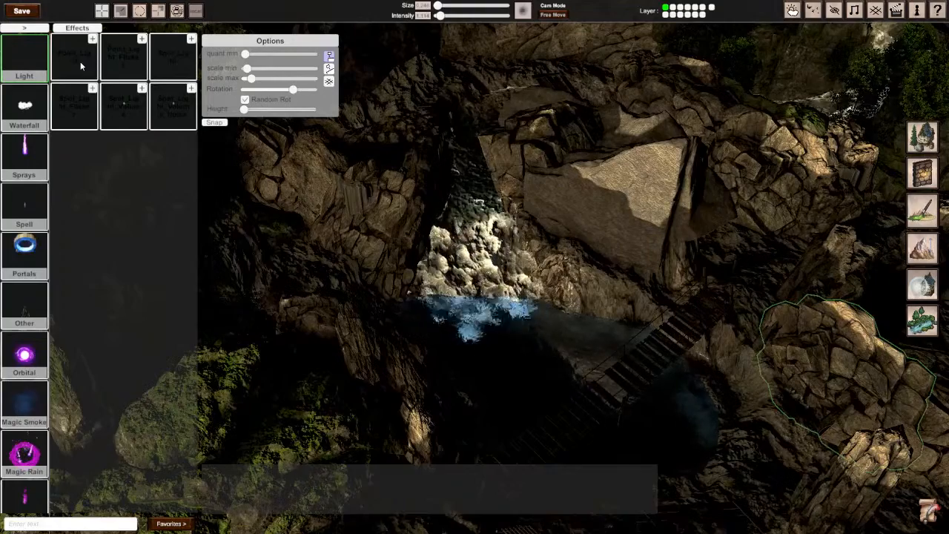
drag(80, 62, 458, 207)
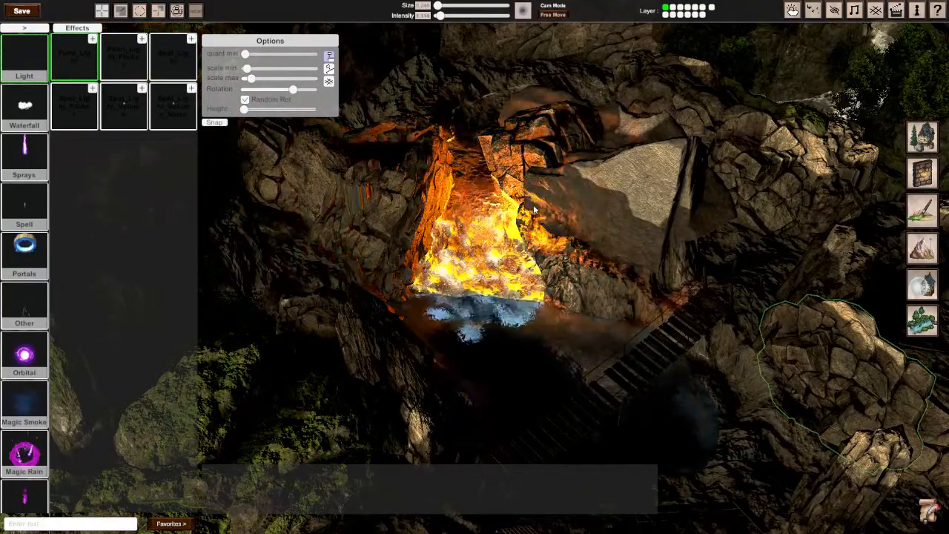
right_drag(486, 249, 348, 178)
key(w)
mouse_move(475, 267)
right_down()
mouse_move(456, 271)
mouse_move(473, 270)
right_up()
Step: Lift the point light off the path, setting its radius to maximum and its intensity slightly higher
click(470, 281)
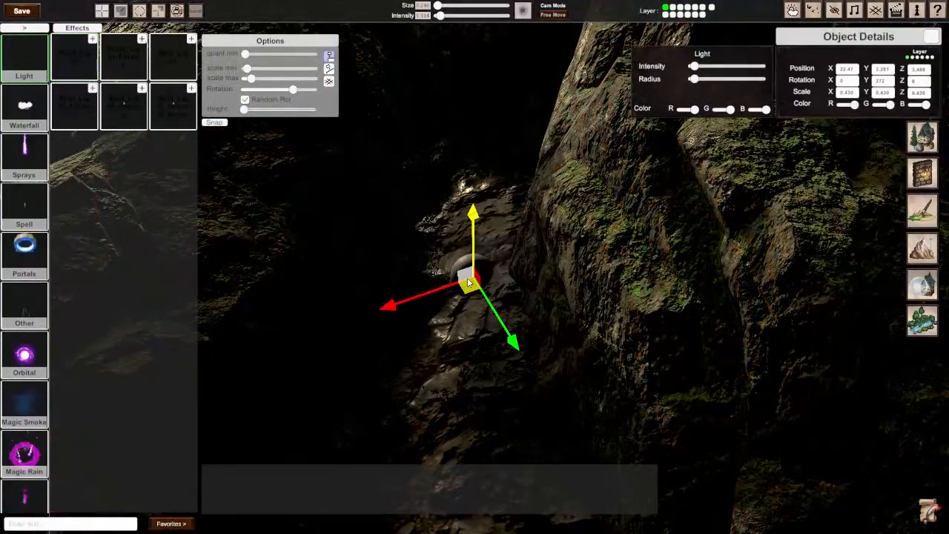
drag(475, 208, 476, 174)
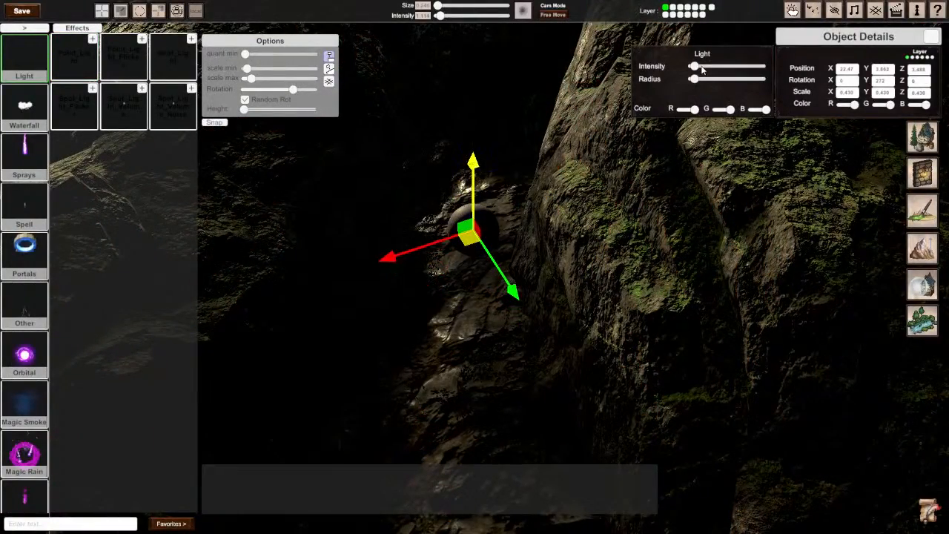
drag(695, 78, 715, 79)
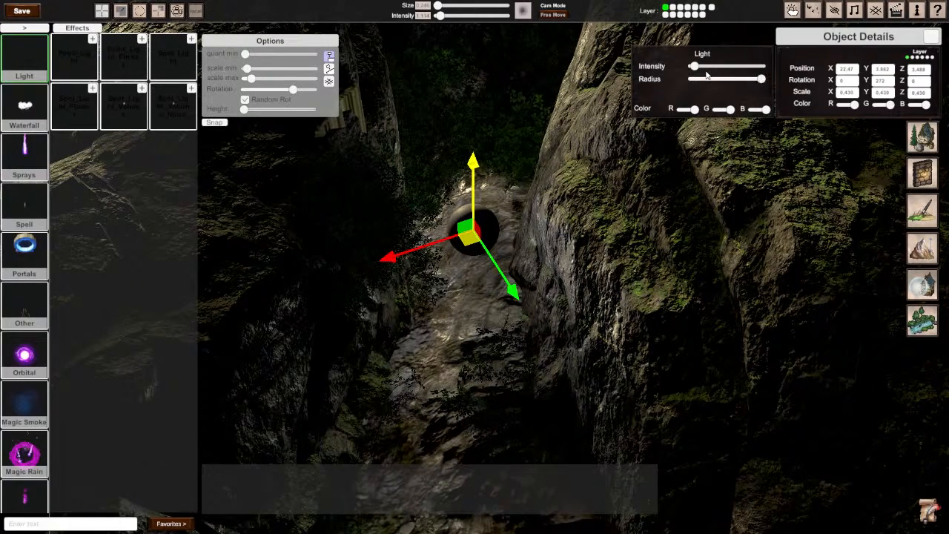
drag(694, 67, 698, 68)
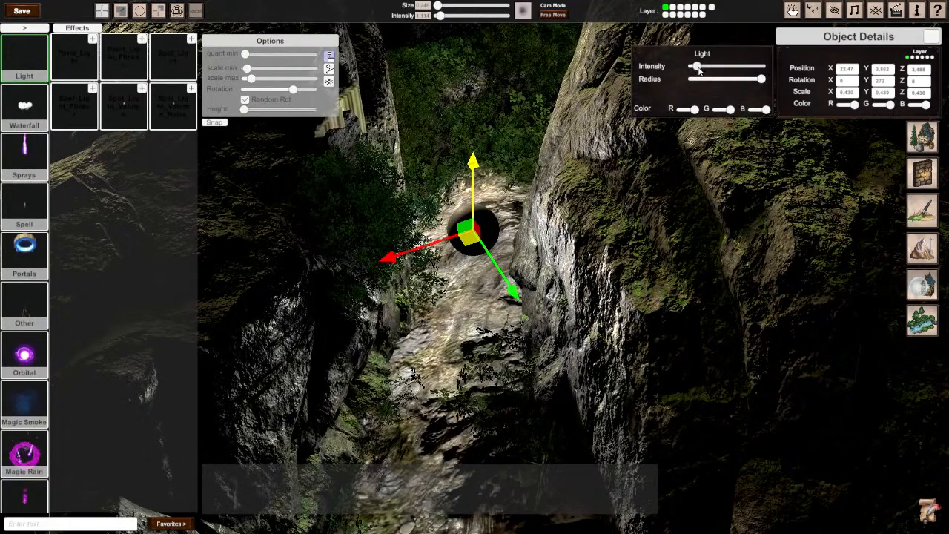
Step: Move the point light to the outer end of the entrance path and raise it above the rocks to Y 5.126
drag(480, 172, 467, 115)
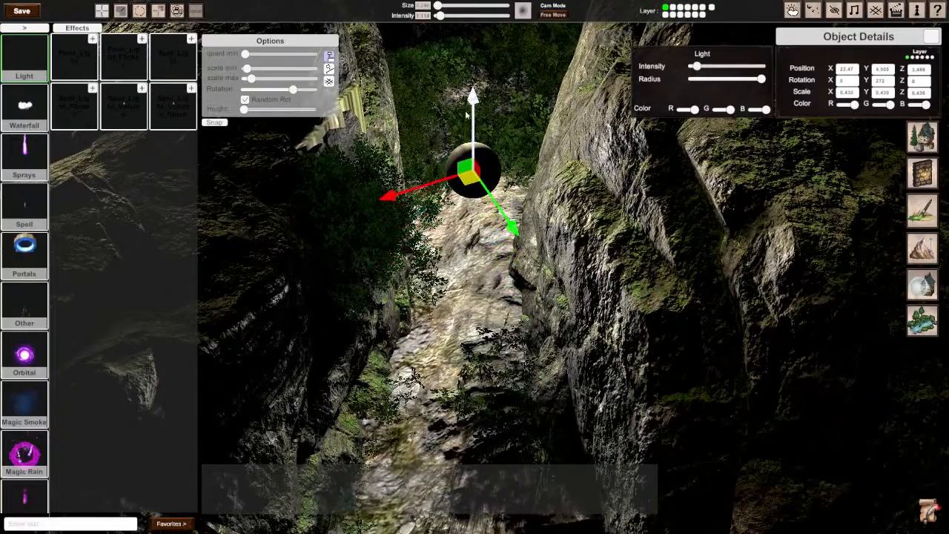
drag(468, 180, 471, 68)
right_drag(472, 67, 726, 133)
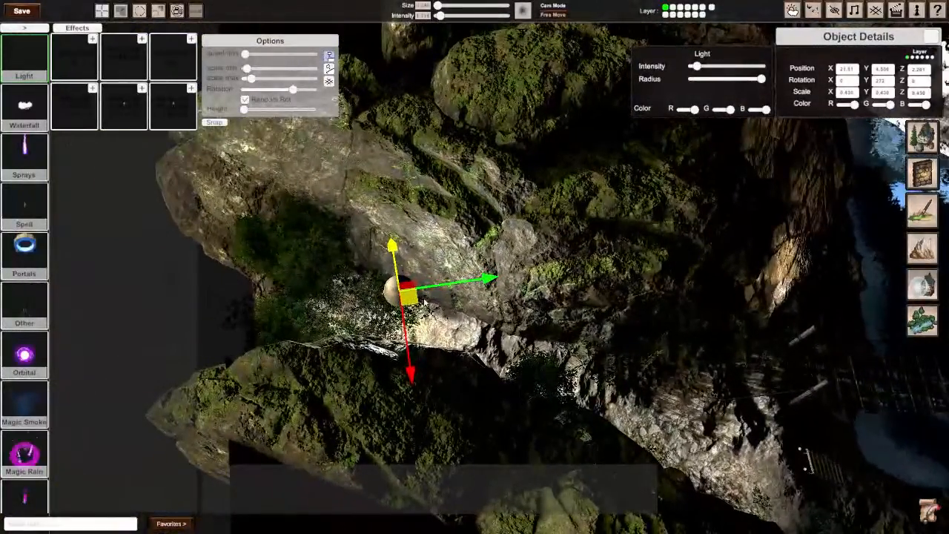
drag(405, 296, 292, 310)
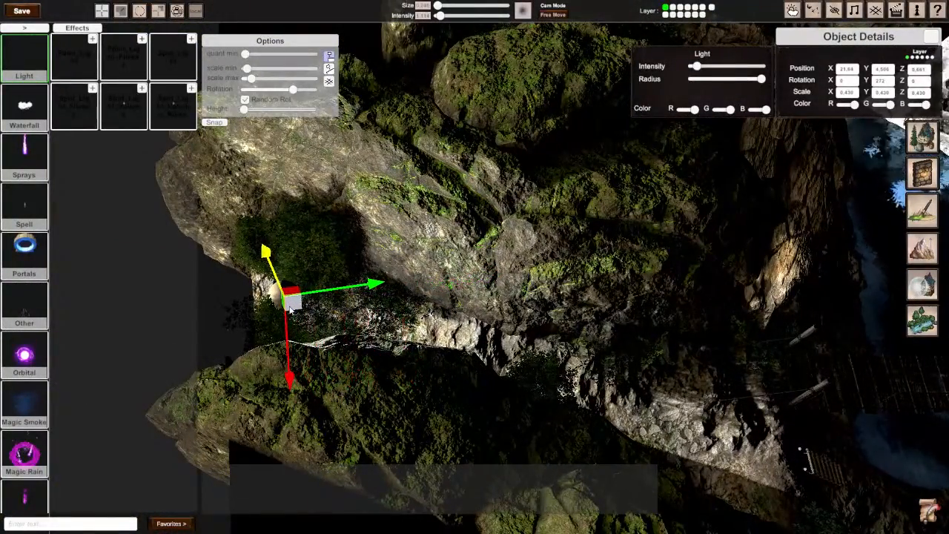
drag(264, 249, 257, 215)
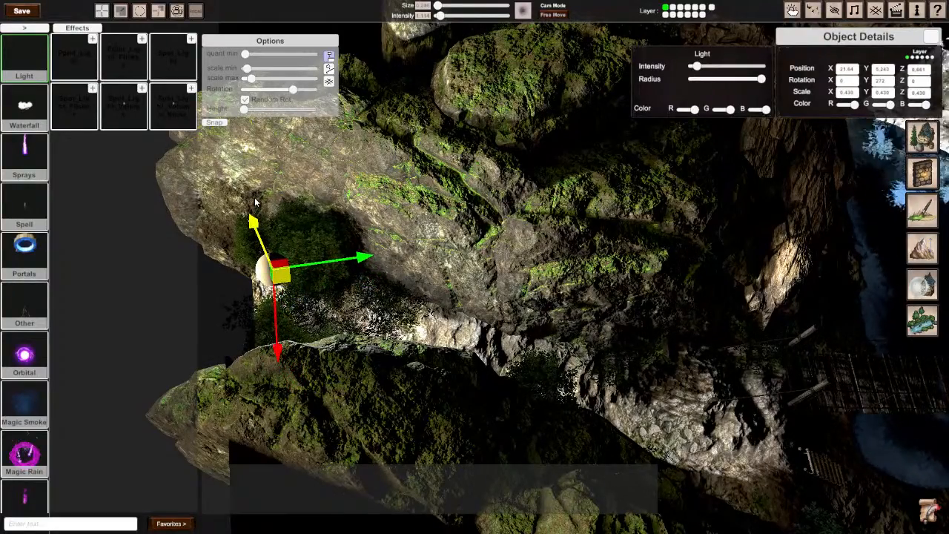
right_drag(256, 202, 310, 324)
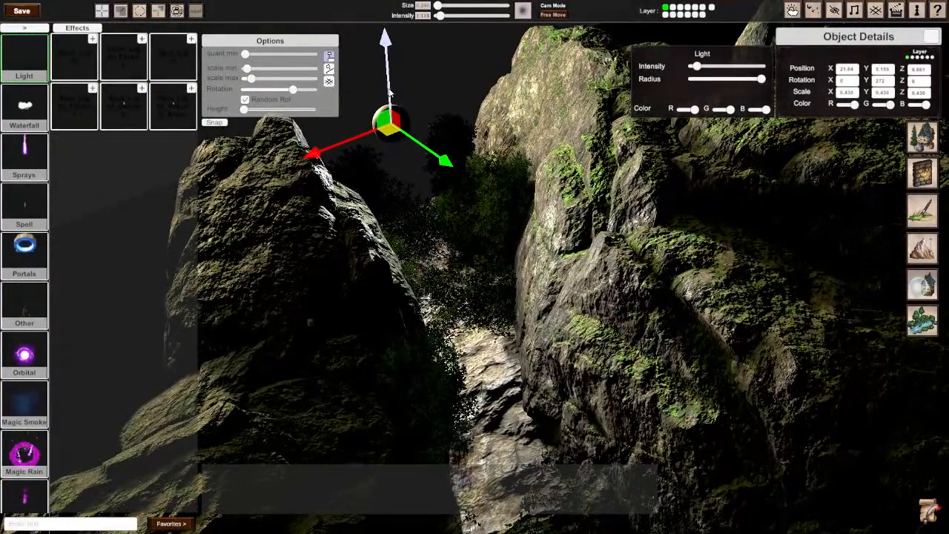
mouse_move(393, 95)
right_down()
mouse_move(482, 185)
mouse_move(563, 215)
mouse_move(623, 189)
mouse_move(645, 126)
mouse_move(611, 144)
mouse_move(467, 148)
mouse_move(408, 115)
mouse_move(393, 167)
mouse_move(378, 104)
right_up()
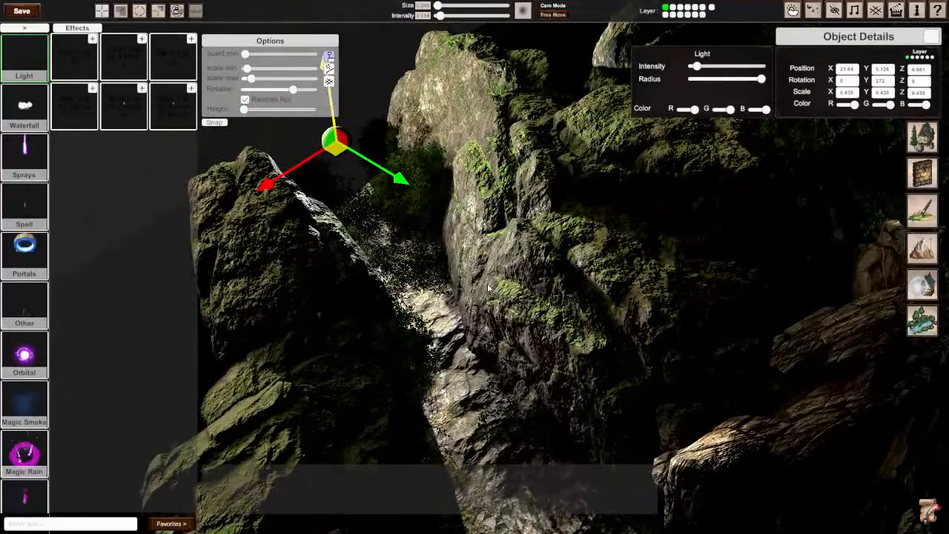
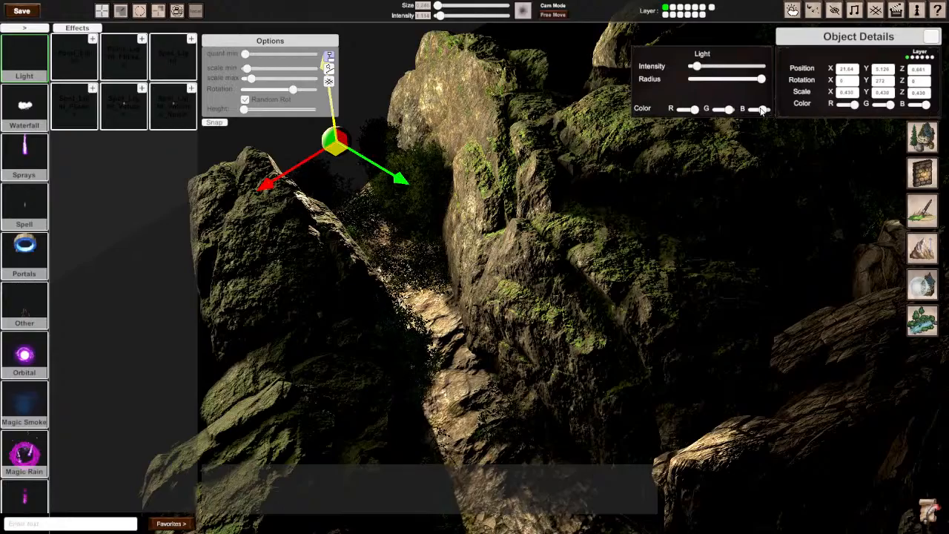
Step: Duplicate the light and move the copy across to the mossy cliff, at about X 12.29, Z 6.546
click(563, 63)
right_drag(562, 63, 526, 270)
click(458, 142)
drag(526, 271, 732, 230)
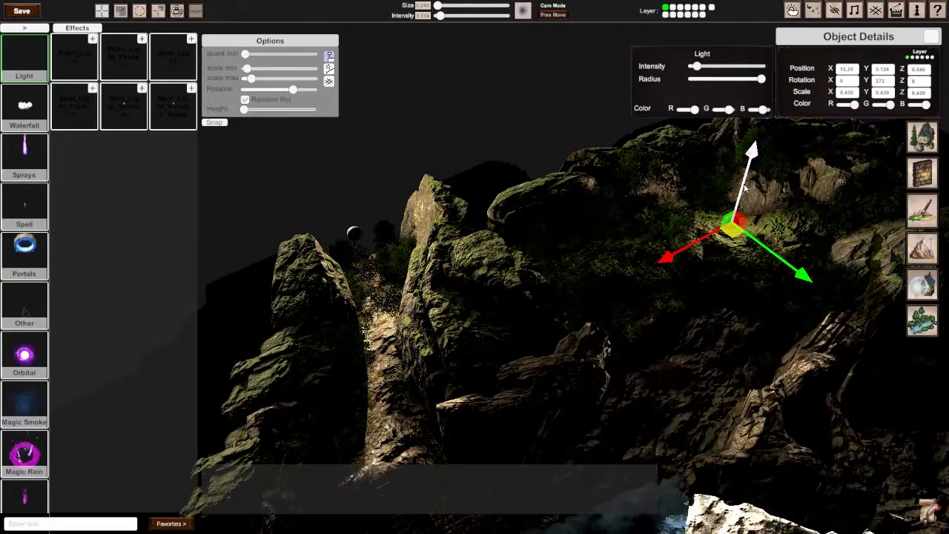
right_drag(760, 211, 725, 229)
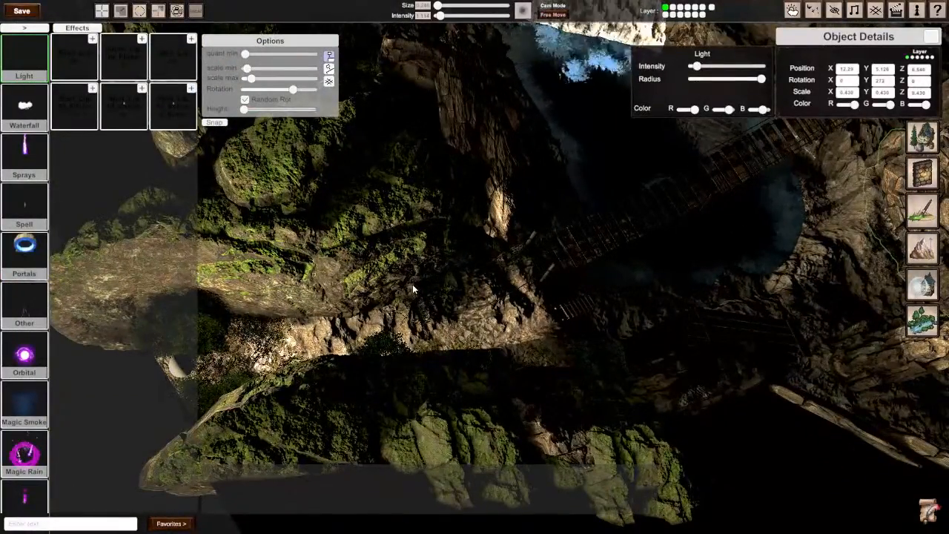
Step: Raise the mossy cliff light to about Y 7.851, cut its radius to about a quarter, and raise its intensity slightly
right_drag(593, 267, 626, 248)
right_drag(474, 267, 488, 294)
key(s)
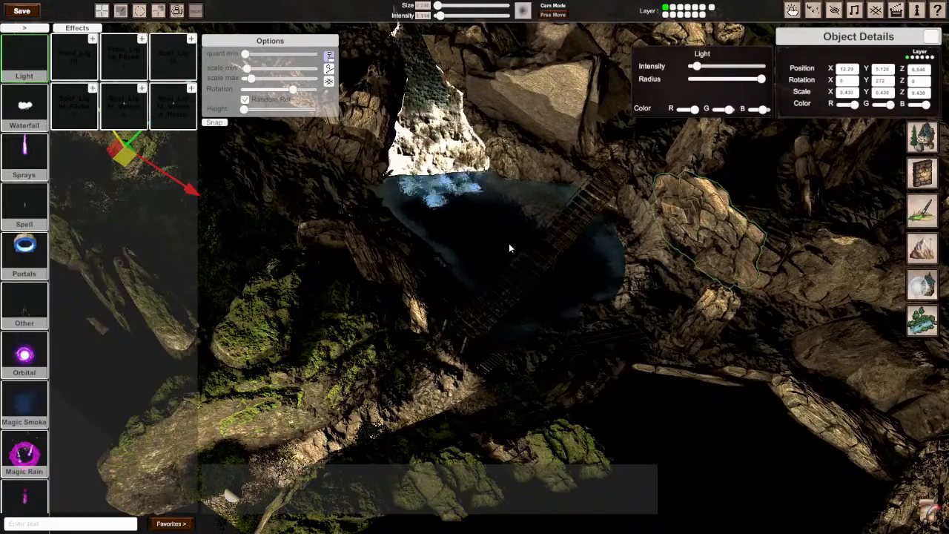
mouse_move(509, 244)
right_down()
mouse_move(475, 243)
mouse_move(536, 220)
mouse_move(592, 172)
mouse_move(507, 242)
right_up()
click(630, 155)
scroll(506, 242, down, 2)
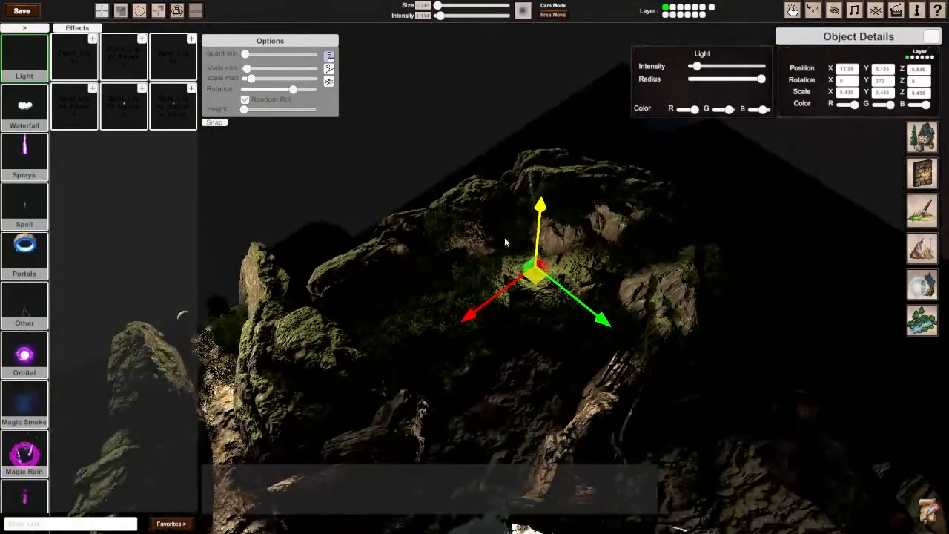
drag(542, 236, 638, 127)
drag(761, 79, 709, 85)
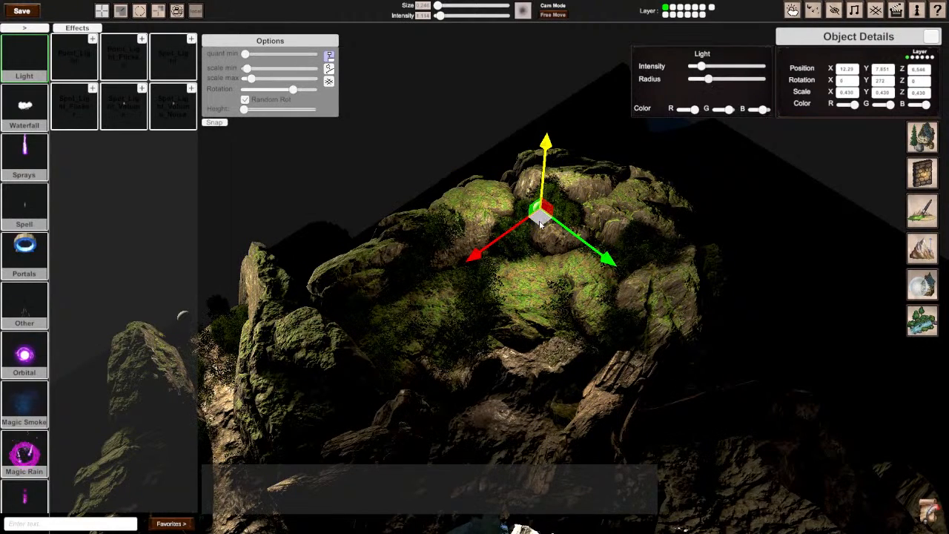
Step: Lift the light slightly higher above the mossy cliff and shift it to about X 12.42, Z 7.505
drag(539, 222, 538, 236)
drag(550, 153, 552, 116)
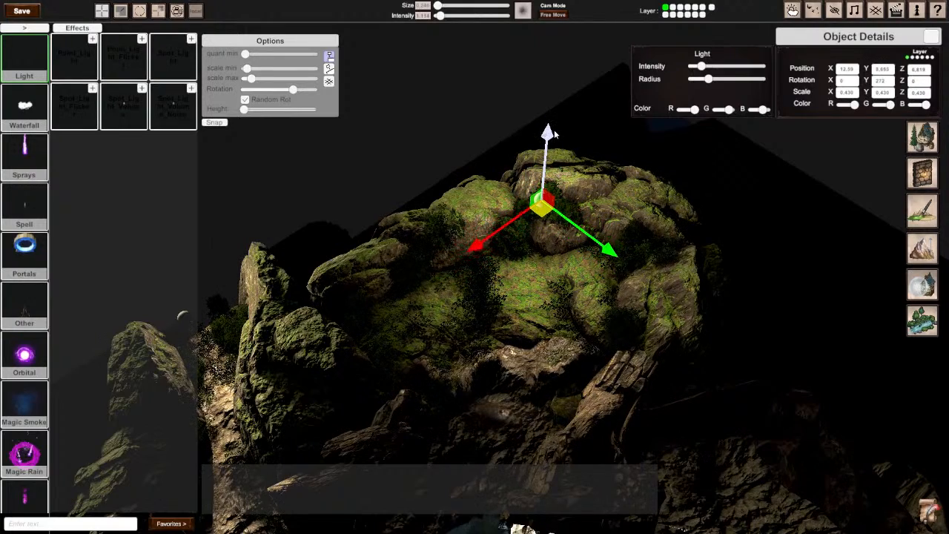
drag(547, 216, 565, 229)
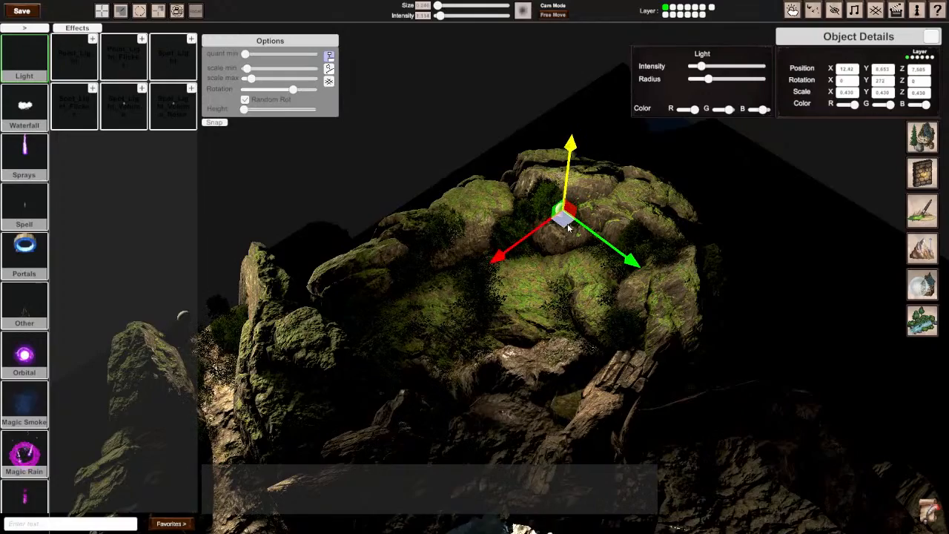
Step: Duplicate the mossy cliff light and move the copy to the stream's upper end, at about X 23.1, Z 23.2
key(s)
right_drag(569, 228, 469, 272)
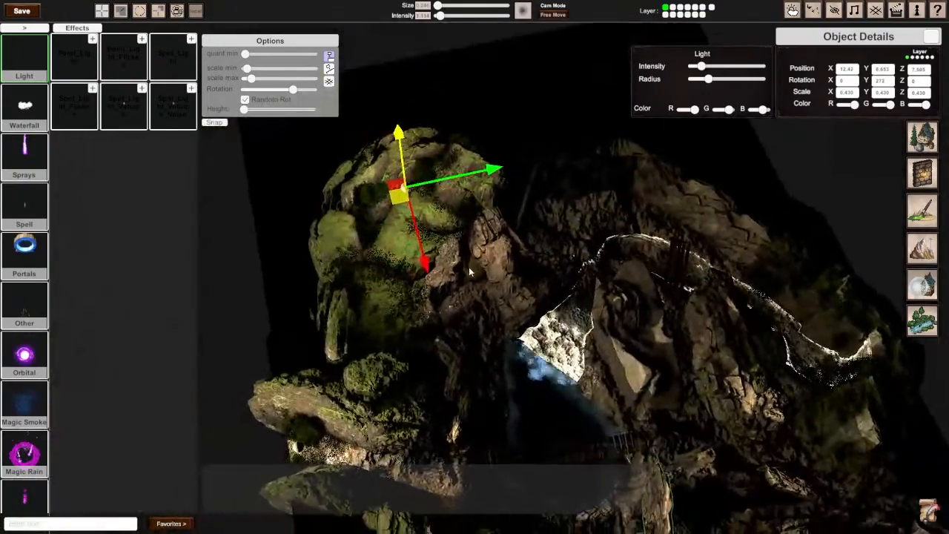
drag(400, 199, 837, 333)
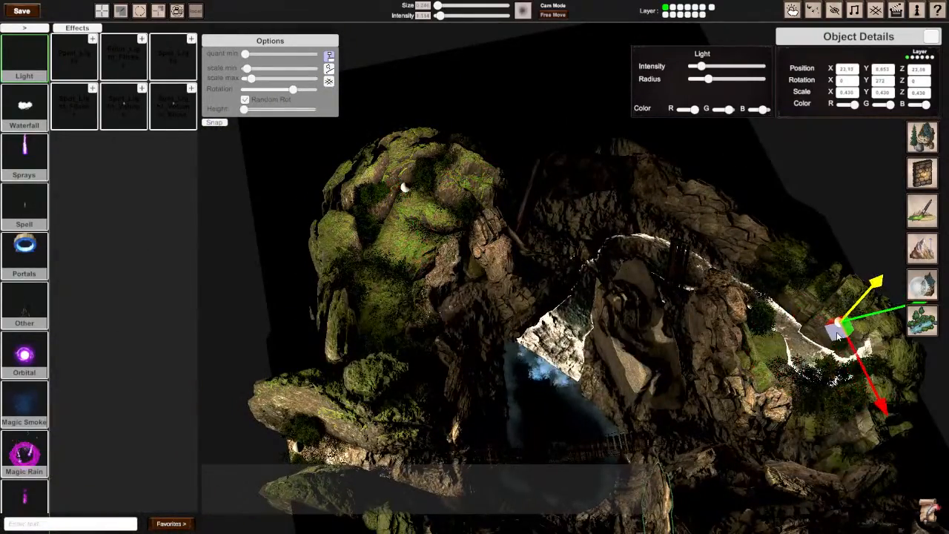
key(w)
right_drag(839, 334, 531, 225)
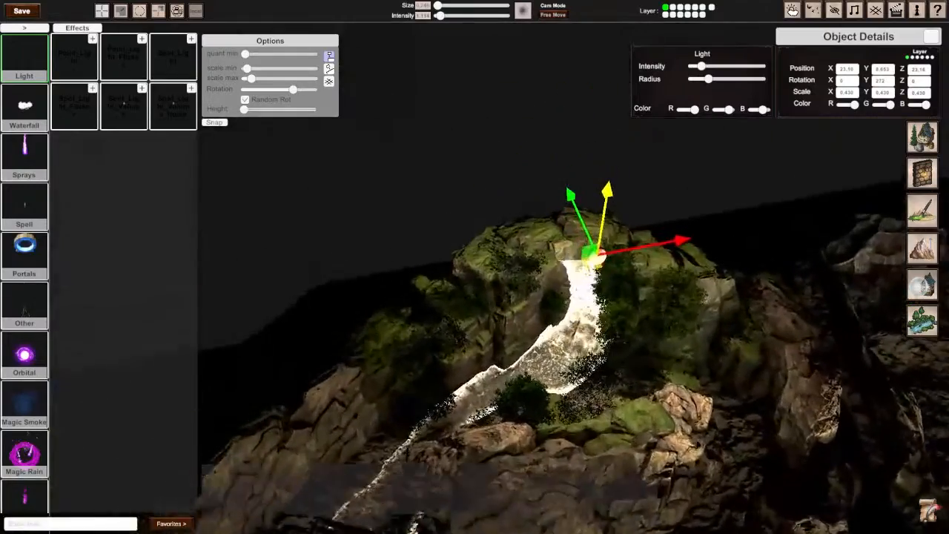
Step: Fine-tune the new light in front of the upper waterfall at about X 22.38, Z 22.31, and adjust its intensity slightly
mouse_move(614, 204)
mouse_down()
mouse_move(608, 219)
mouse_move(602, 202)
mouse_up()
drag(601, 254, 582, 256)
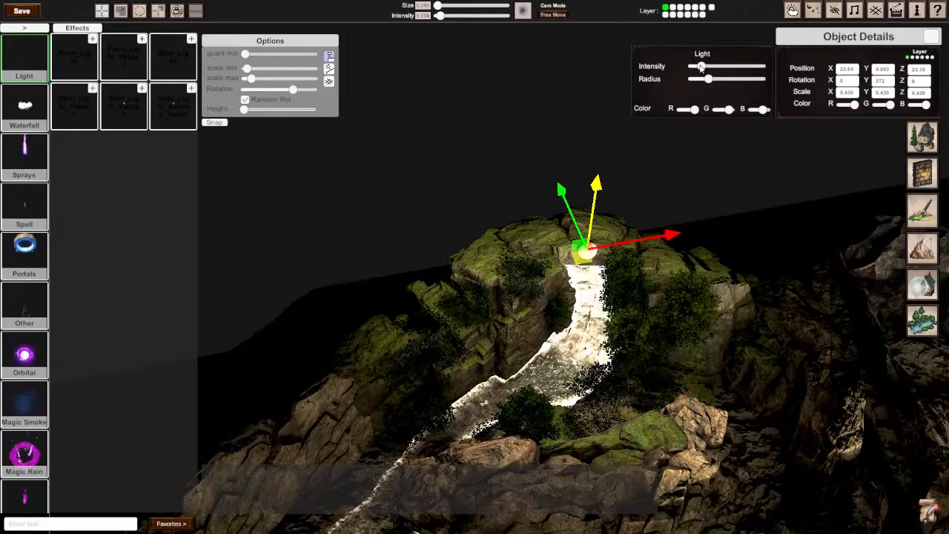
drag(701, 66, 707, 78)
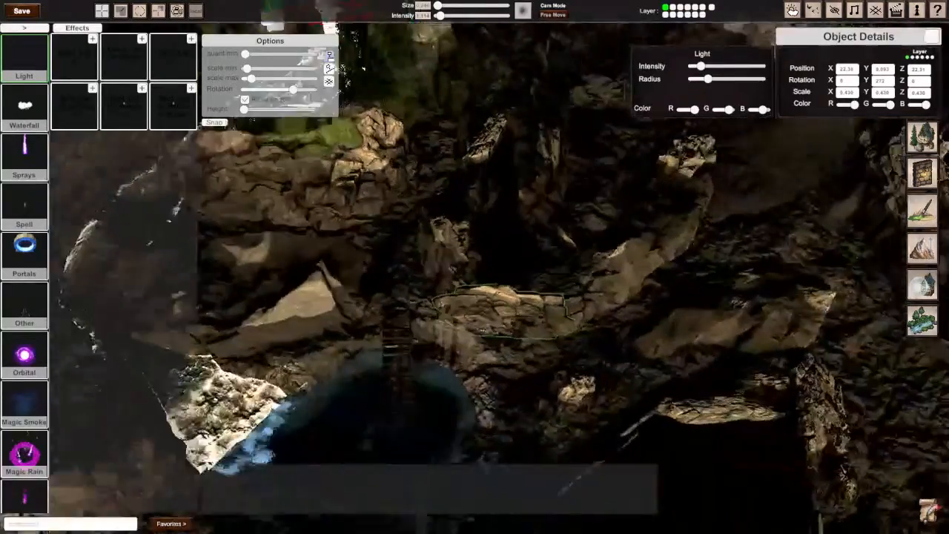
right_drag(475, 267, 483, 250)
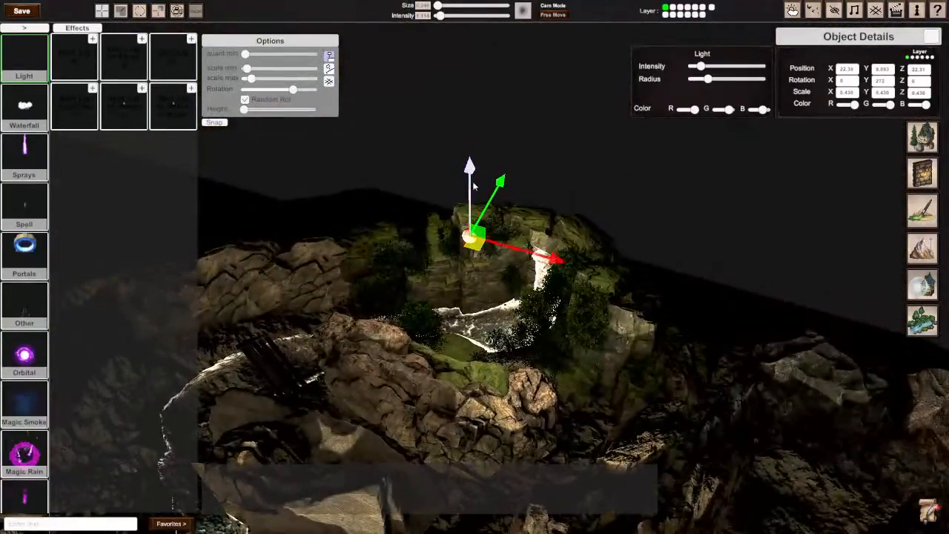
drag(474, 173, 477, 171)
Step: Duplicate the waterfall light and place the copy low over the pool's whirlpool, at about X 22.95, Y 1.275, Z 11.83
right_drag(478, 172, 476, 272)
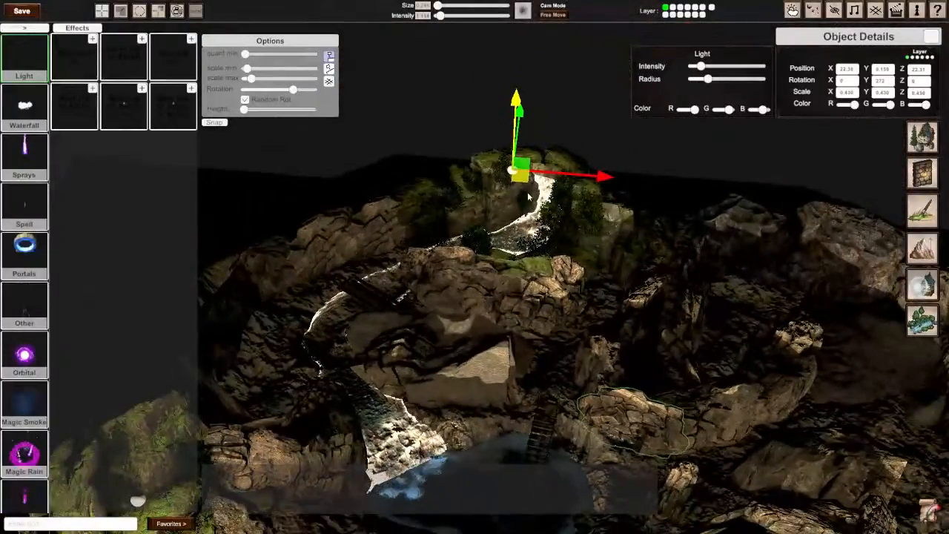
key(ctrl+d)
drag(520, 176, 493, 483)
right_drag(492, 483, 477, 272)
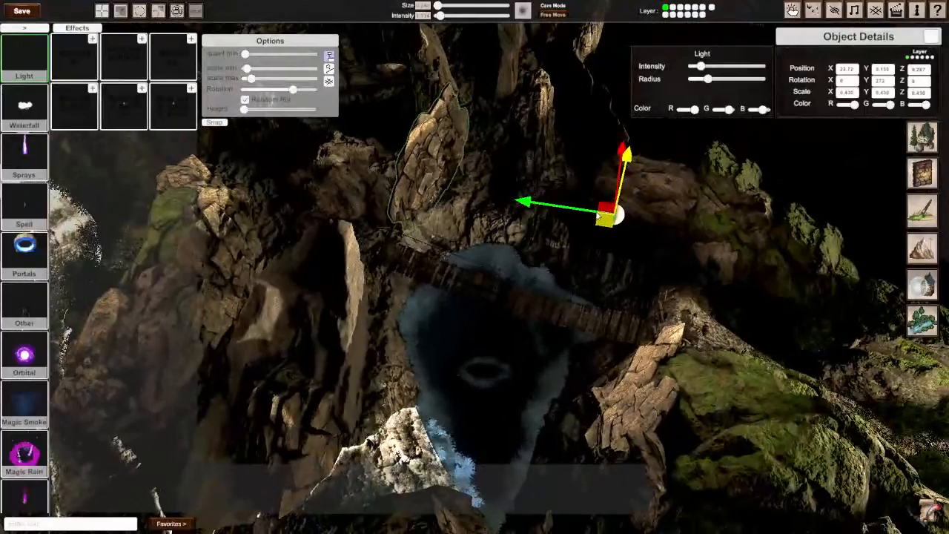
drag(598, 214, 485, 405)
right_drag(486, 405, 501, 323)
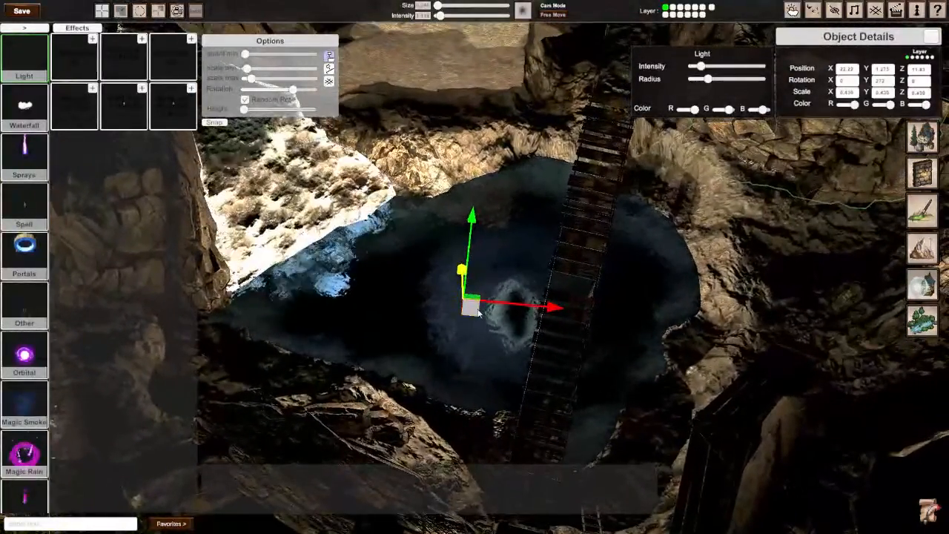
drag(479, 314, 509, 310)
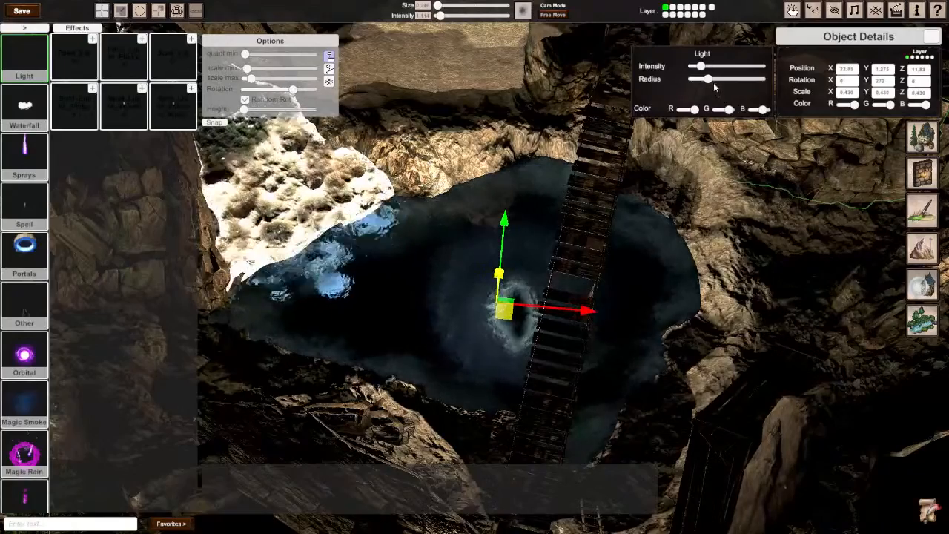
Step: Increase the pool light's intensity slightly, shrink its radius, and raise it to about Y 2.537
mouse_move(707, 77)
mouse_down()
mouse_move(709, 67)
mouse_move(702, 80)
mouse_up()
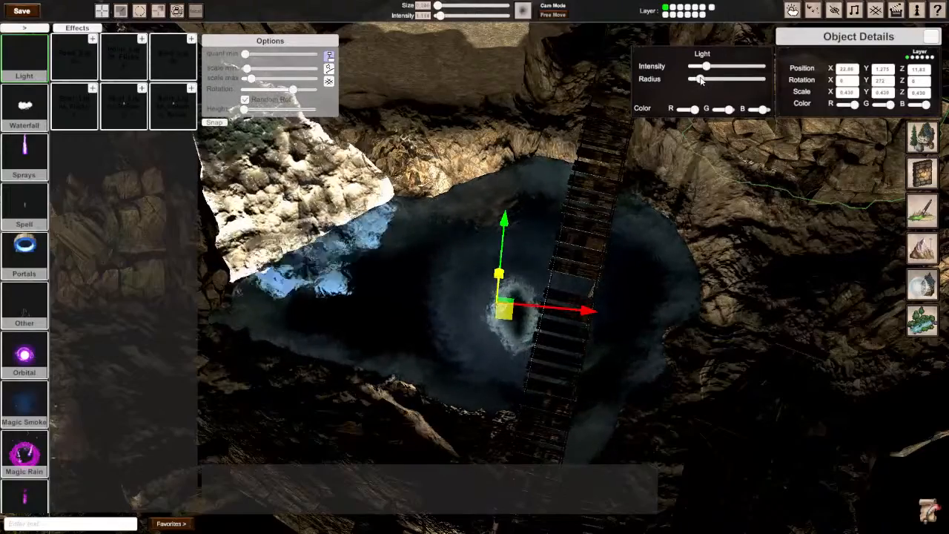
mouse_move(505, 268)
right_down()
mouse_move(555, 282)
mouse_move(519, 276)
right_up()
right_drag(475, 267, 445, 259)
drag(699, 234, 775, 159)
right_drag(774, 160, 867, 163)
right_drag(475, 267, 509, 258)
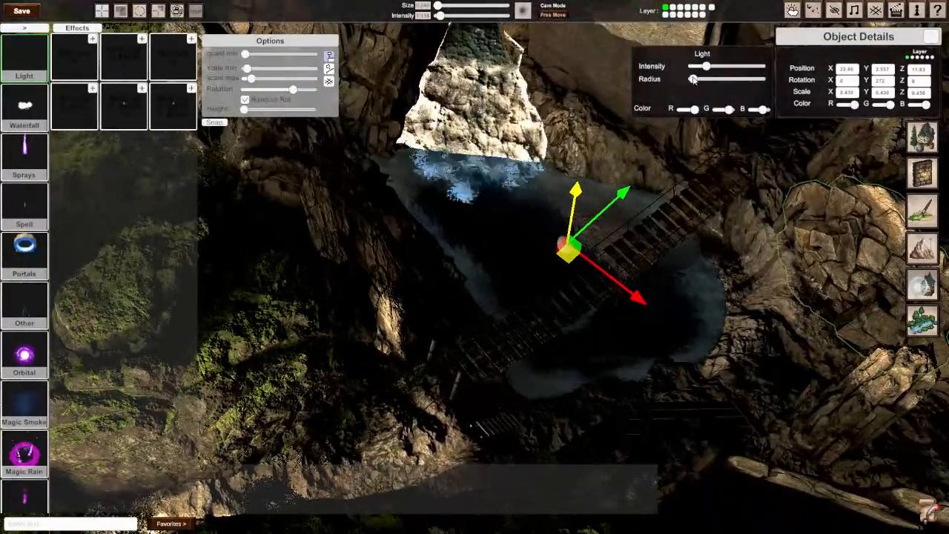
Step: Raise the pool light to about Y 3.65 and widen its radius until it lights the rope bridge
key(w)
mouse_move(474, 267)
right_down()
mouse_move(481, 263)
mouse_move(466, 280)
right_up()
drag(581, 204, 586, 130)
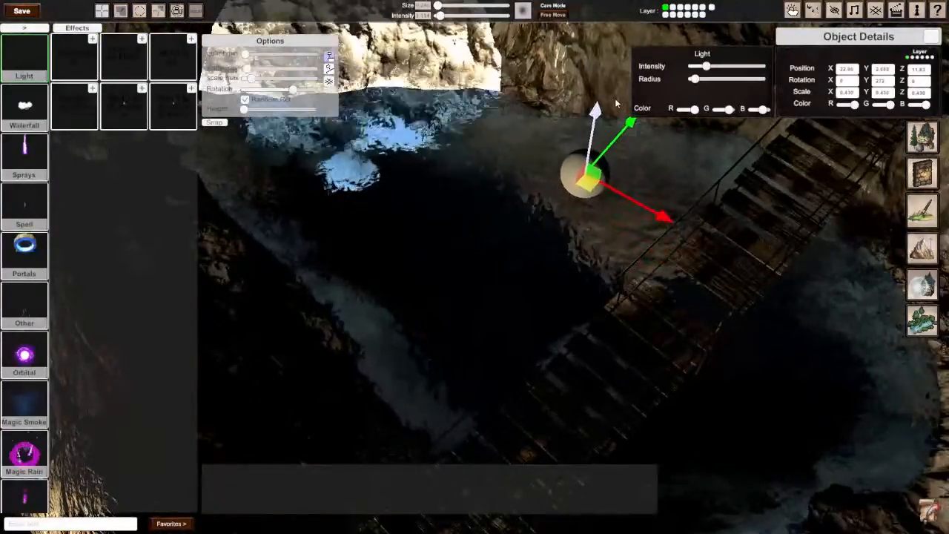
drag(694, 80, 699, 80)
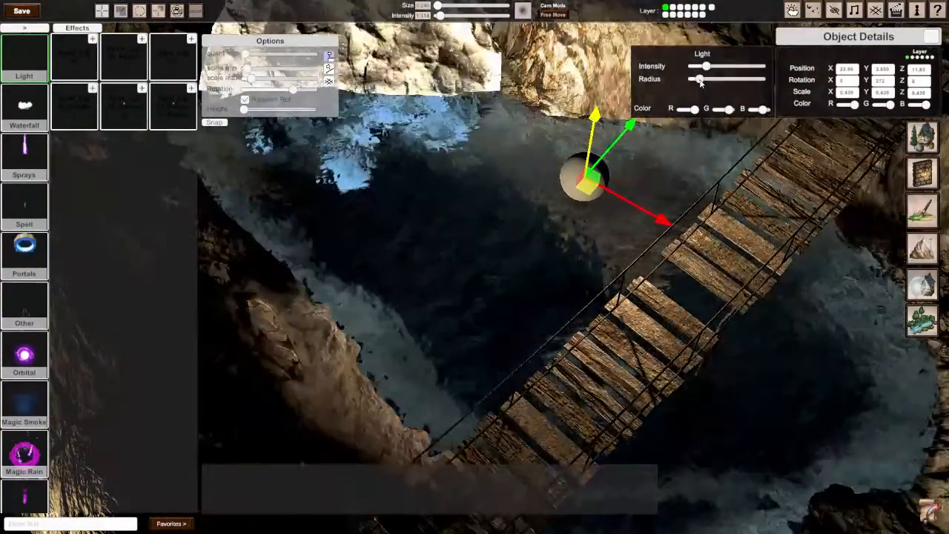
right_drag(648, 143, 647, 89)
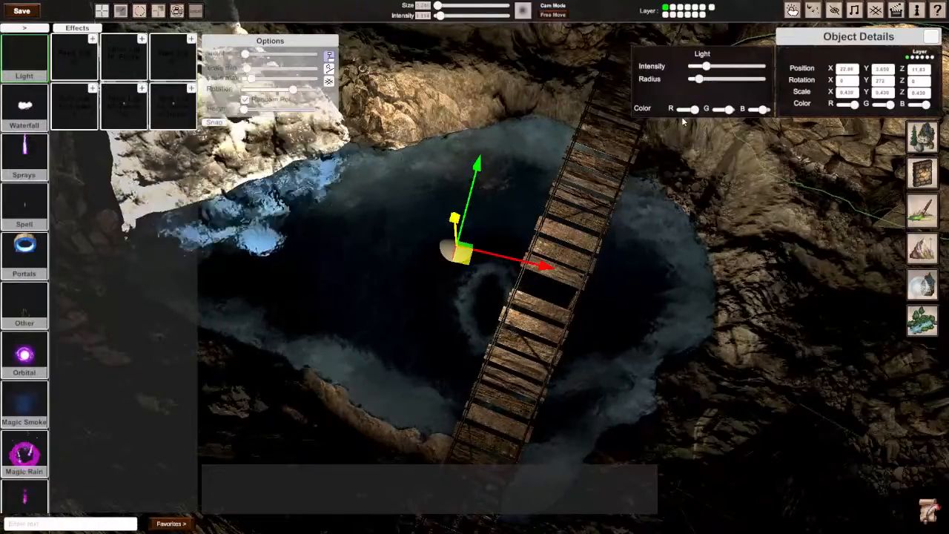
Step: Tint the pool light blue by reducing red, and move it beside the whirlpool at about X 23.21, Y 1.084, Z 11.57
drag(507, 255, 507, 155)
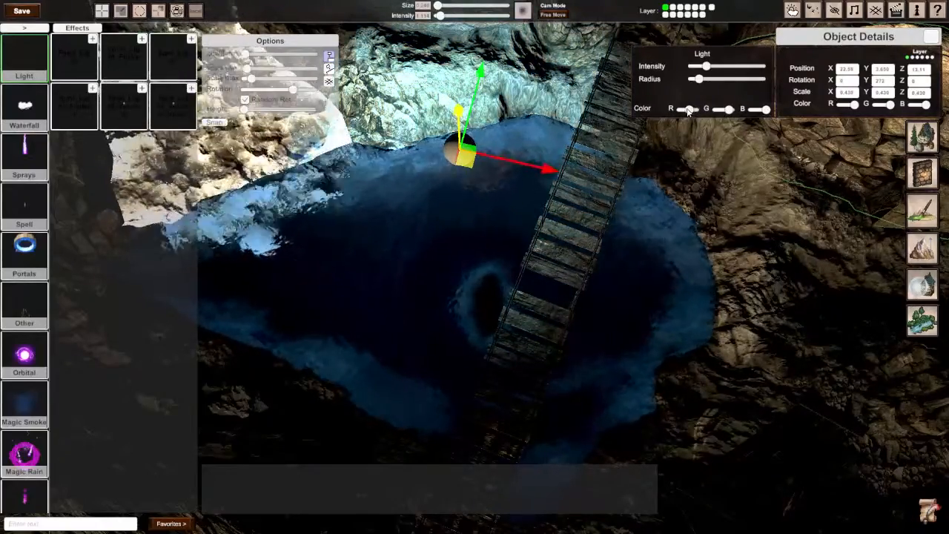
mouse_move(466, 159)
mouse_down()
mouse_move(465, 226)
mouse_move(485, 248)
mouse_move(498, 341)
mouse_move(538, 433)
mouse_move(560, 458)
mouse_up()
drag(701, 82, 699, 86)
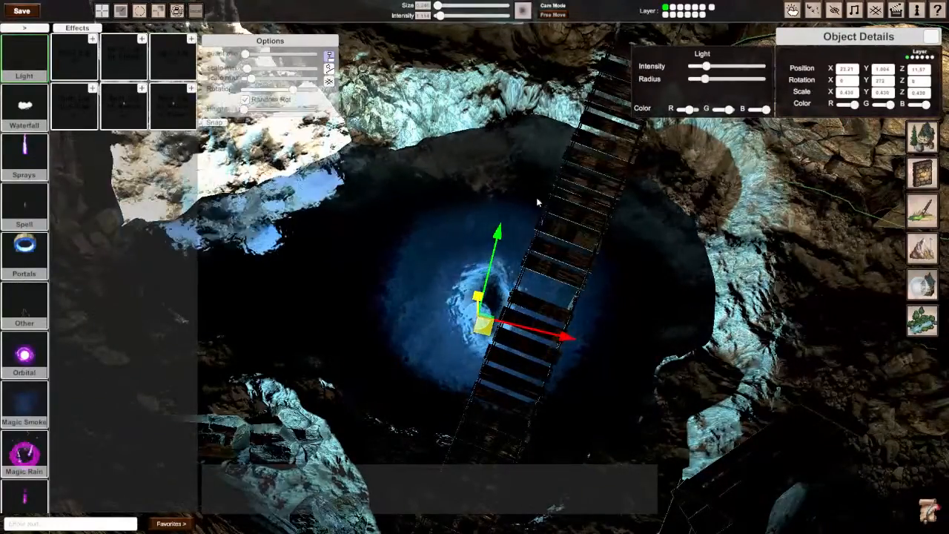
Step: Narrow the blue light's radius to a small glow and lower it to about Y 0.388 at the water surface
middle_drag(544, 215, 545, 252)
drag(697, 80, 692, 79)
middle_drag(545, 222, 567, 223)
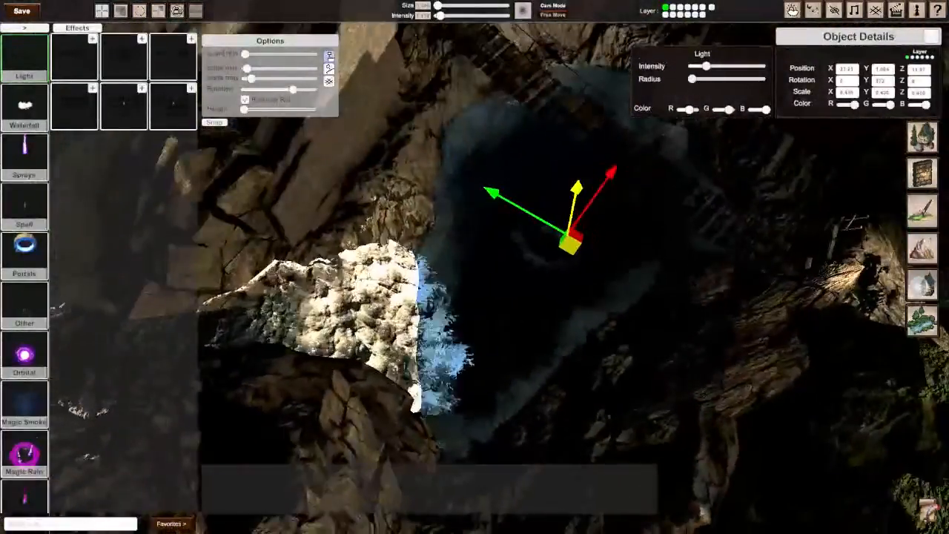
drag(692, 79, 698, 79)
middle_drag(567, 234, 471, 259)
drag(478, 214, 468, 250)
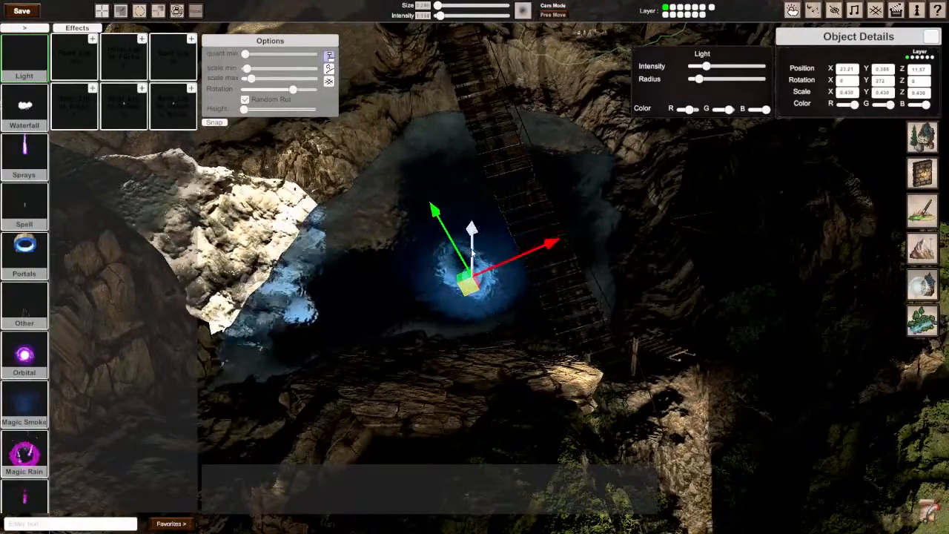
Step: Center the blue light on the whirlpool at about X 23.23, Z 11.96, and raise it to about Y 1.109
middle_drag(468, 250, 445, 261)
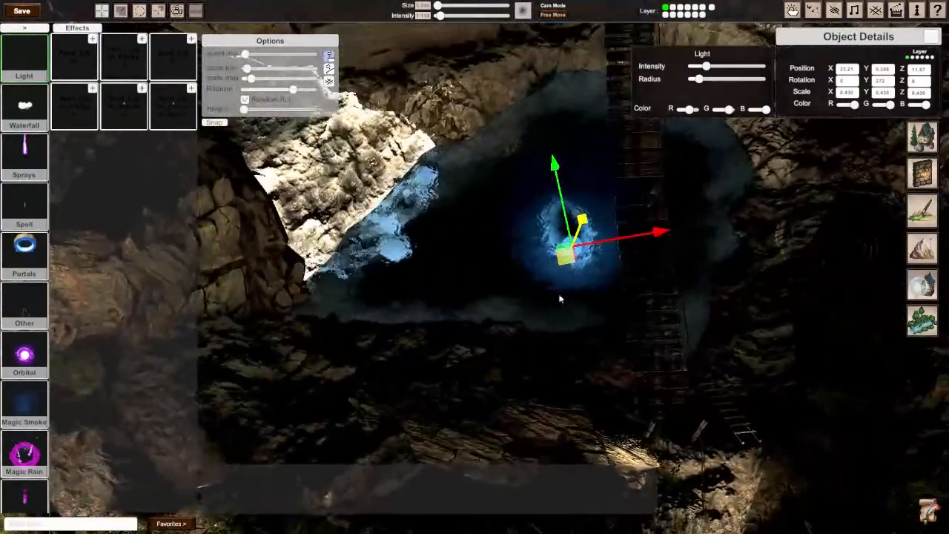
drag(565, 263, 561, 241)
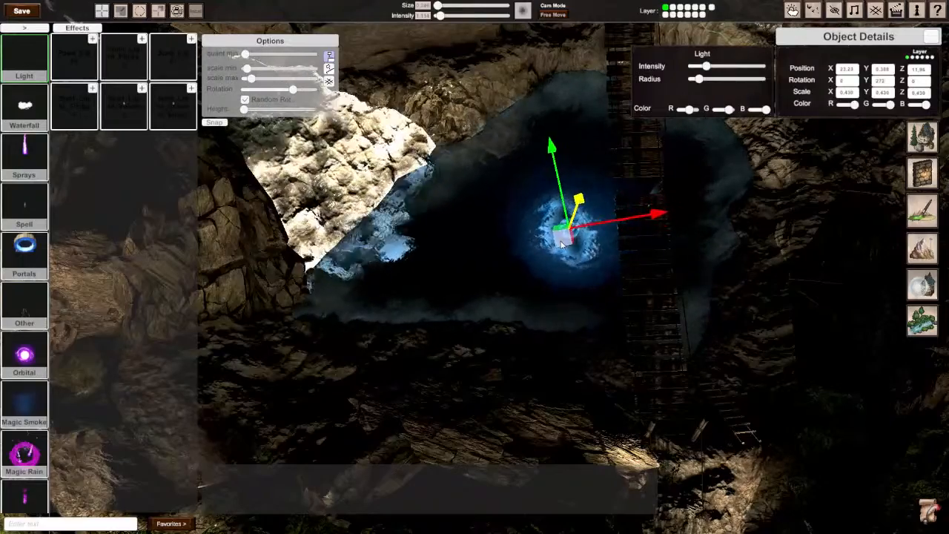
middle_drag(561, 241, 645, 210)
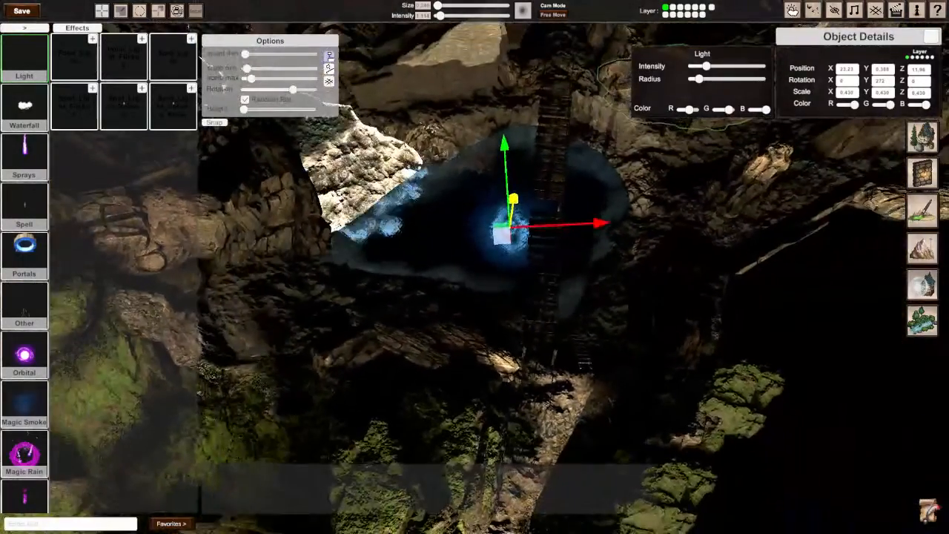
drag(513, 200, 517, 187)
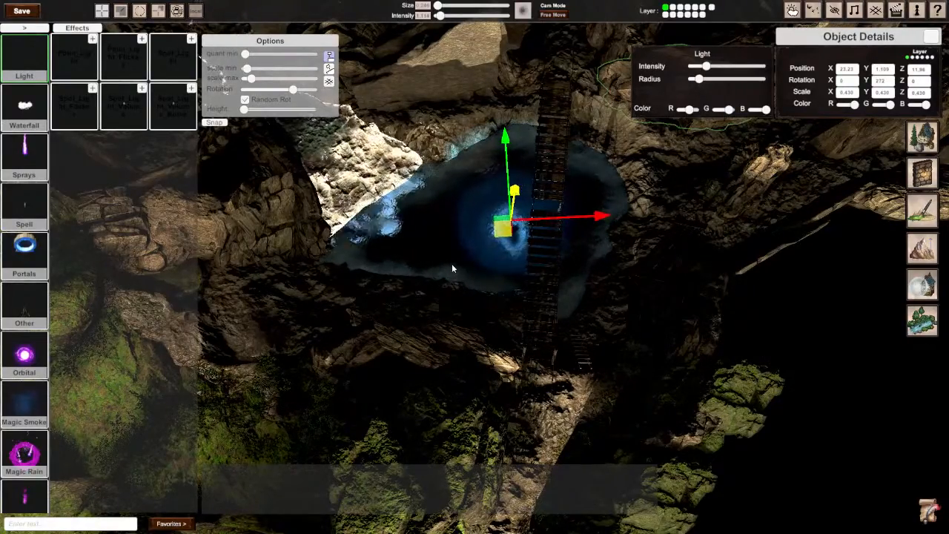
Step: Duplicate the blue light, raise the copy to about Y 4.679, shift it to about X 22.96, lower its intensity, and widen its radius
middle_drag(452, 268, 591, 218)
middle_drag(483, 265, 474, 267)
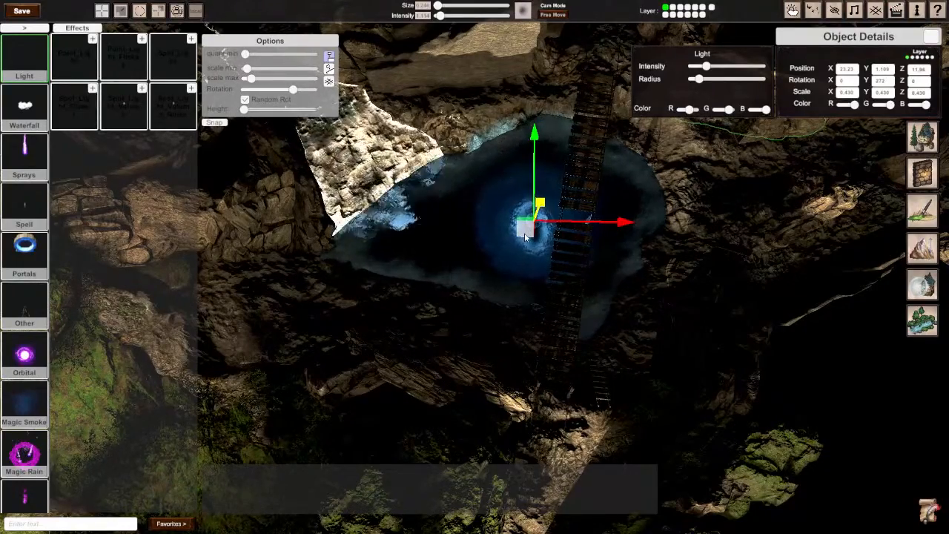
drag(539, 205, 608, 131)
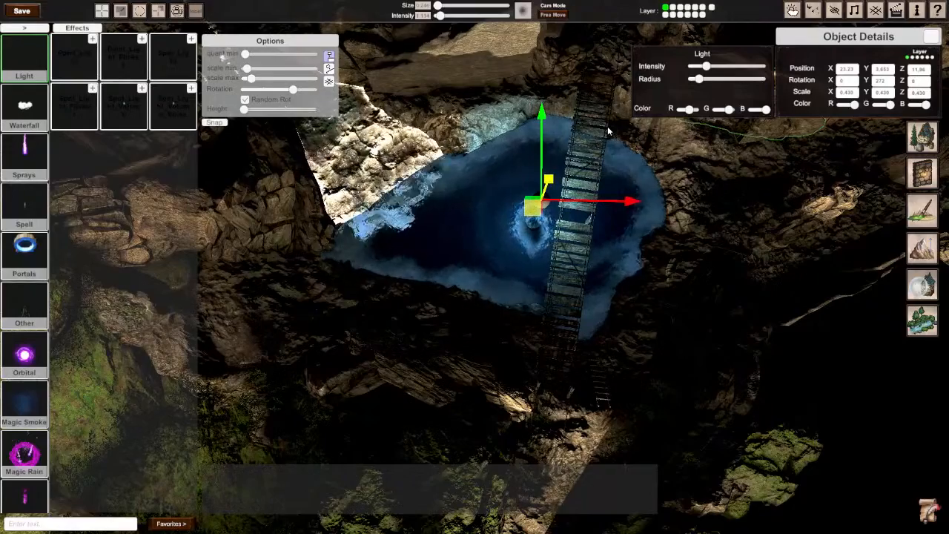
drag(558, 182, 569, 146)
drag(543, 198, 520, 199)
drag(707, 66, 704, 86)
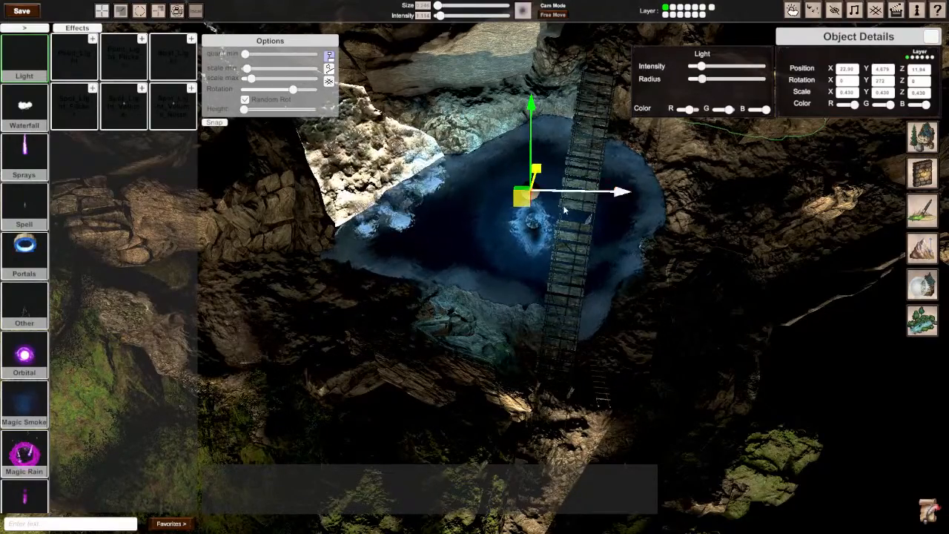
Step: Select the lower blue light at the whirlpool and raise its intensity to about a third
click(539, 221)
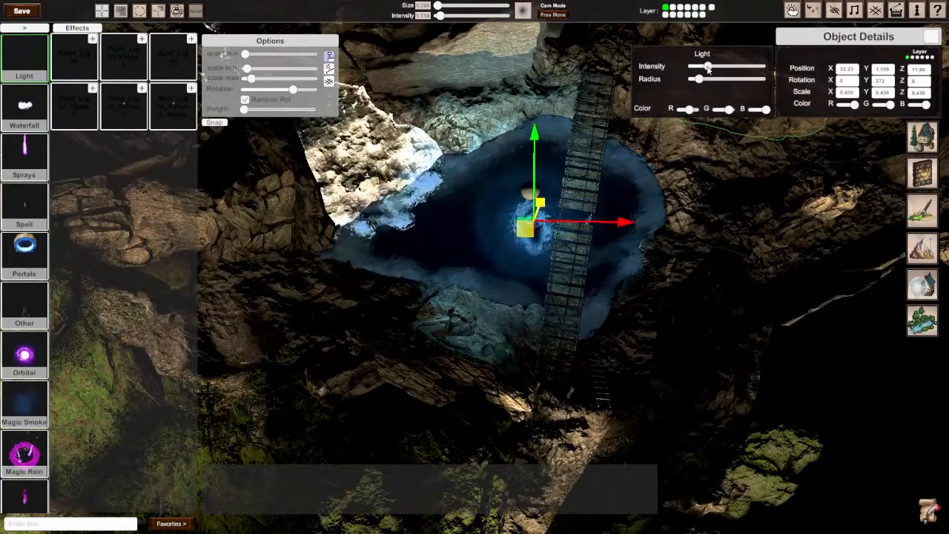
drag(708, 68, 715, 68)
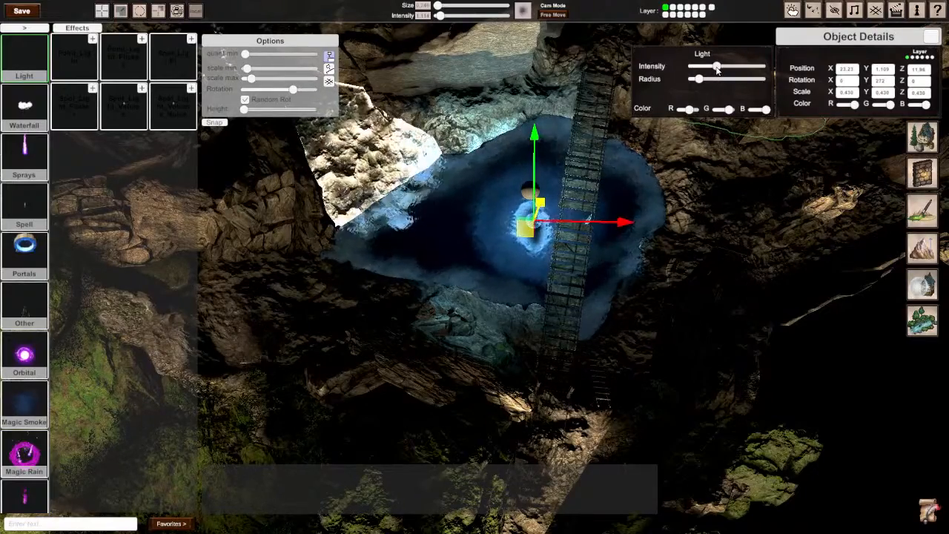
Step: Deselect the blue light and turn the sun's light intensity down to zero in the weather settings
click(710, 173)
right_drag(710, 173, 480, 289)
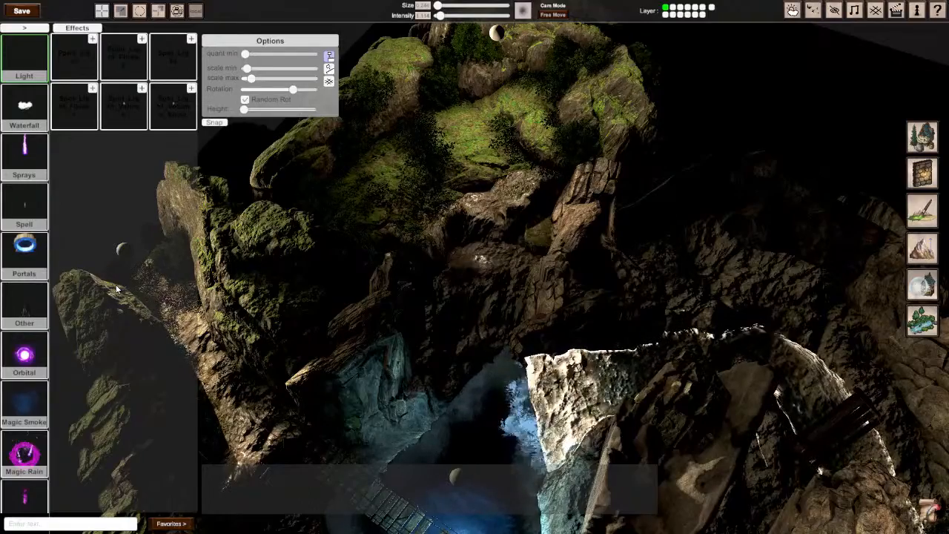
click(792, 11)
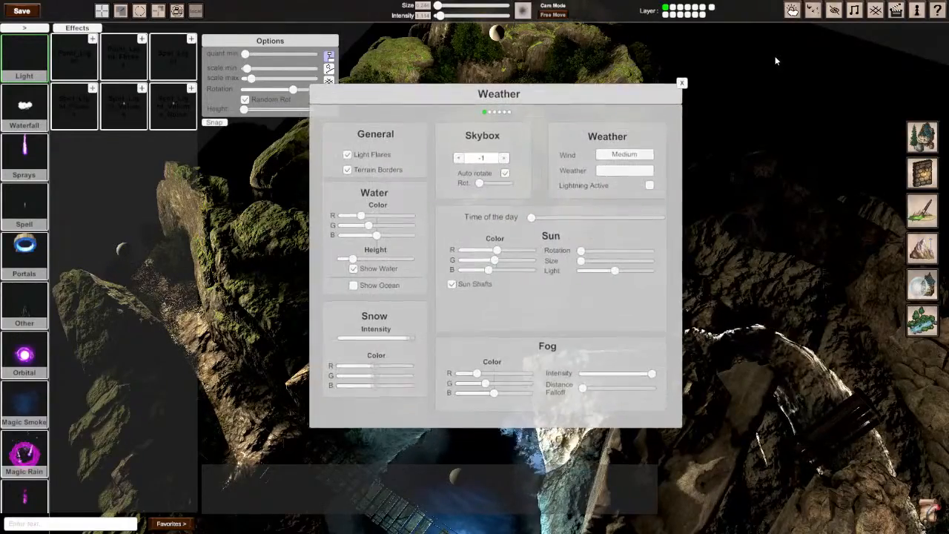
drag(616, 271, 583, 274)
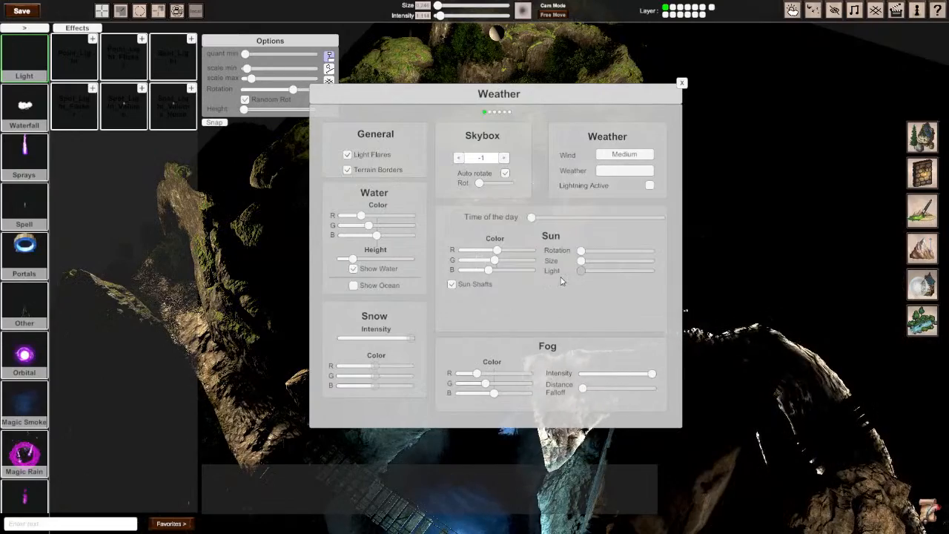
click(681, 83)
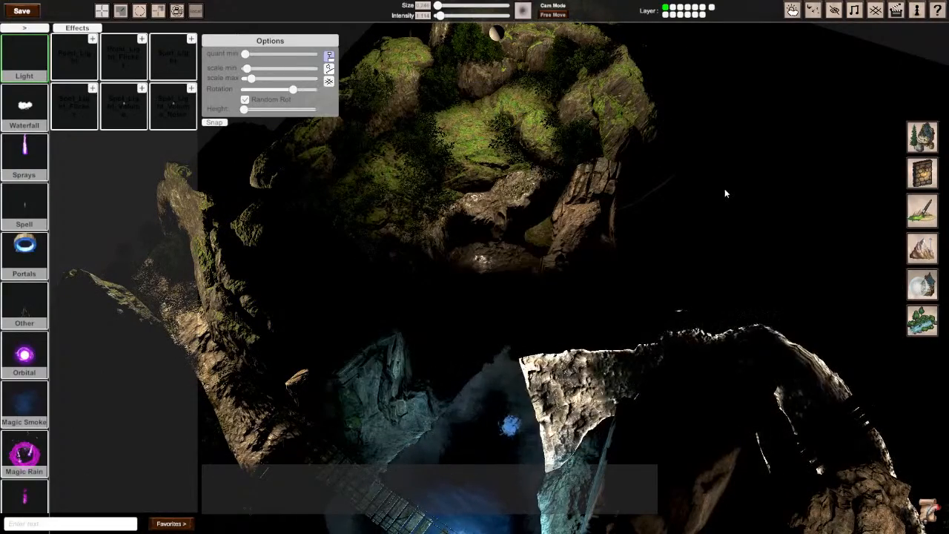
Step: Examine the lighting over the cliffs, waterfall and pool from several angles with the editor interface hidden
key(Tab)
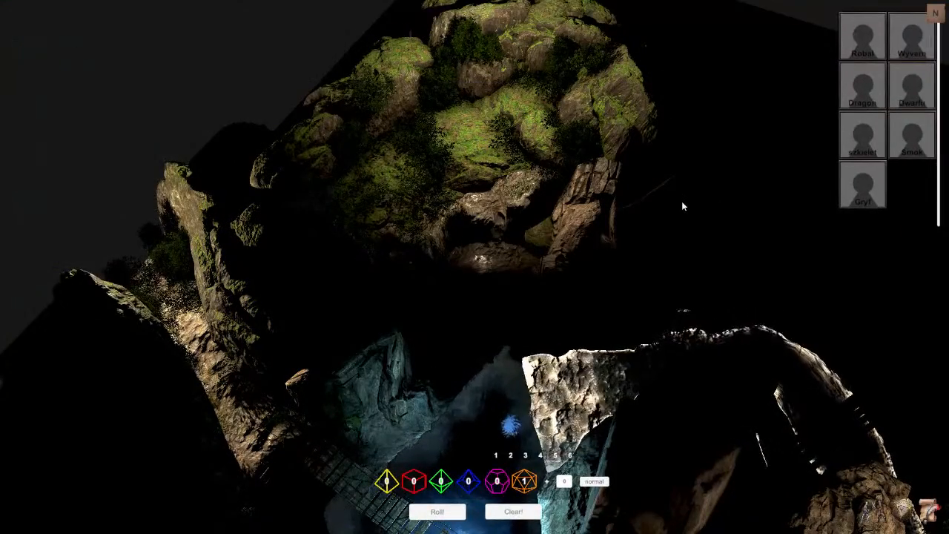
key(Tab)
right_drag(683, 206, 579, 254)
key(Tab)
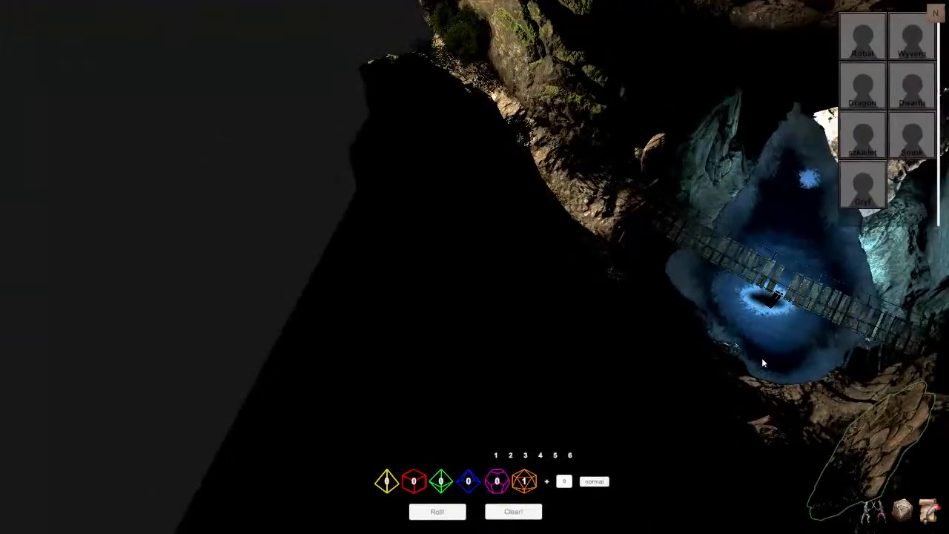
key(Tab)
right_drag(682, 239, 637, 215)
scroll(682, 240, up, 5)
scroll(682, 240, down, 4)
middle_drag(519, 267, 430, 263)
scroll(475, 267, down, 2)
middle_drag(593, 215, 501, 235)
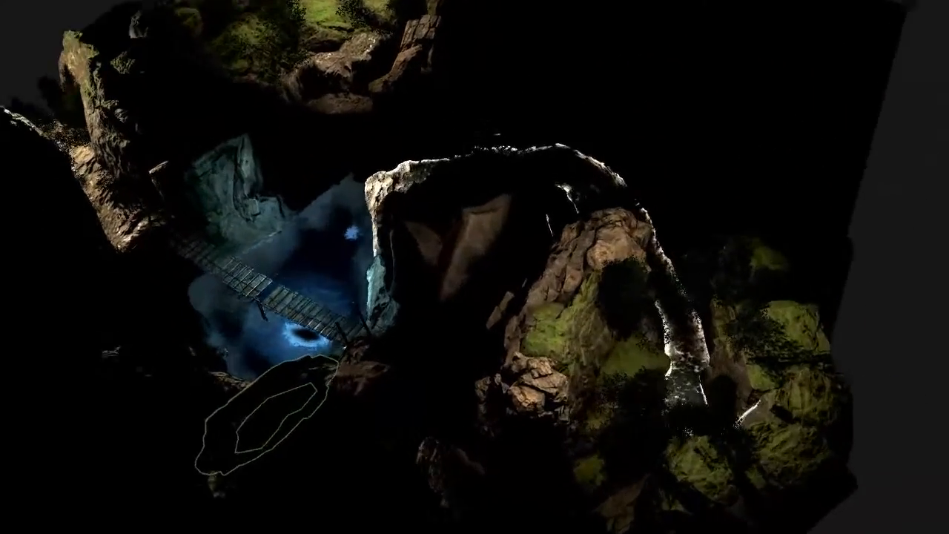
scroll(501, 235, up, 3)
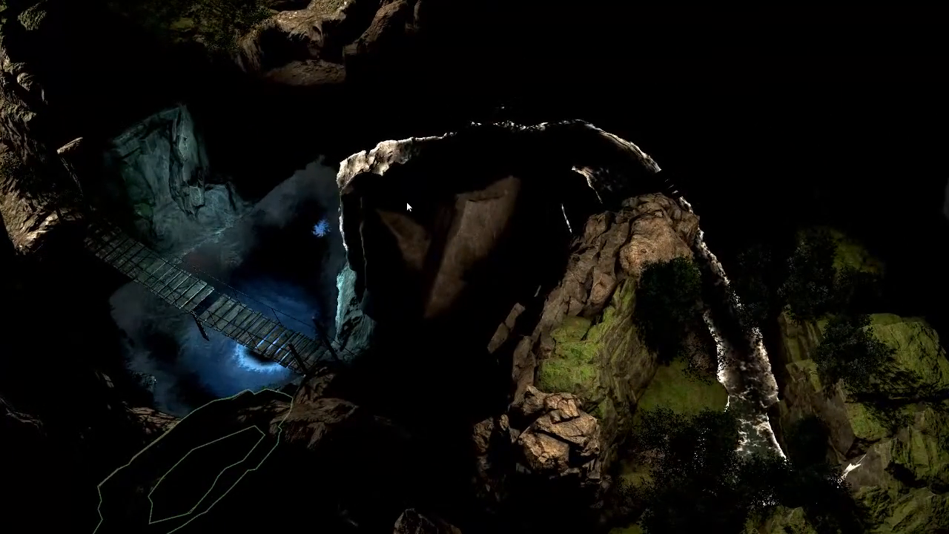
middle_drag(450, 215, 474, 266)
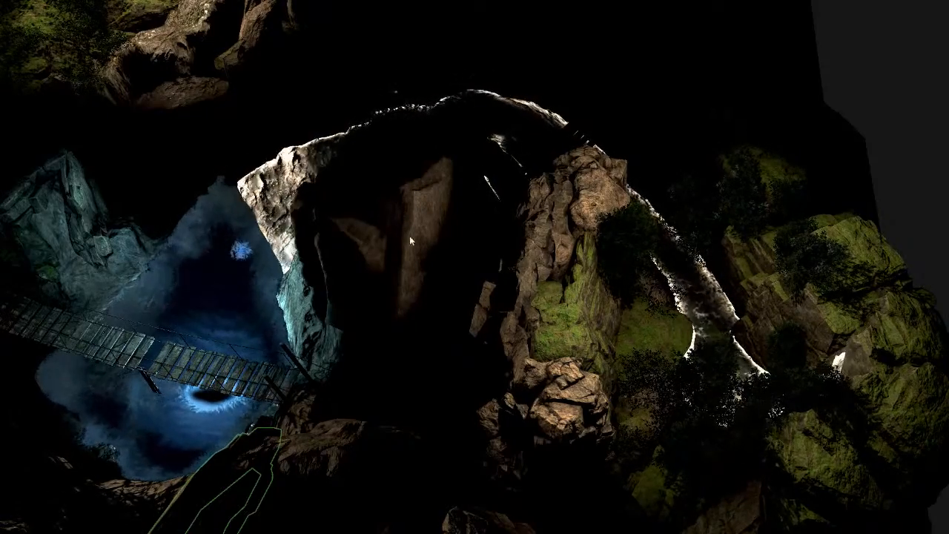
right_drag(417, 236, 349, 211)
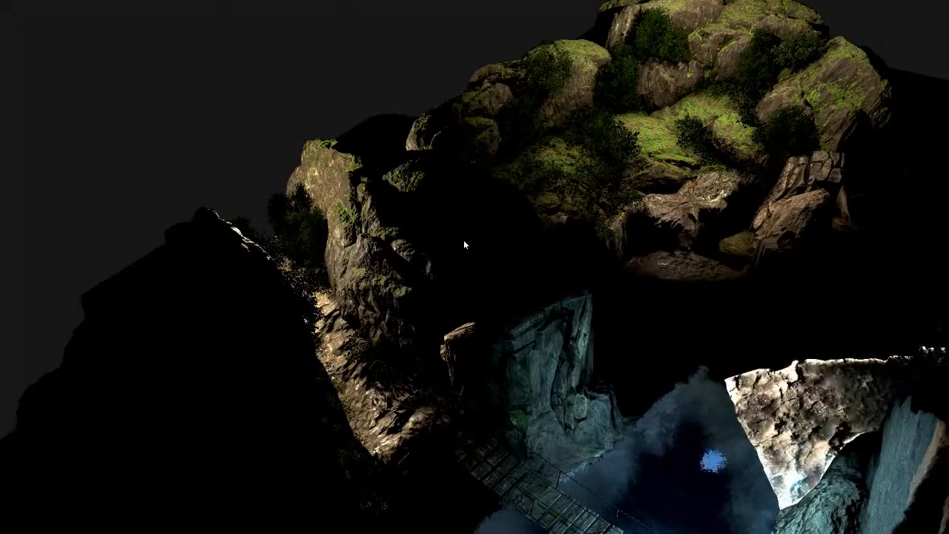
key(space)
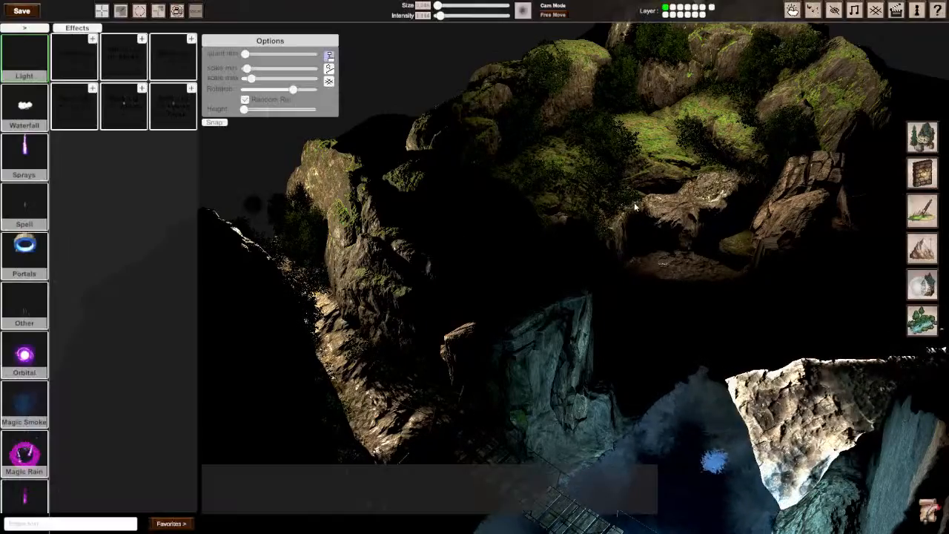
Step: Find the Shadows objects in the Other asset category and pick the square shadow object
scroll(34, 315, down, 15)
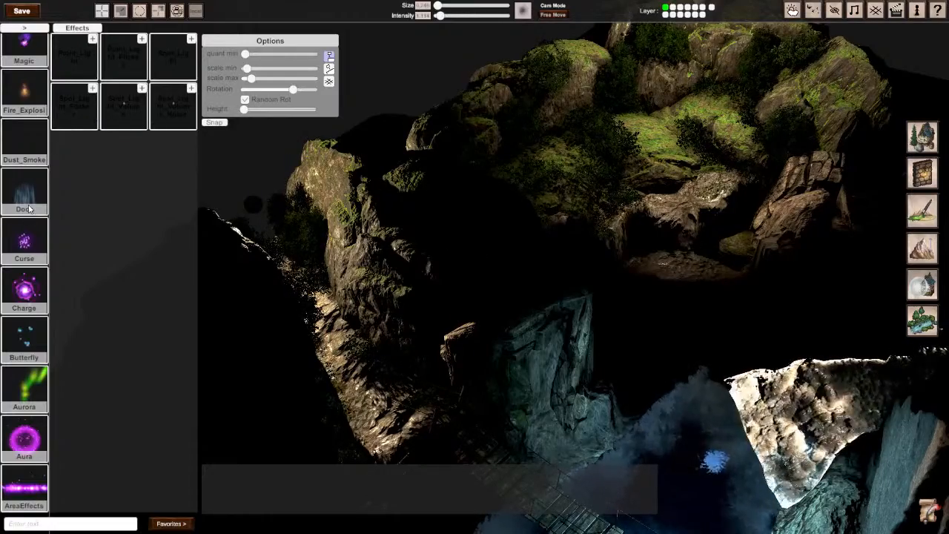
scroll(29, 212, up, 8)
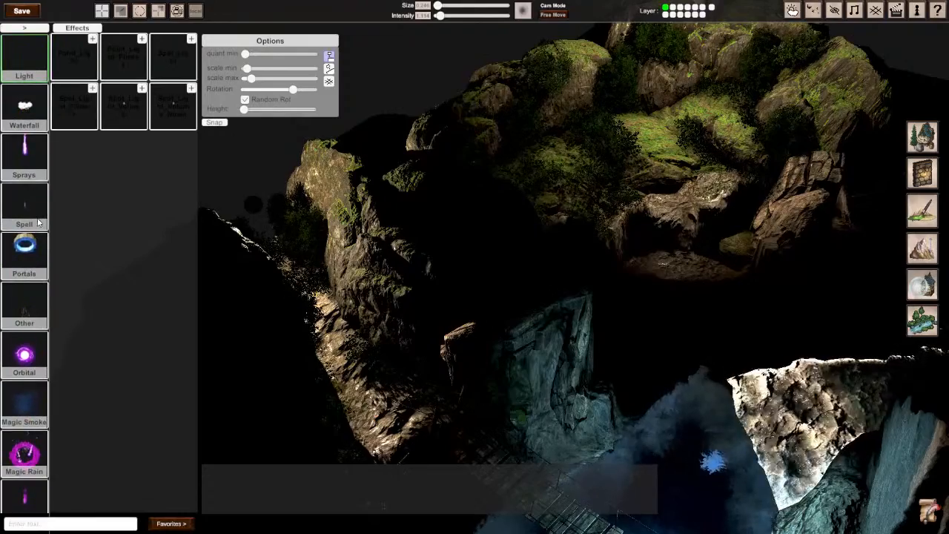
click(40, 31)
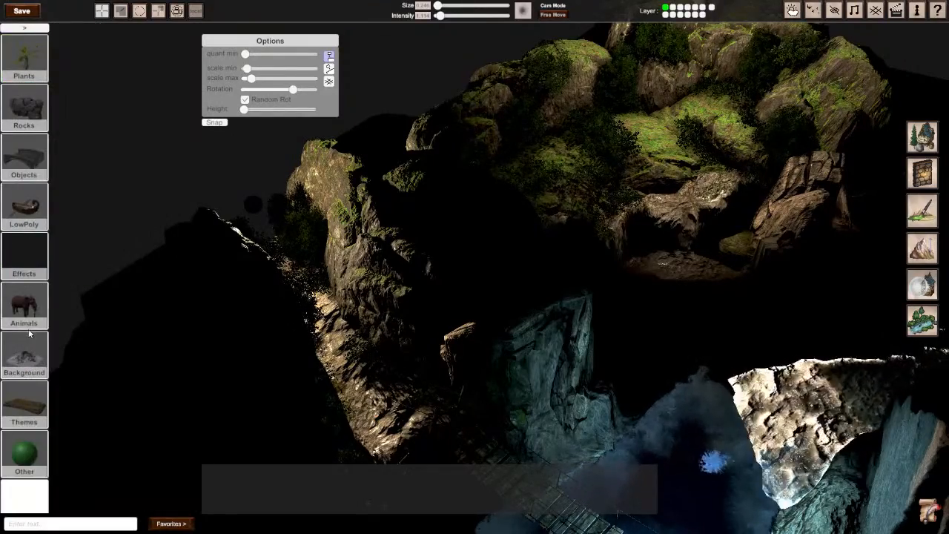
scroll(30, 334, down, 1)
click(24, 390)
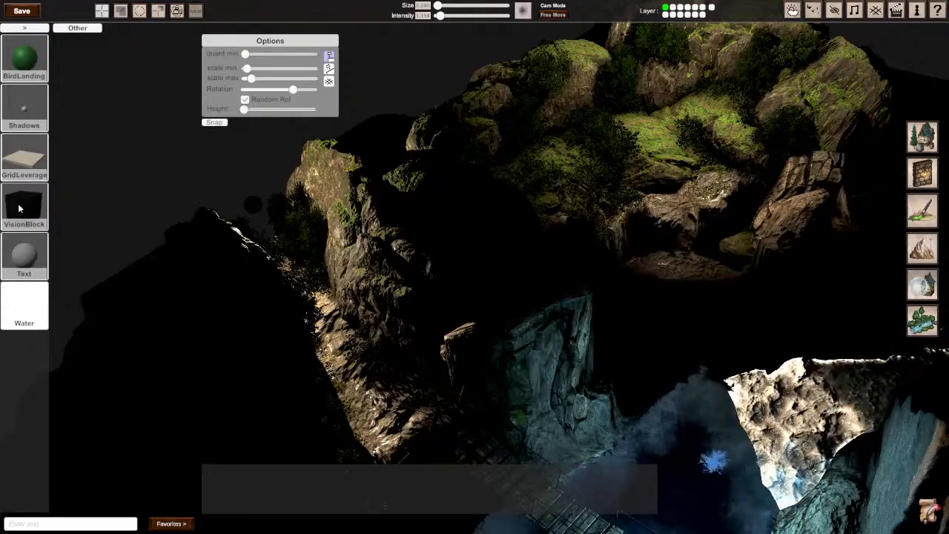
click(27, 212)
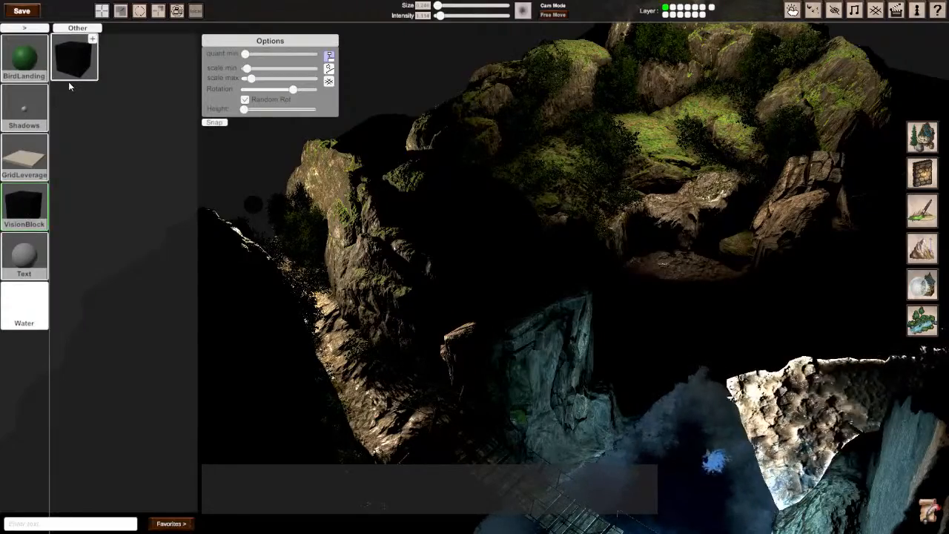
click(25, 112)
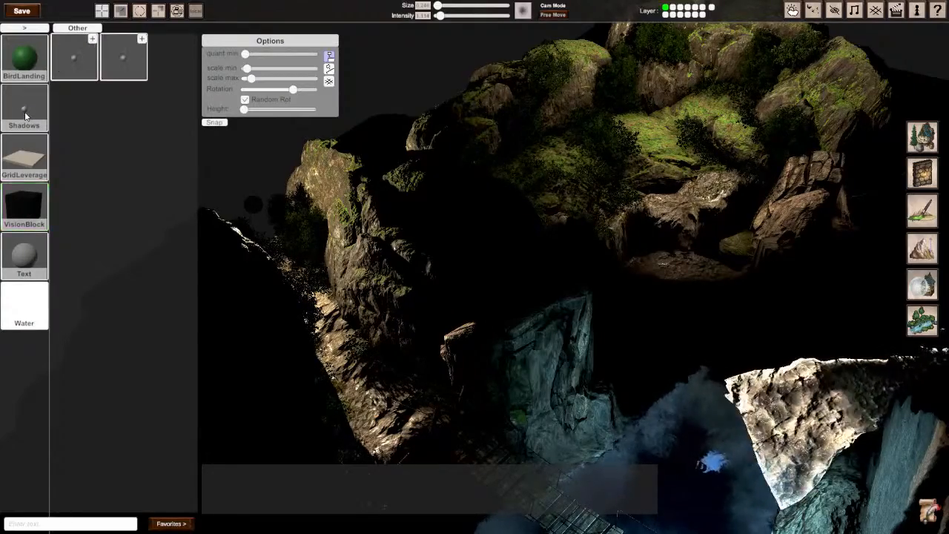
click(81, 60)
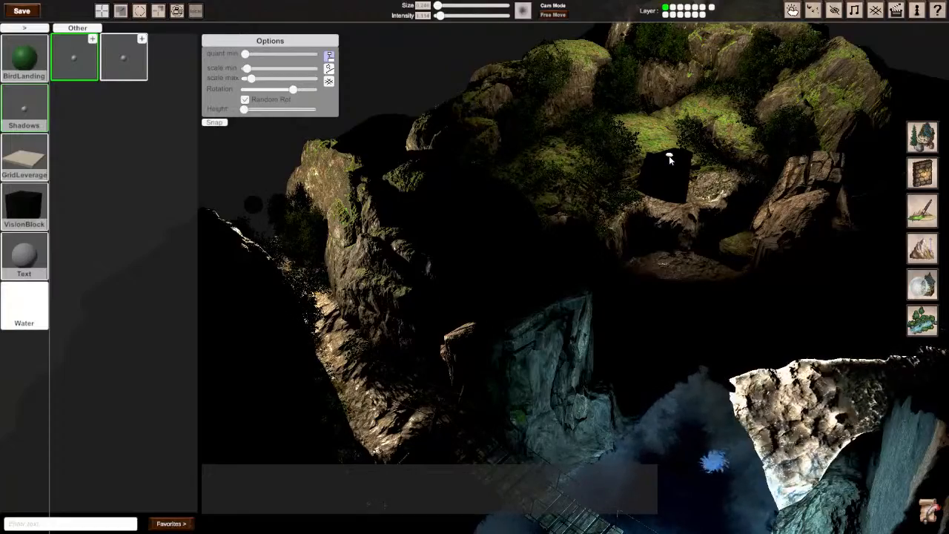
Step: Try a square shadow object above the mossy cliff at about X 12.31, Y 7.952, Z 7.195, and remove it
click(43, 206)
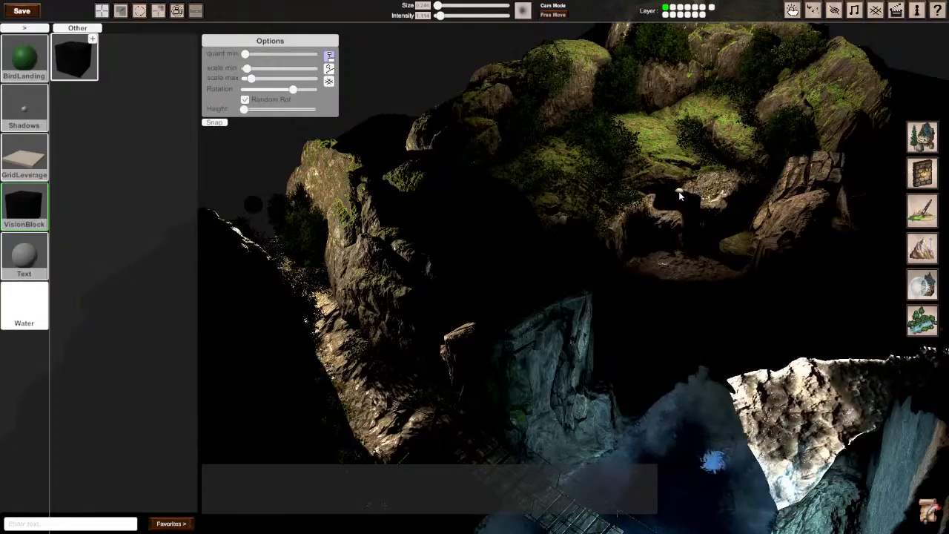
click(680, 194)
drag(684, 136, 693, 65)
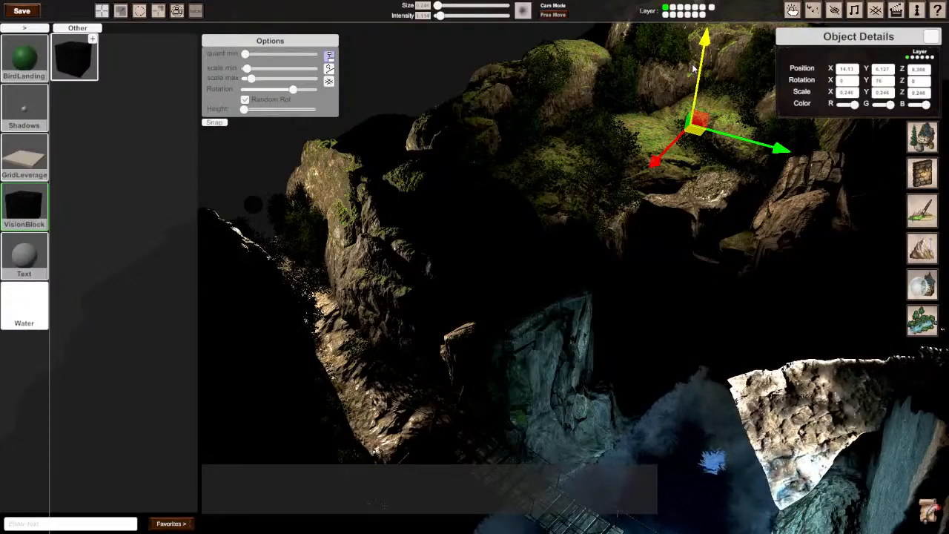
right_drag(697, 130, 782, 122)
key(s)
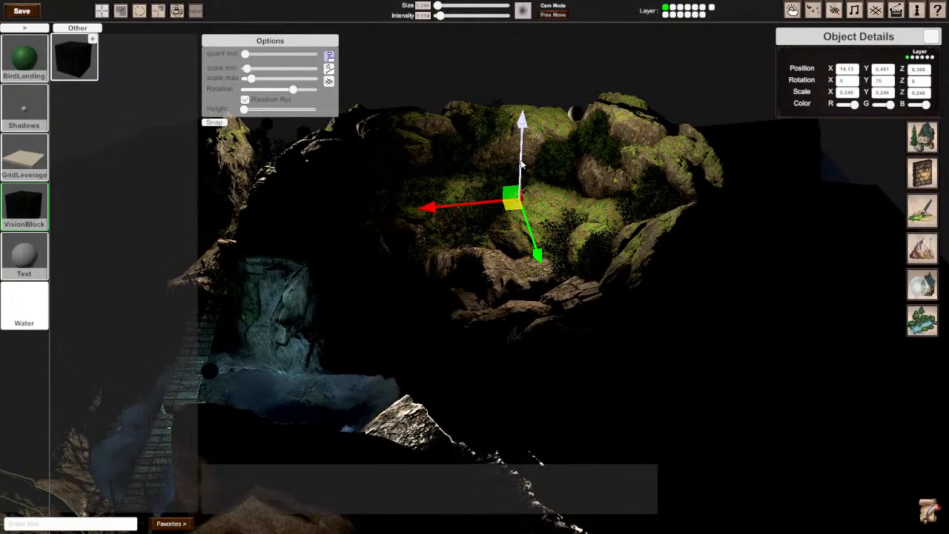
drag(518, 211, 569, 180)
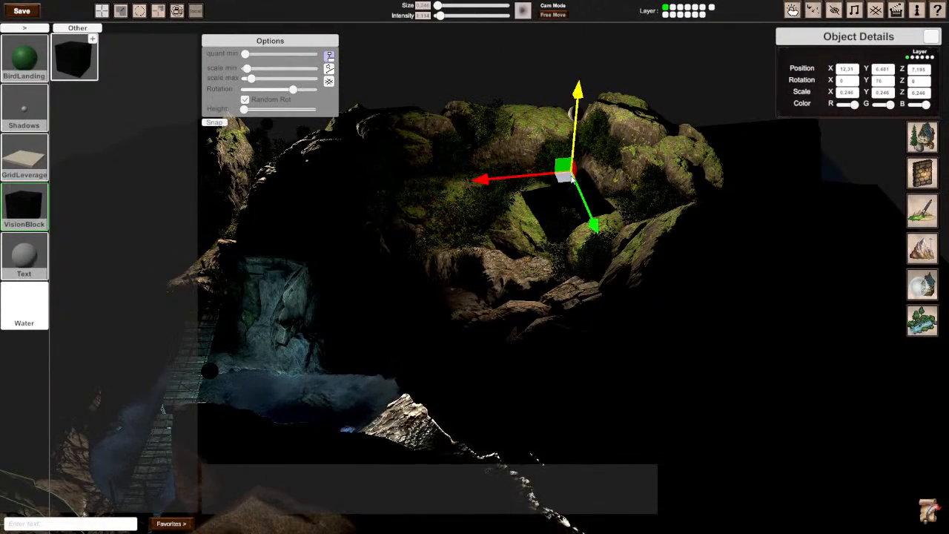
mouse_move(576, 111)
mouse_down()
mouse_move(597, 35)
mouse_move(595, 60)
mouse_up()
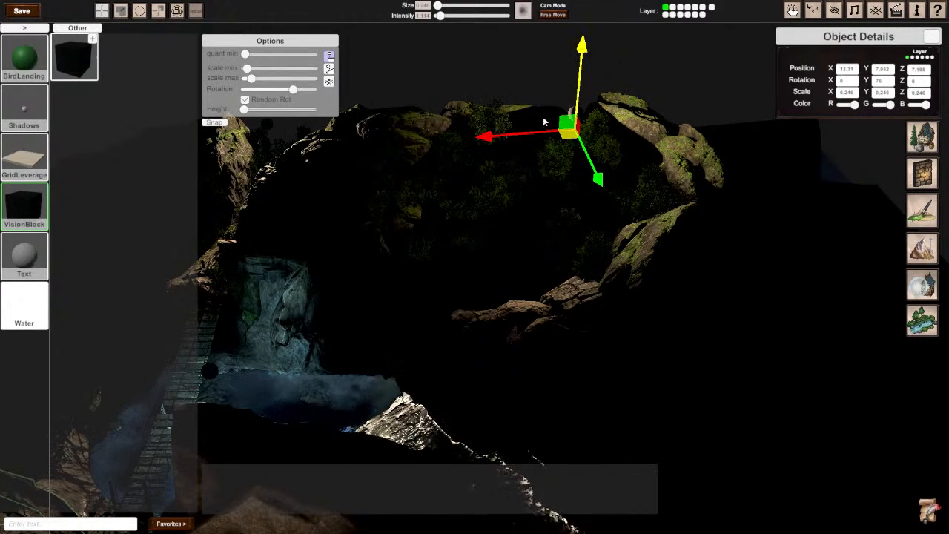
click(476, 169)
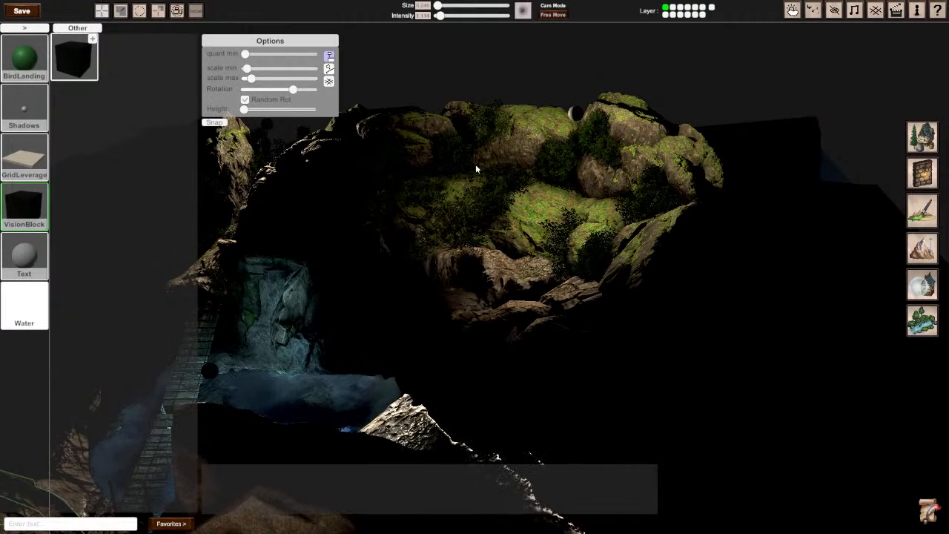
Step: Place a round shadow object on the mossy cliff and move it over the rocky gully at about X 22.36, Z 4.994
click(43, 109)
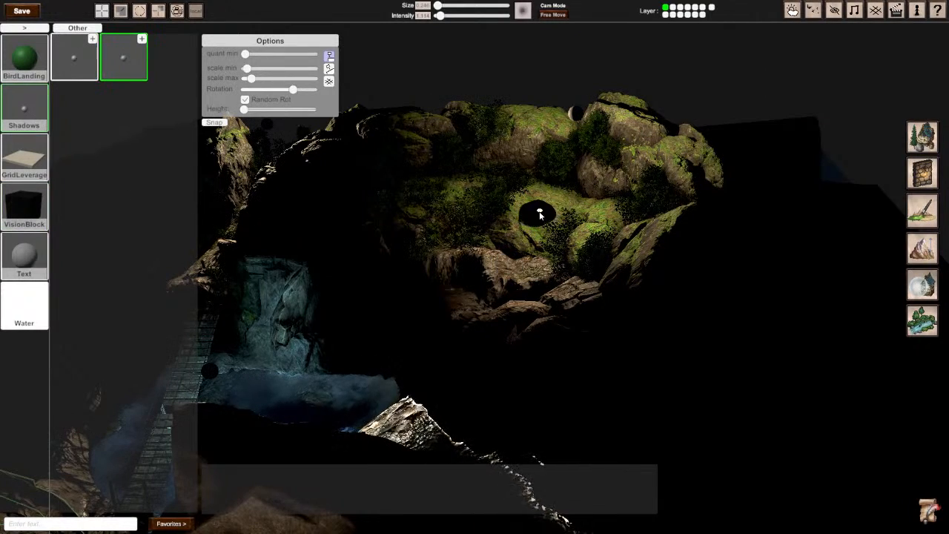
click(540, 215)
drag(547, 166, 553, 69)
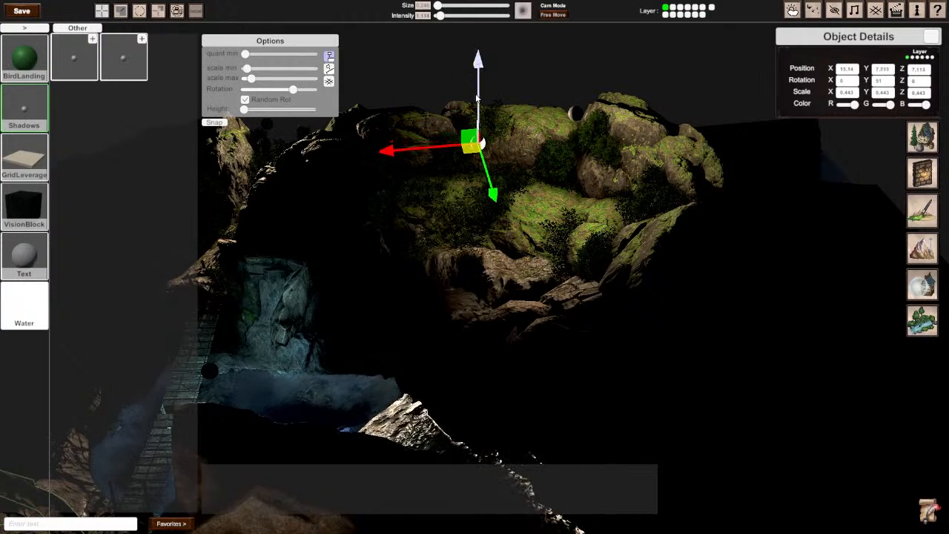
drag(472, 156, 381, 167)
drag(237, 158, 238, 159)
right_drag(238, 159, 623, 312)
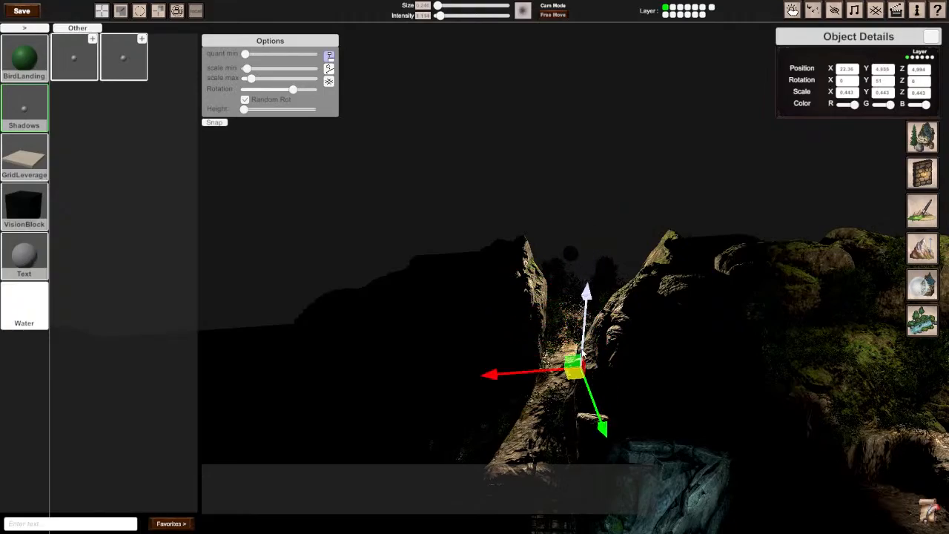
Step: Shift the round shadow object along the gully to about Z 2.185, lower it to about Y 4.846, and deselect it
right_drag(597, 314, 786, 385)
right_drag(475, 267, 475, 271)
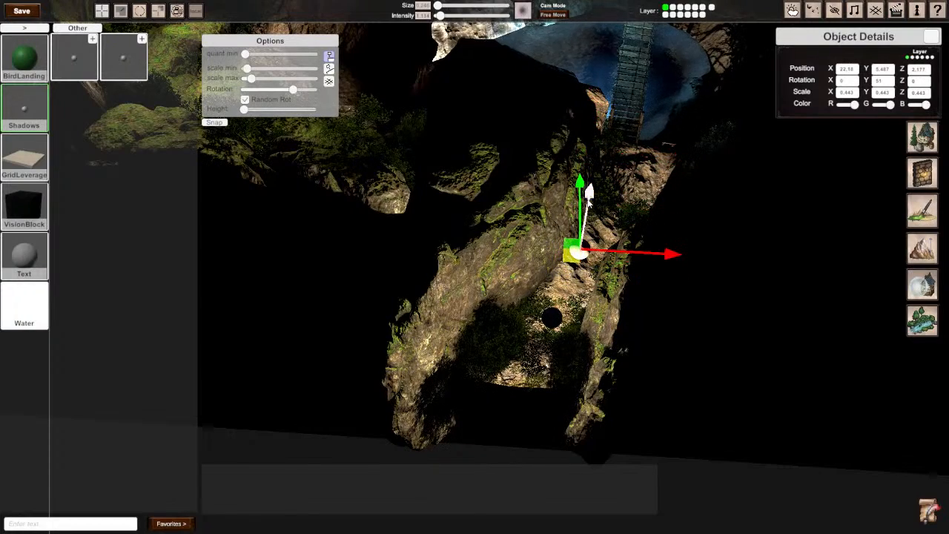
drag(579, 208, 584, 235)
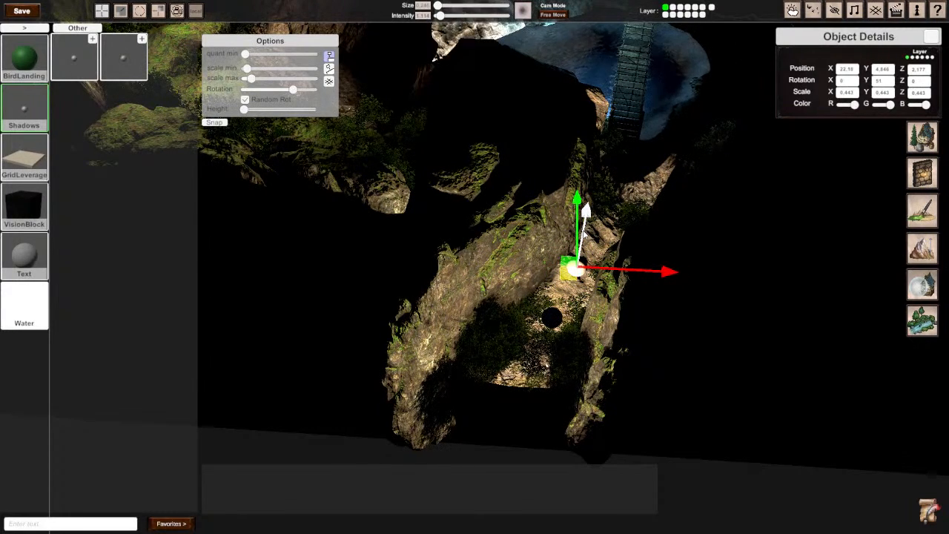
key(d)
right_drag(543, 287, 474, 267)
key(a)
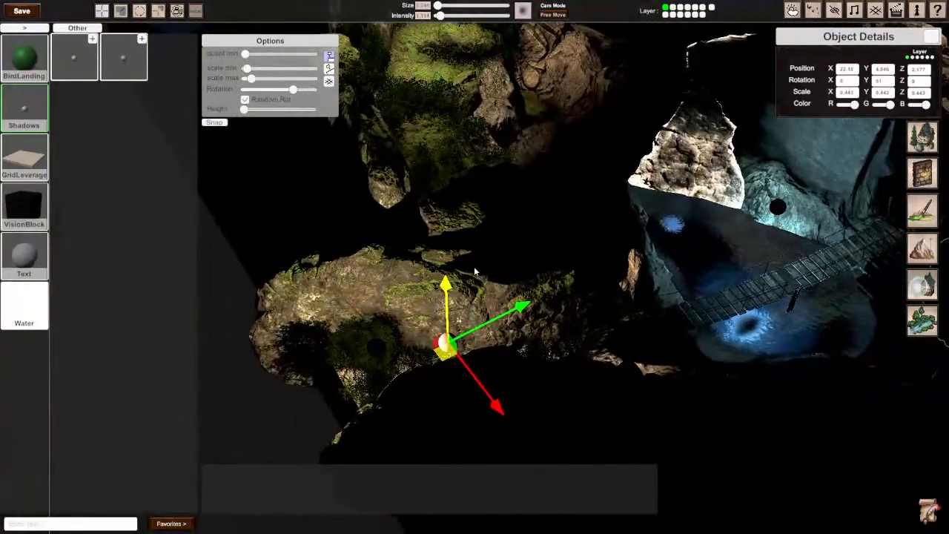
mouse_move(446, 354)
mouse_down()
mouse_move(424, 344)
mouse_move(398, 361)
mouse_move(445, 353)
mouse_up()
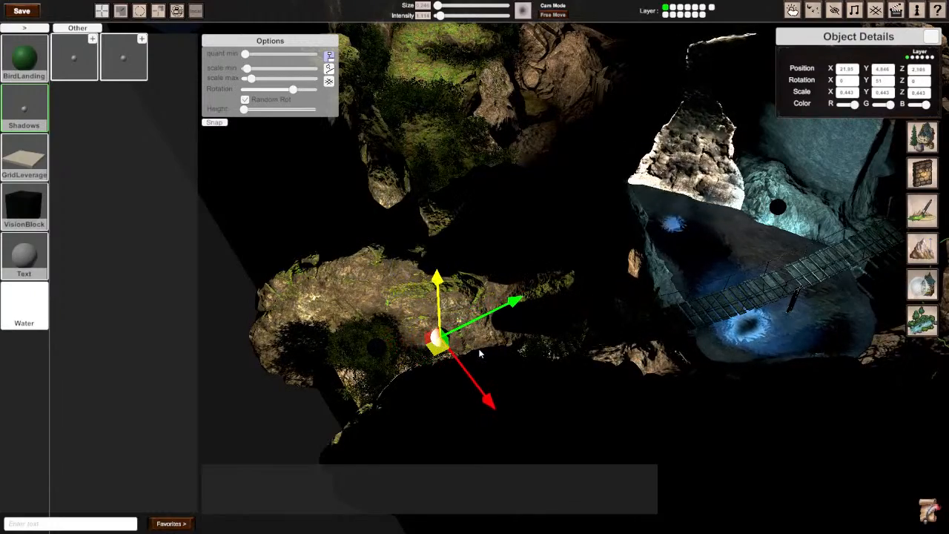
click(622, 289)
Step: Check the sun settings in the weather options while viewing the pool from above
right_drag(642, 303, 716, 311)
scroll(480, 263, down, 2)
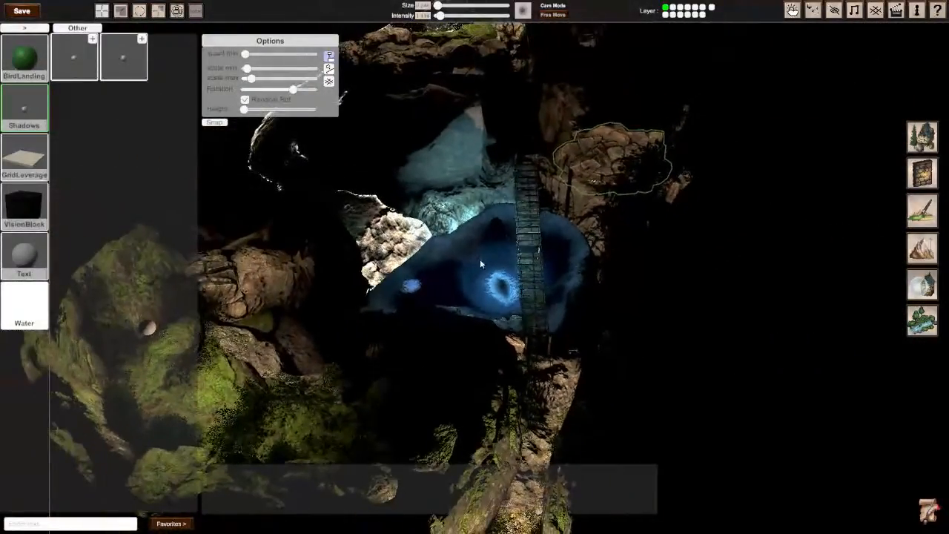
click(792, 11)
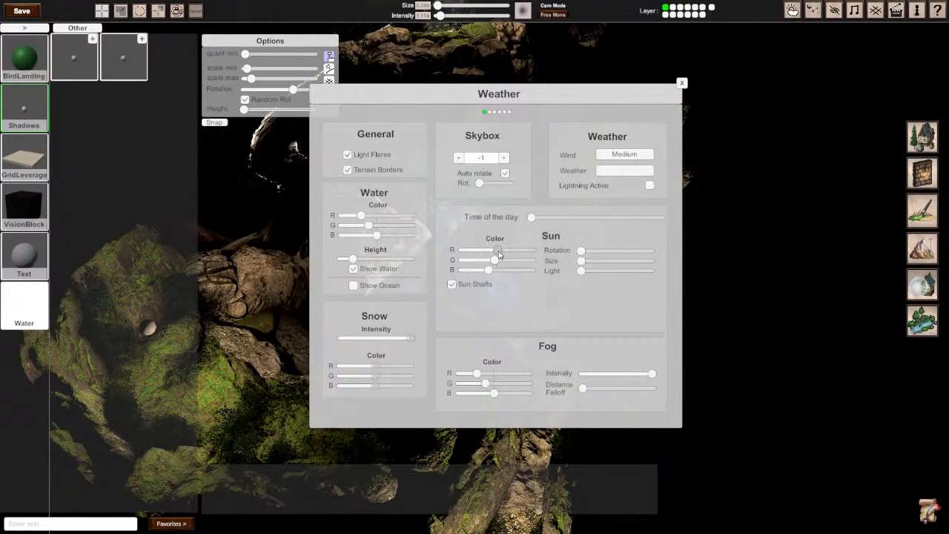
click(682, 83)
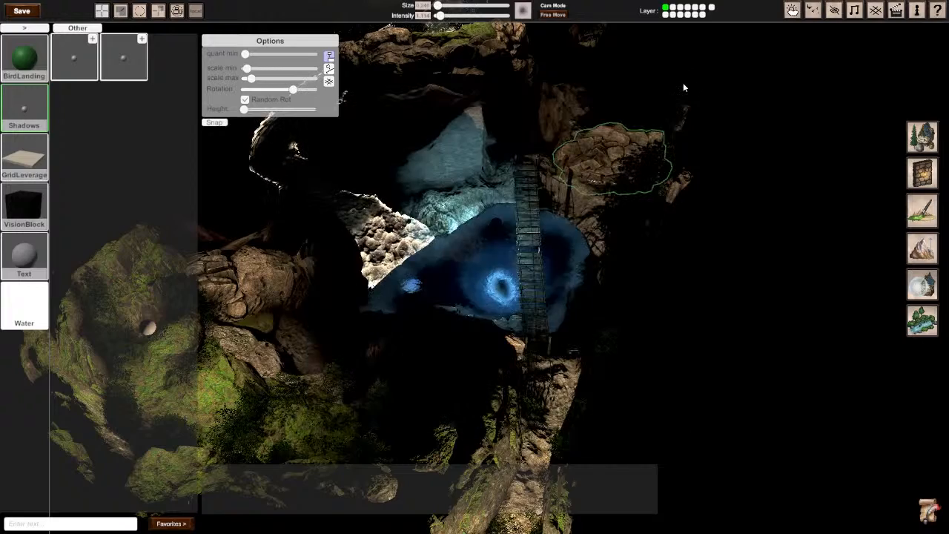
Step: Raise the sun light to about the middle of its range in the weather settings
click(756, 280)
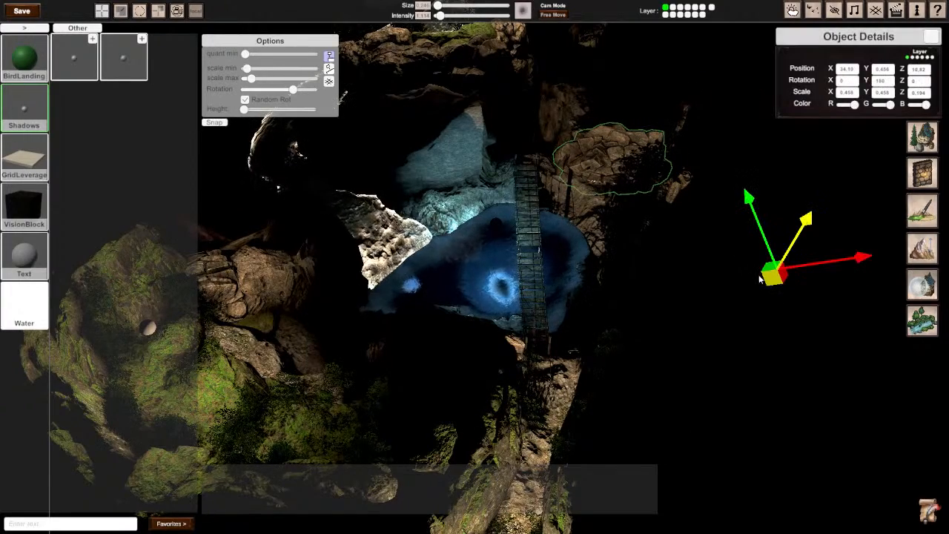
key(Tab)
key(Tab)
click(793, 10)
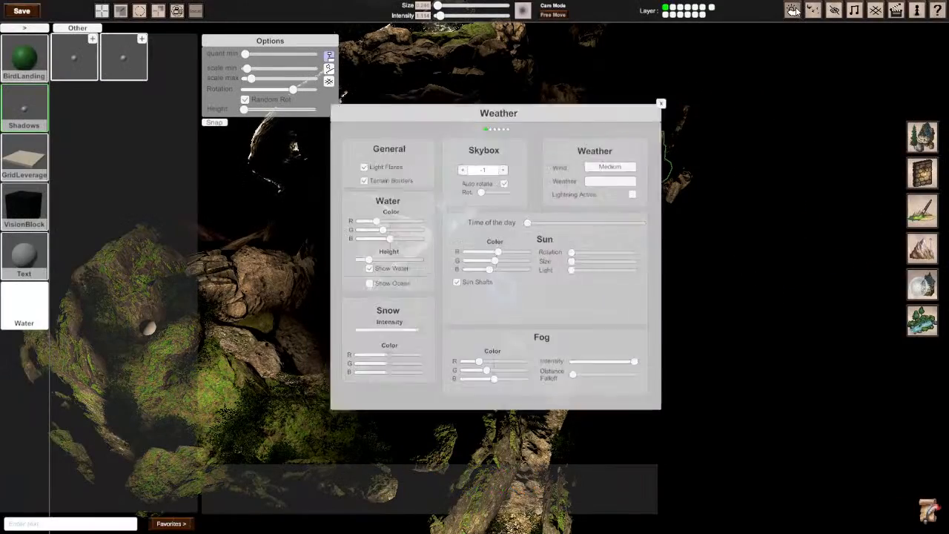
drag(585, 273, 622, 272)
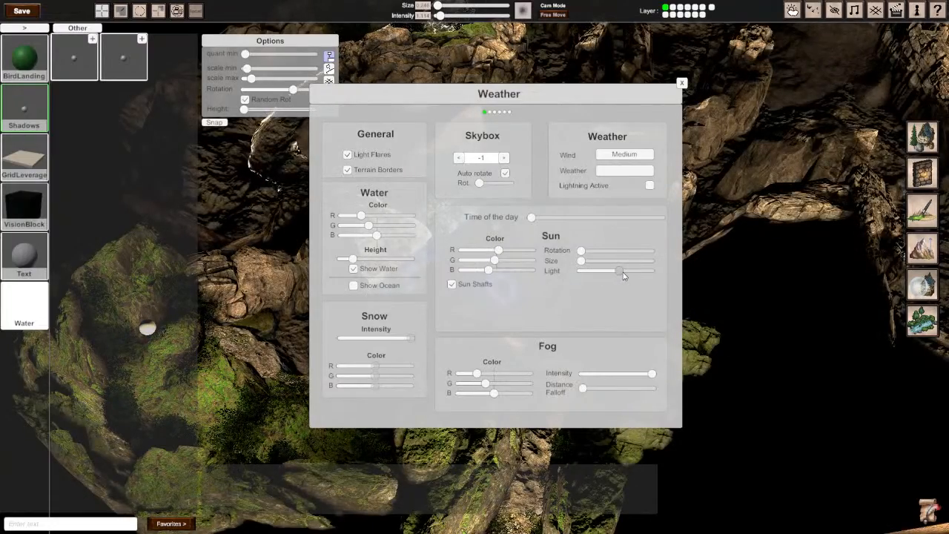
click(681, 84)
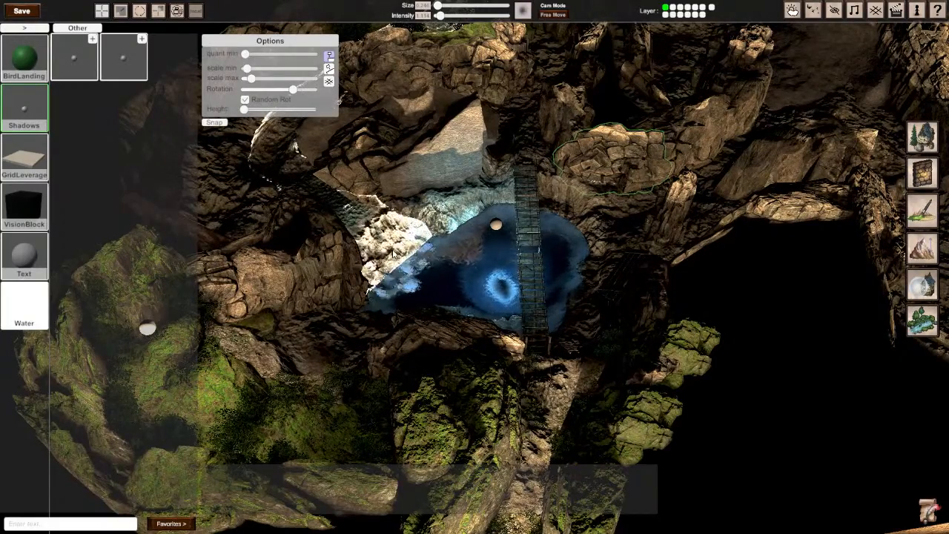
Step: Find the waterfall effects and choose Waterfall SplashSmall for the foot of the waterfall
mouse_move(408, 256)
middle_down()
mouse_move(326, 260)
mouse_move(348, 256)
mouse_move(319, 245)
mouse_move(393, 246)
middle_up()
scroll(327, 259, up, 5)
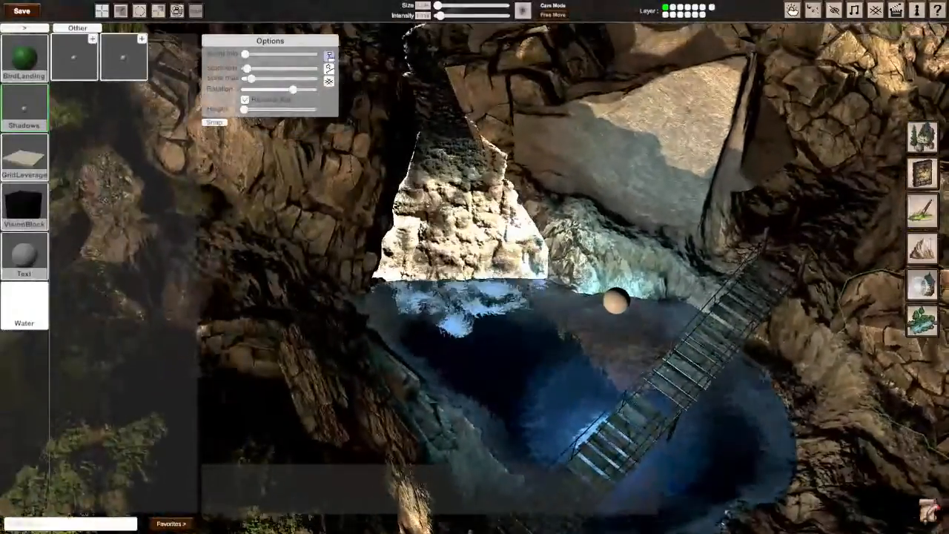
scroll(393, 246, up, 3)
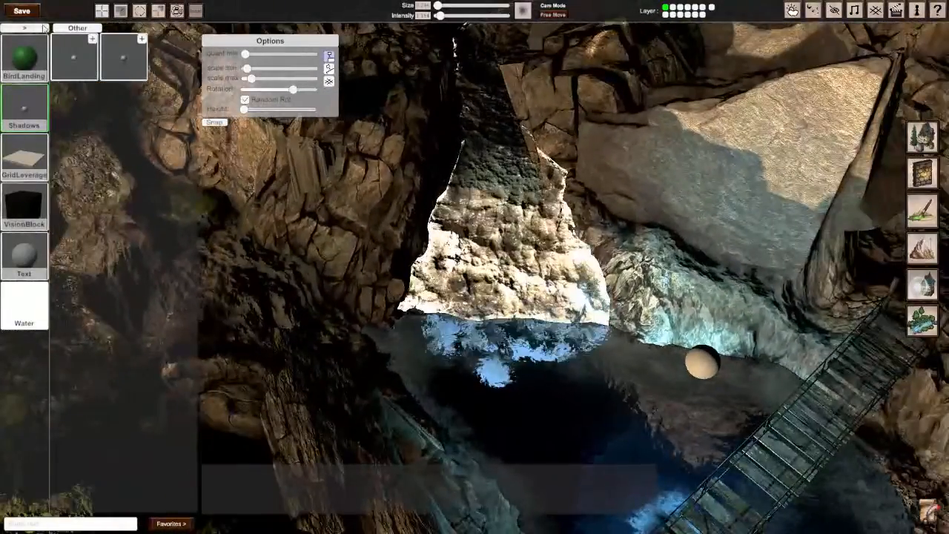
click(24, 27)
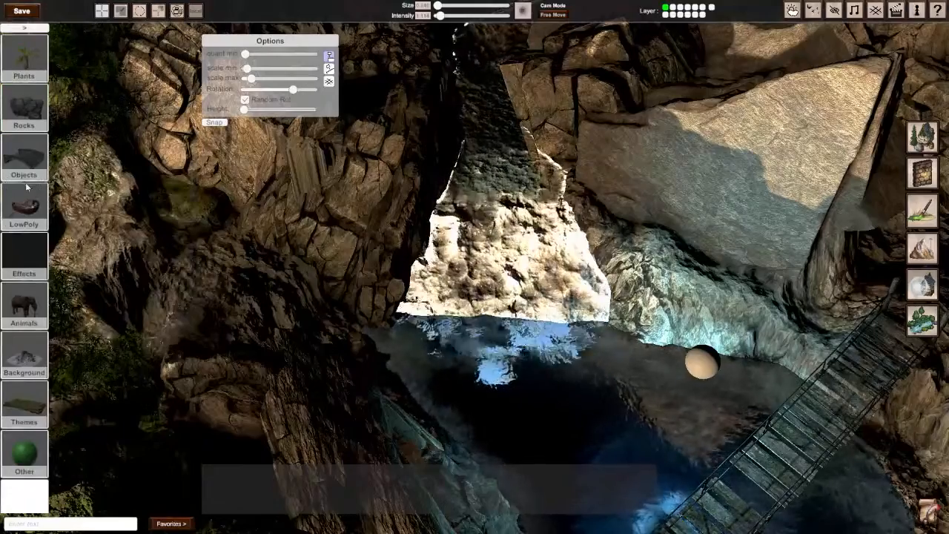
click(25, 256)
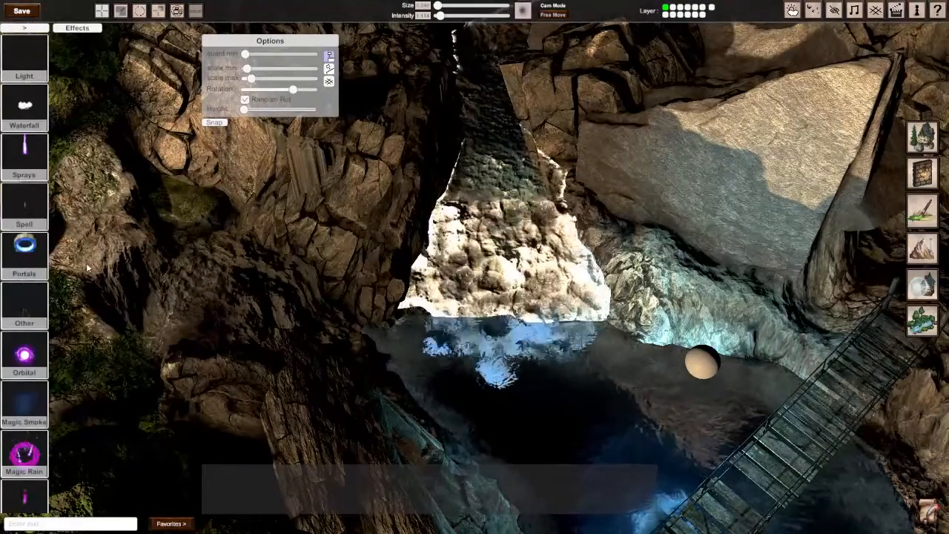
click(34, 106)
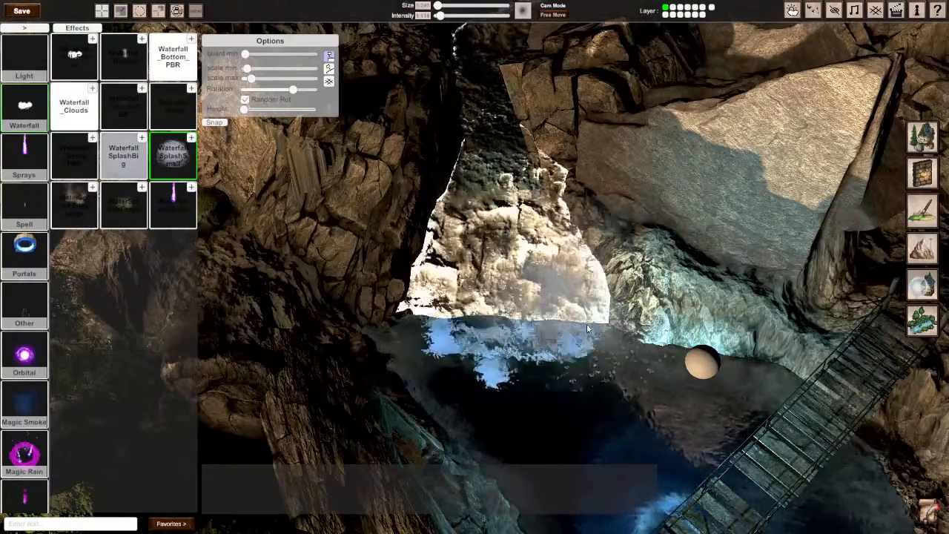
Step: Try the small splash on the rocks beside the waterfall at a scale of about 0.459, and delete it
click(630, 230)
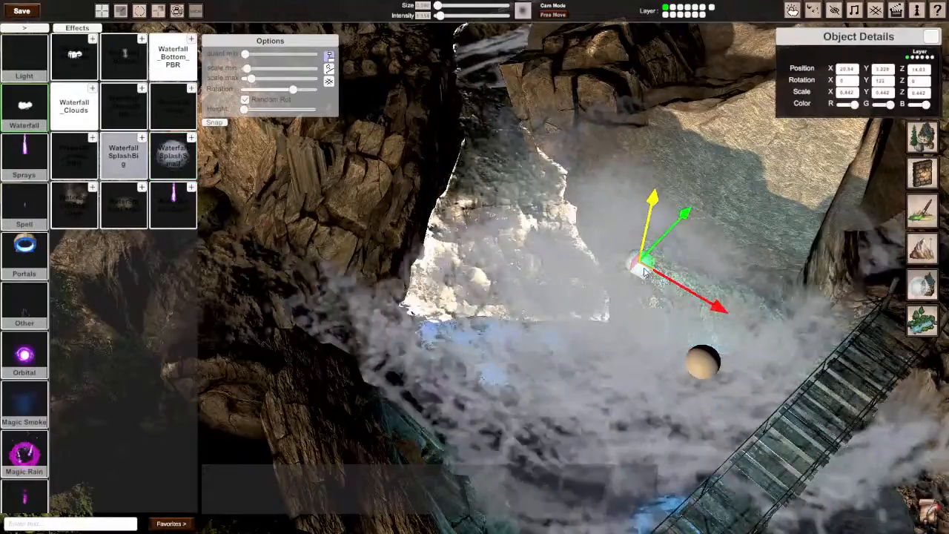
key(e)
key(r)
drag(644, 272, 643, 272)
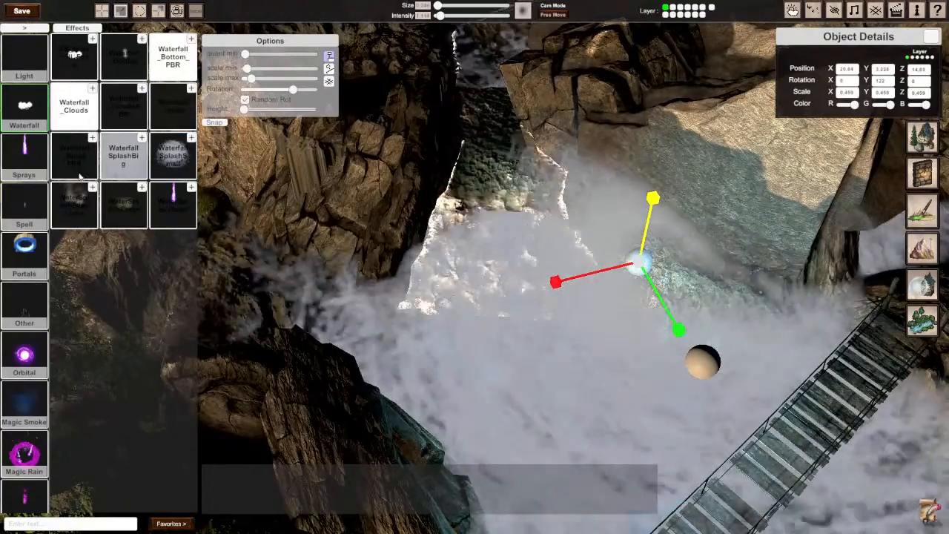
key(Delete)
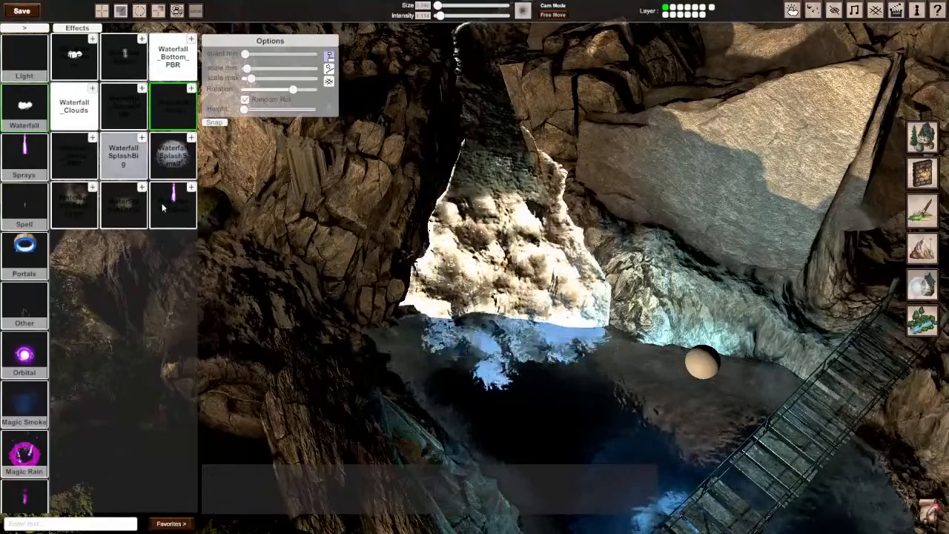
Step: Try the Waterfall SplashBig and the neighbouring splash effect near the pale rocks beside the waterfall, and delete the placed one
click(123, 164)
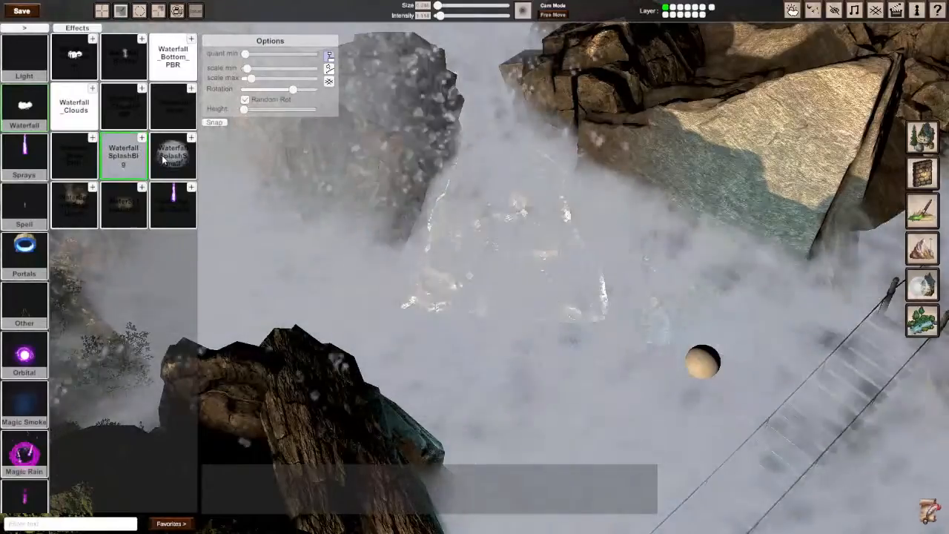
click(68, 163)
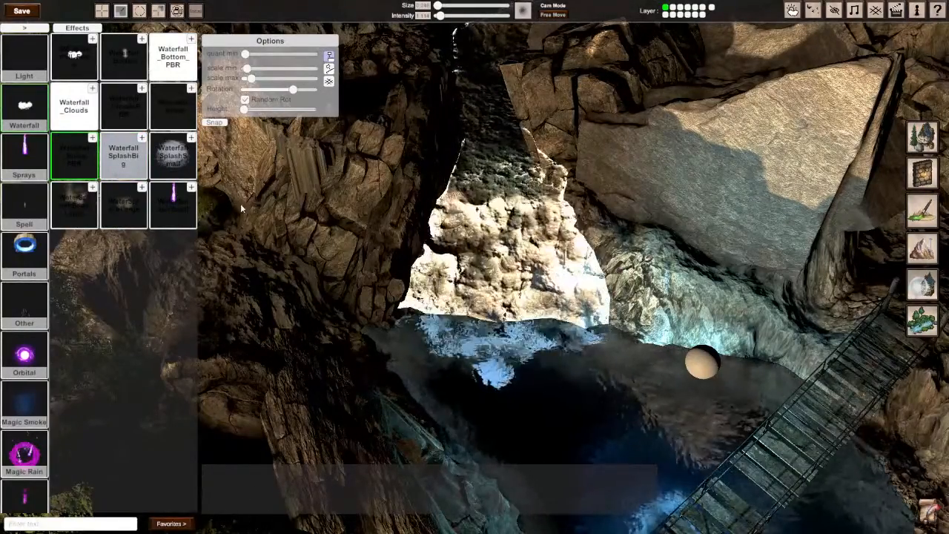
click(647, 289)
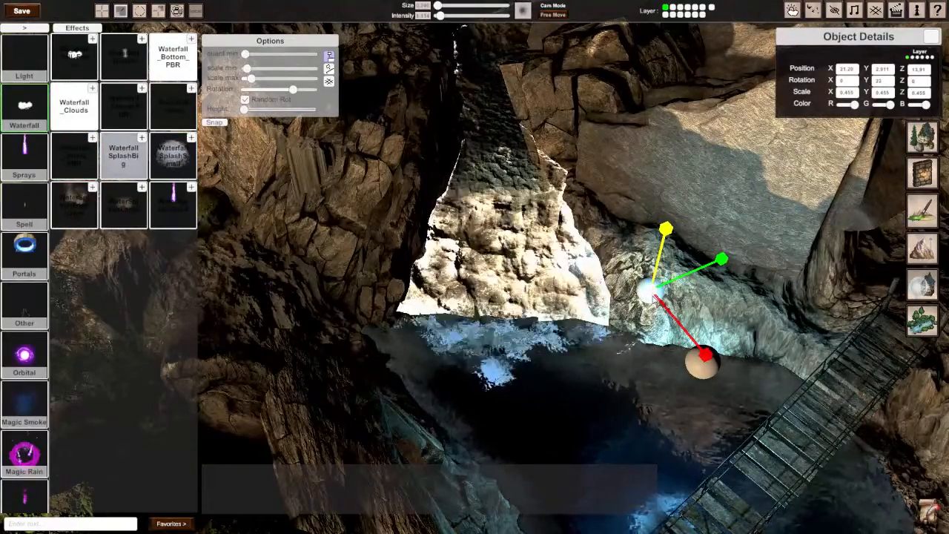
key(w)
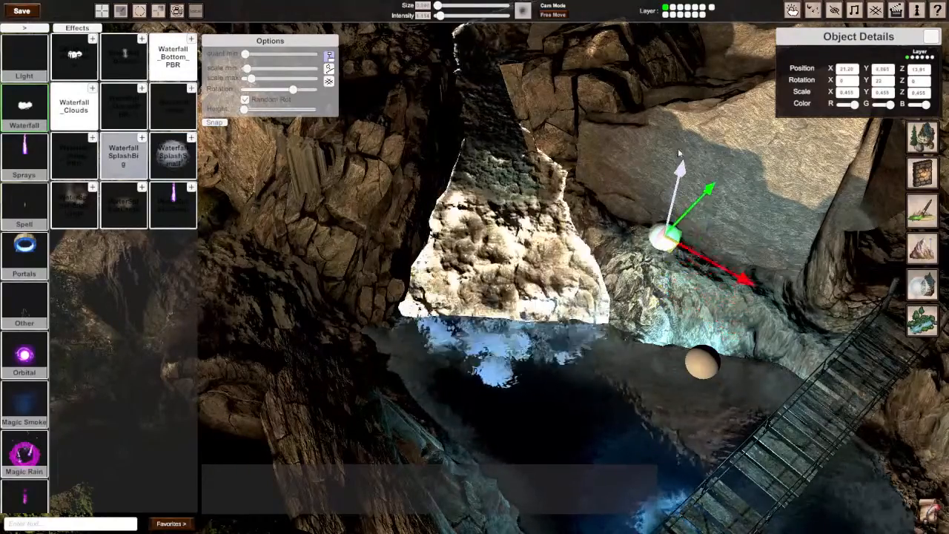
drag(678, 148, 681, 67)
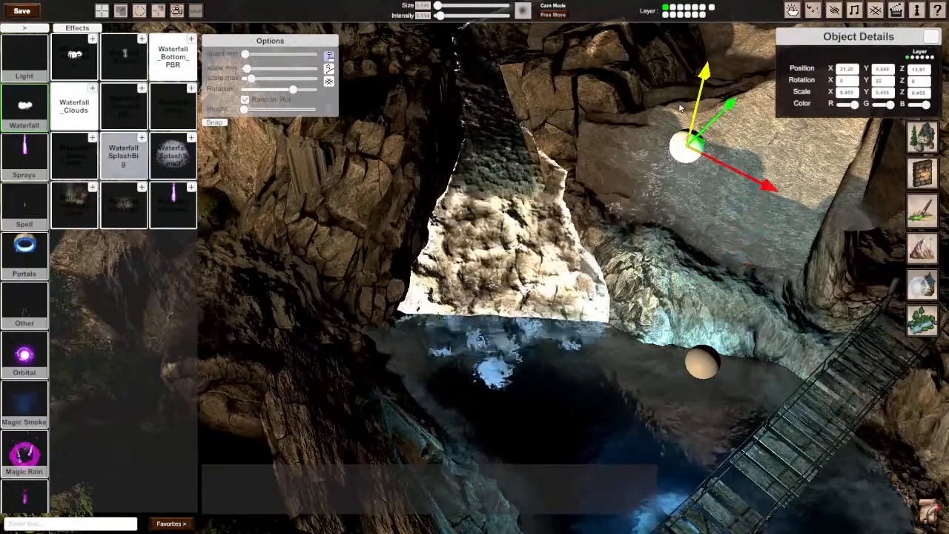
key(Delete)
Step: Preview three other waterfall mist and cloud effects beside the waterfall
click(124, 214)
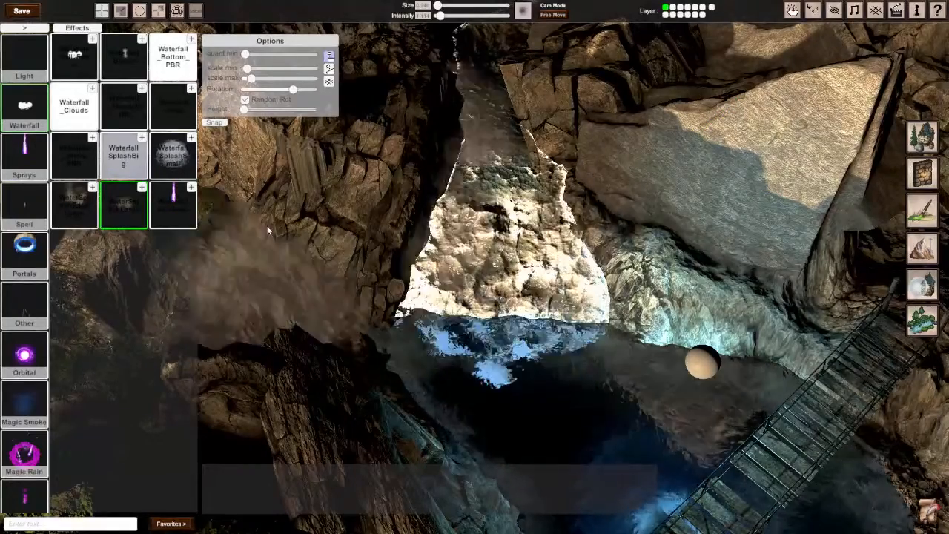
click(74, 205)
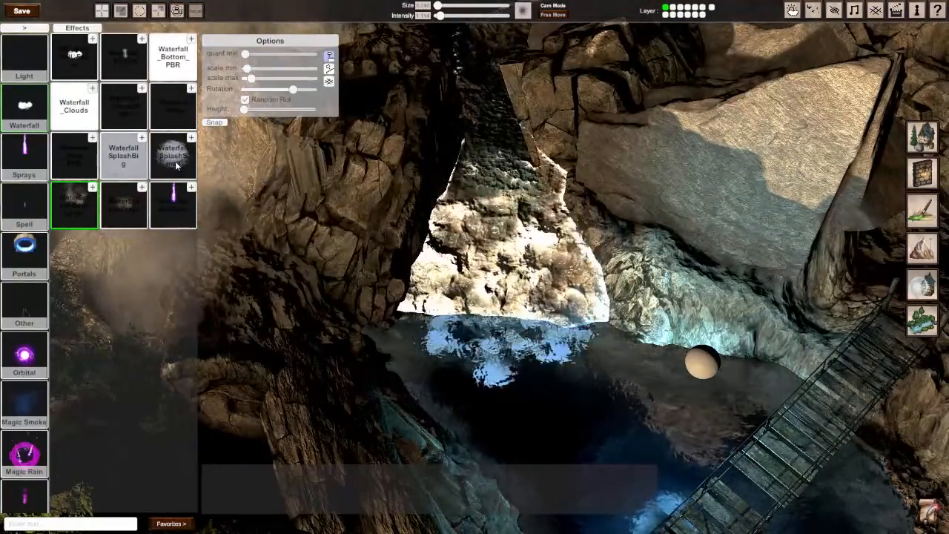
click(74, 55)
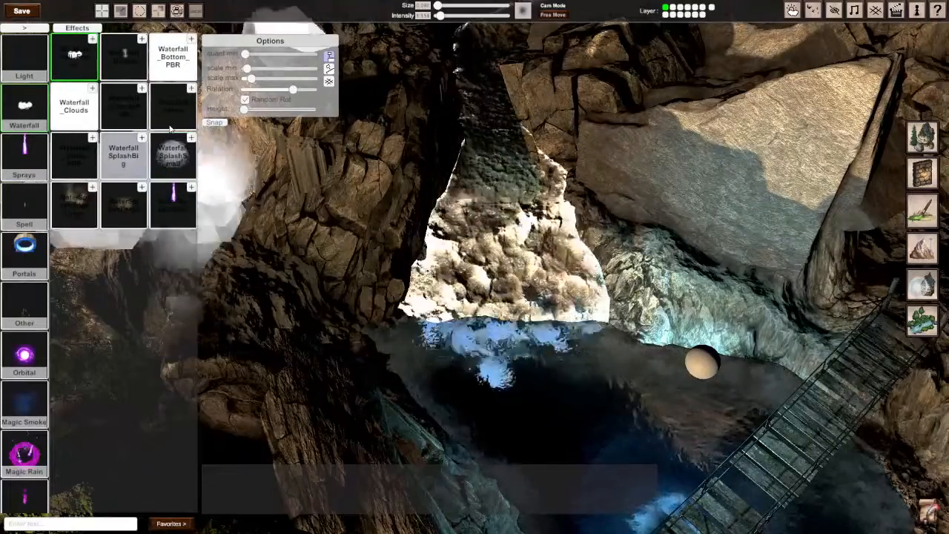
Step: Place a Waterfall SplashSmall effect about 0.271 in scale and move it into the pool at the waterfall's foot
click(172, 156)
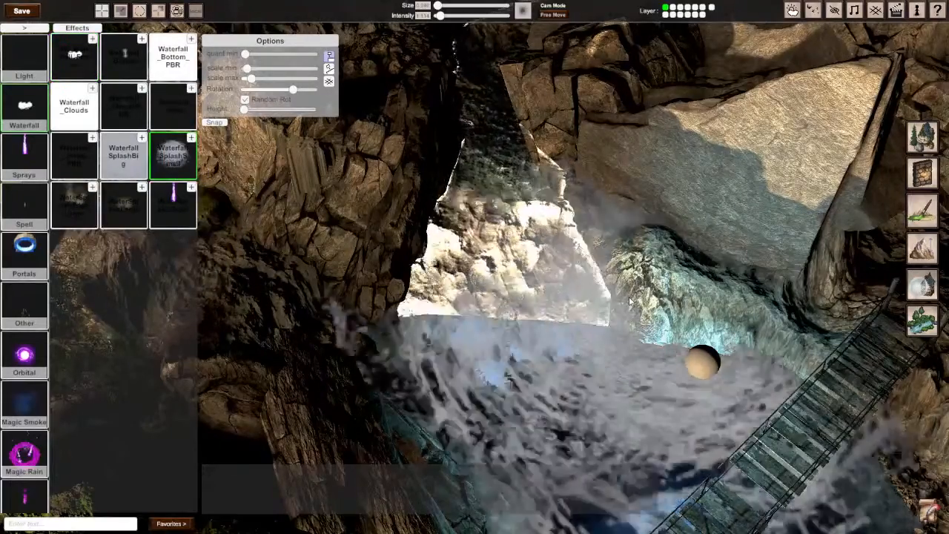
click(630, 302)
drag(645, 278, 523, 373)
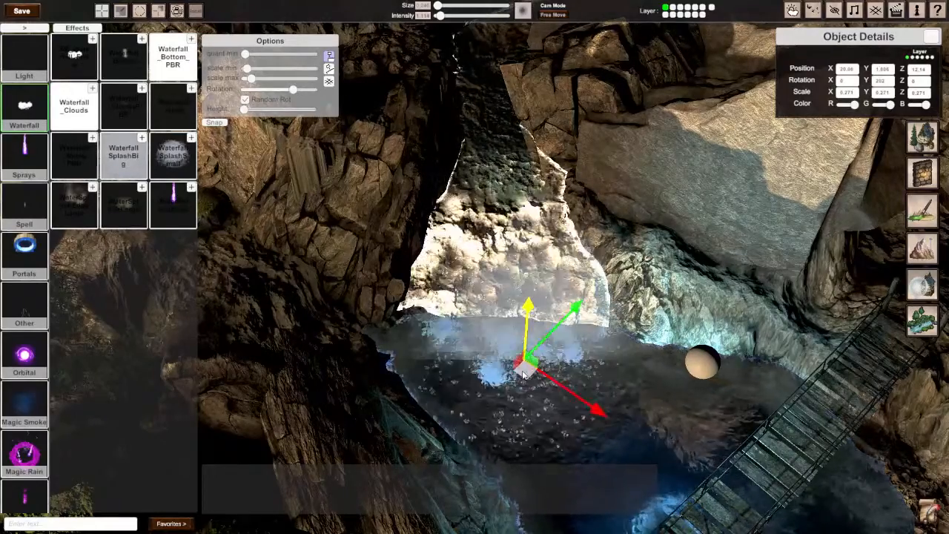
middle_drag(524, 362, 415, 346)
drag(507, 347, 550, 369)
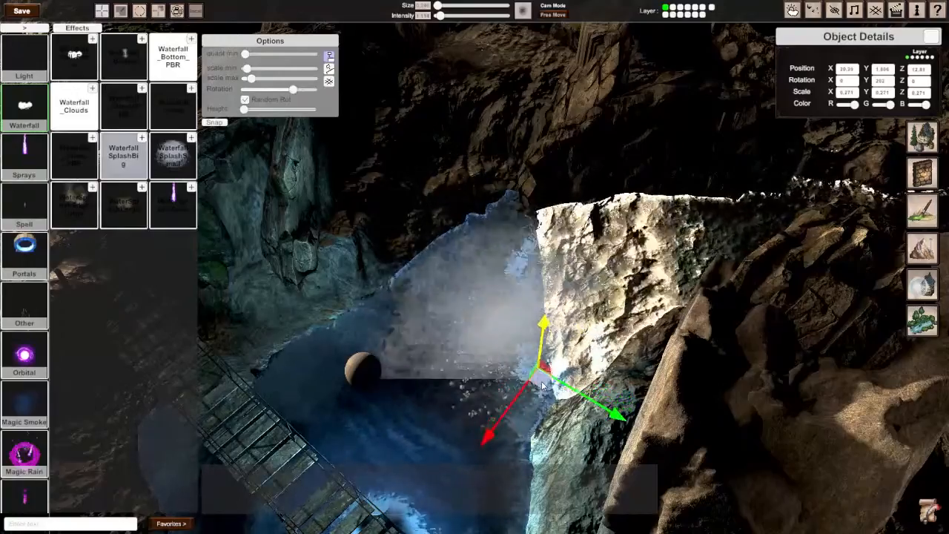
drag(544, 391, 543, 395)
right_drag(543, 395, 638, 389)
right_drag(564, 296, 535, 292)
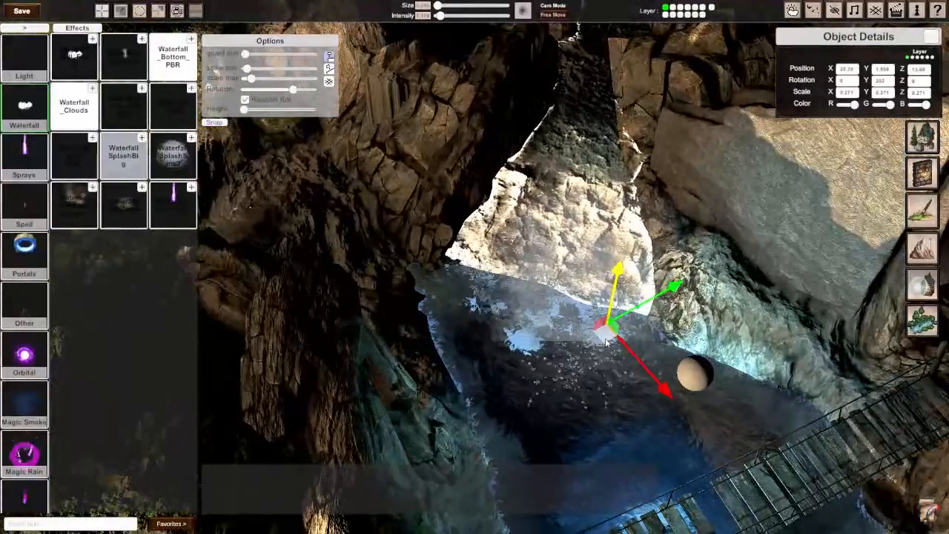
Step: Add a copy of the small splash farther along the waterfall's foot, lowered to about Y 1.338 and shifted to about Z 11.59
drag(607, 341, 508, 334)
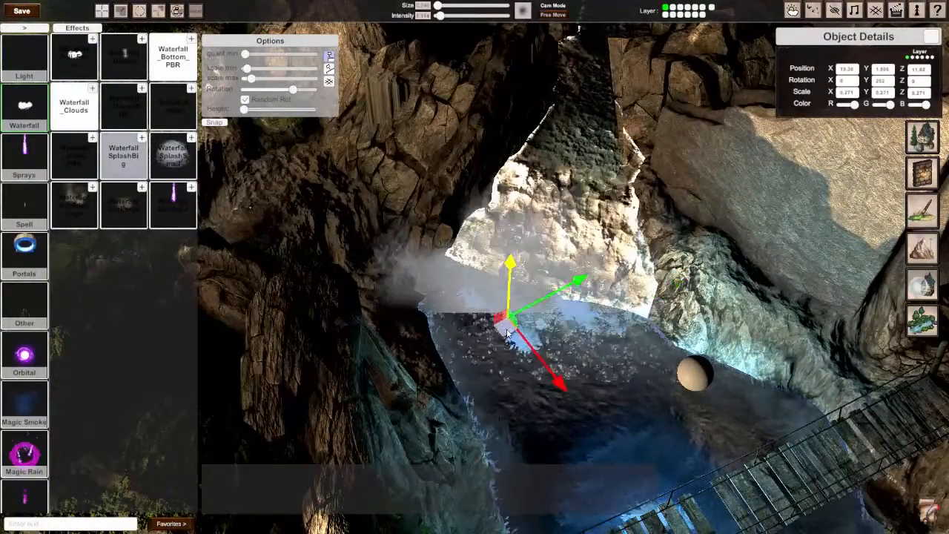
right_drag(508, 338, 334, 326)
right_drag(509, 338, 519, 308)
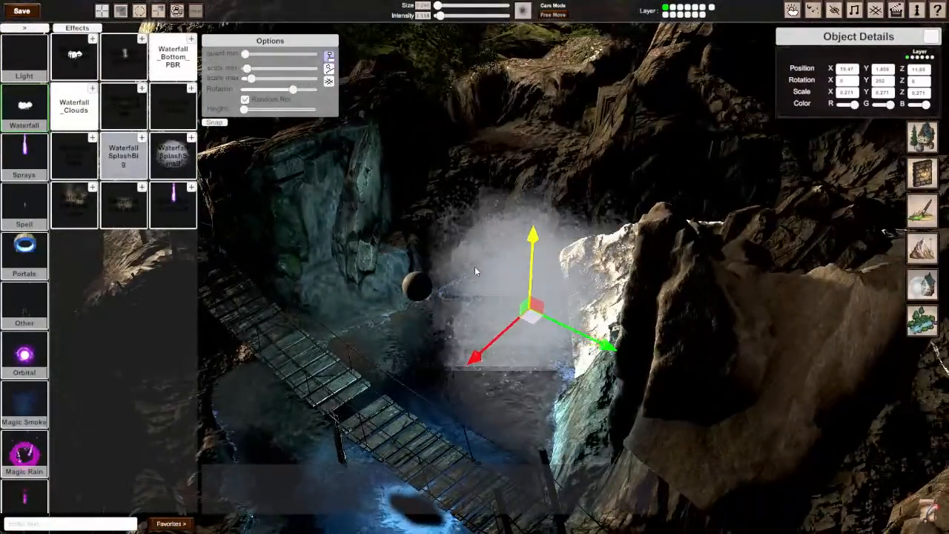
drag(533, 243, 526, 271)
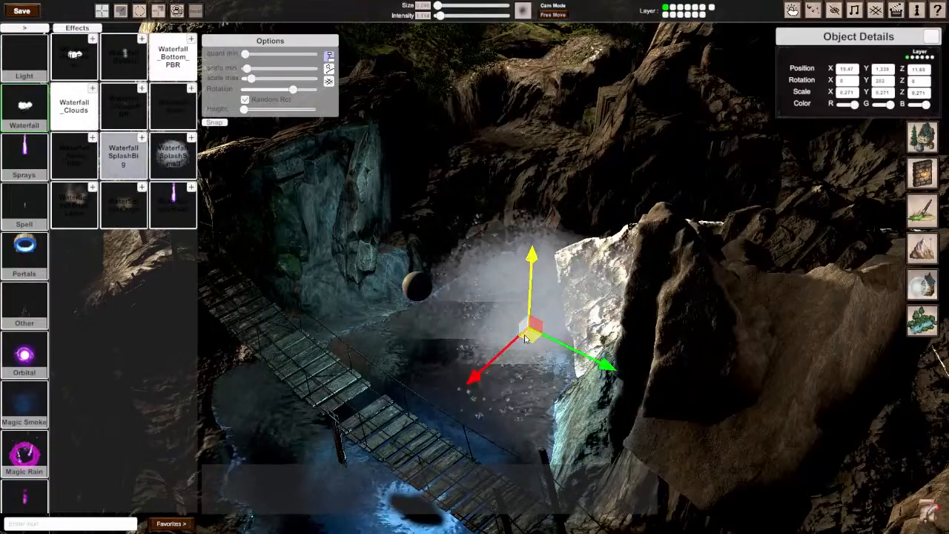
drag(538, 341, 550, 348)
right_drag(551, 347, 629, 352)
mouse_move(475, 268)
right_down()
mouse_move(510, 261)
mouse_move(474, 271)
right_up()
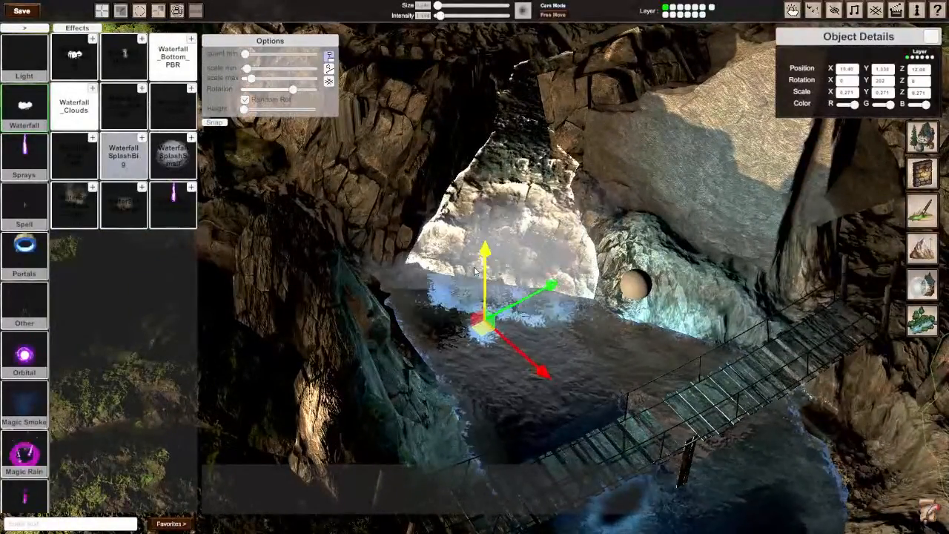
drag(487, 337, 483, 367)
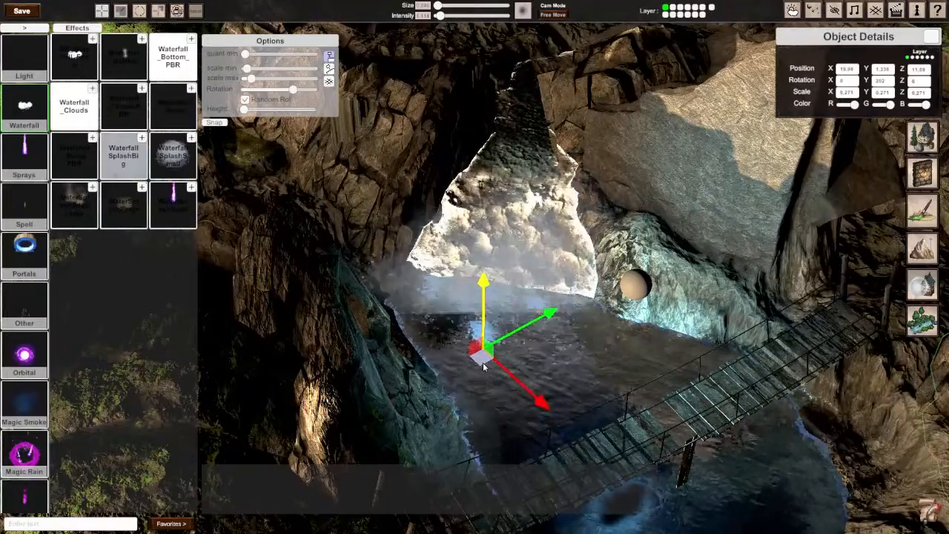
Step: Add another copy of the small splash at the upper waterfall between the mossy cliffs, at about X 22.5, Z 23.75
right_drag(486, 370, 475, 271)
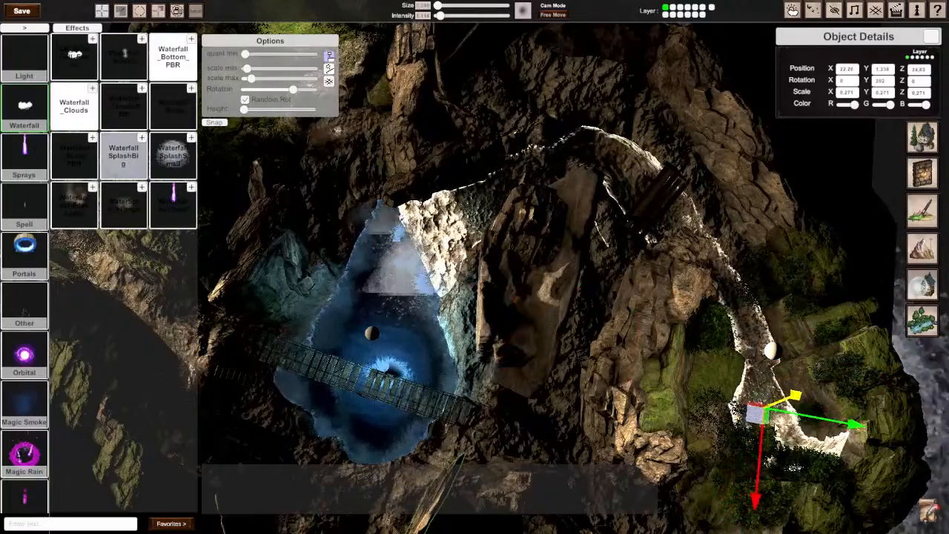
right_drag(476, 271, 645, 185)
right_drag(472, 278, 485, 230)
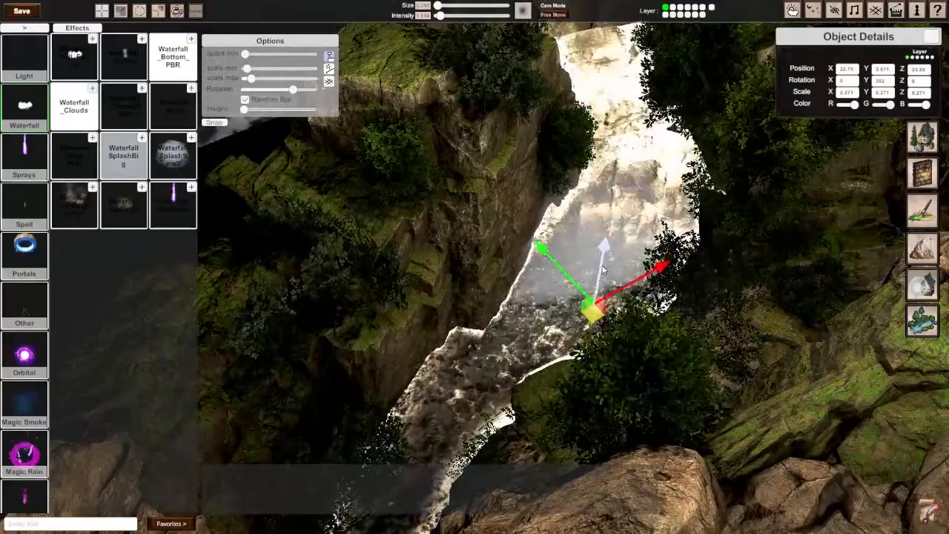
right_drag(603, 286, 475, 271)
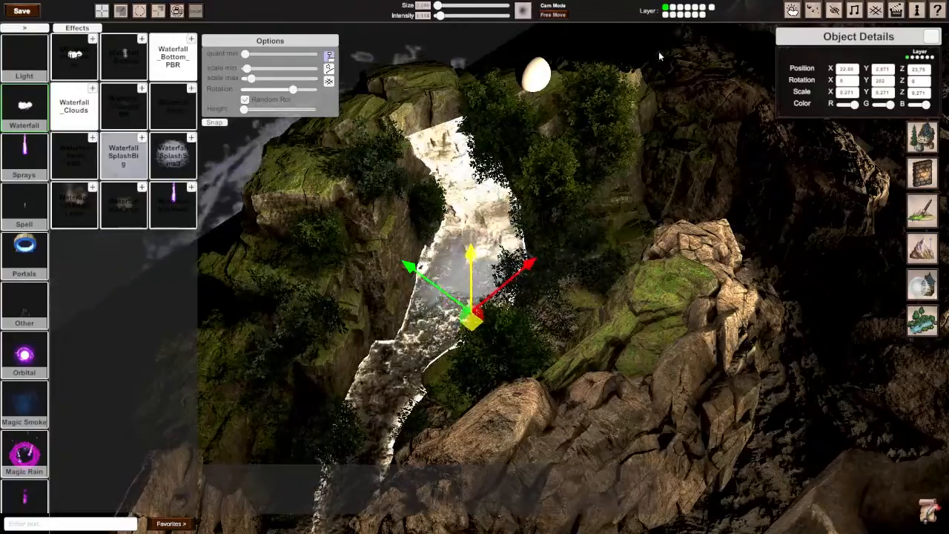
Step: Show the medium rock assets and choose a placement option for adding rocks around the waterfall pool
right_drag(474, 267, 504, 267)
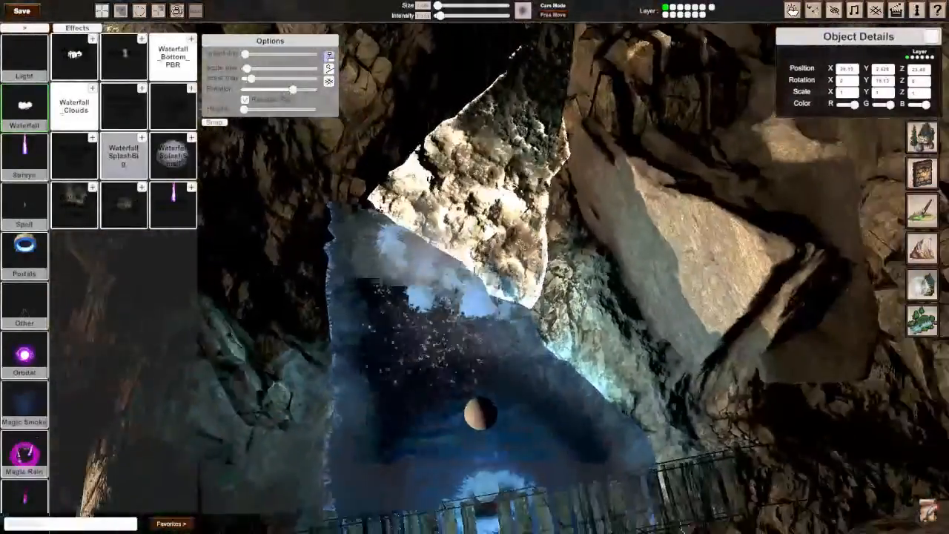
click(26, 28)
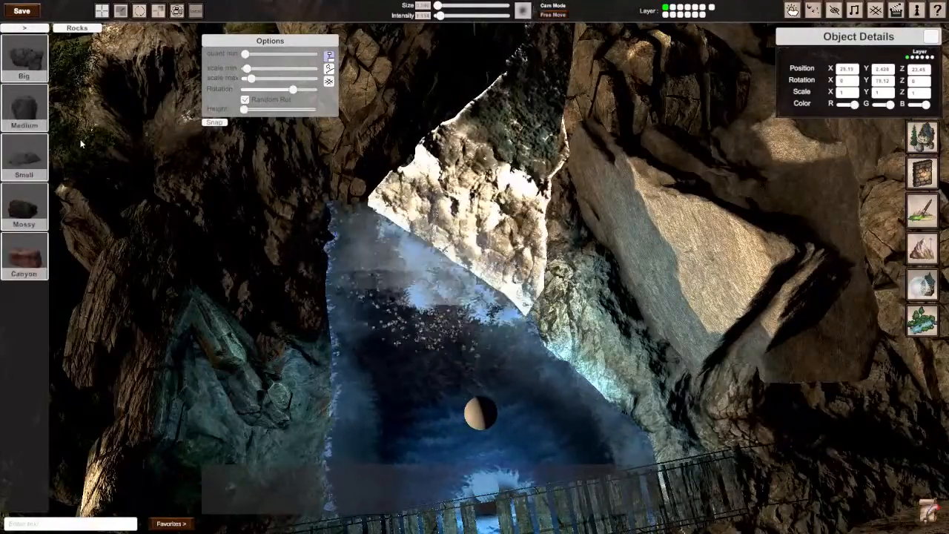
click(25, 110)
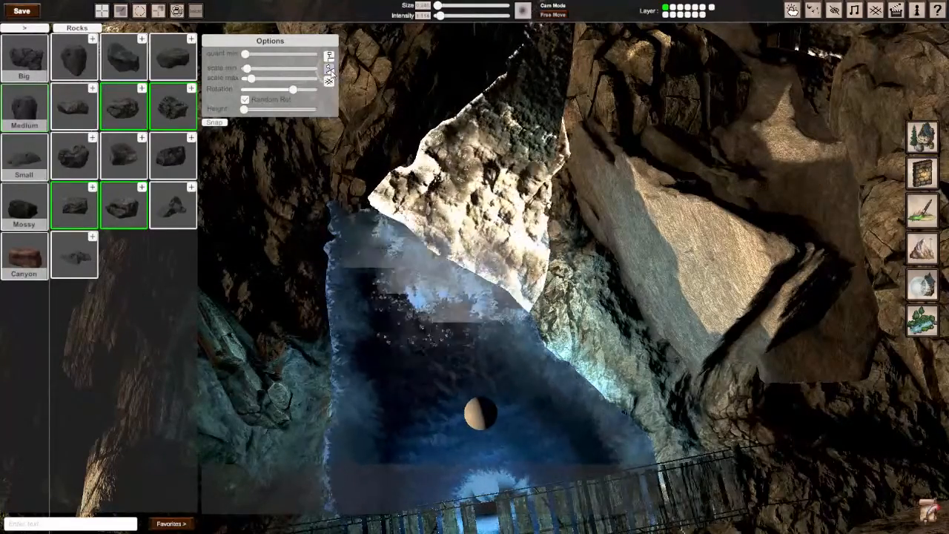
click(329, 56)
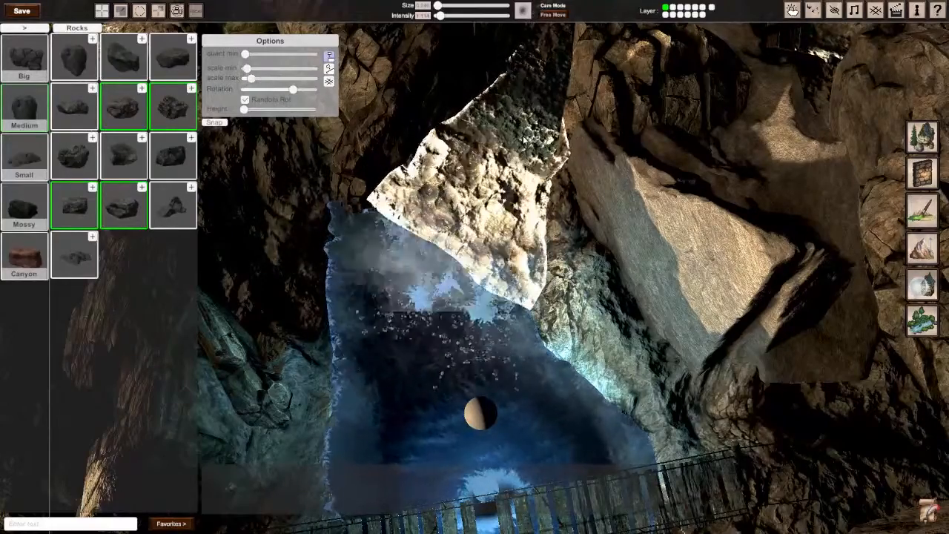
right_drag(474, 266, 385, 289)
scroll(472, 269, up, 5)
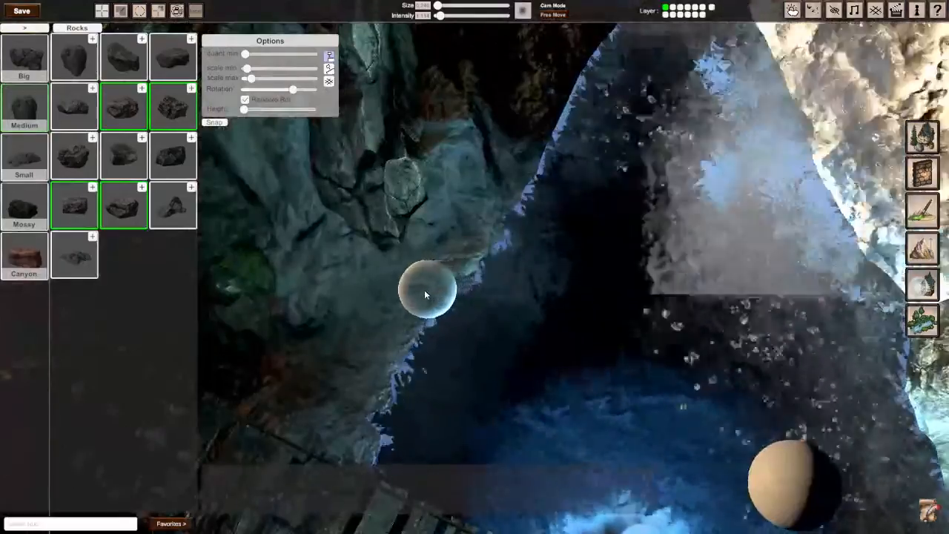
Step: Try placing two medium rocks along the pool's edge and undo both placements
click(424, 289)
click(372, 330)
key(ctrl+z)
key(ctrl+z)
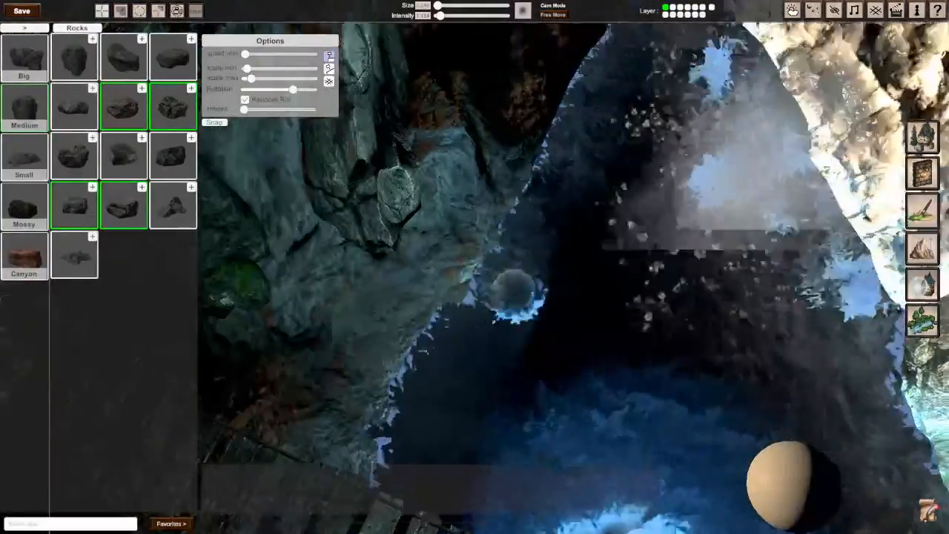
Step: Add another rock shape to the medium rock selection and place three rocks on the waterfall face and at its foot
mouse_move(511, 288)
right_down()
mouse_move(616, 201)
mouse_move(638, 163)
right_up()
scroll(474, 267, down, 2)
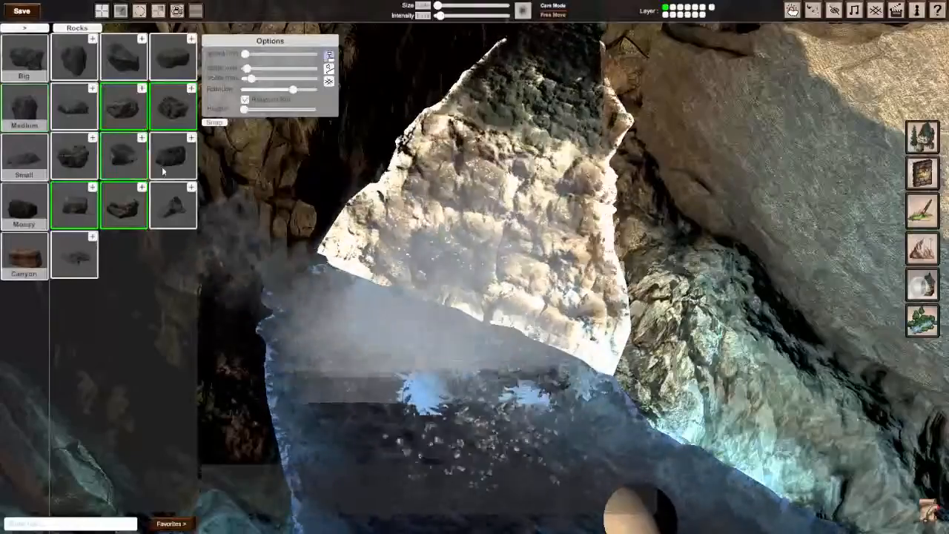
click(76, 114)
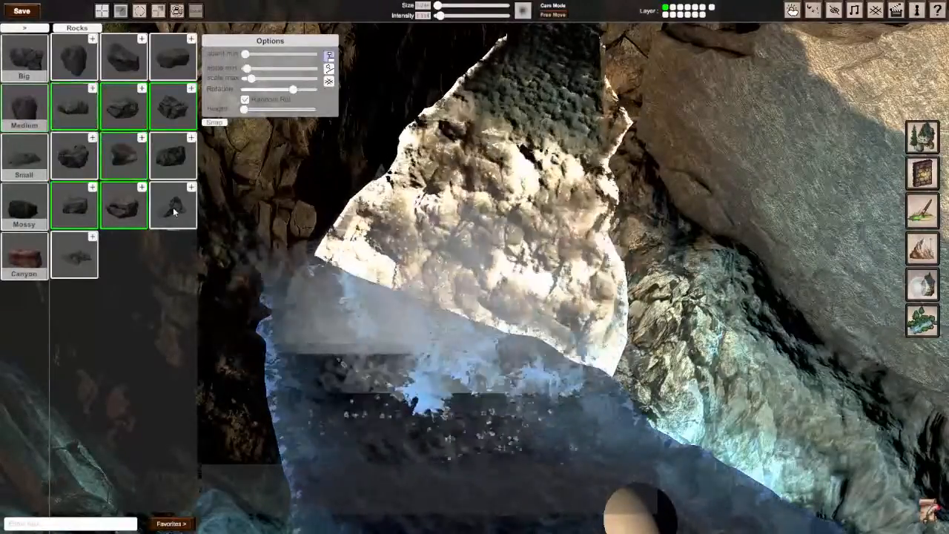
click(438, 169)
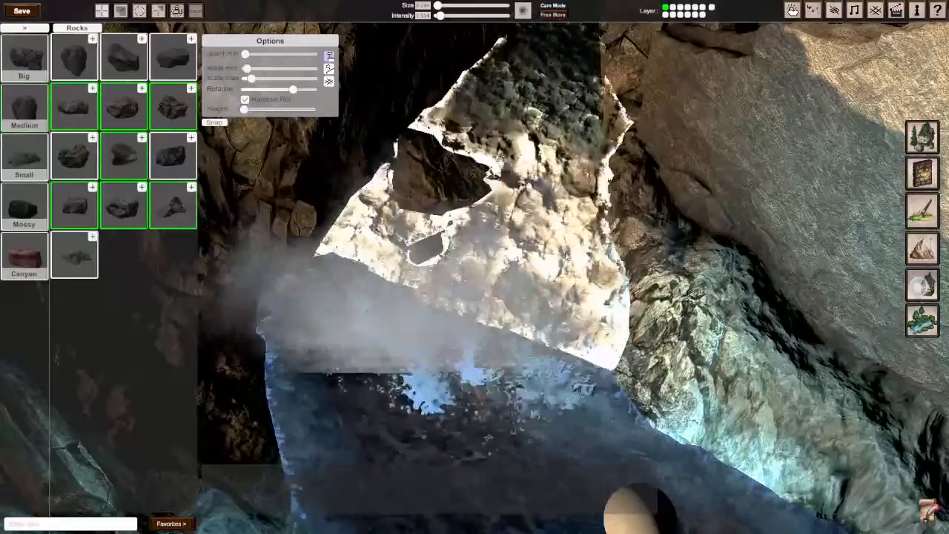
click(544, 323)
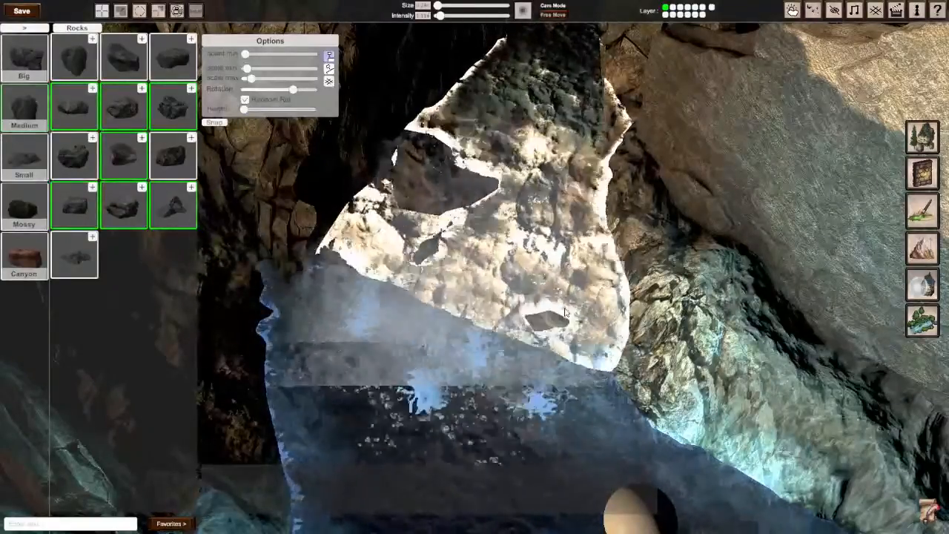
click(551, 373)
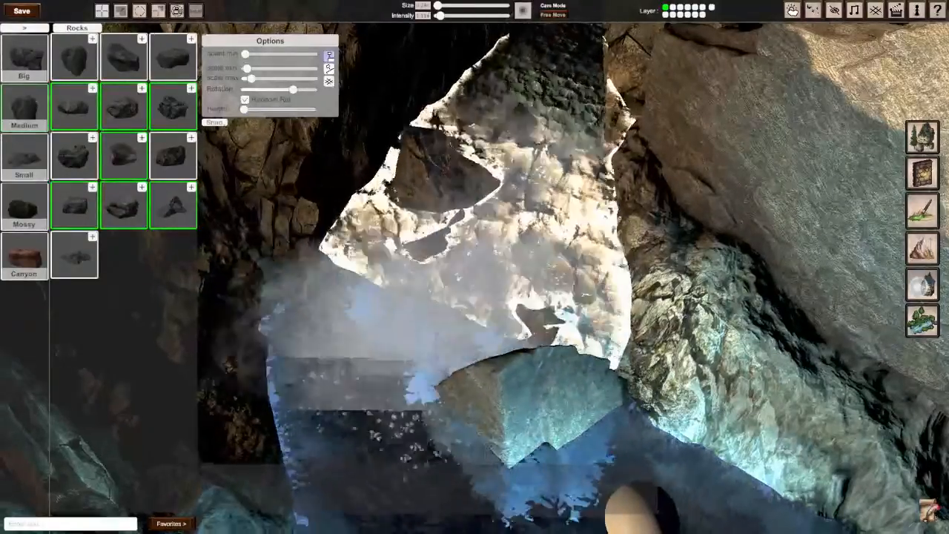
Step: Select the large rock at the waterfall's foot and move it toward the rocky bank, at about X 19.81, Z 13.91
mouse_move(631, 509)
right_down()
mouse_move(473, 280)
mouse_move(562, 408)
right_up()
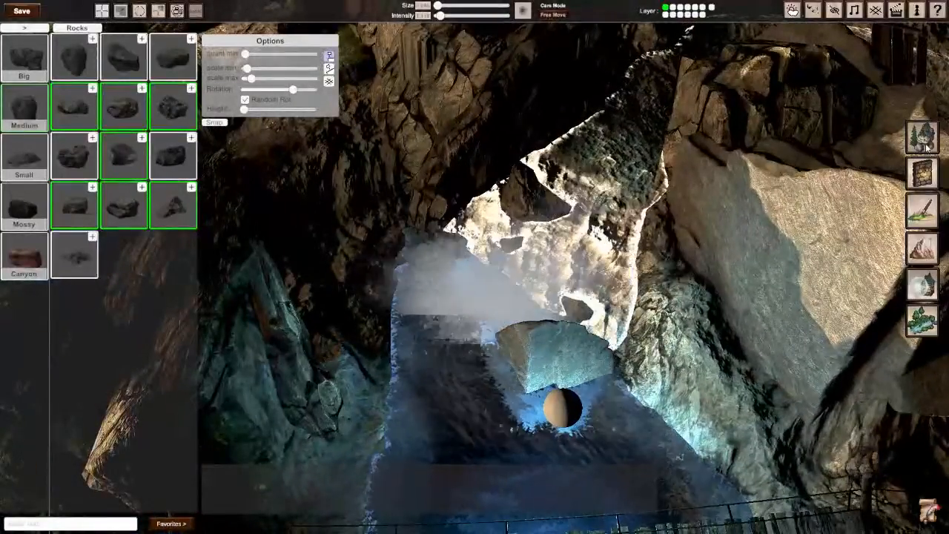
click(922, 138)
click(571, 332)
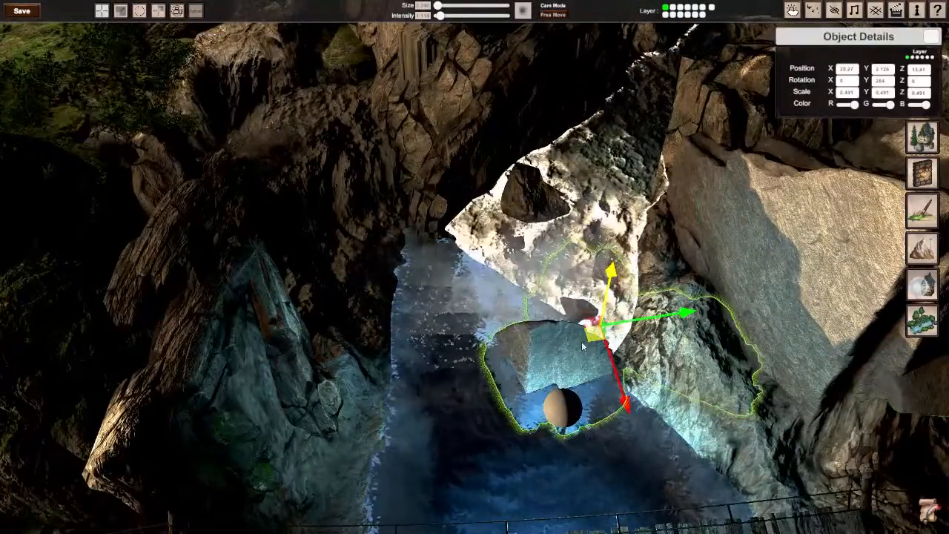
click(603, 436)
click(568, 353)
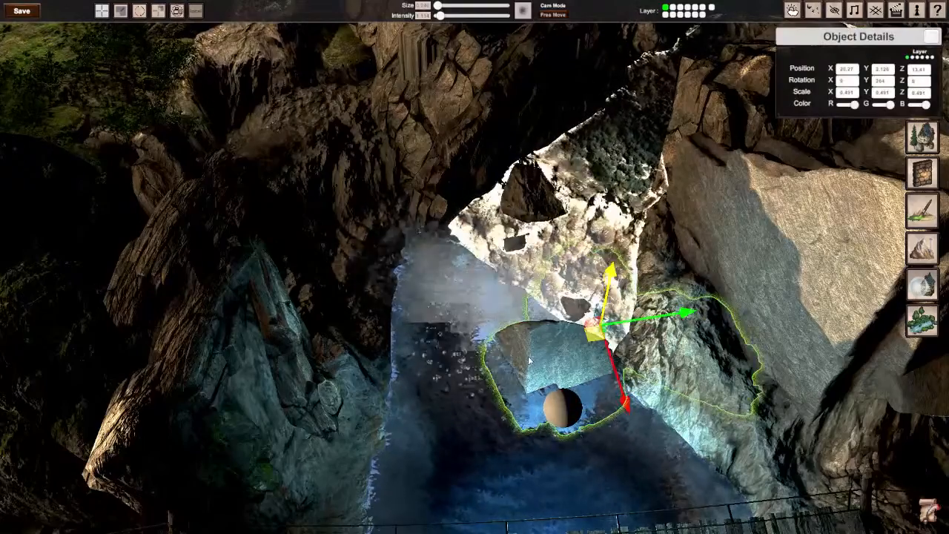
drag(596, 337, 619, 310)
Step: Tilt and turn the large rock on several axes and shift it against the bank at about X 20.97, Z 13.31
key(e)
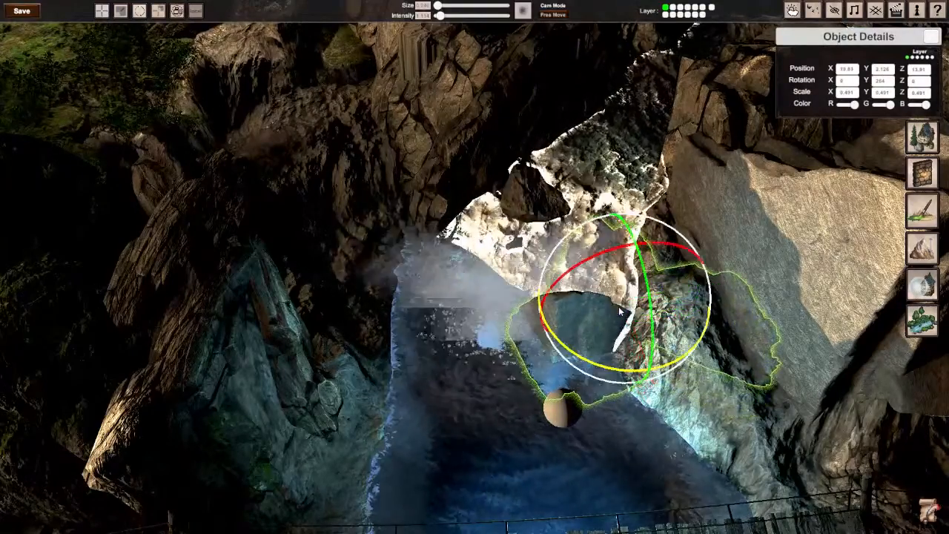
drag(601, 266, 482, 301)
drag(650, 319, 596, 372)
key(w)
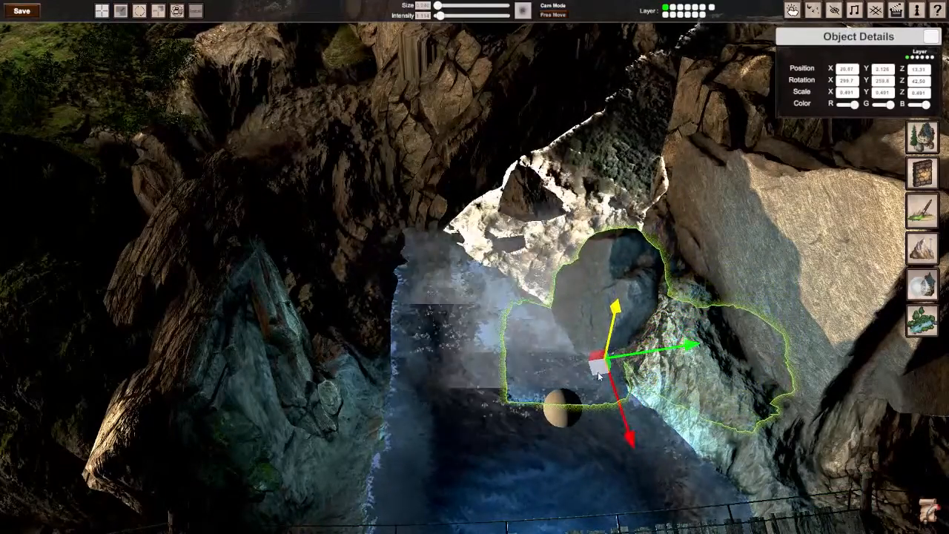
key(e)
drag(619, 328, 689, 290)
right_drag(561, 408, 326, 306)
right_drag(561, 341, 514, 315)
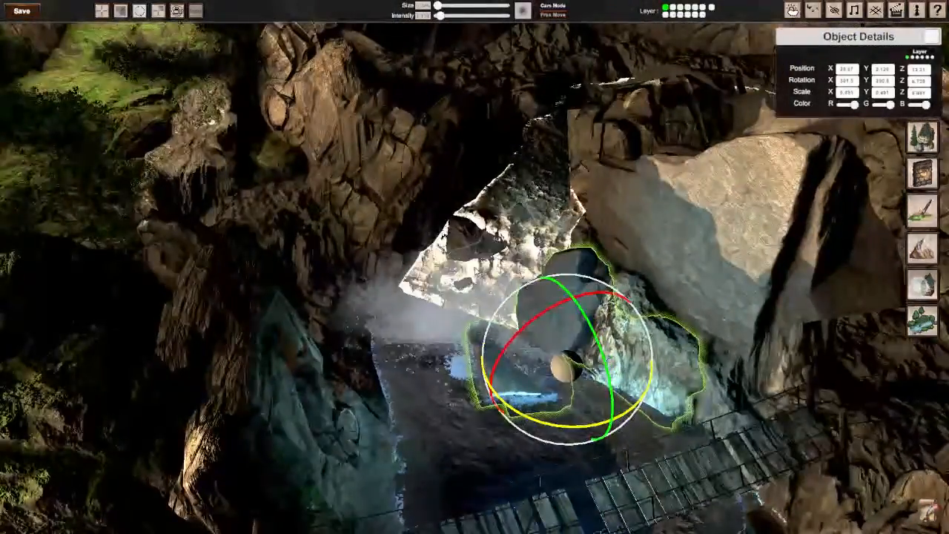
Step: Add a copy of the dark waterfall rock beside the waterfall's foot, turned around and lowered at about X 17.93, Z 11.53
click(484, 246)
key(w)
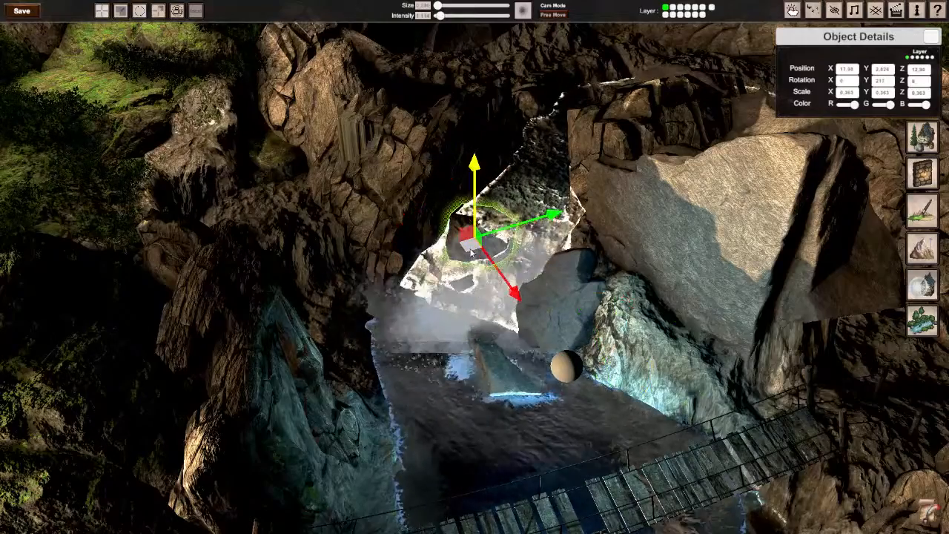
drag(471, 252, 434, 292)
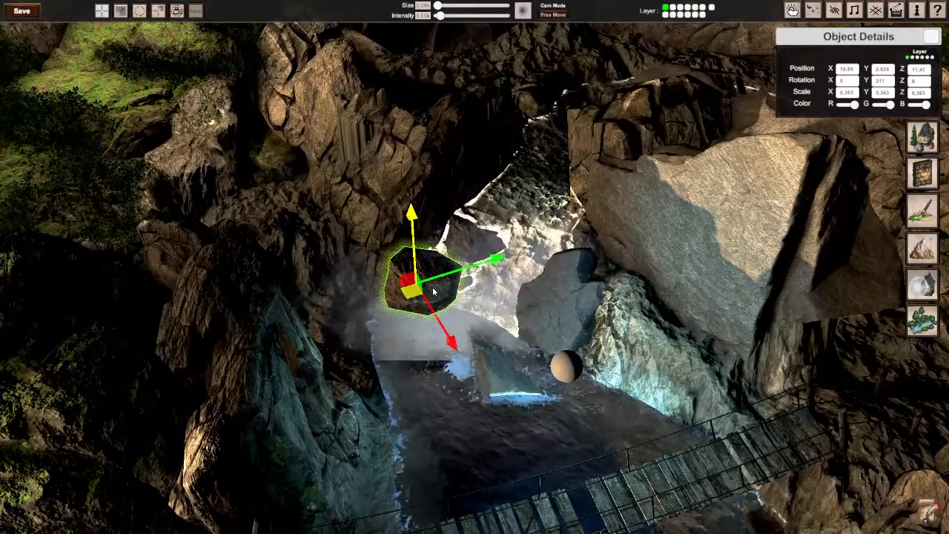
key(e)
drag(439, 344, 760, 306)
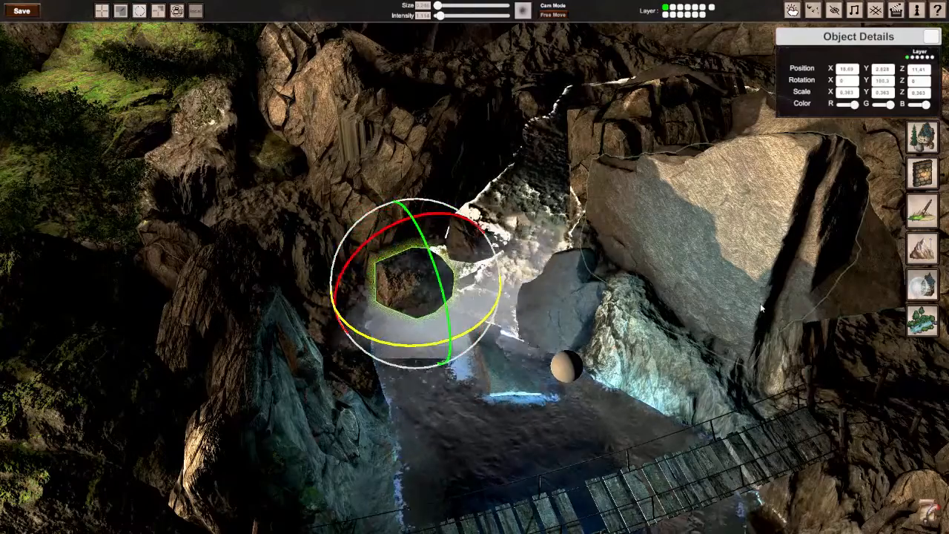
key(w)
drag(417, 301, 409, 227)
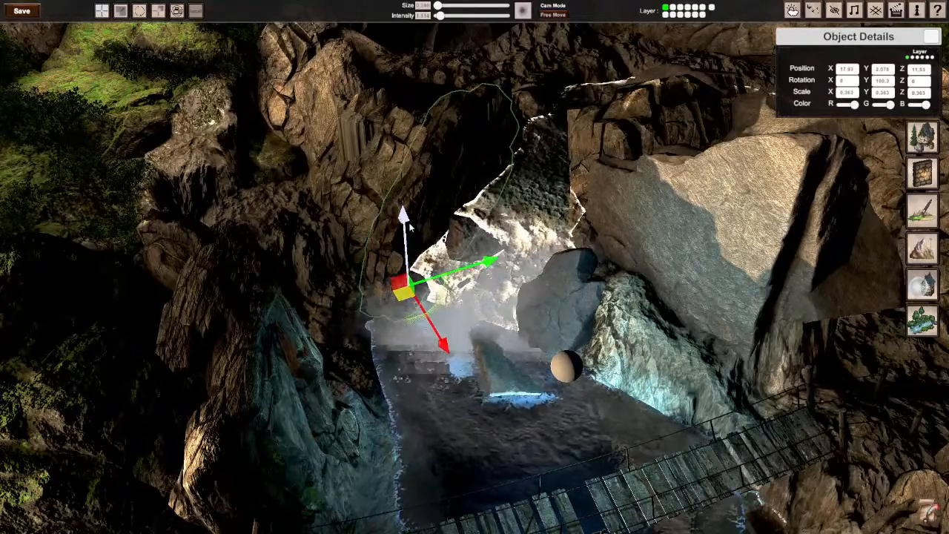
Step: Add a copy of the large rock in front of the waterfall at about X 19.39, Z 12.75, and rotate it into the water
click(508, 377)
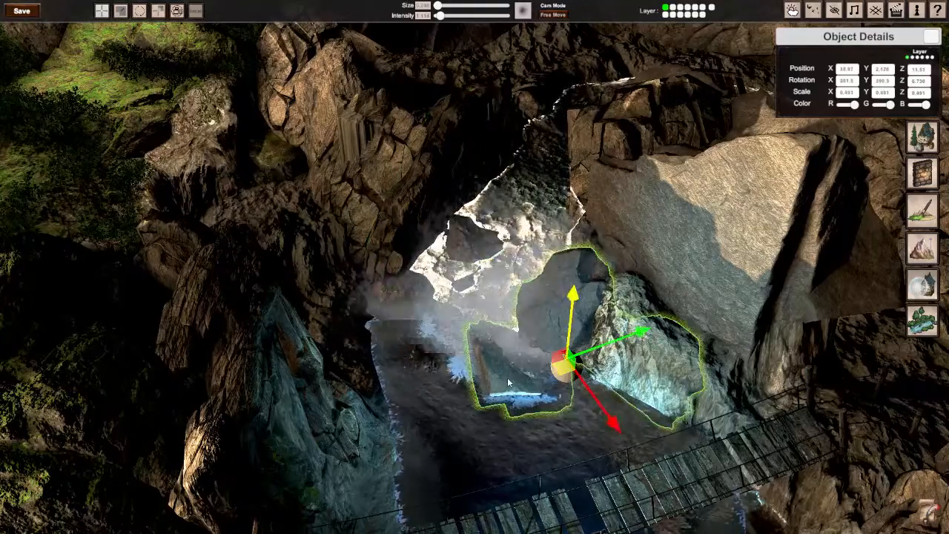
drag(507, 378, 486, 329)
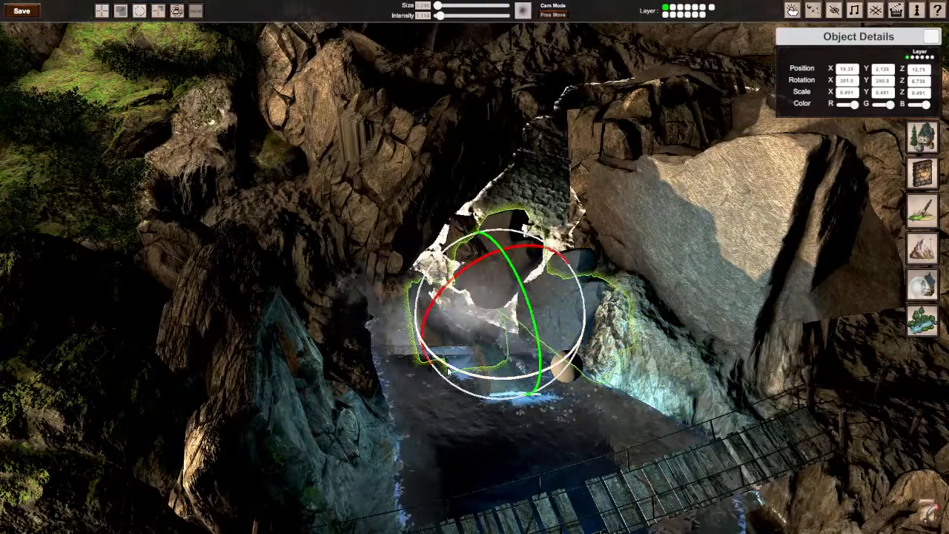
drag(448, 372, 820, 344)
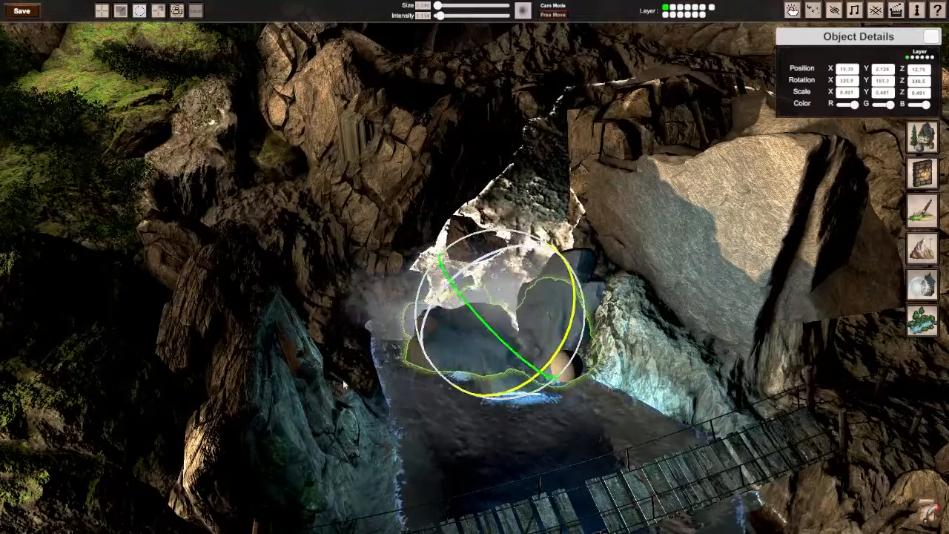
drag(526, 295, 544, 374)
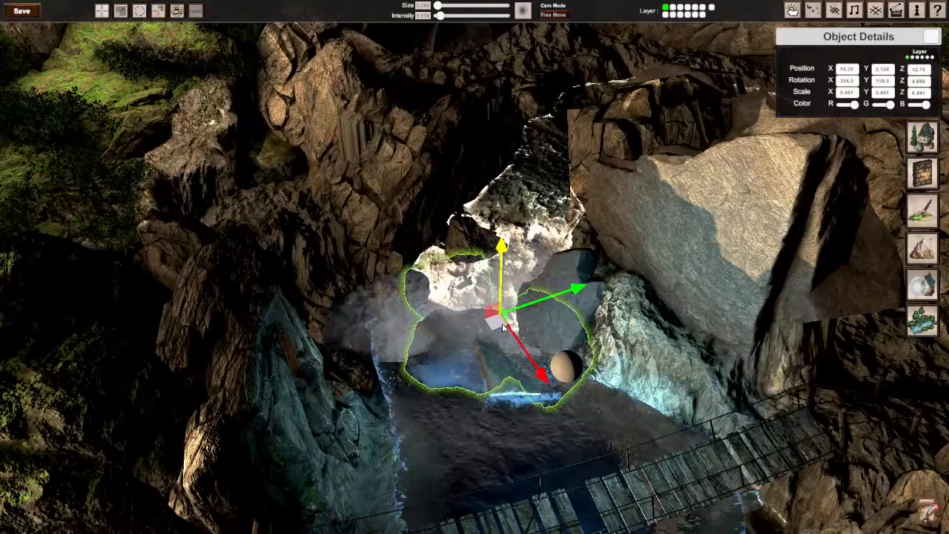
mouse_move(492, 317)
mouse_down()
mouse_move(491, 298)
mouse_move(502, 305)
mouse_up()
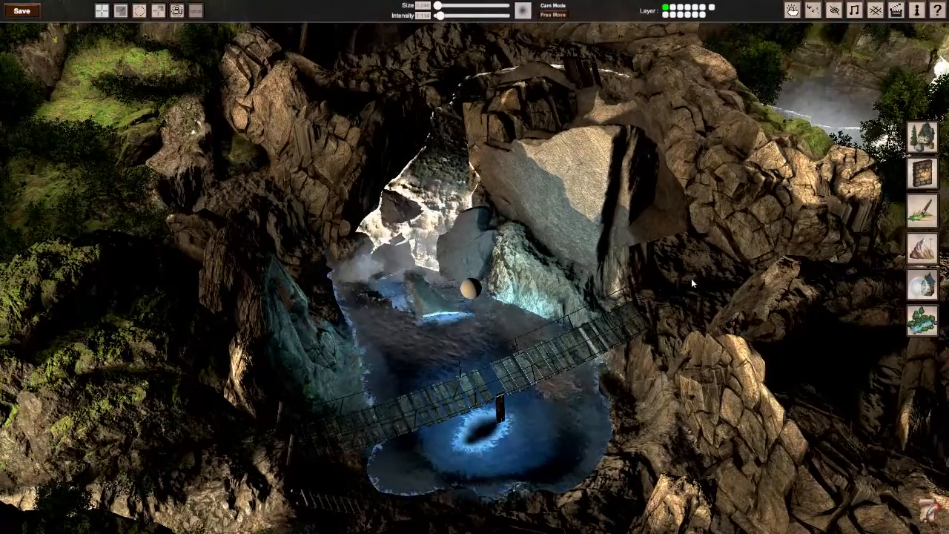
Step: Hide the editor interface and examine the rocky map, its waterfalls, whirlpool and bridge from several angles
key(Tab)
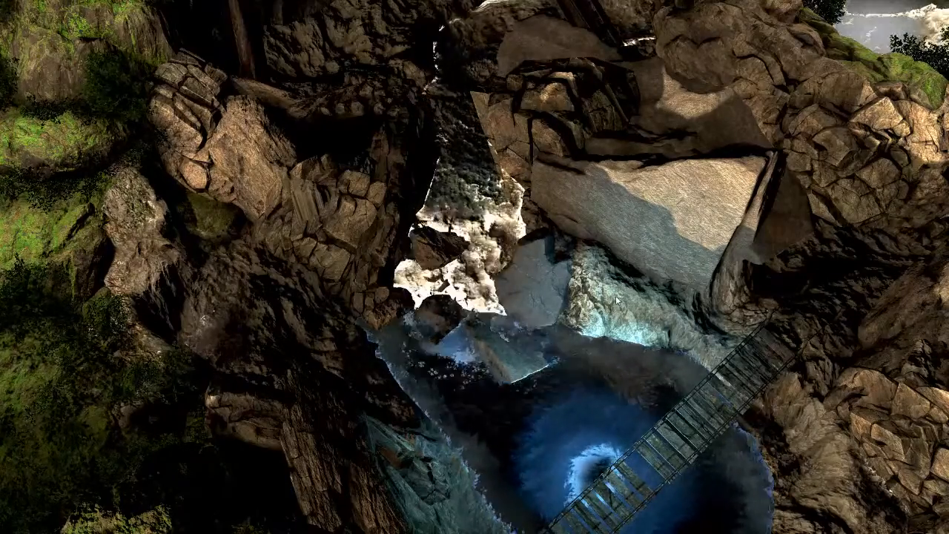
right_drag(616, 297, 777, 202)
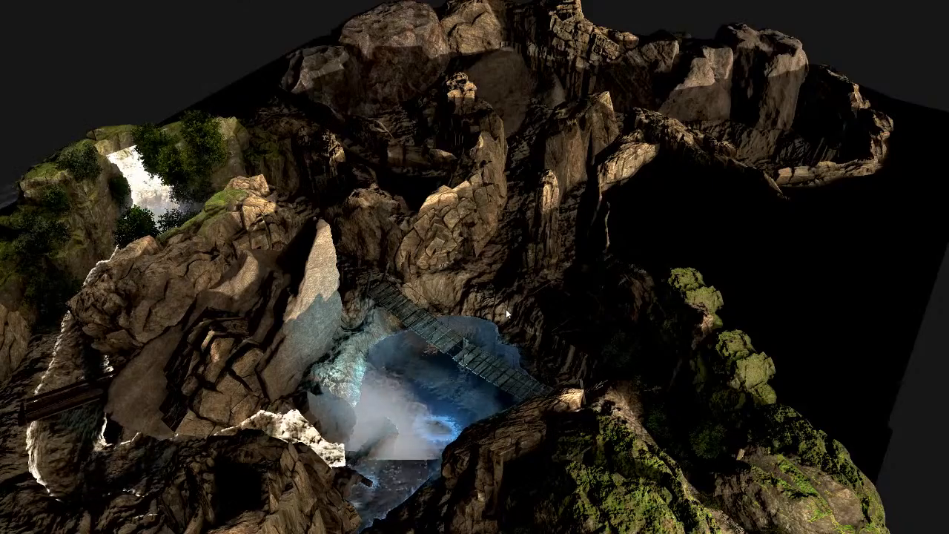
right_drag(506, 309, 296, 309)
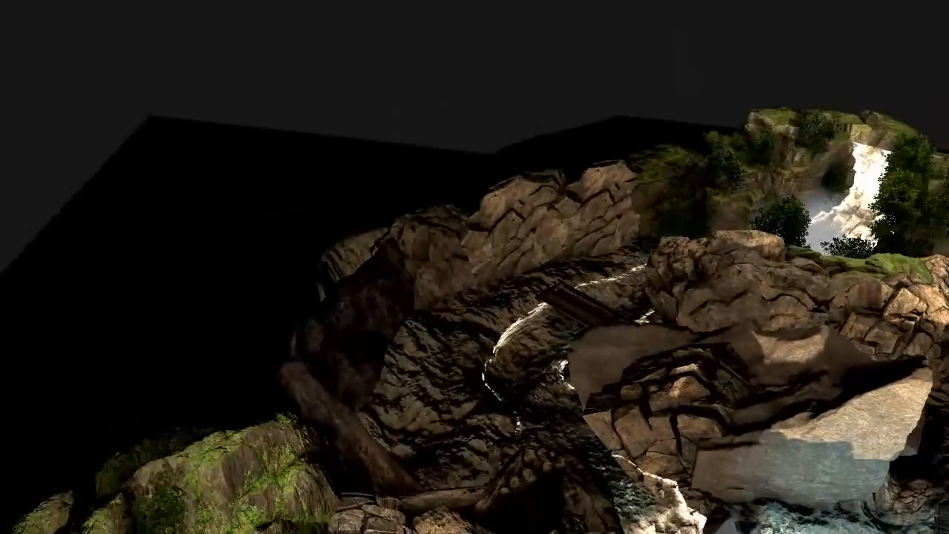
right_drag(511, 259, 474, 266)
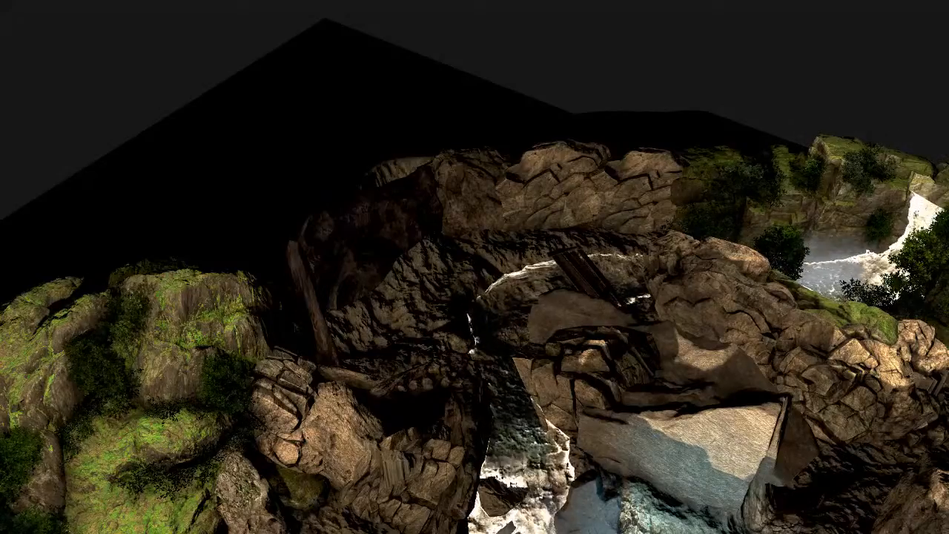
mouse_move(474, 266)
right_down()
mouse_move(456, 297)
mouse_move(363, 294)
mouse_move(541, 315)
mouse_move(638, 296)
mouse_move(665, 304)
mouse_move(489, 261)
right_up()
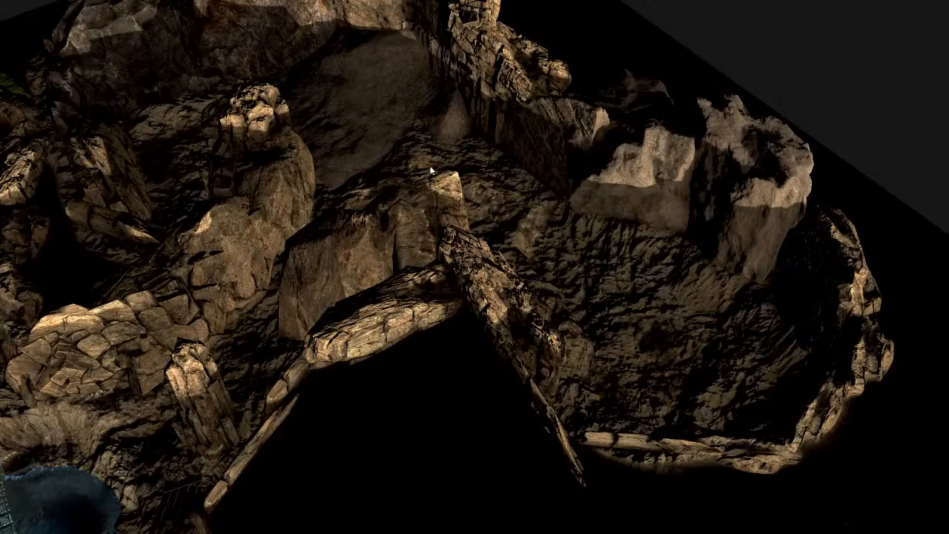
right_drag(567, 250, 473, 263)
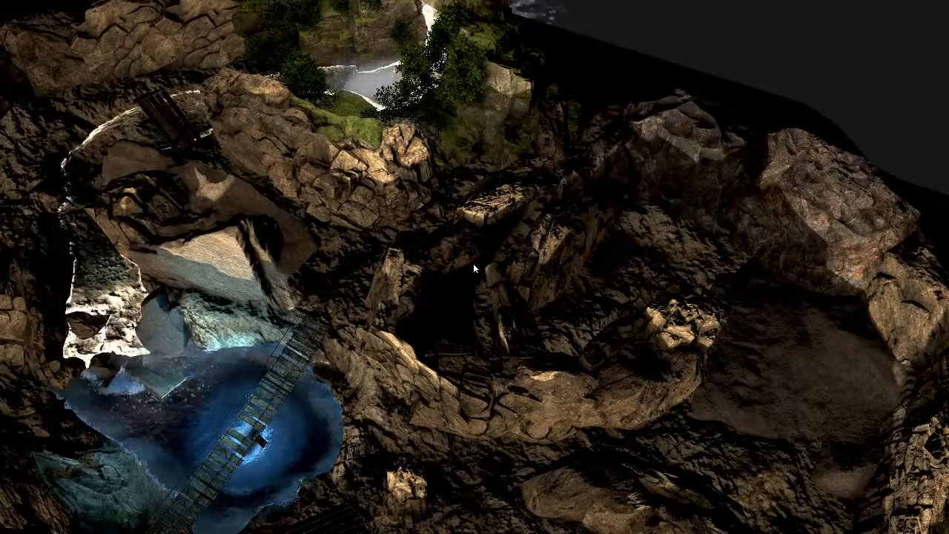
right_drag(498, 233, 474, 267)
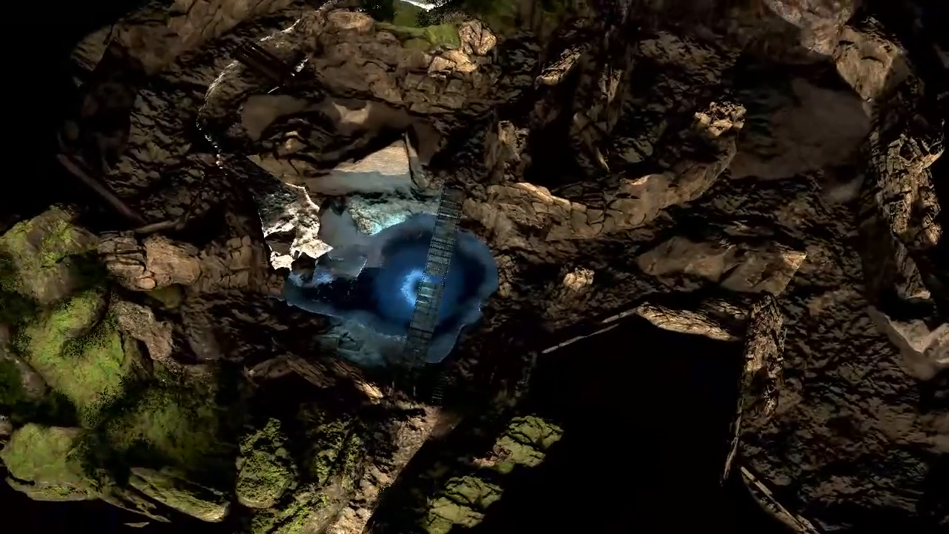